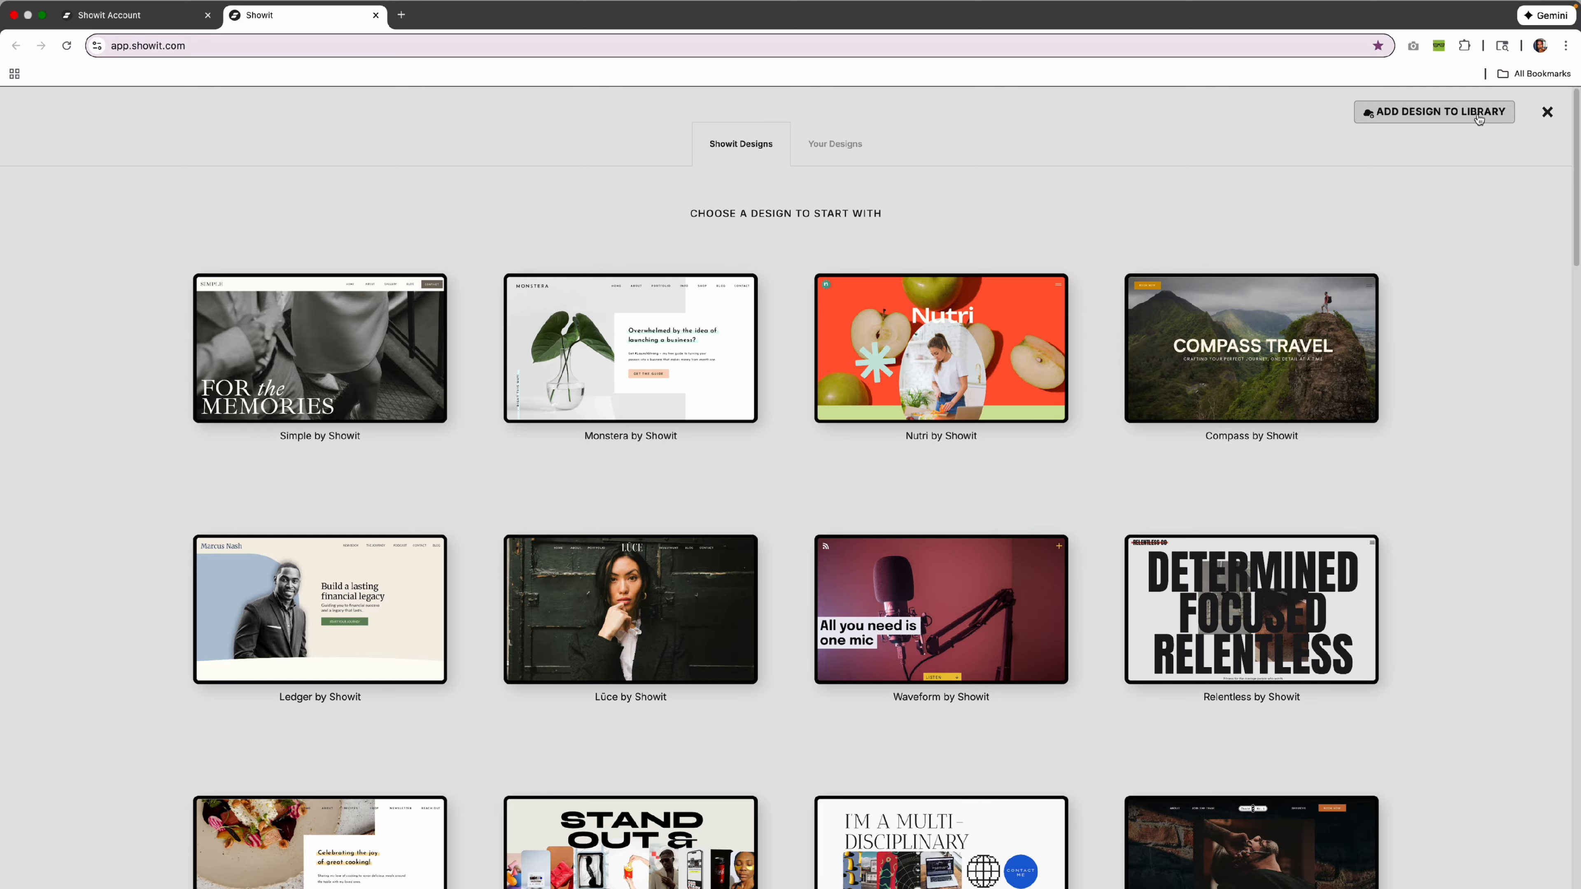
Add The Edit Label design with the shared design key and open The Edit Label Template.
left_click(1450, 113)
left_click(752, 228)
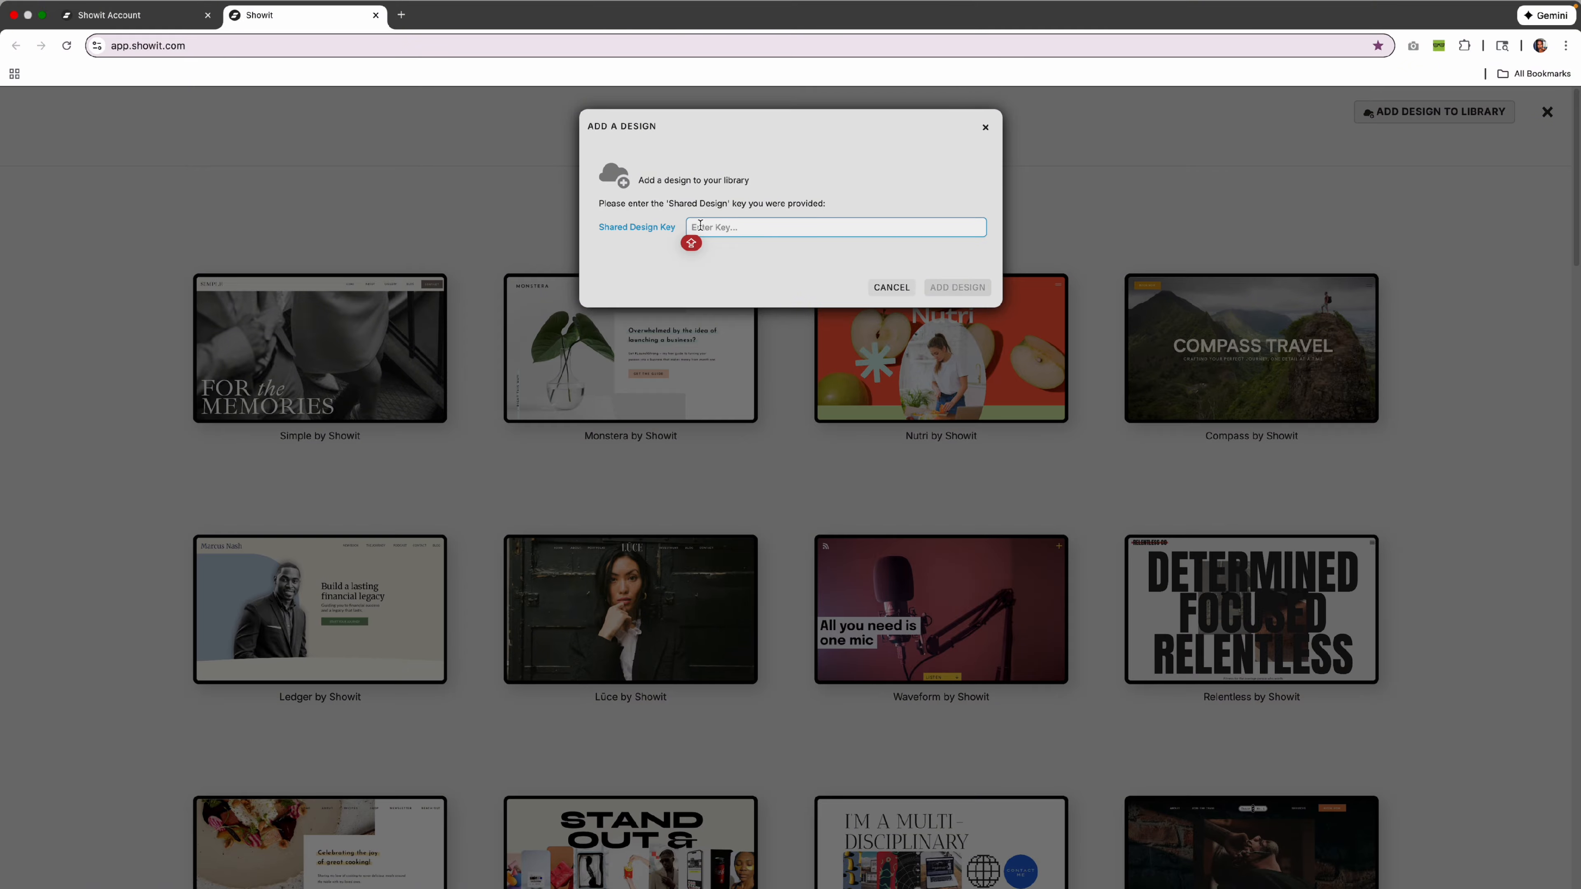
type("PASTE CODE HERE.")
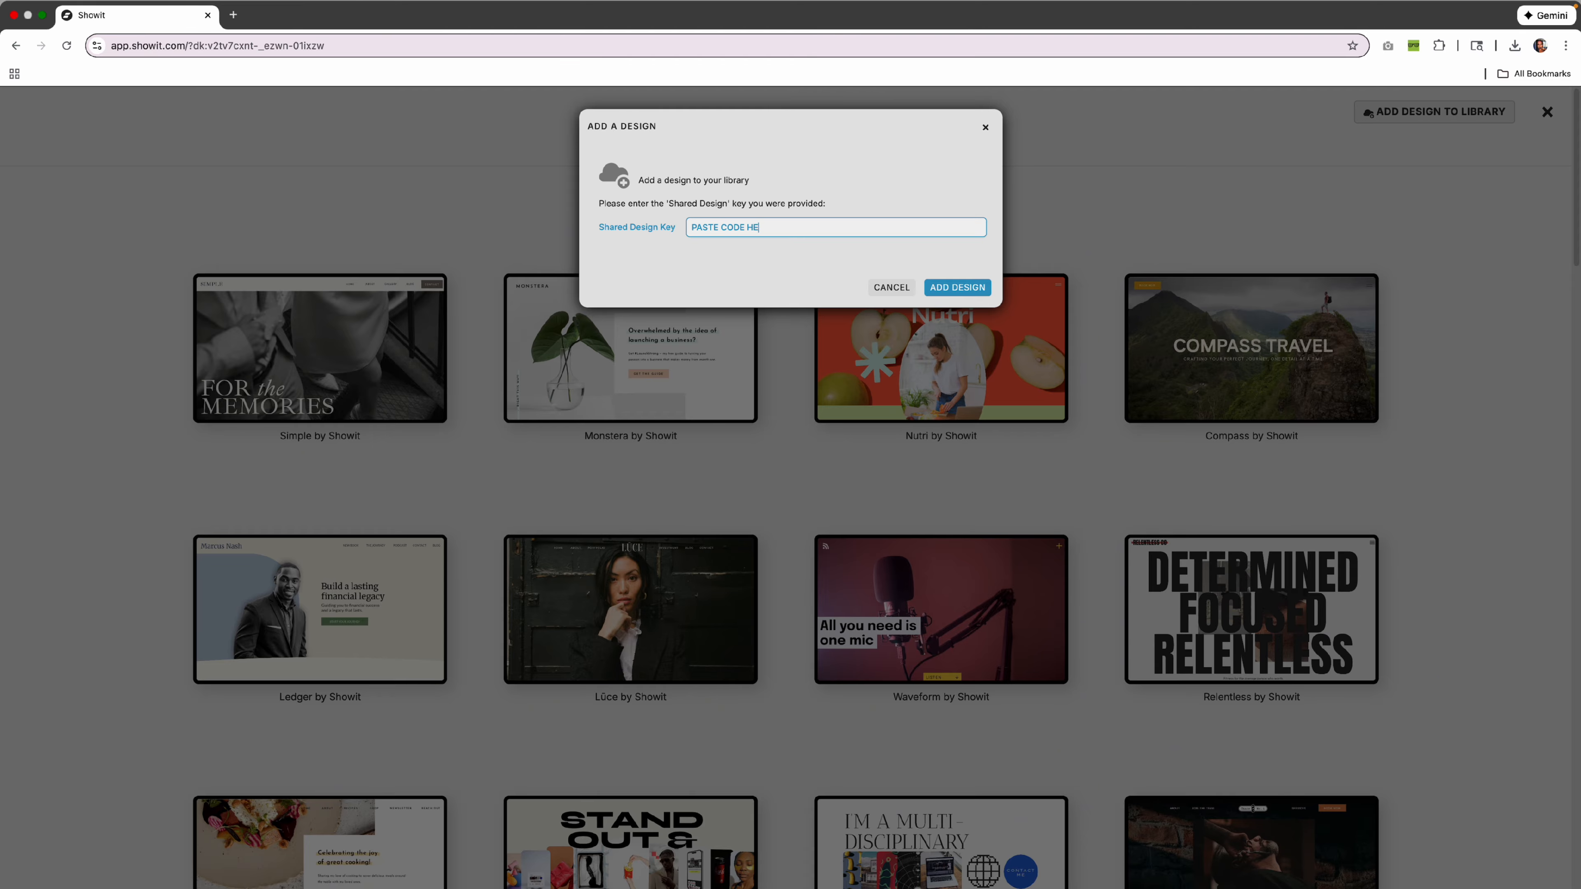
left_click(959, 290)
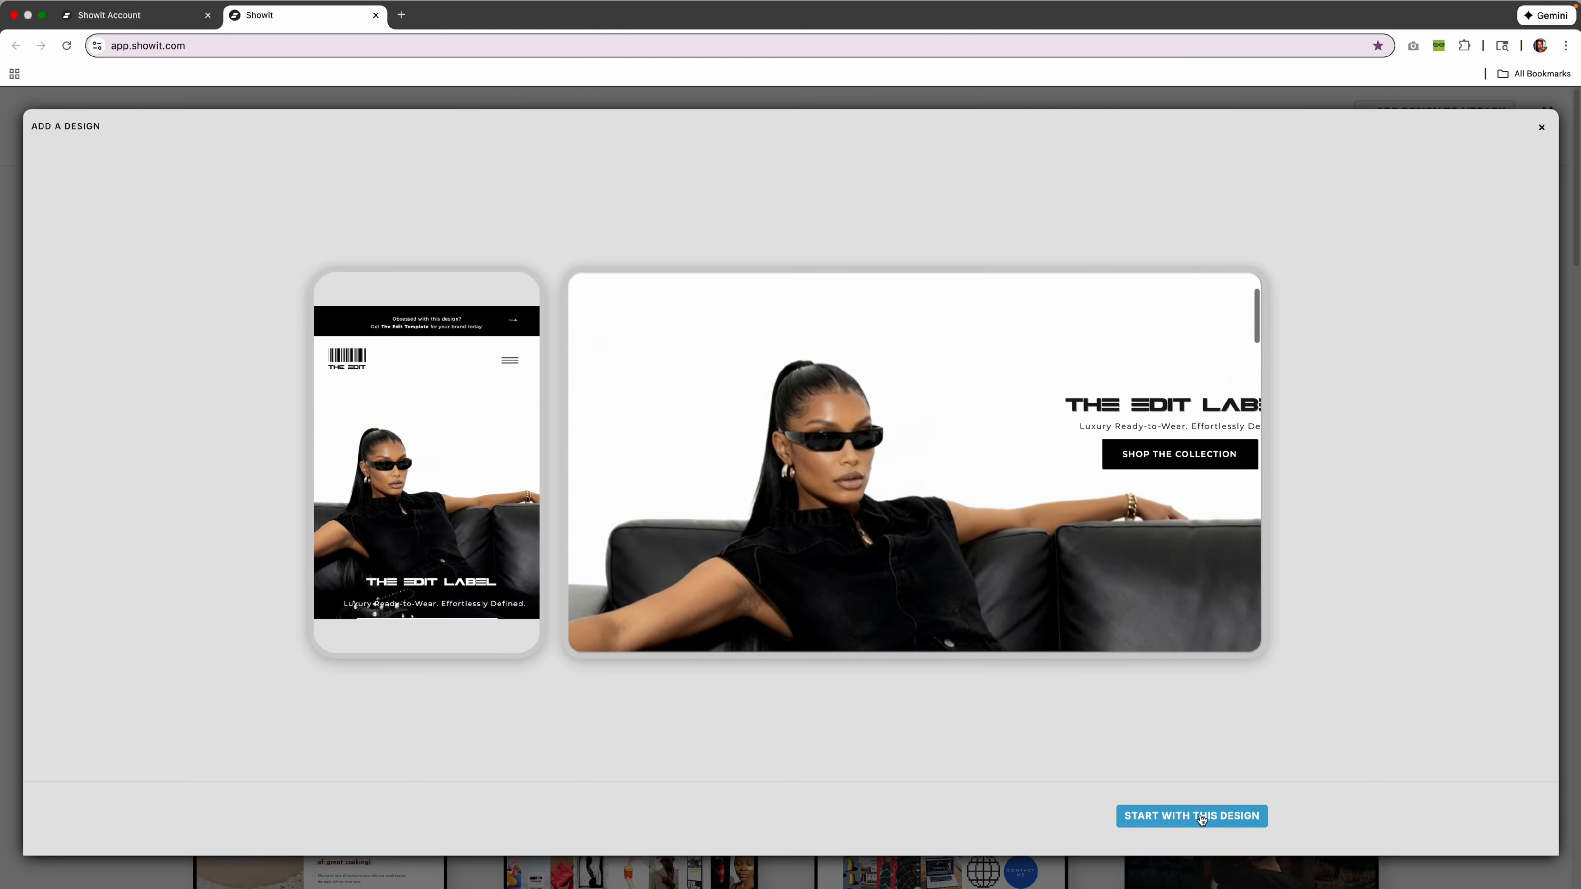
left_click(1206, 817)
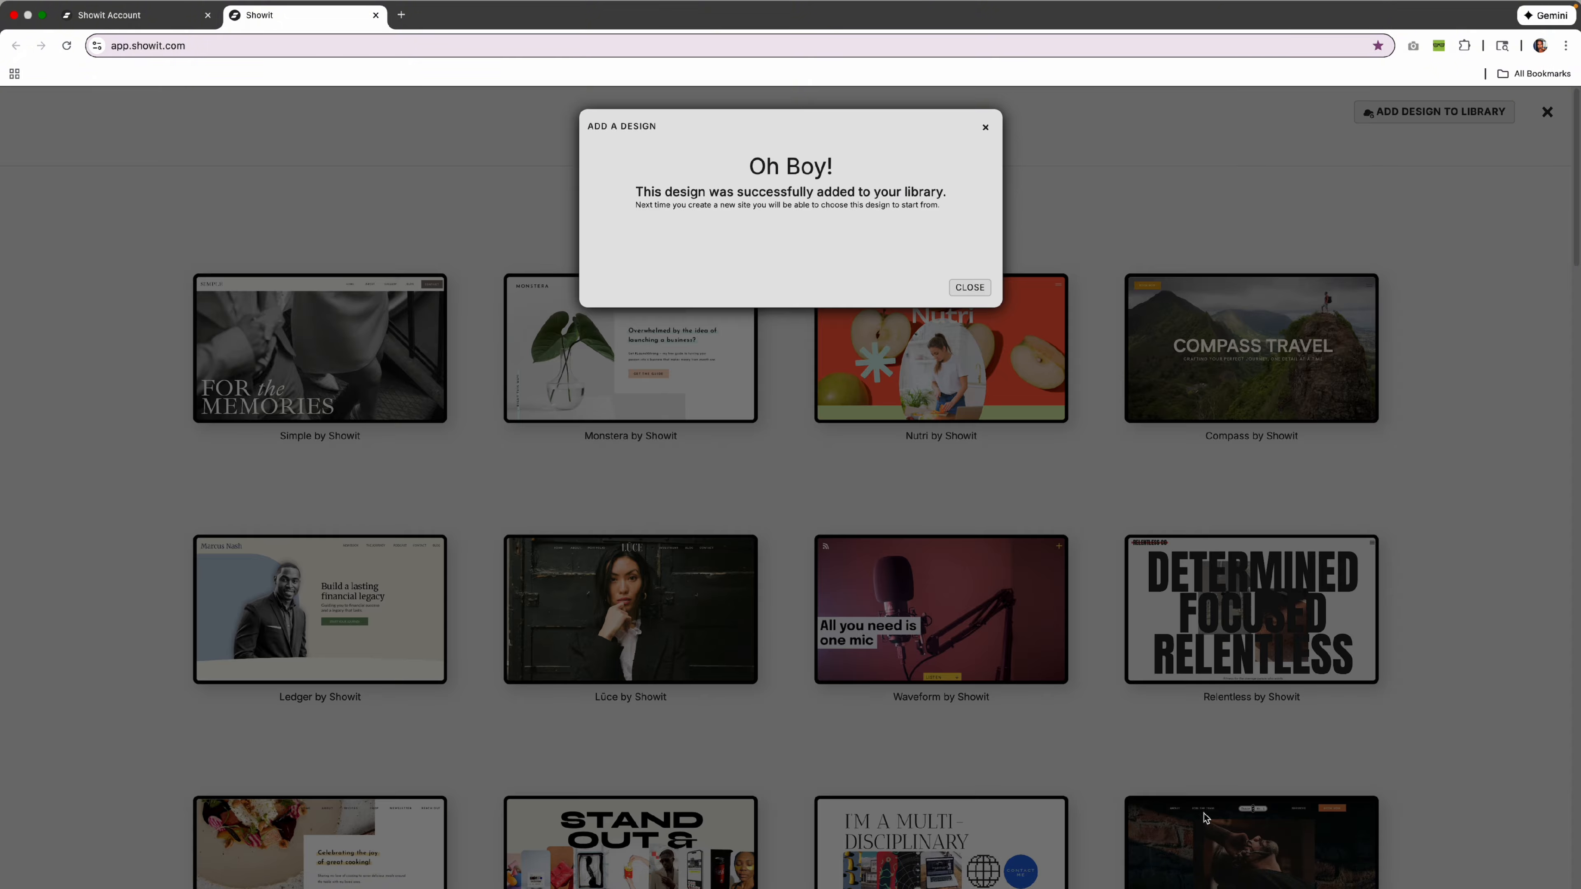
left_click(970, 287)
left_click(838, 148)
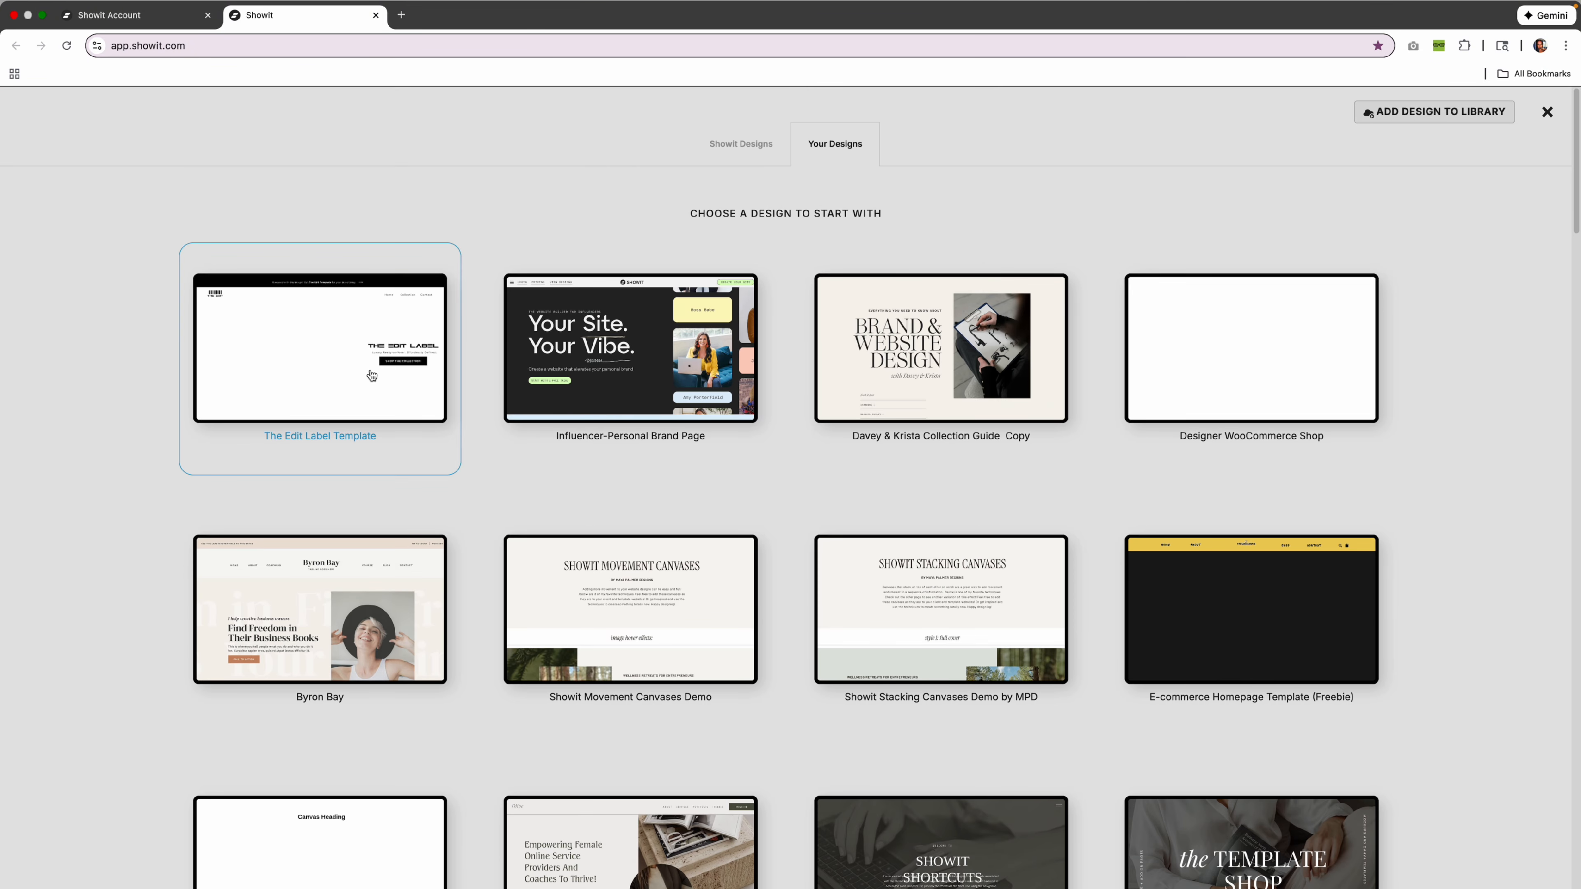
left_click(327, 334)
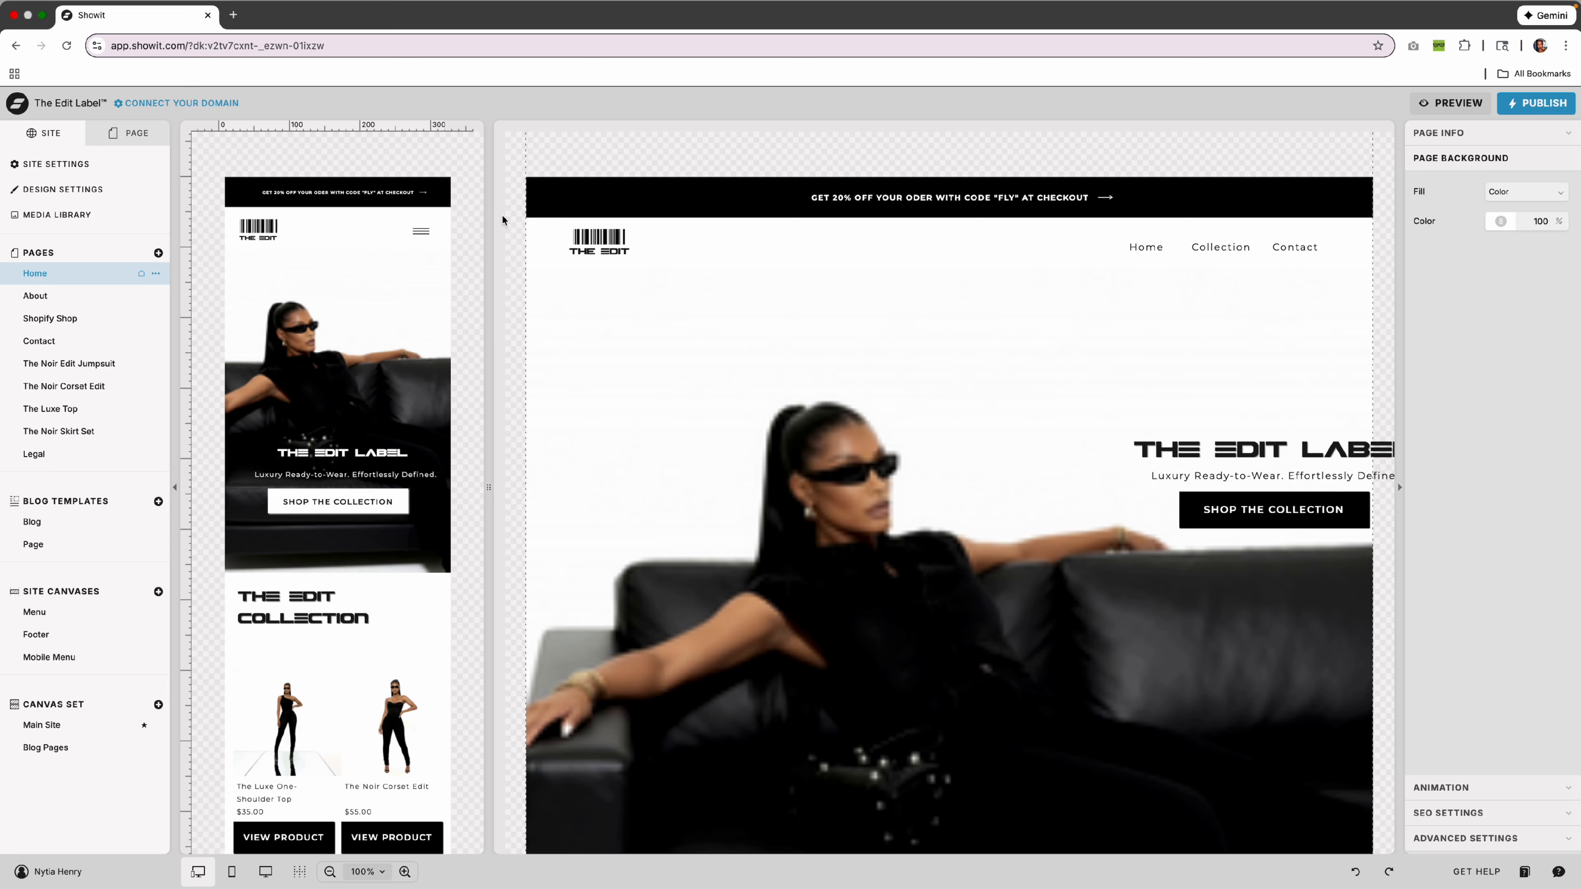
Set the account Preferences Mode to Dark and close the settings.
left_click(78, 875)
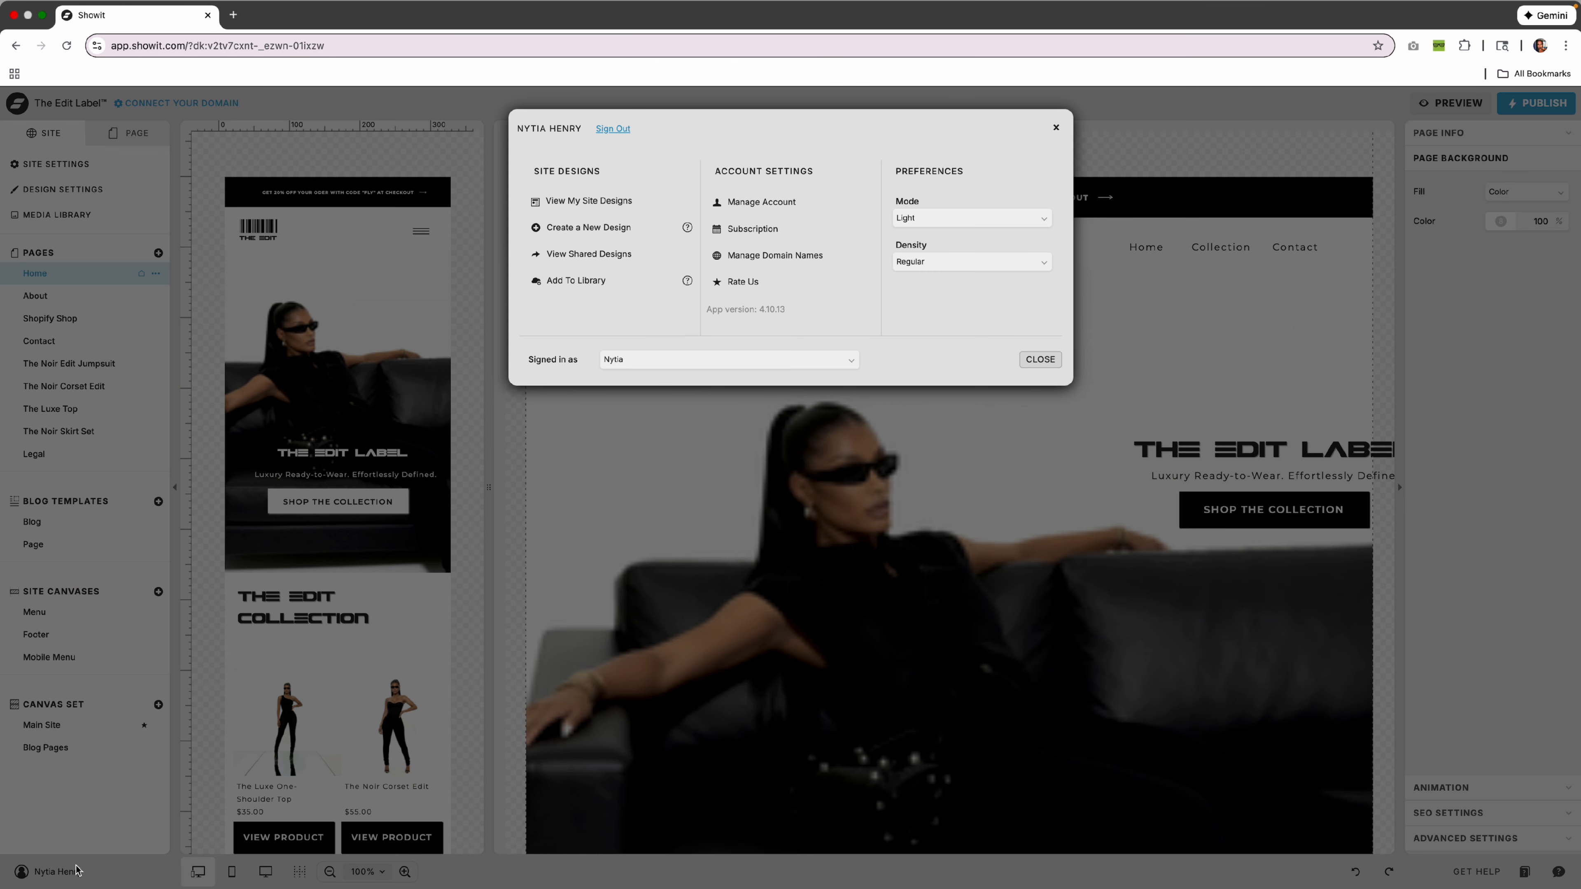
left_click(934, 218)
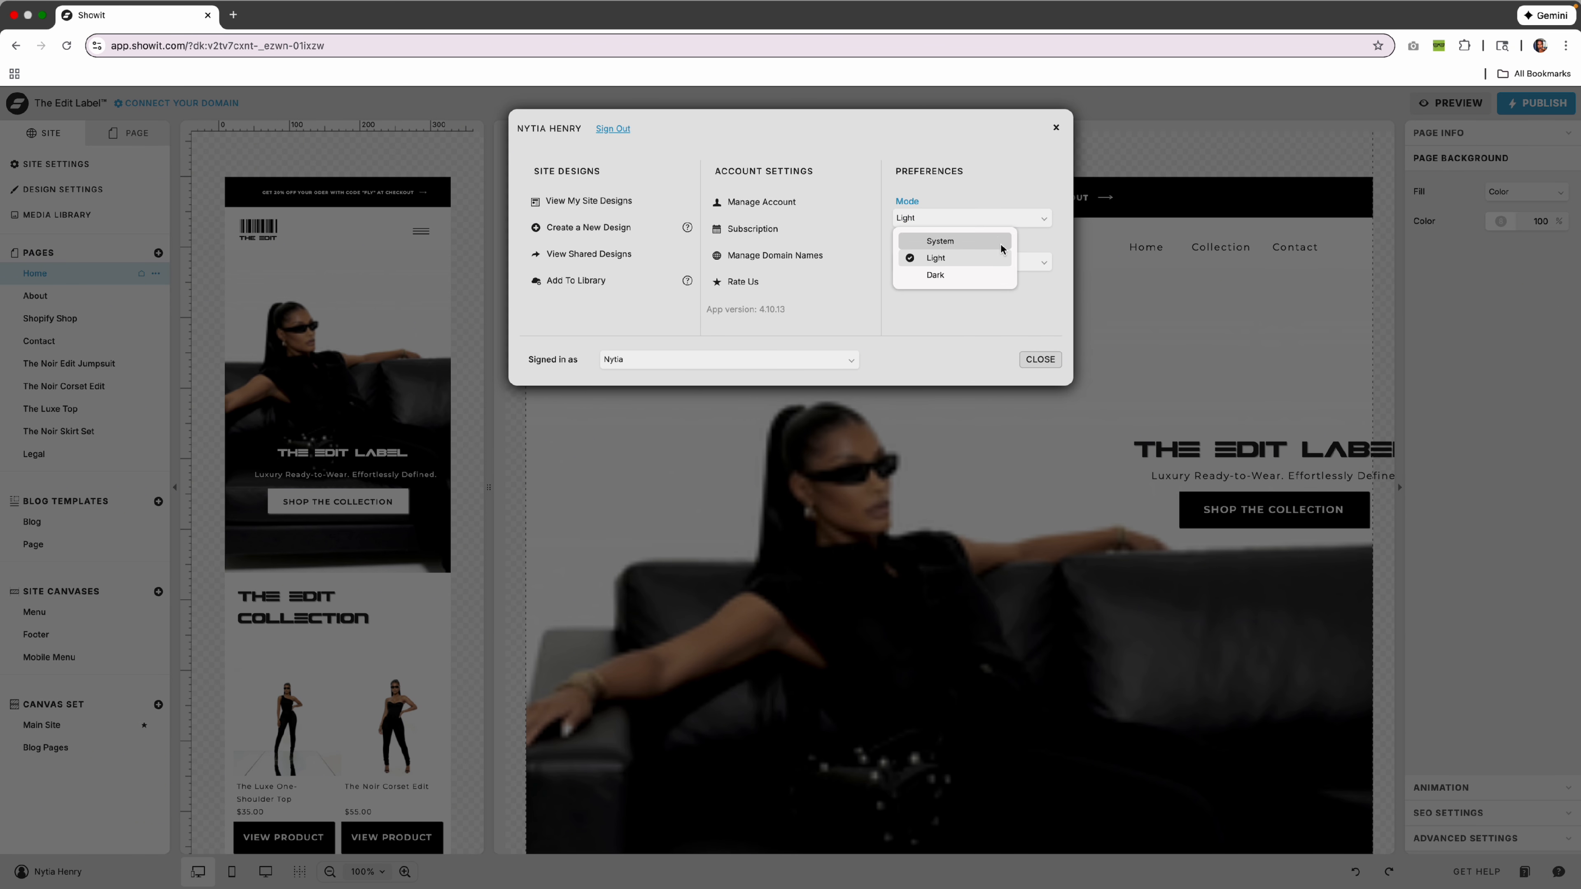
left_click(959, 275)
left_click(1040, 360)
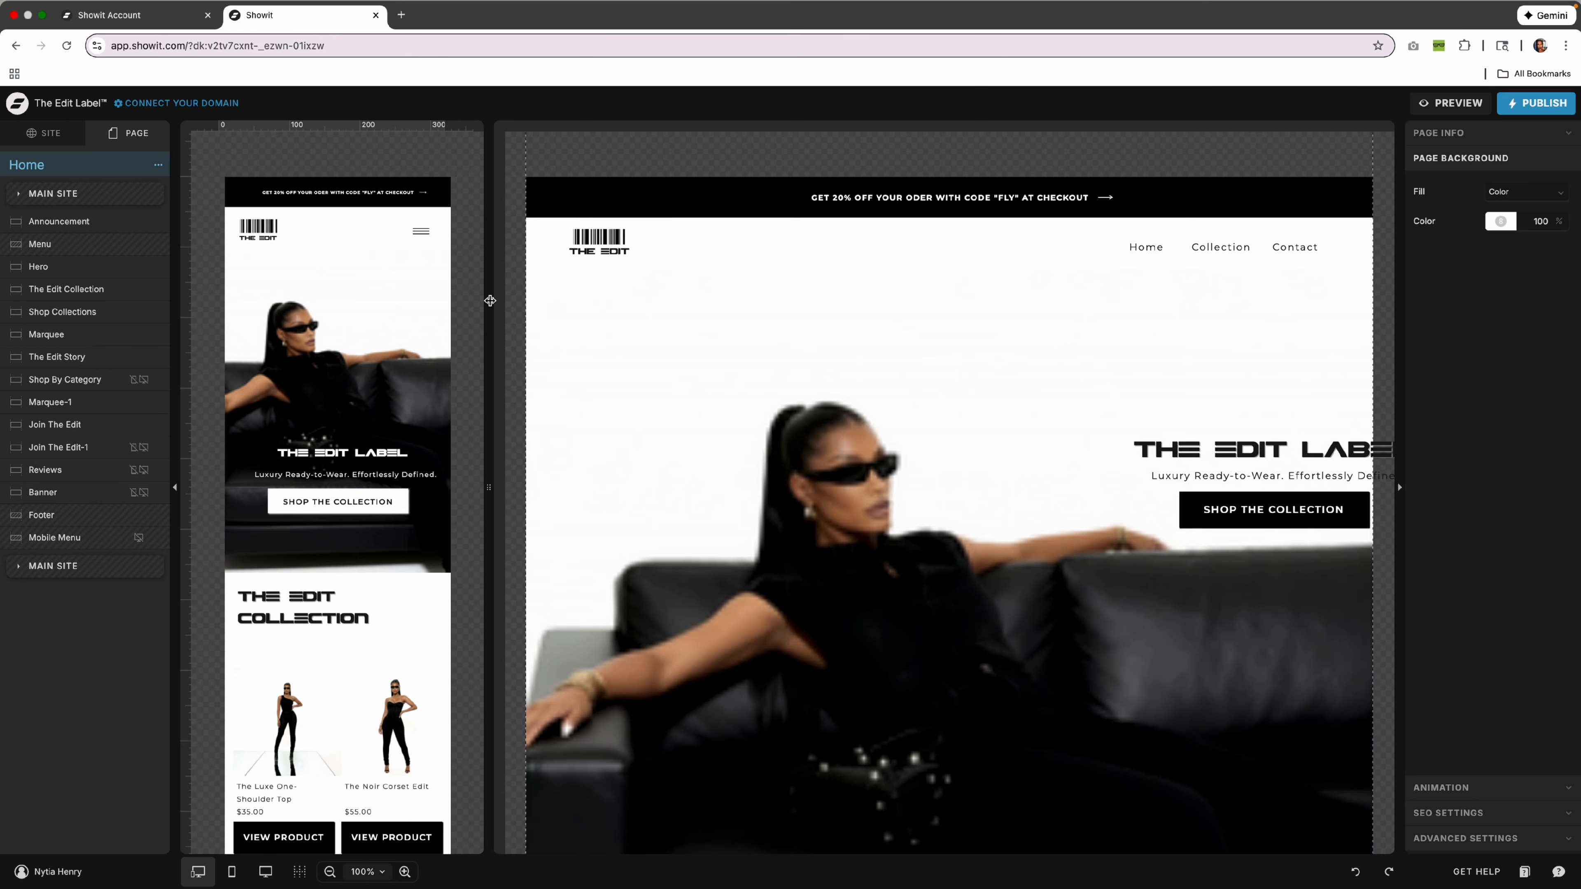
left_click_drag(490, 300, 475, 390)
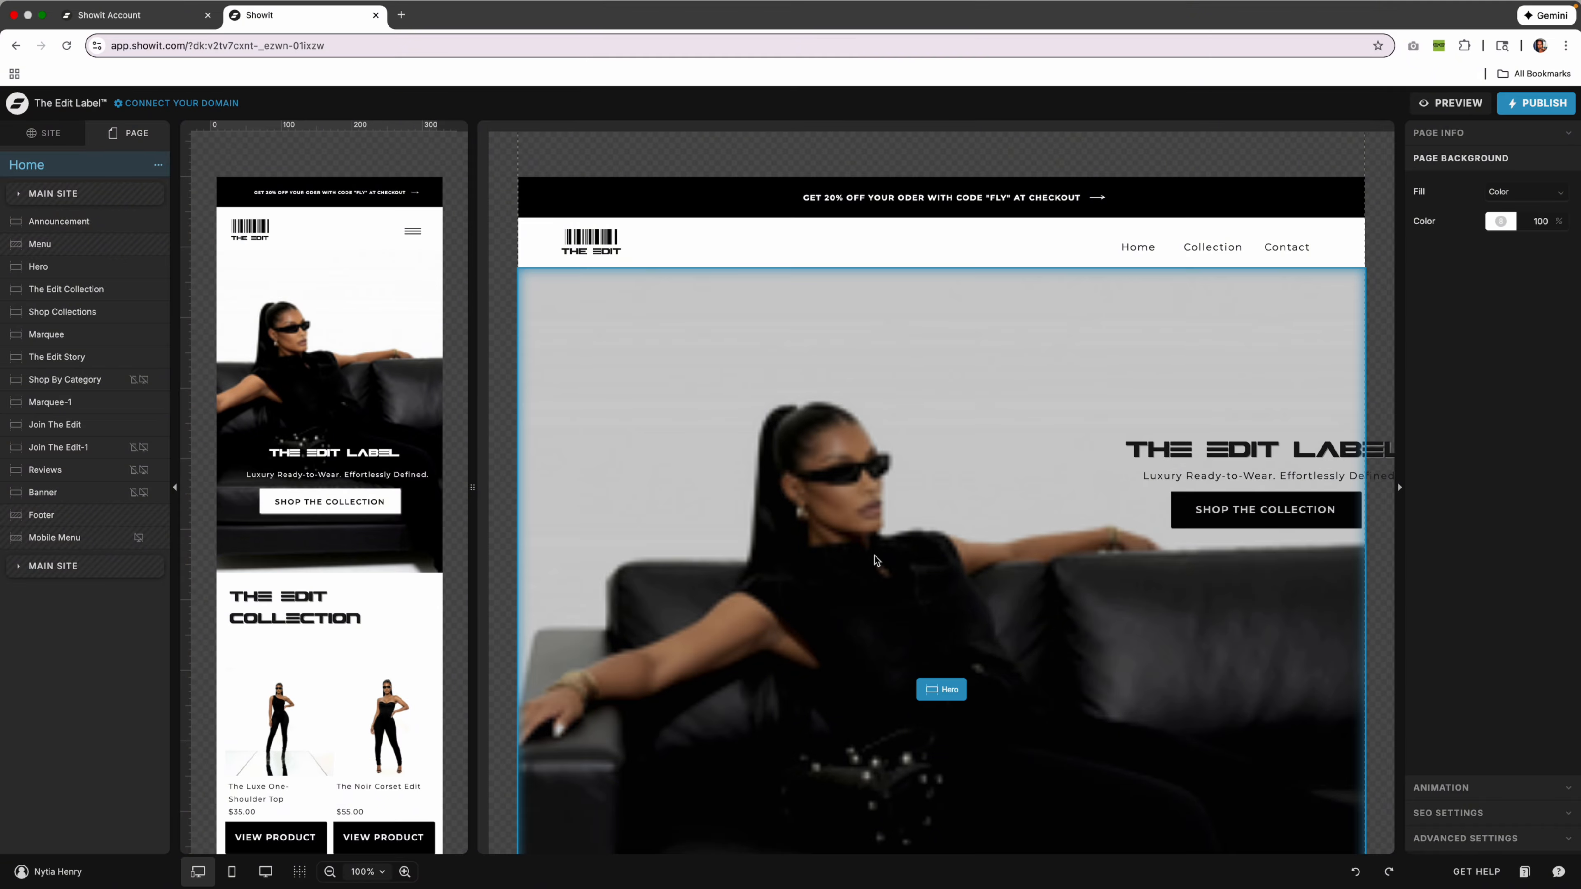
left_click(265, 871)
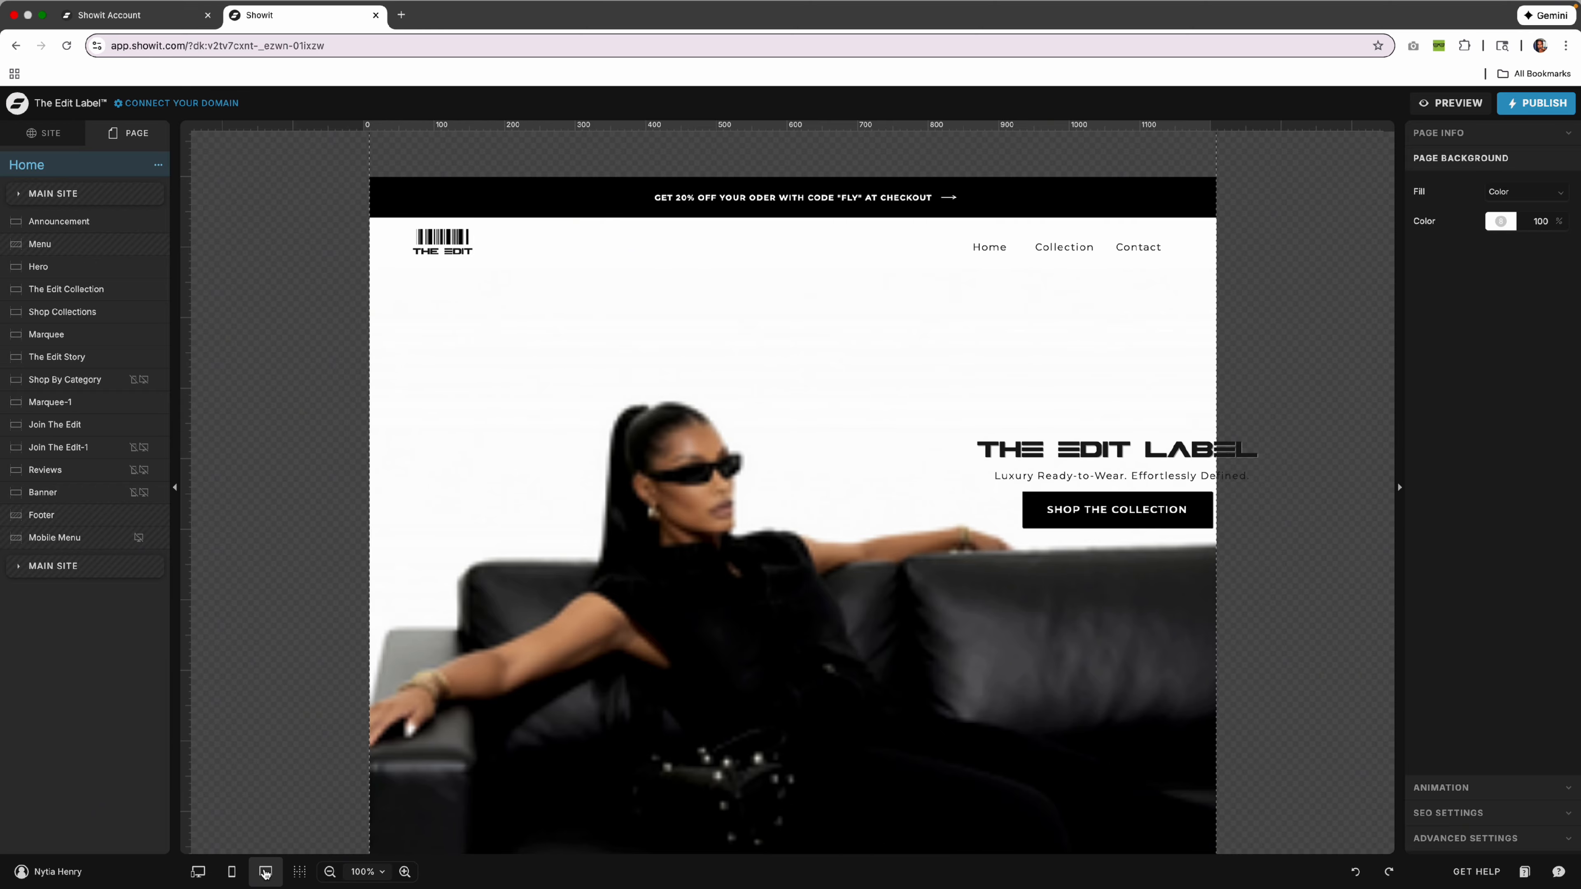
left_click(232, 872)
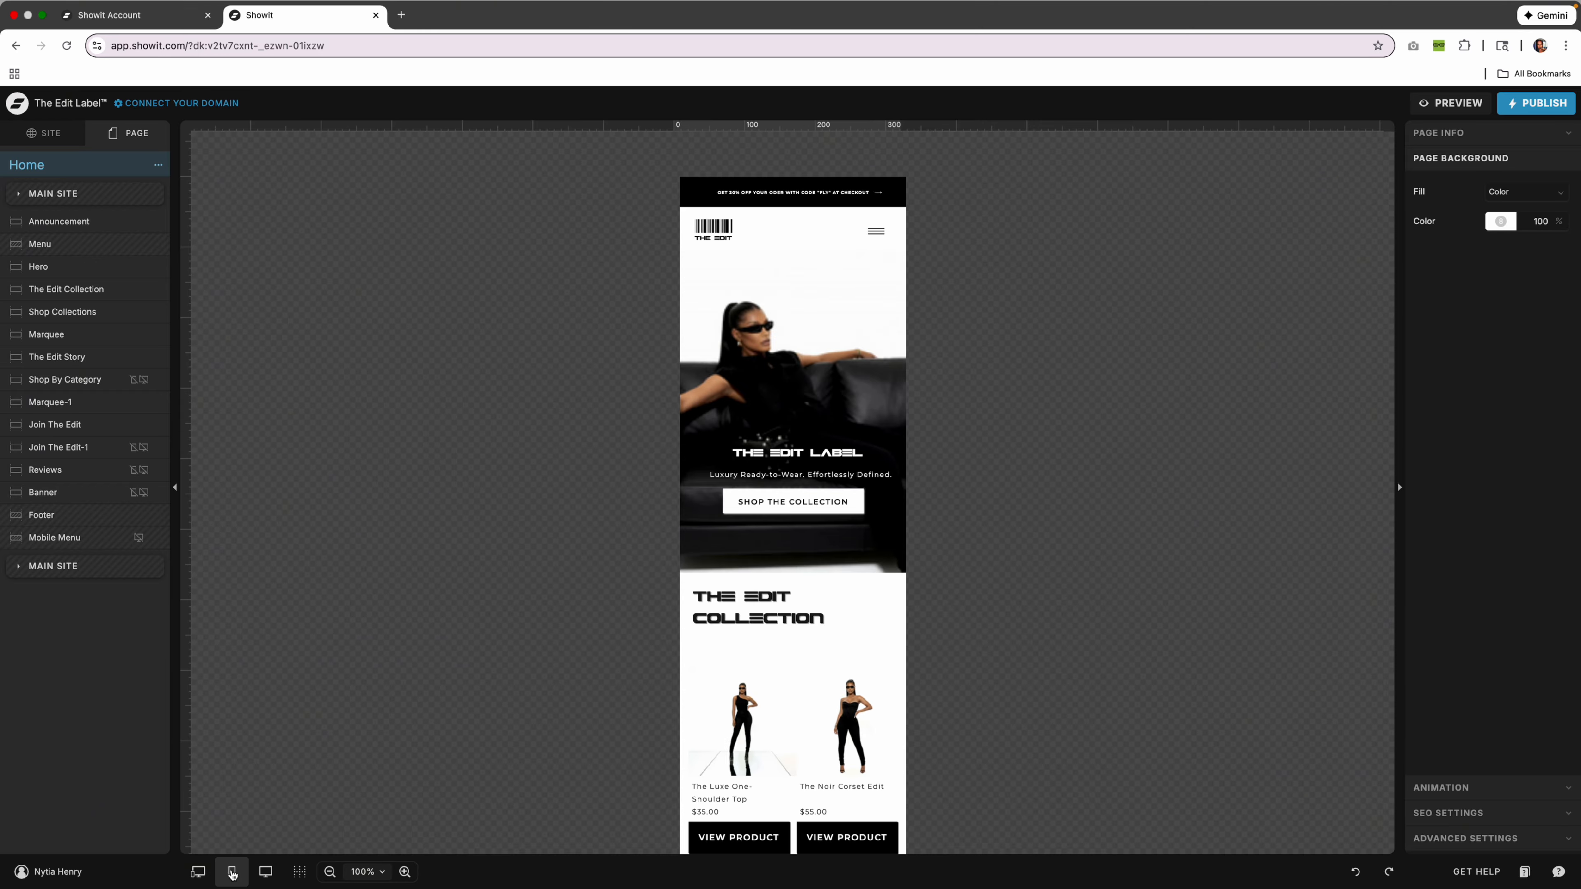
left_click(197, 872)
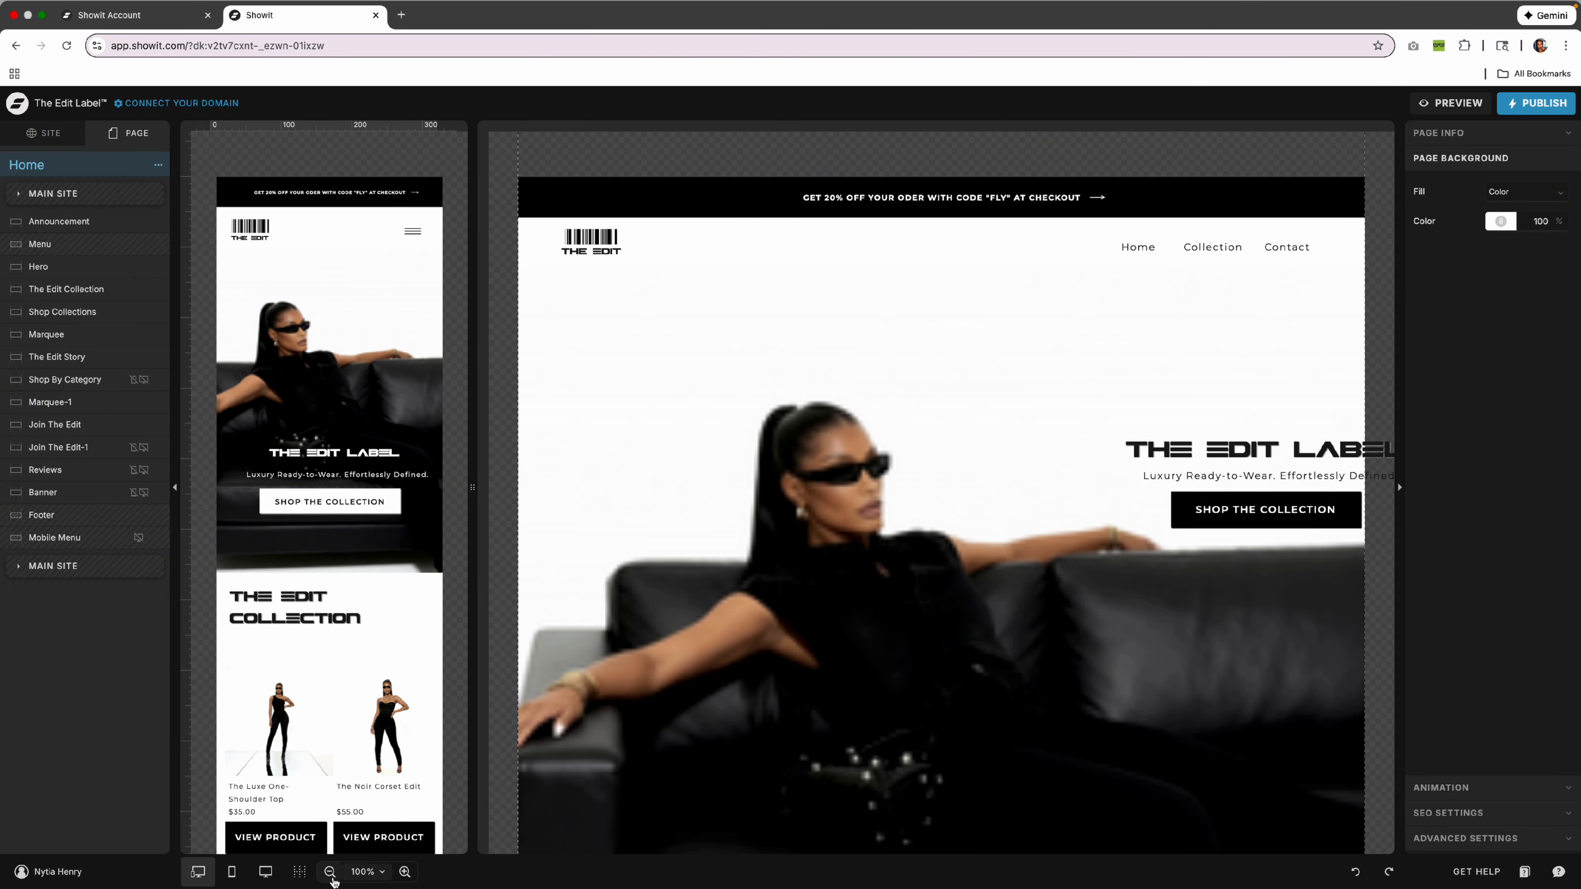
left_click(330, 872)
left_click(493, 842)
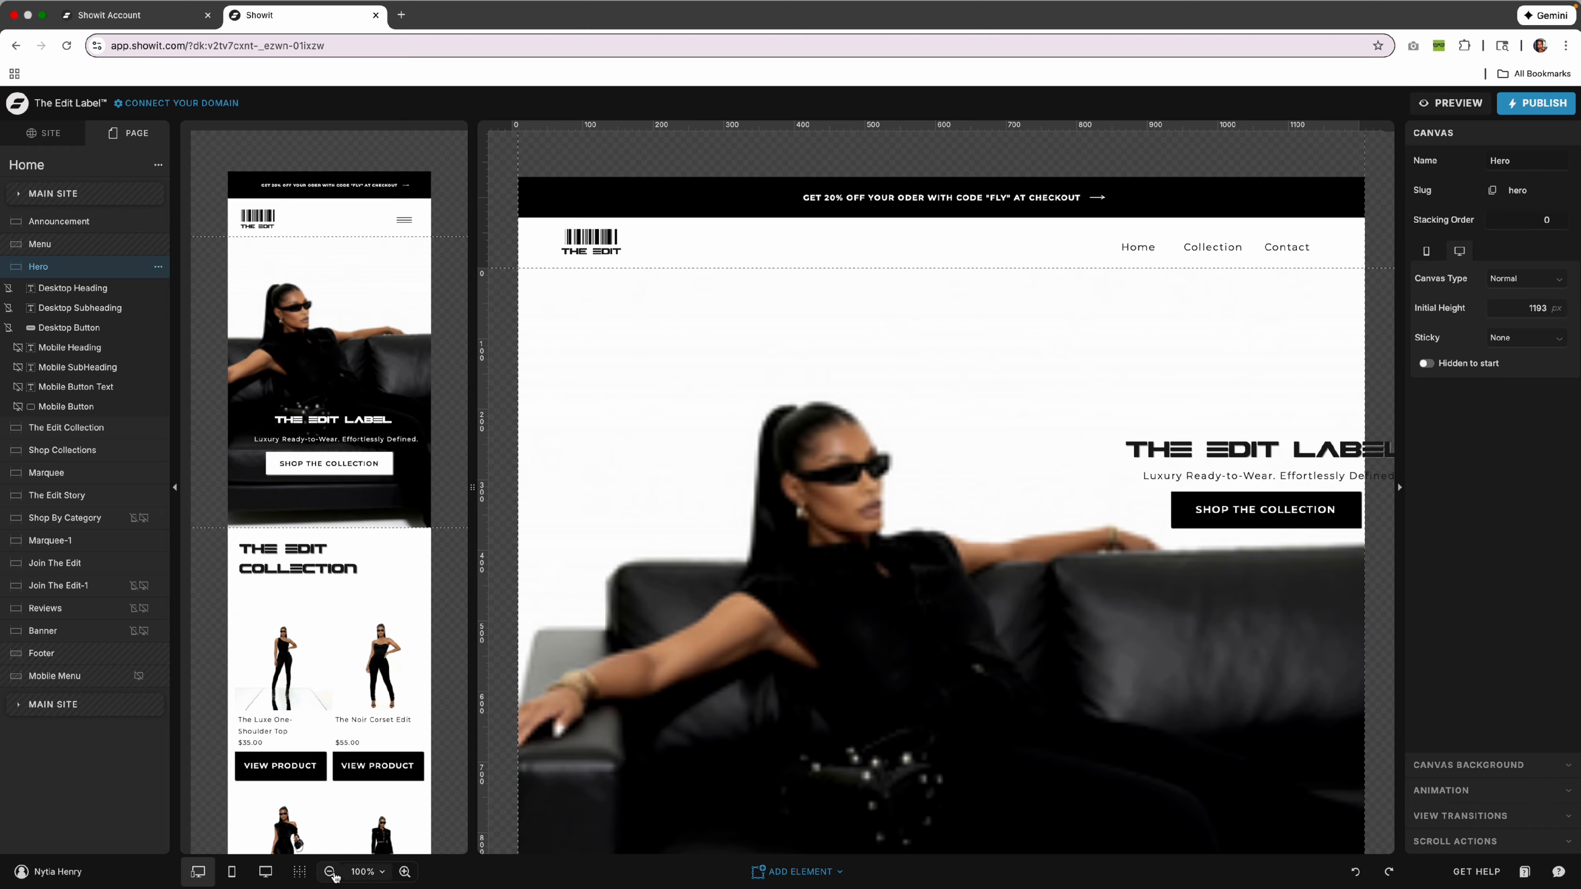
left_click(329, 872)
left_click(330, 871)
left_click(401, 872)
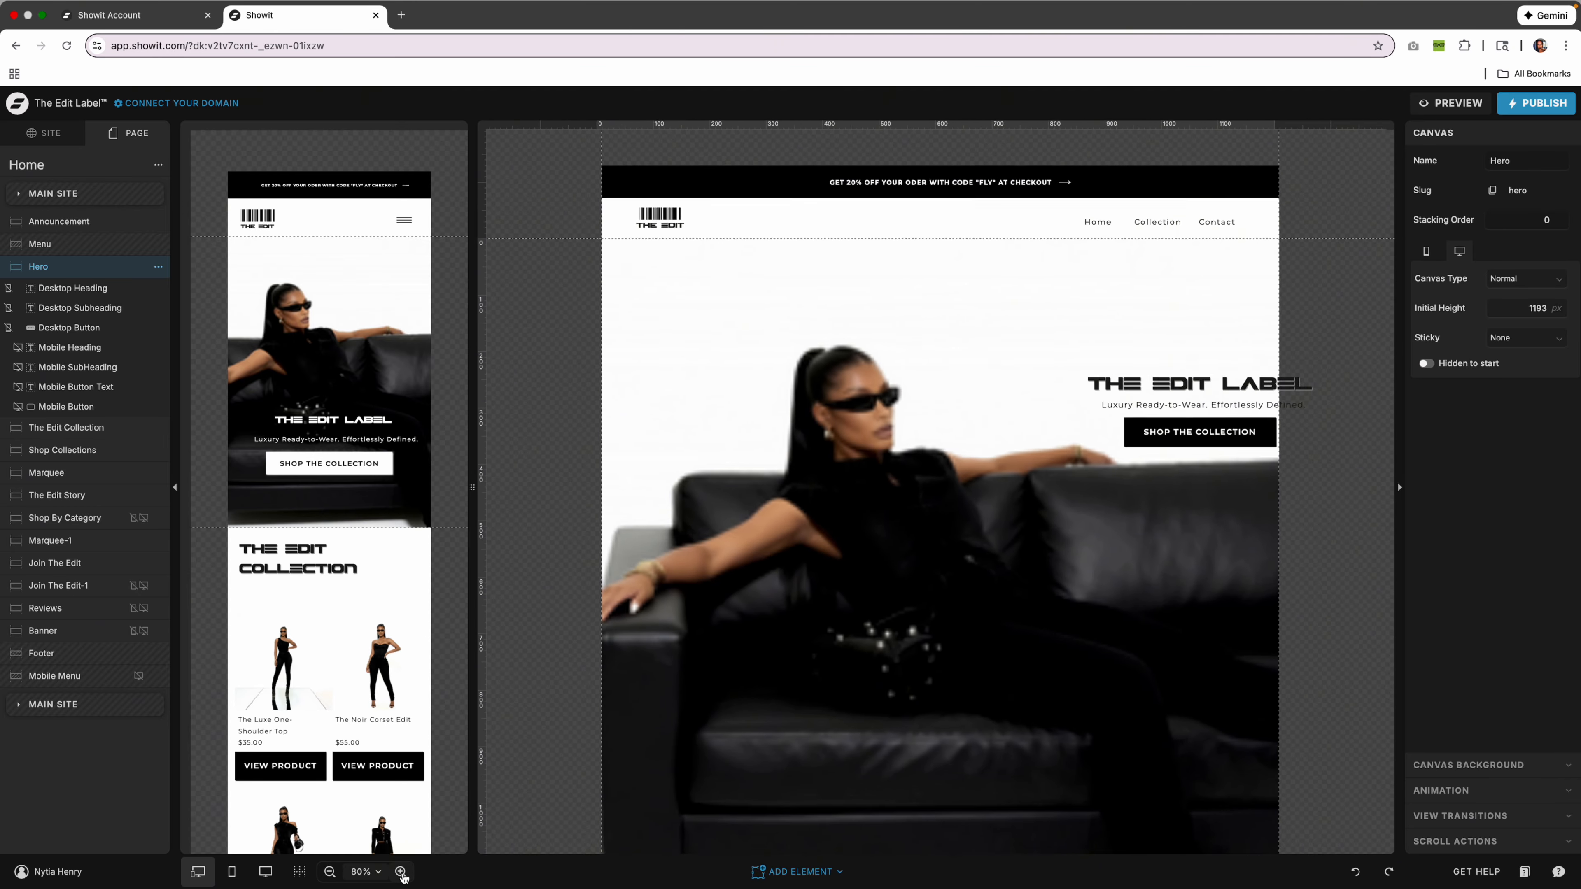
left_click(401, 873)
left_click(400, 872)
left_click(401, 872)
left_click(401, 872)
left_click(282, 645)
left_click(401, 872)
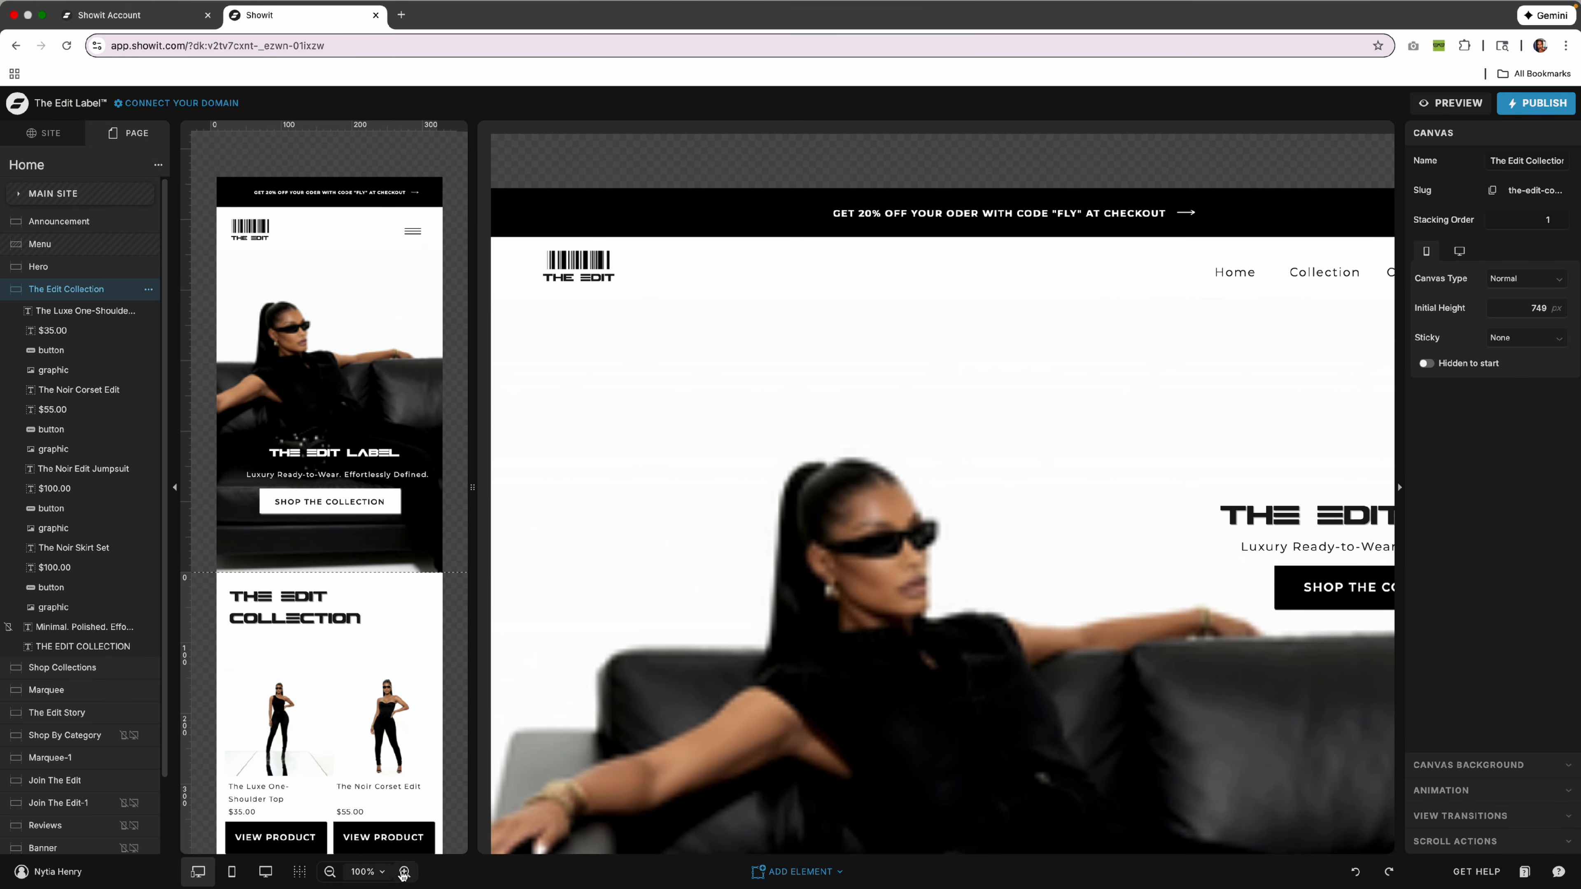
left_click(401, 872)
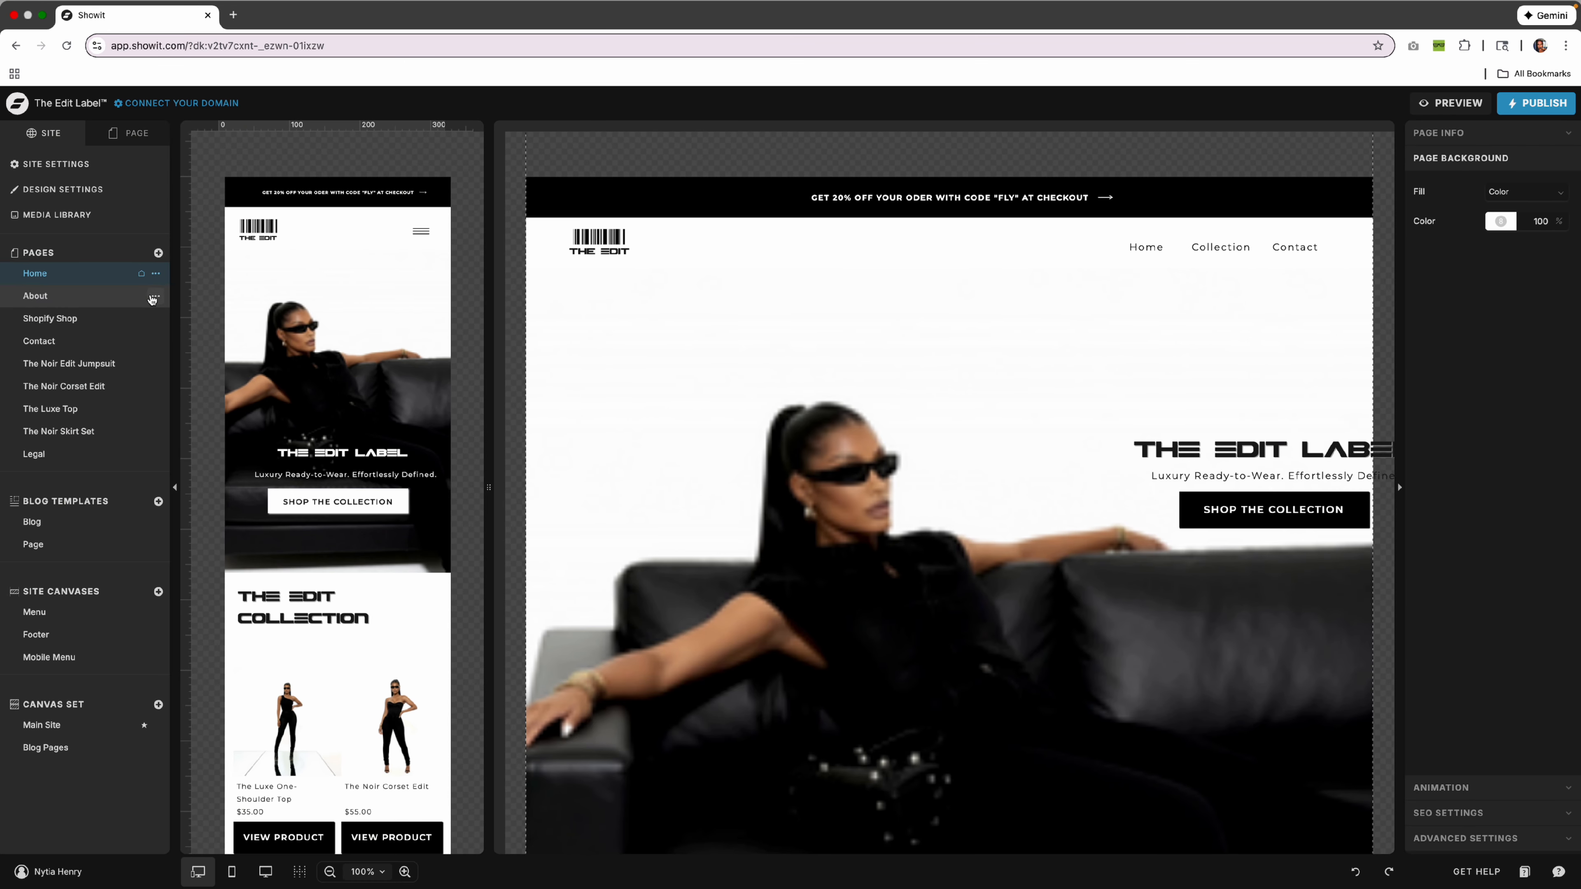
Set Site Settings' Site Language to English - en and save.
left_click(92, 167)
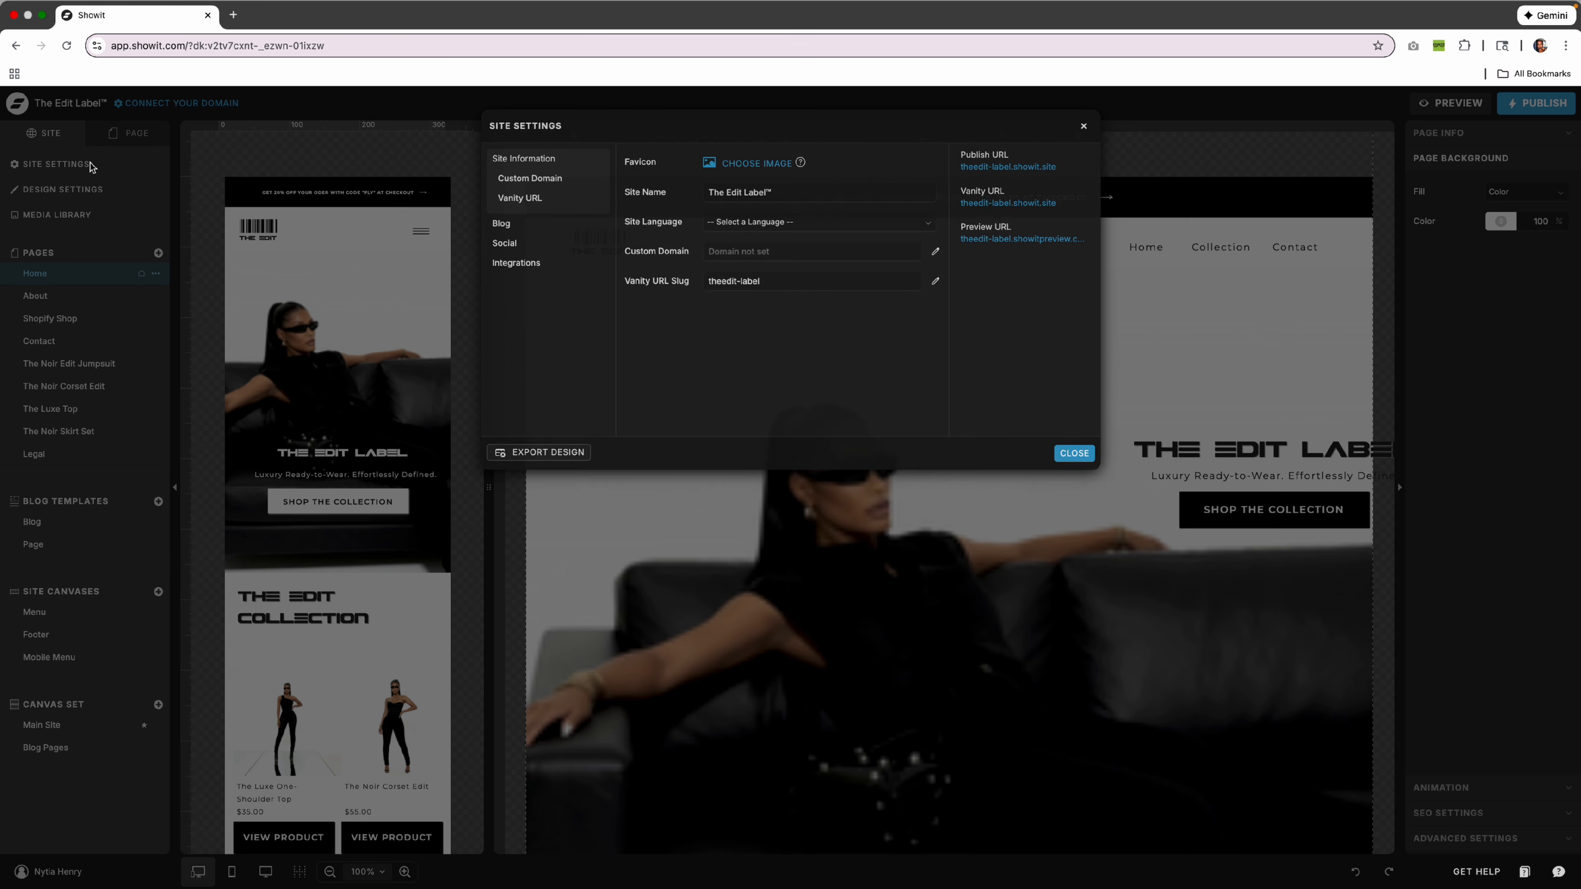
left_click_drag(772, 194, 711, 189)
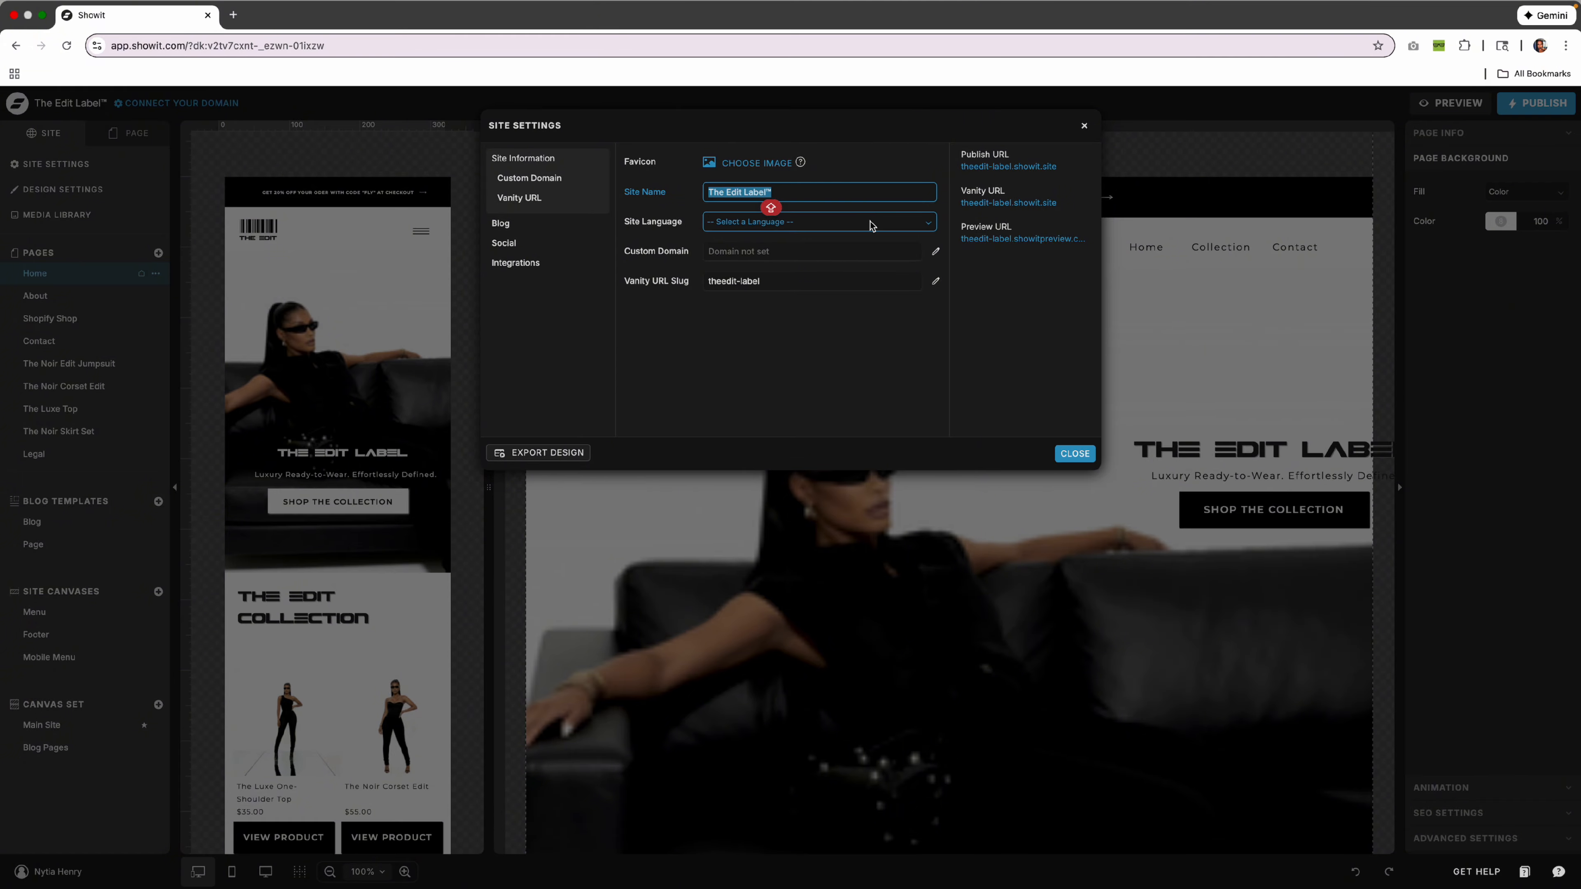
left_click(852, 225)
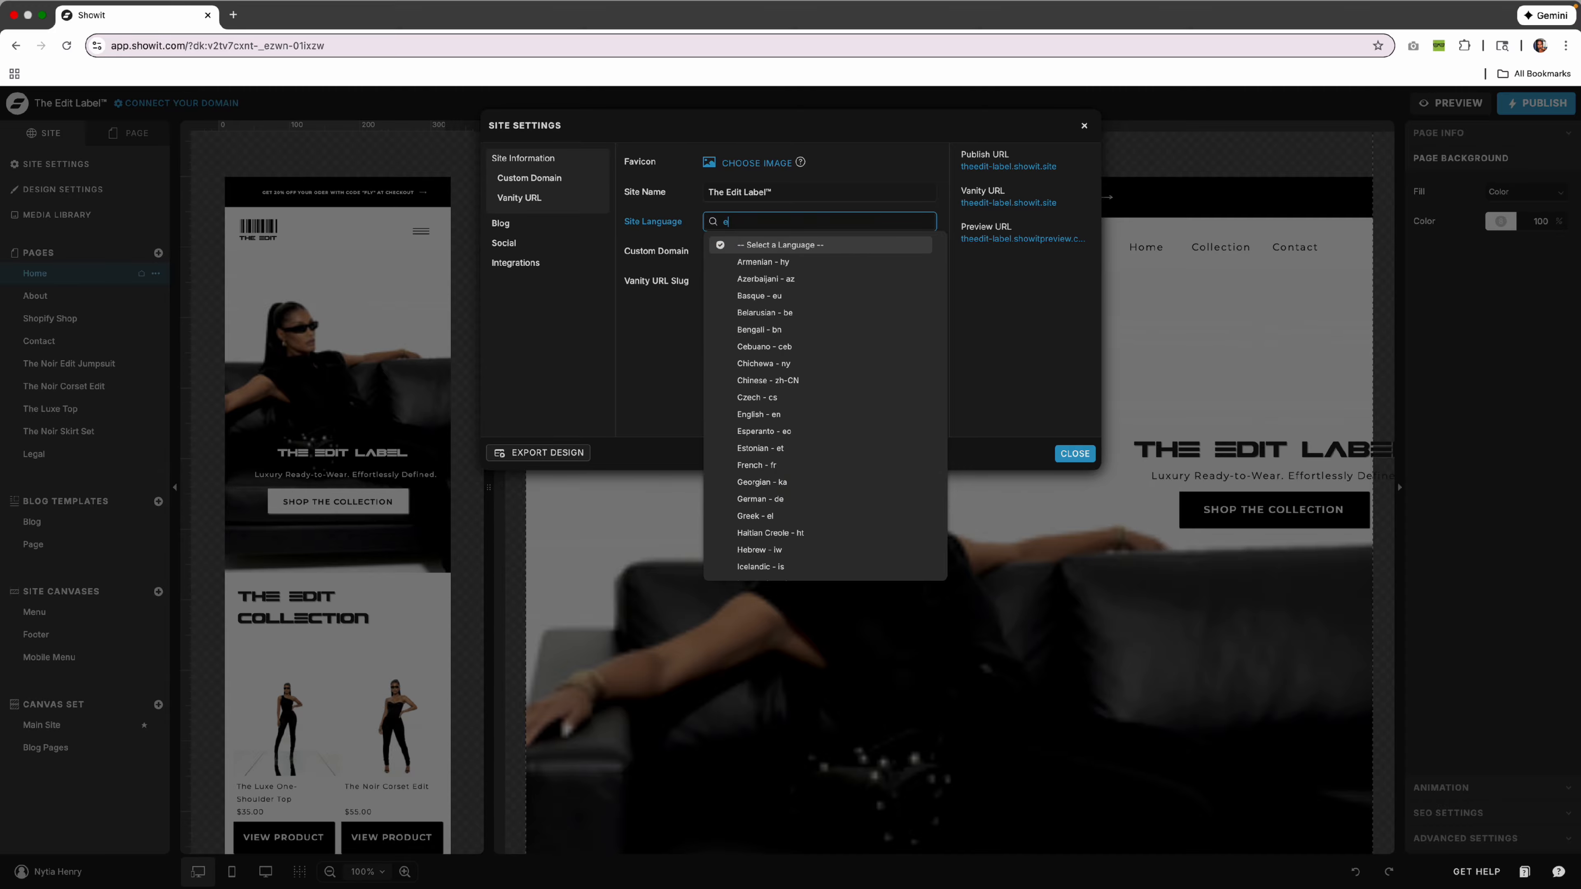
type("en")
left_click(821, 280)
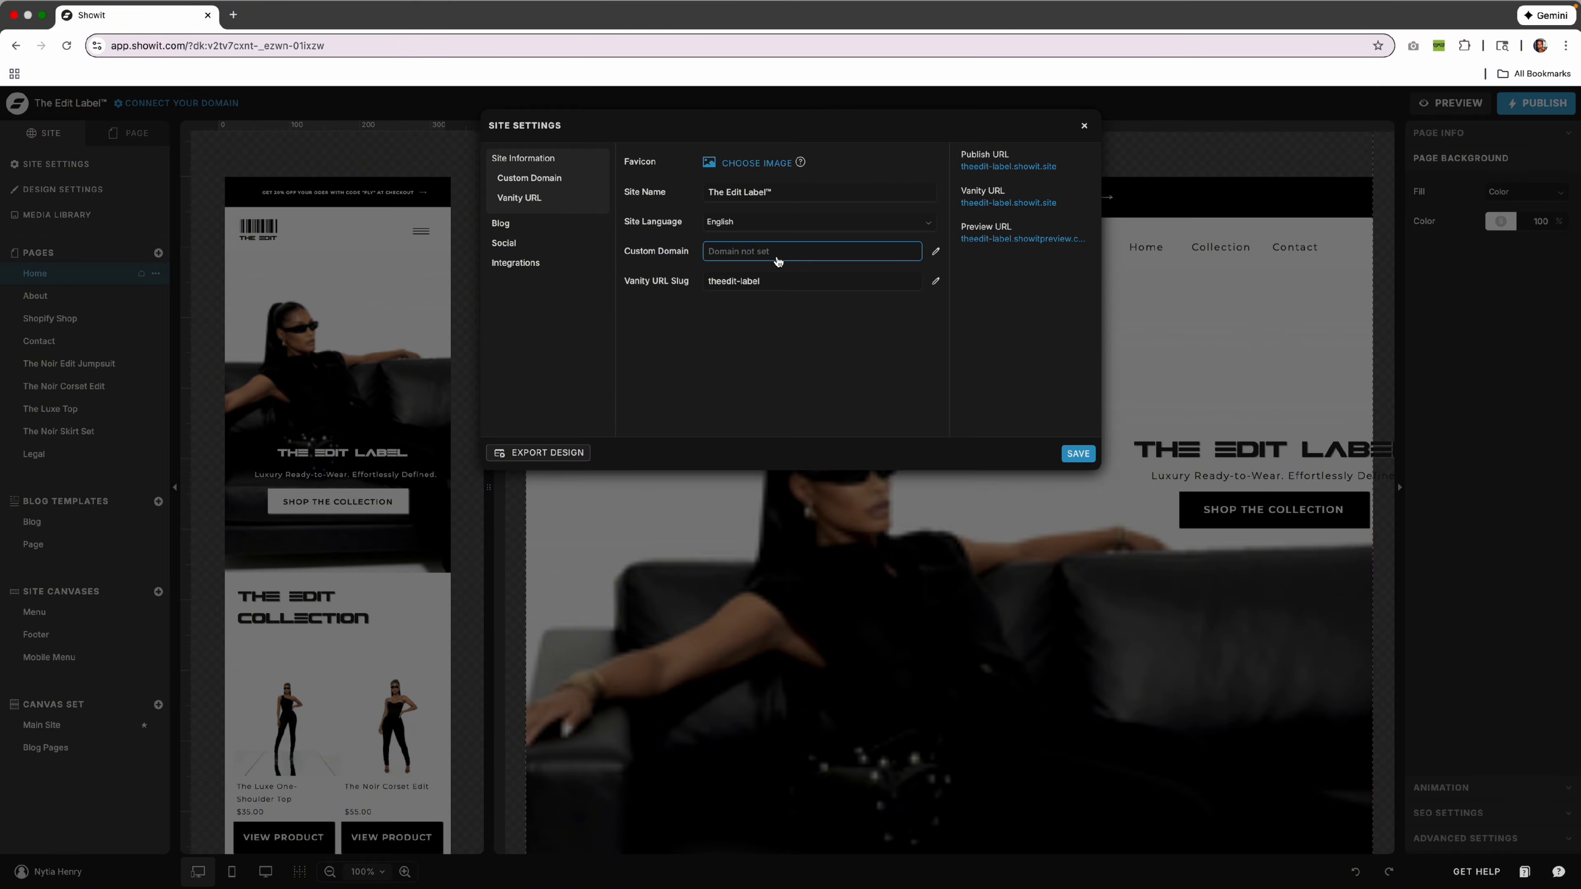
left_click(809, 281)
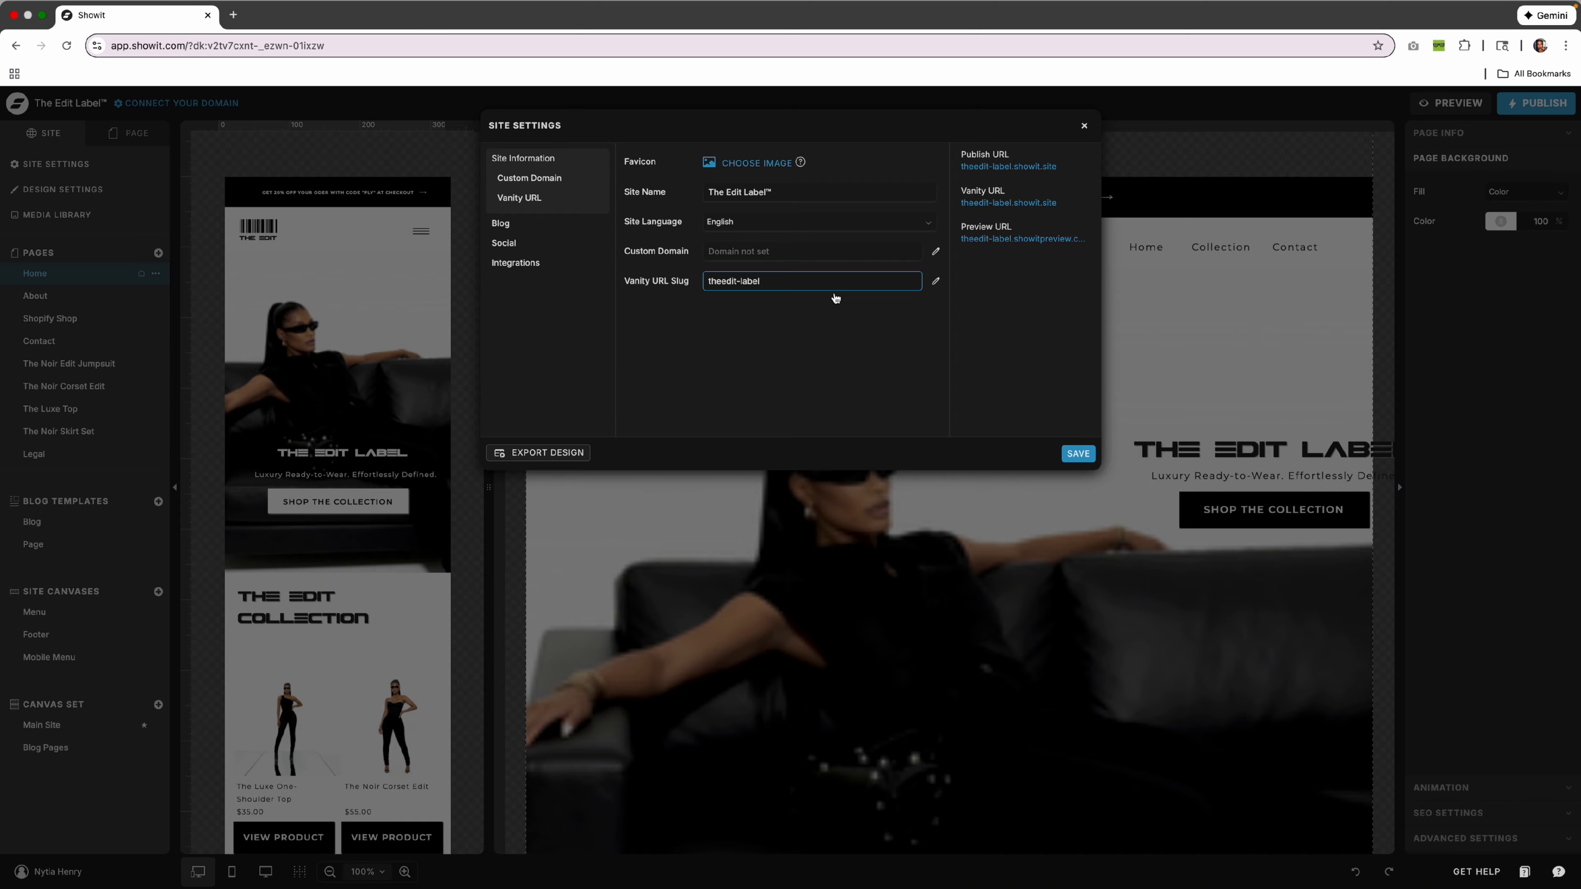
left_click(754, 249)
left_click(763, 284)
left_click(1077, 453)
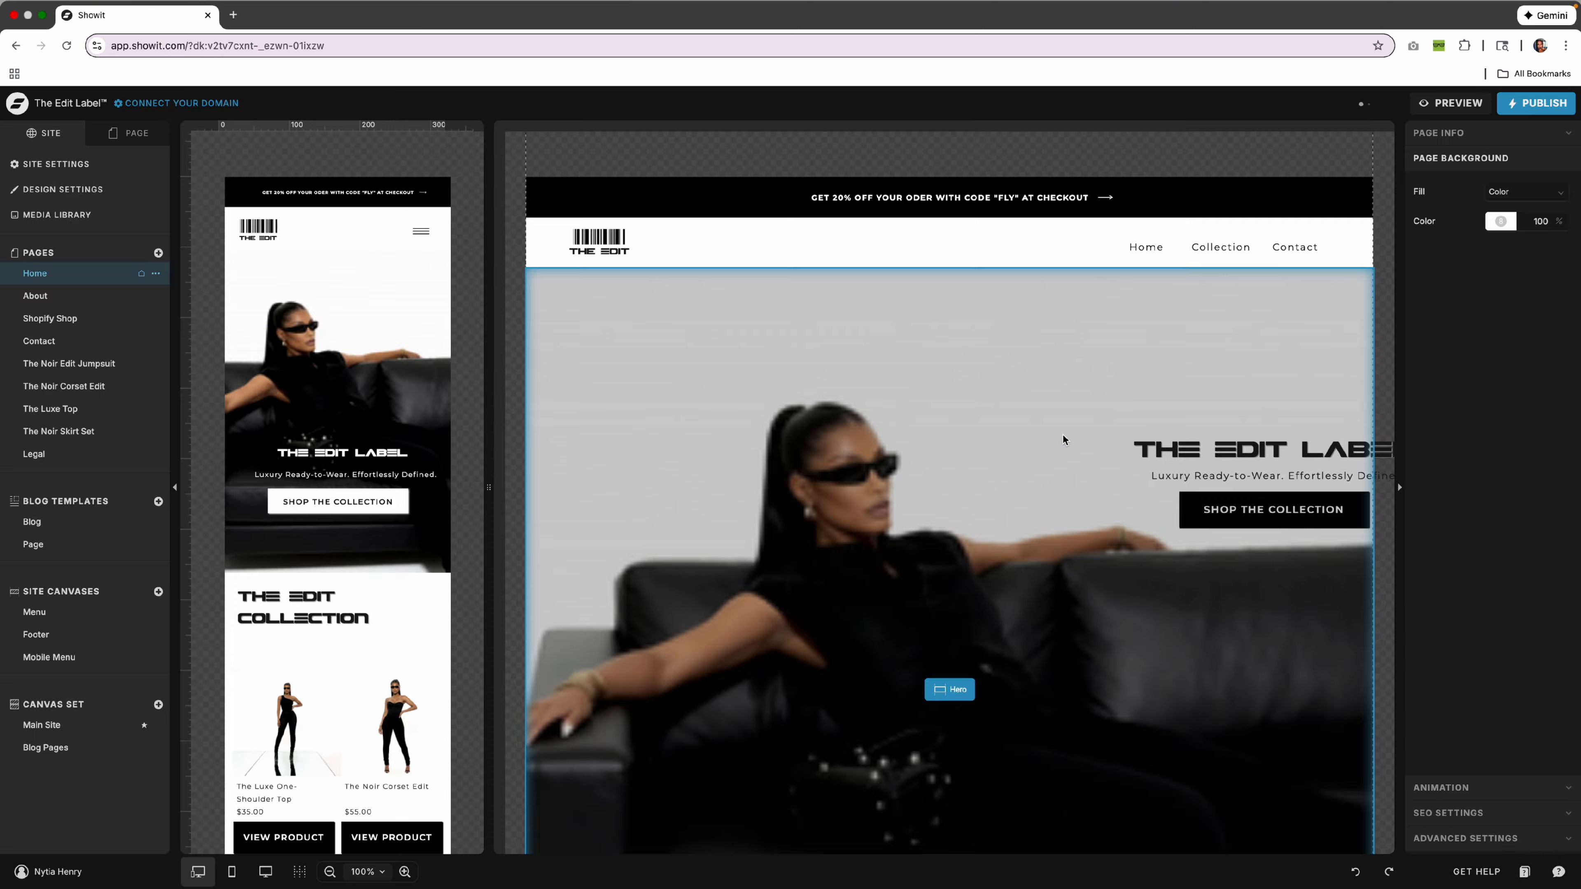
left_click(541, 316)
left_click(88, 195)
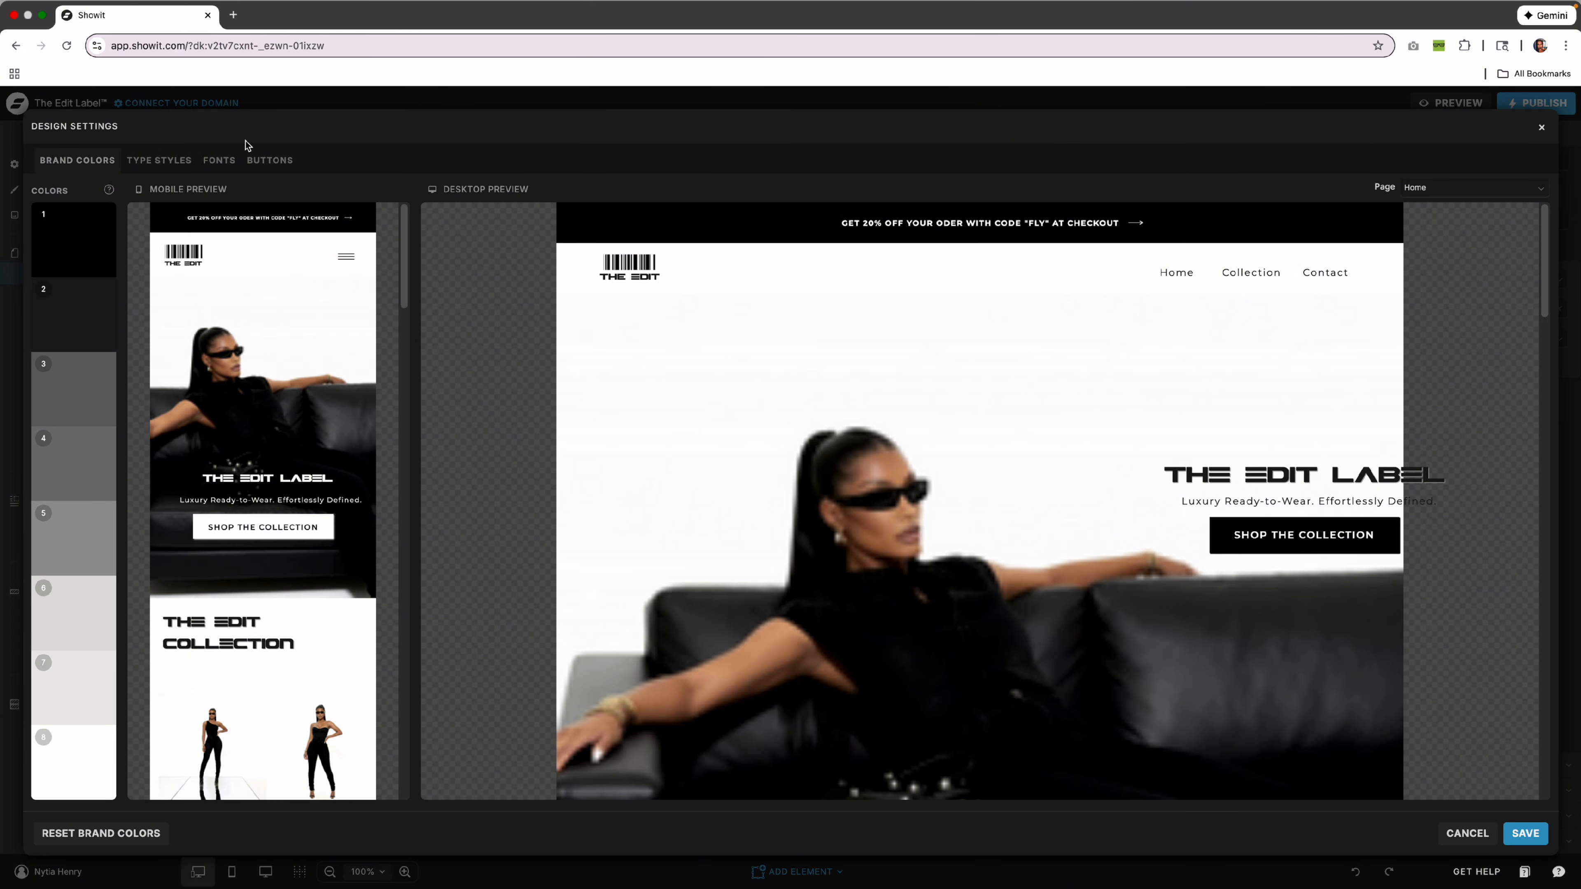
left_click(221, 161)
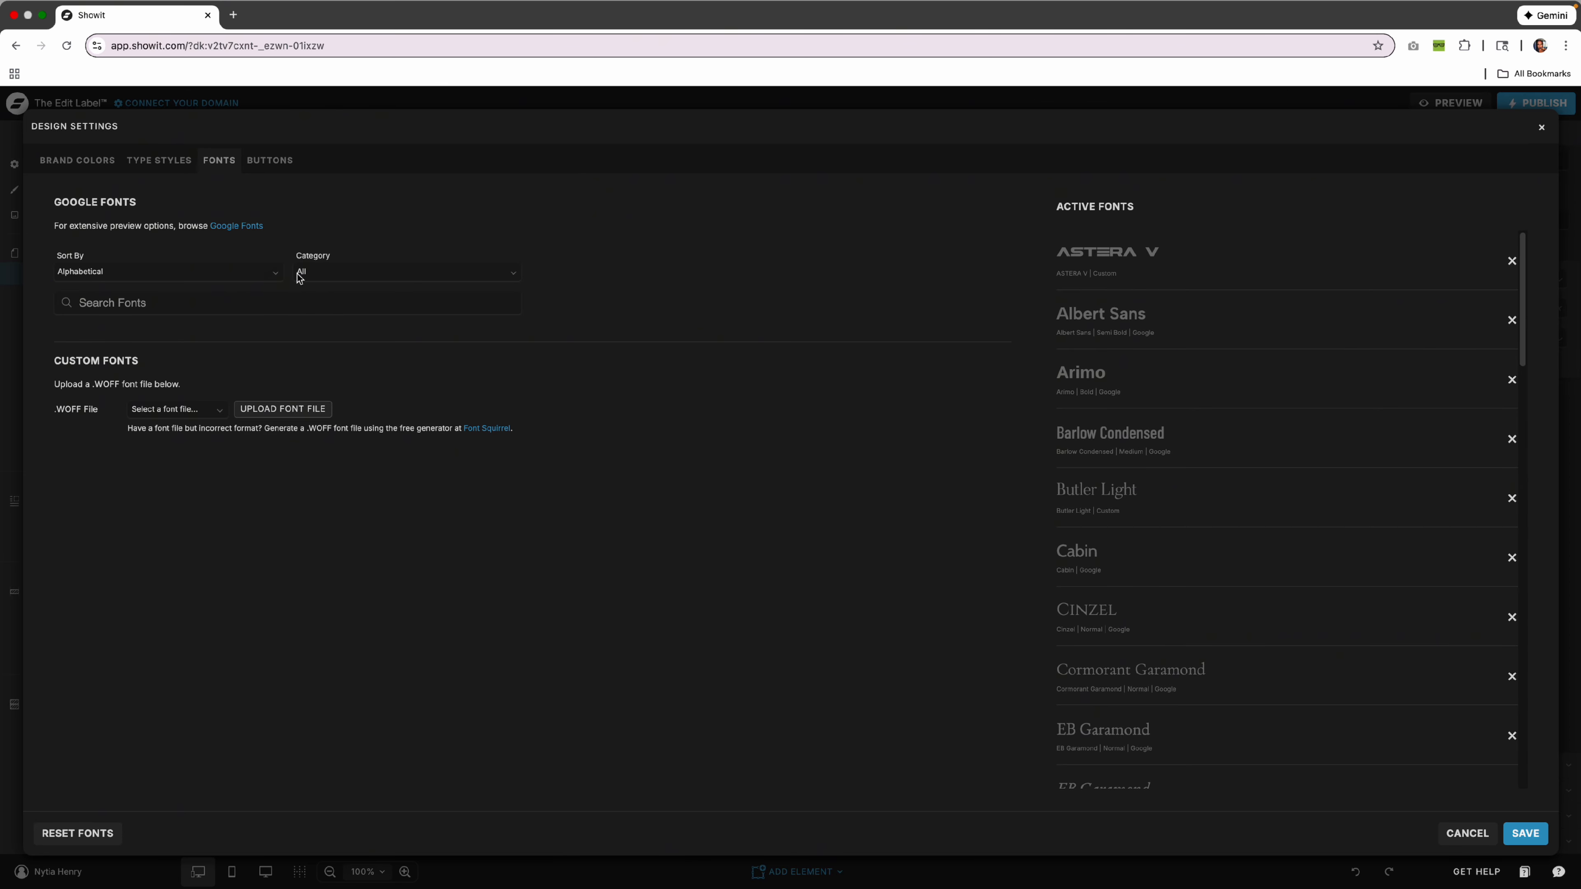
left_click(459, 304)
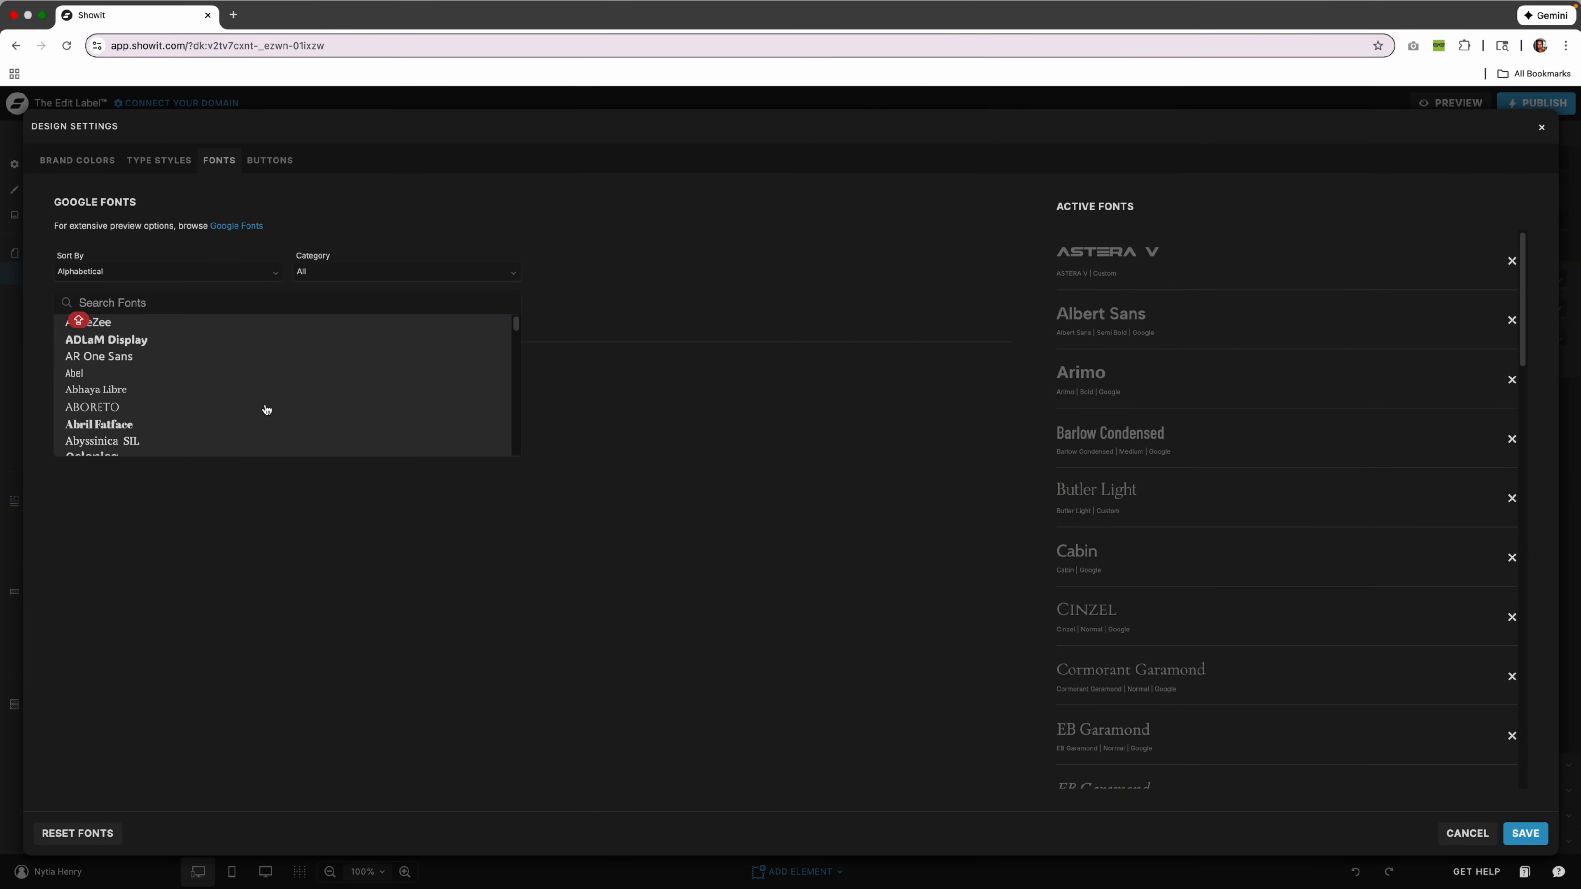
scroll(267, 409, "down", 10)
left_click(142, 357)
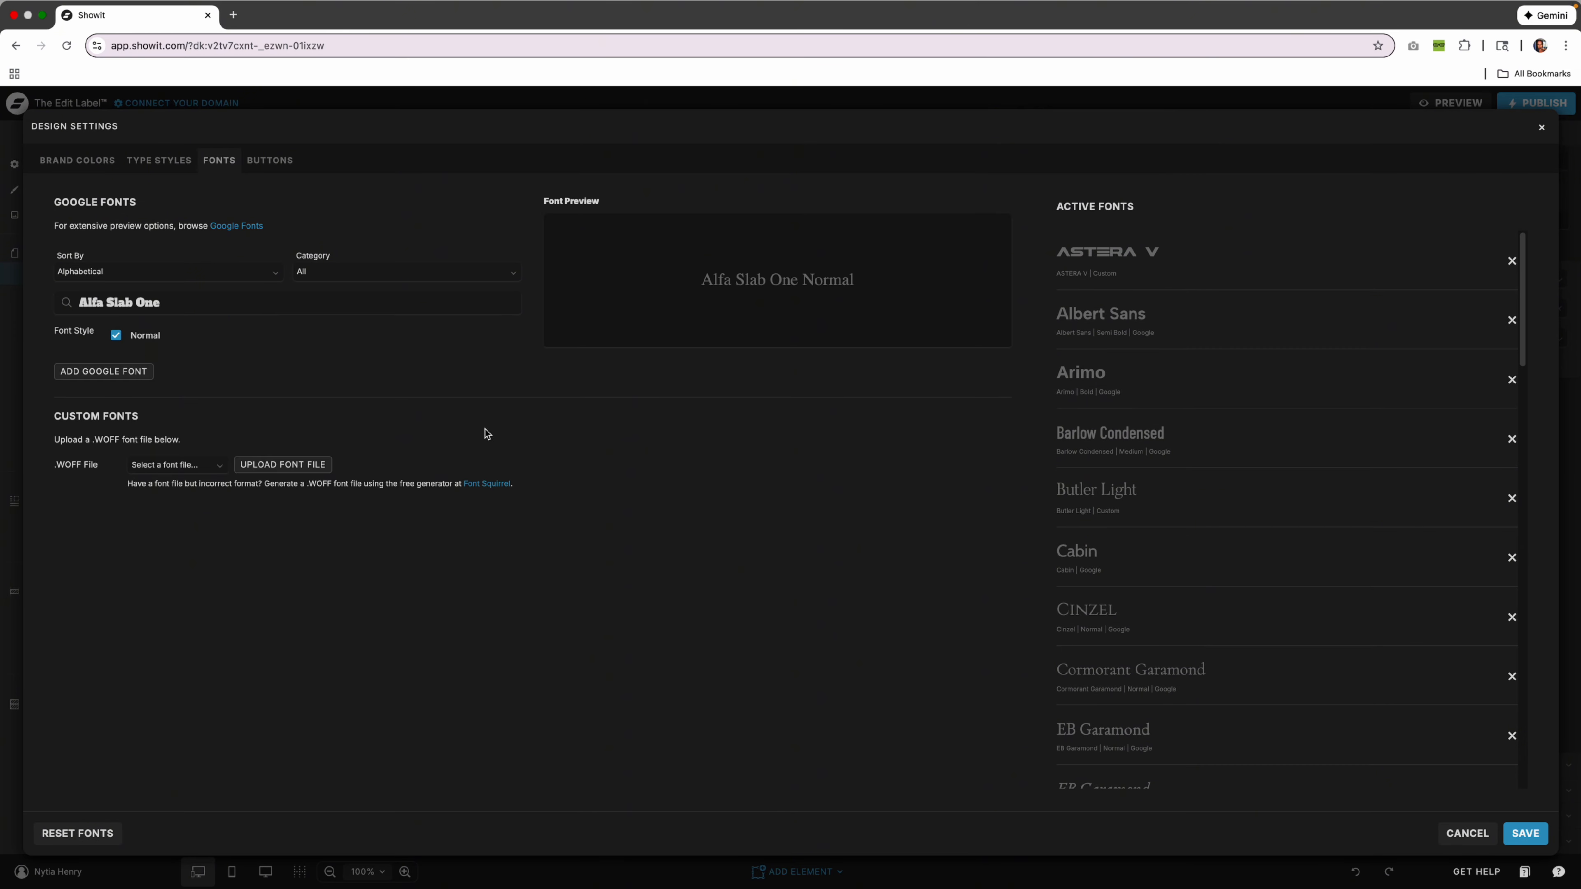
left_click(1468, 833)
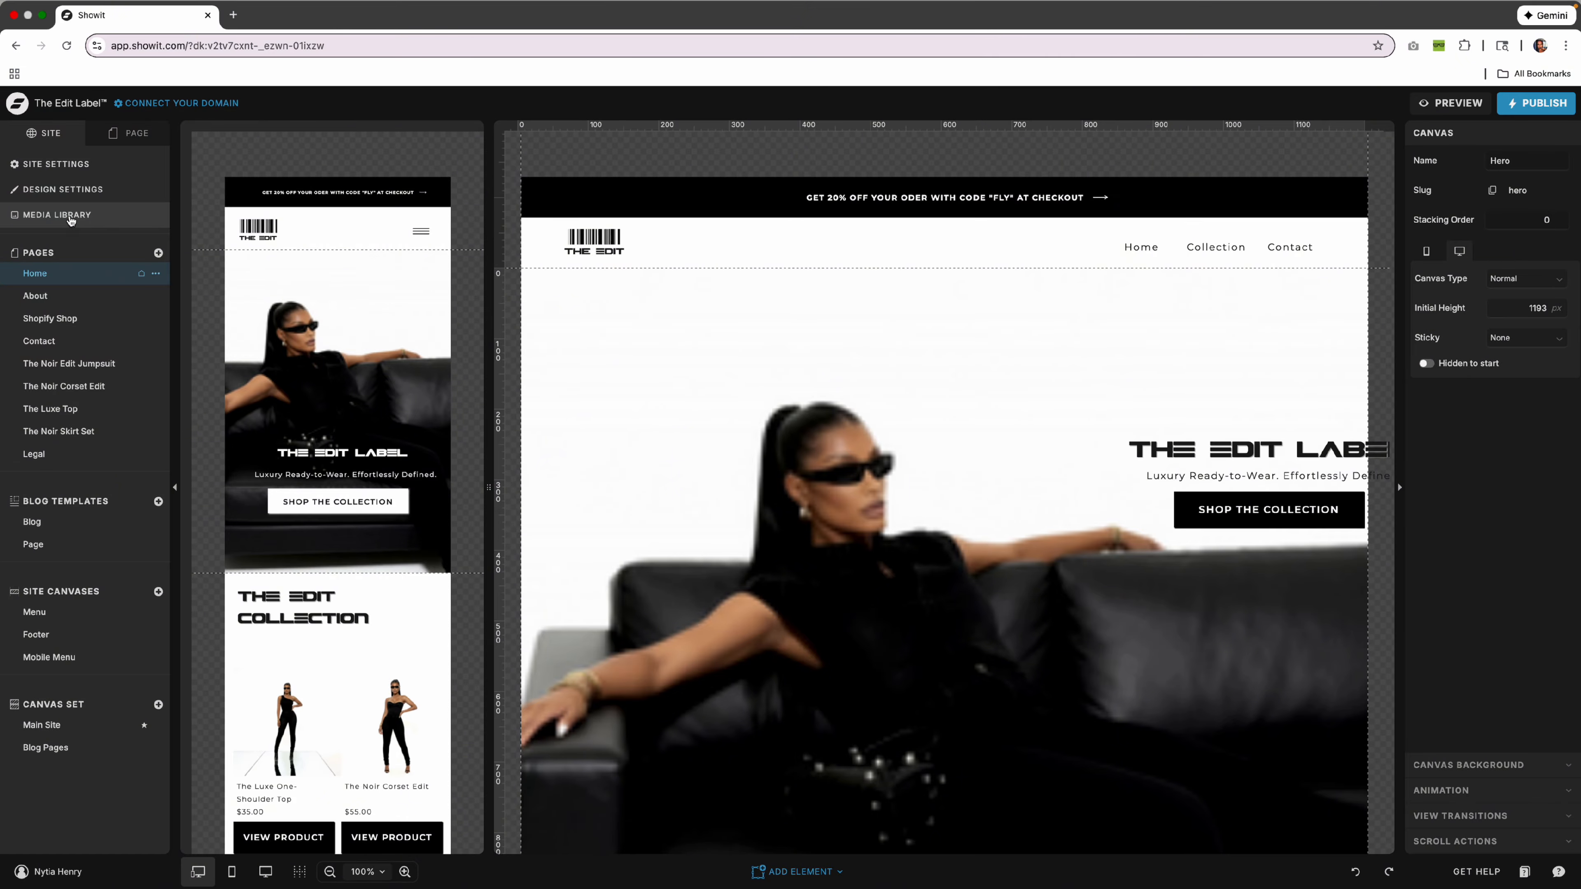
left_click(71, 219)
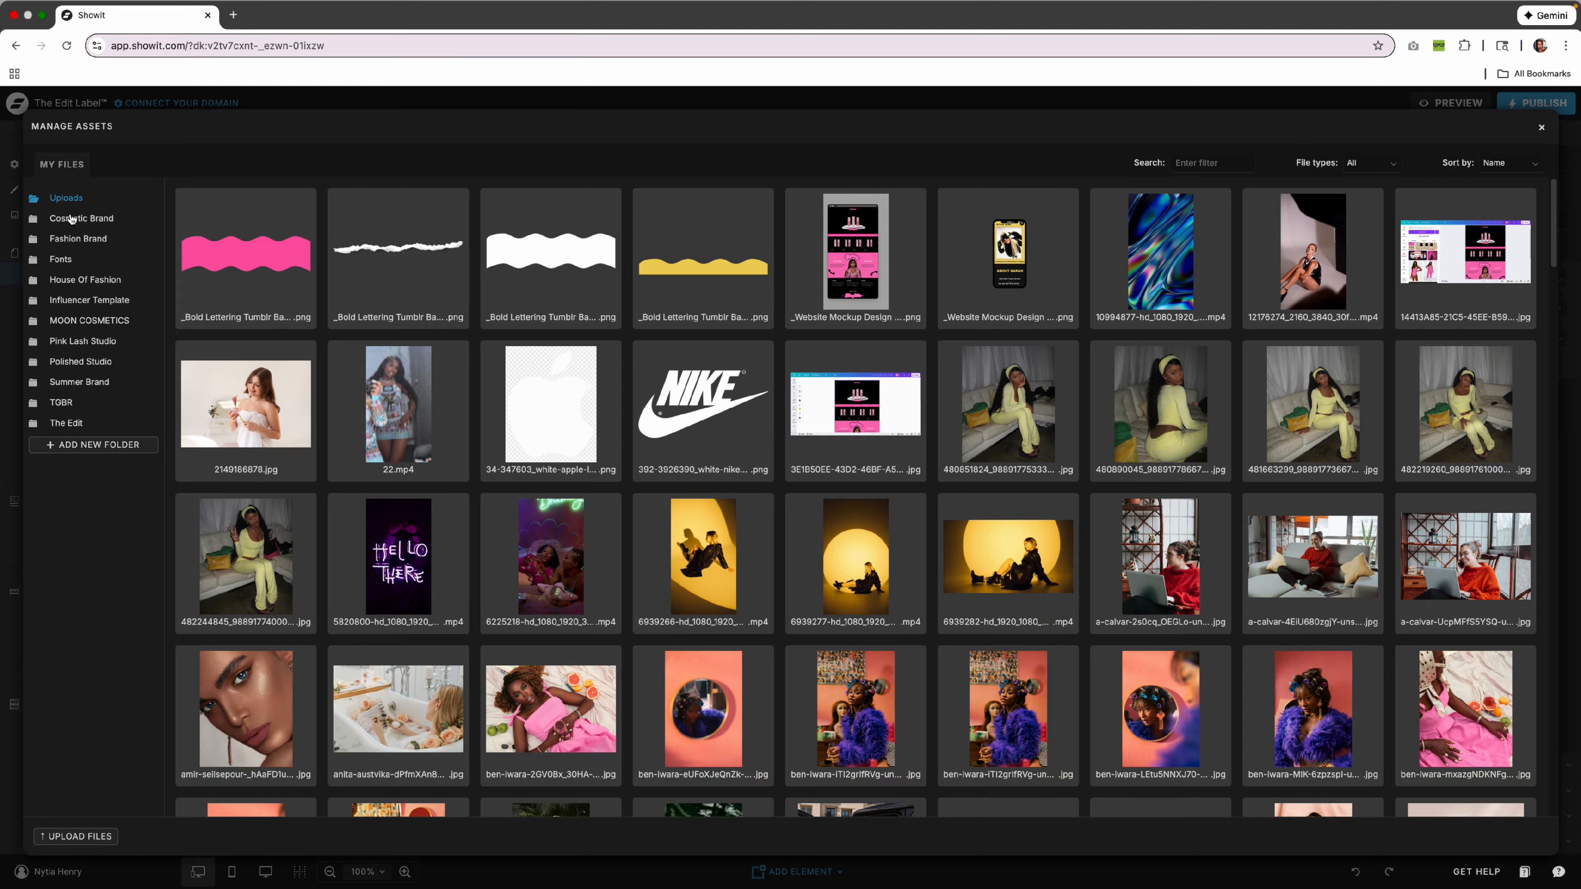
left_click(1539, 132)
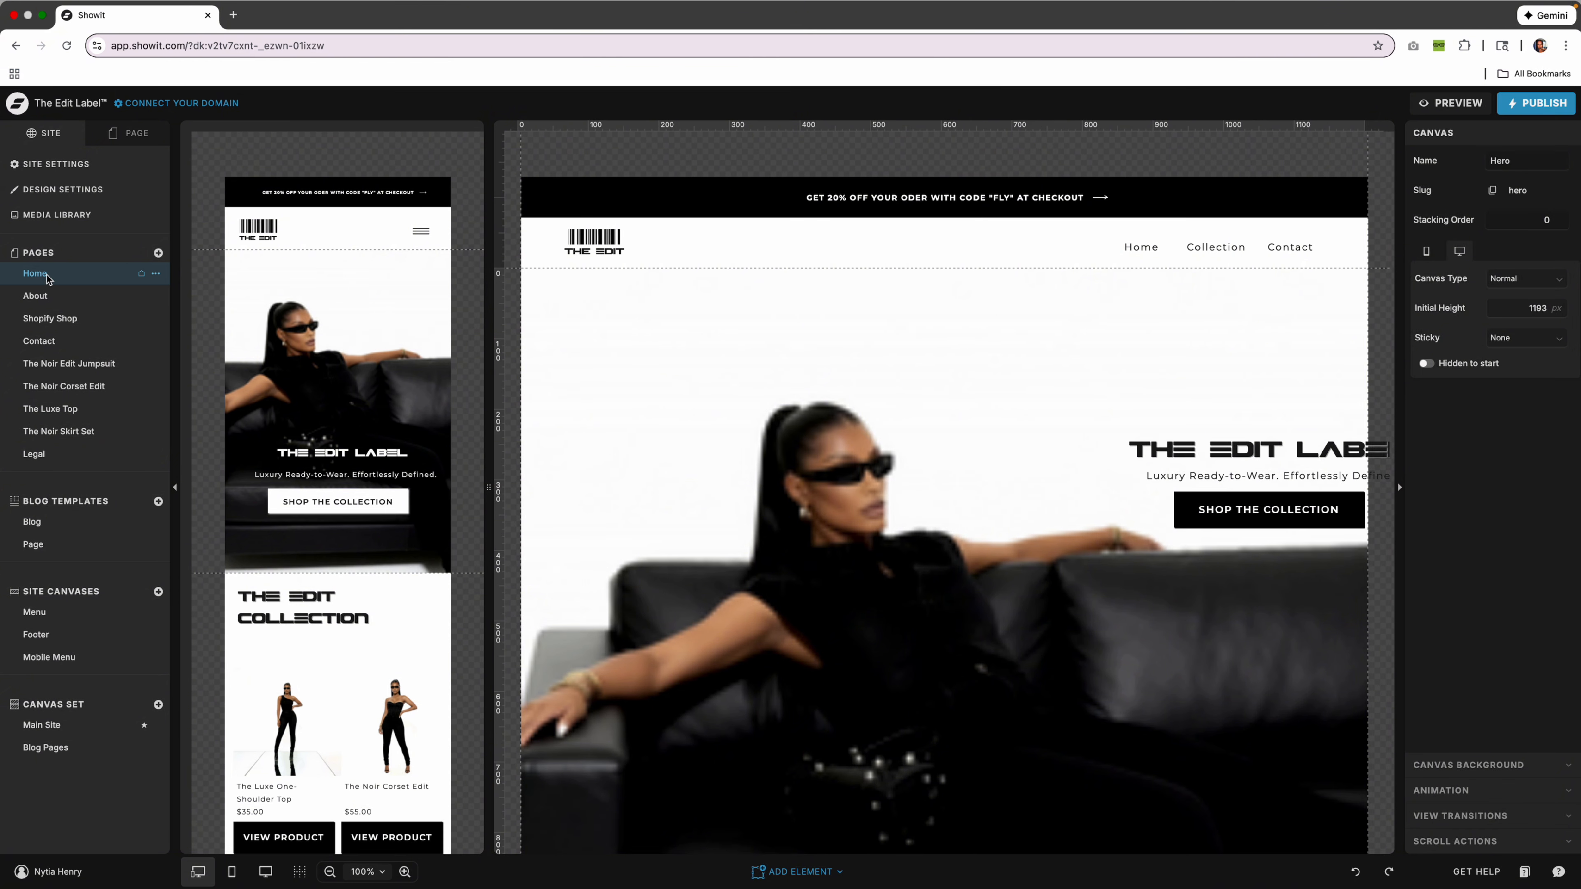
Select the Home page's Announcement section and briefly edit its announcement text.
left_click(138, 134)
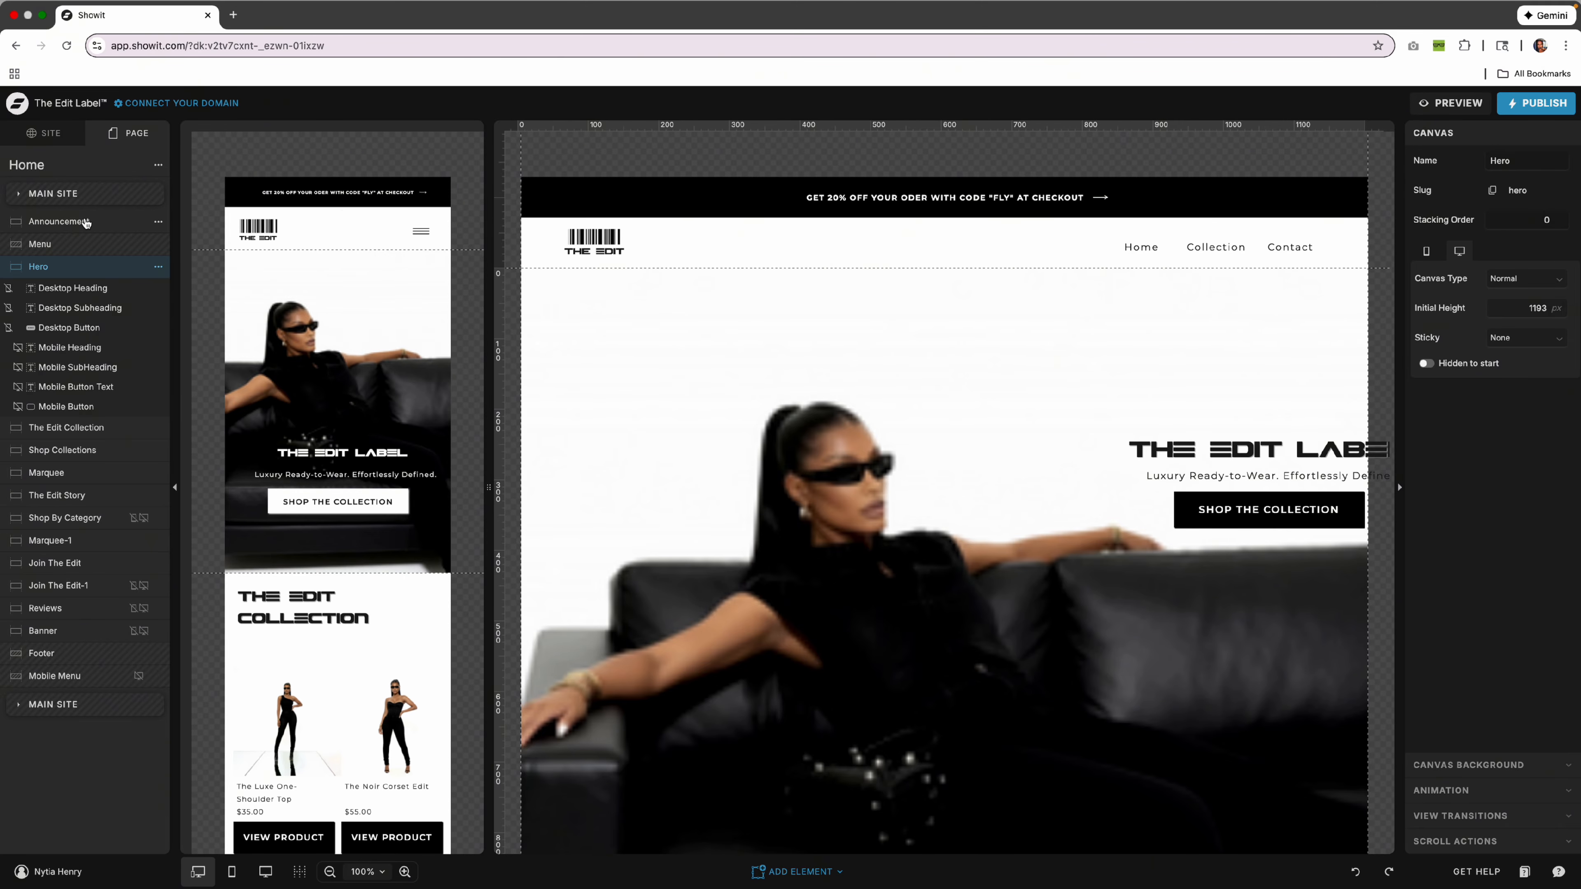
left_click(360, 196)
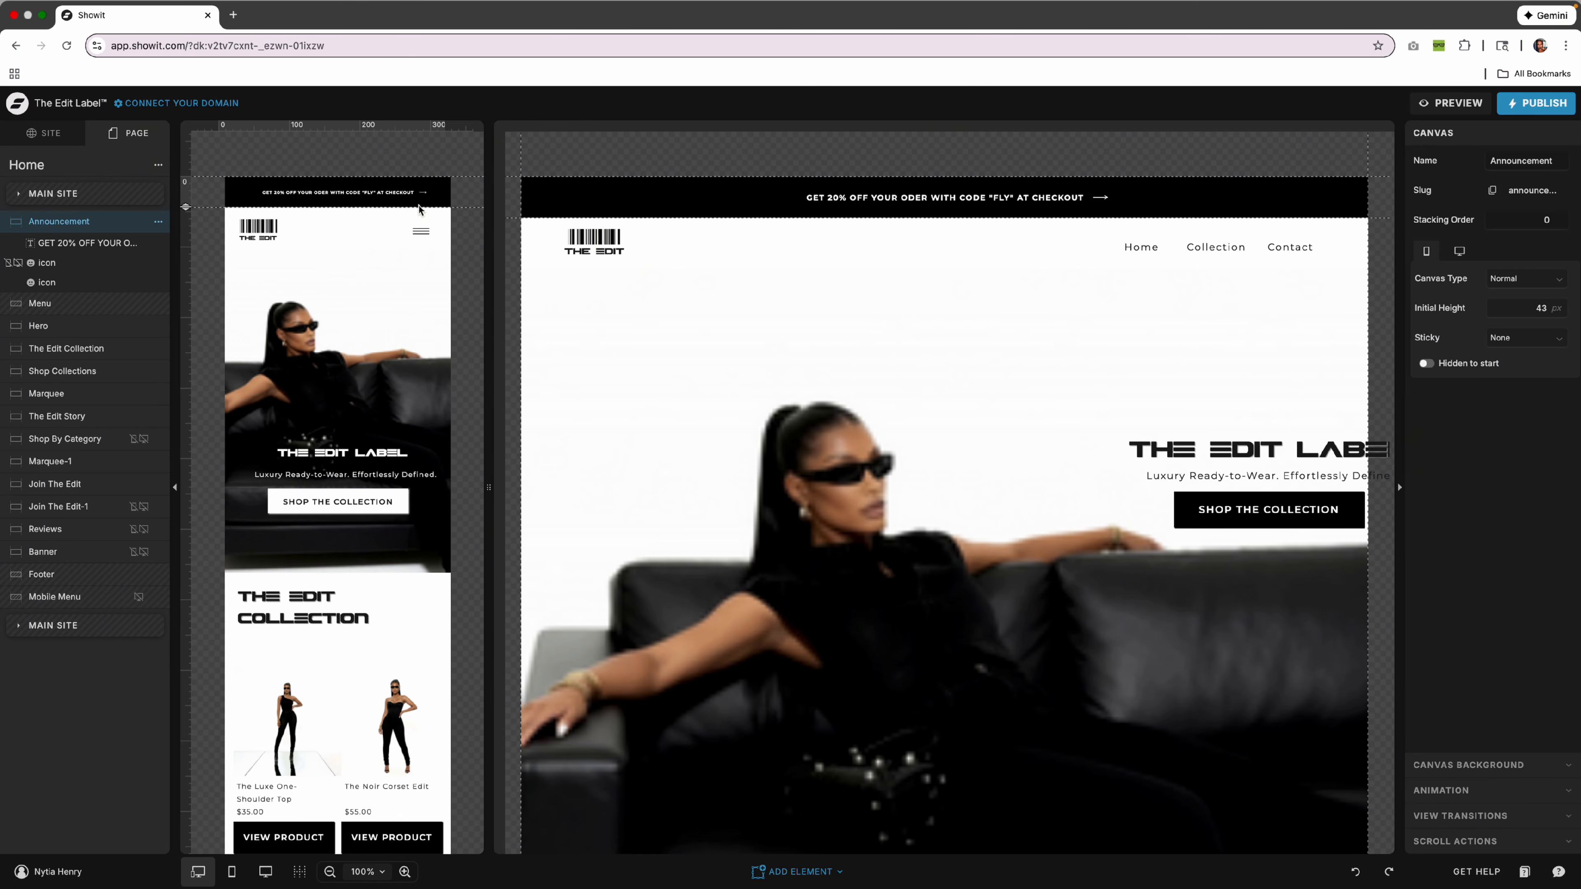
double_click(383, 193)
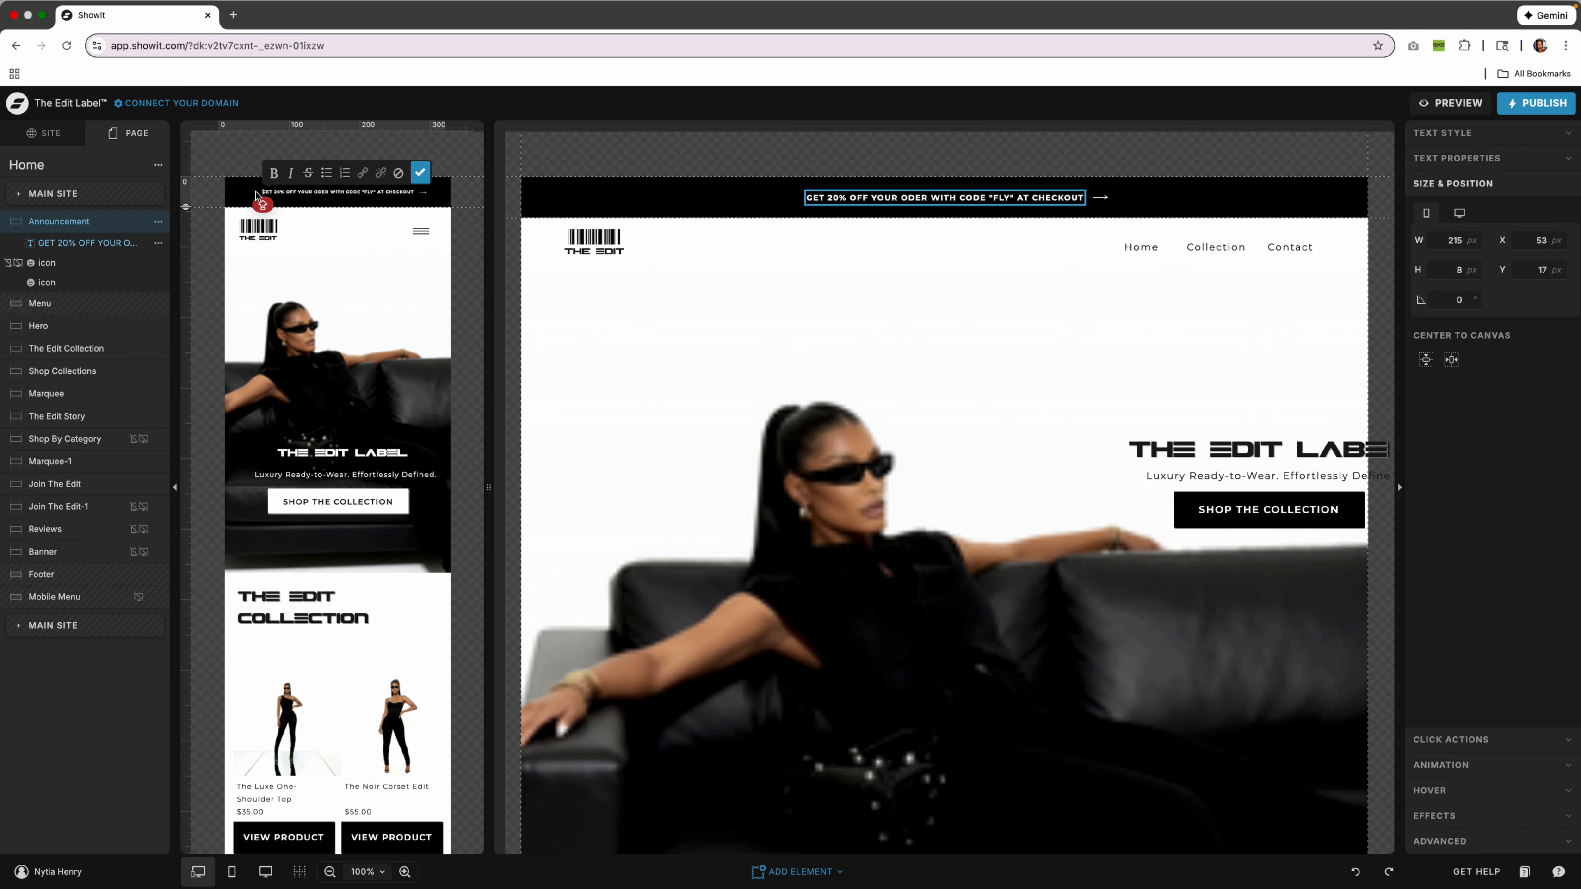
left_click(252, 195)
left_click(247, 193)
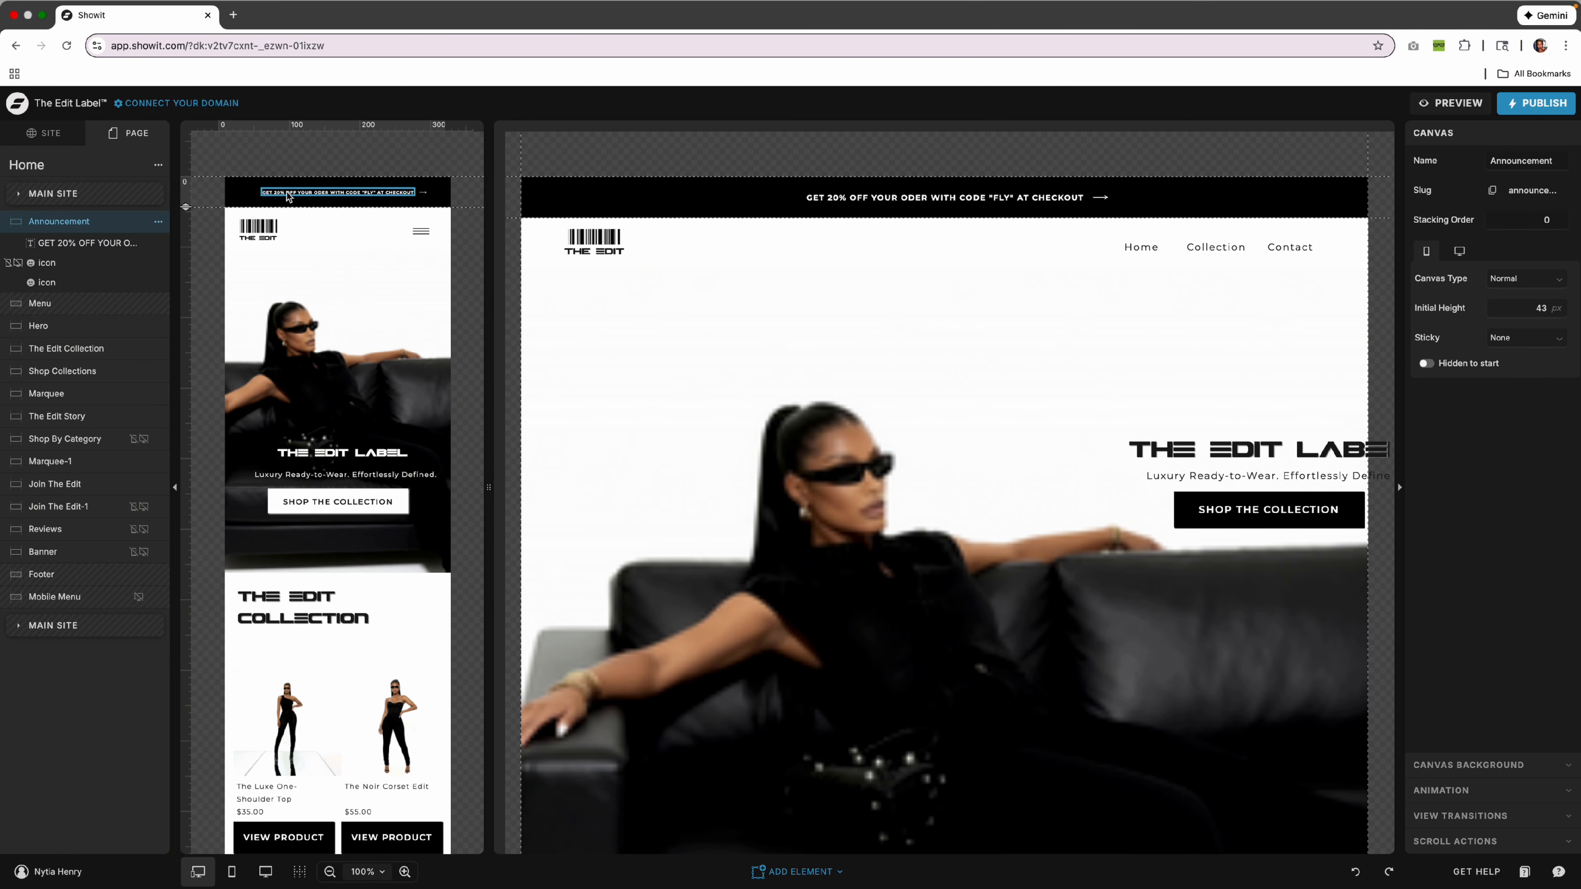
left_click(658, 210)
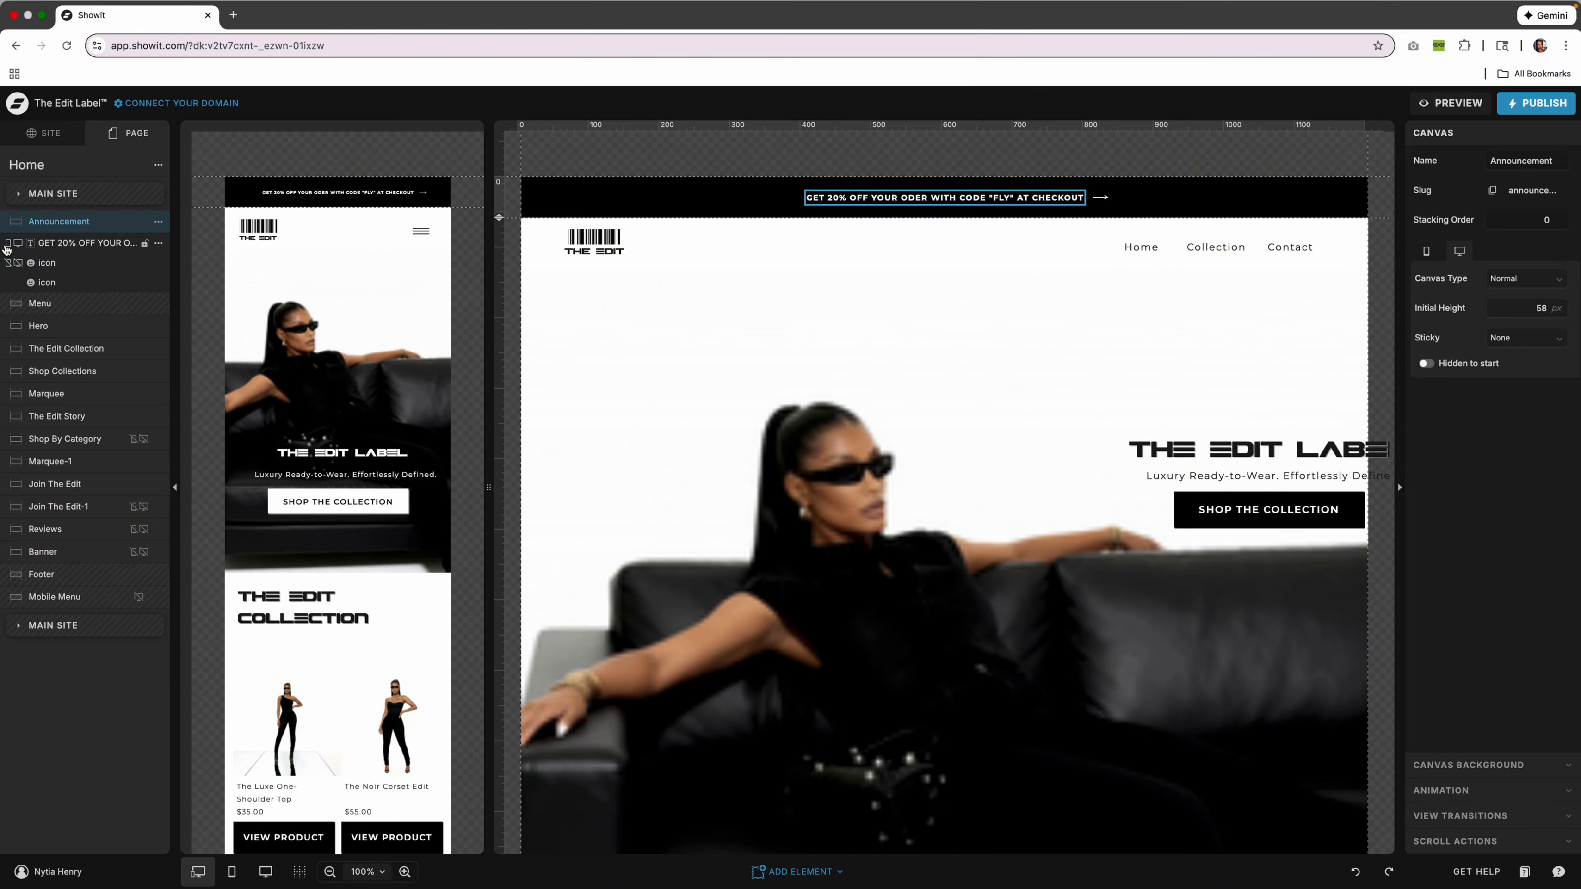
Toggle the Announcement section's desktop and mobile visibility back on, then show the arrow icon's Click Actions.
left_click(158, 221)
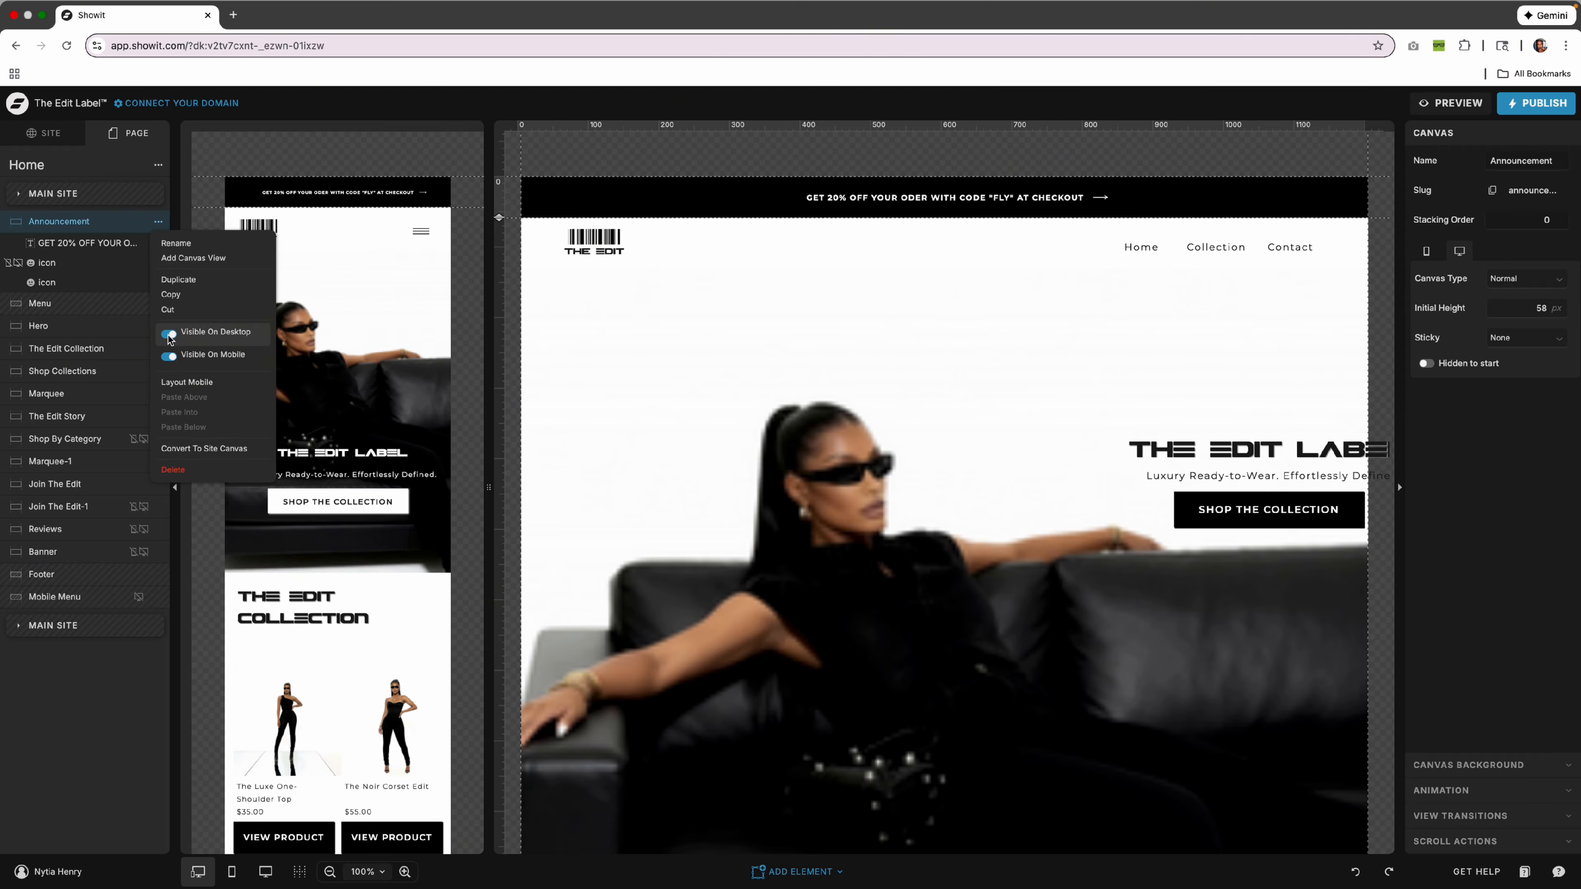
left_click(169, 336)
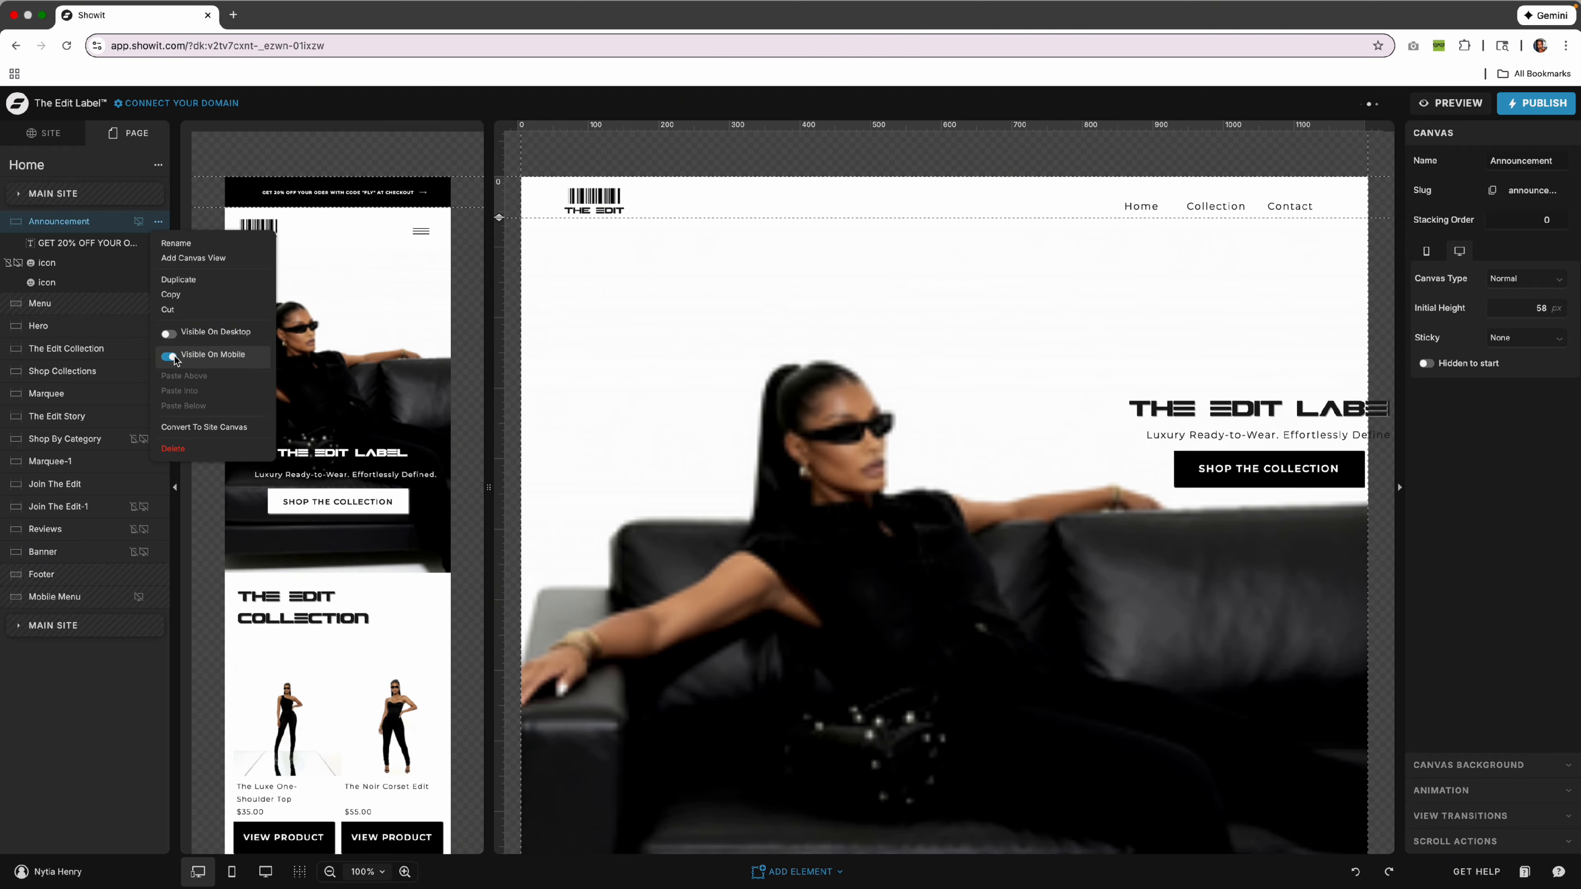
left_click(169, 357)
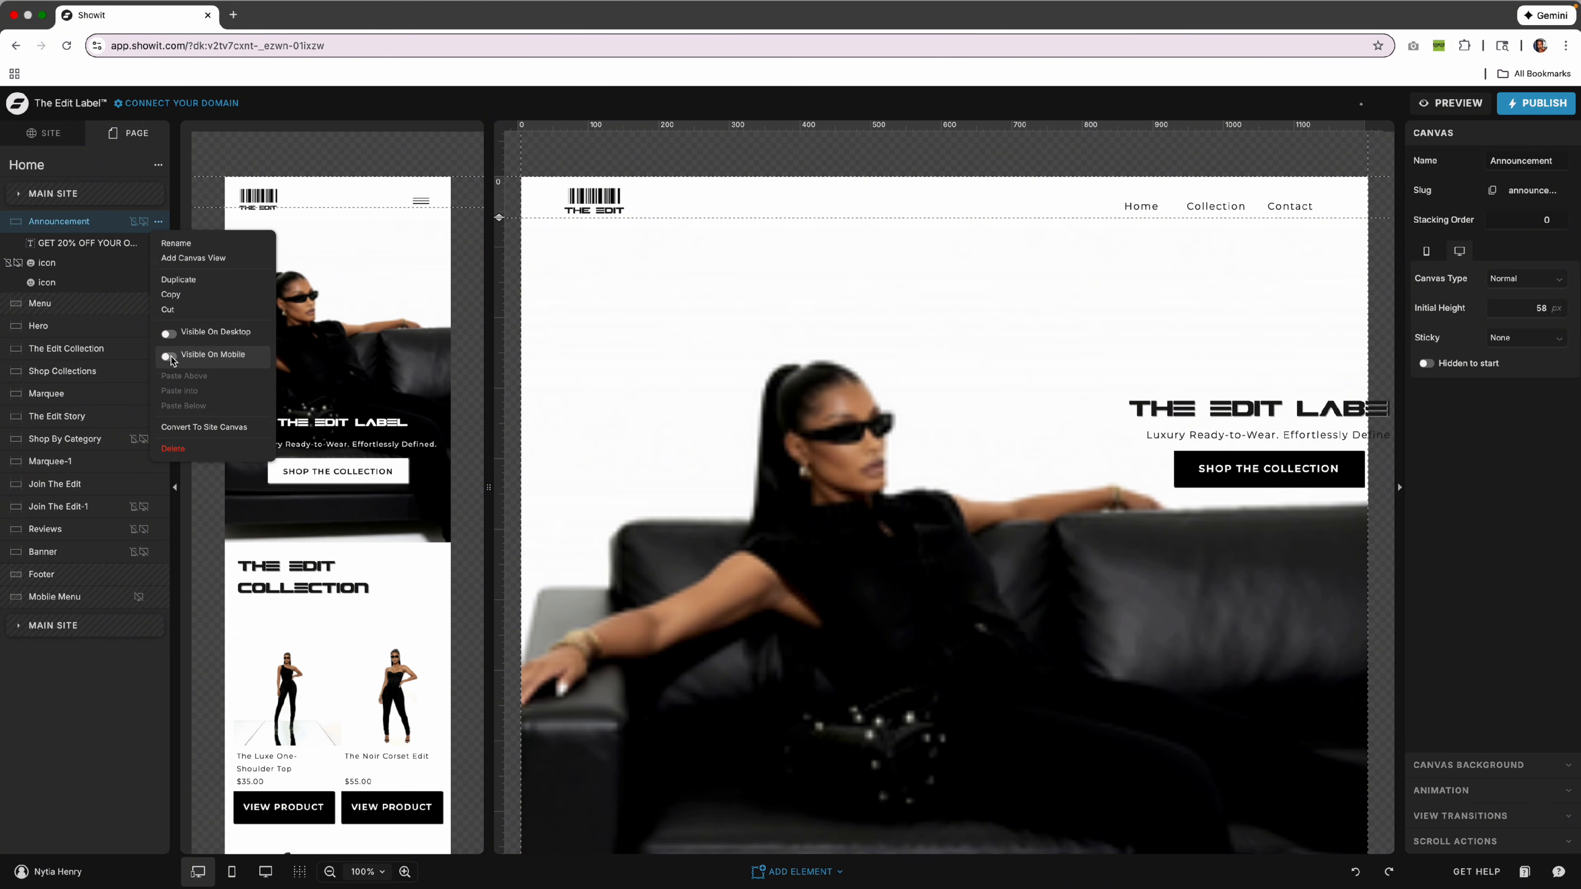
left_click(169, 357)
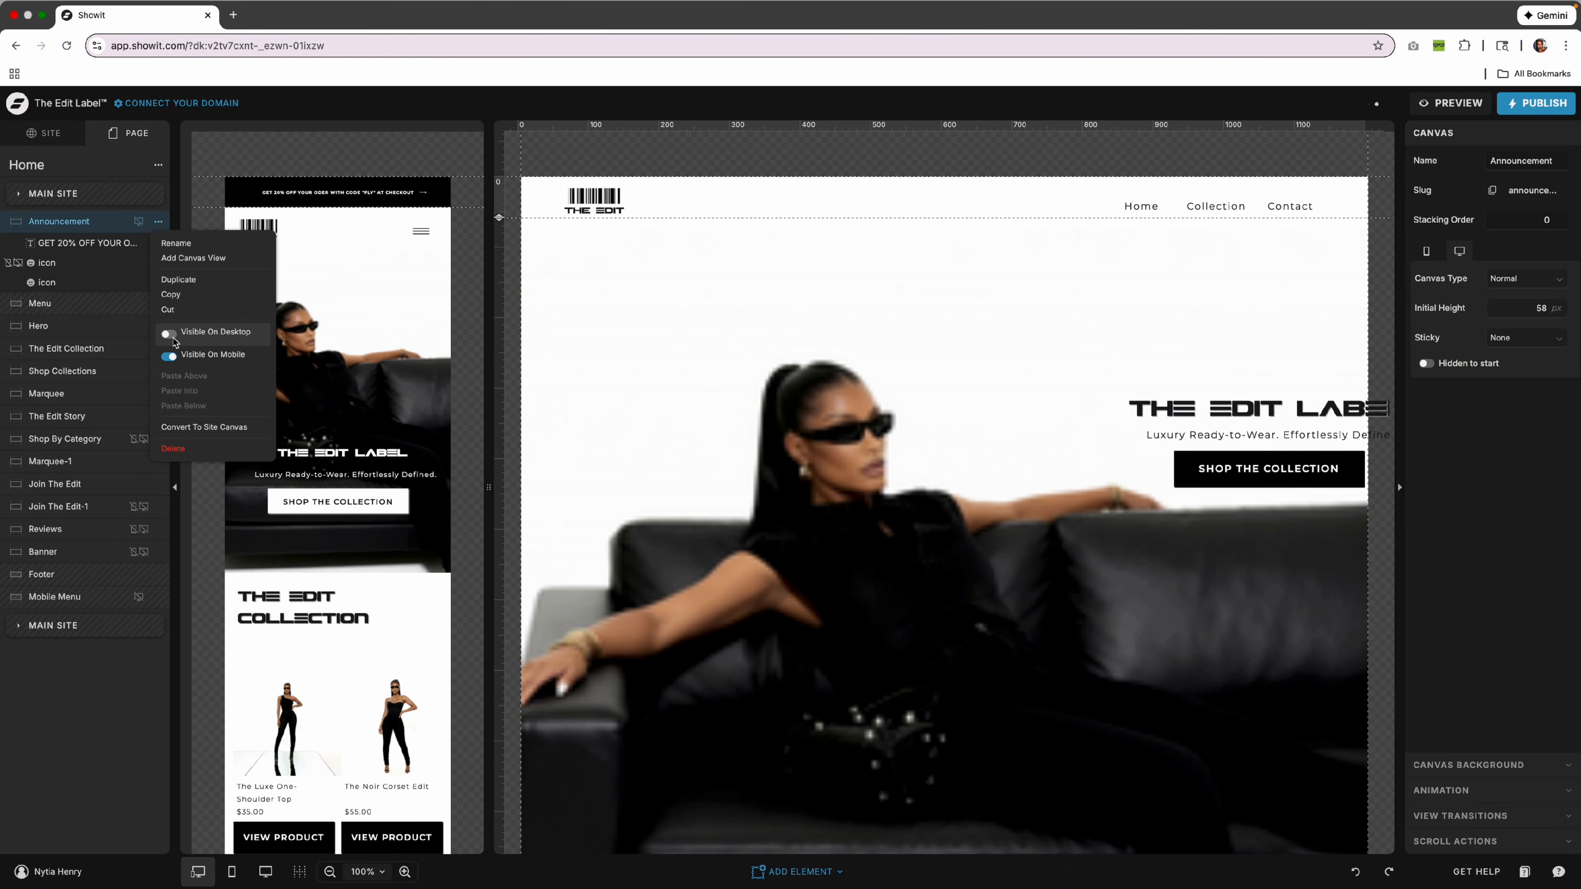
left_click(168, 334)
left_click(772, 369)
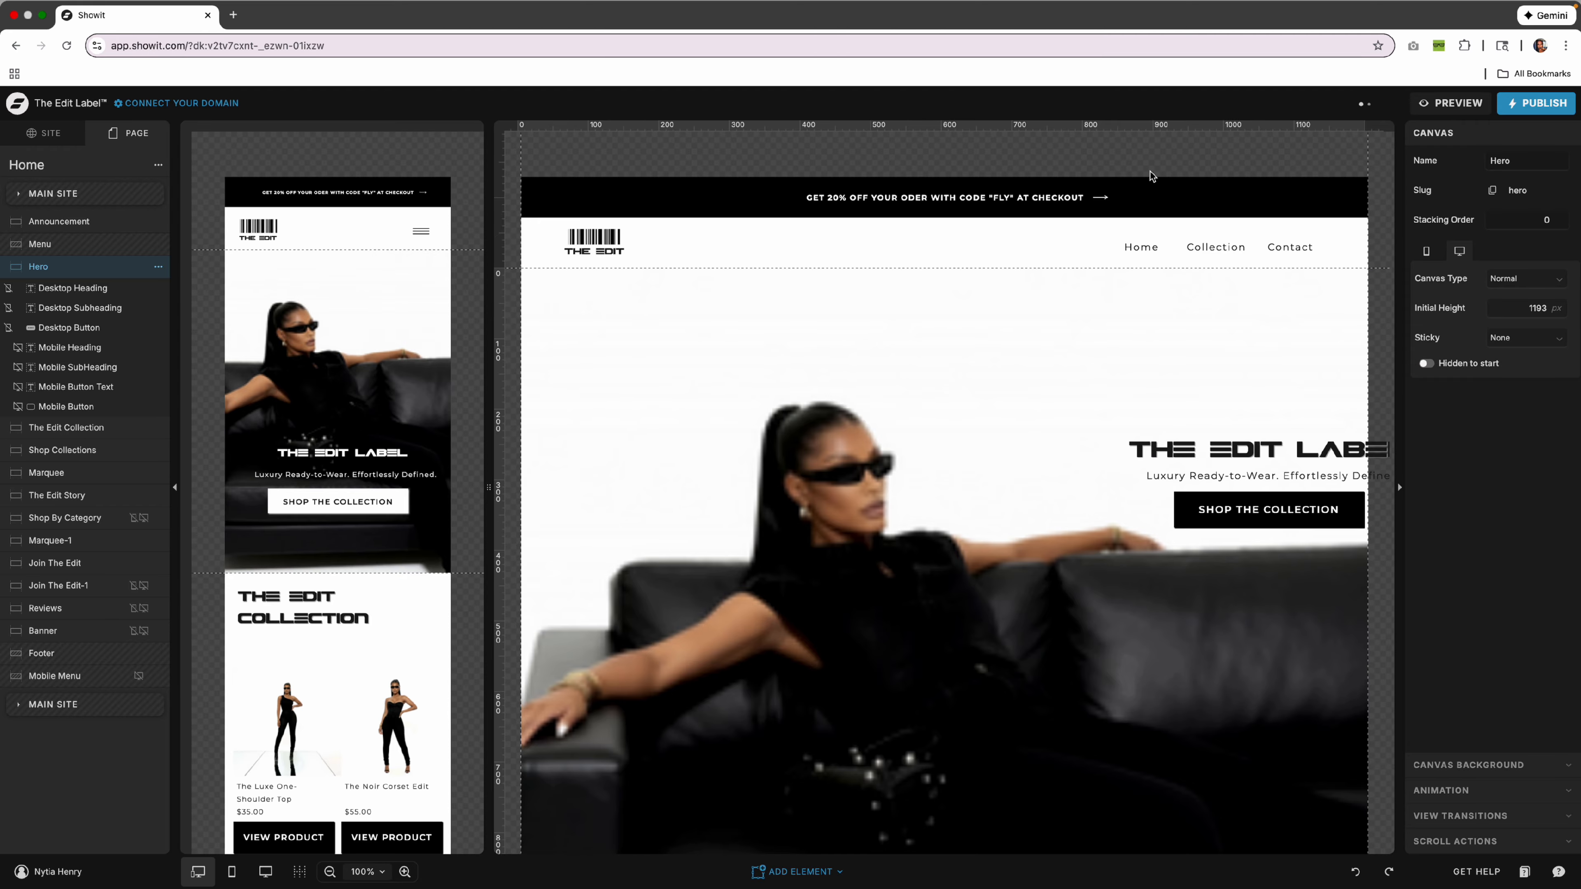
left_click(1102, 197)
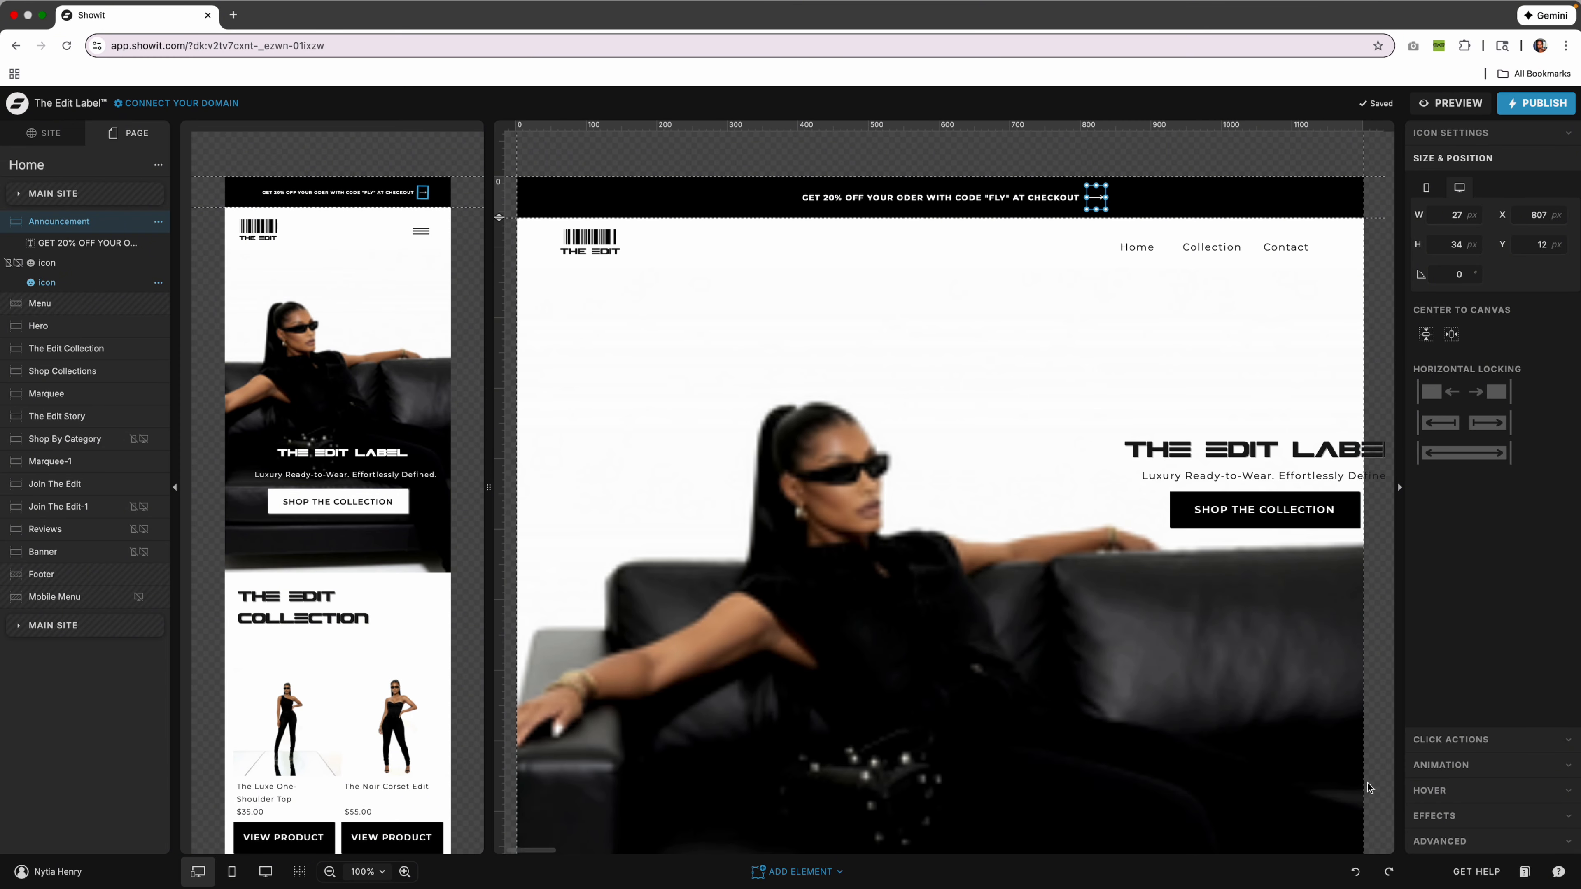
left_click(1460, 741)
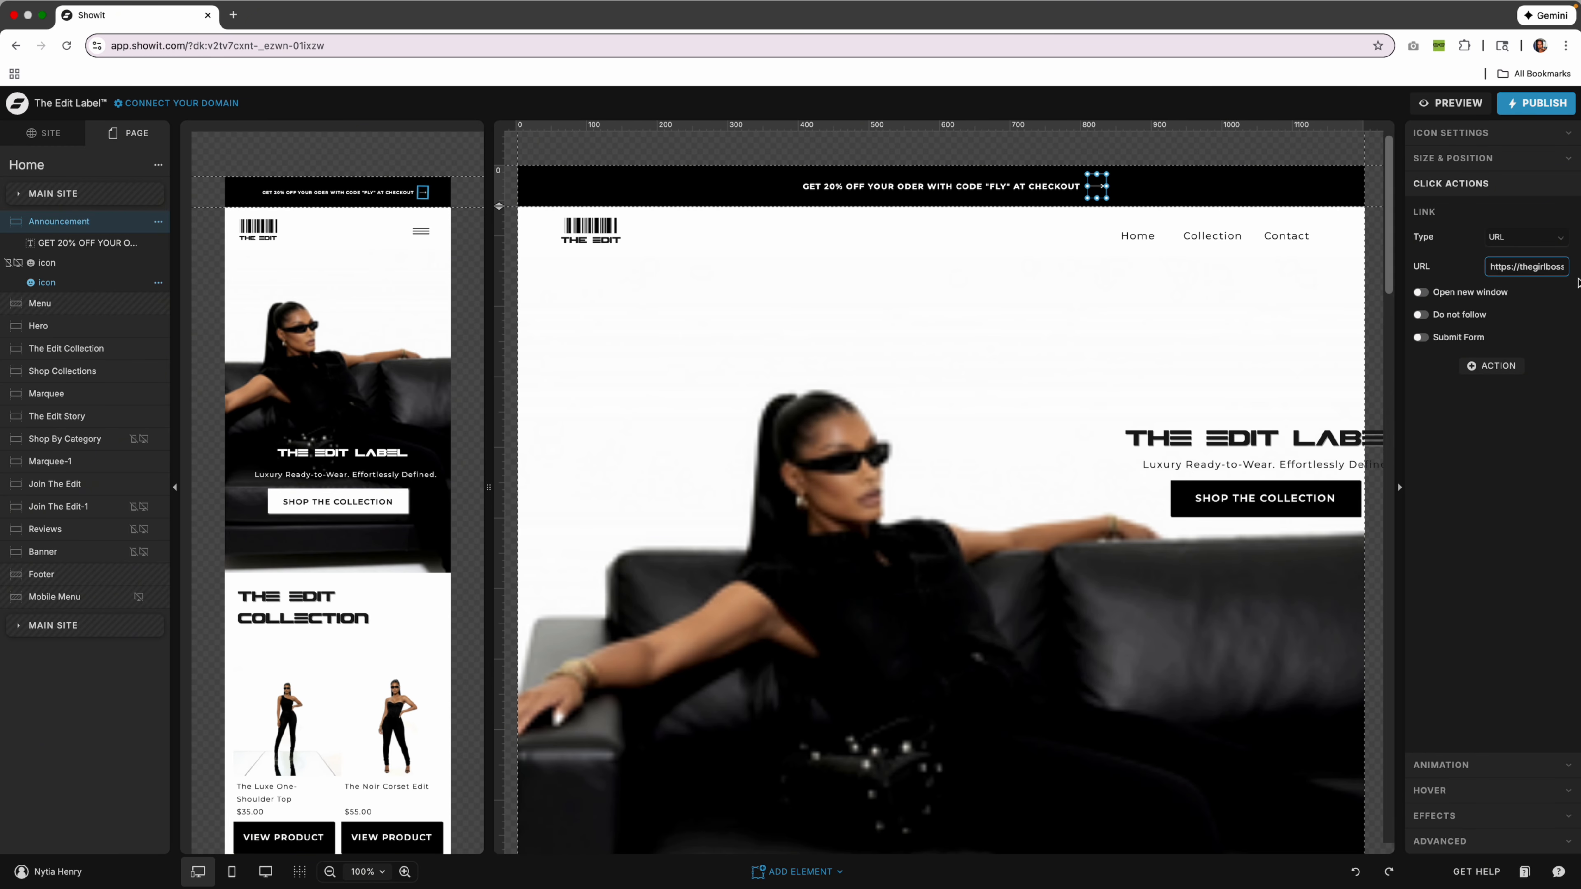
Reselect the arrow icon and toggle its lock and desktop/mobile visibility, leaving them unchanged.
left_click(1109, 196)
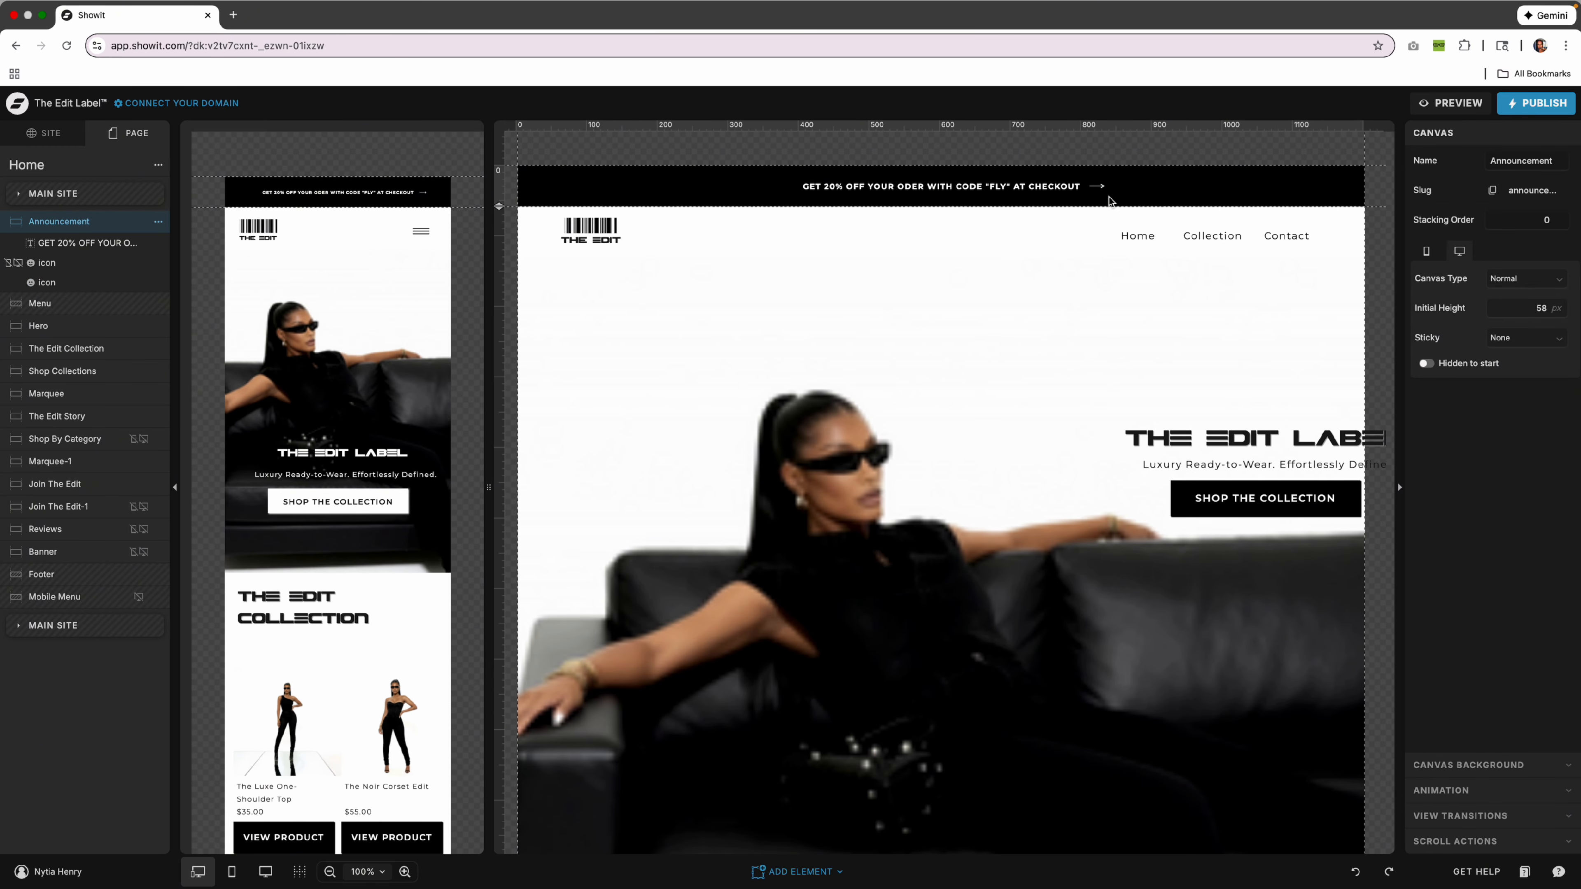
left_click(1092, 195)
scroll(195, 227, "right", 1)
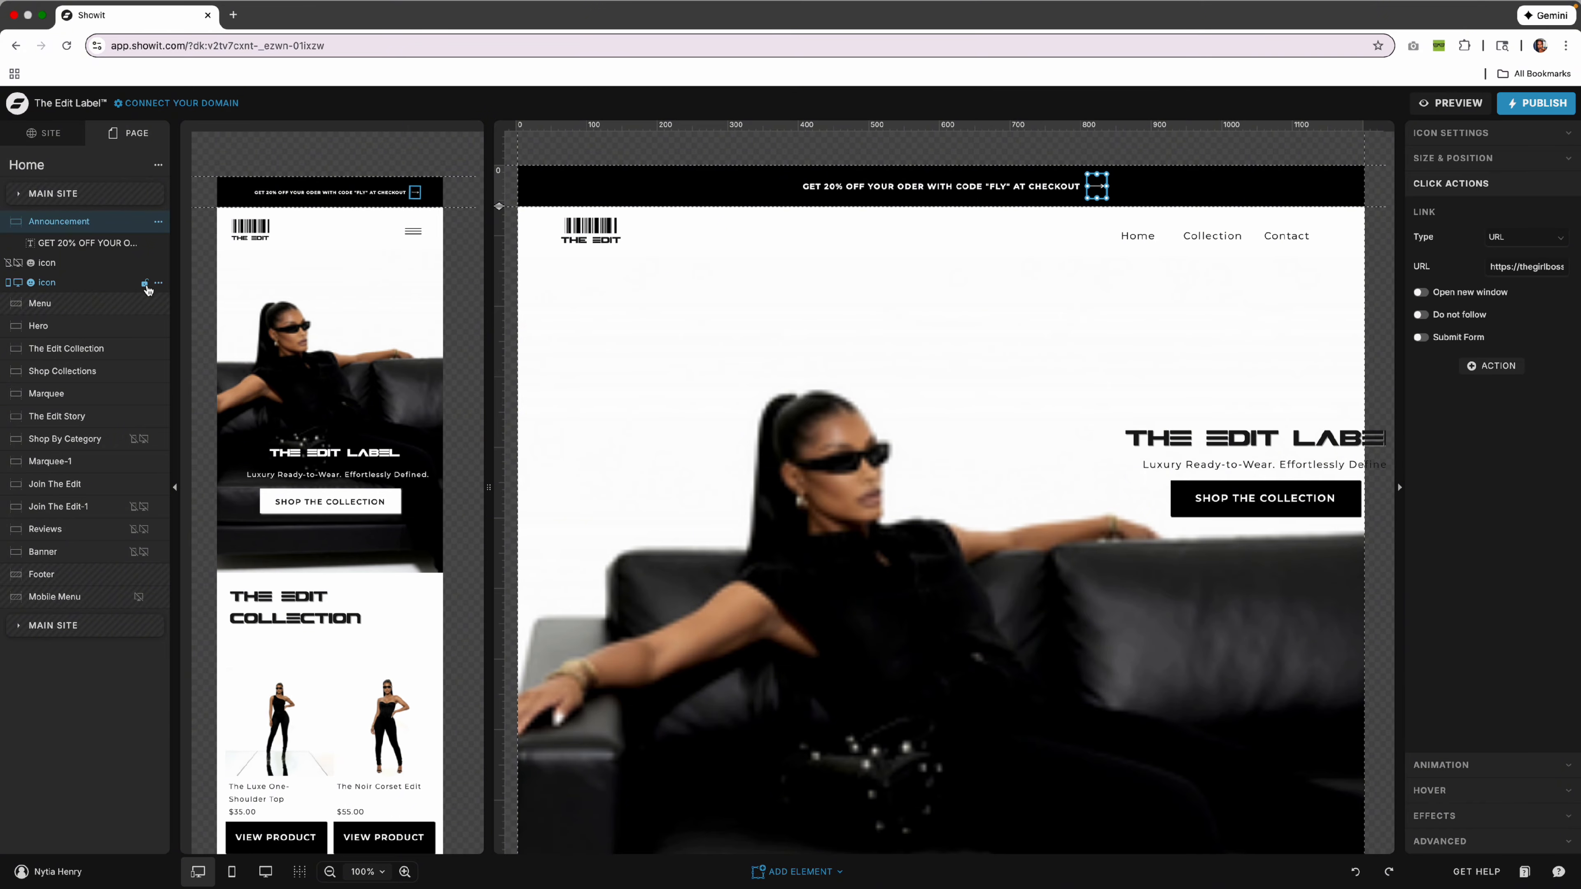
left_click(145, 284)
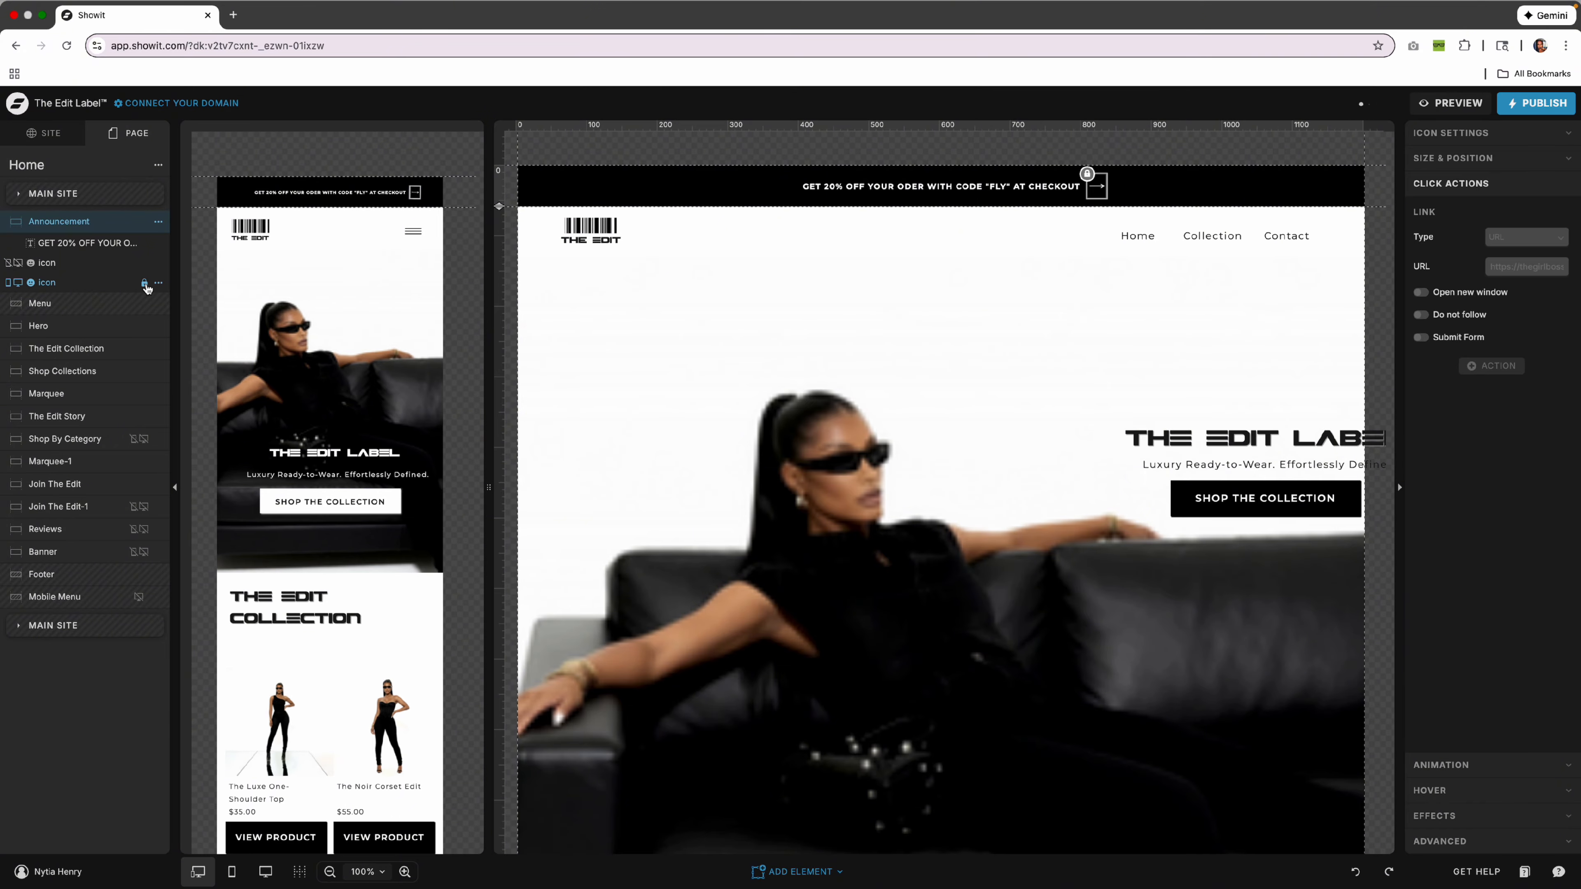
left_click(145, 284)
left_click(9, 283)
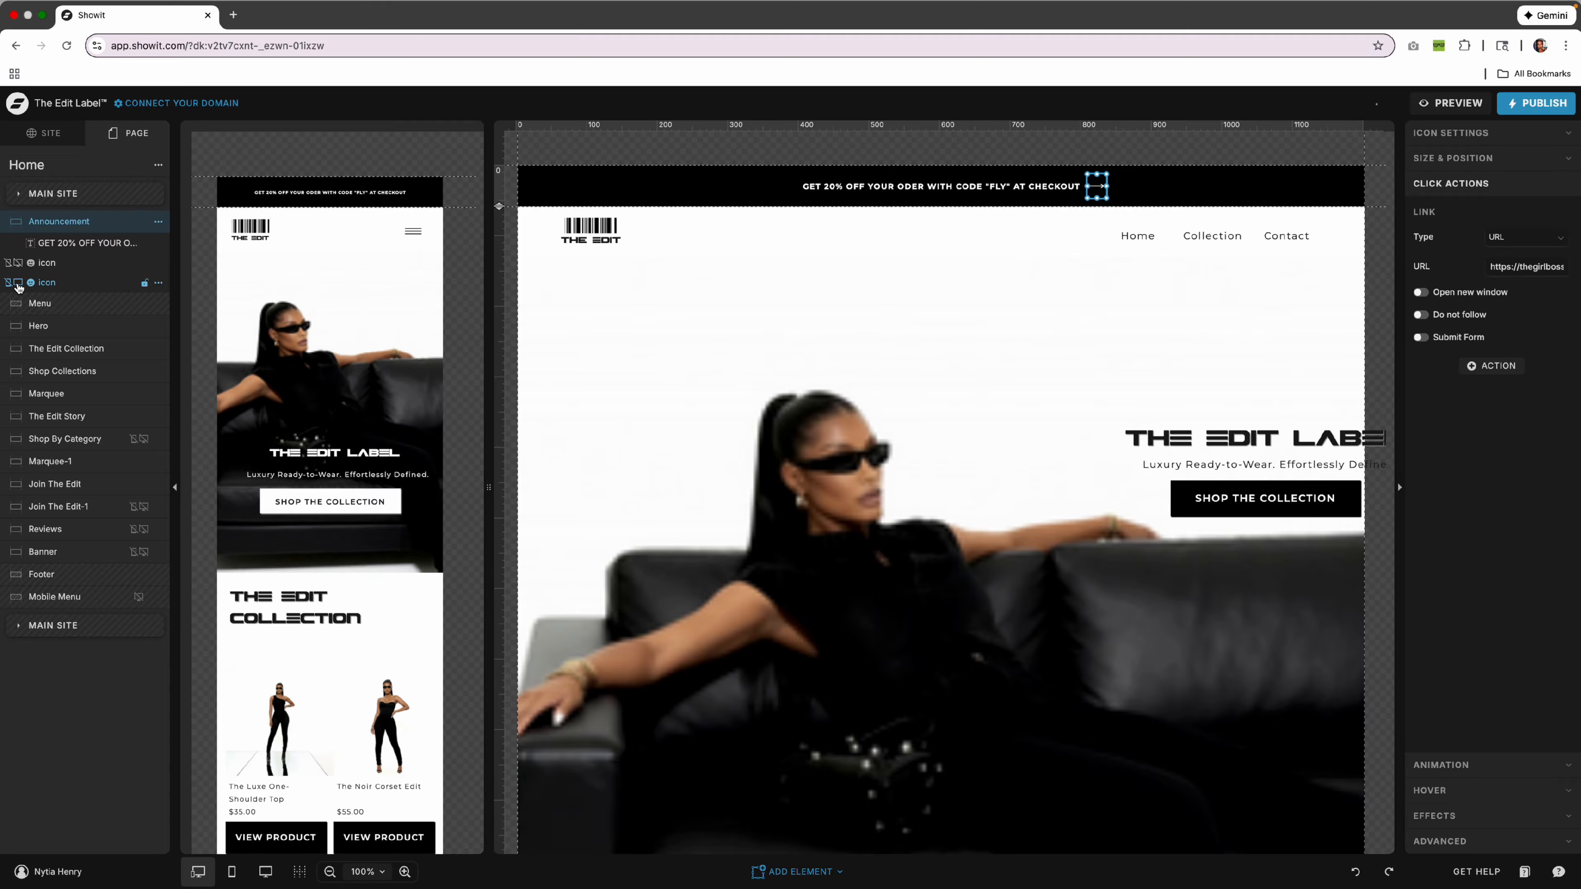
left_click(19, 283)
left_click(18, 283)
left_click(9, 283)
Link the arrow to the Shopify Shop page with Click Actions Type Page, then preview.
left_click(1537, 242)
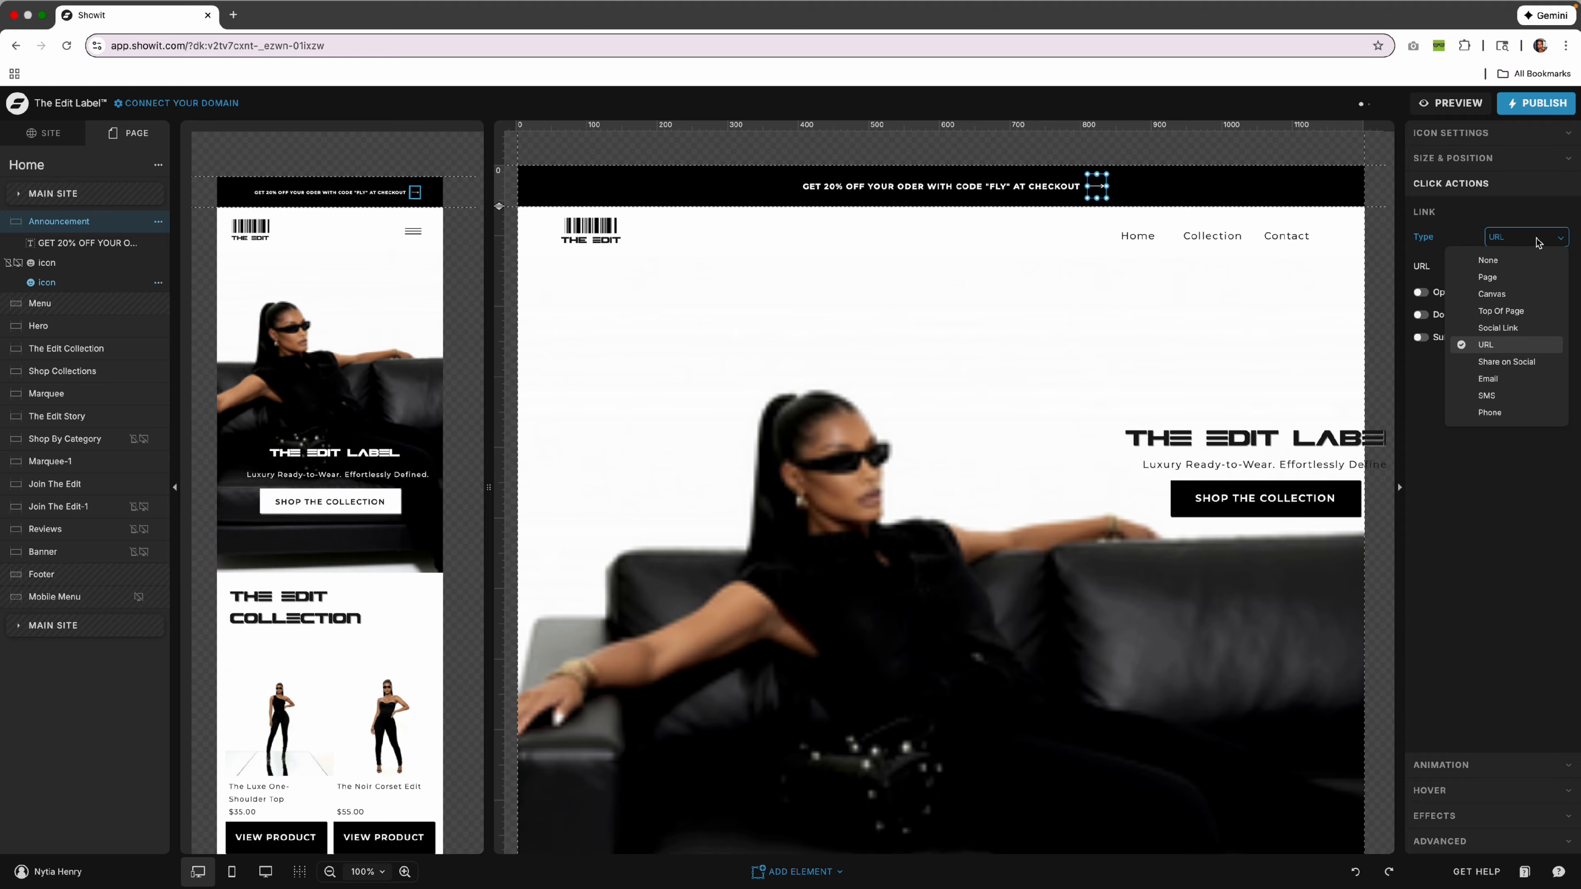
left_click(1529, 272)
left_click(1526, 266)
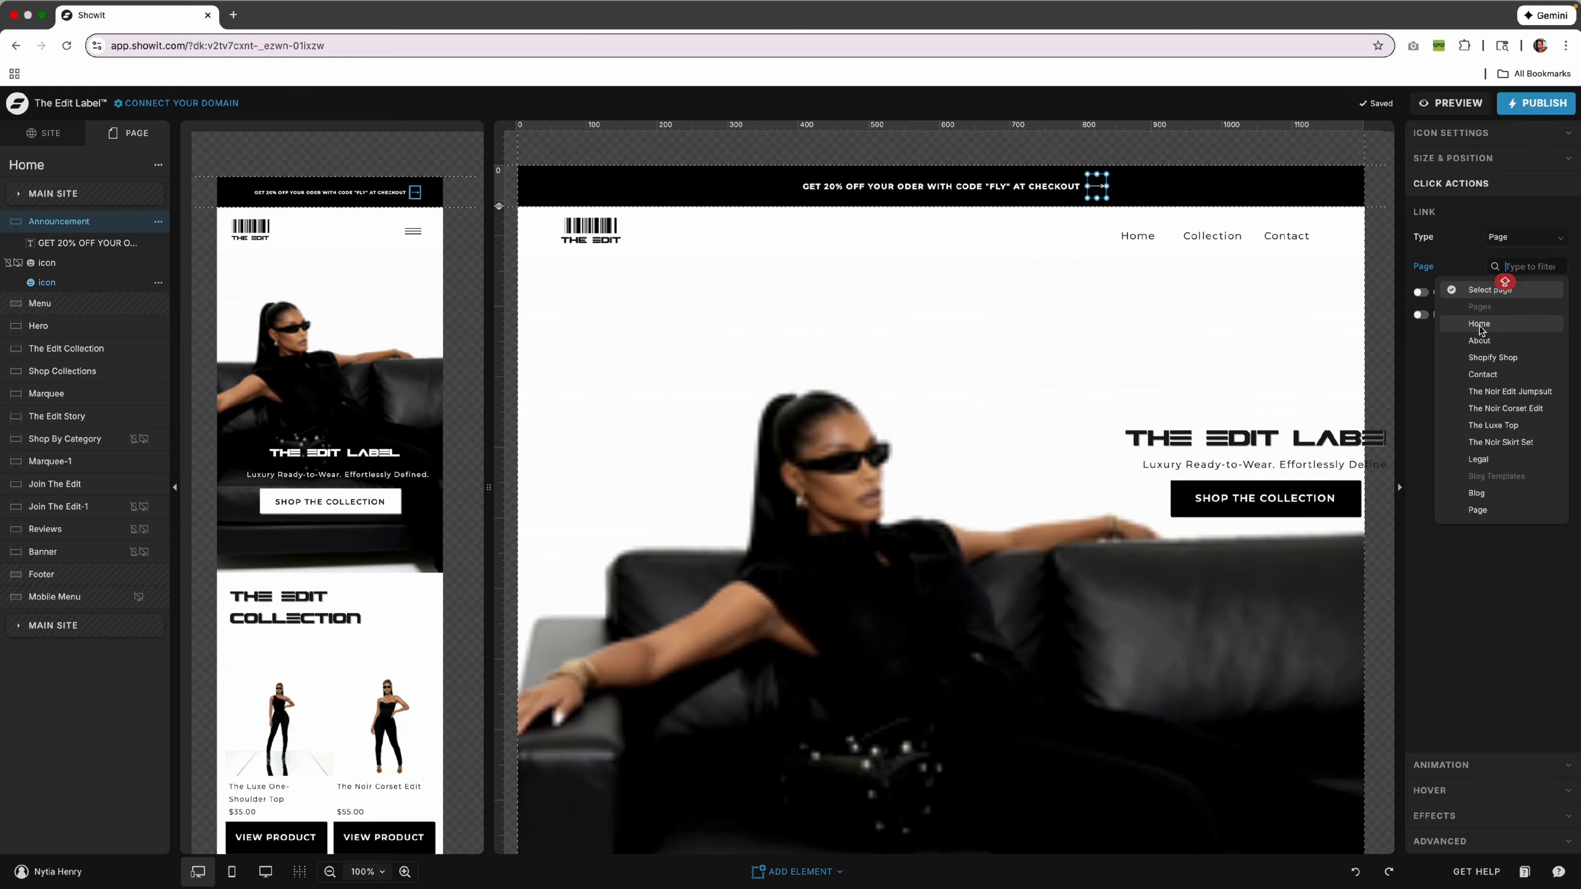
left_click(1504, 363)
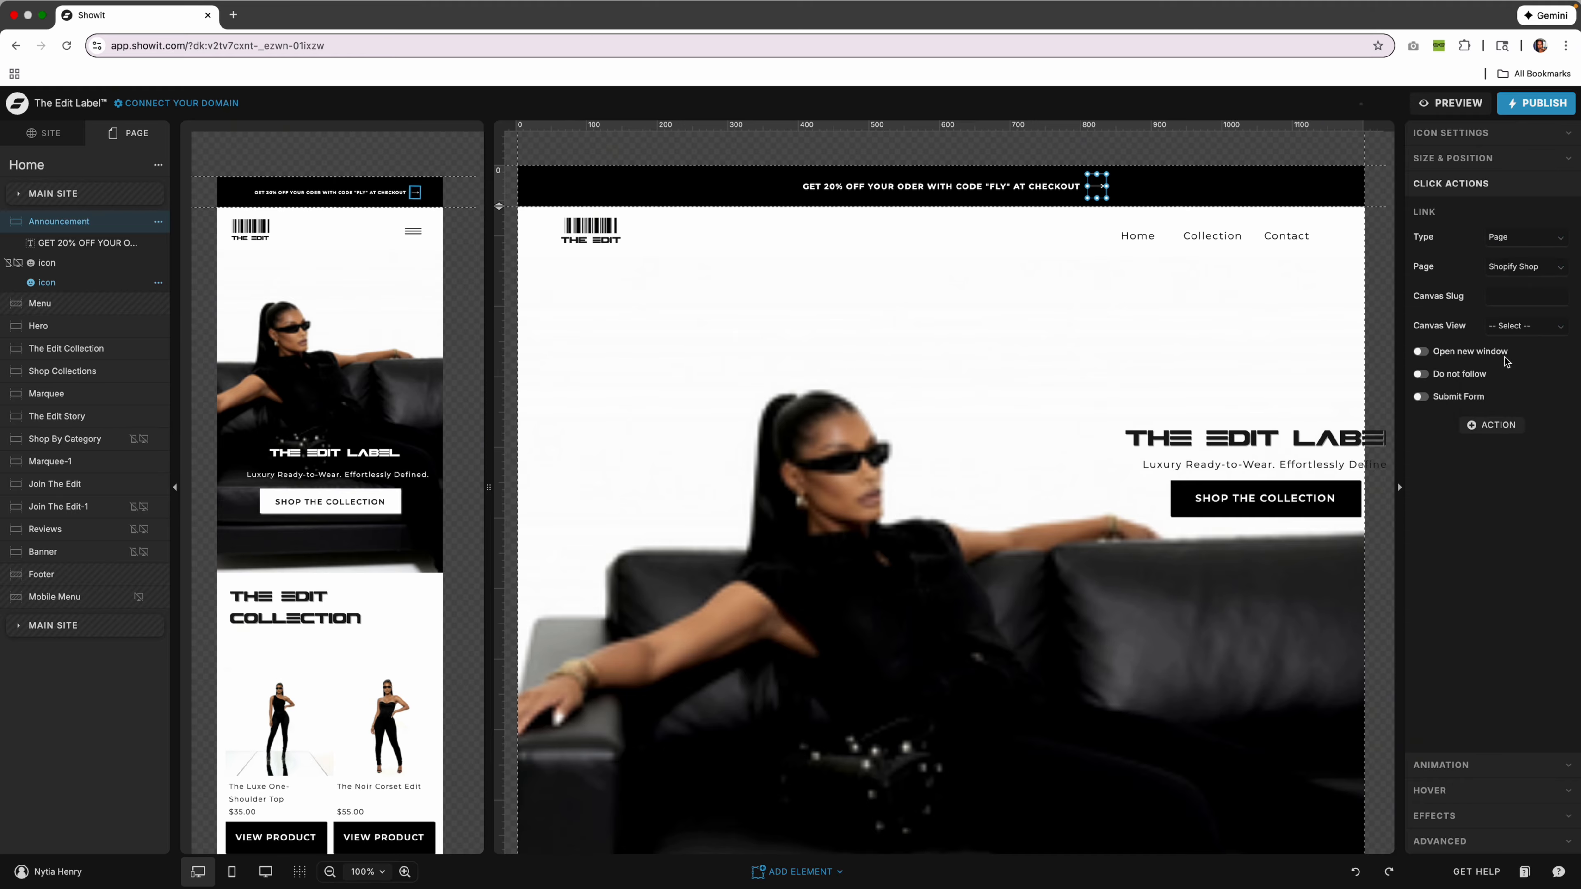
left_click(1450, 103)
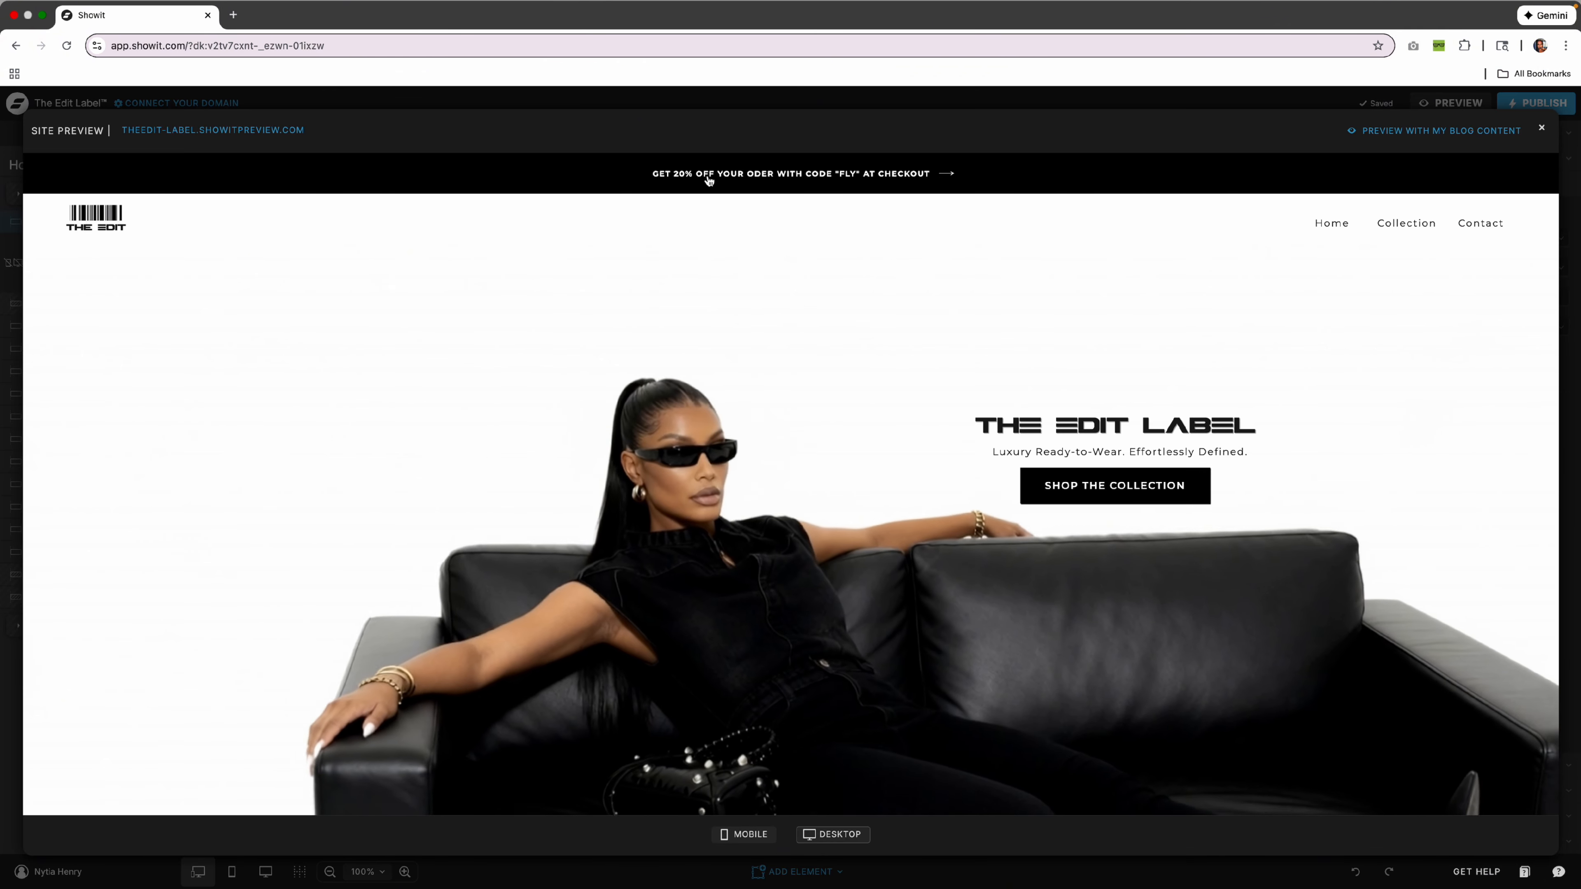
Follow the banner arrow in the preview to the collection page, then close the preview.
left_click(941, 175)
scroll(1028, 351, "down", 10)
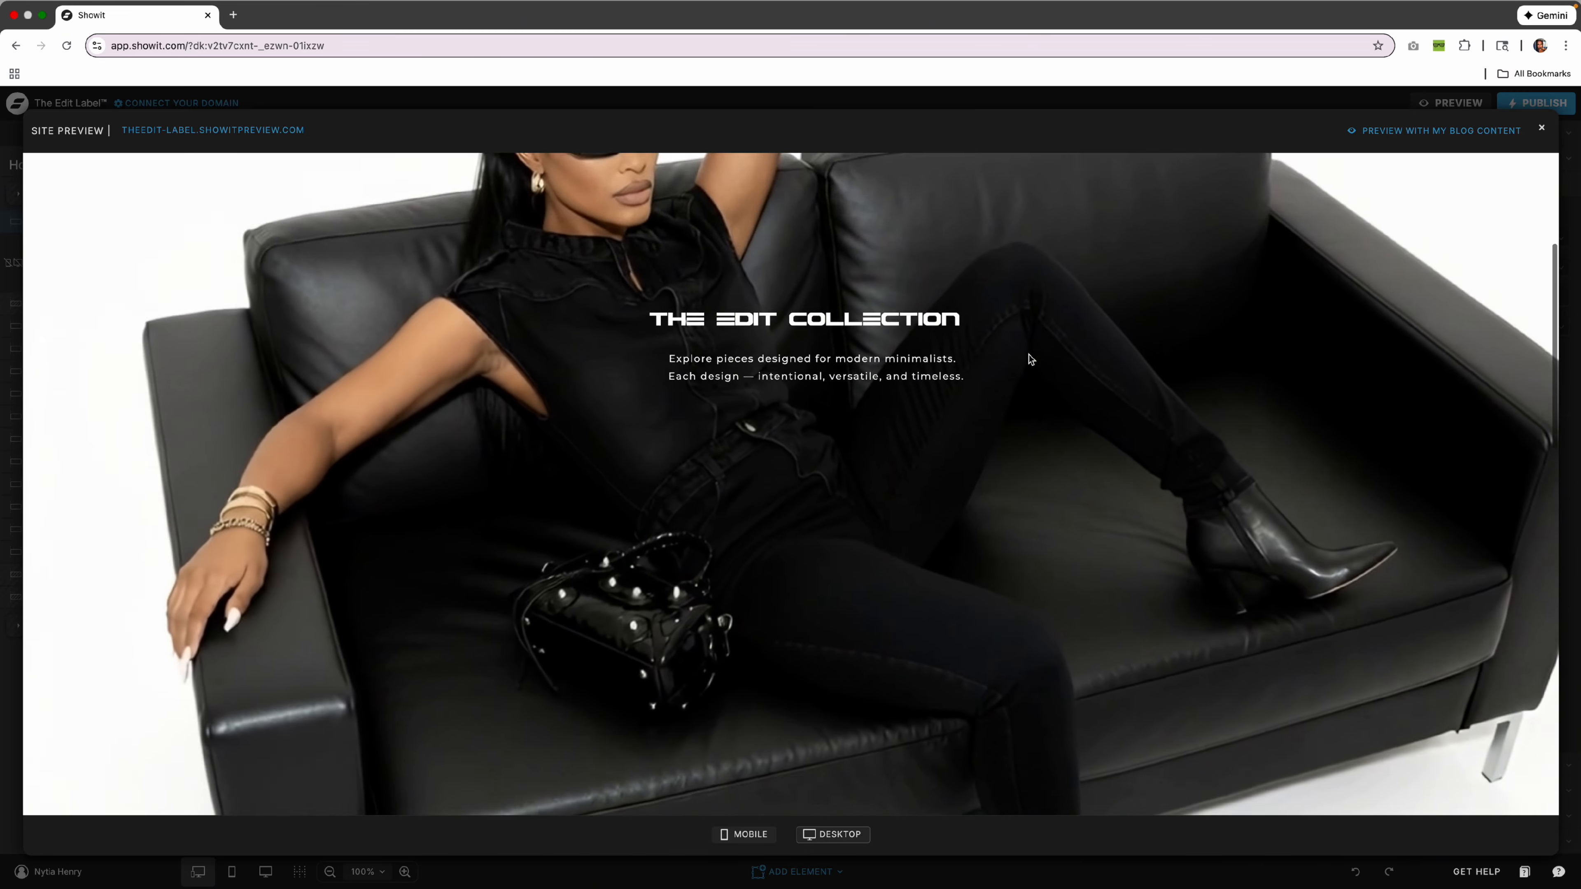
left_click(1545, 131)
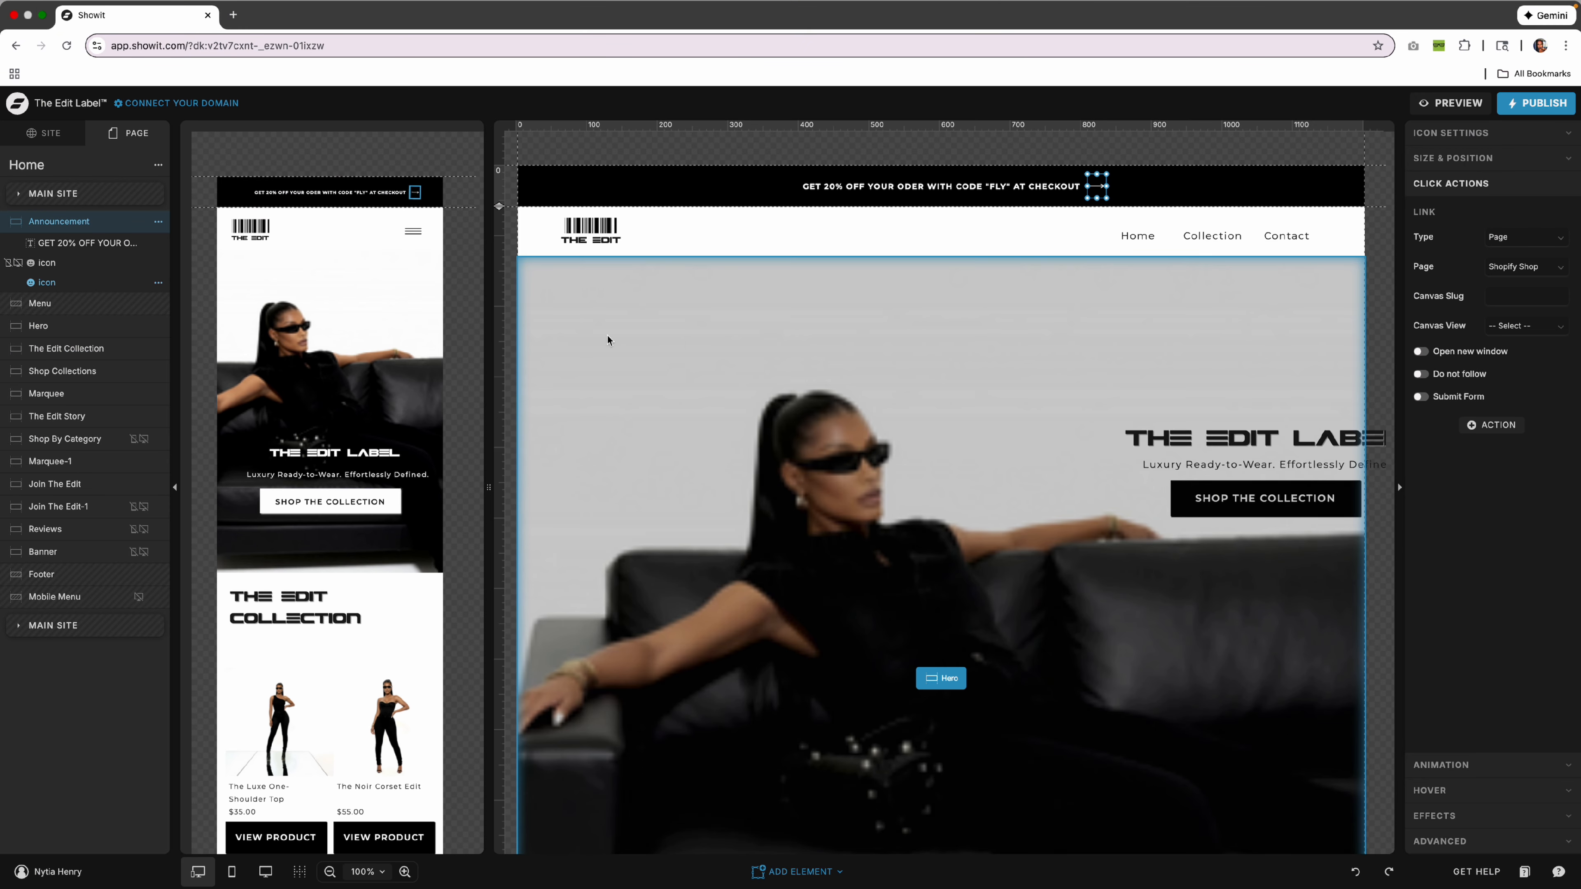
Select the Announcement and Menu sections, open the Menu site canvas, then return to Home.
left_click(254, 195)
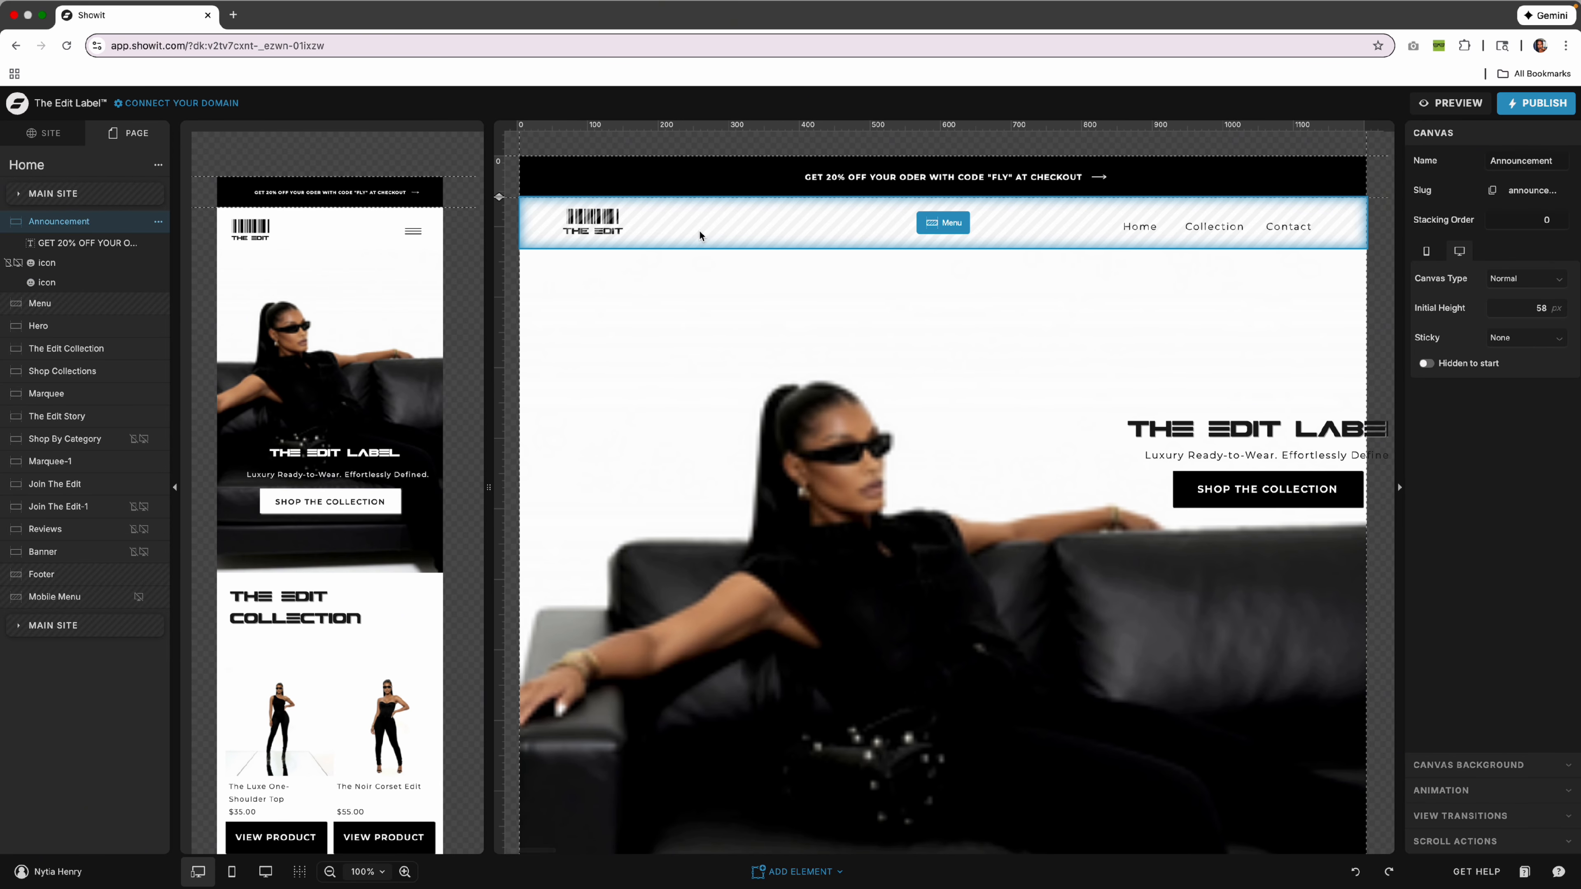
left_click(778, 236)
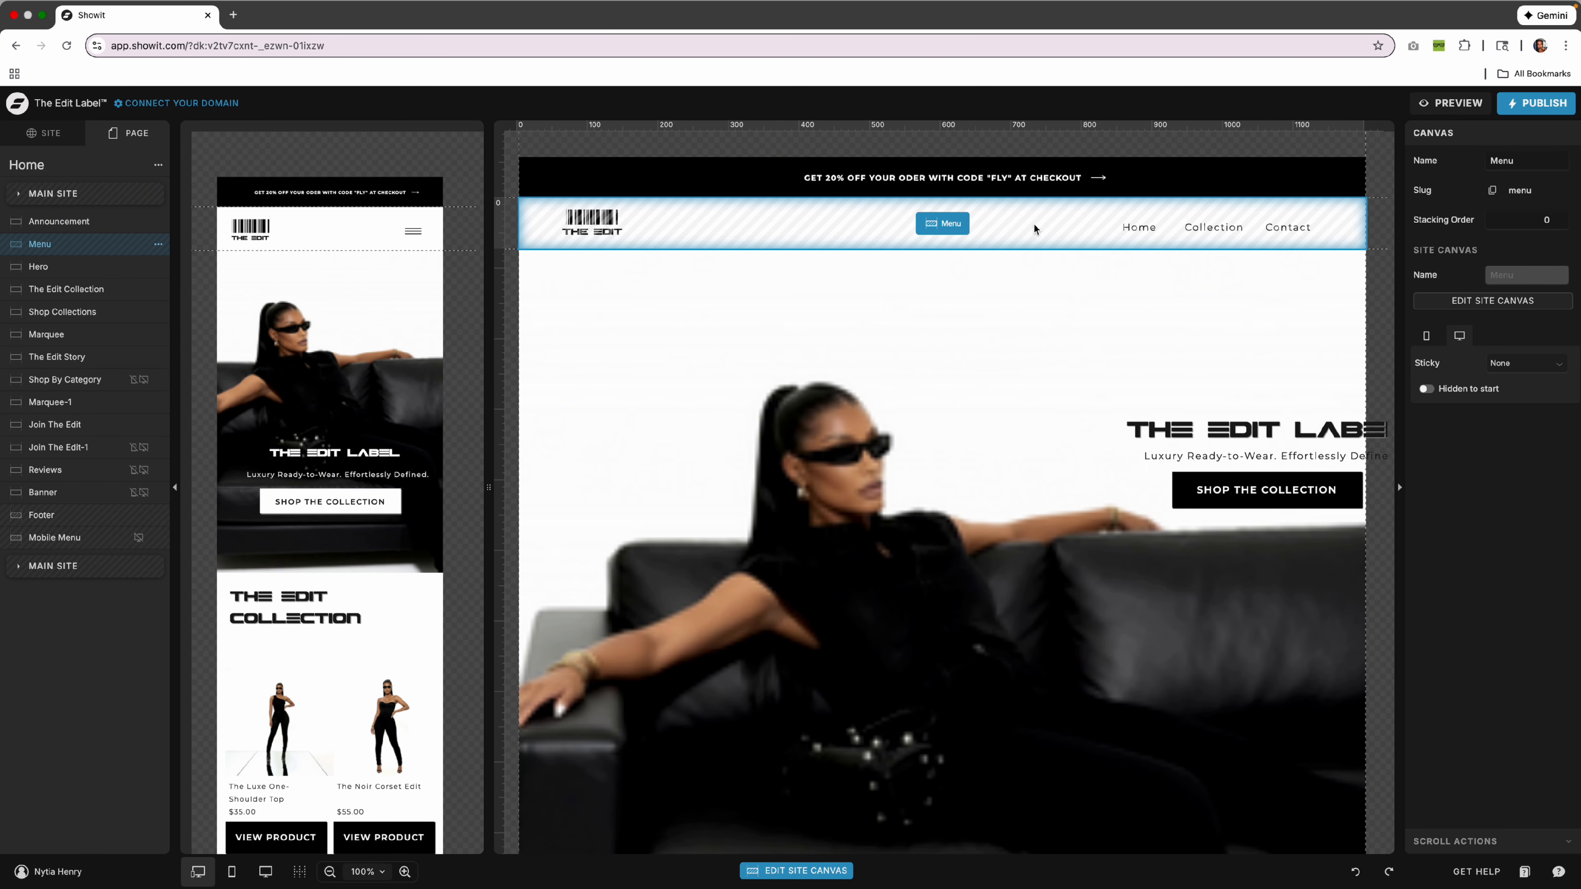
left_click(382, 232)
left_click(941, 224)
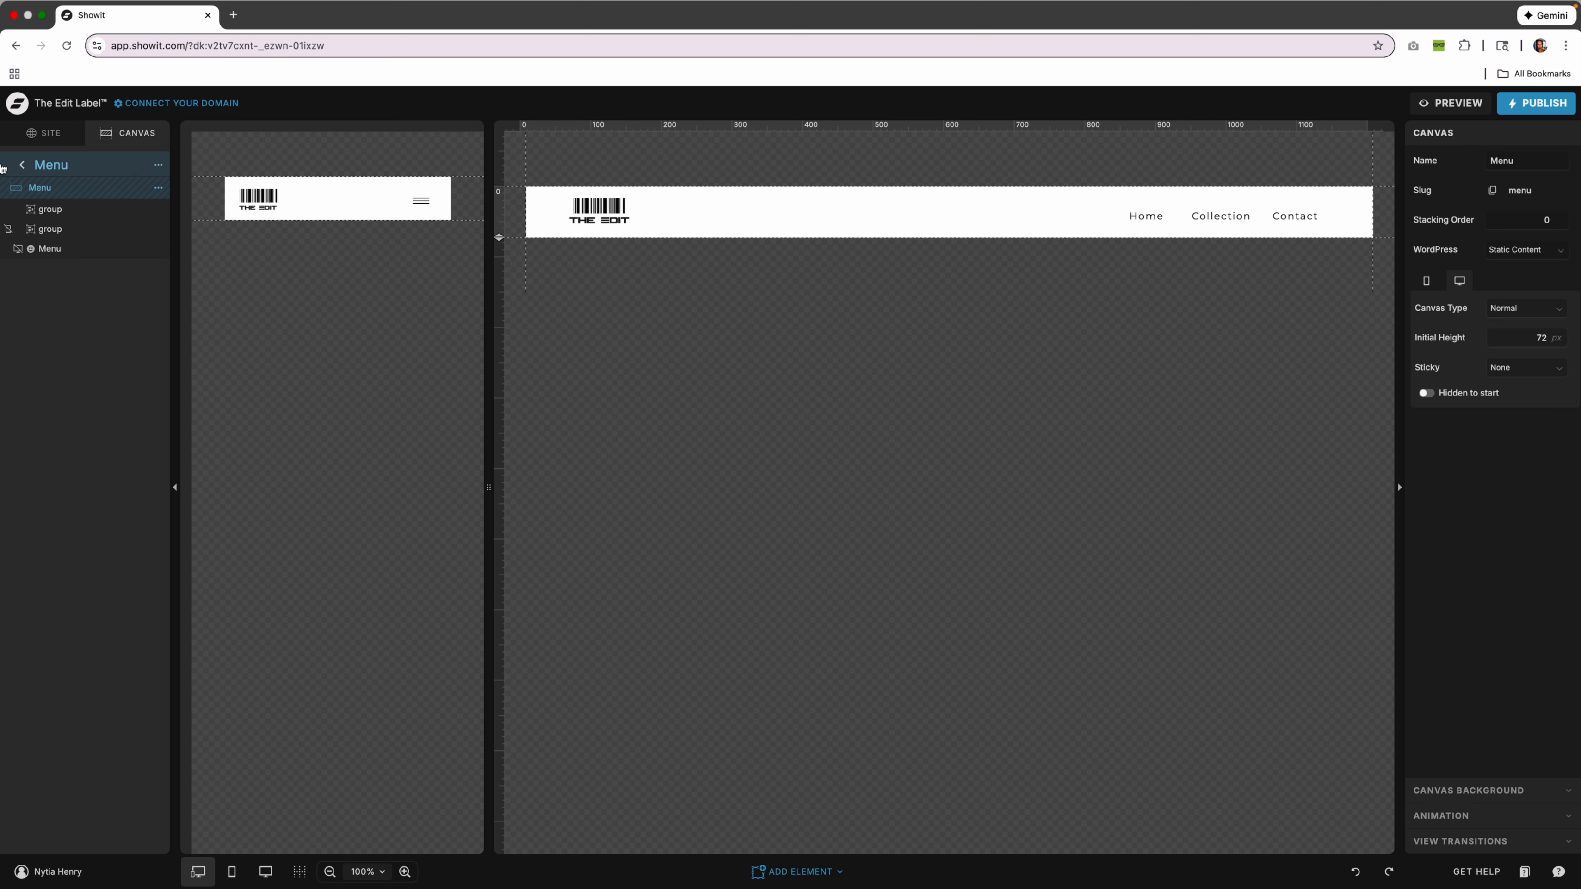
left_click(25, 166)
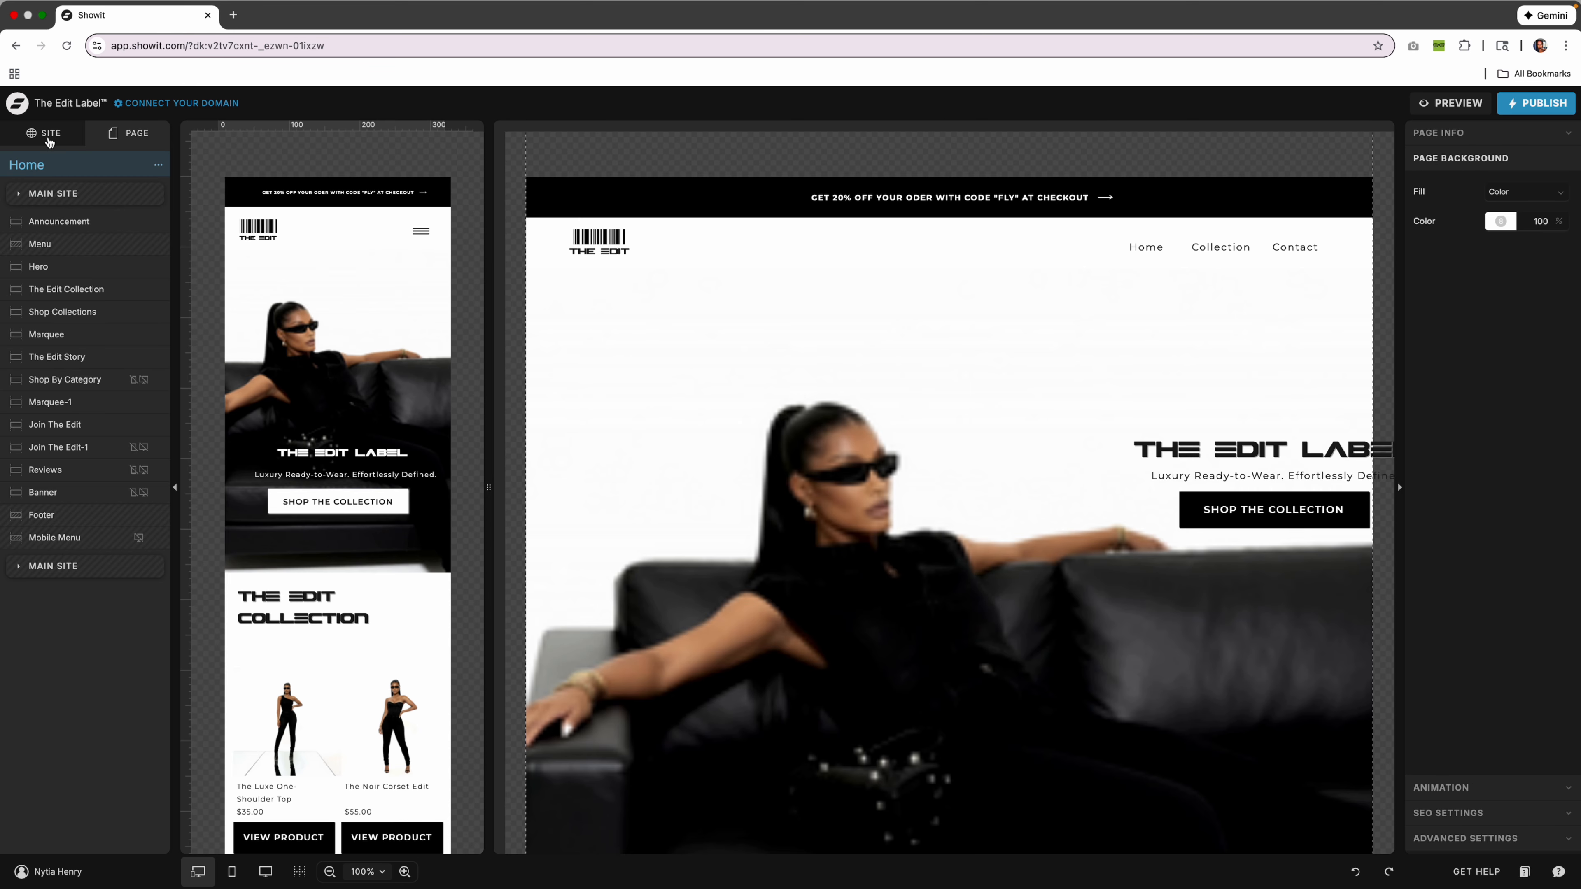
Browse the About, Shopify Shop, Contact and Home pages.
left_click(49, 134)
left_click(56, 295)
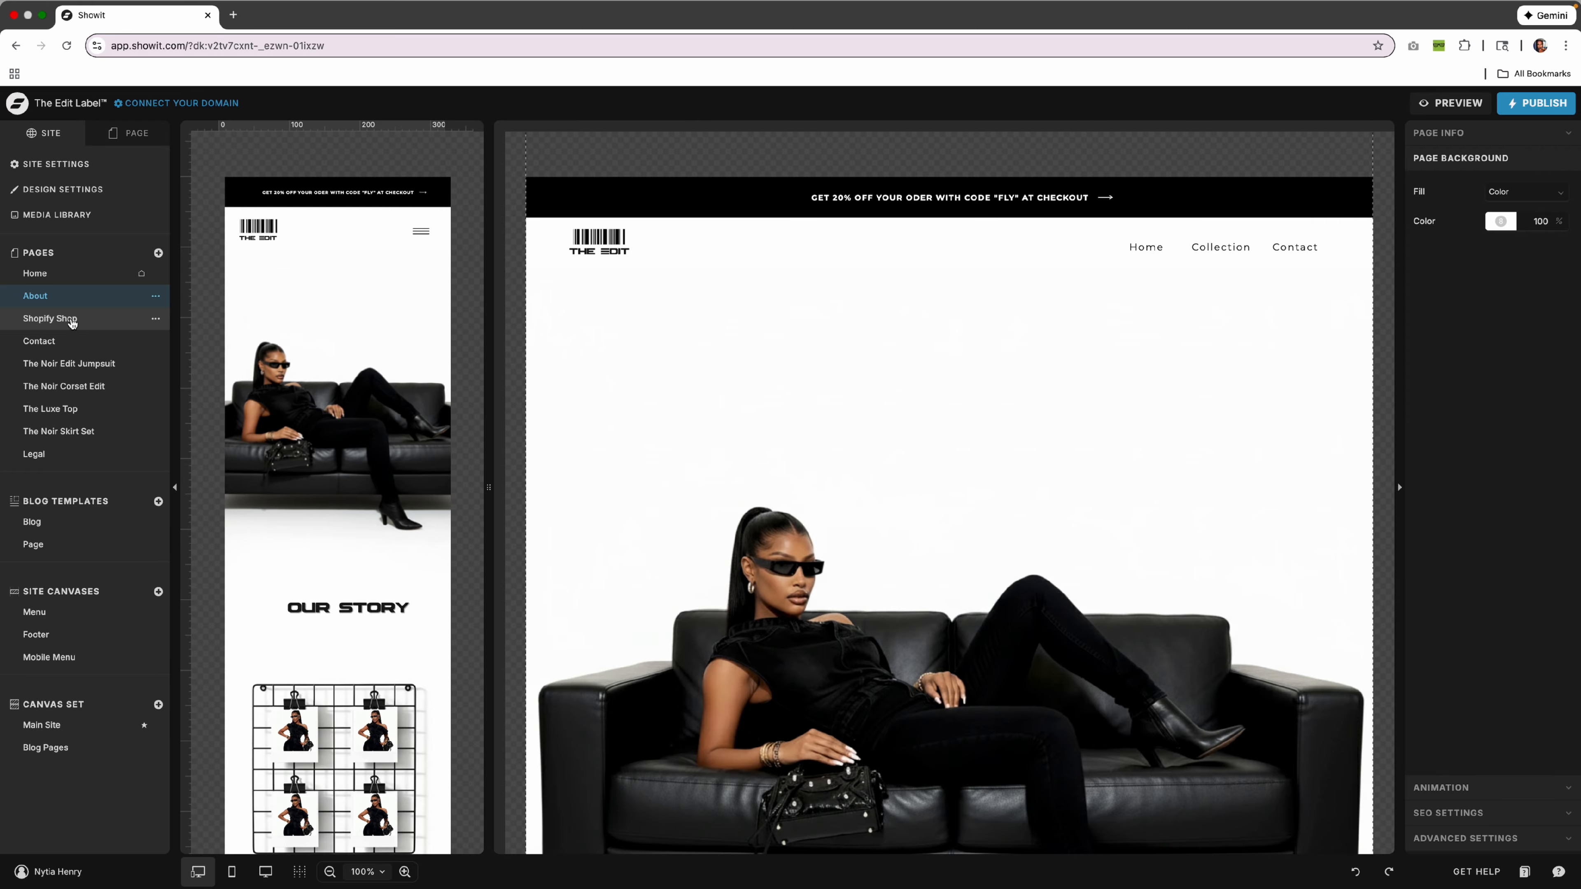
left_click(72, 320)
left_click(39, 343)
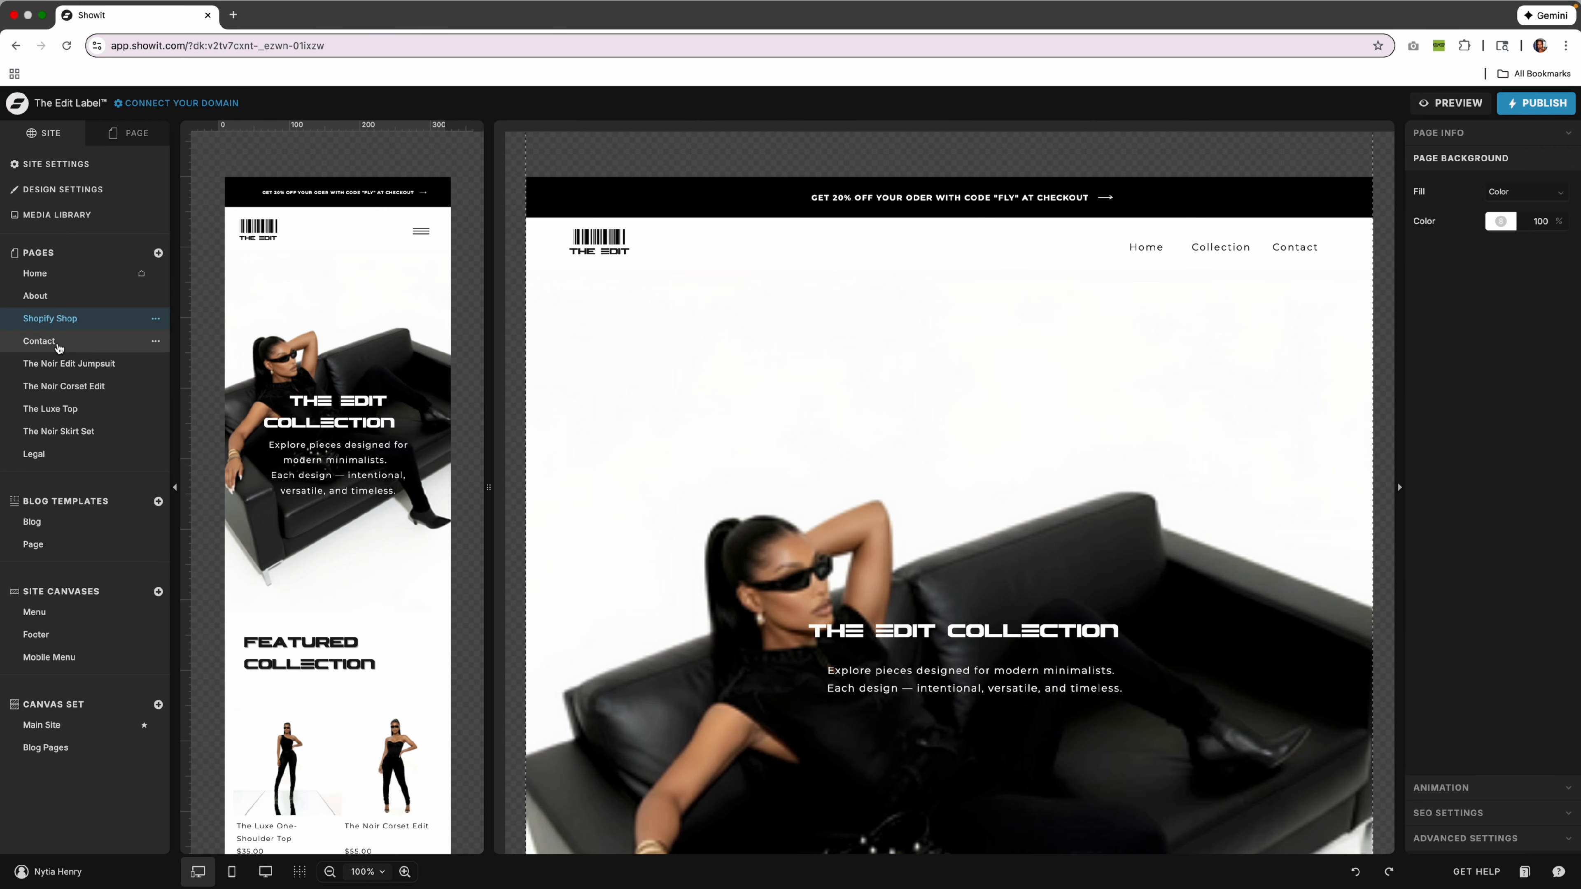
left_click(62, 274)
Open the Menu site canvas, select the Home/Collection/Contact links group, and preview the site.
double_click(1157, 245)
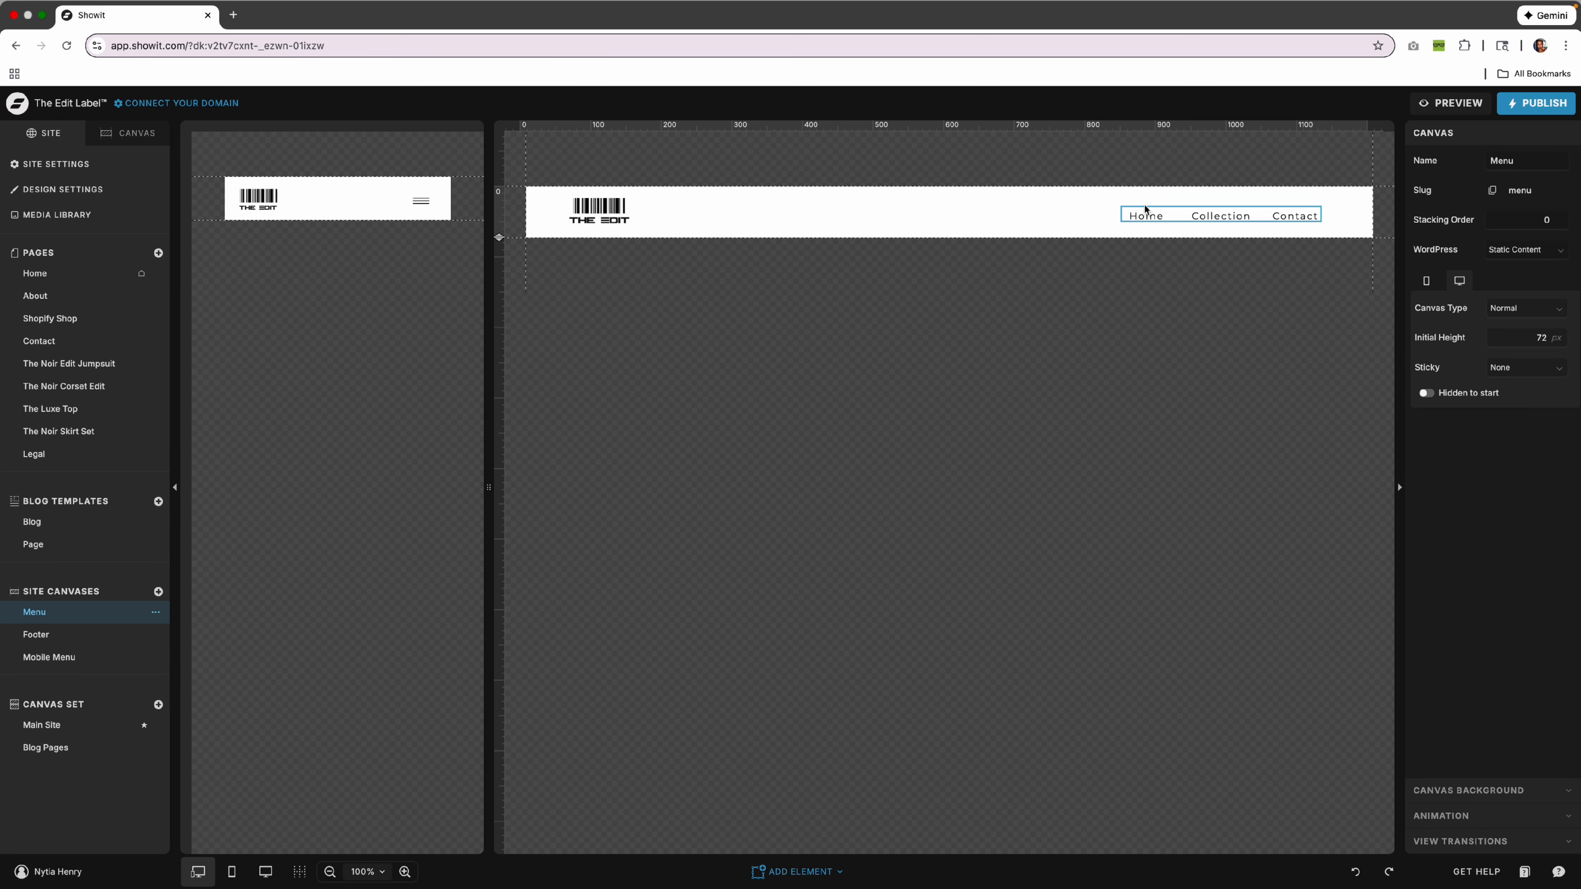
left_click(1224, 216)
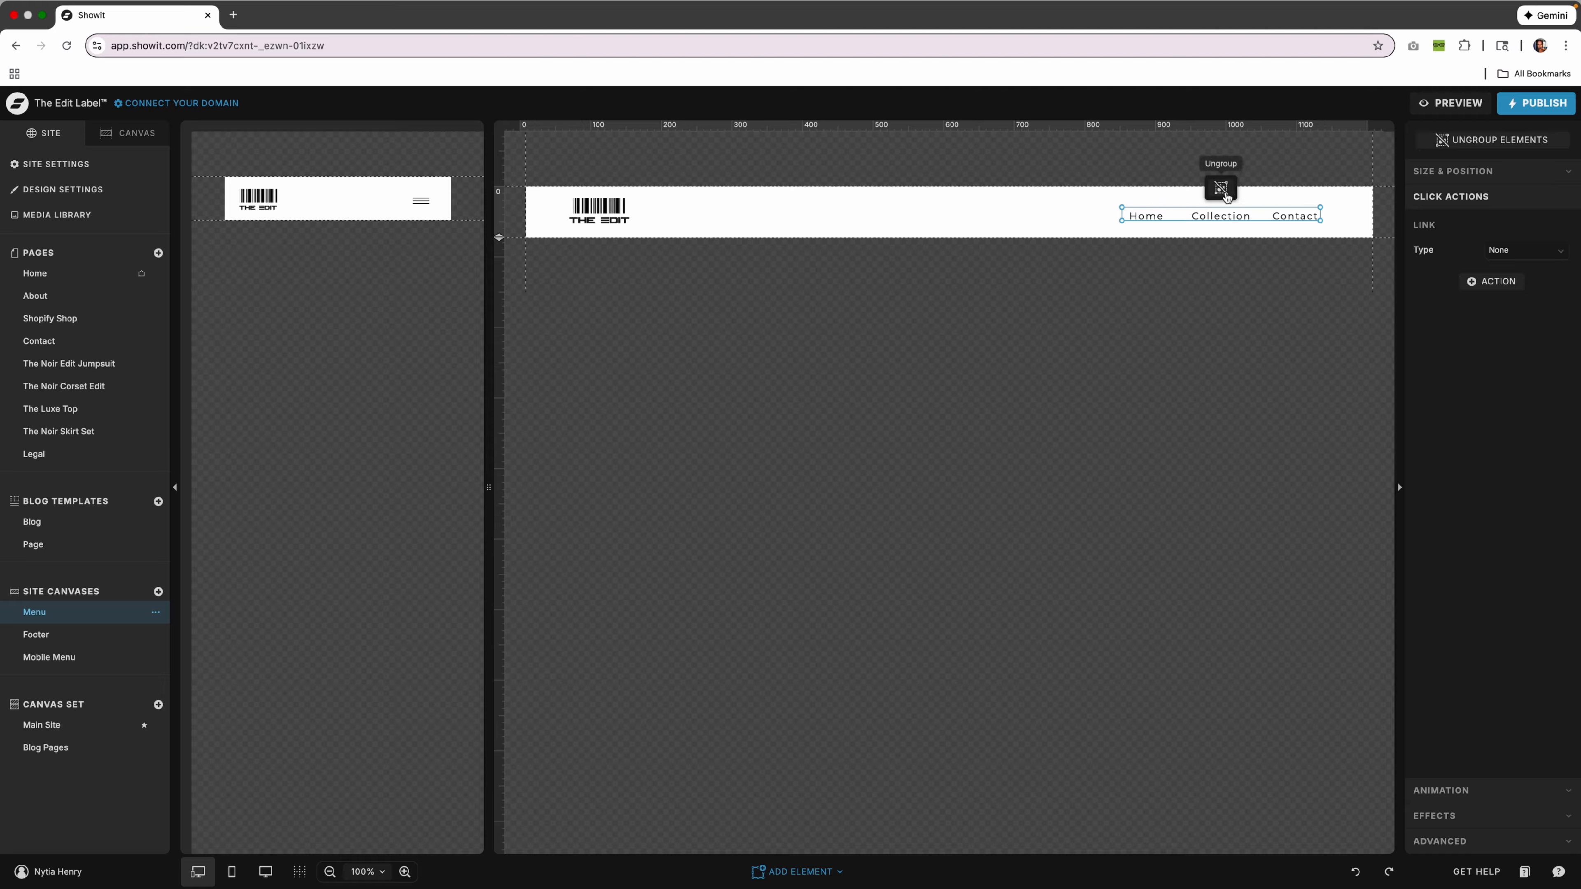
left_click(1457, 103)
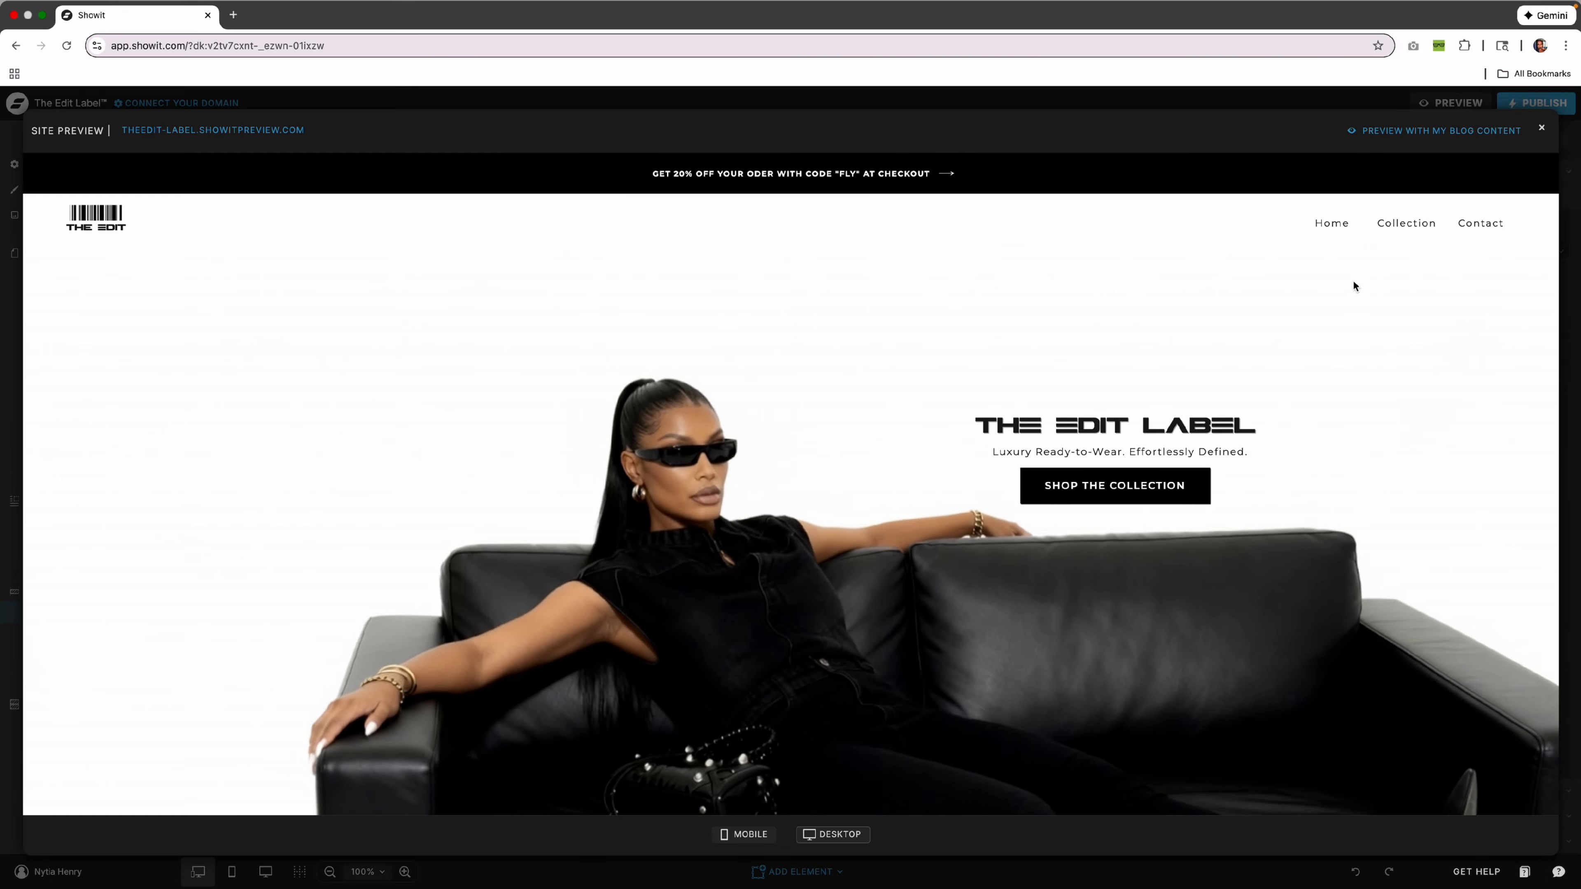
Test the Collection and Contact menu links in the preview, then close it.
left_click(1405, 226)
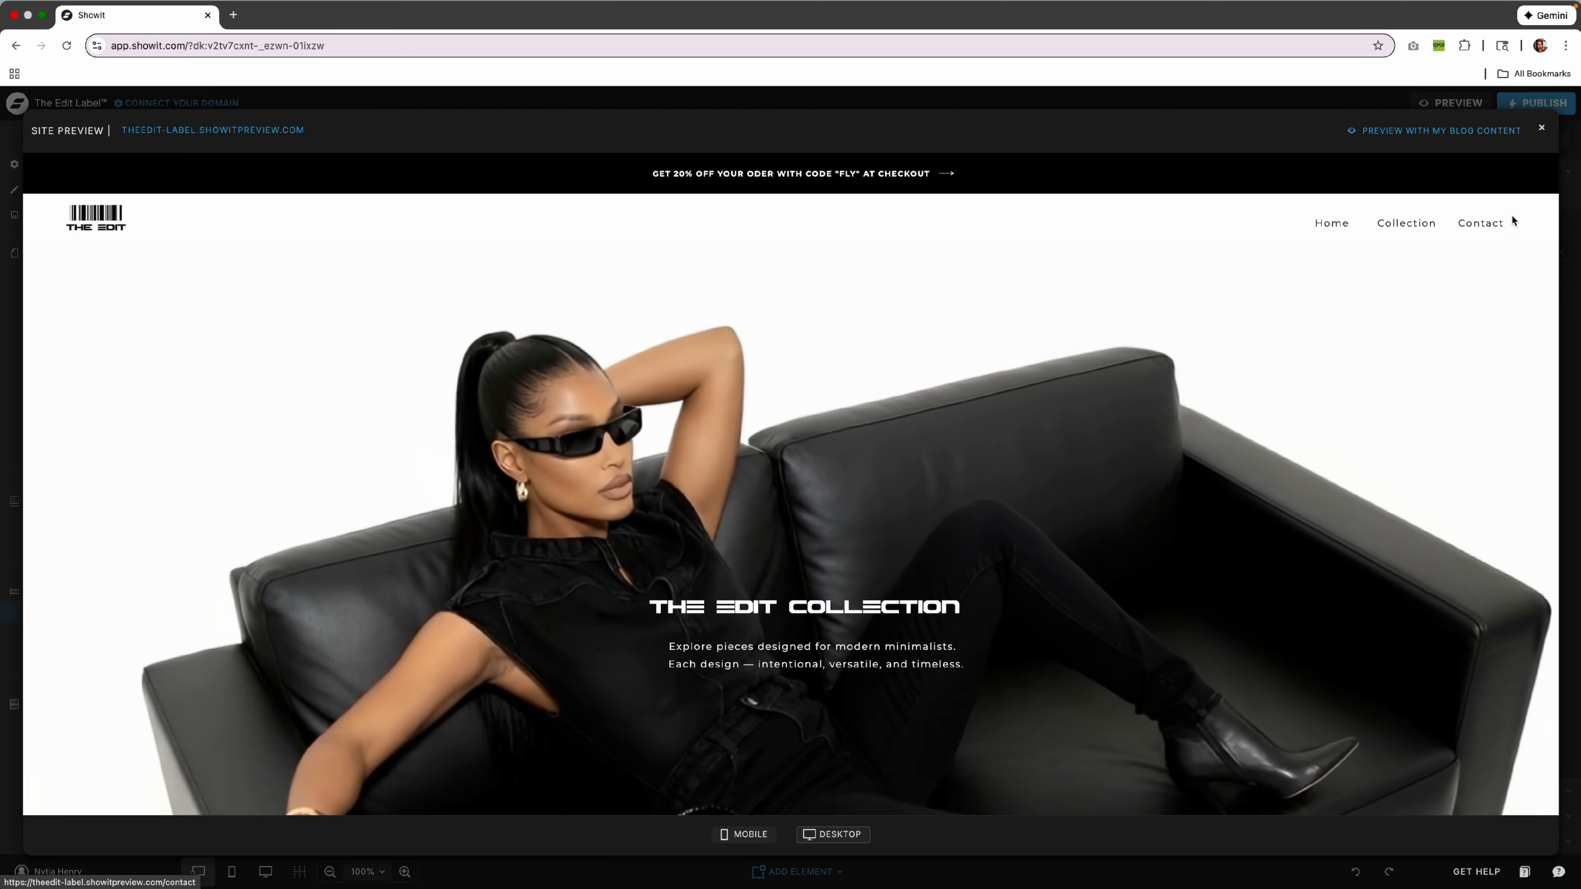
left_click(1487, 224)
left_click(1552, 128)
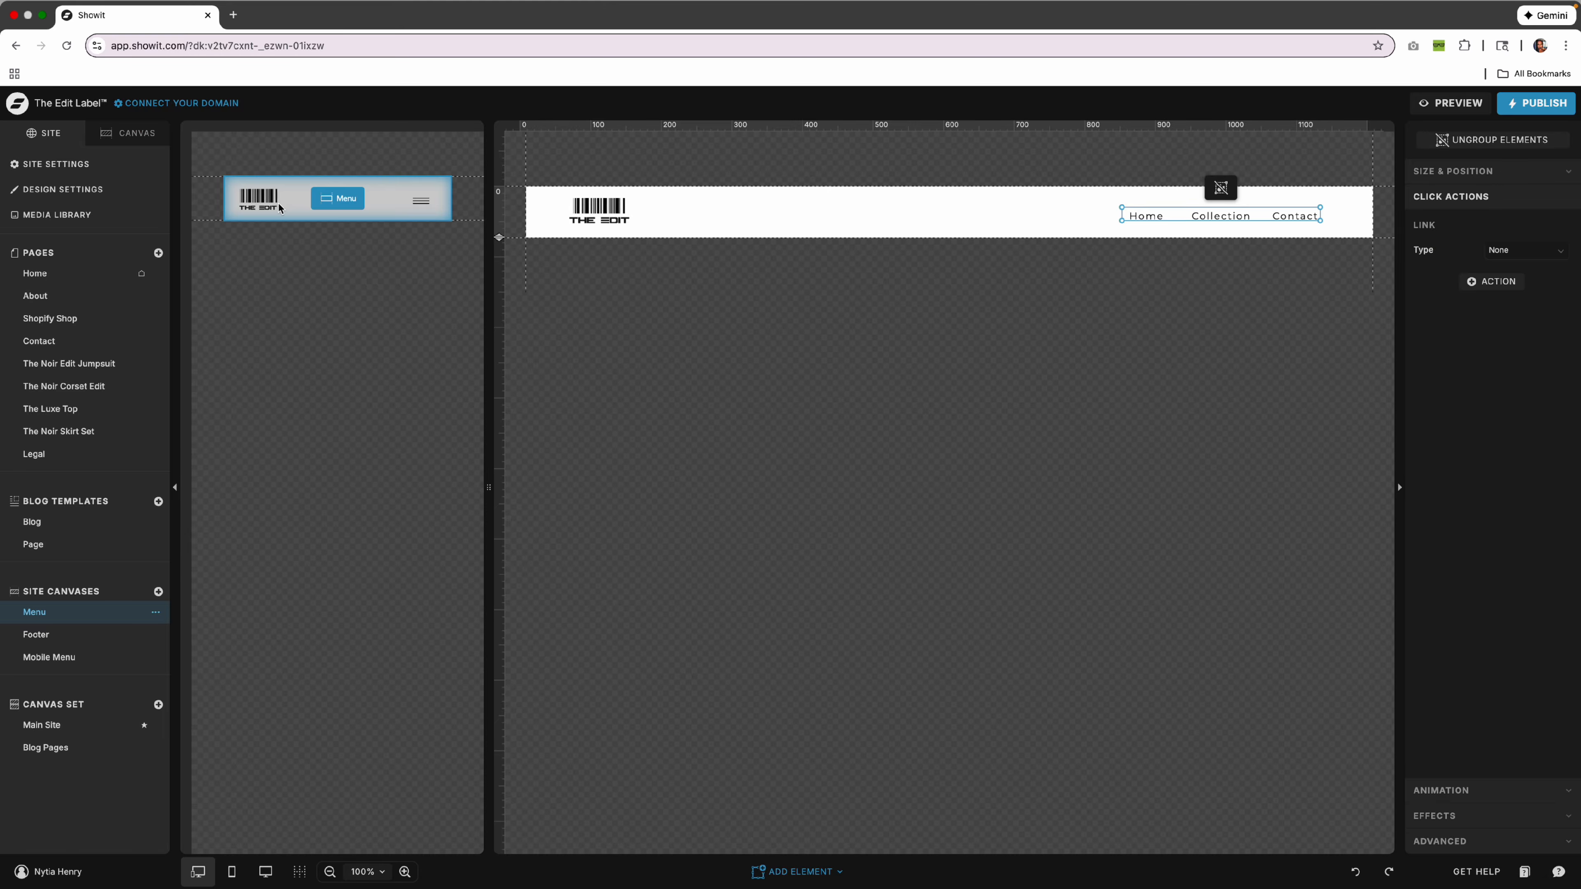
Ungroup the THE EDIT logo, select its text, then select the barcode image.
left_click(606, 209)
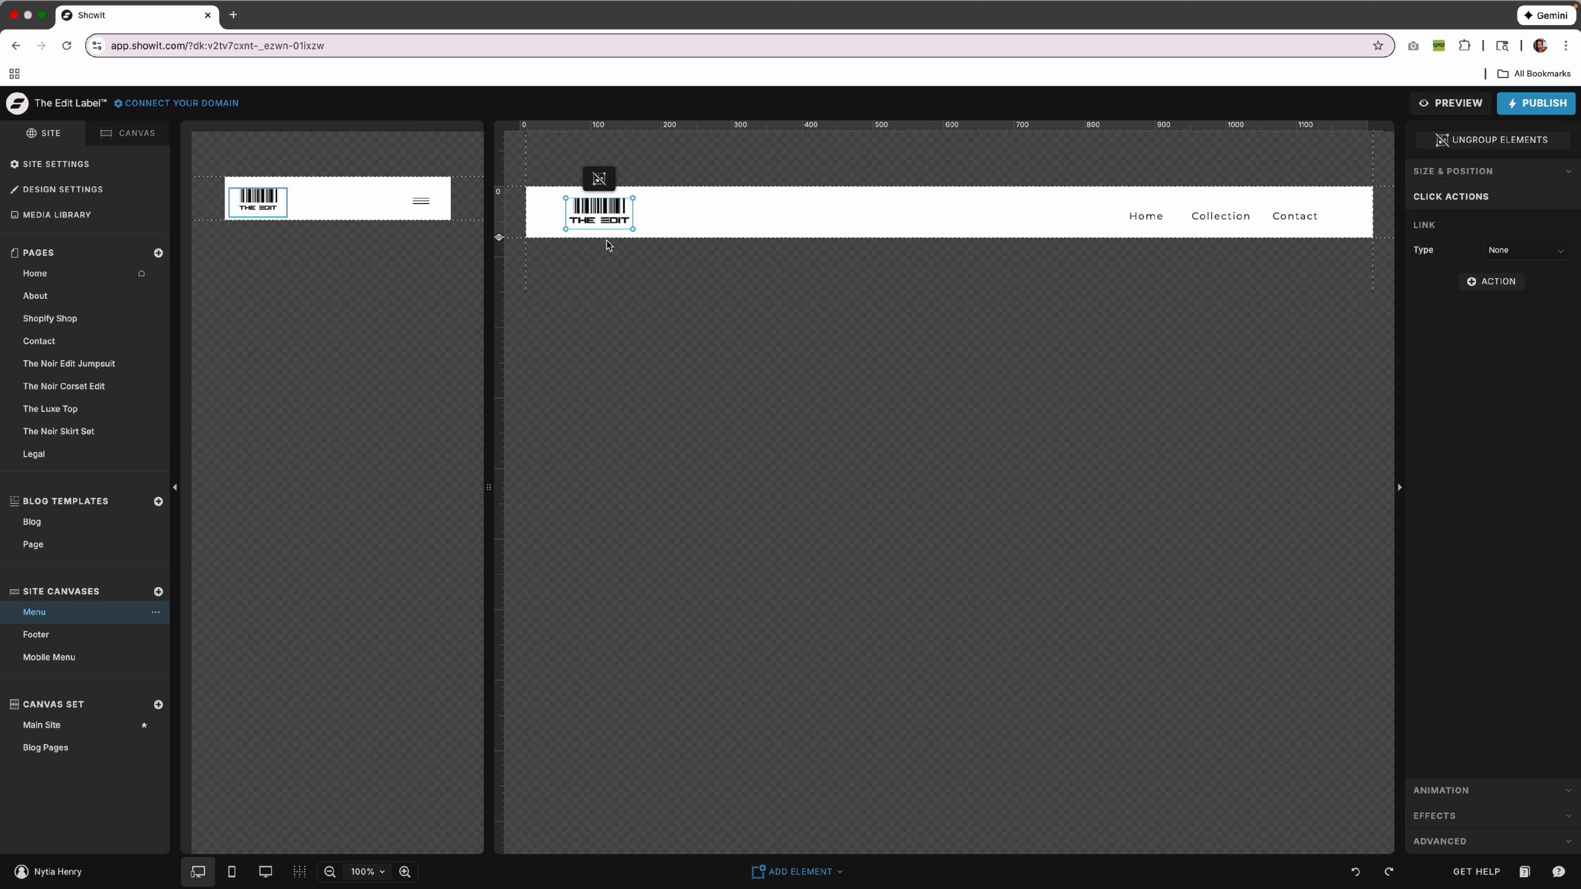
left_click(599, 178)
left_click(650, 205)
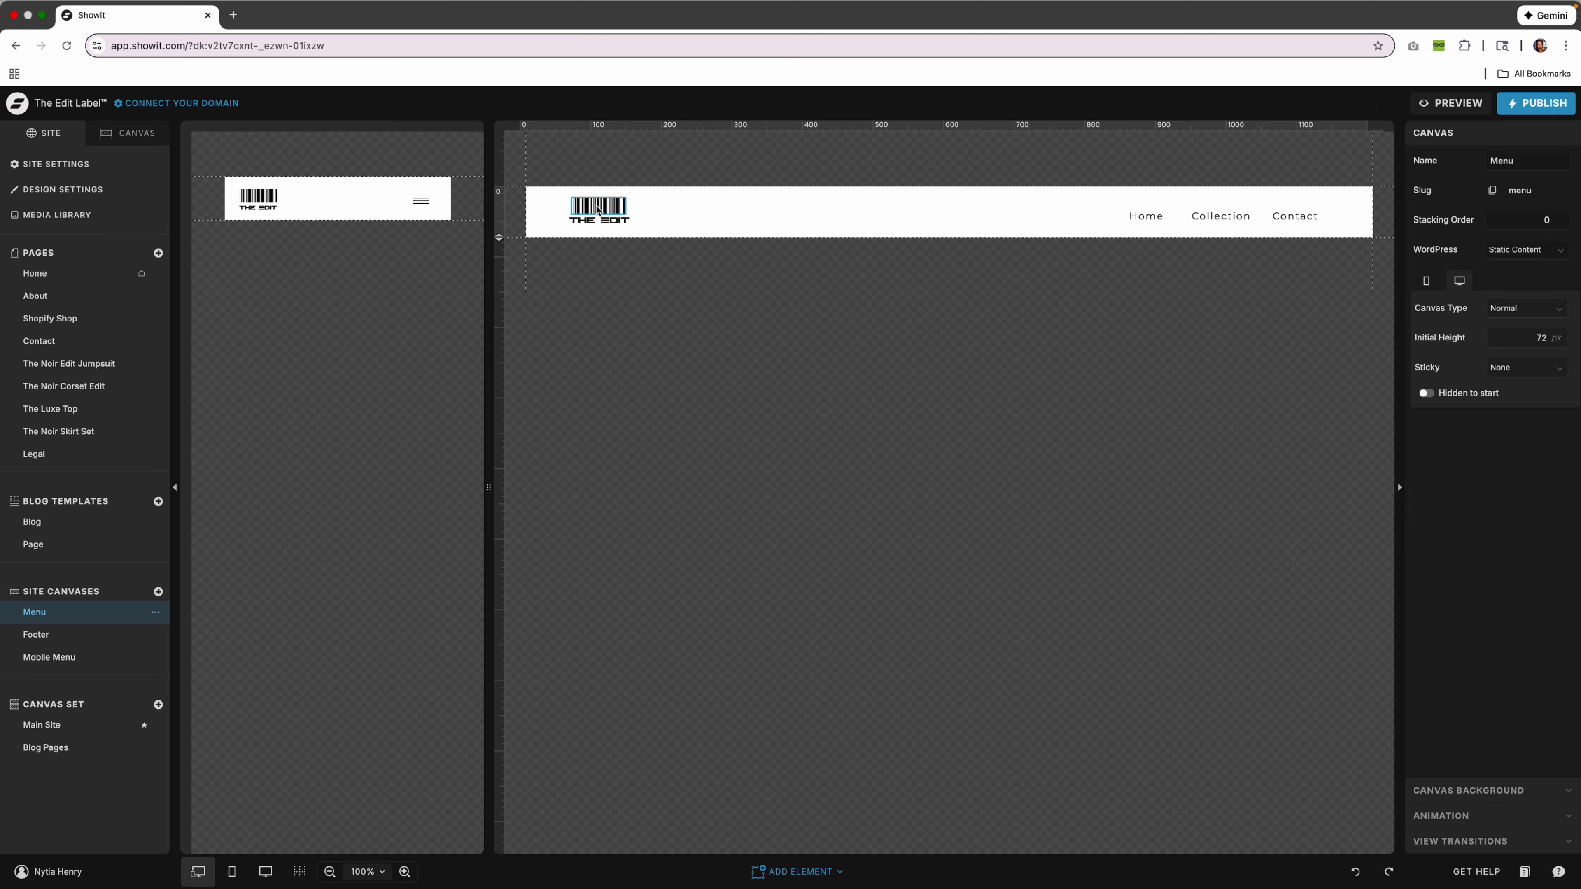
double_click(588, 226)
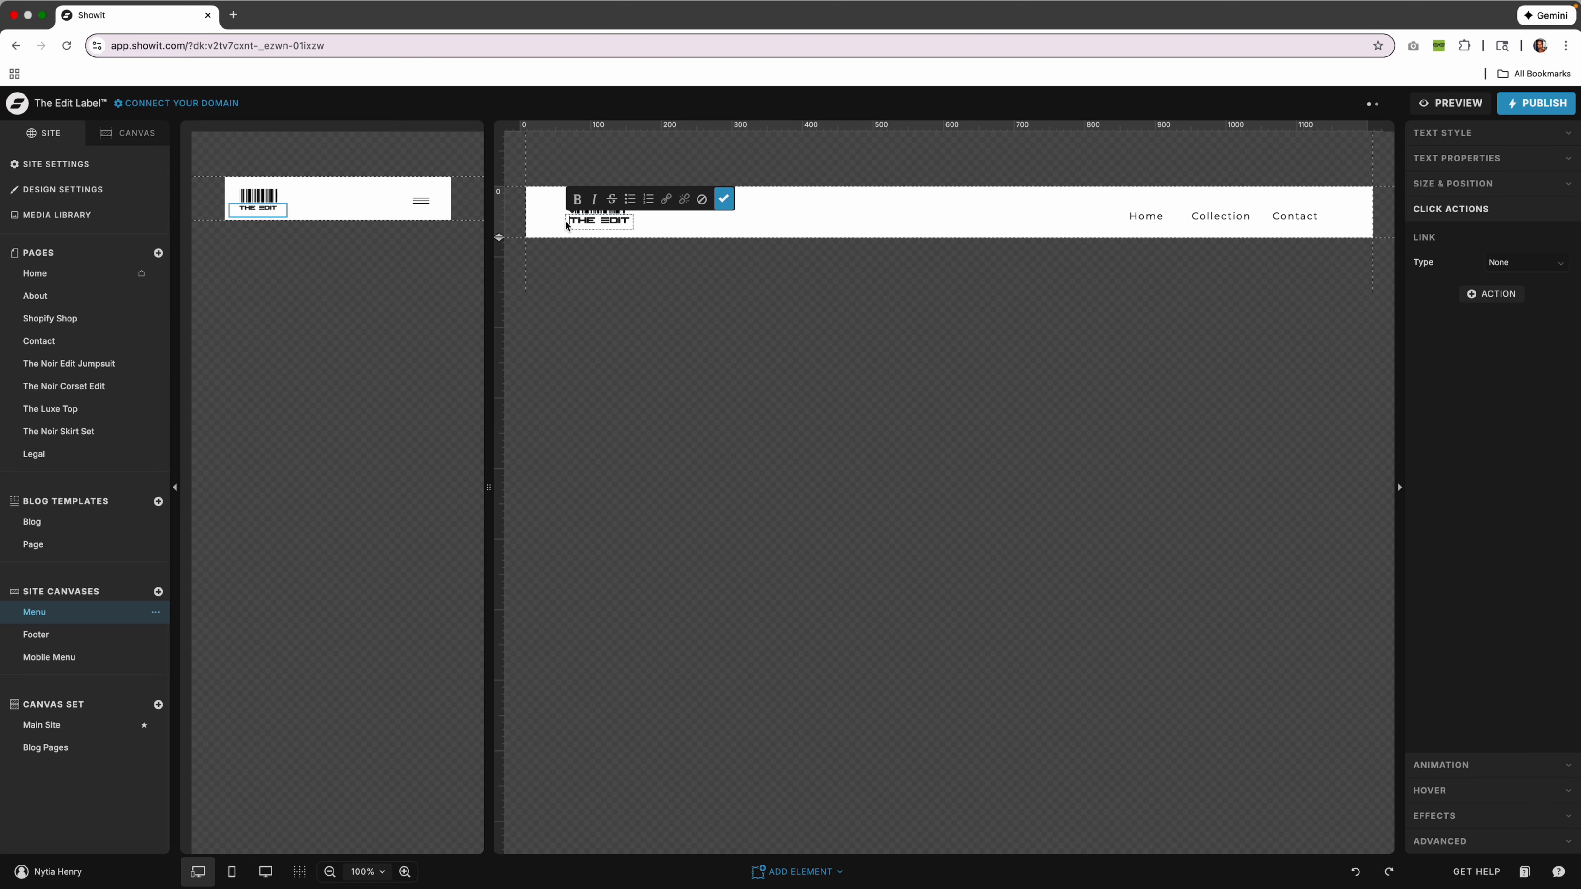
left_click_drag(568, 220, 666, 229)
key("Escape")
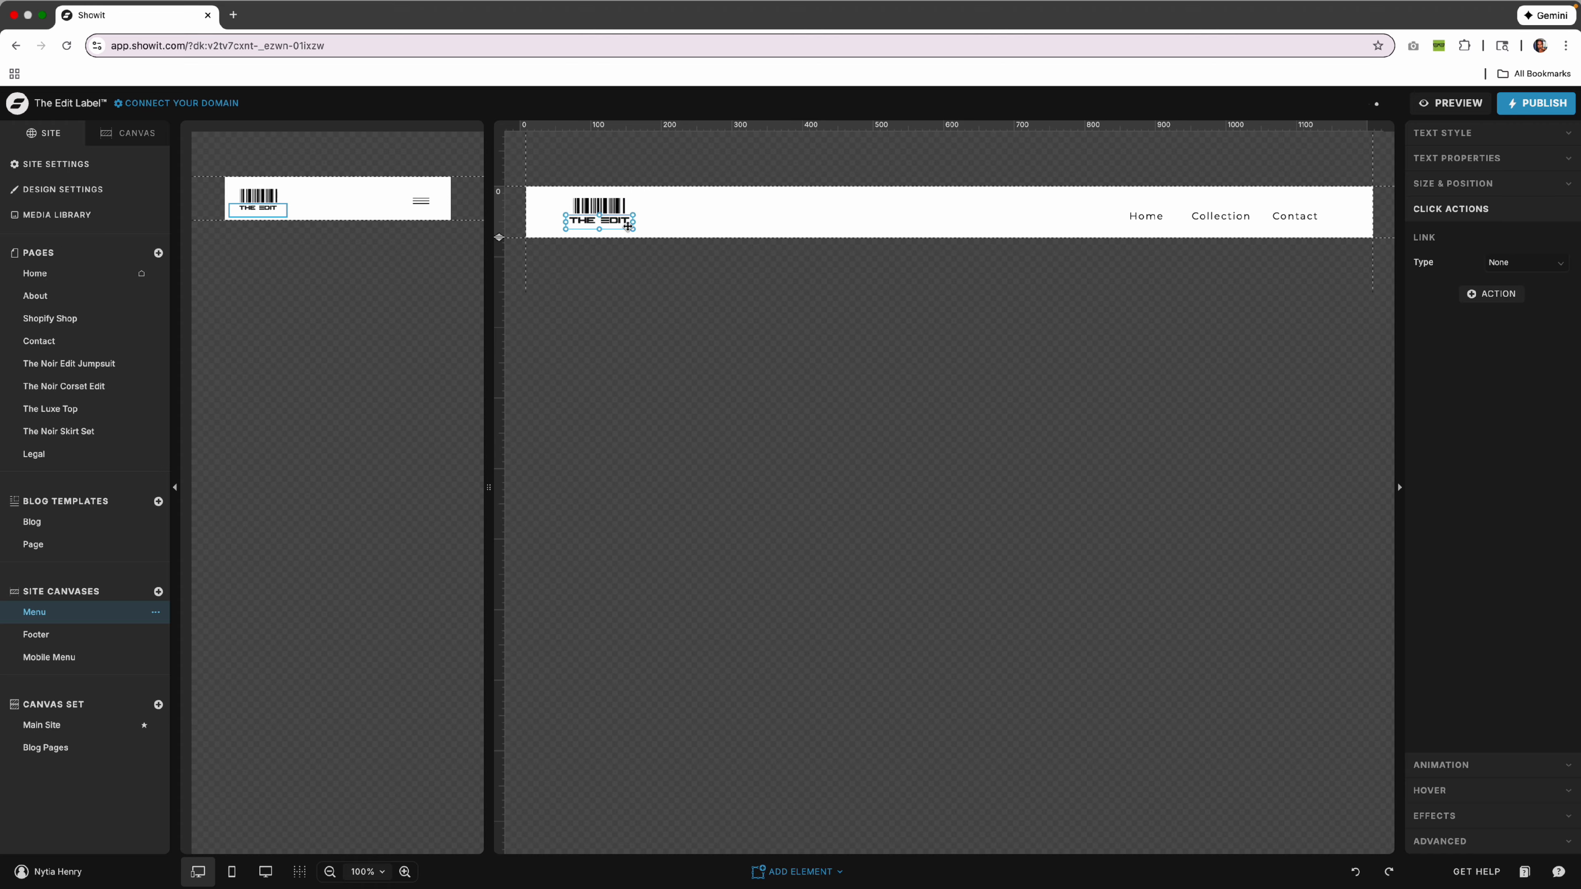
left_click(621, 207)
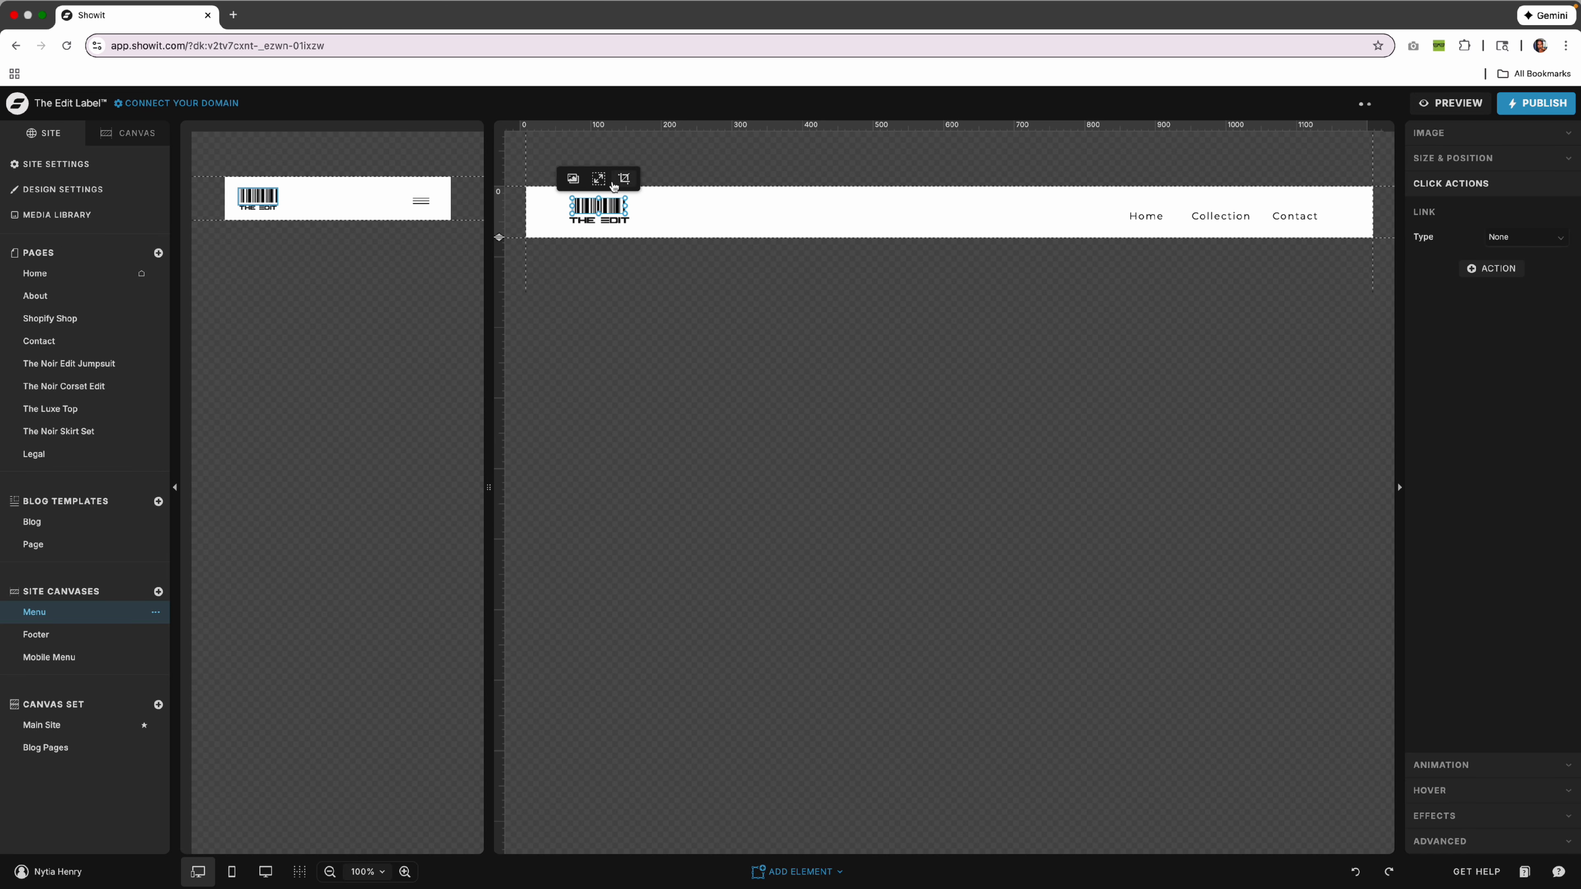
Swap the logo for a new picture and give it a solid black outer drop shadow.
left_click(573, 178)
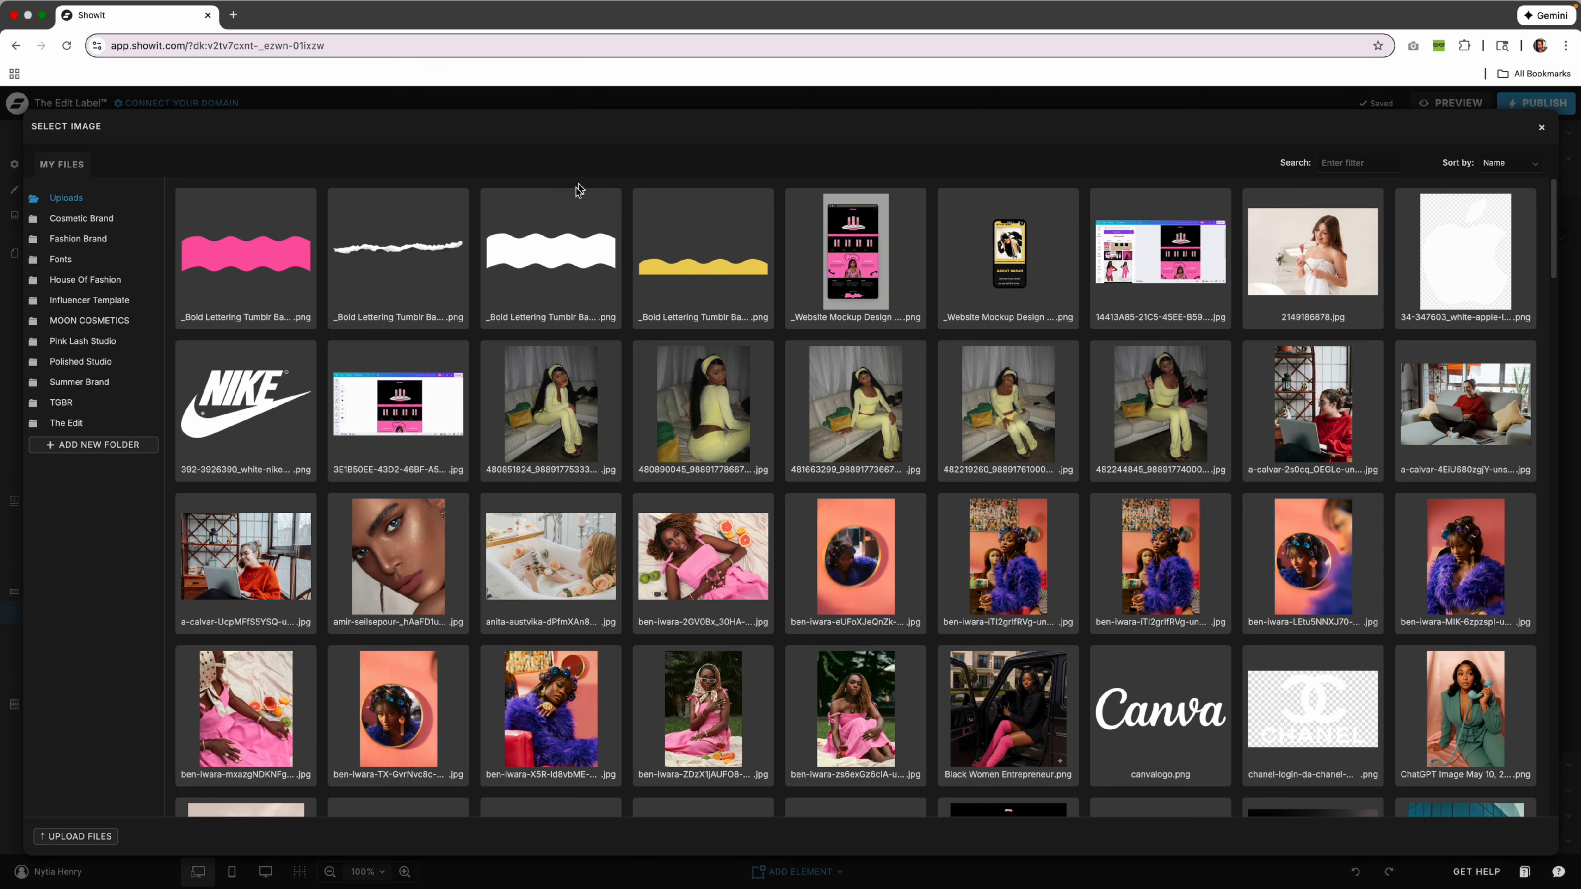
double_click(248, 412)
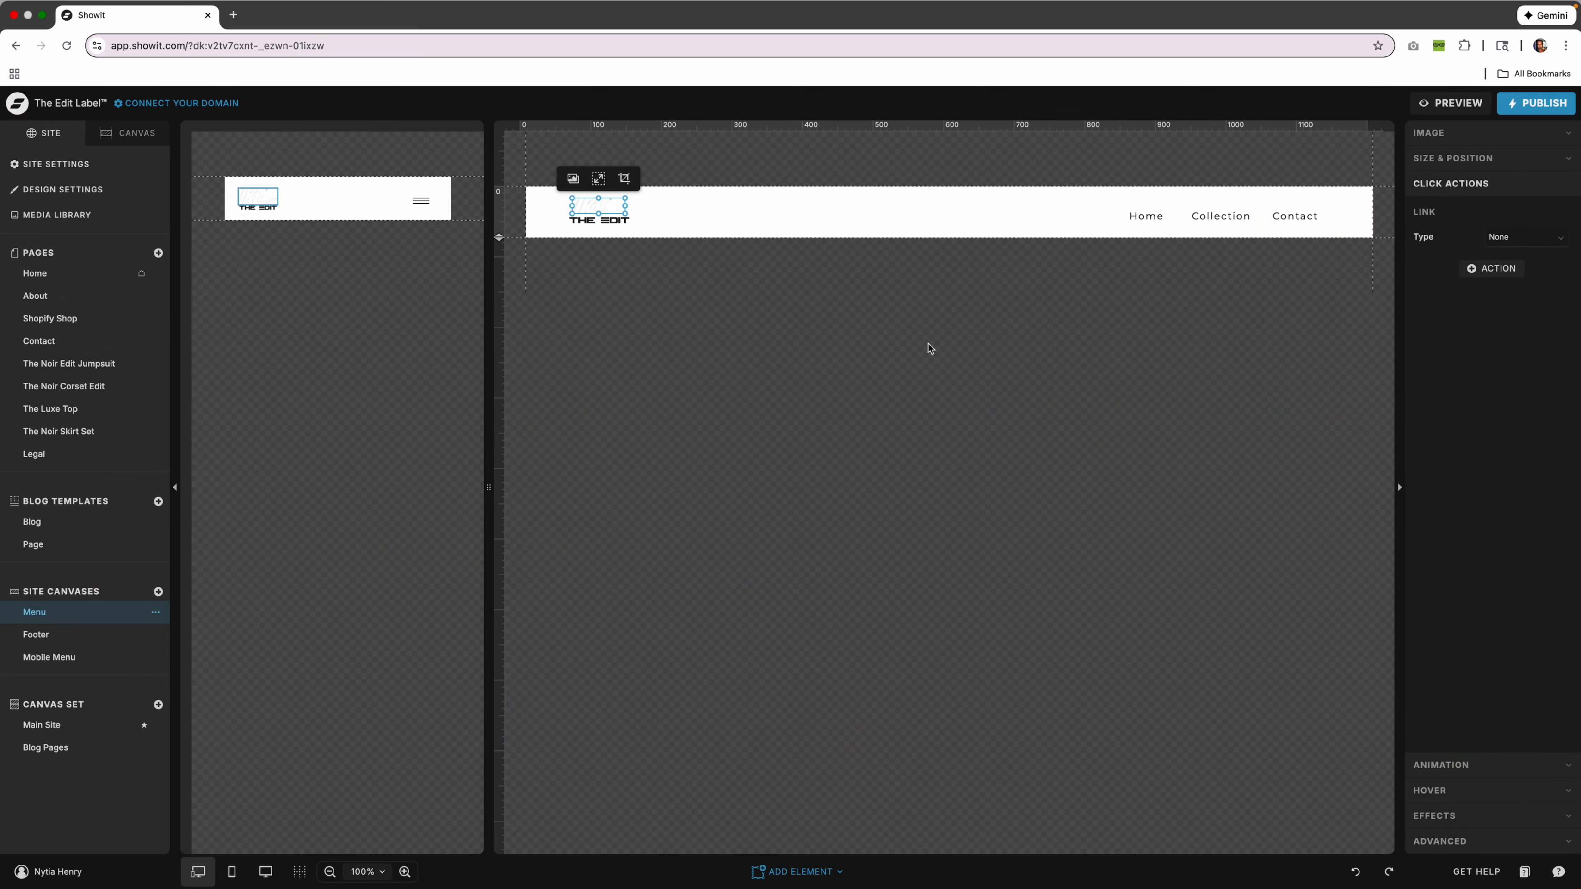
left_click(1468, 827)
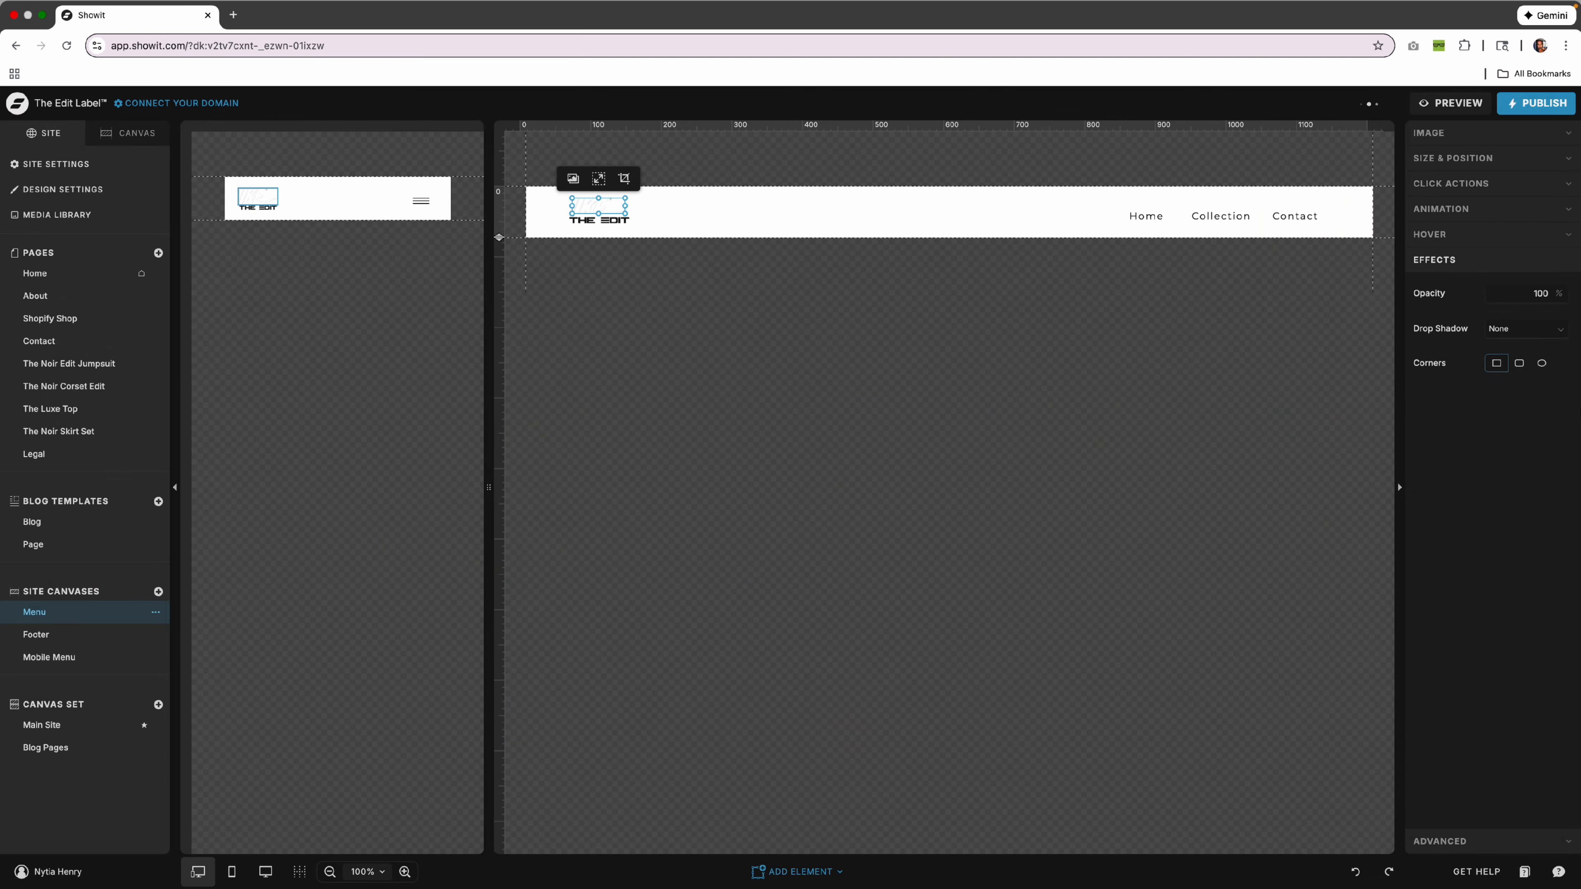
left_click(1525, 329)
left_click(1531, 367)
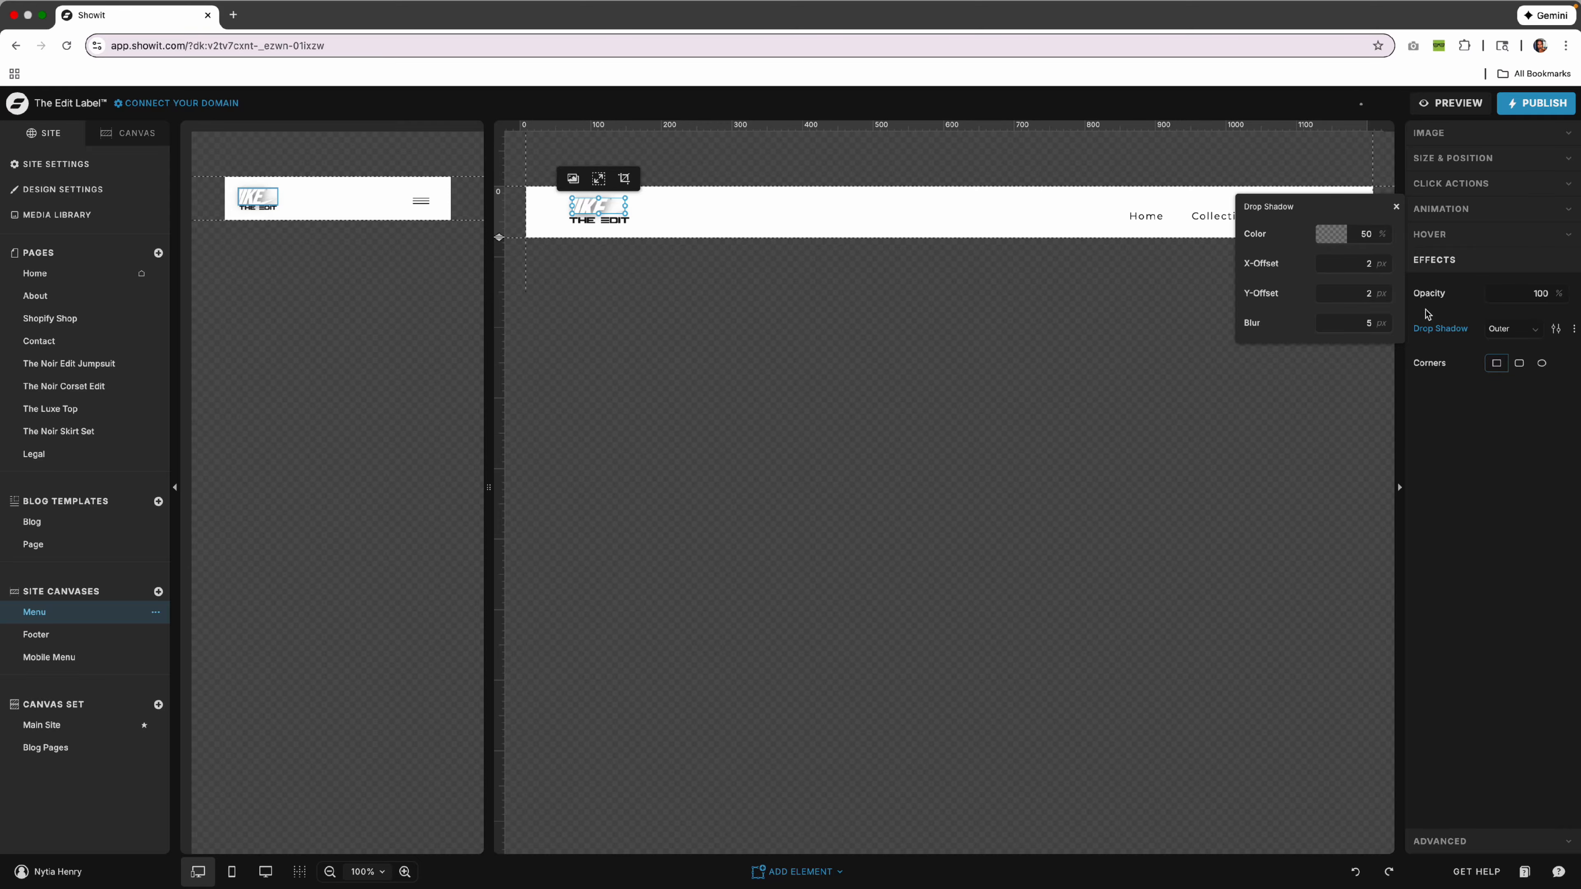
left_click(1331, 234)
left_click(1075, 261)
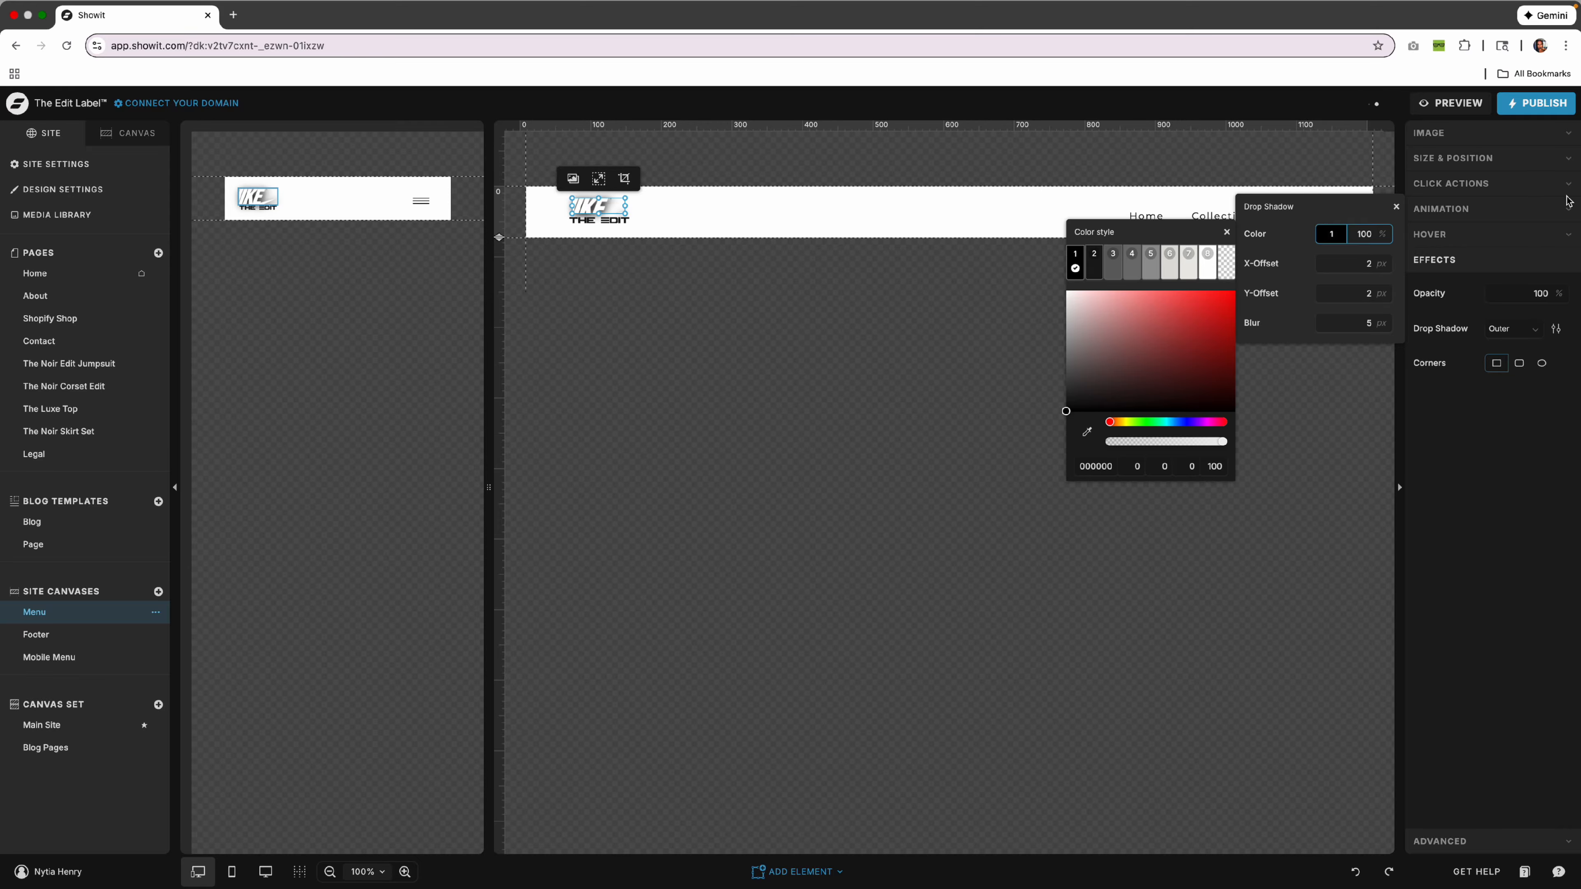
Reset the image fit and reselect the grouped barcode logo.
left_click(1478, 141)
left_click(1496, 320)
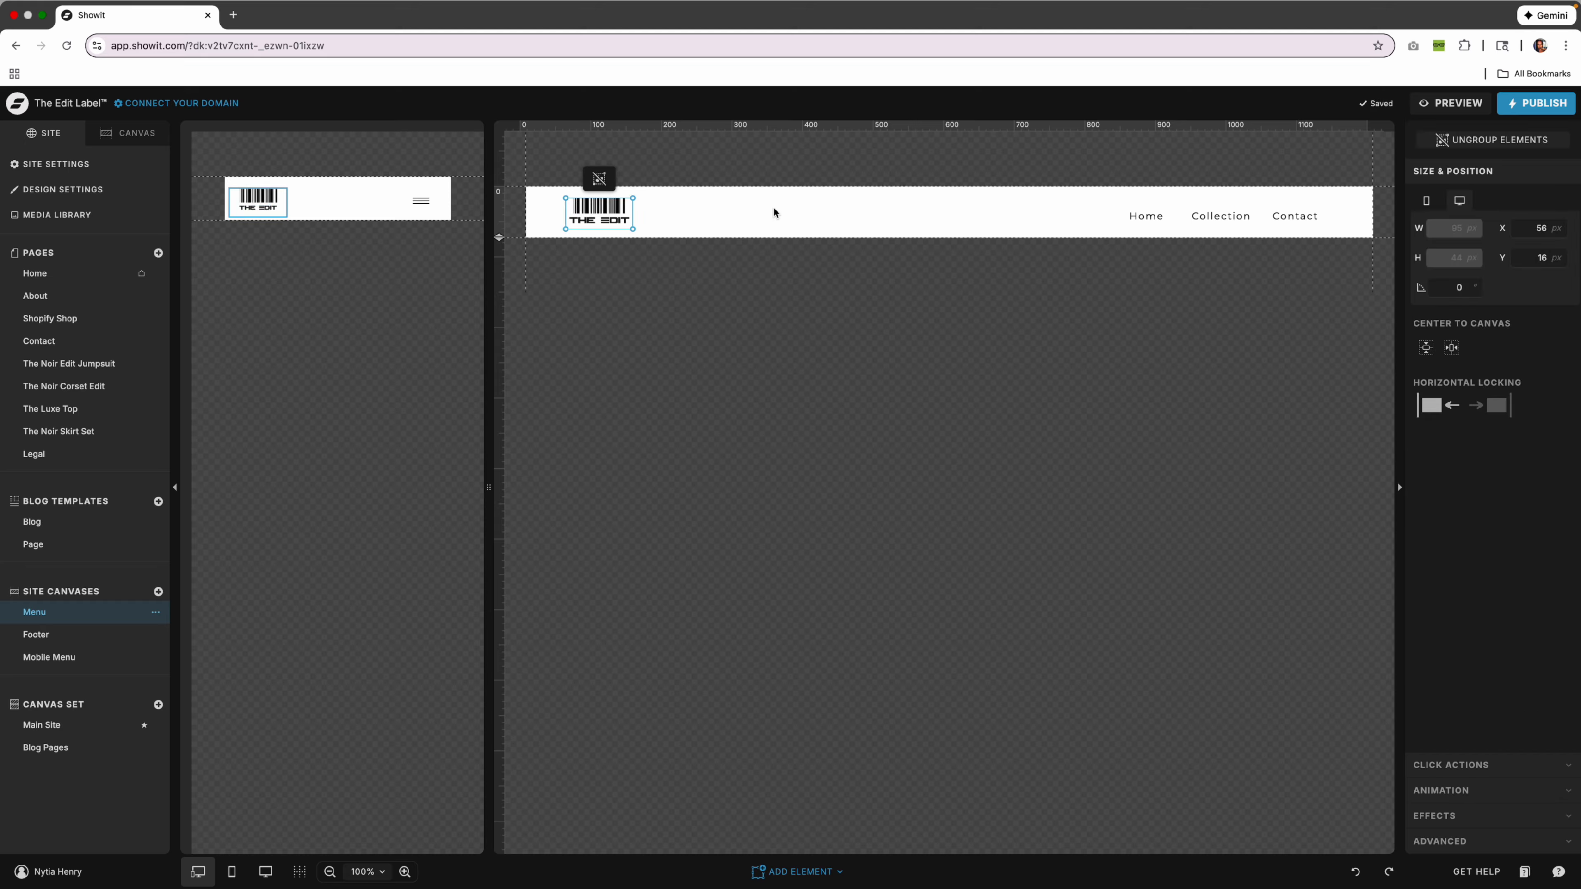
left_click(775, 212)
left_click(621, 208)
Preview the desktop site and open its showitpreview.com address in a new tab.
left_click(1460, 103)
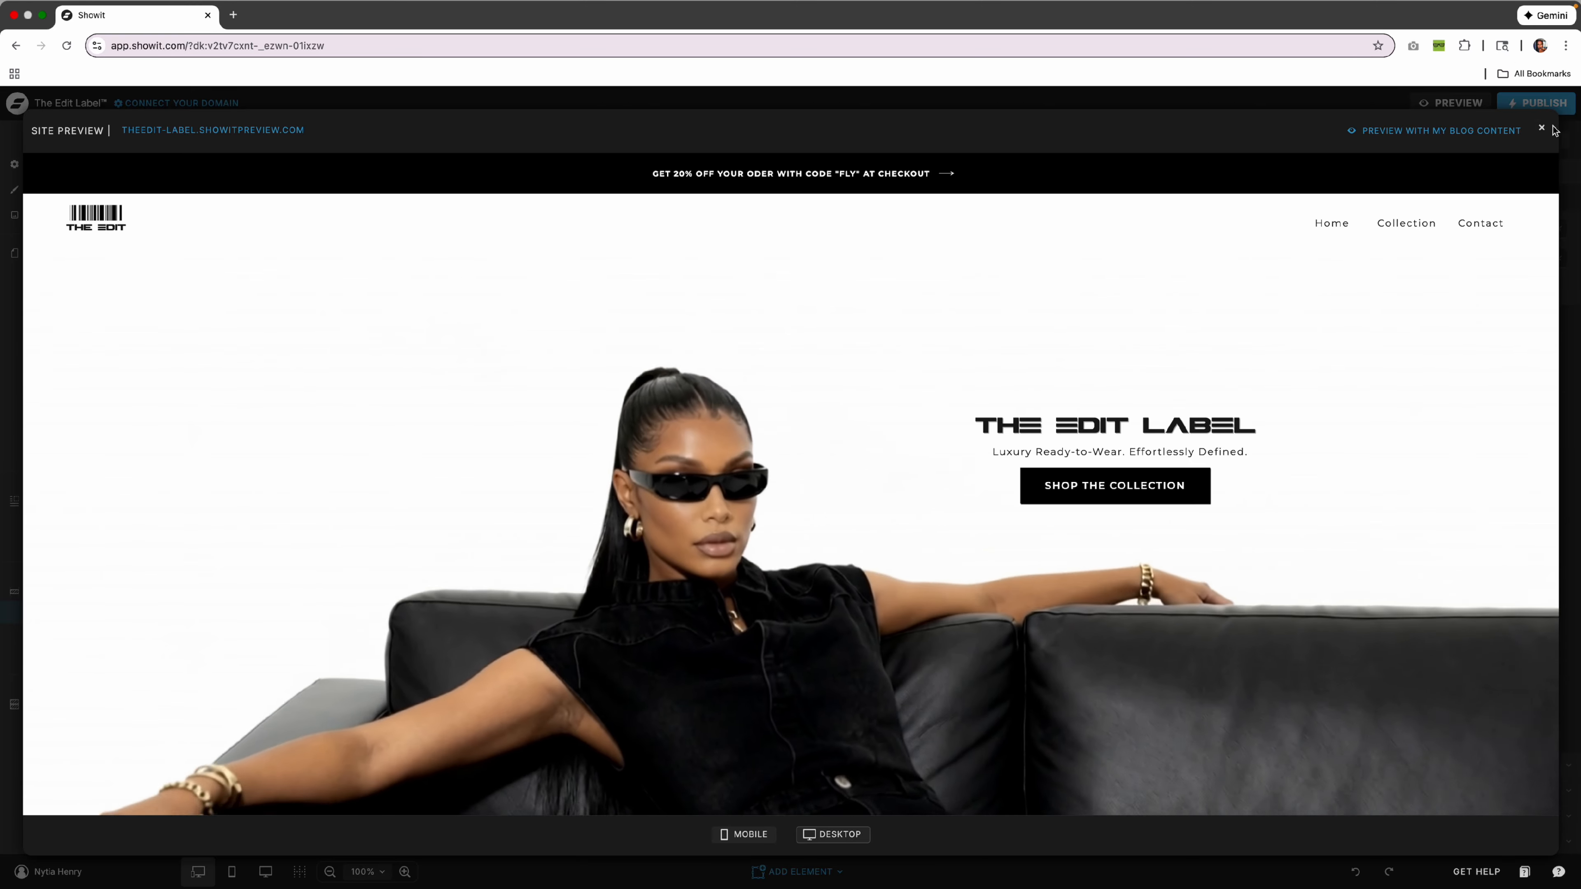
left_click(1541, 127)
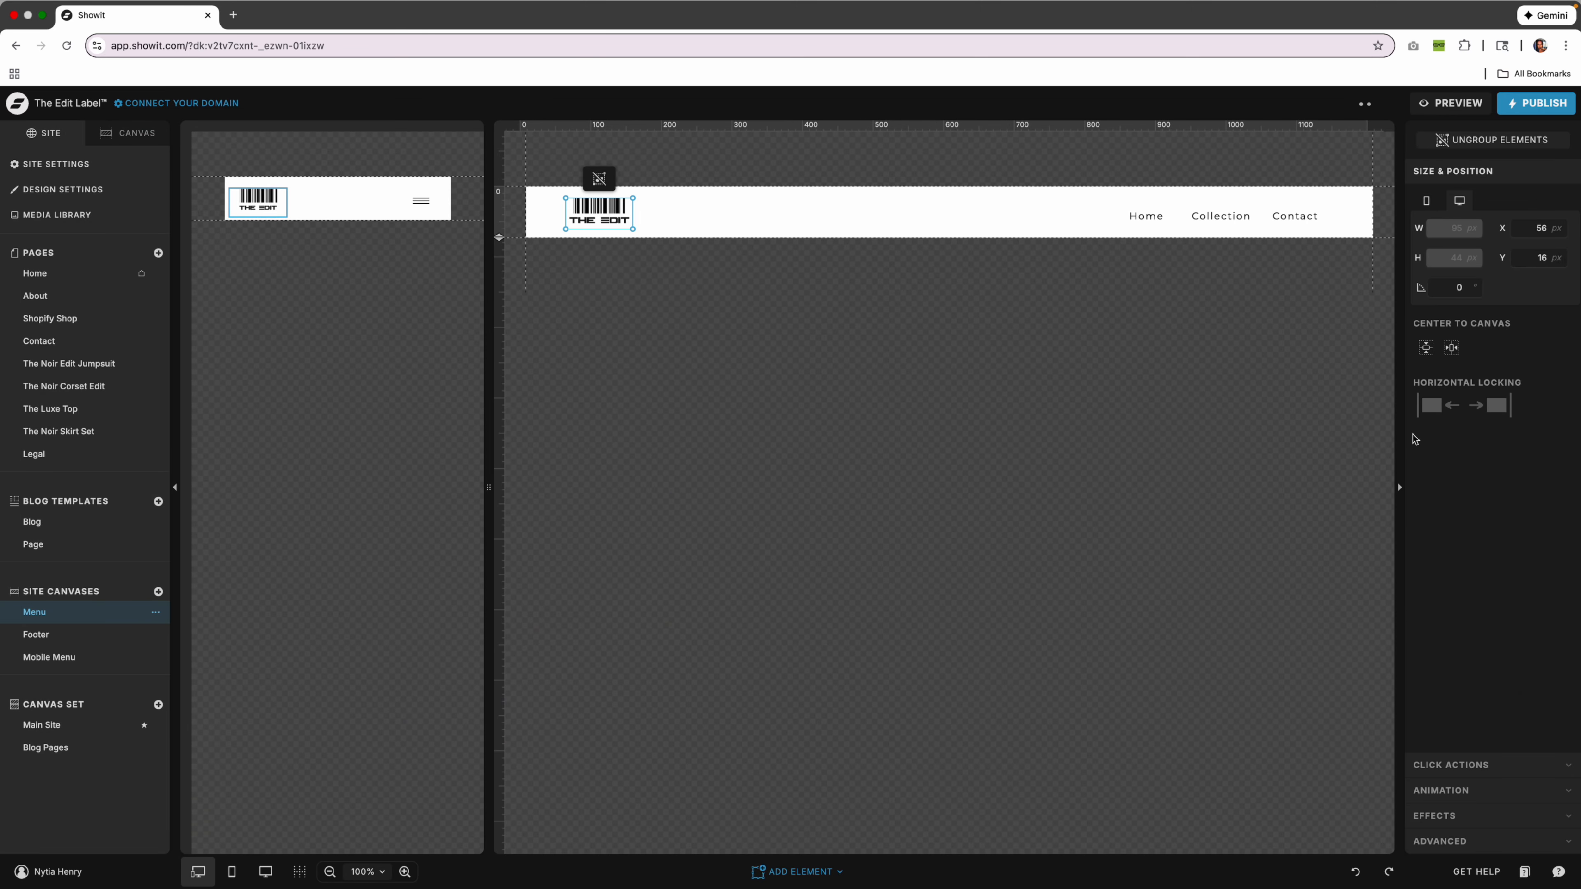
left_click(1477, 111)
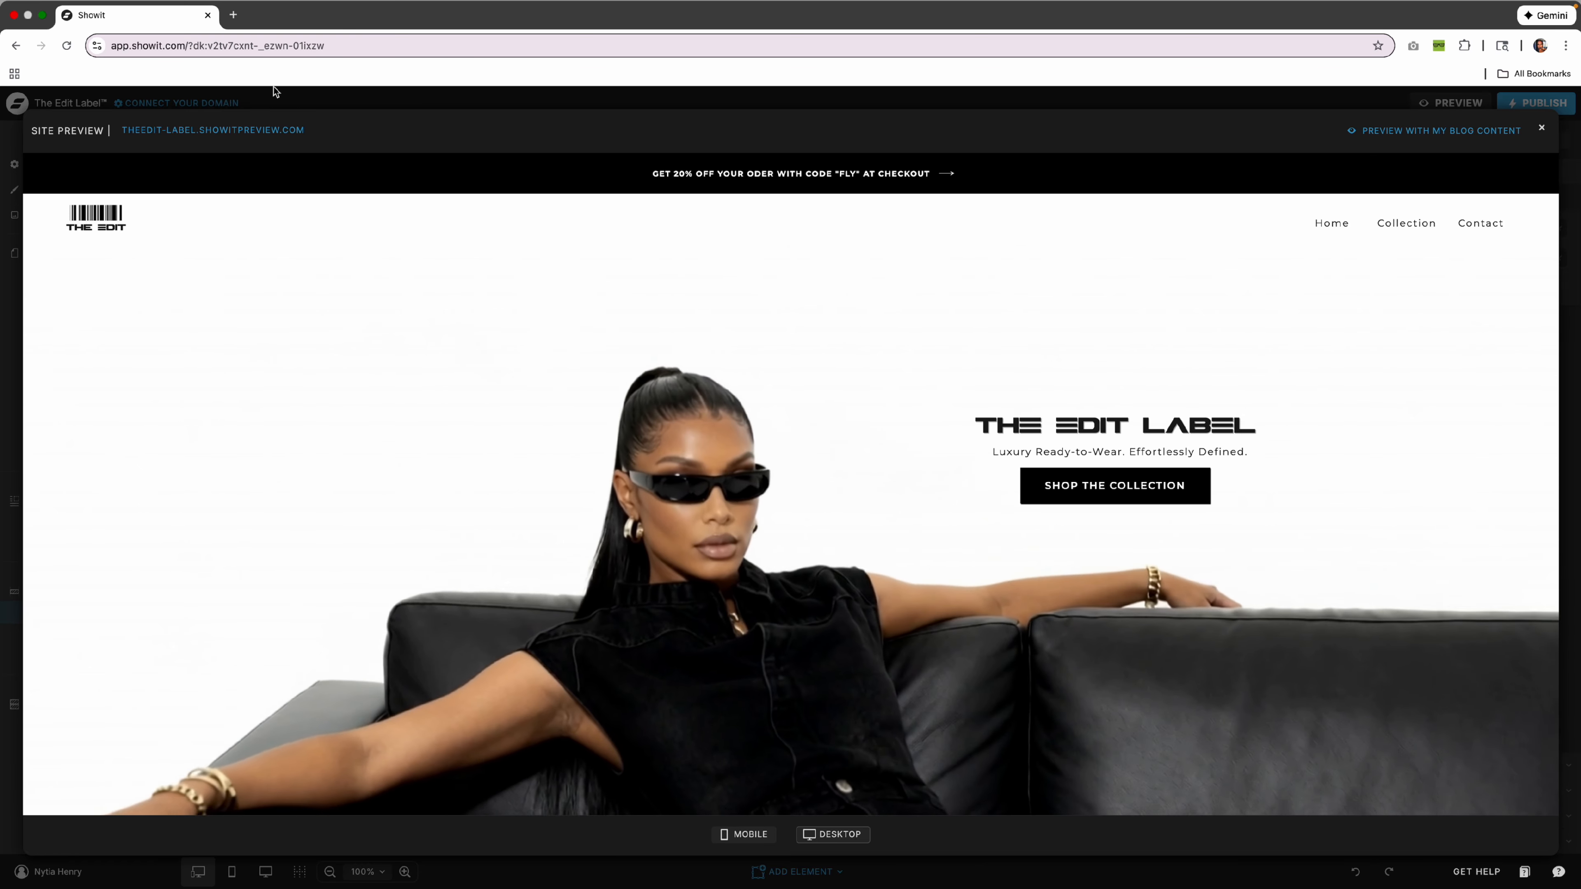
left_click(270, 130)
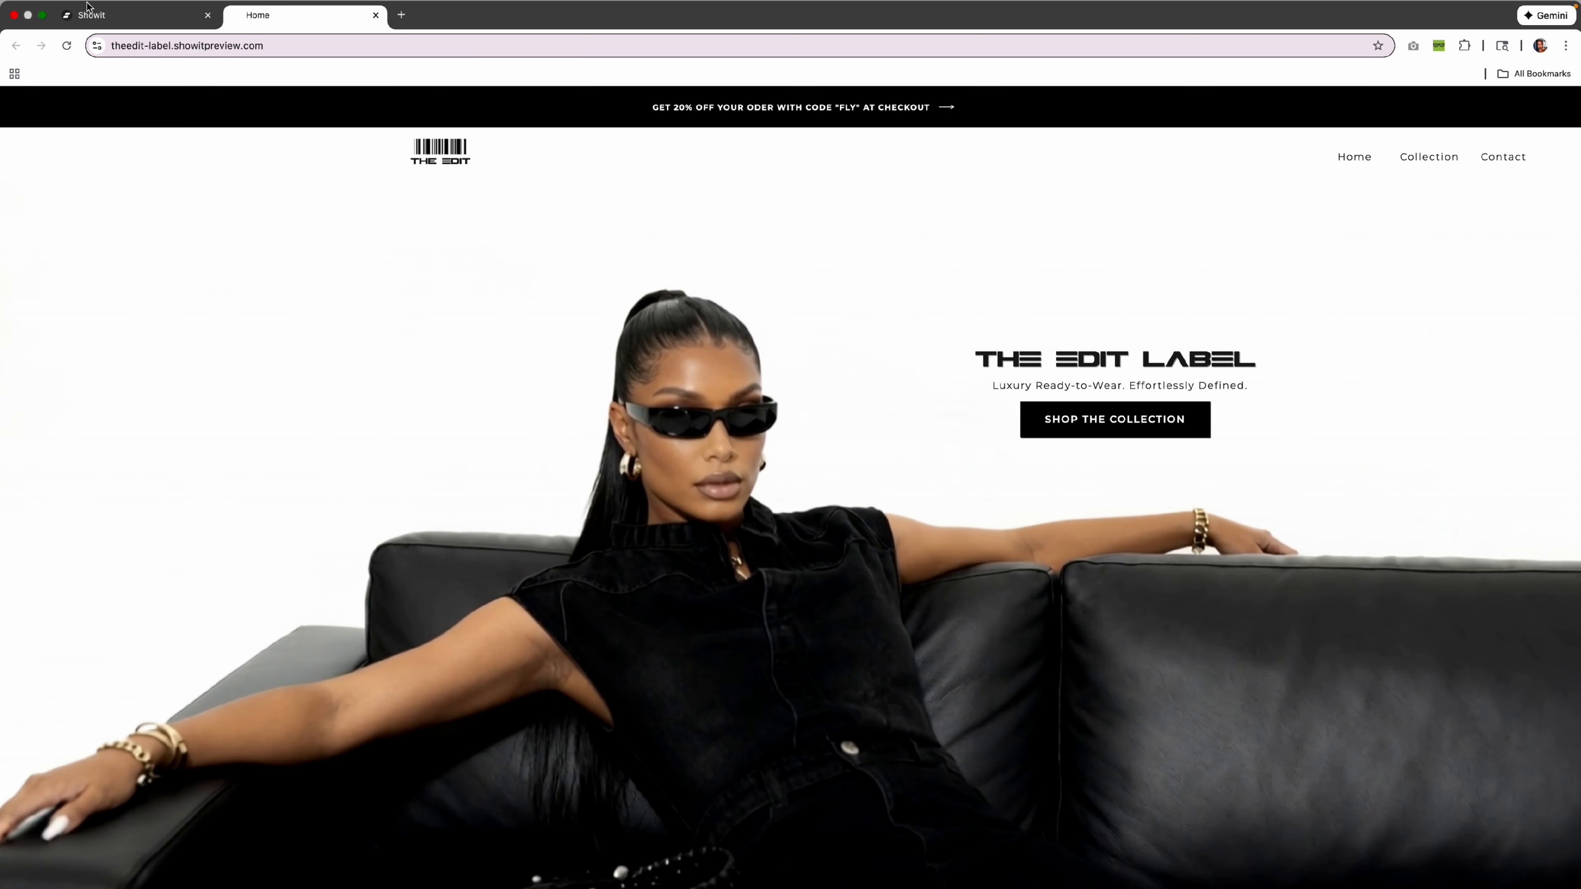
Return to the editor, close the preview, and switch to the mobile layout.
left_click(180, 14)
left_click(1545, 128)
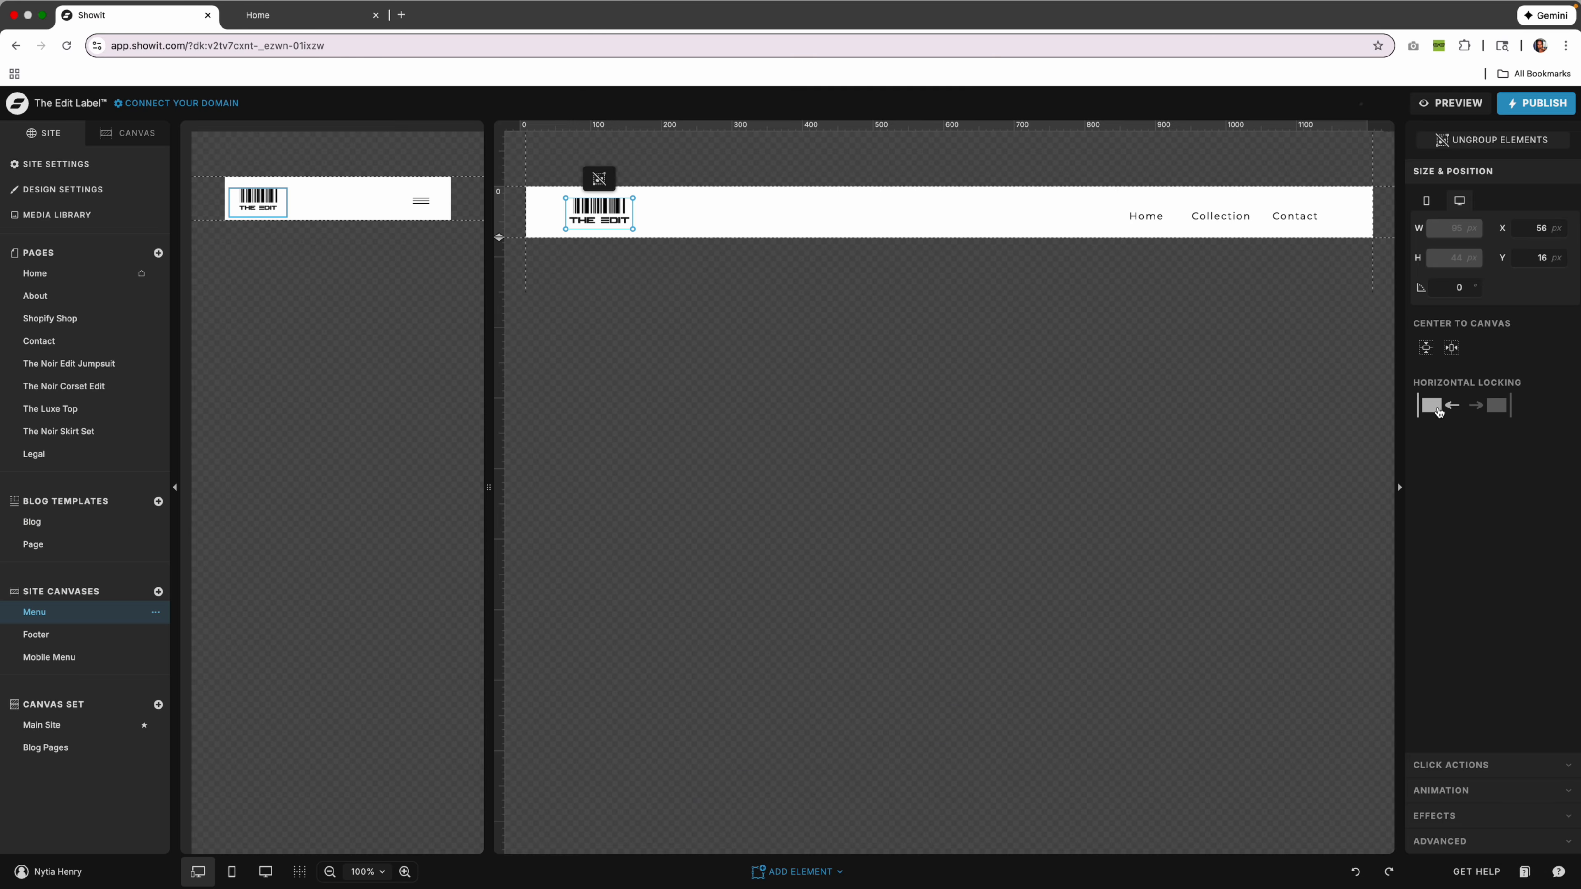
left_click(247, 246)
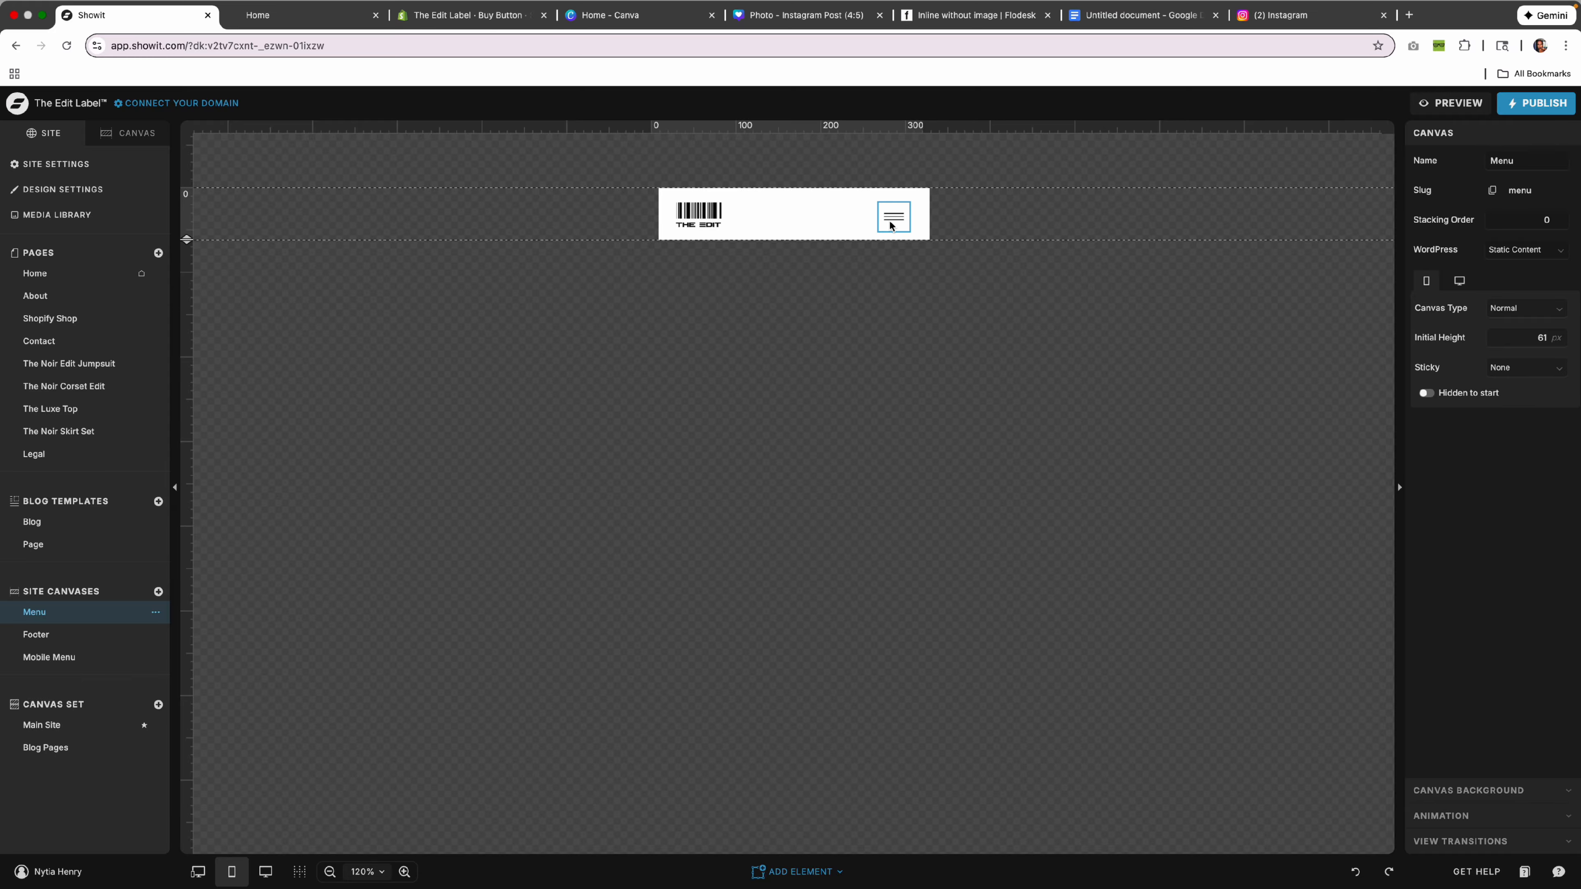
Preview the Home page on mobile and open and close the hamburger menu twice.
left_click(62, 274)
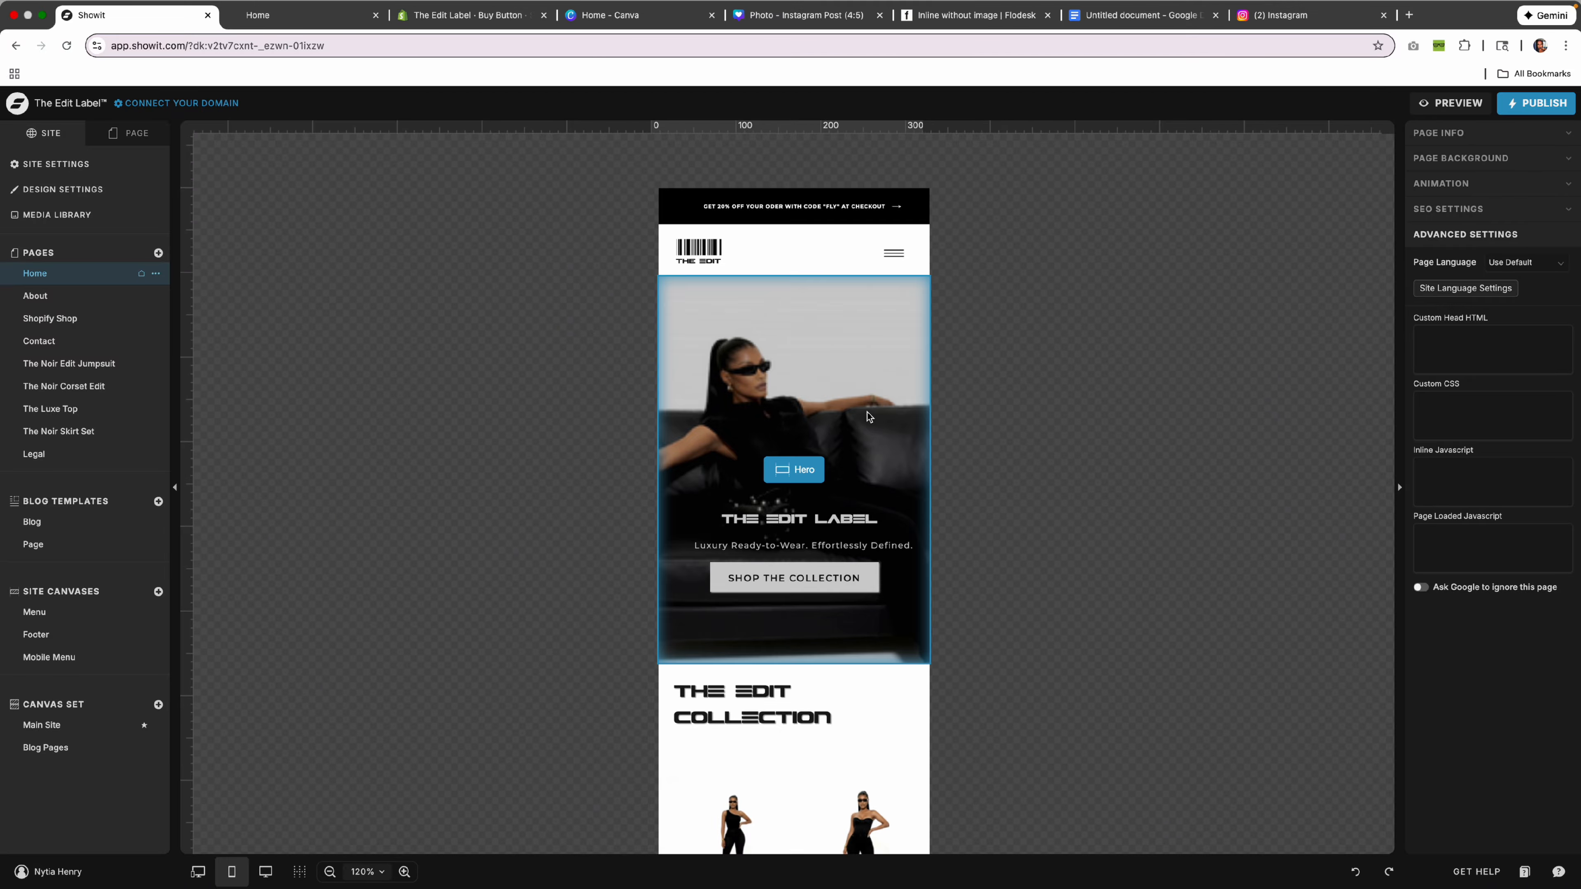
left_click(1450, 103)
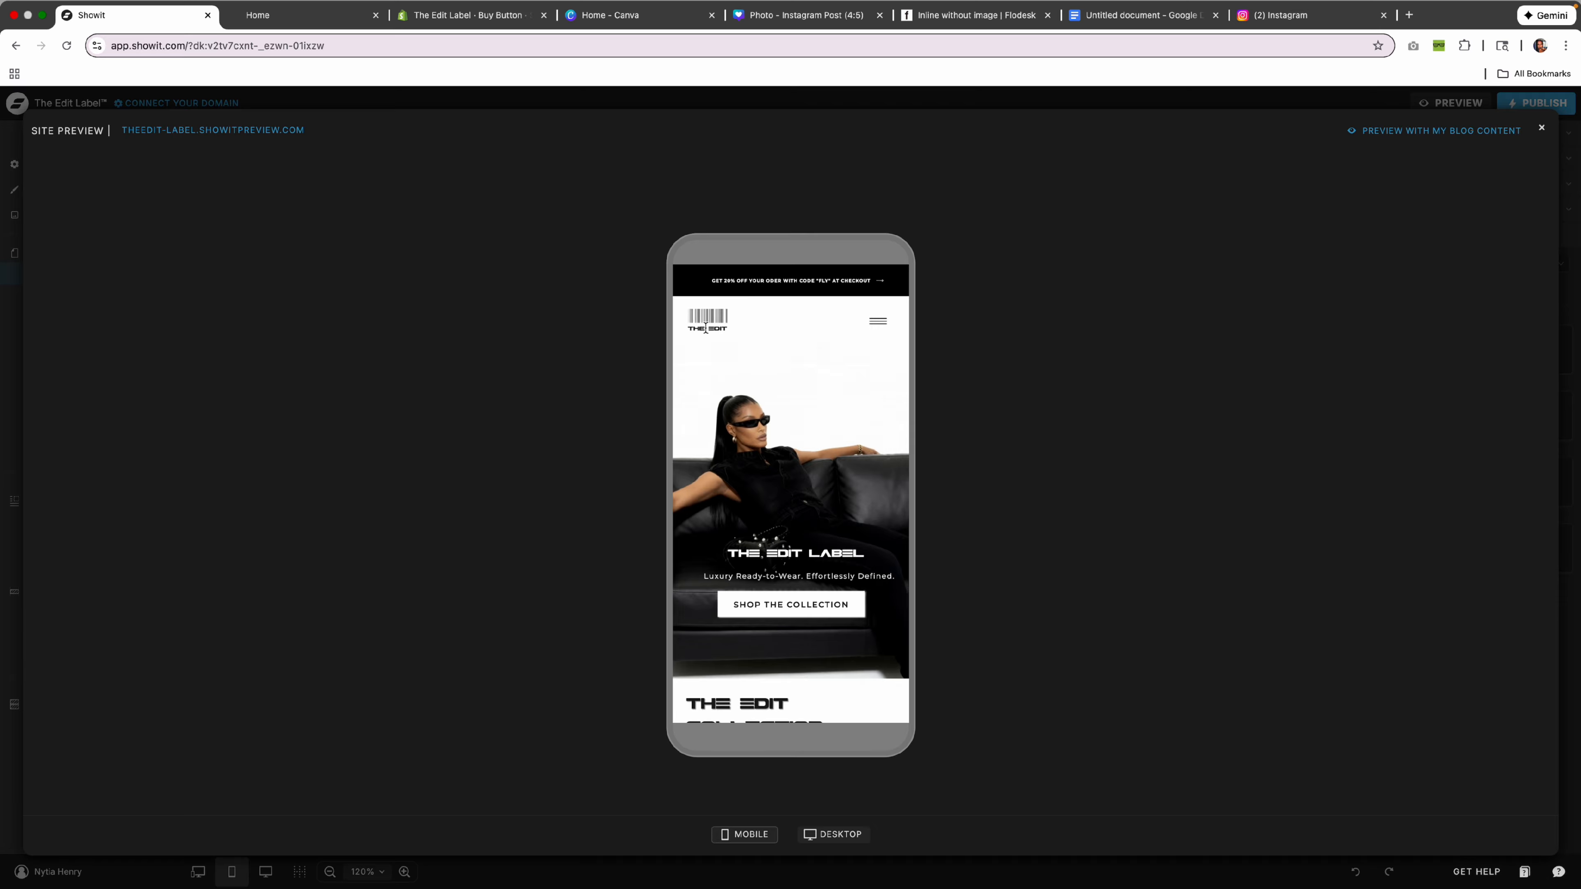
left_click(886, 320)
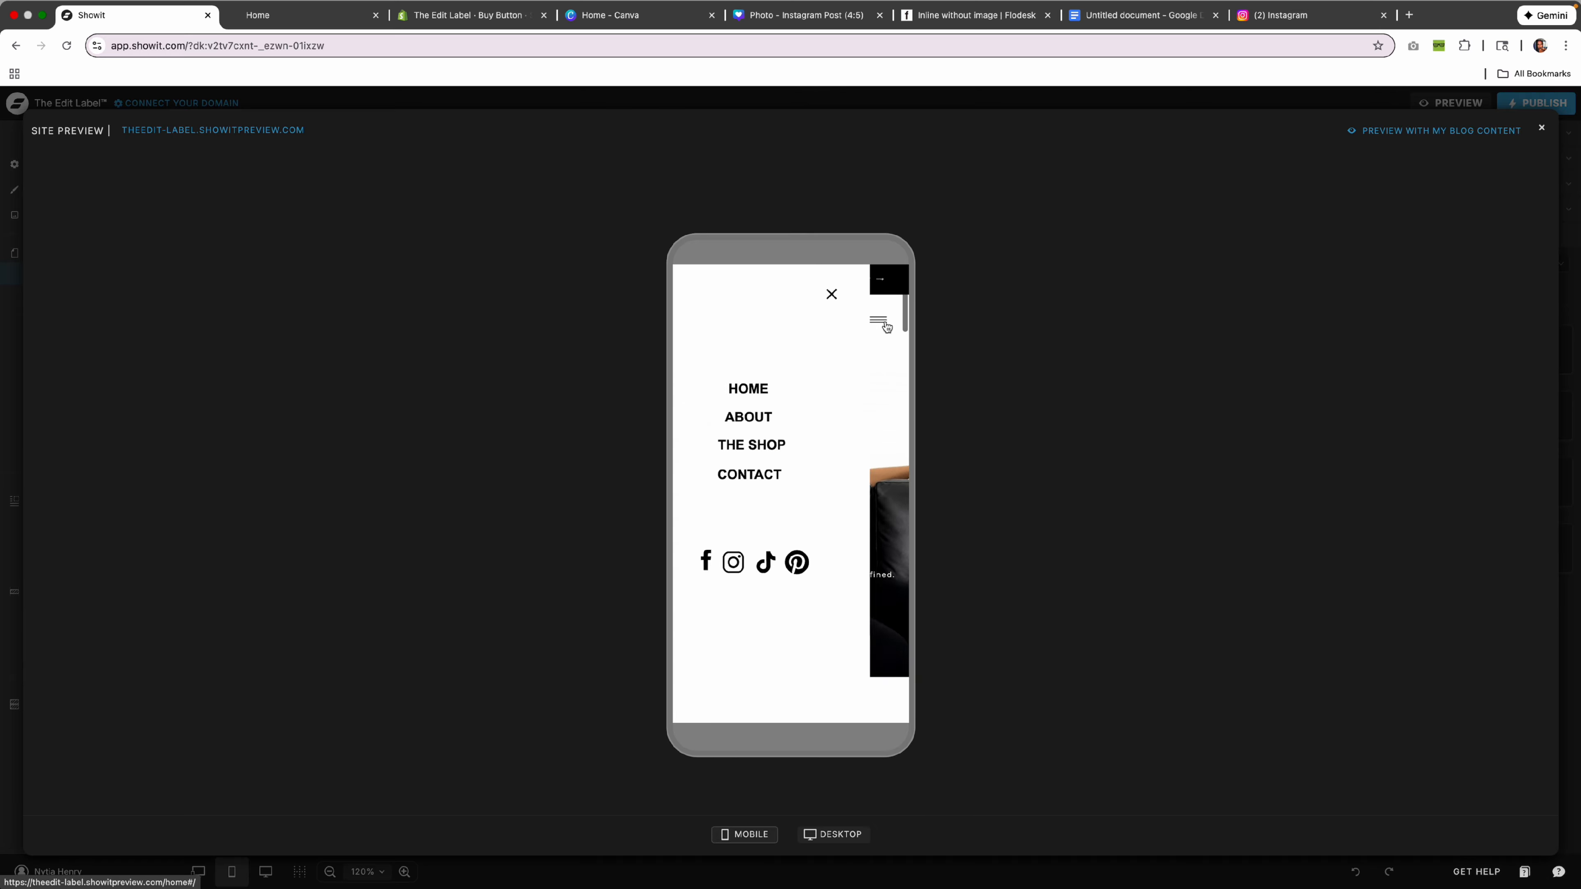
left_click(871, 296)
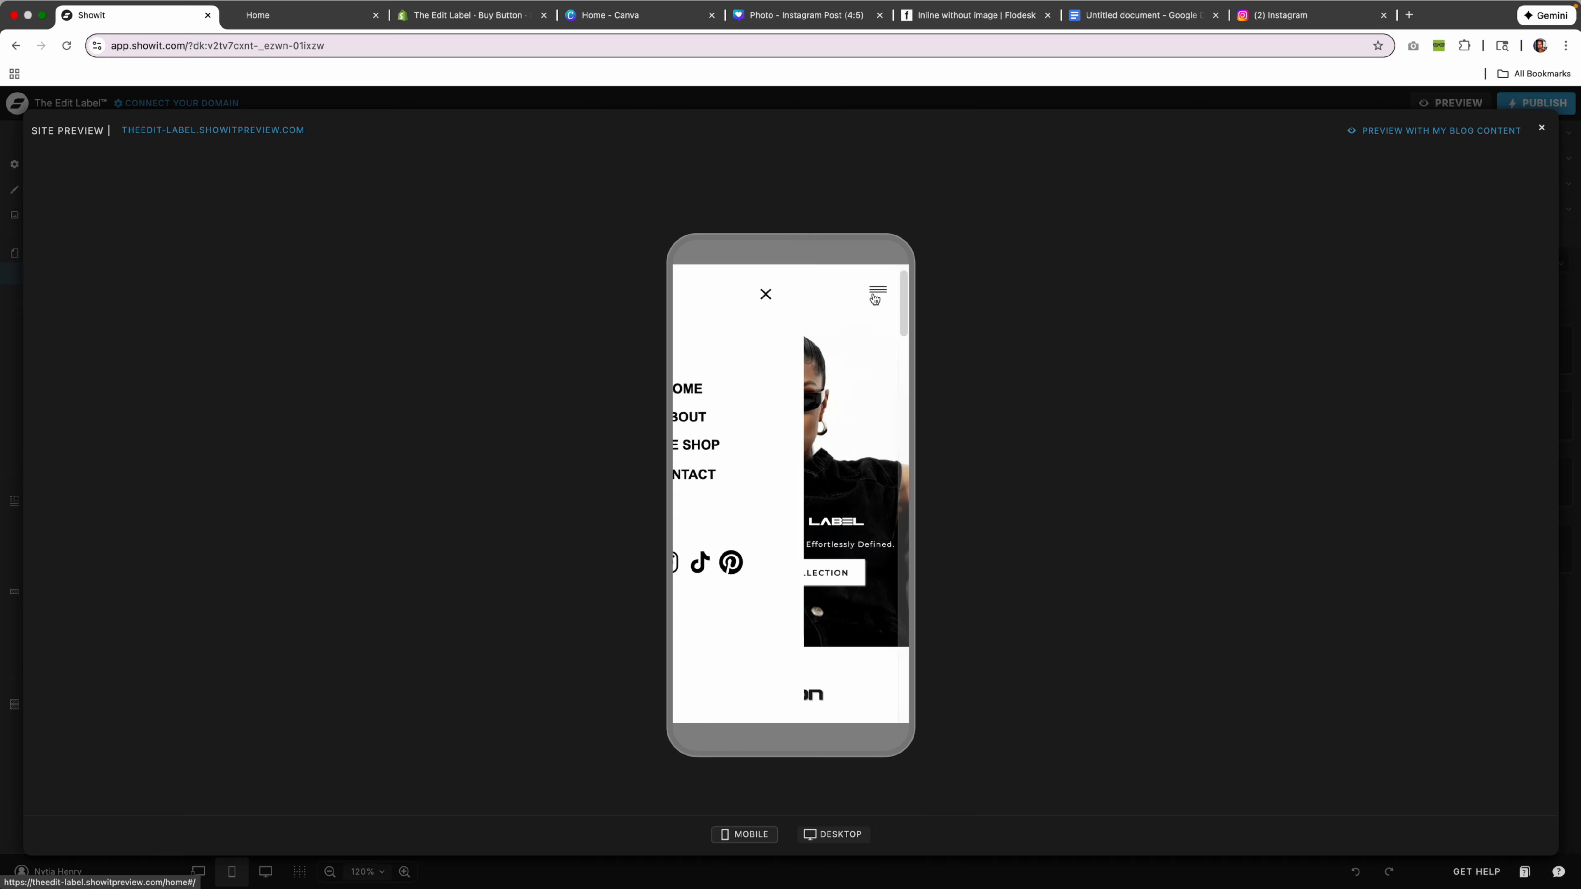
left_click(890, 288)
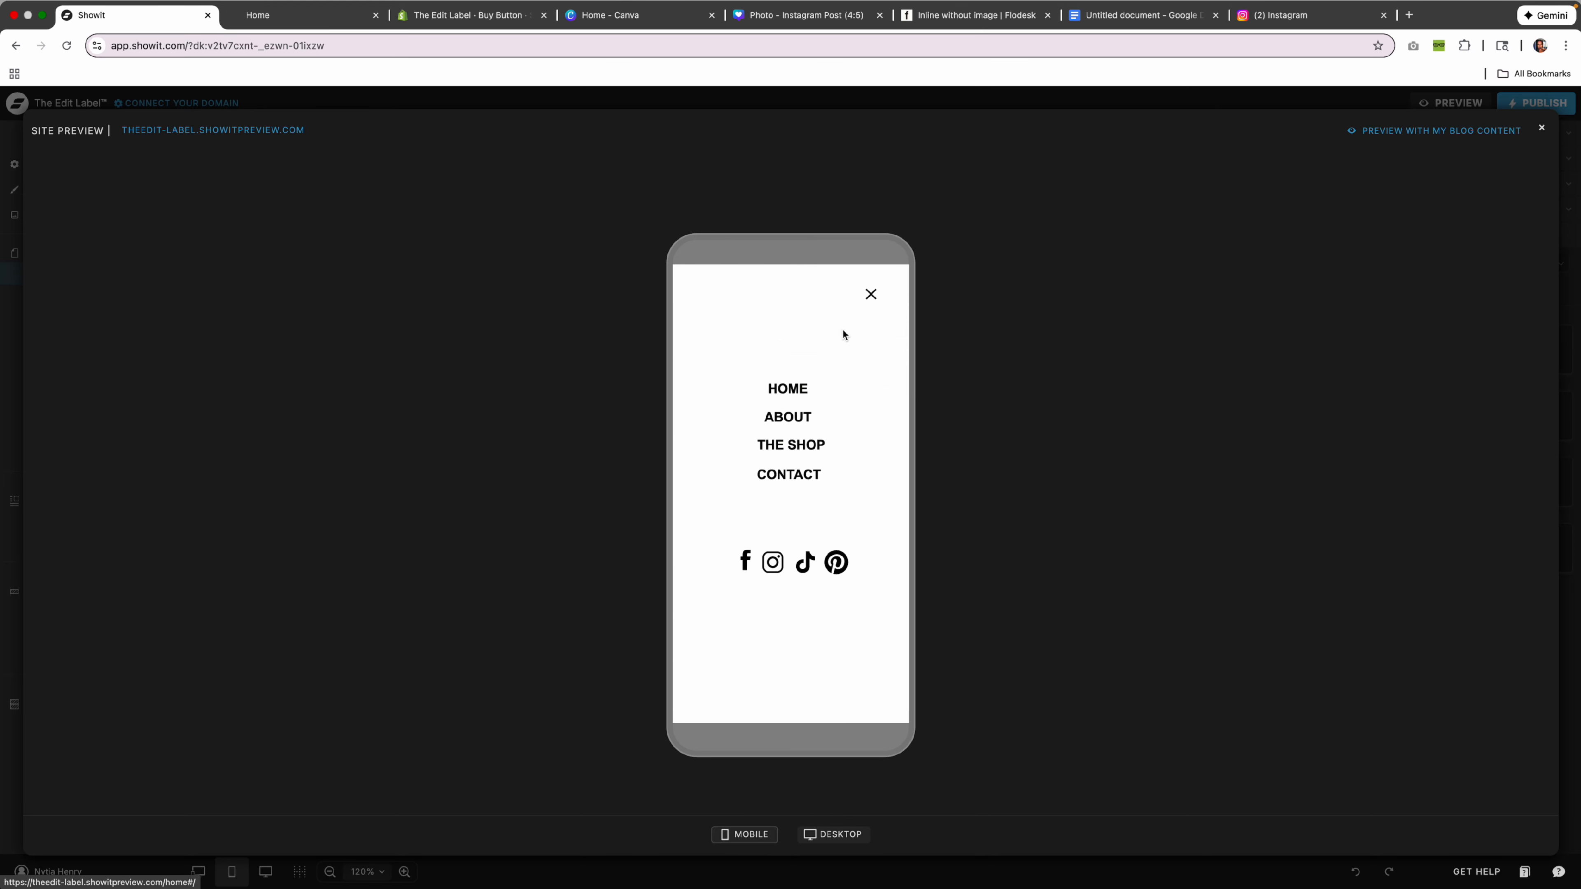
left_click(870, 294)
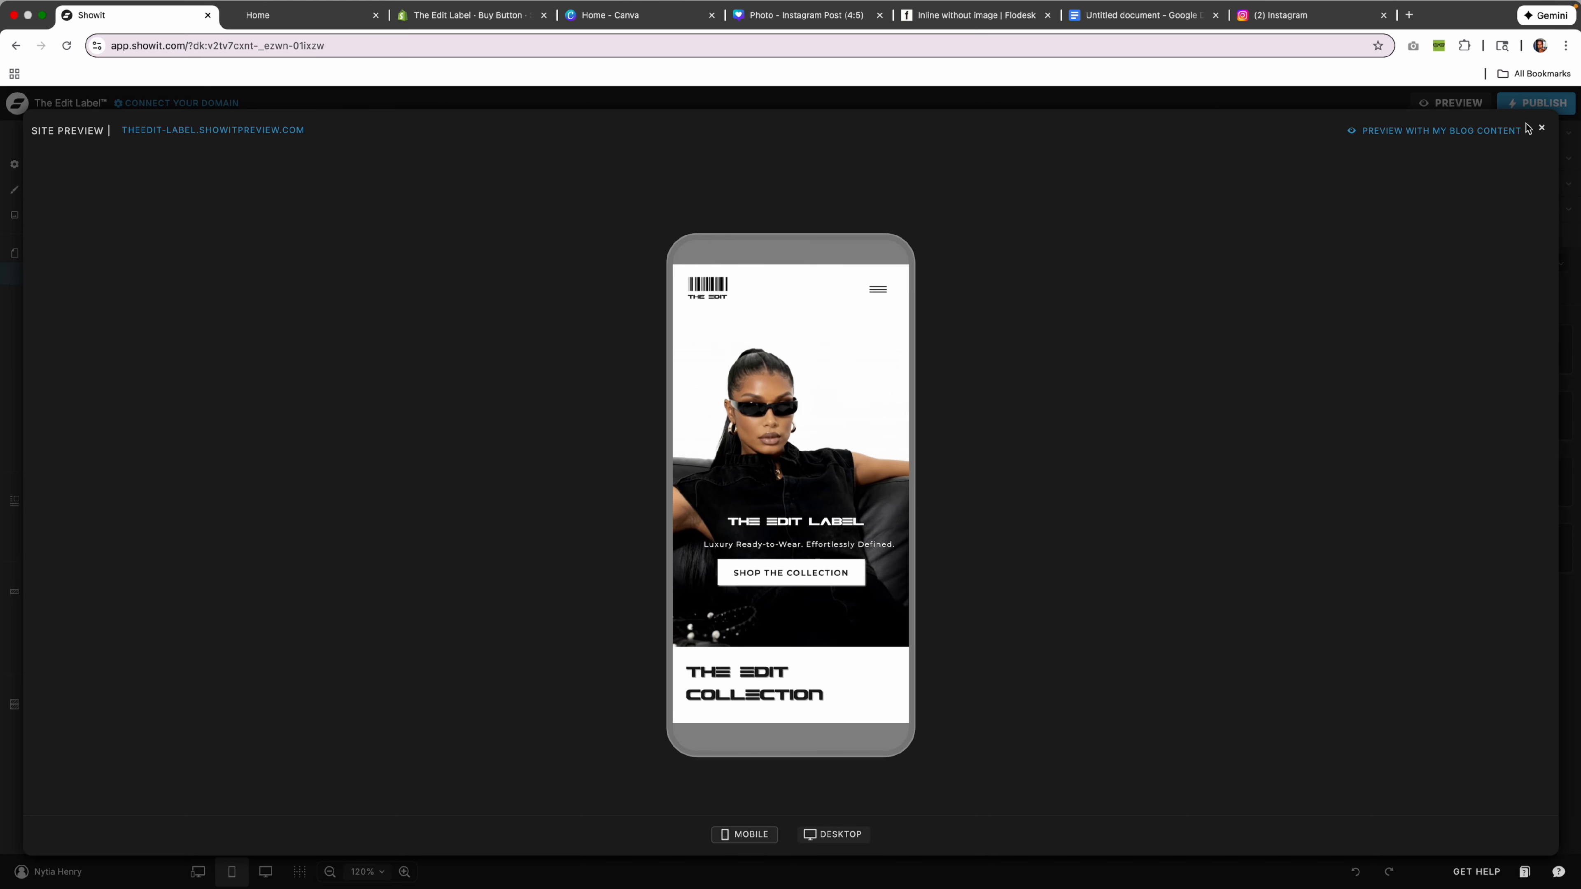
Open the Mobile Menu canvas and check where the HOME, THE SHOP and CONTACT links go.
key("Escape")
scroll(759, 589, "down", 20)
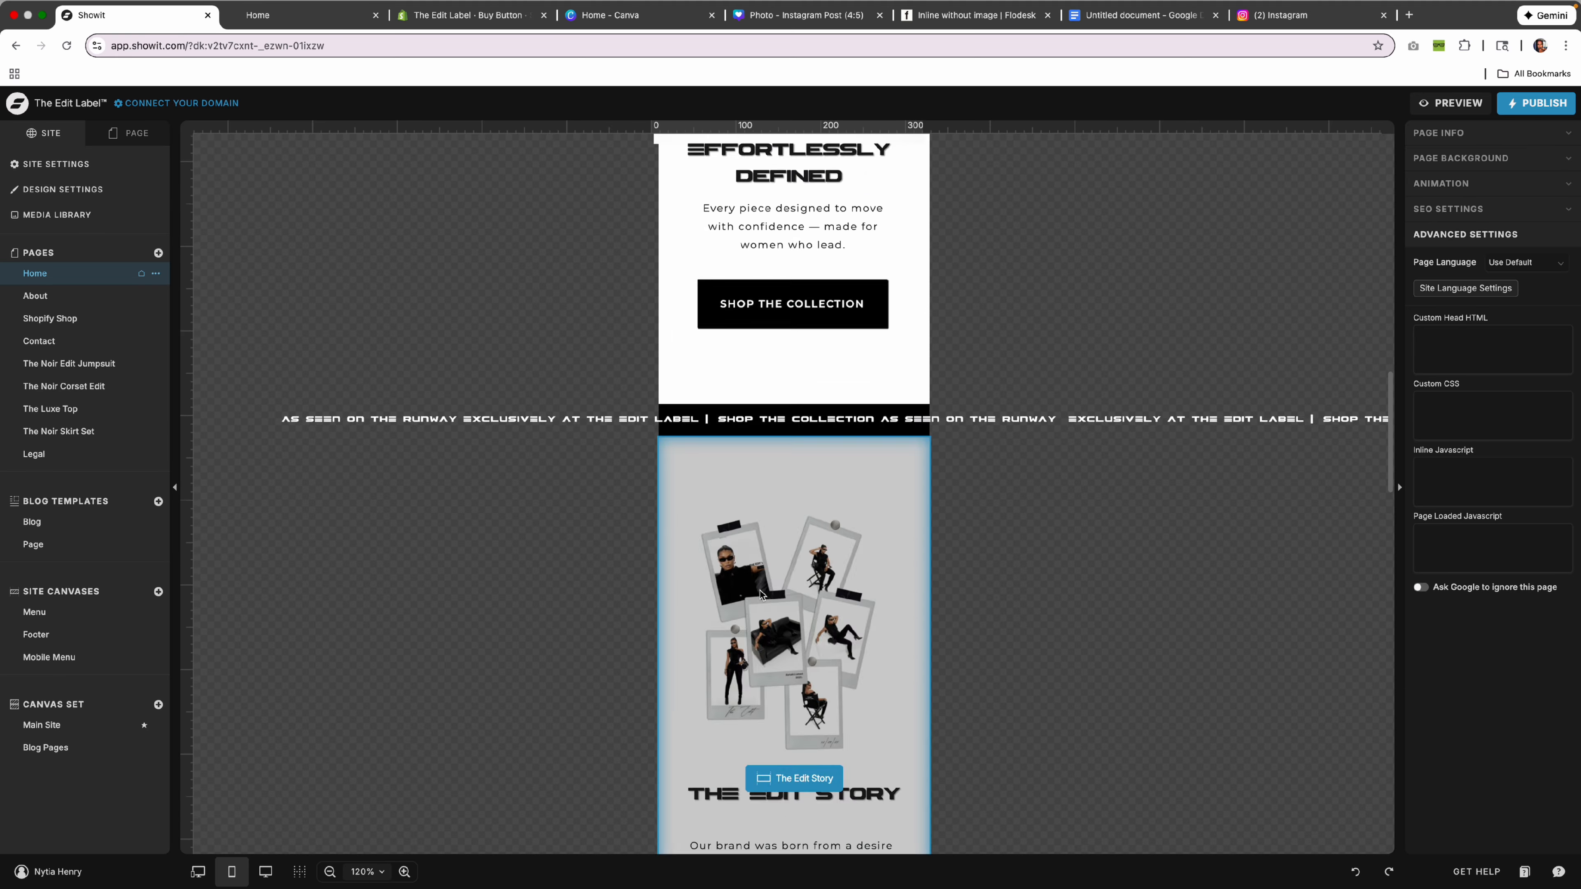
left_click(923, 591)
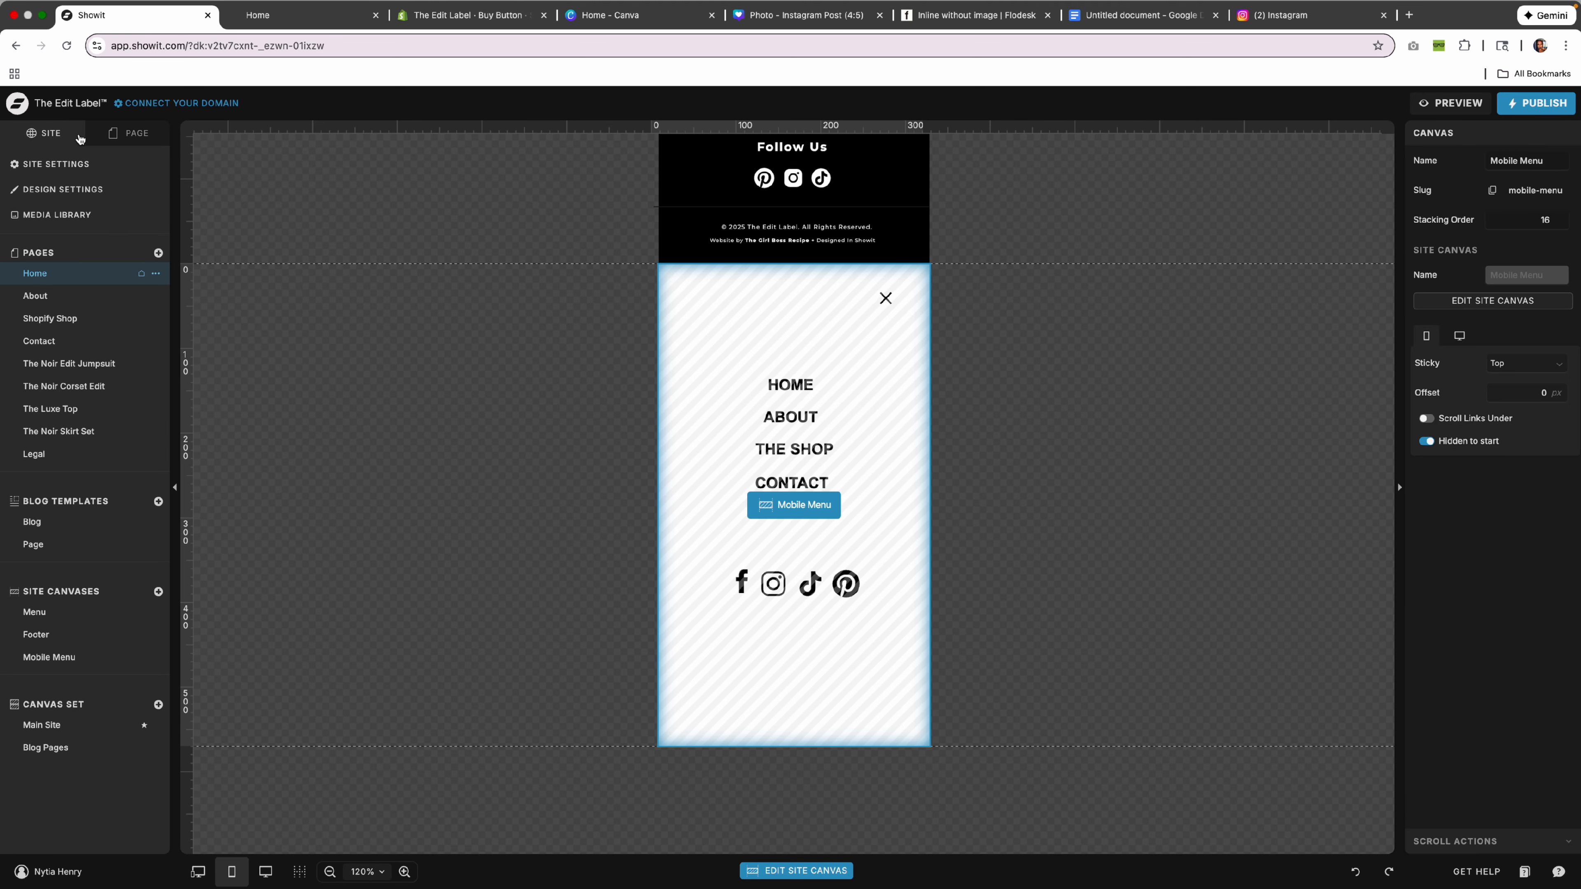
left_click(132, 144)
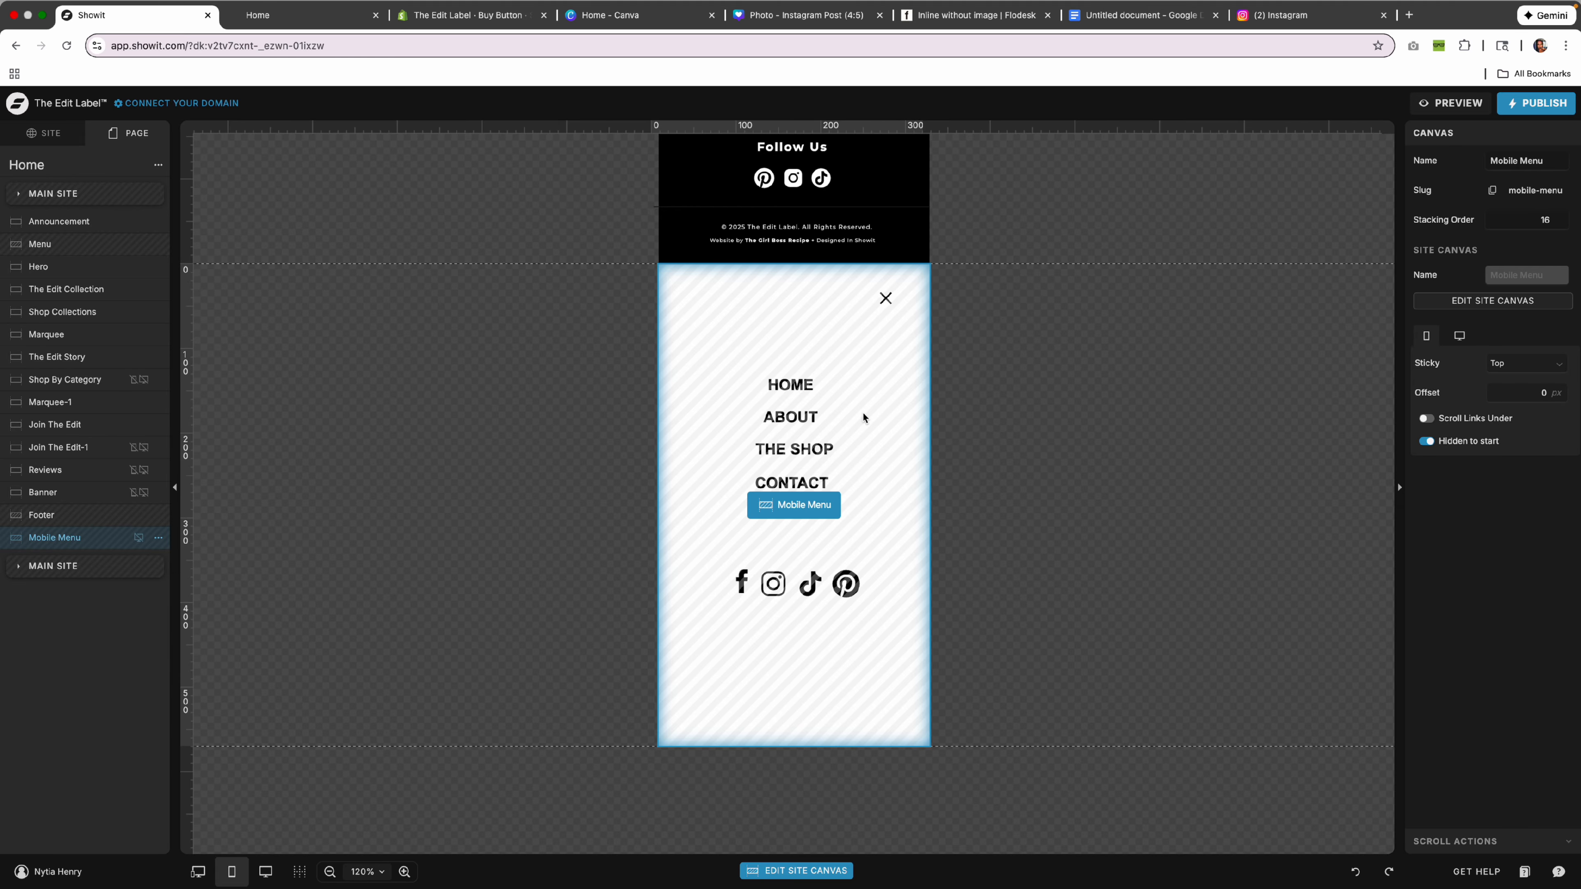
left_click(822, 502)
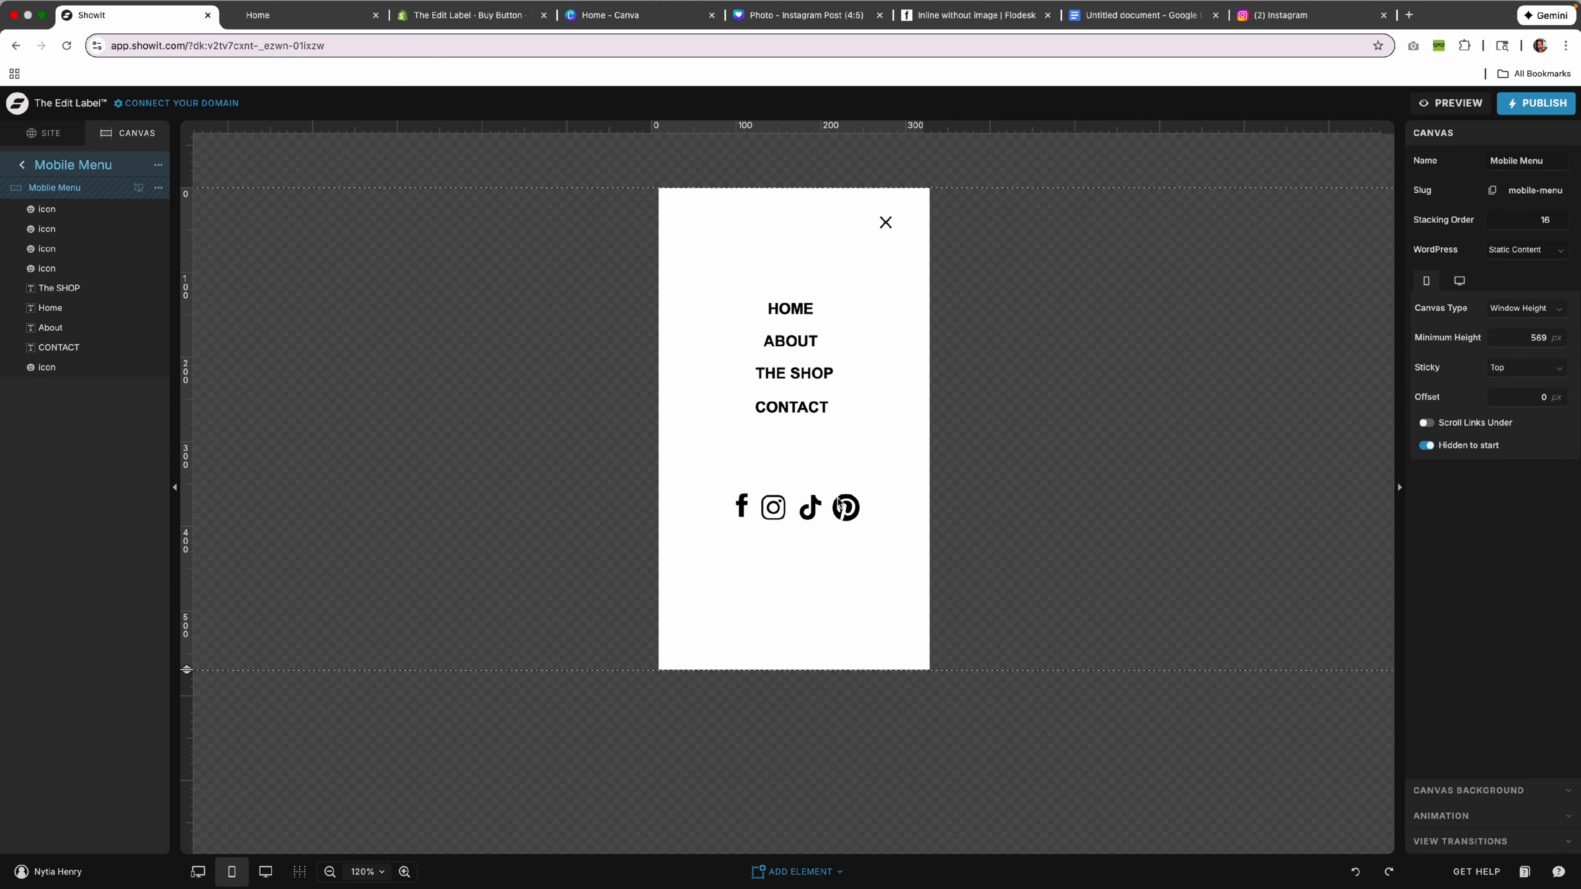
left_click(787, 308)
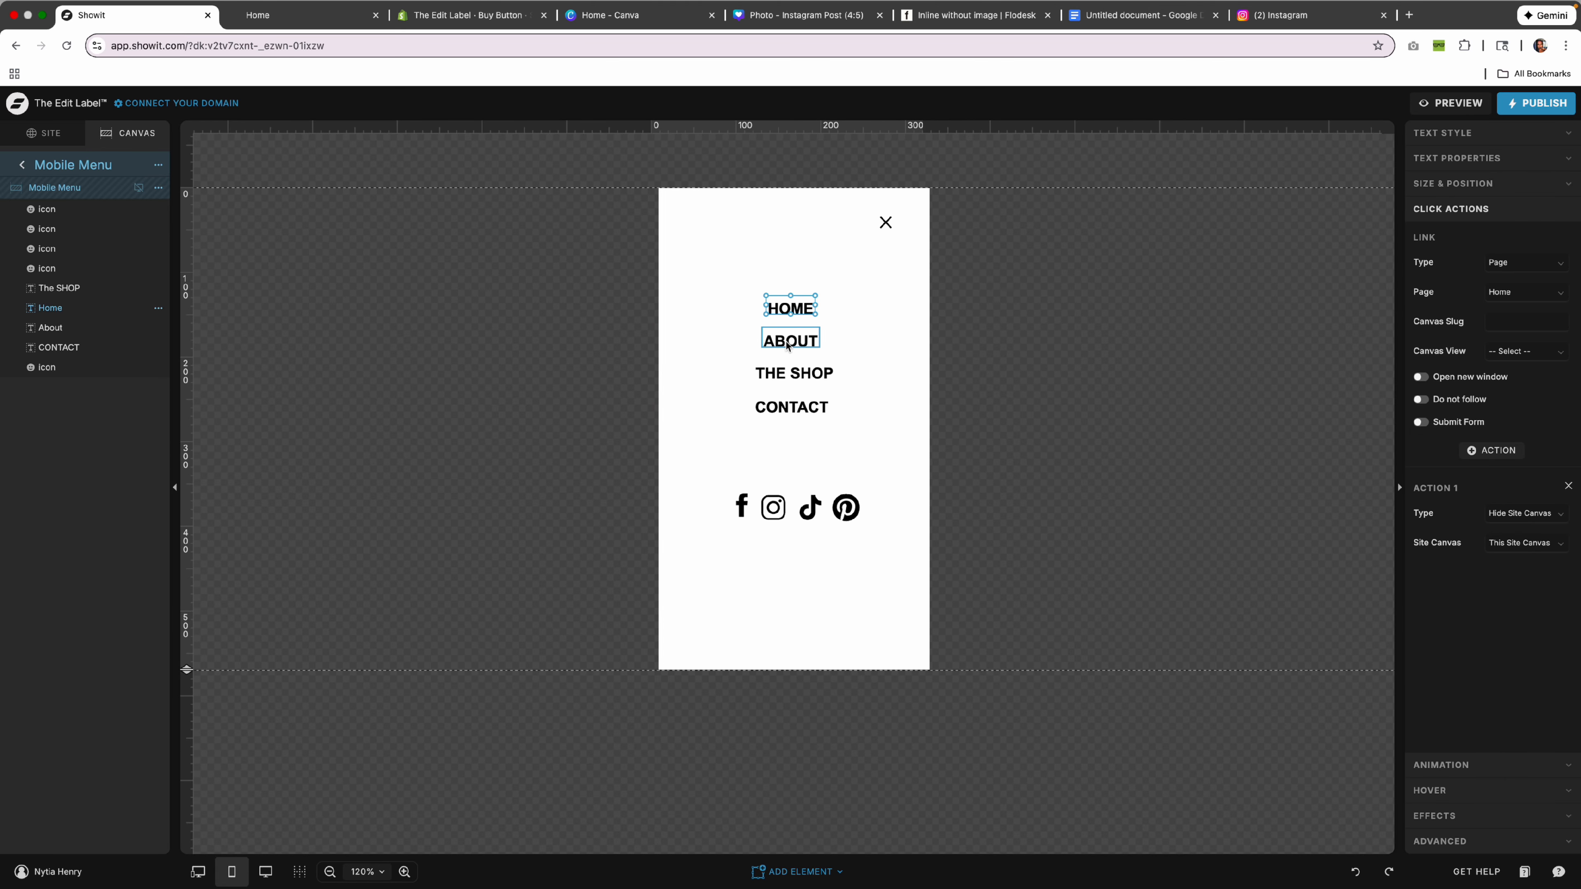
left_click(801, 374)
left_click(809, 405)
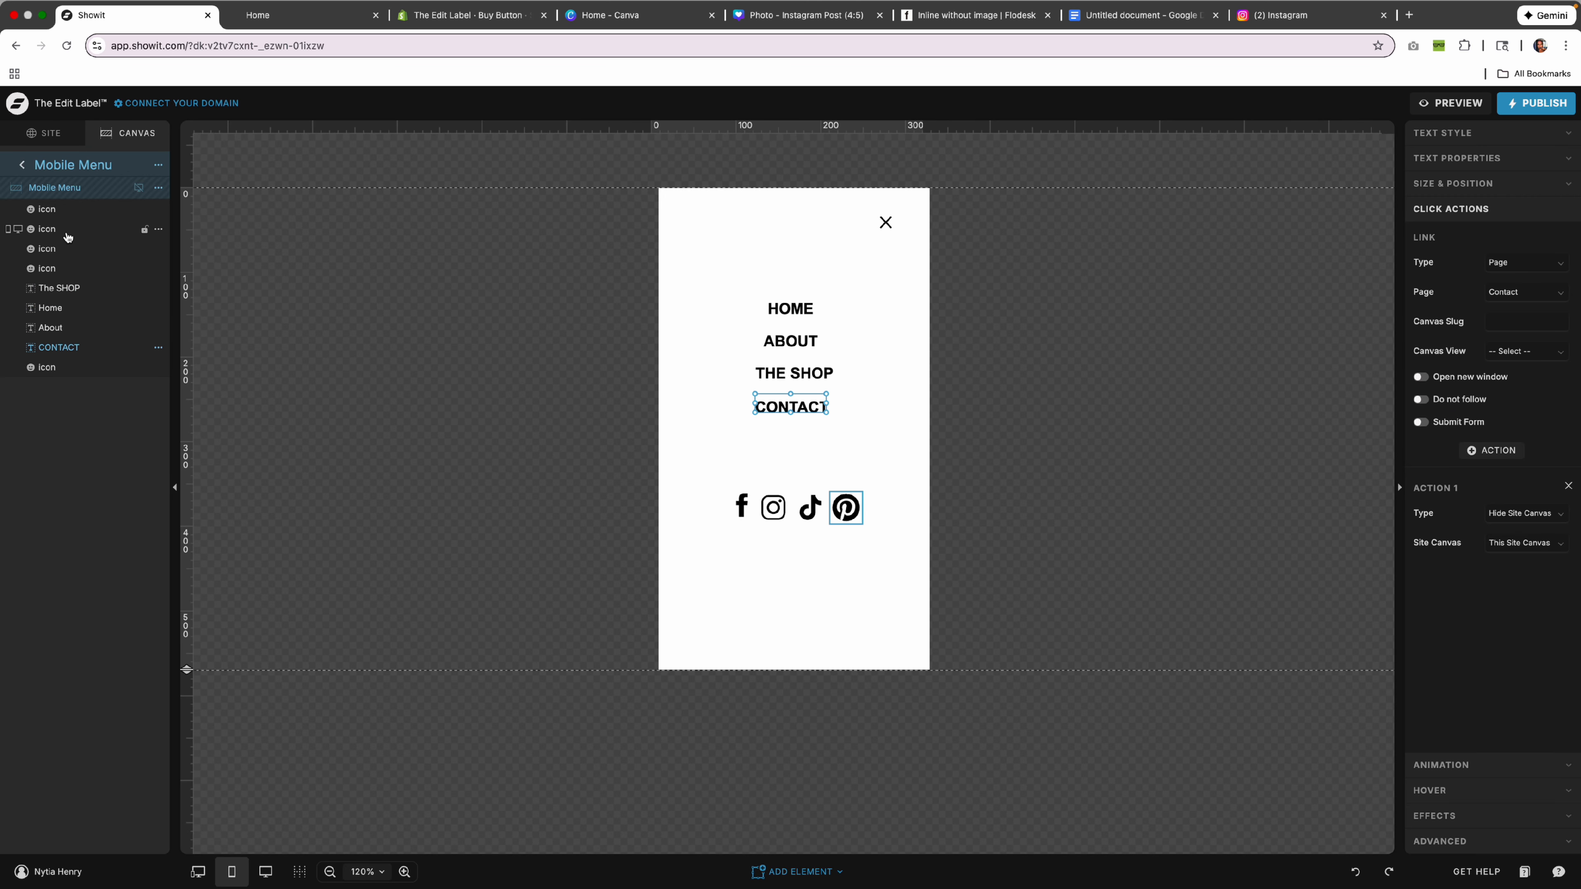
left_click(22, 164)
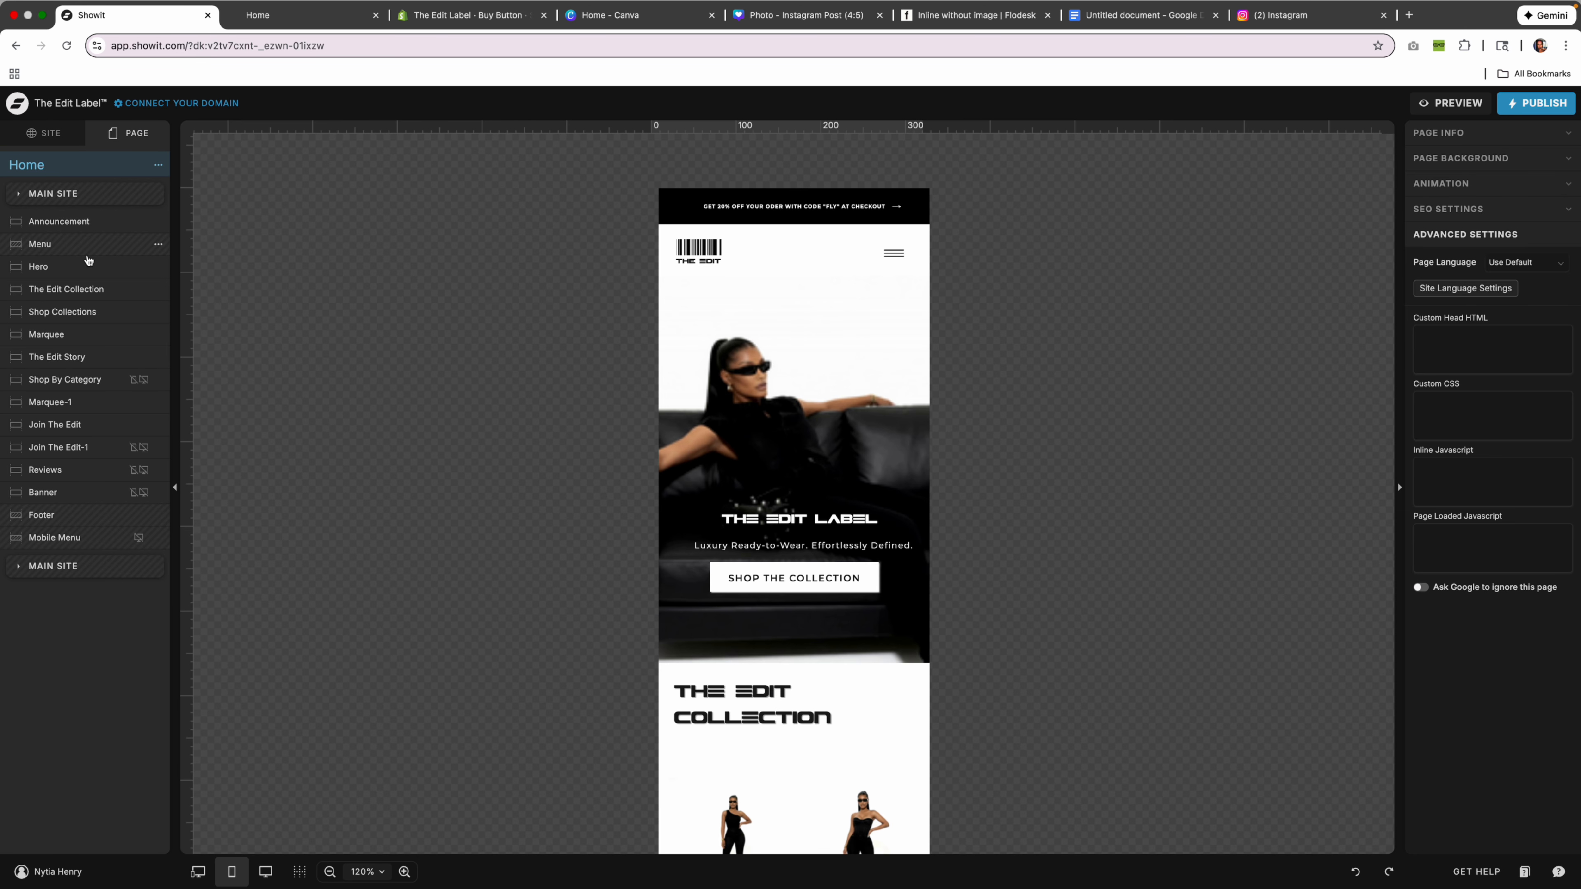
Preview the About page on mobile, open and close its slide-out menu, and close the preview.
left_click(49, 133)
left_click(74, 299)
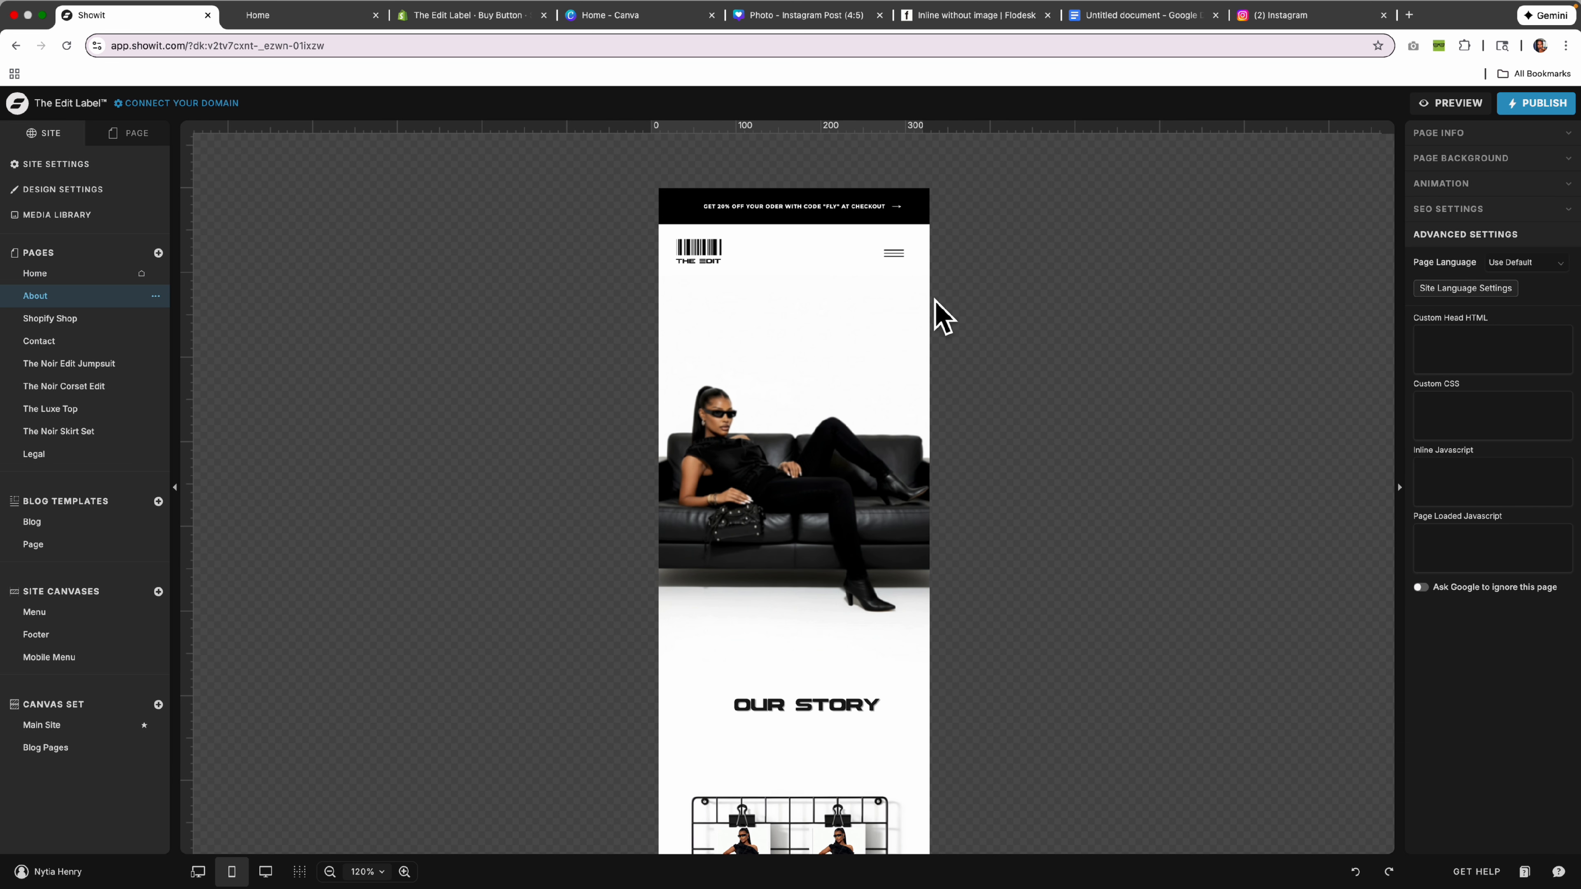
left_click(1450, 103)
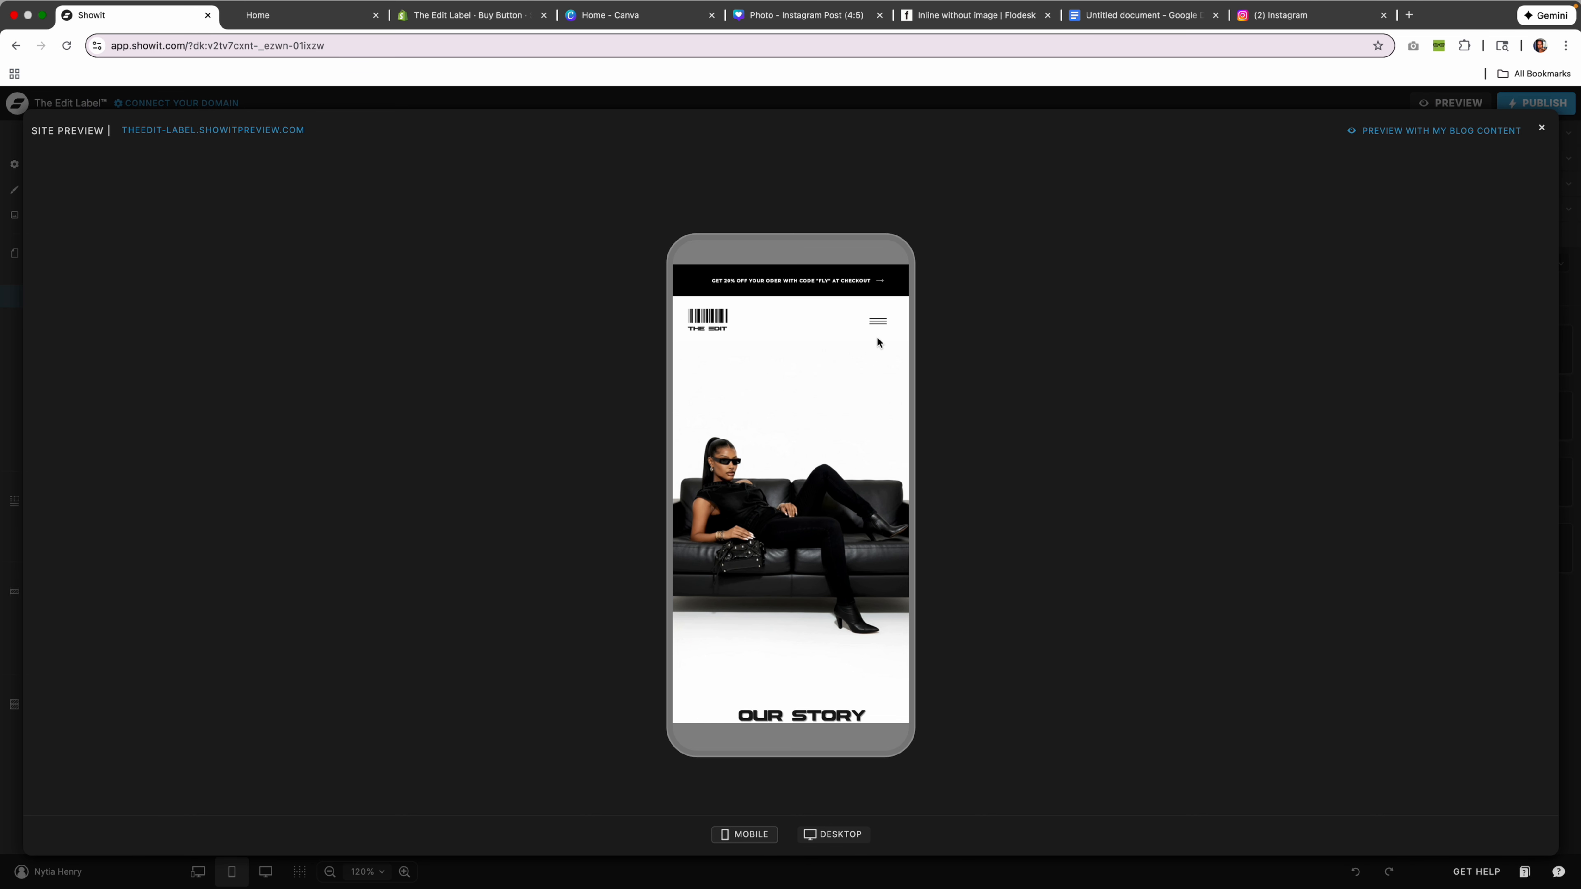
left_click(878, 321)
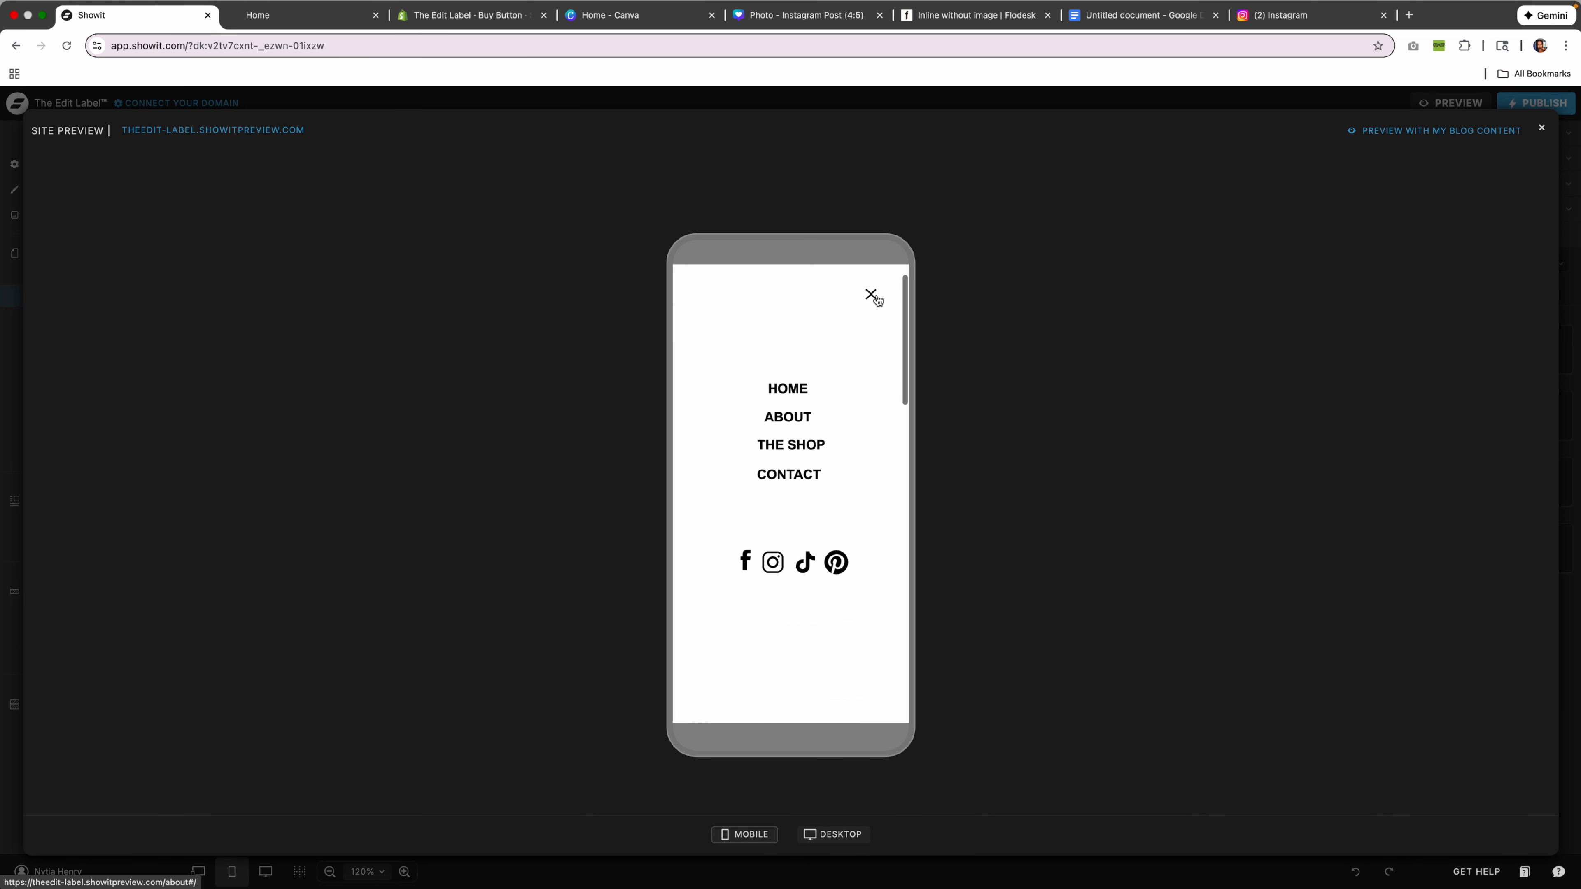
left_click(874, 297)
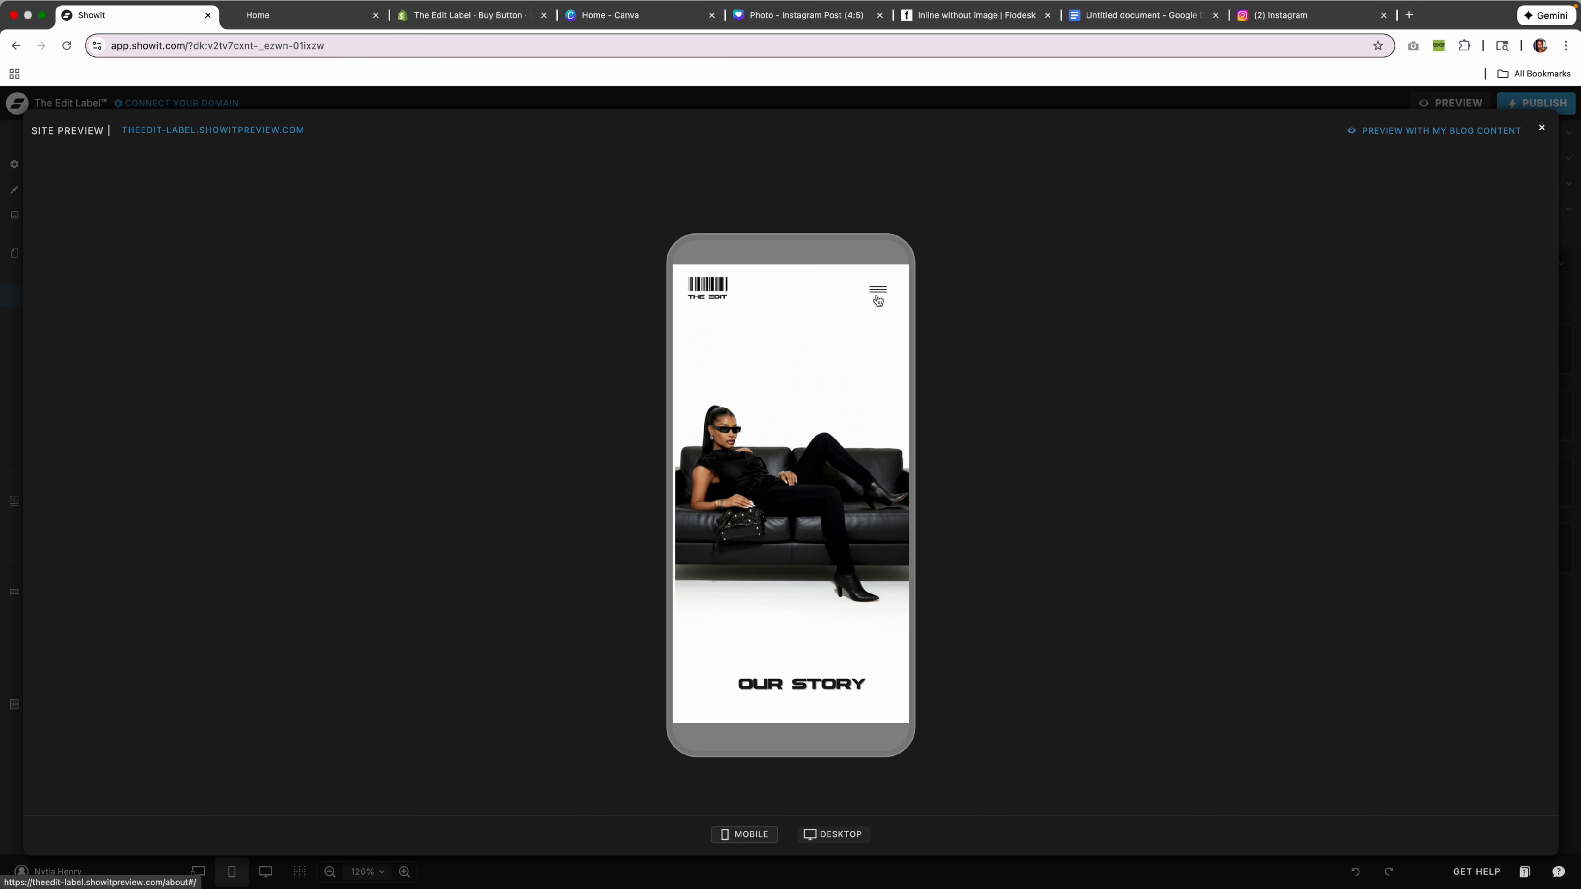
left_click(1543, 129)
Select the Instagram icon in the Mobile Menu canvas and copy the Instagram profile URL.
scroll(746, 423, "down", 15)
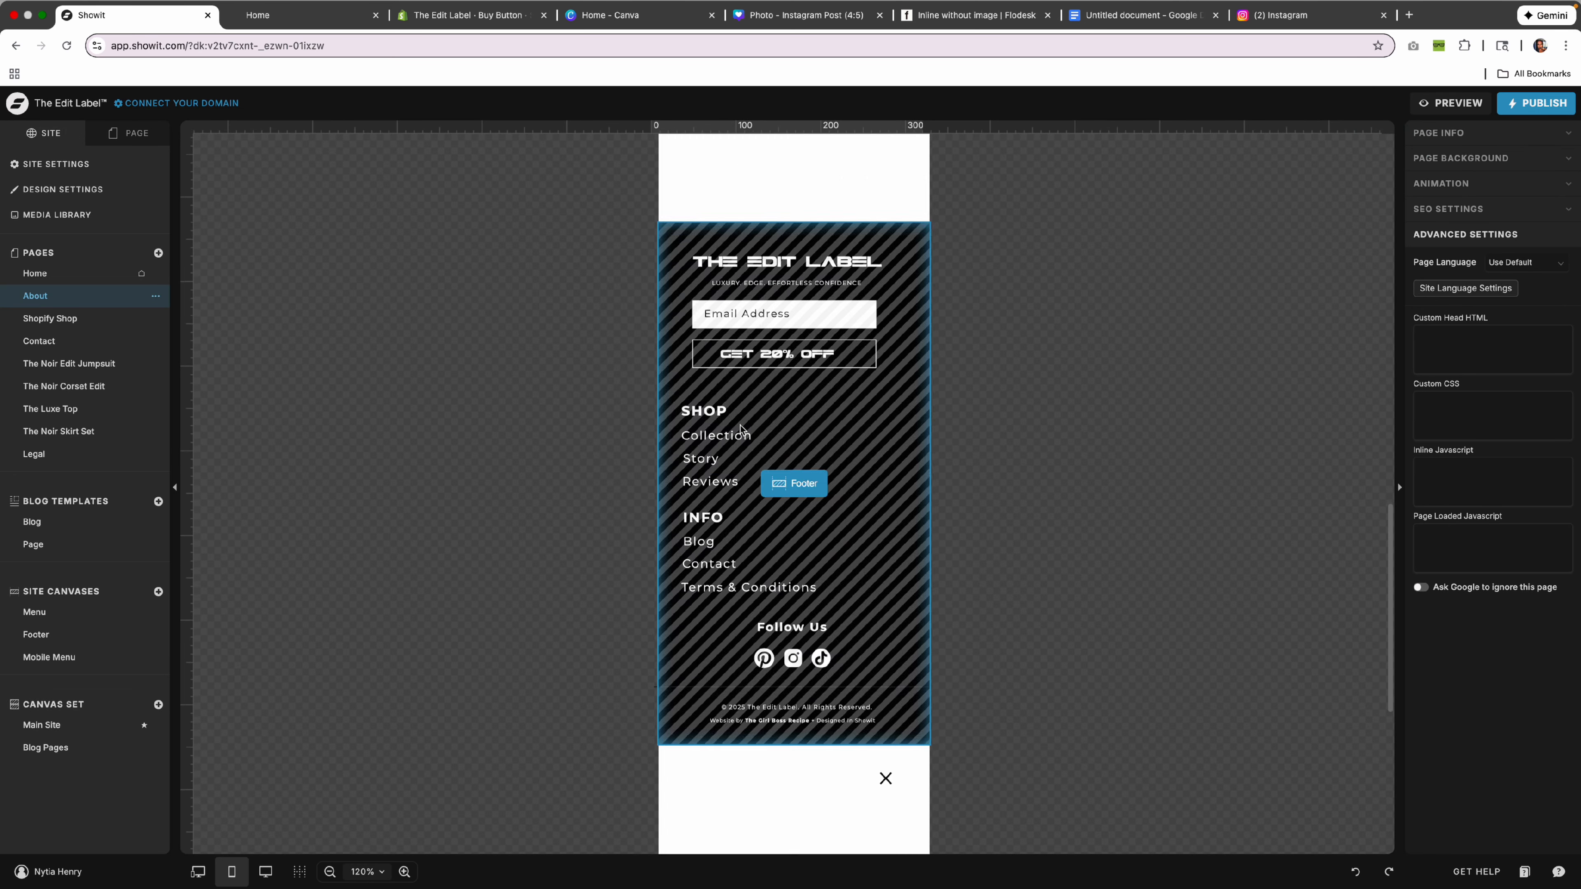
left_click(812, 505)
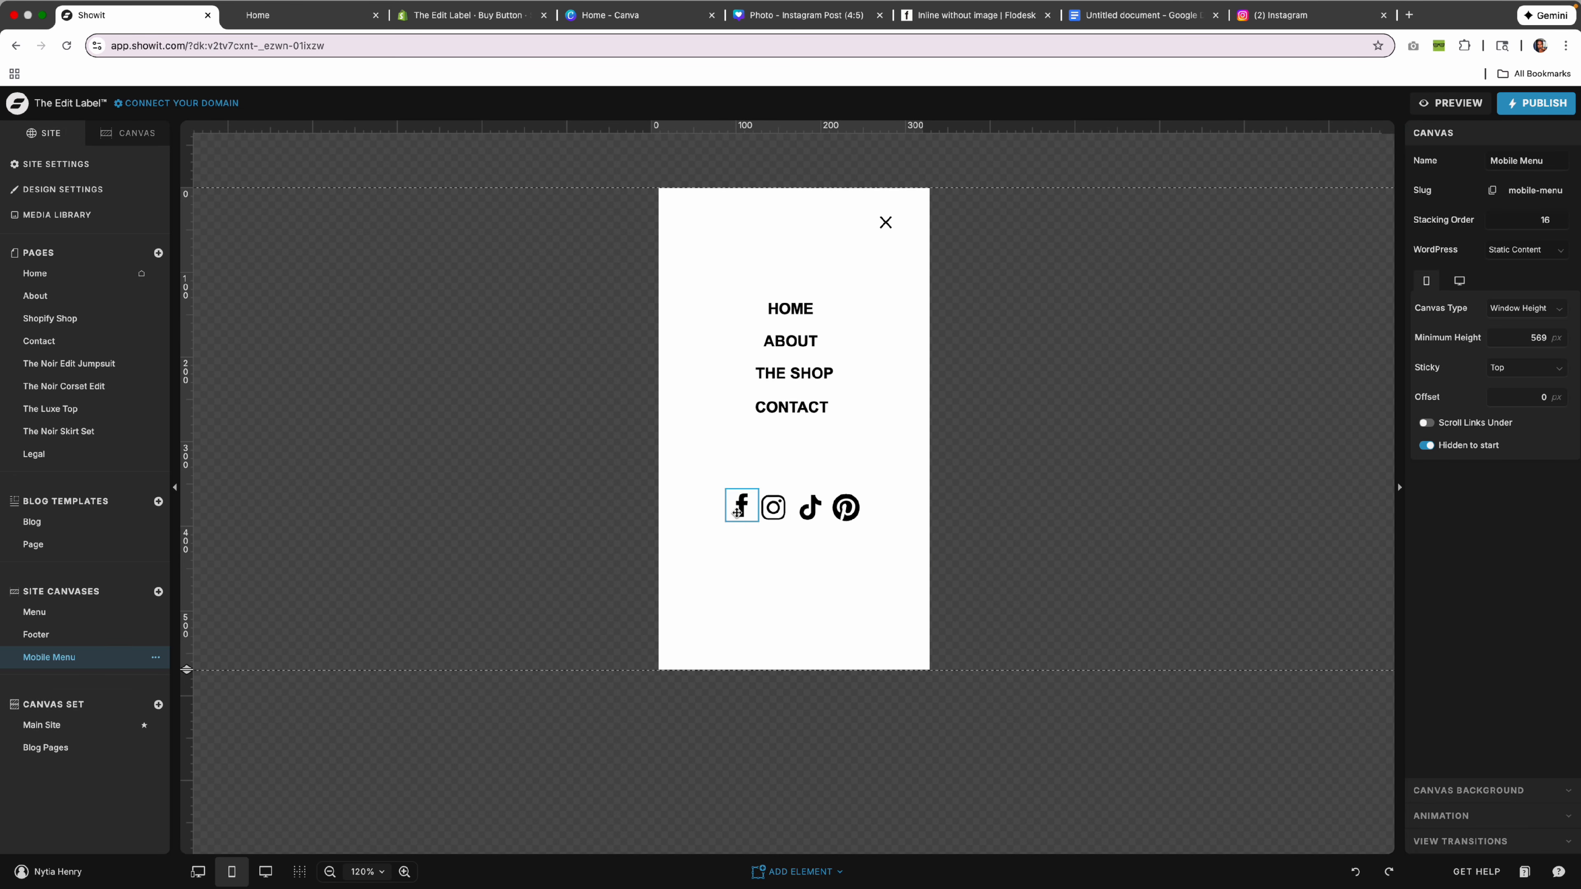
left_click(773, 507)
left_click(1281, 15)
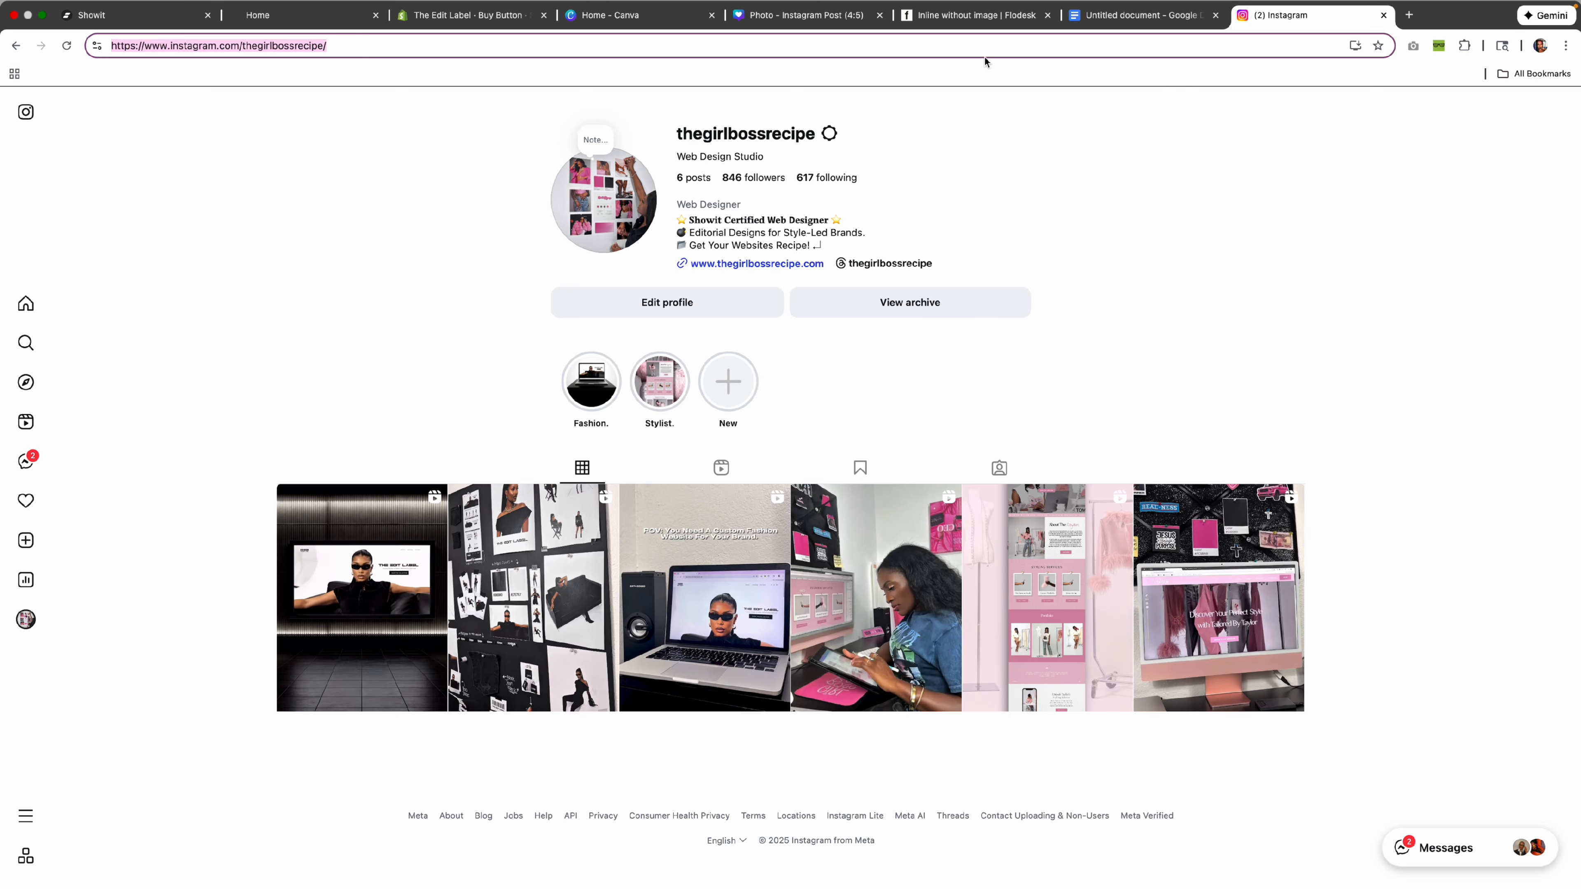
left_click(979, 45)
left_click_drag(1044, 53, 121, 52)
left_click(167, 19)
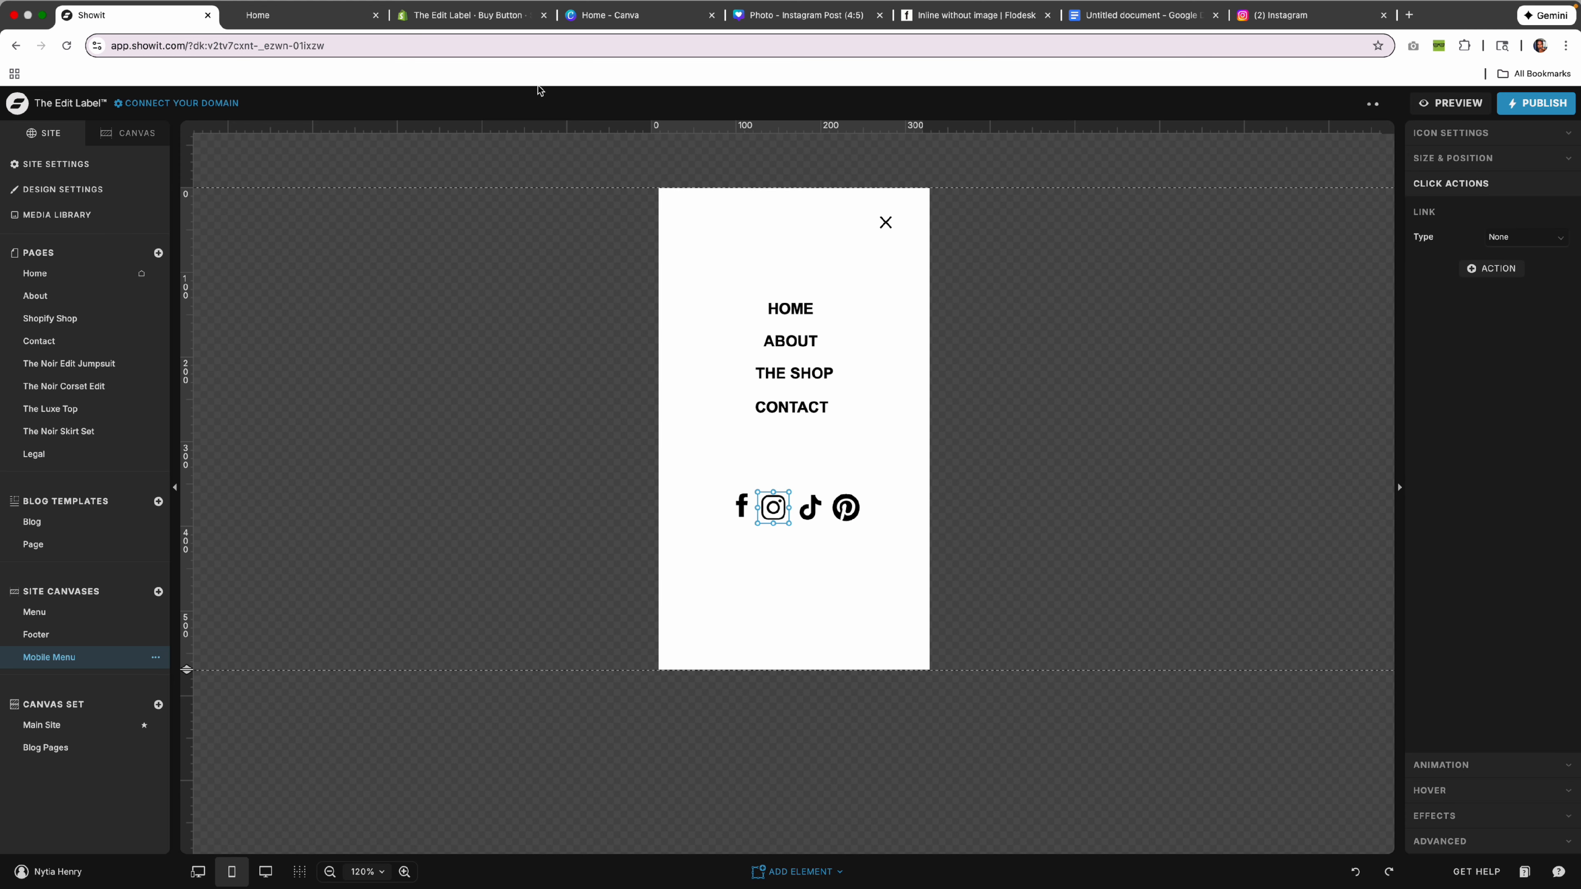
Set the icon's link type to URL with the pasted Instagram profile address, then return Home.
left_click(1526, 237)
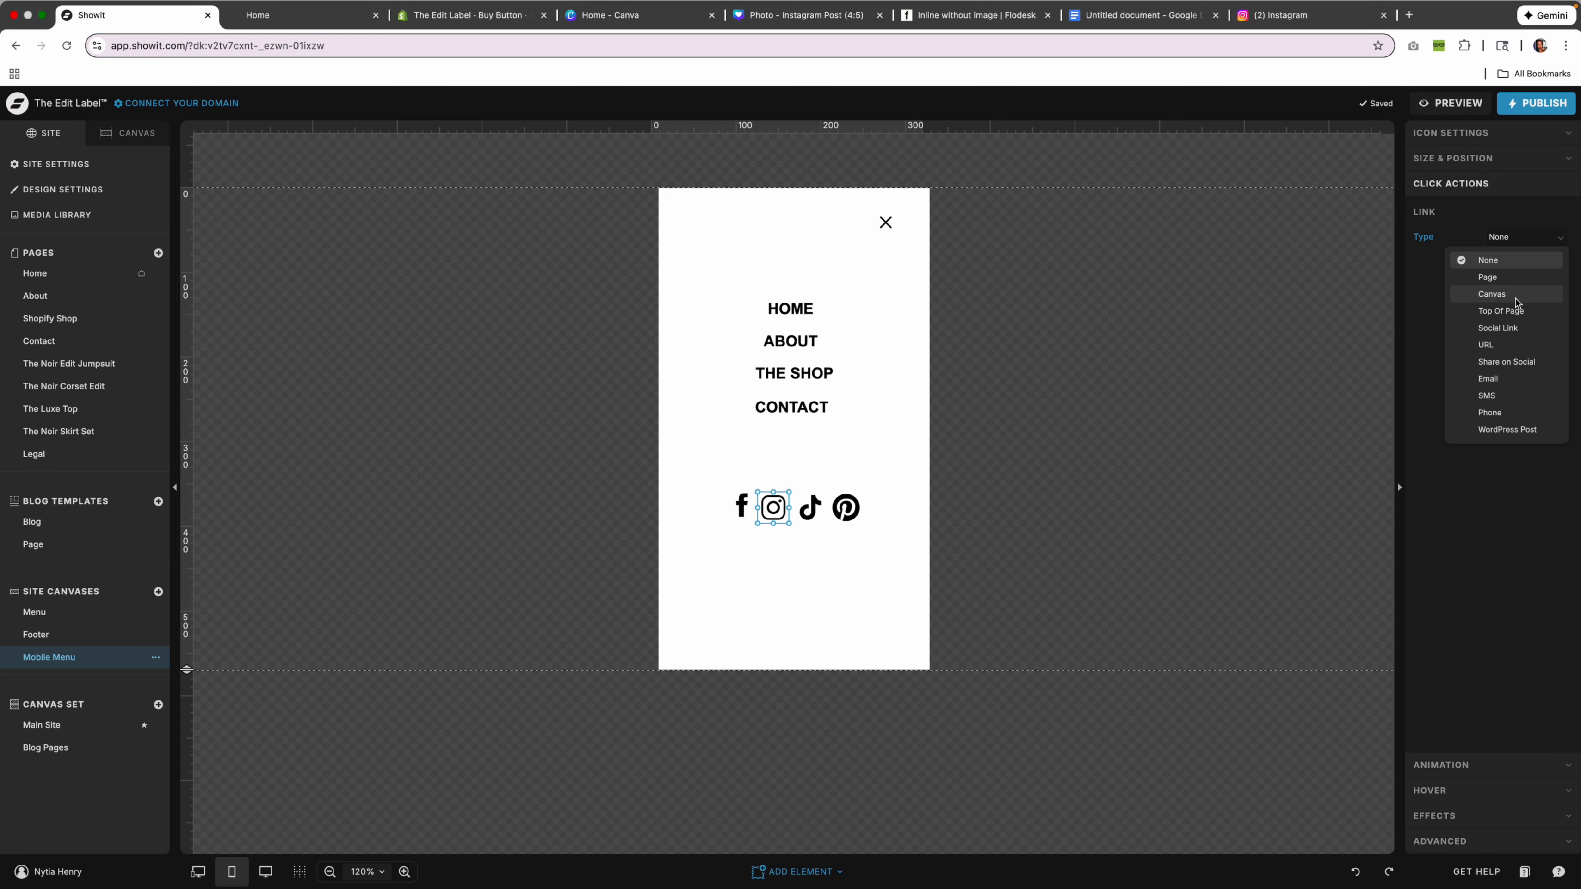
left_click(1518, 342)
left_click(1512, 268)
key("super+v")
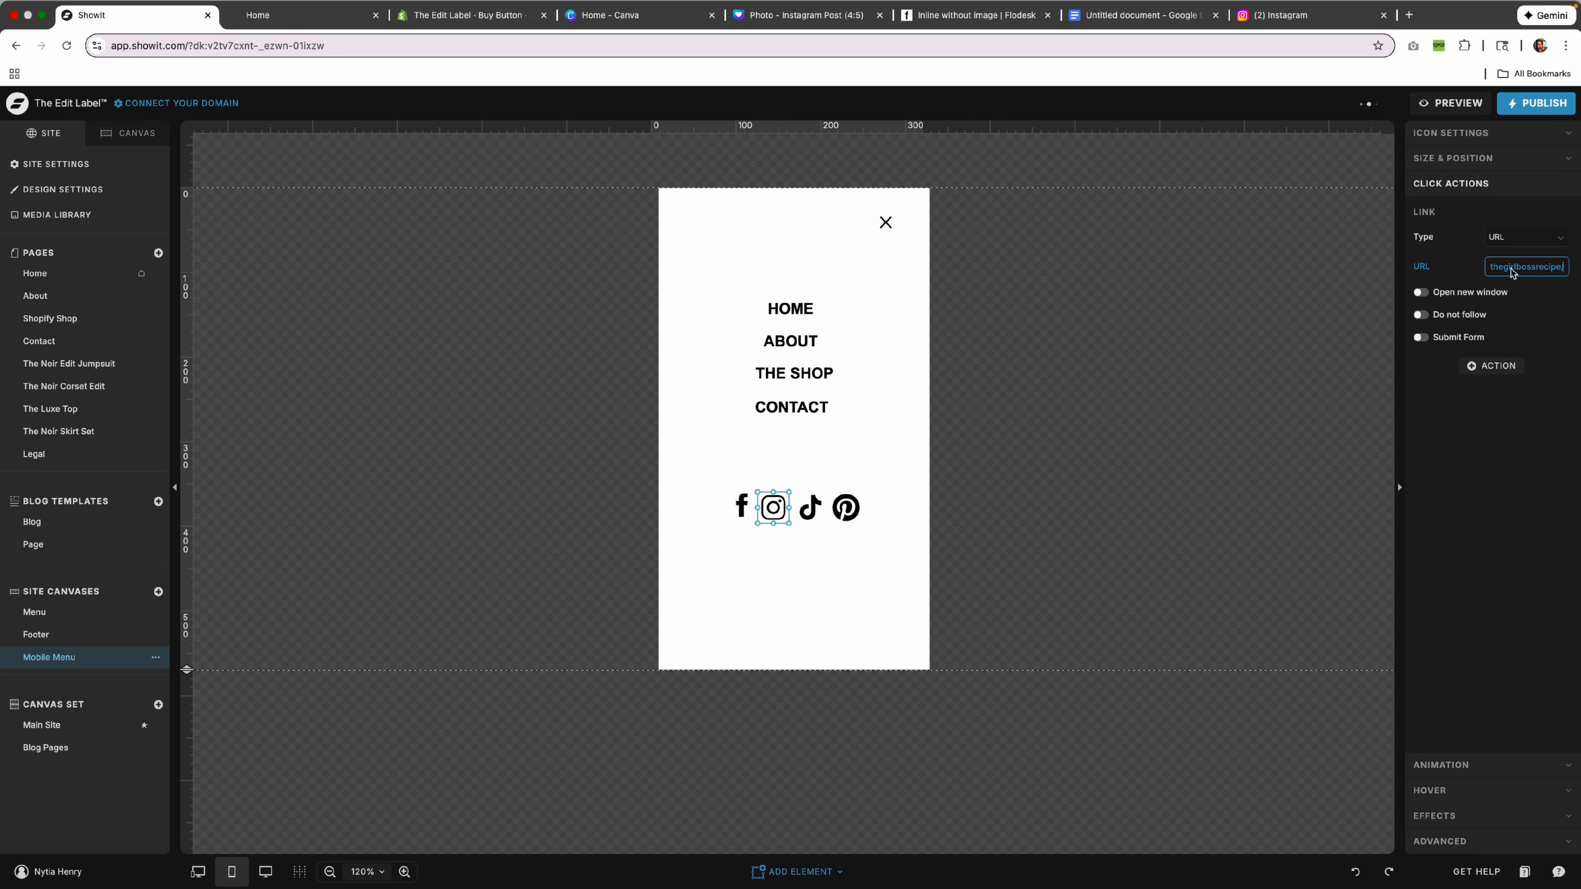
left_click(1547, 386)
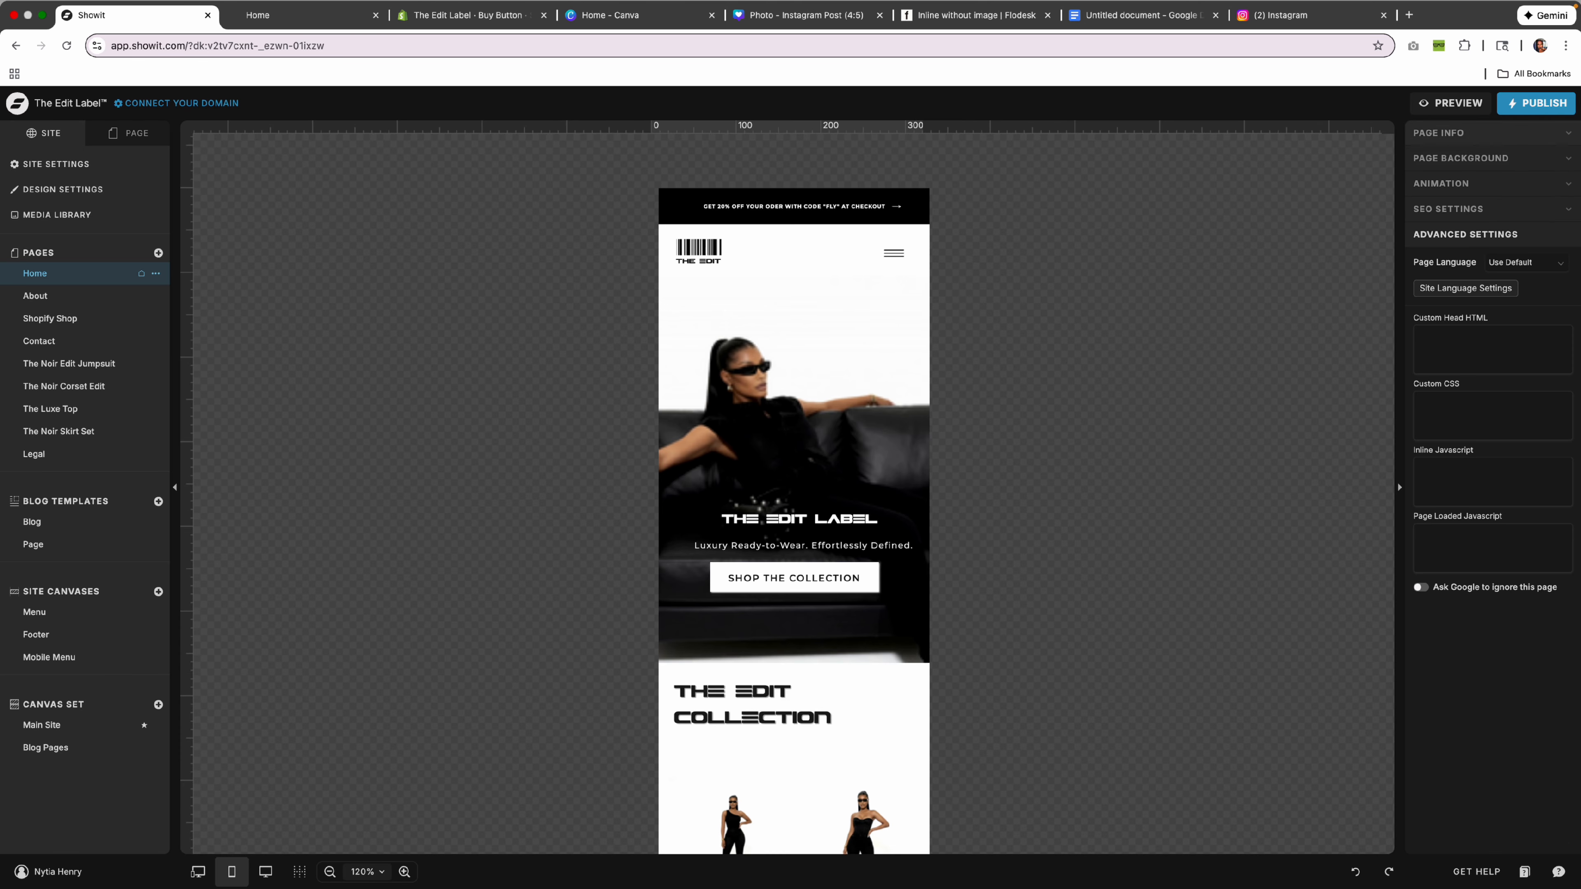
left_click(1535, 103)
Publish the site and select the Home page's Hero canvas in desktop view.
left_click(958, 351)
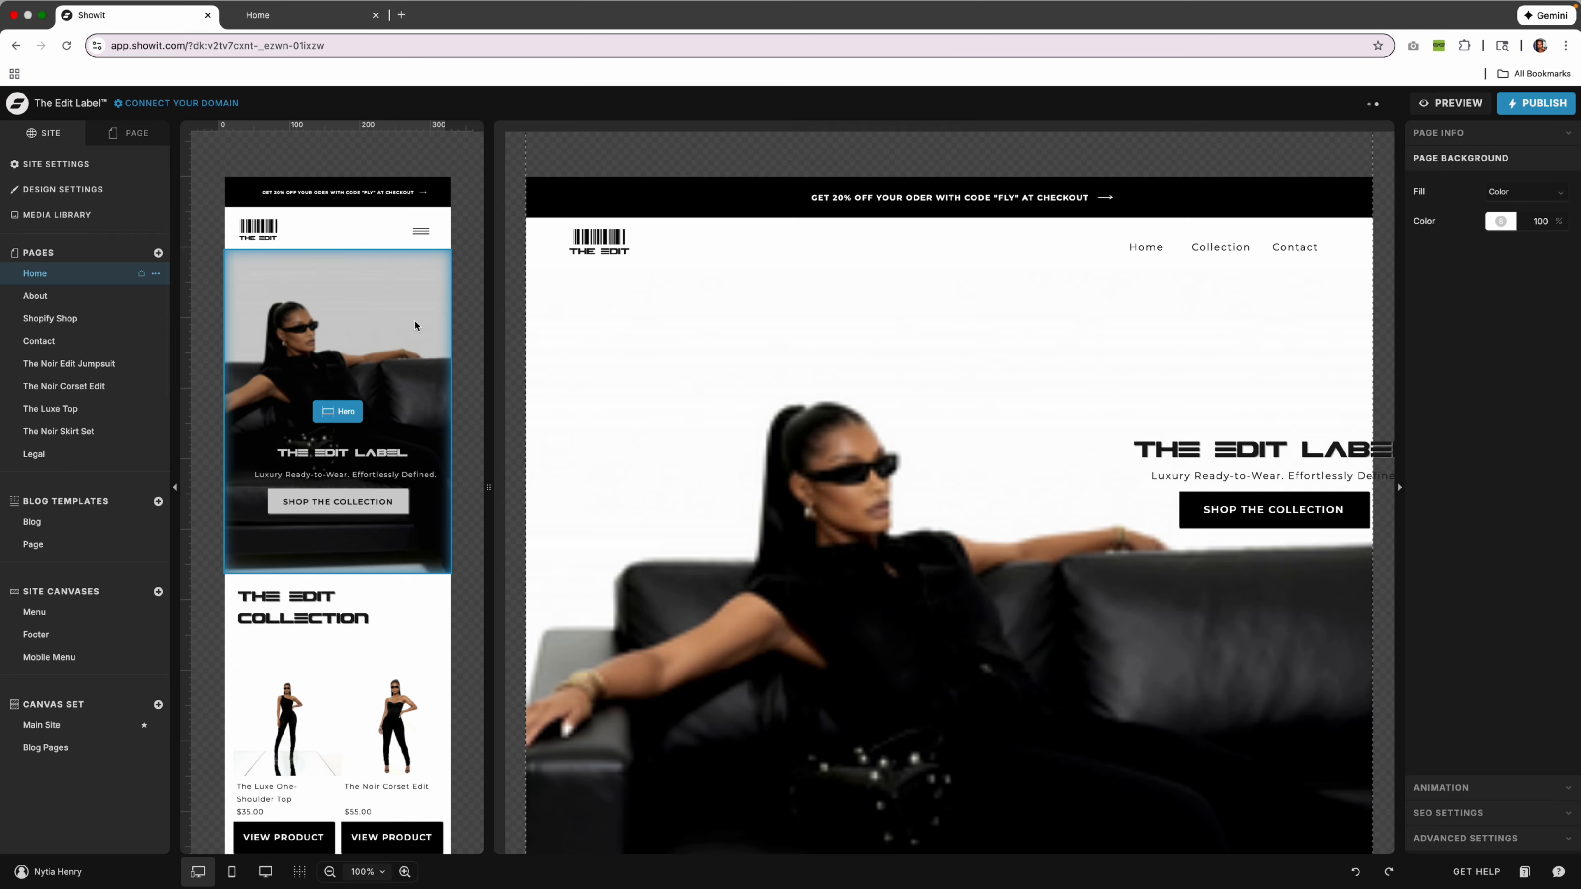
left_click(415, 323)
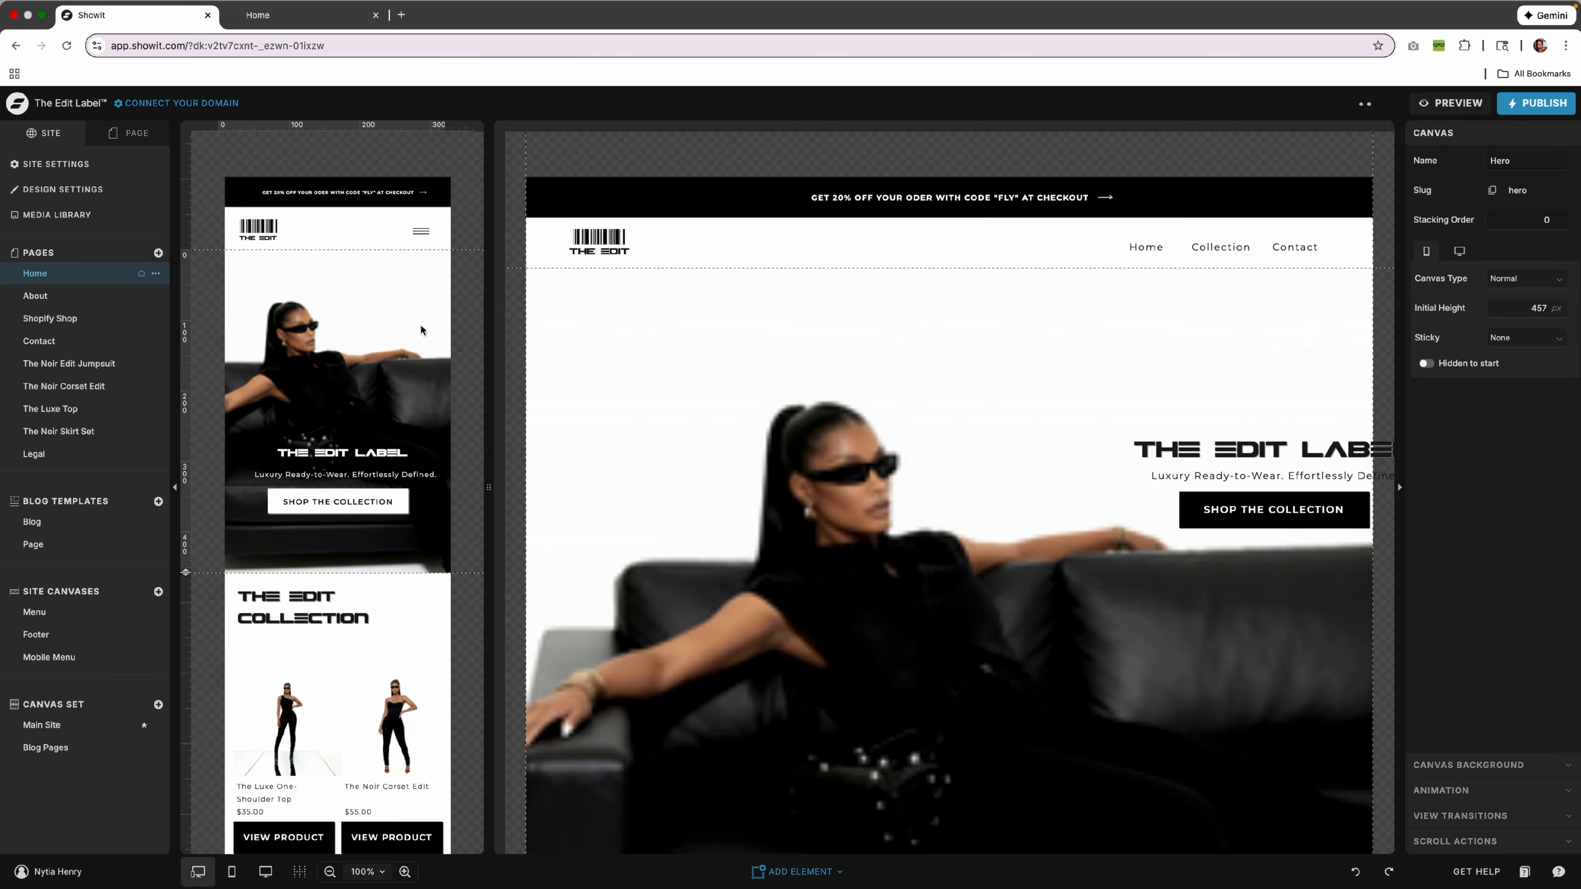
scroll(687, 376, "down", 3)
left_click(675, 316)
scroll(675, 316, "right", 3)
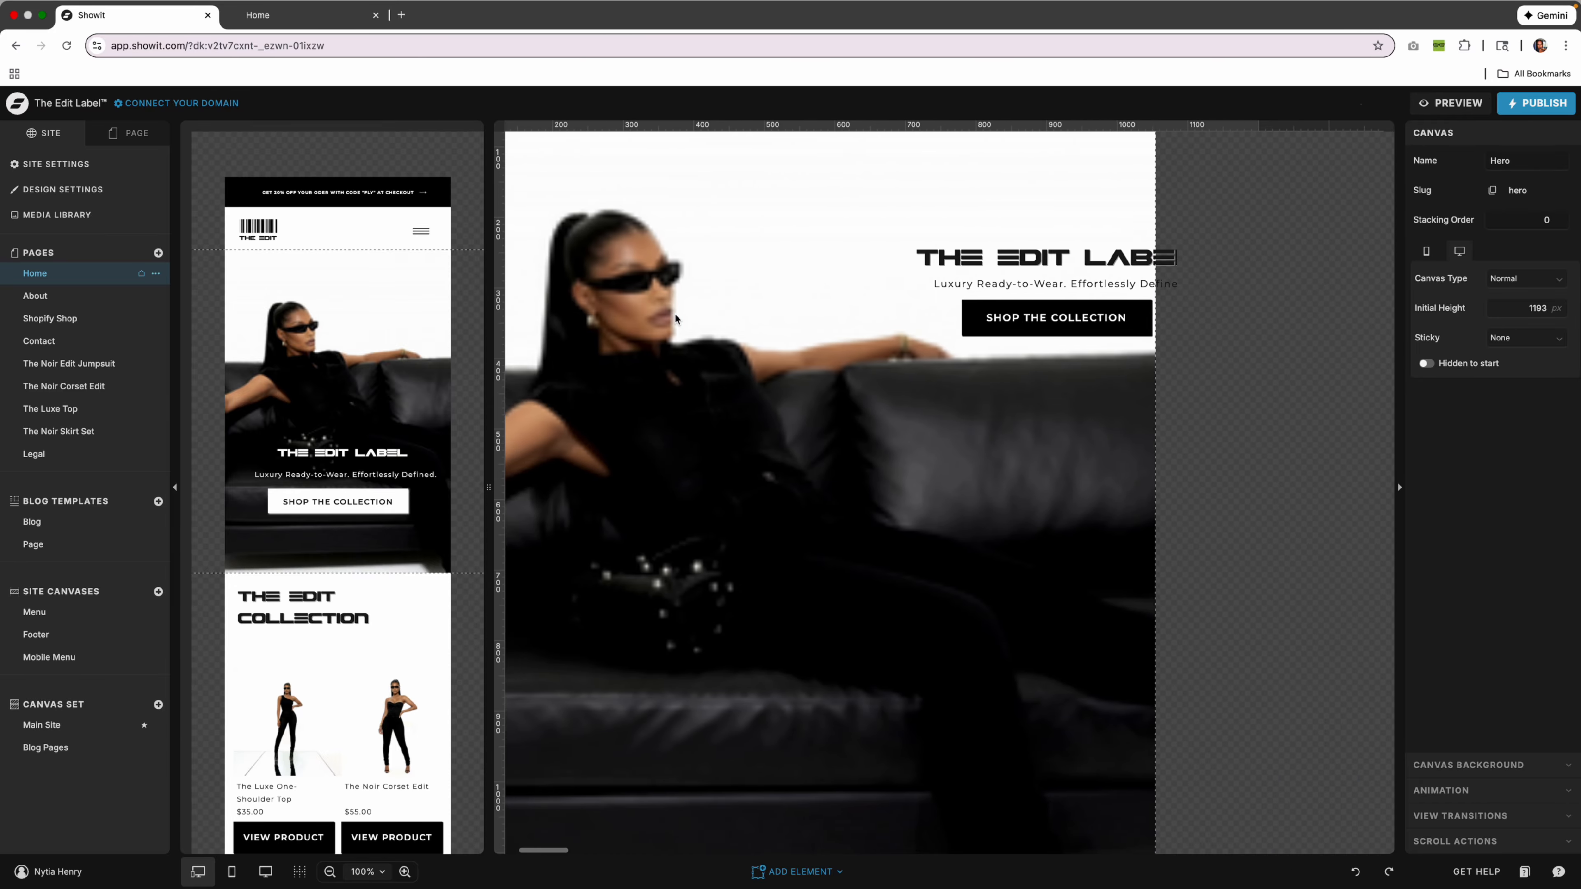
scroll(675, 318, "left", 3)
scroll(675, 318, "up", 5)
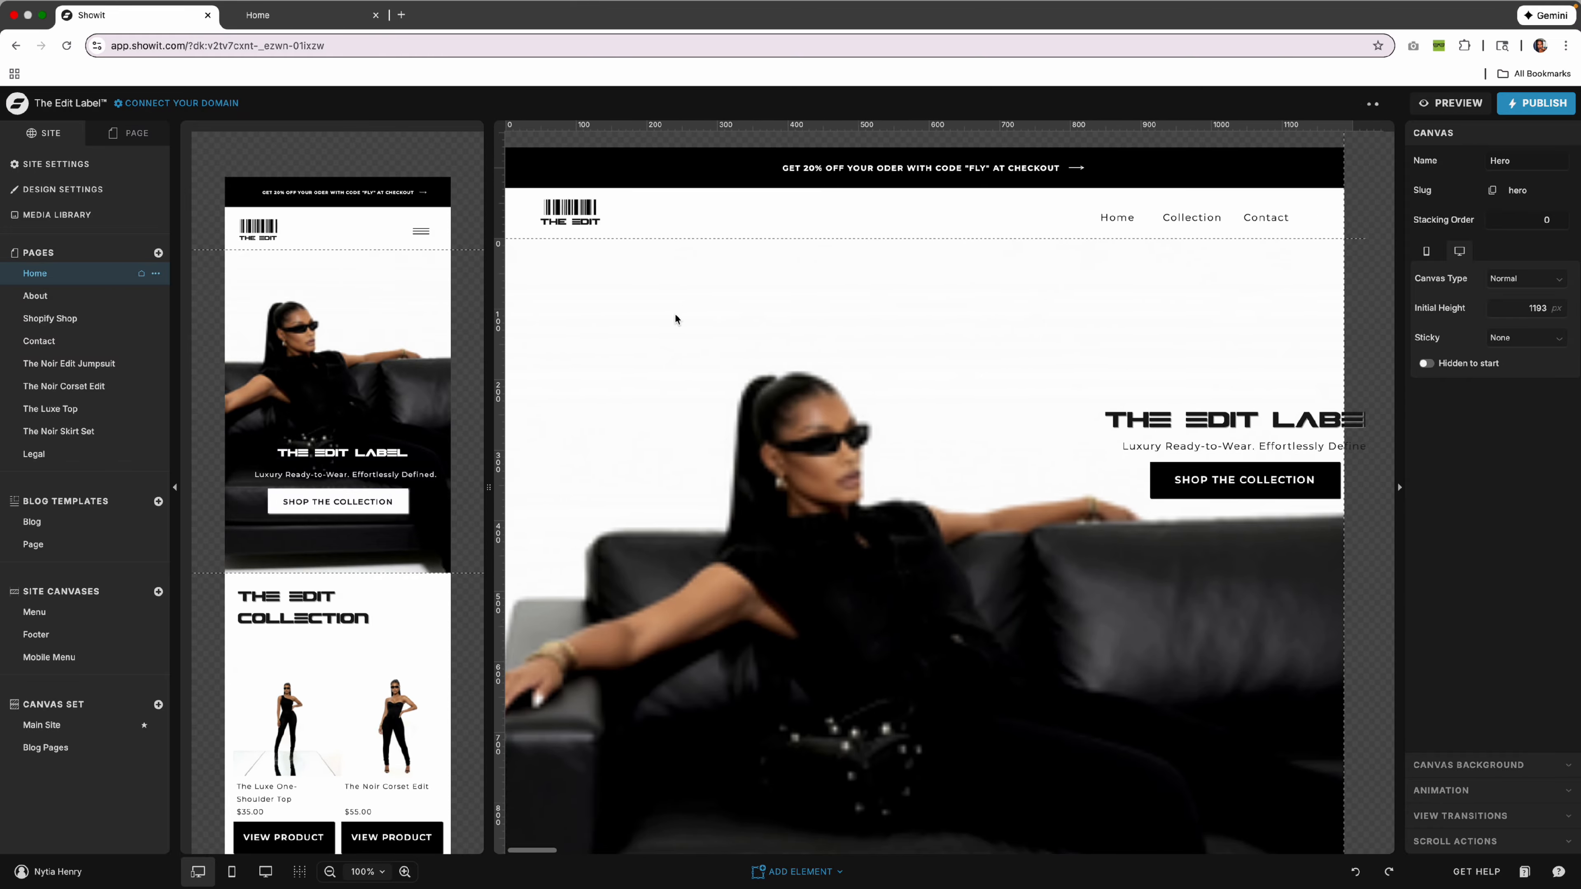
scroll(675, 318, "right", 3)
scroll(567, 361, "left", 3)
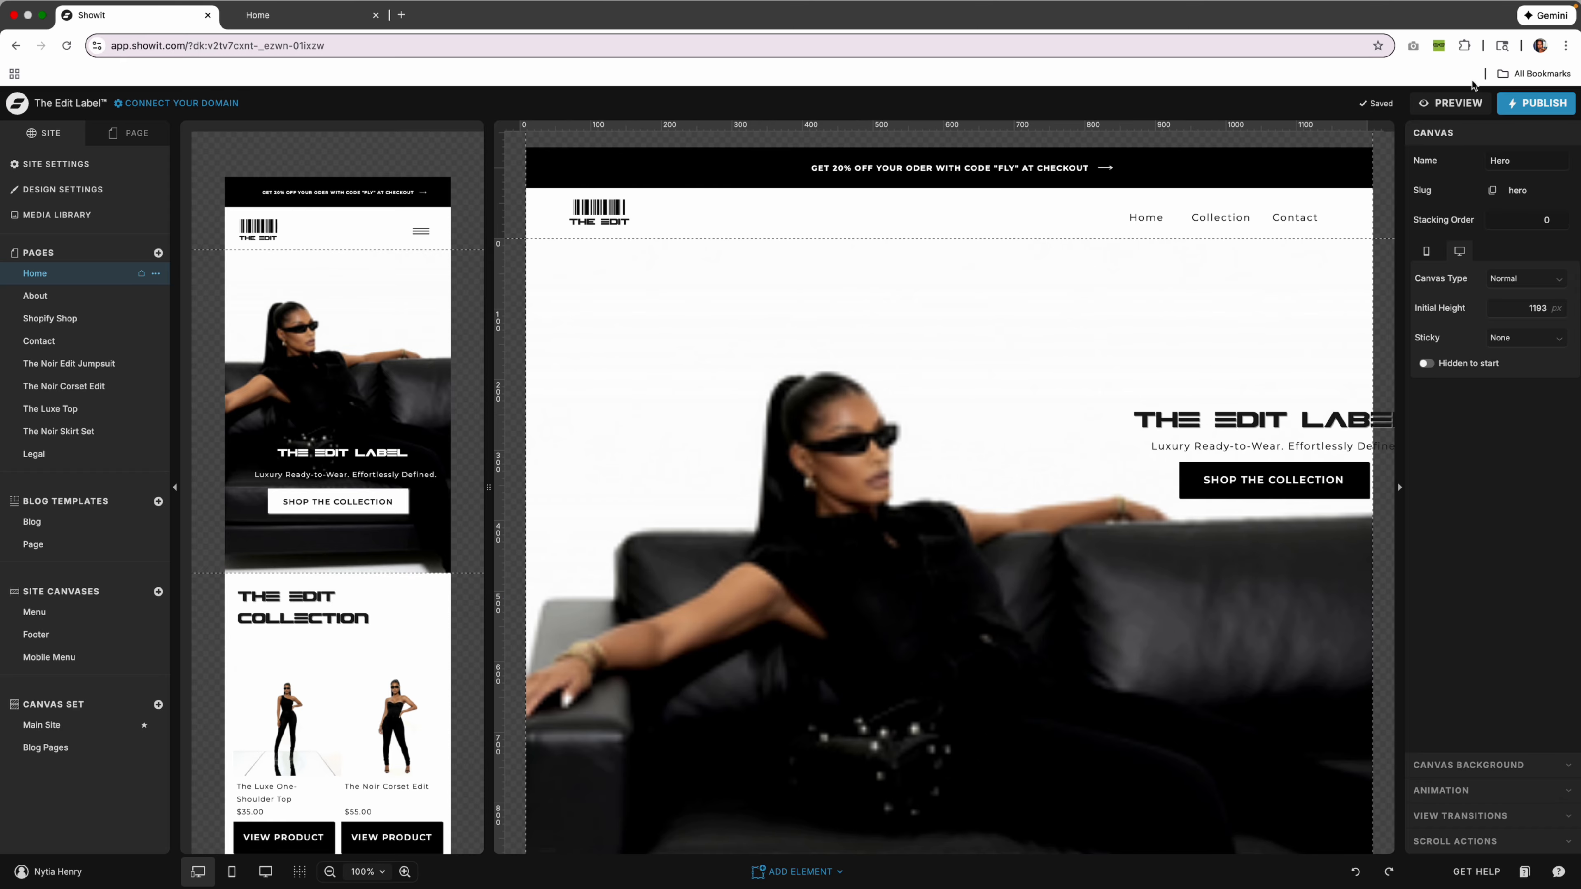
Preview the Home page on desktop, scroll through the hero, and close the preview.
left_click(1450, 103)
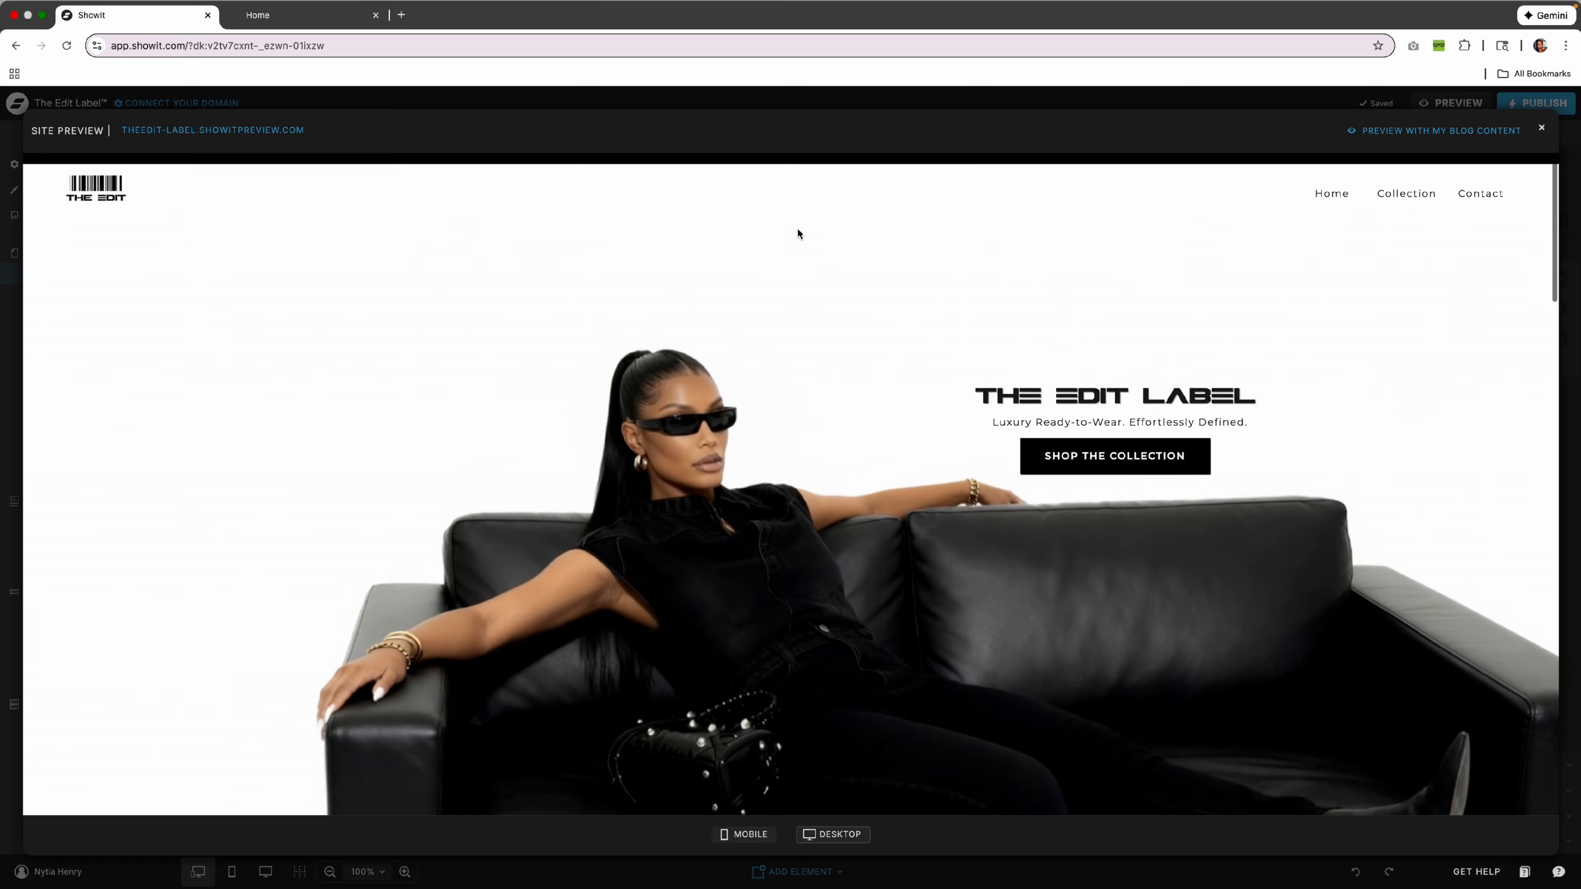
scroll(845, 267, "up", 1)
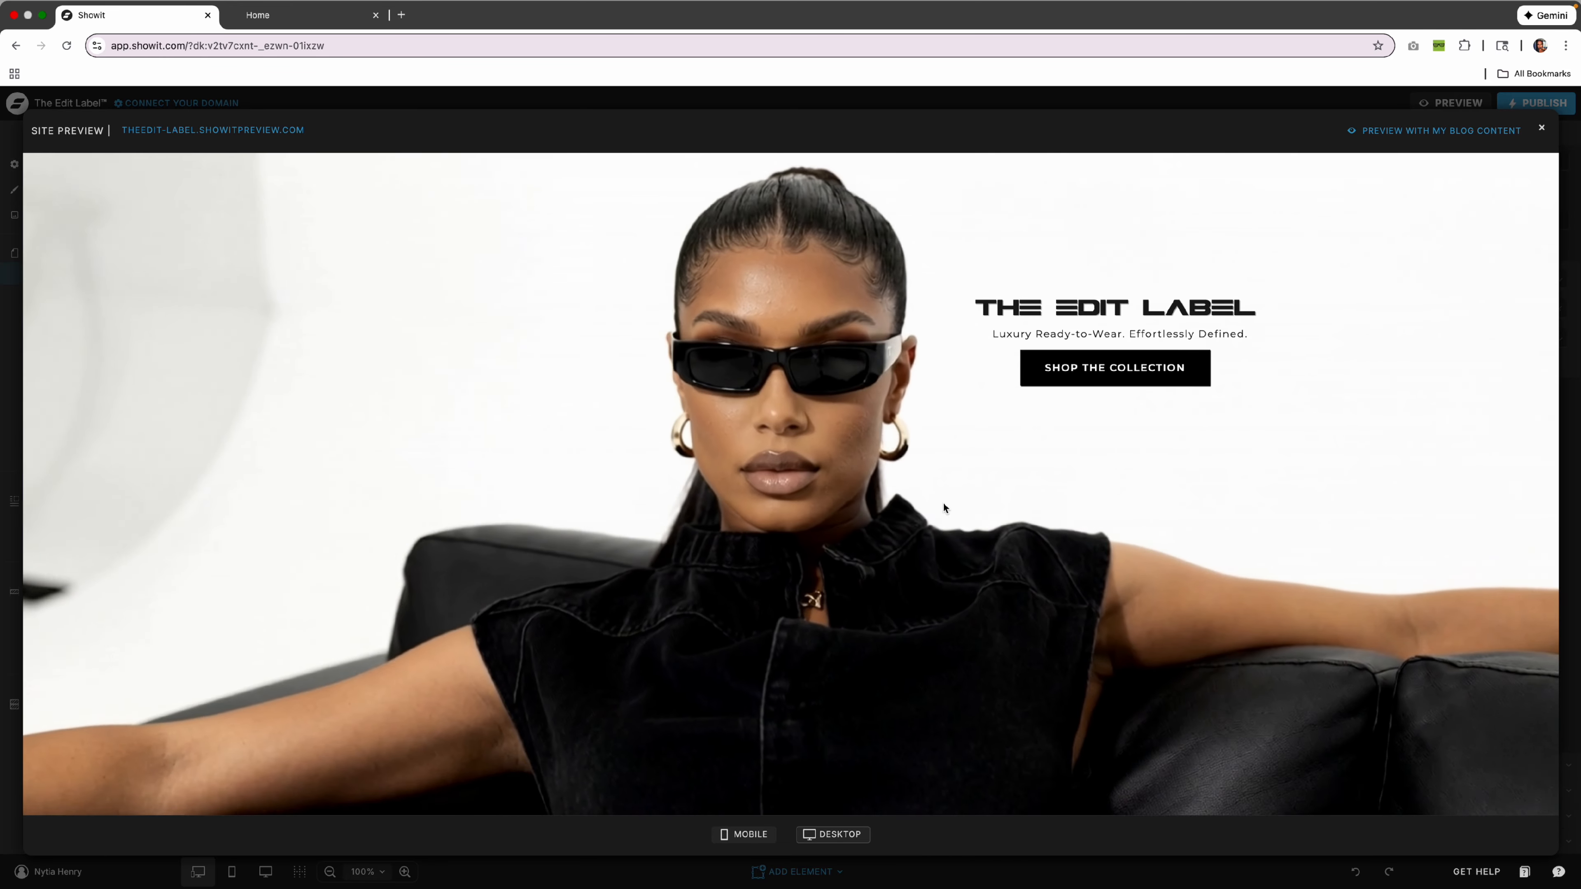
scroll(944, 504, "up", 2)
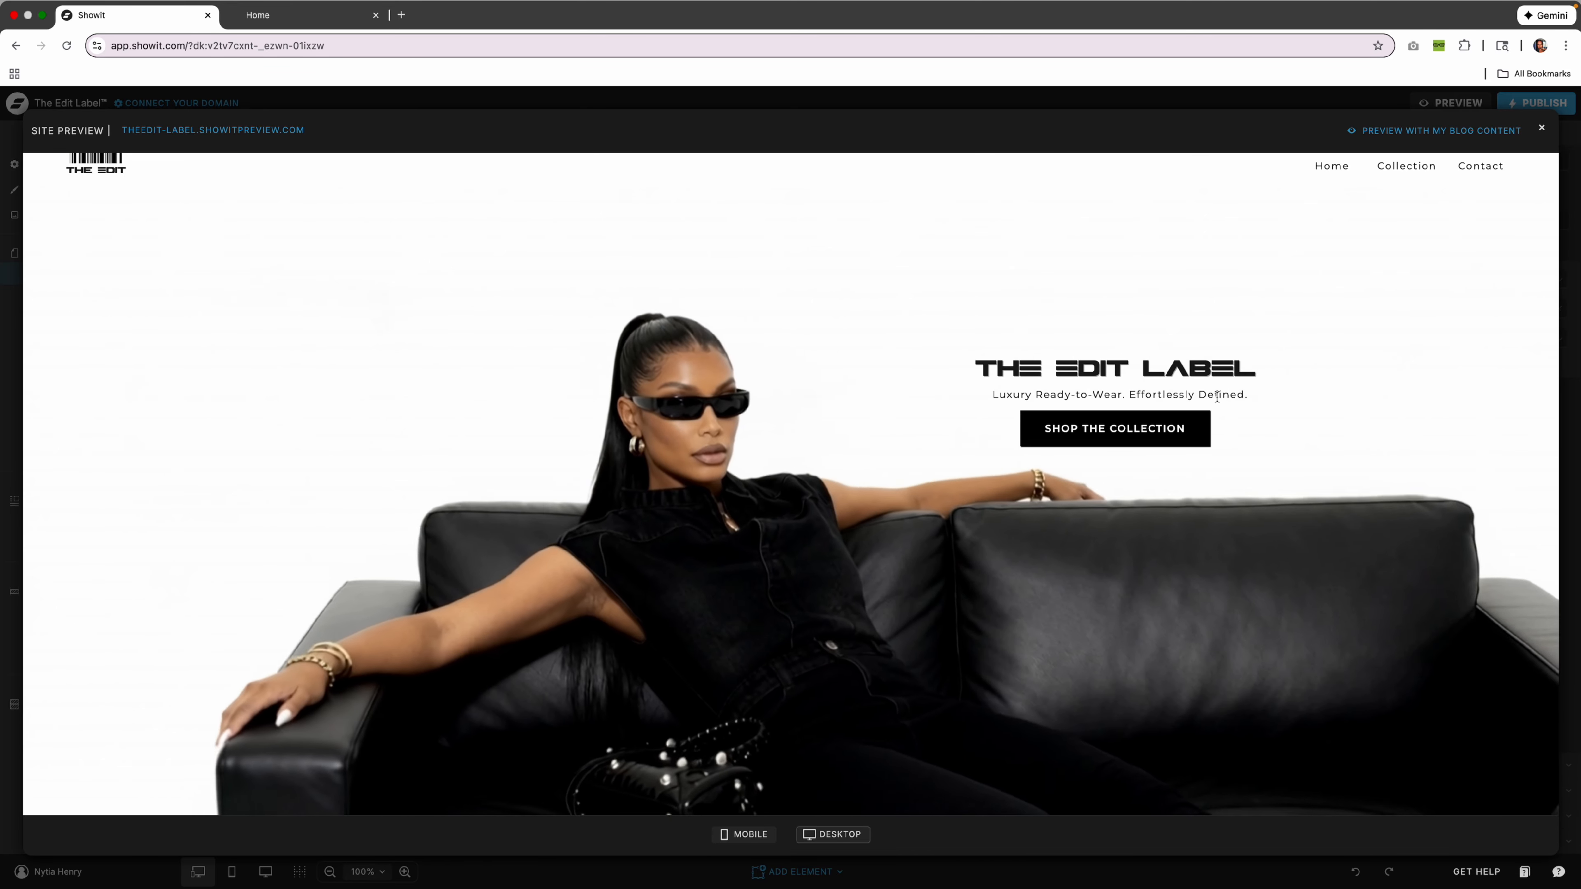
scroll(1217, 396, "up", 2)
scroll(1216, 399, "down", 5)
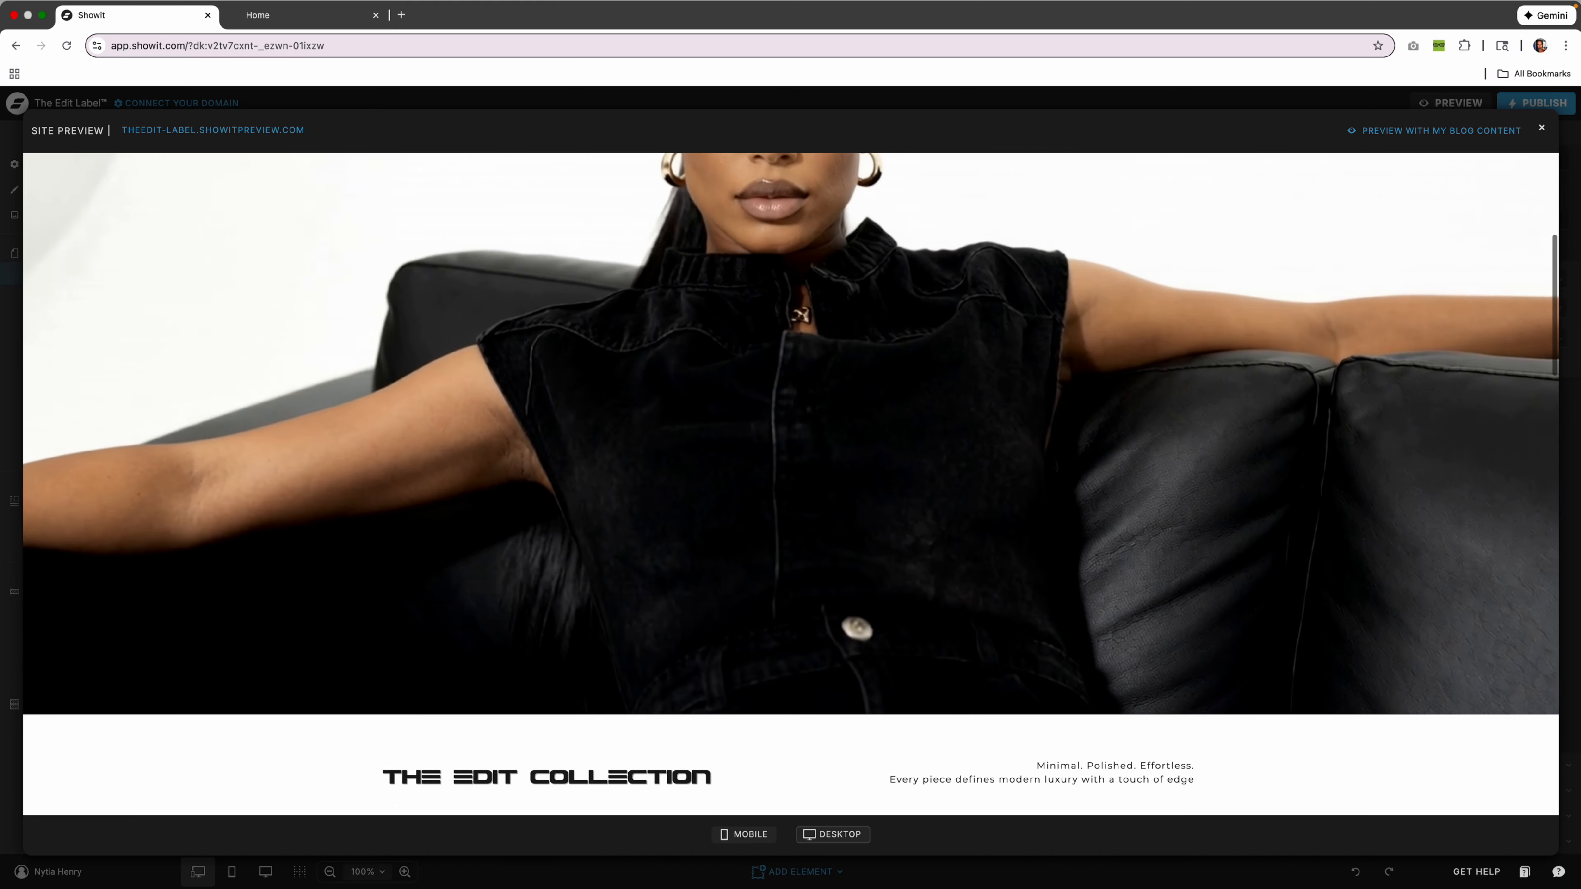
left_click(1541, 130)
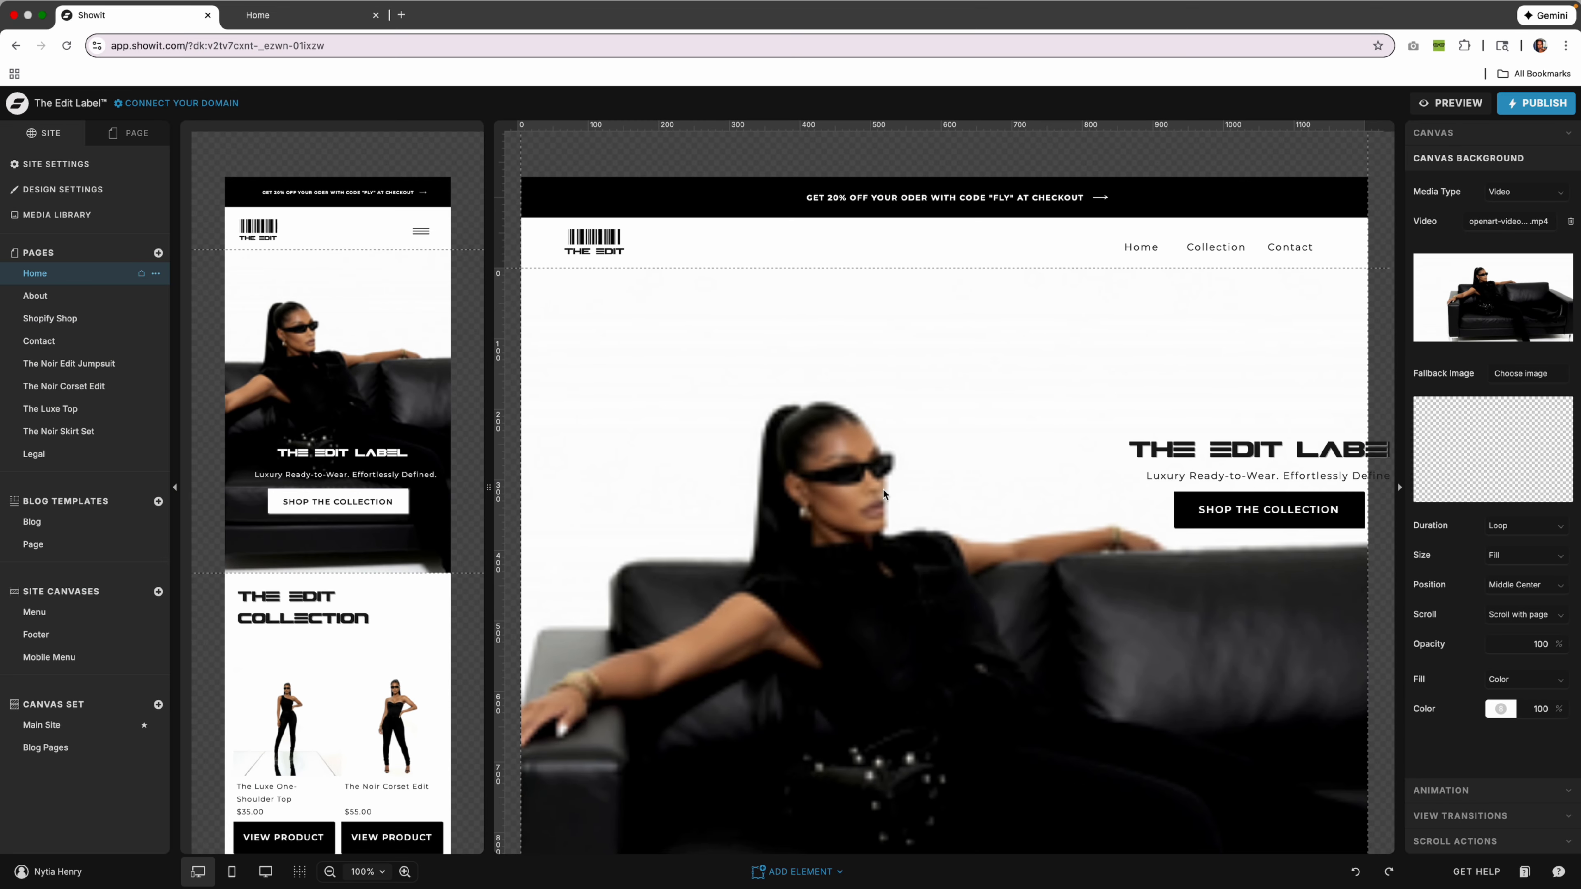
scroll(926, 482, "down", 3)
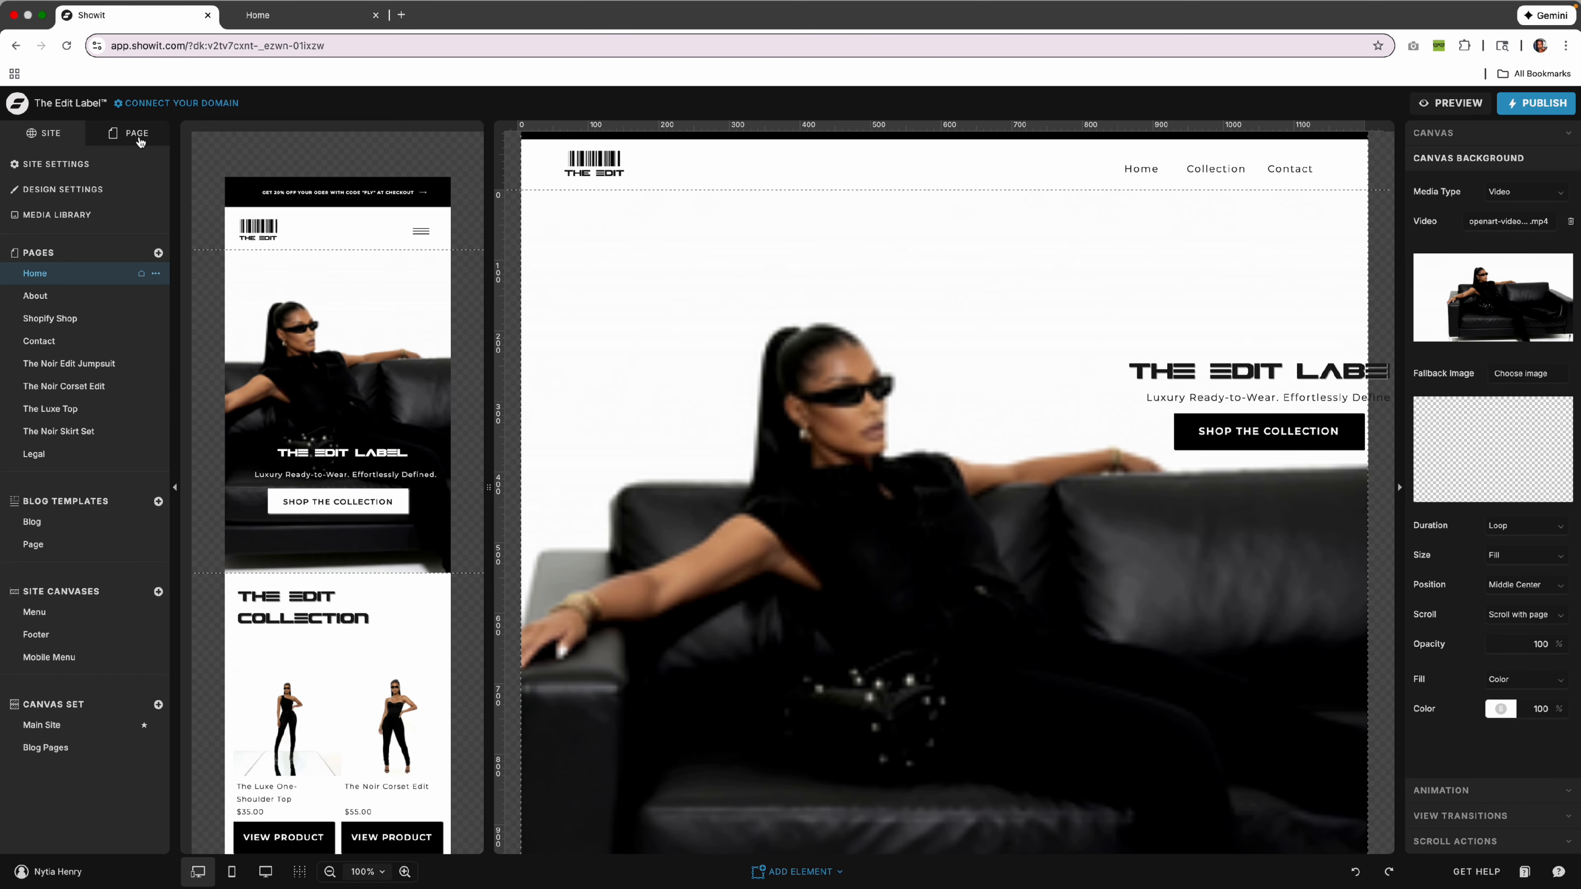
left_click(138, 137)
scroll(219, 288, "right", 2)
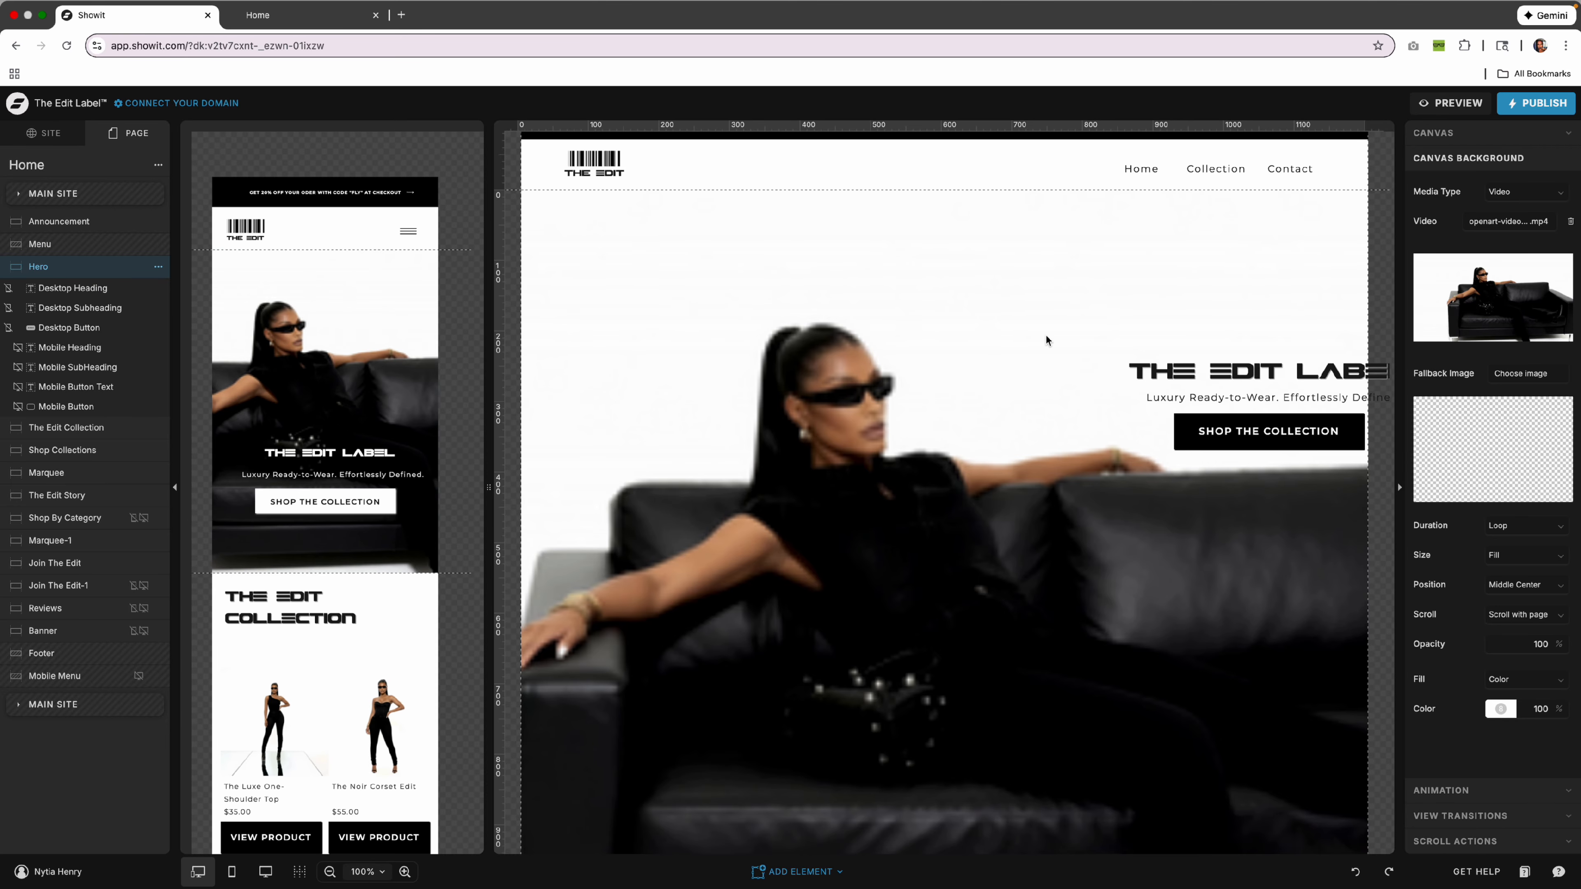
left_click(1532, 300)
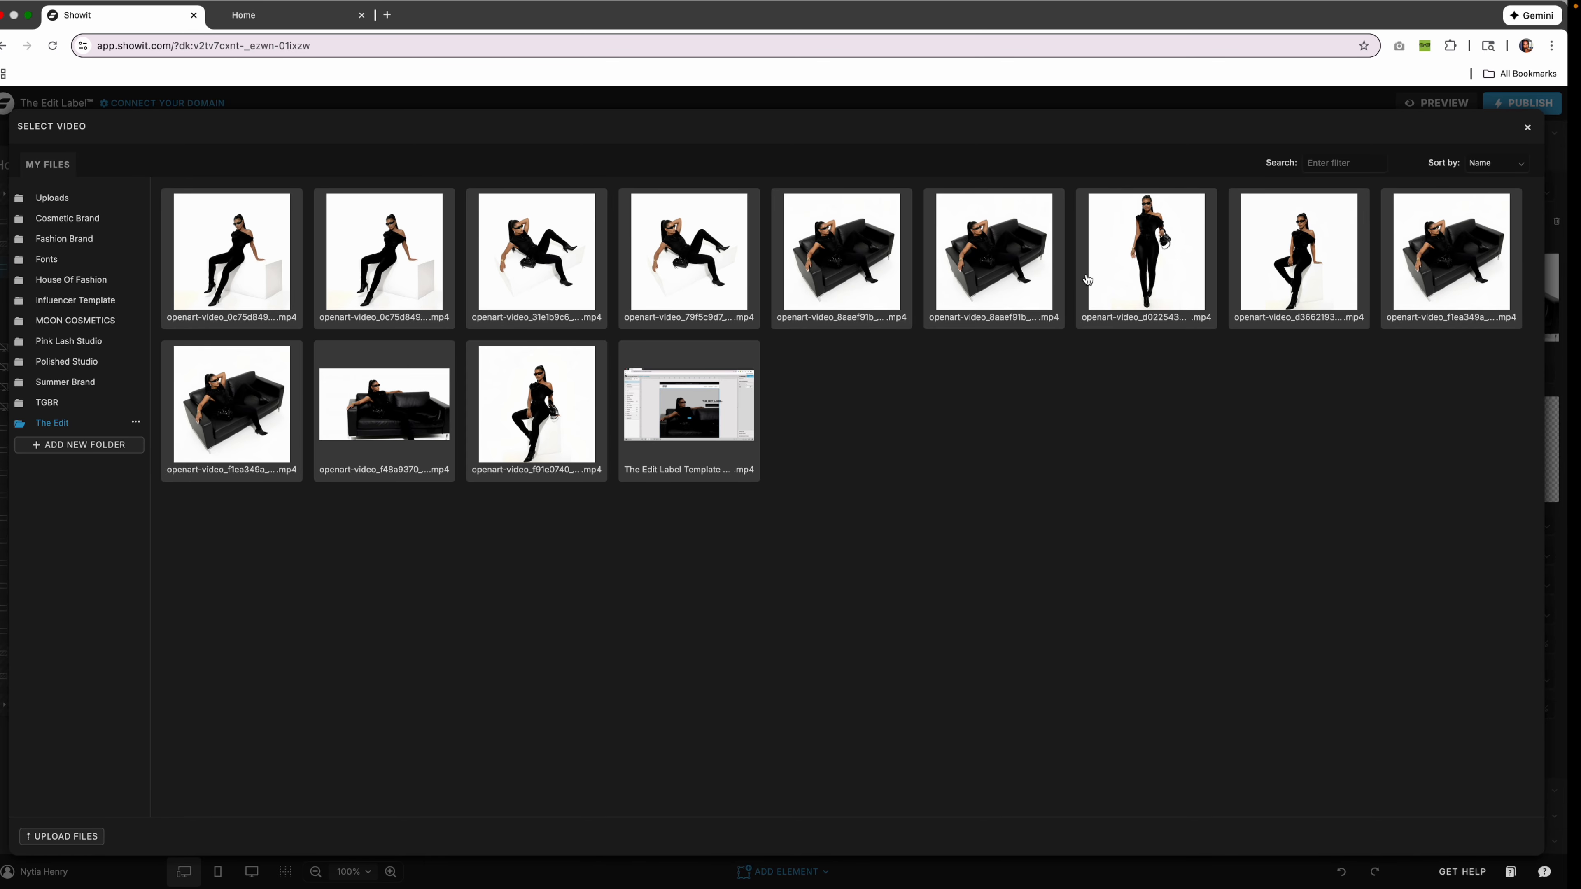
left_click(408, 384)
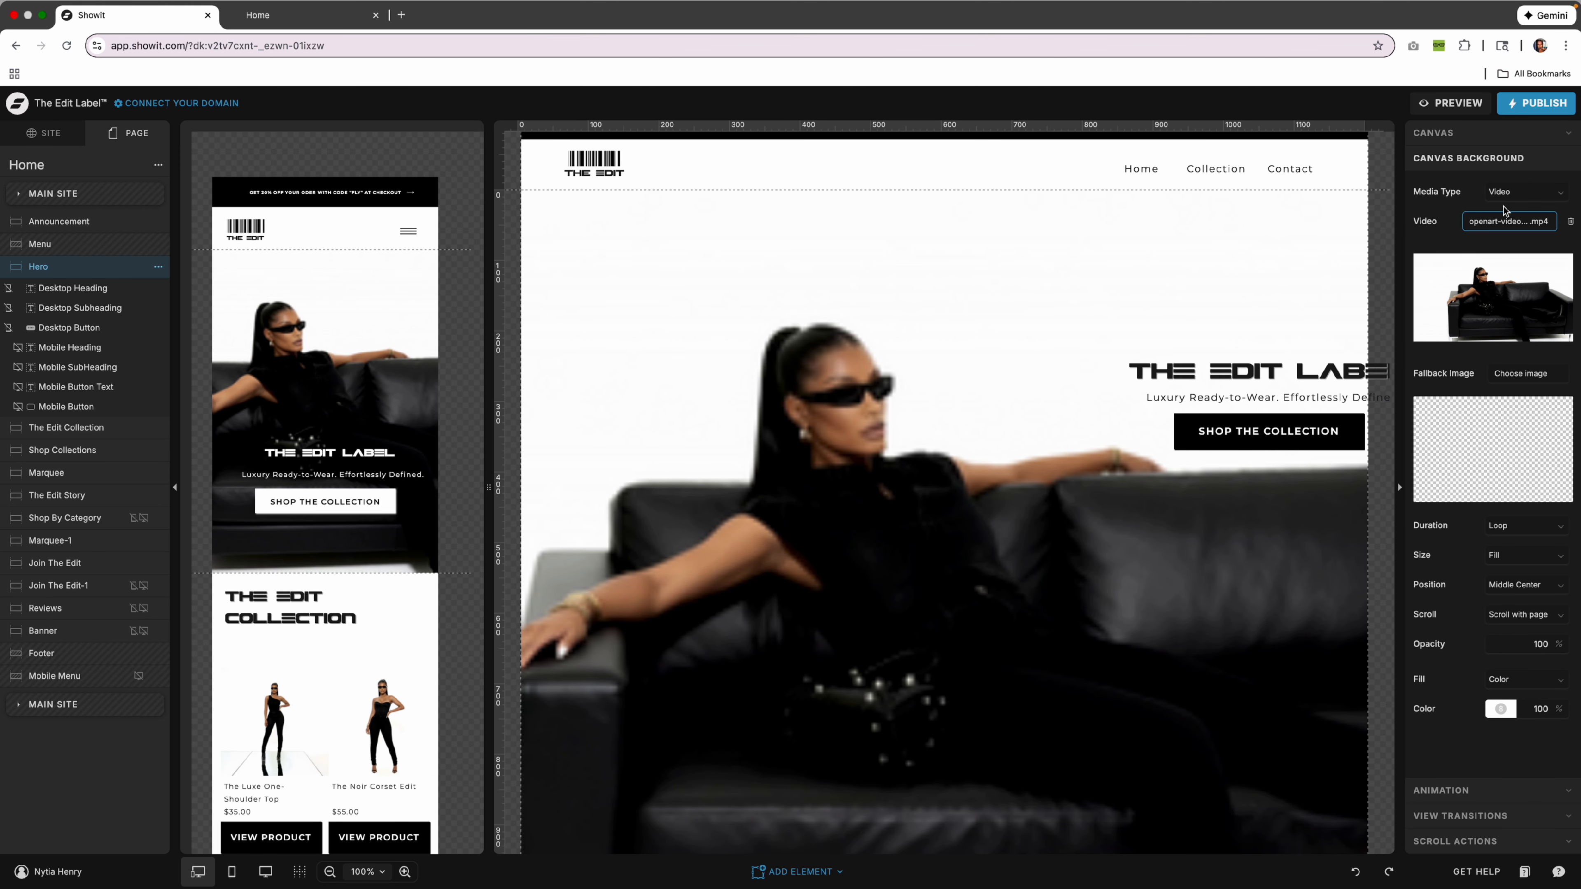
left_click(1505, 193)
left_click(1491, 232)
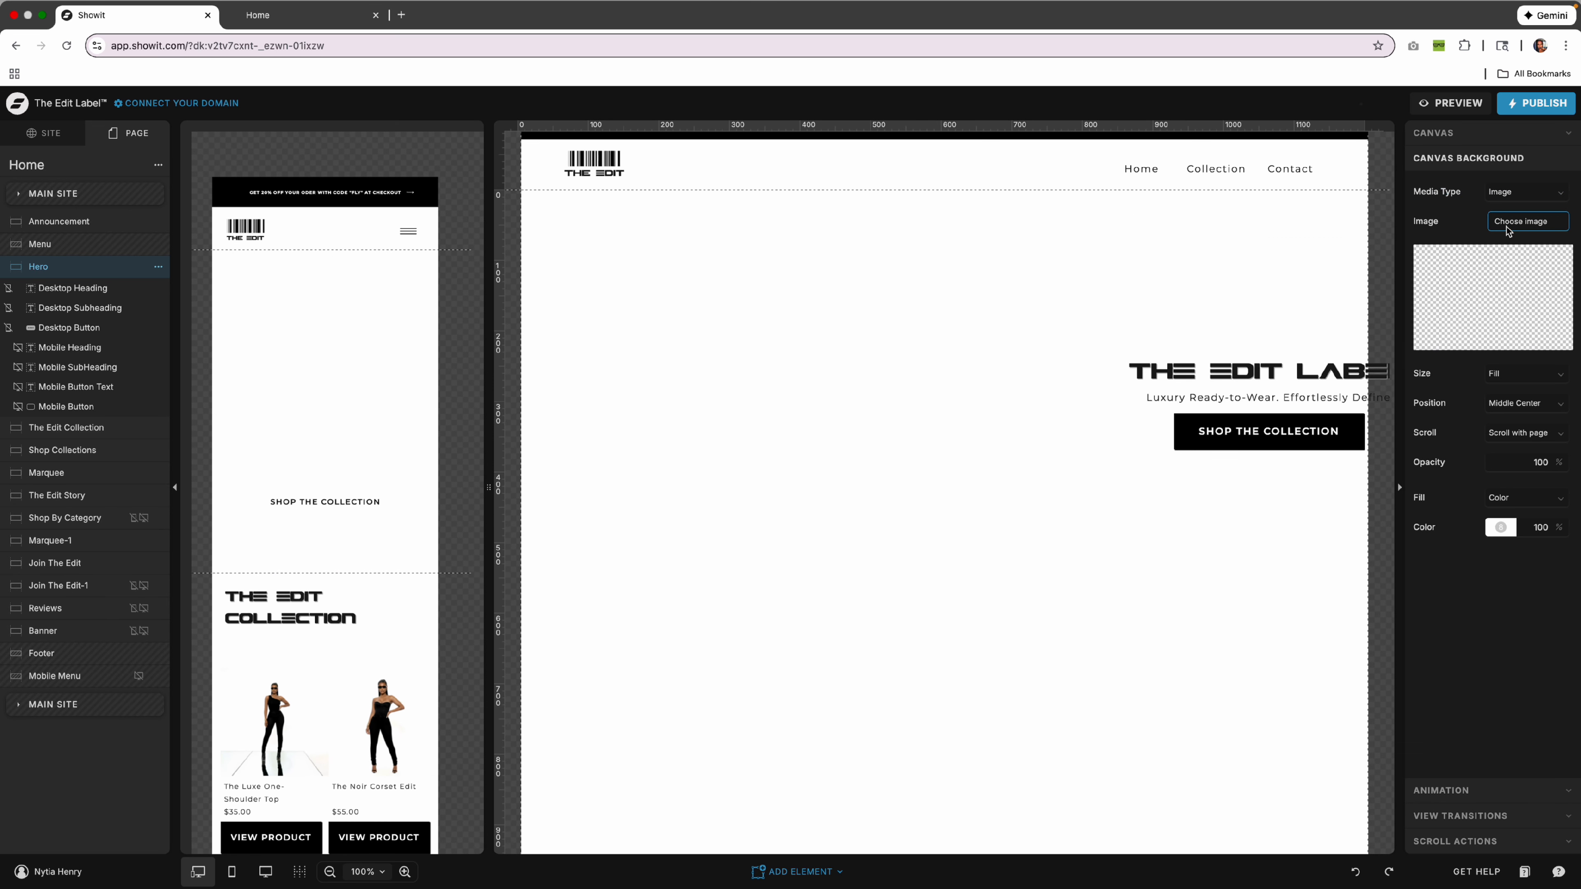
left_click(1537, 315)
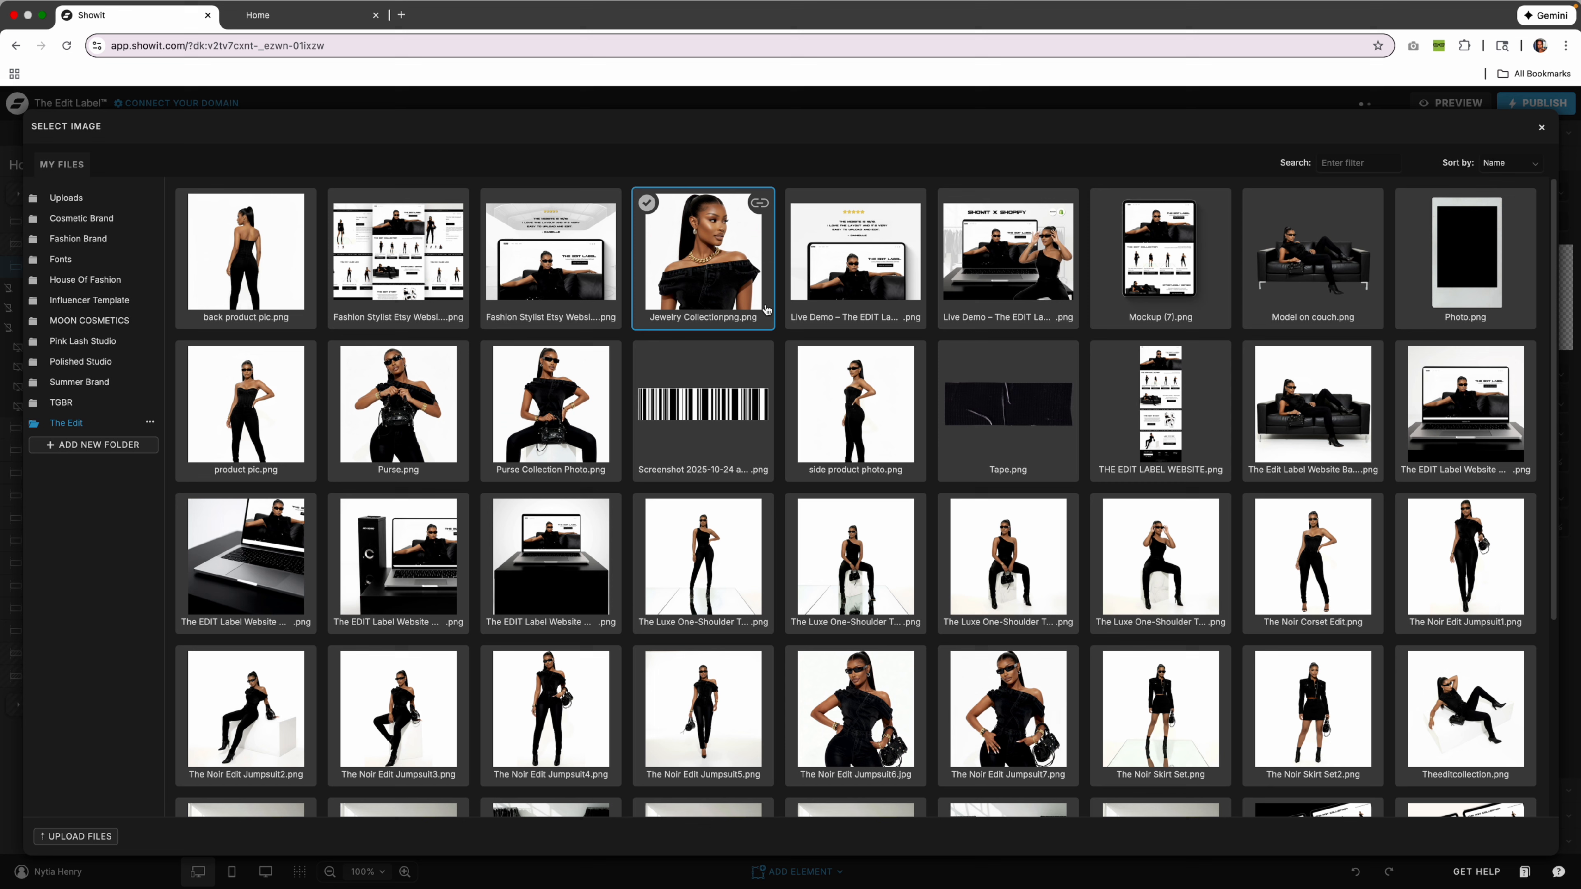
left_click(284, 580)
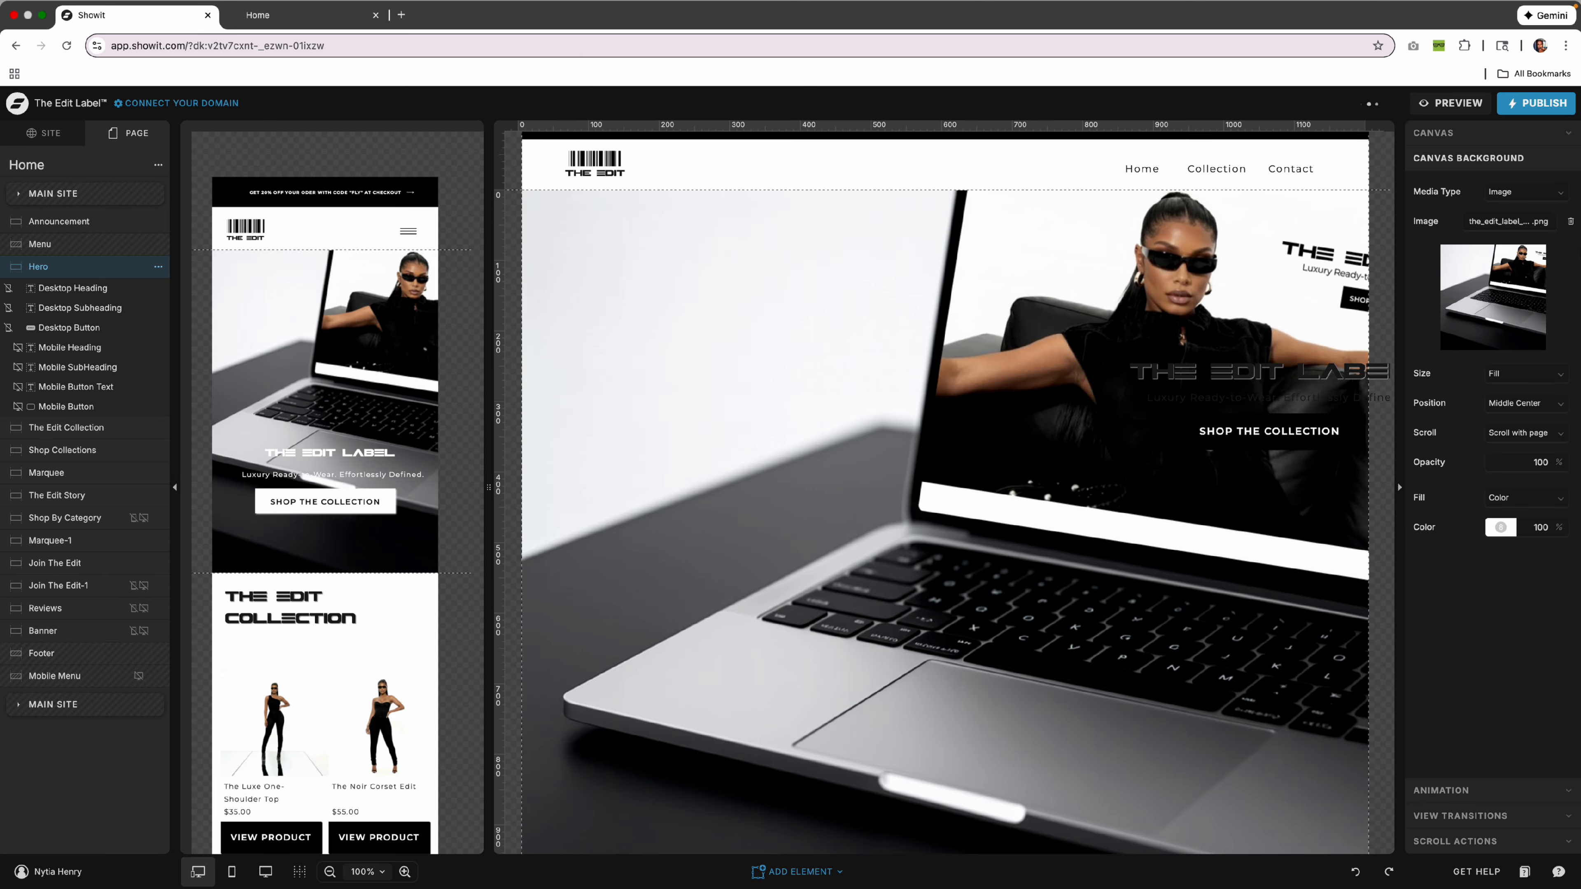
left_click(1352, 873)
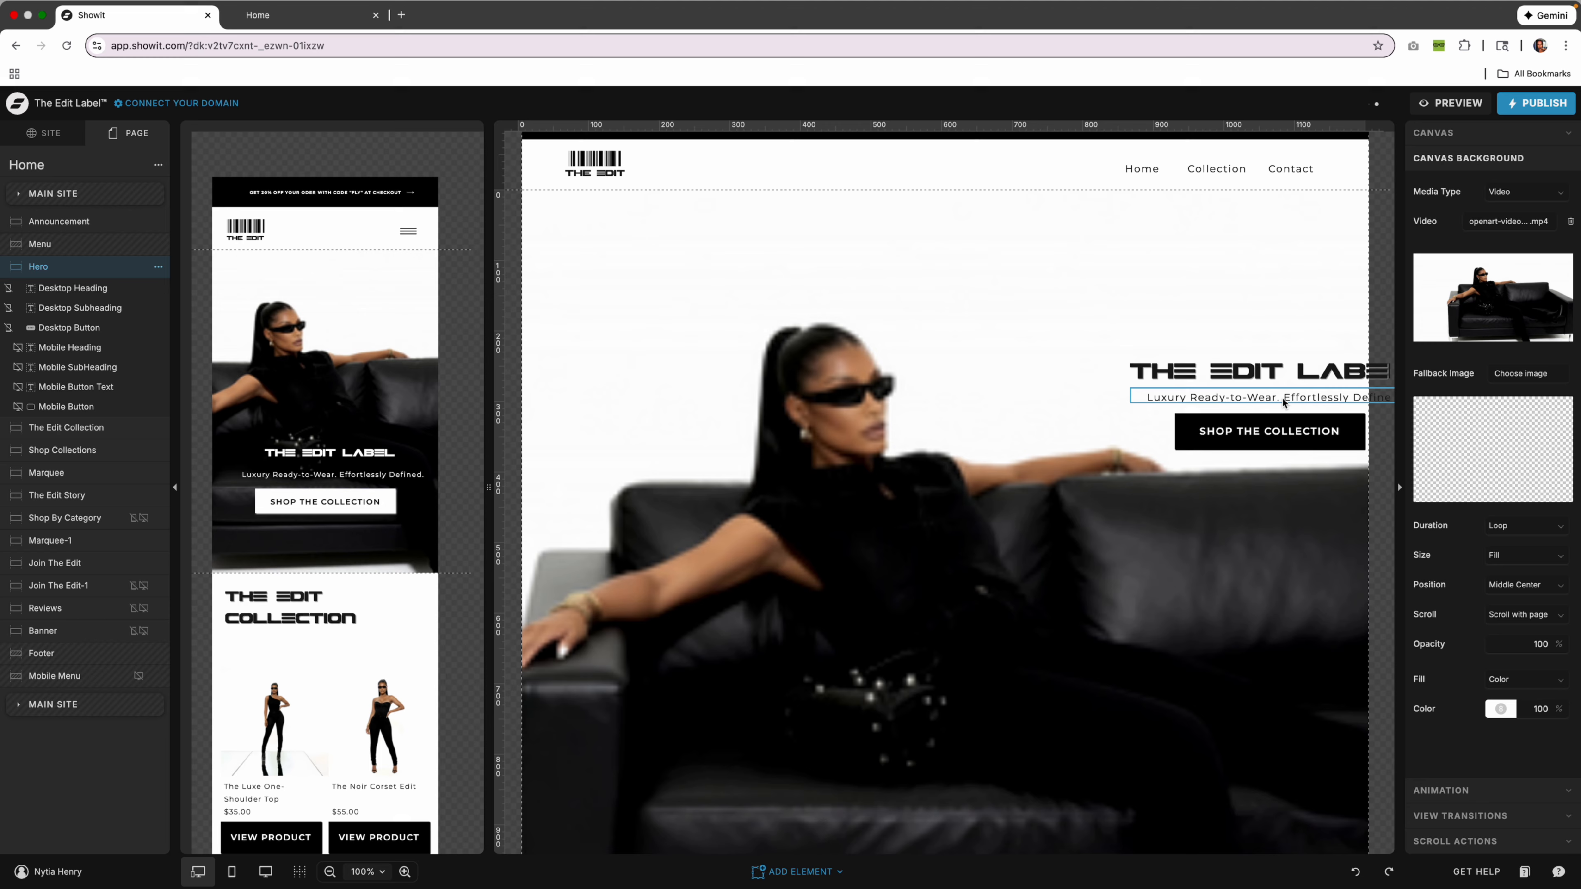
Check the Click Actions links of the Shop the Collection button and The Luxe product image.
left_click(1248, 436)
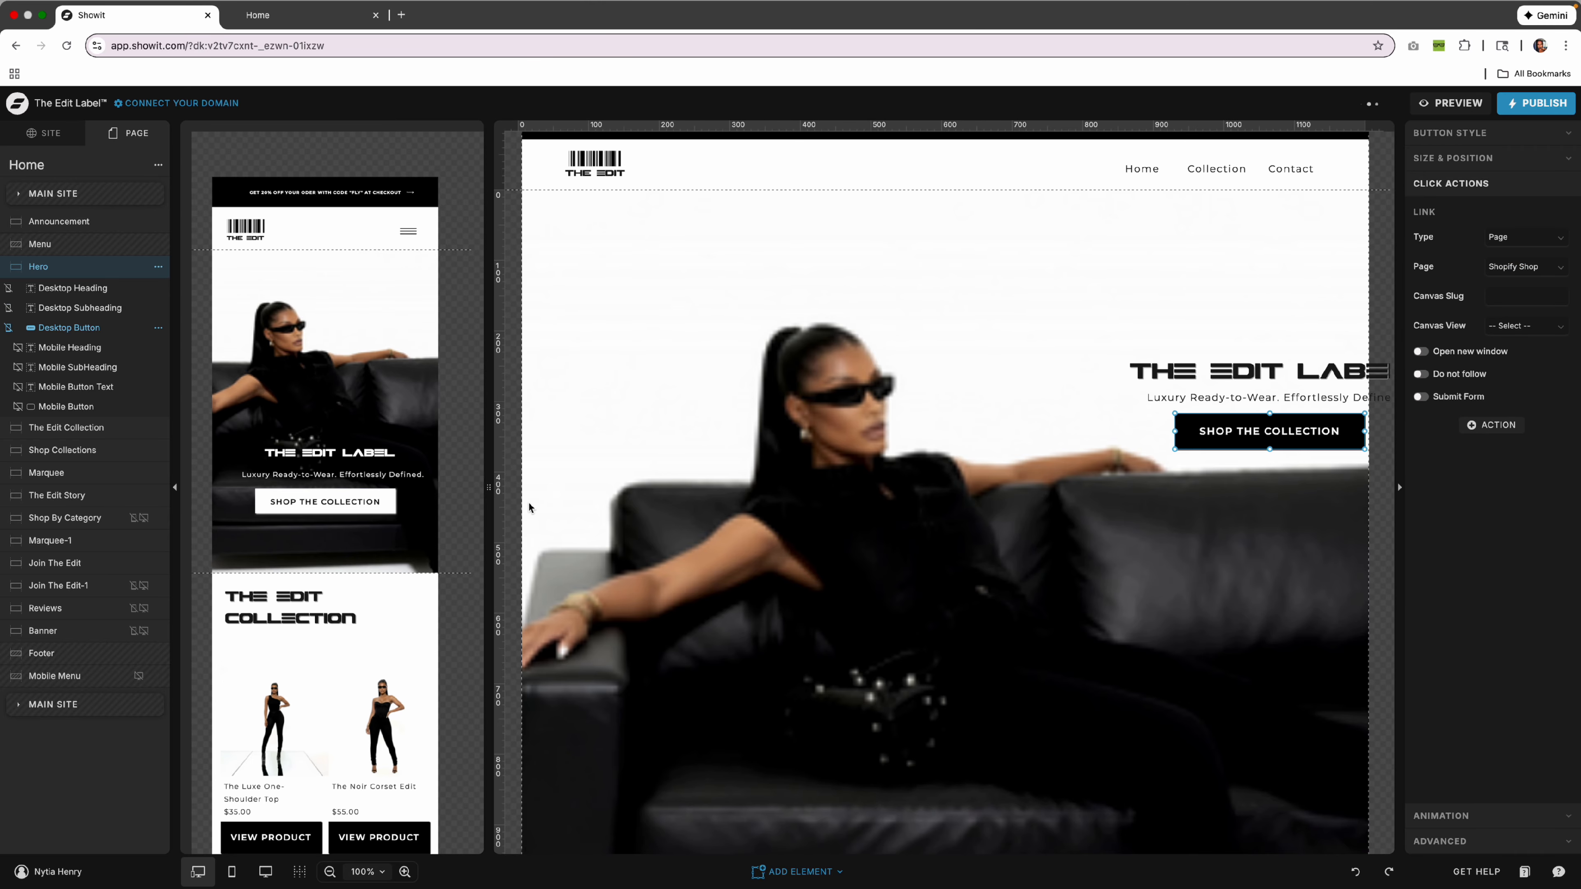
scroll(529, 508, "down", 10)
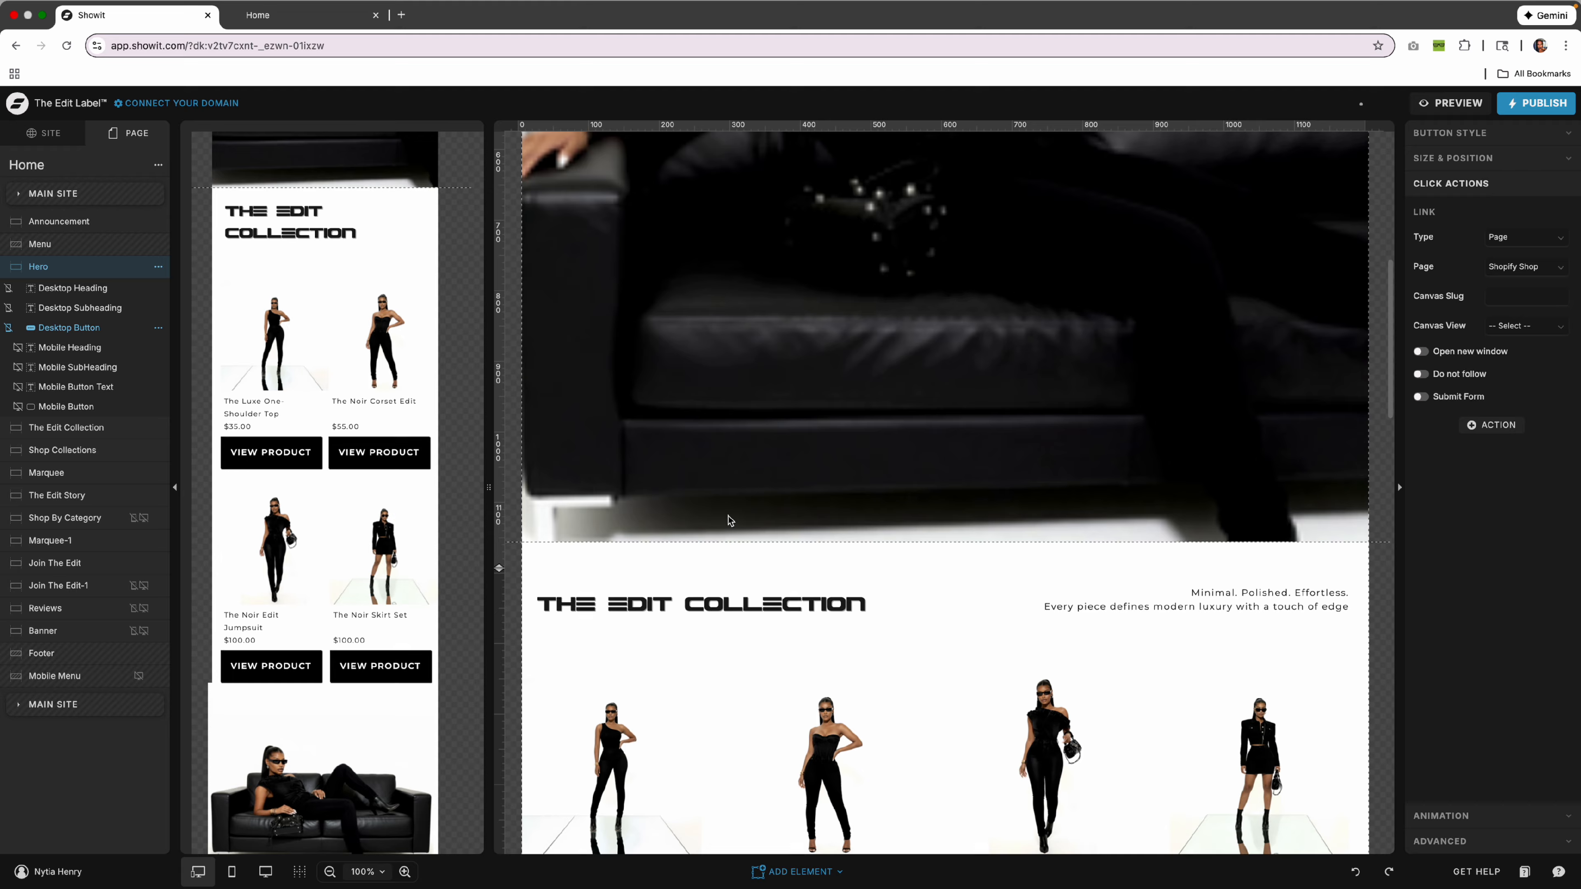
scroll(729, 520, "down", 5)
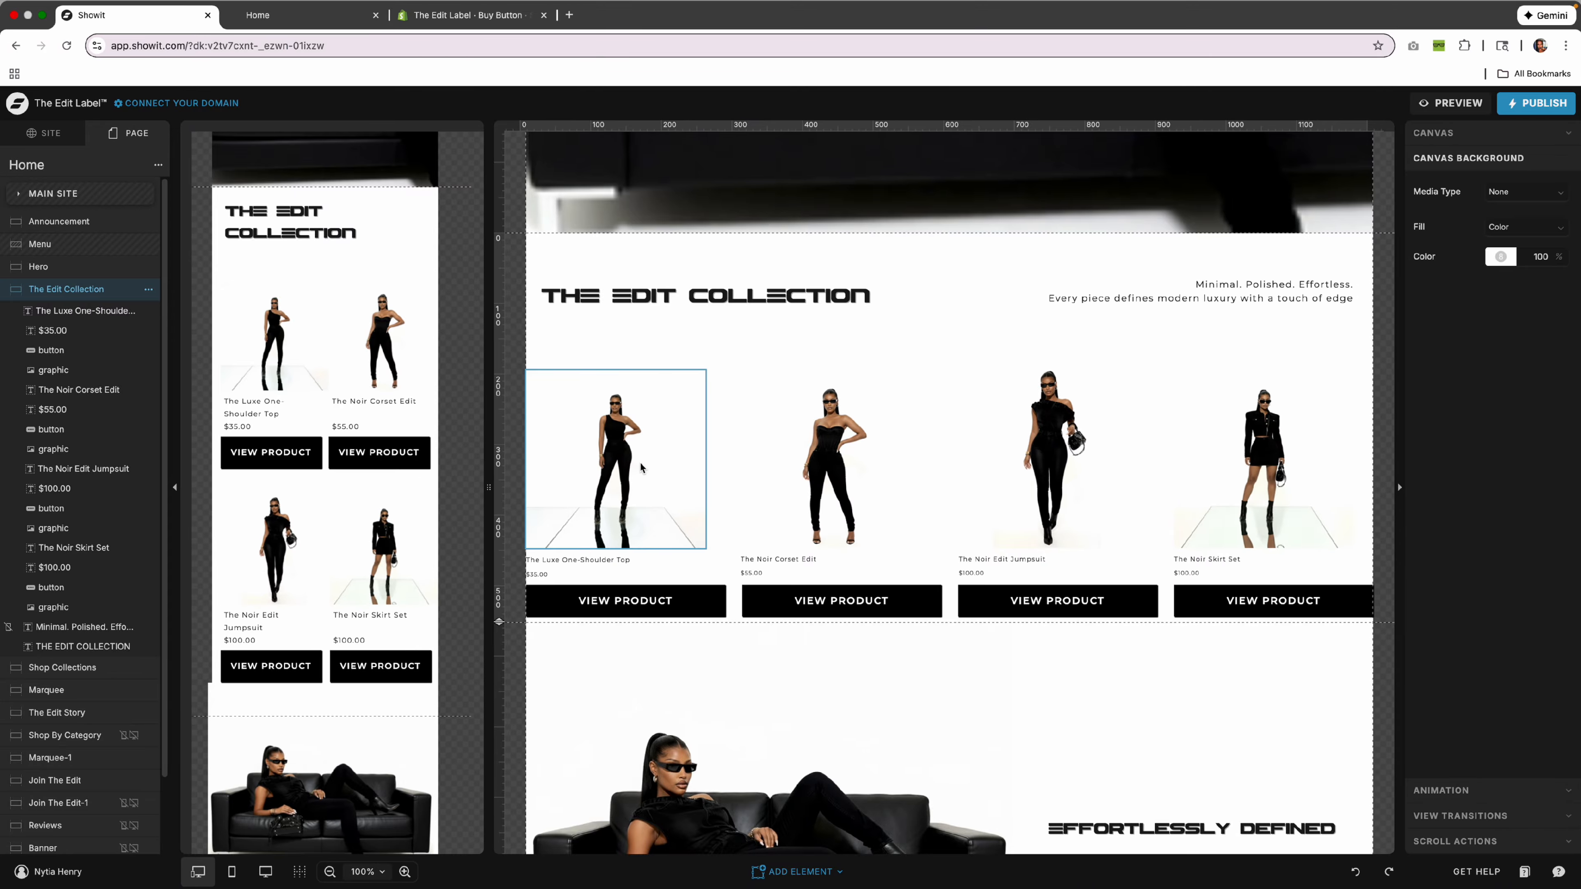
left_click(638, 447)
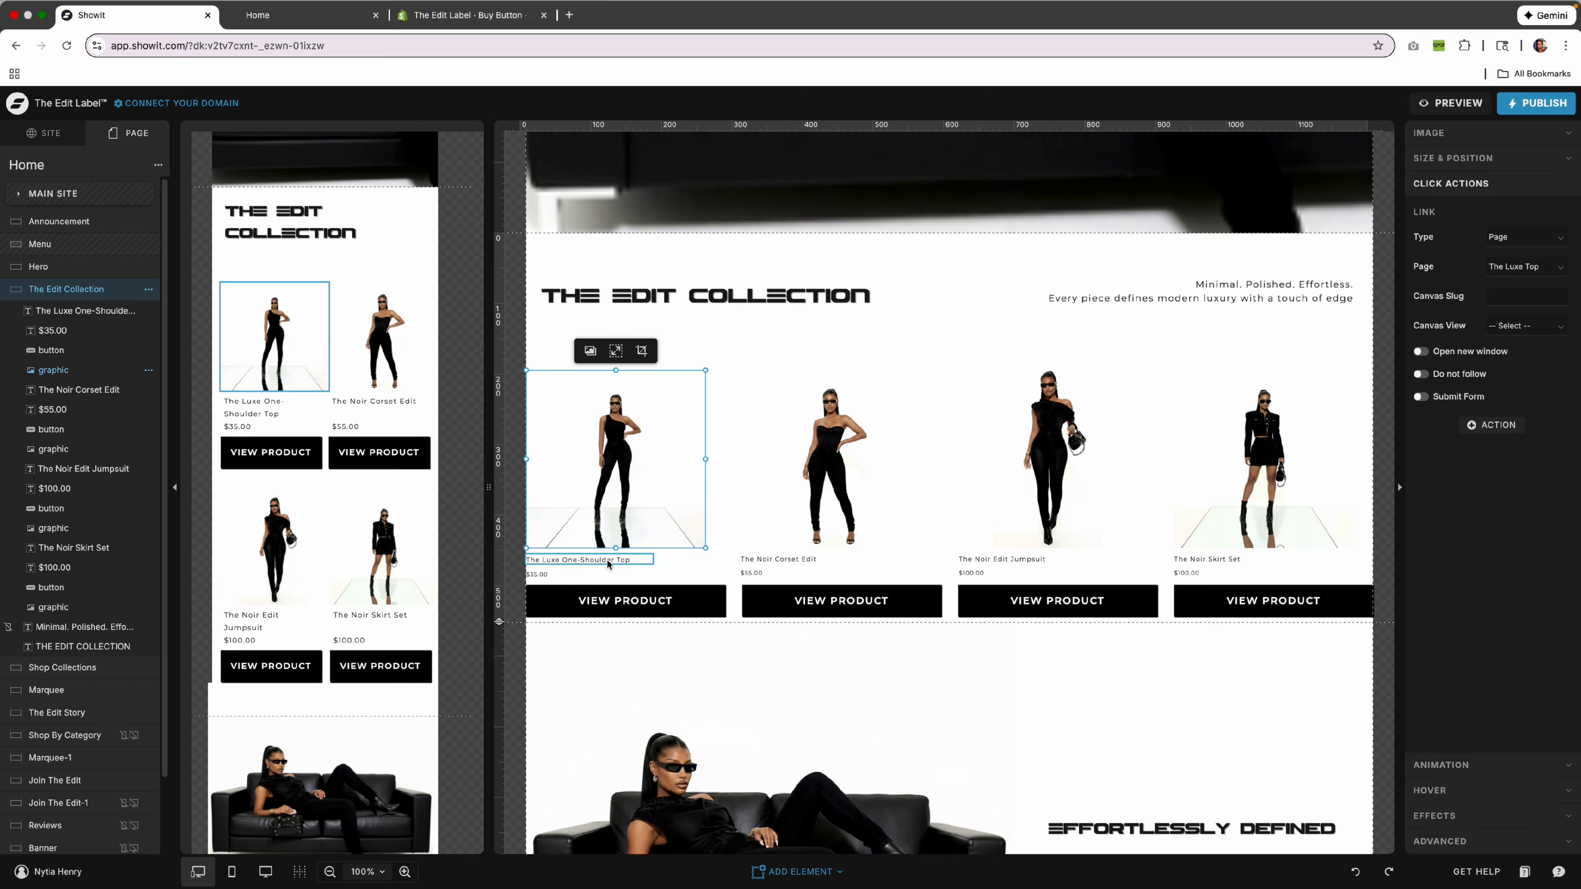
left_click(819, 340)
Exit Shopify's Buy Button page, open The Luxe One-Shoulder Top product, then go back to Showit.
left_click(467, 22)
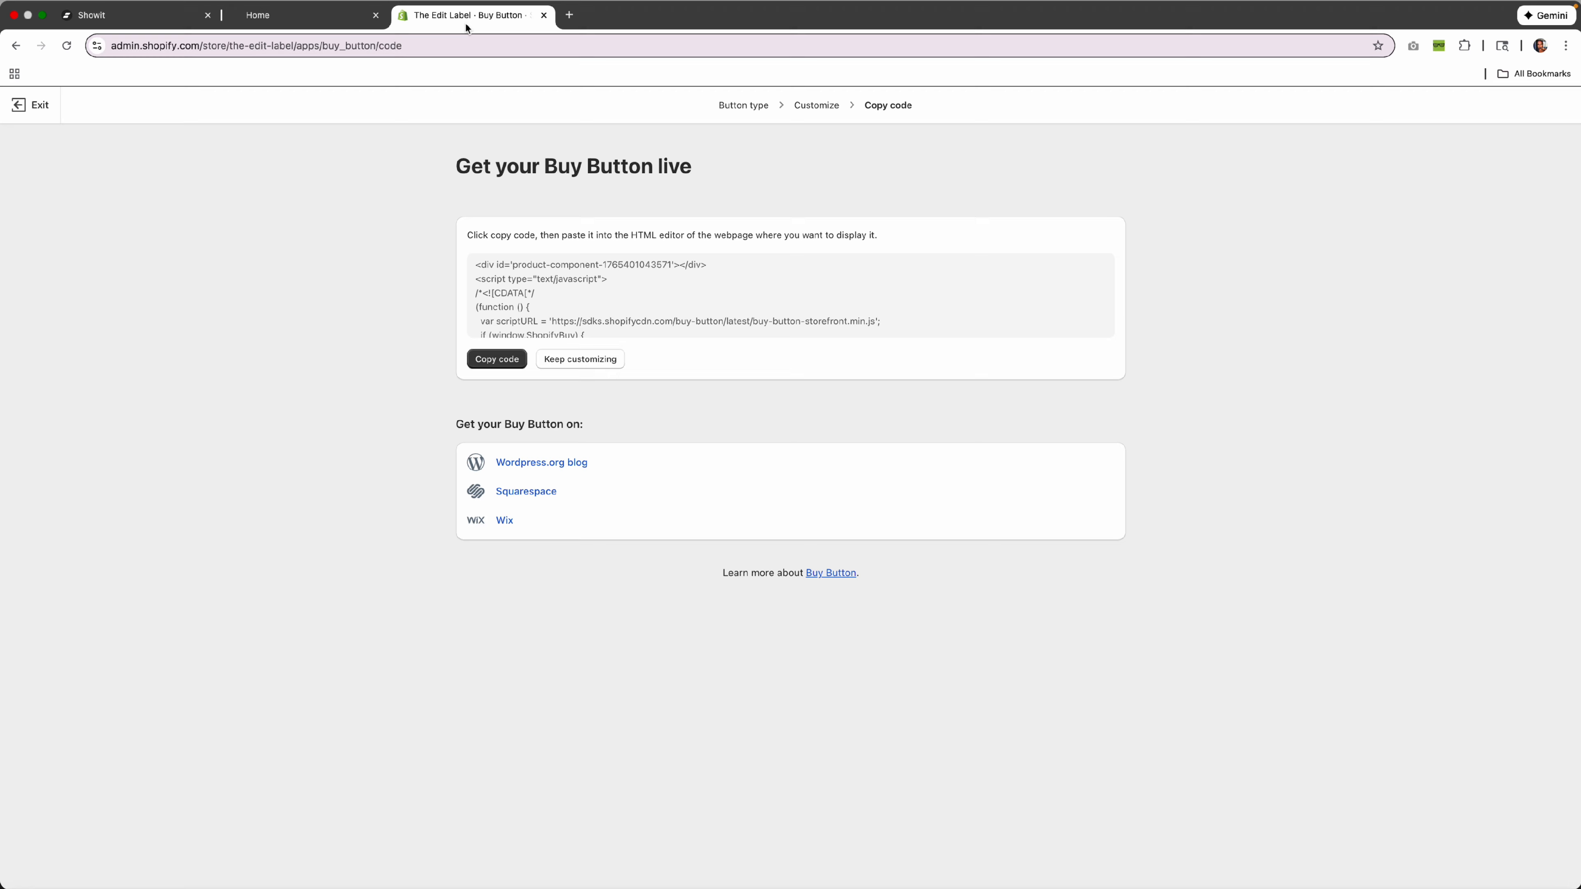
left_click(38, 105)
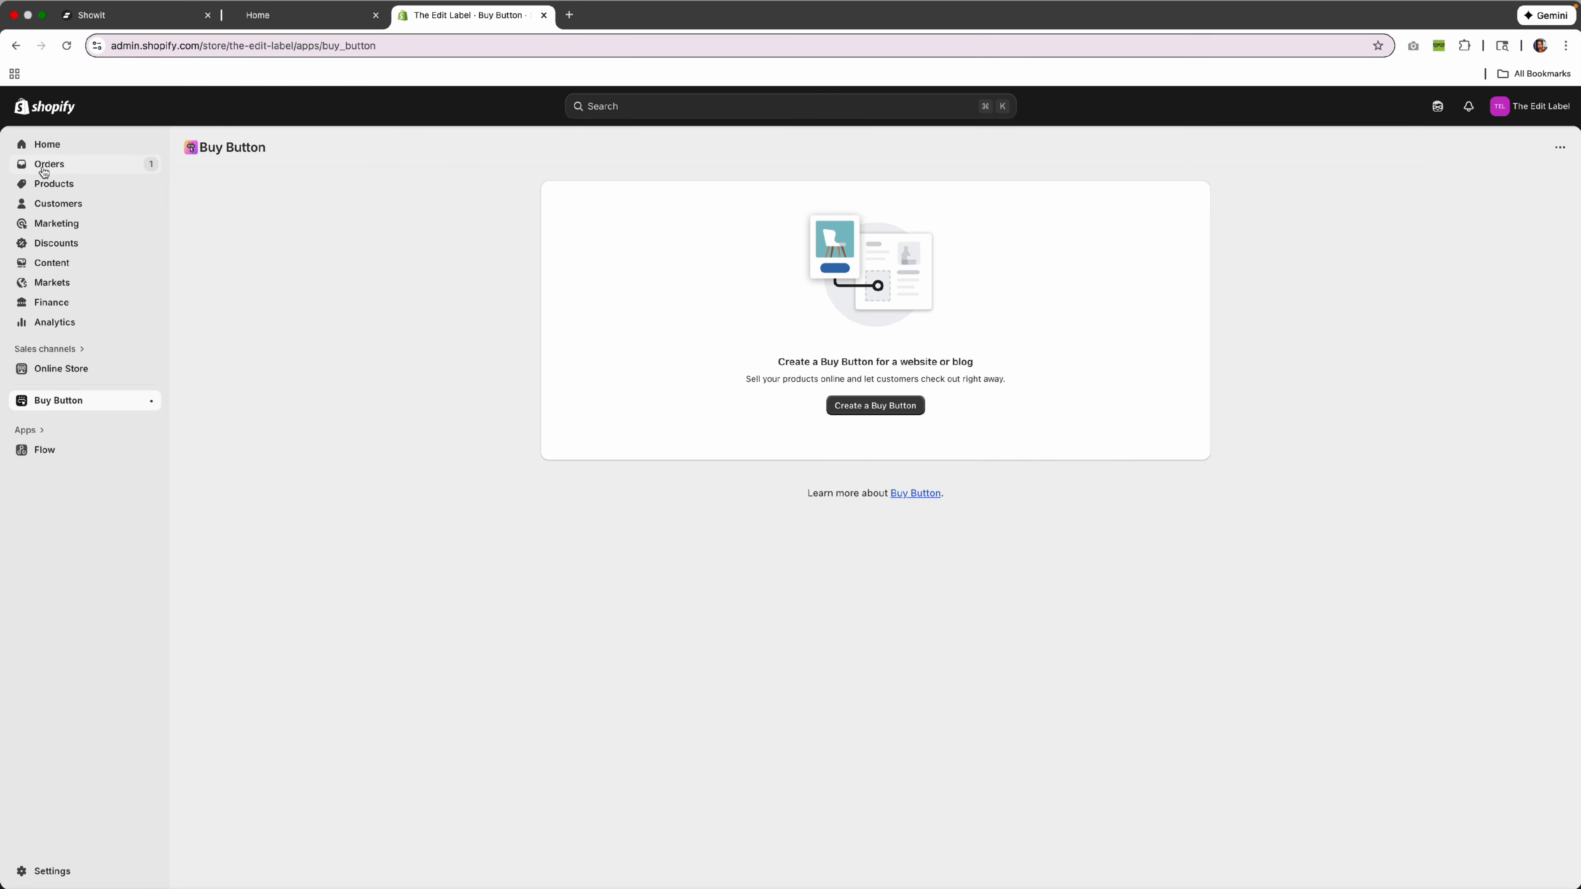
left_click(55, 148)
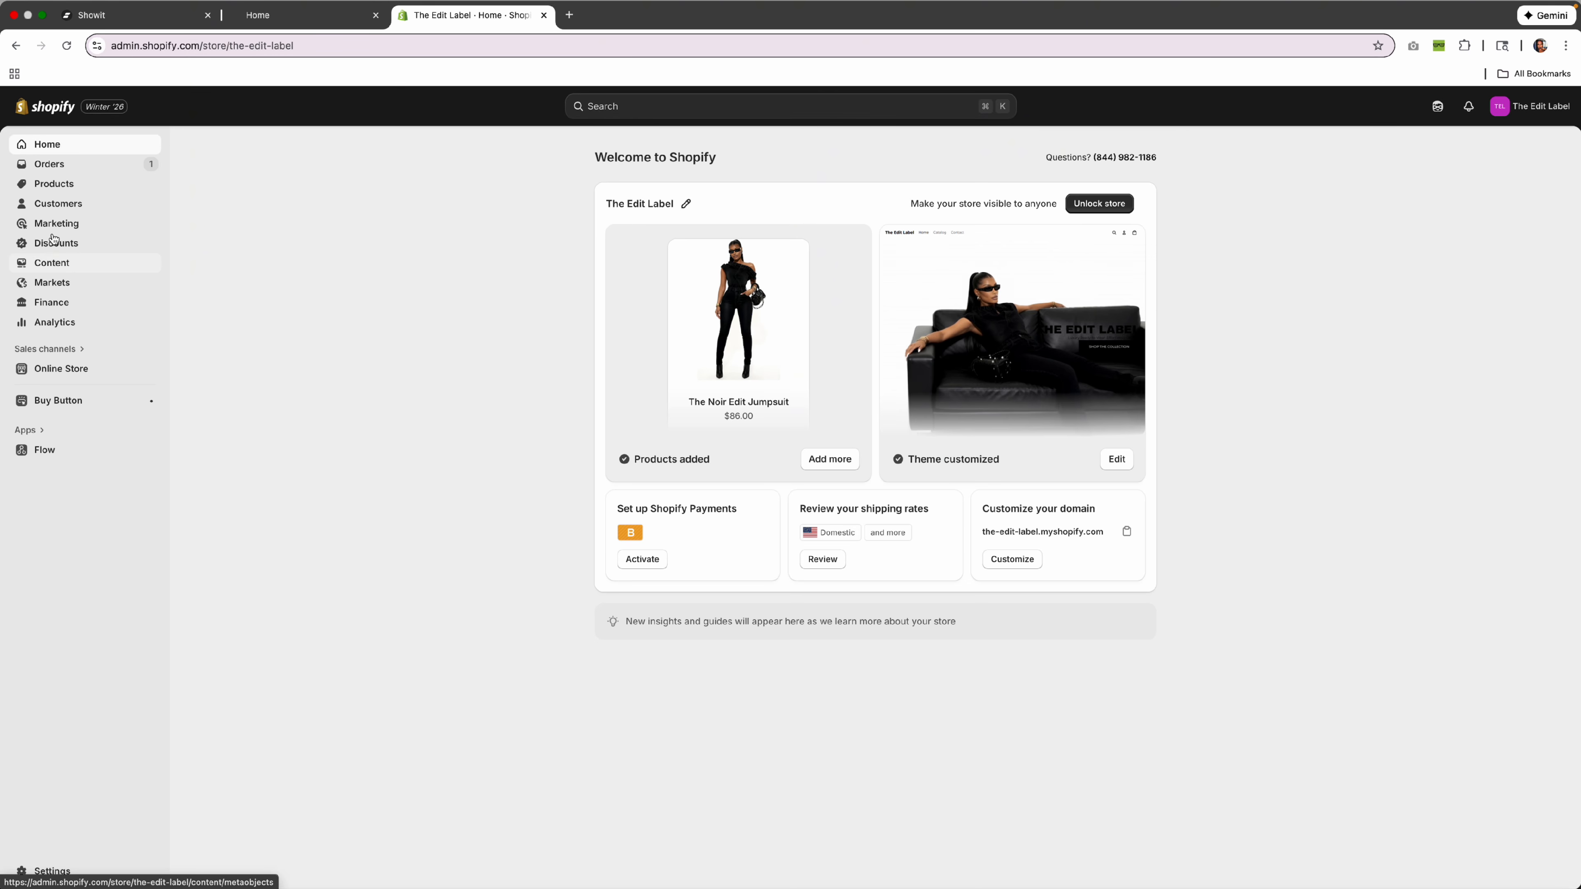
left_click(76, 192)
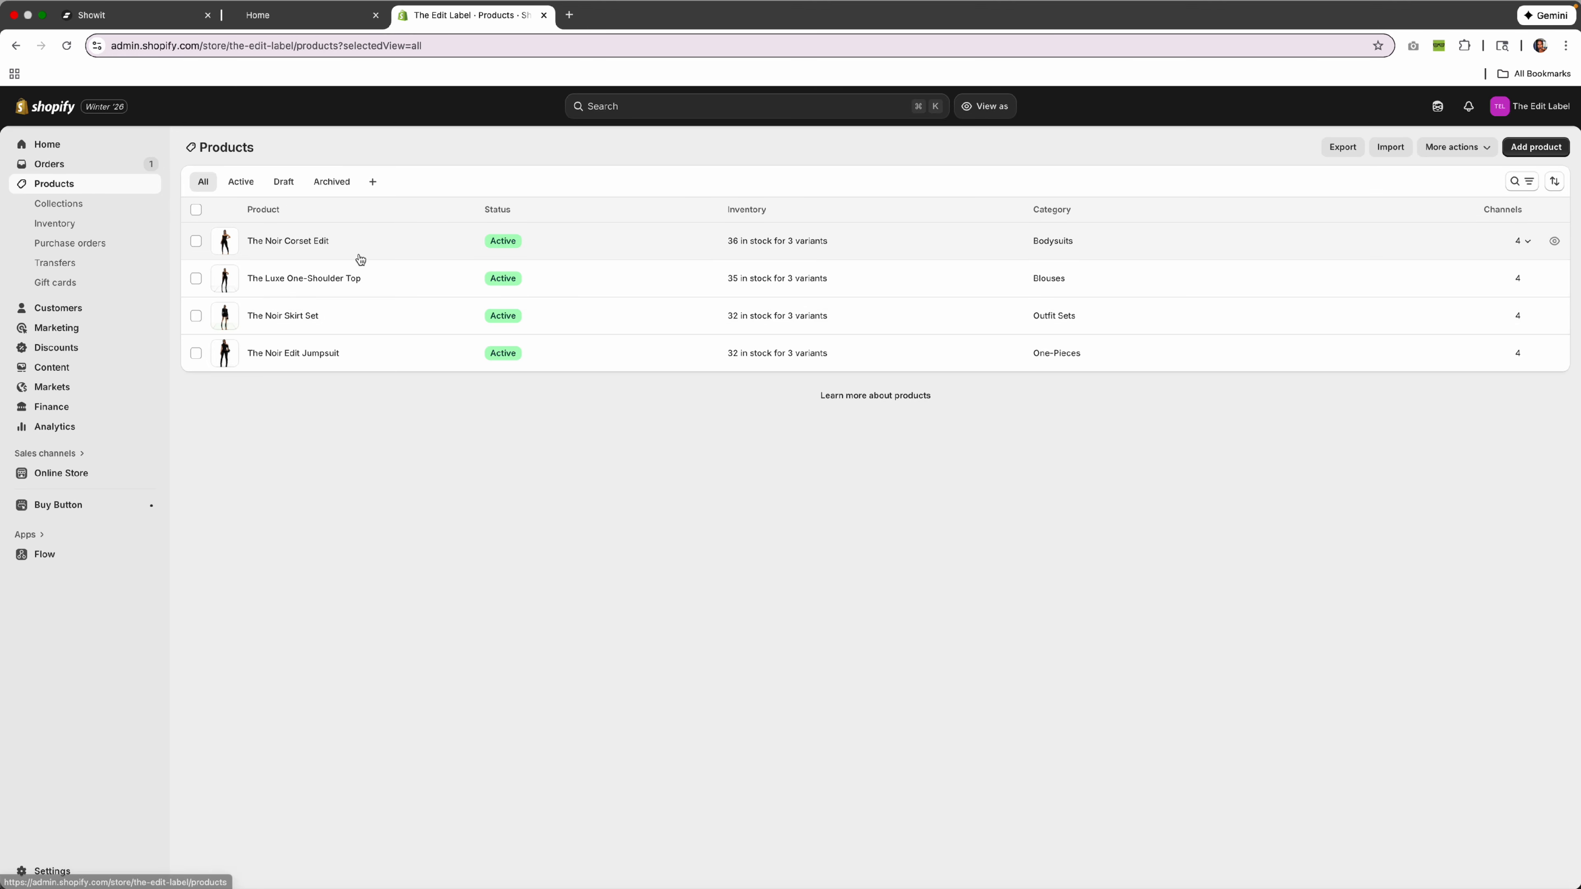
left_click(356, 281)
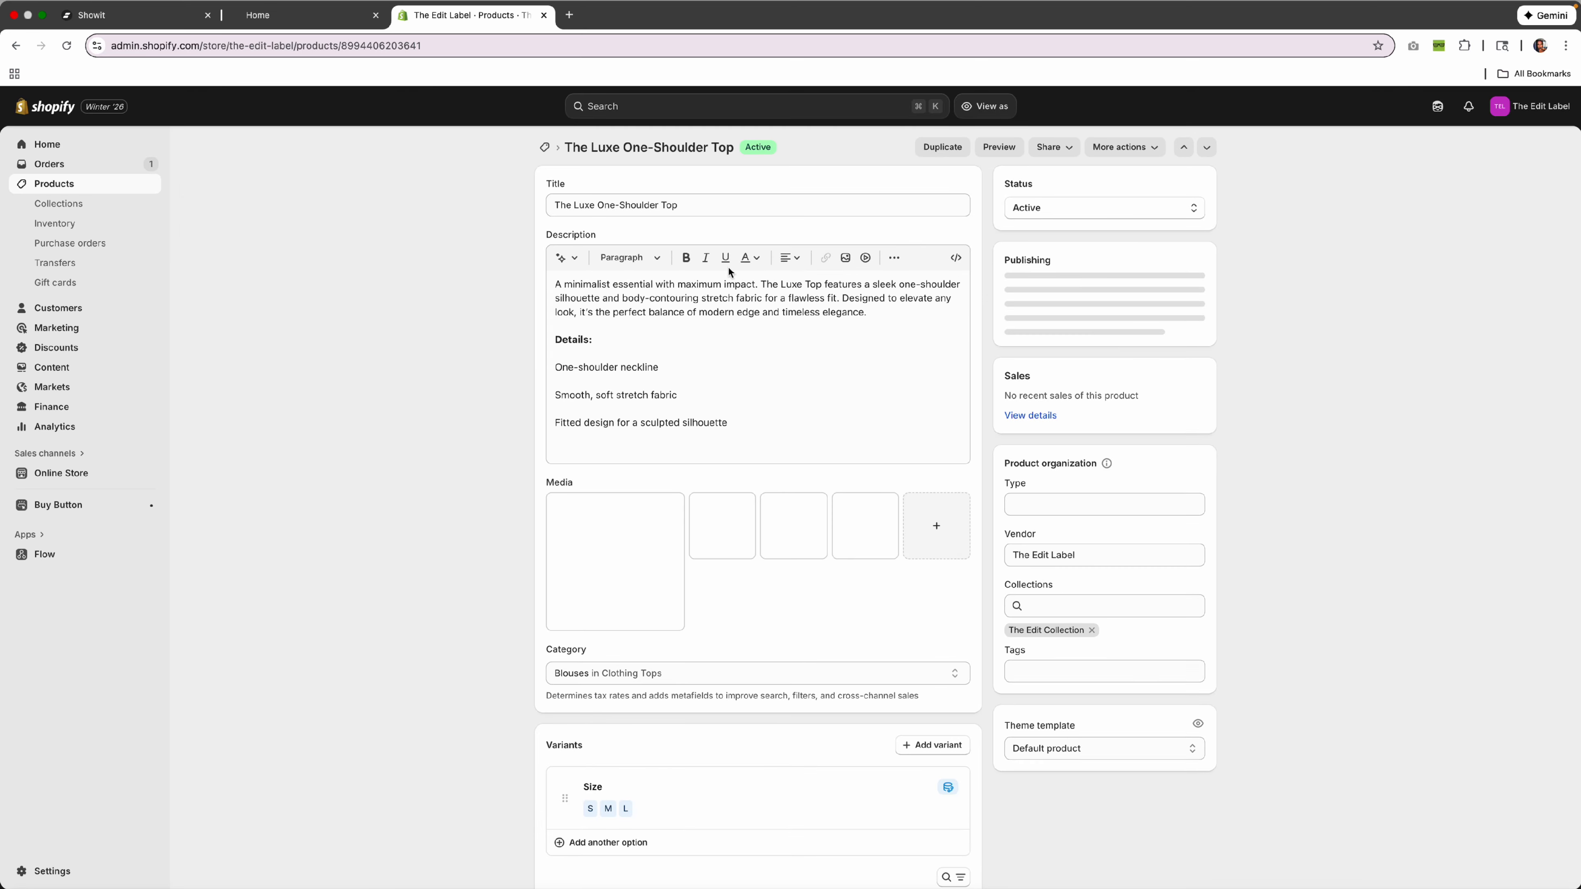
scroll(815, 362, "down", 3)
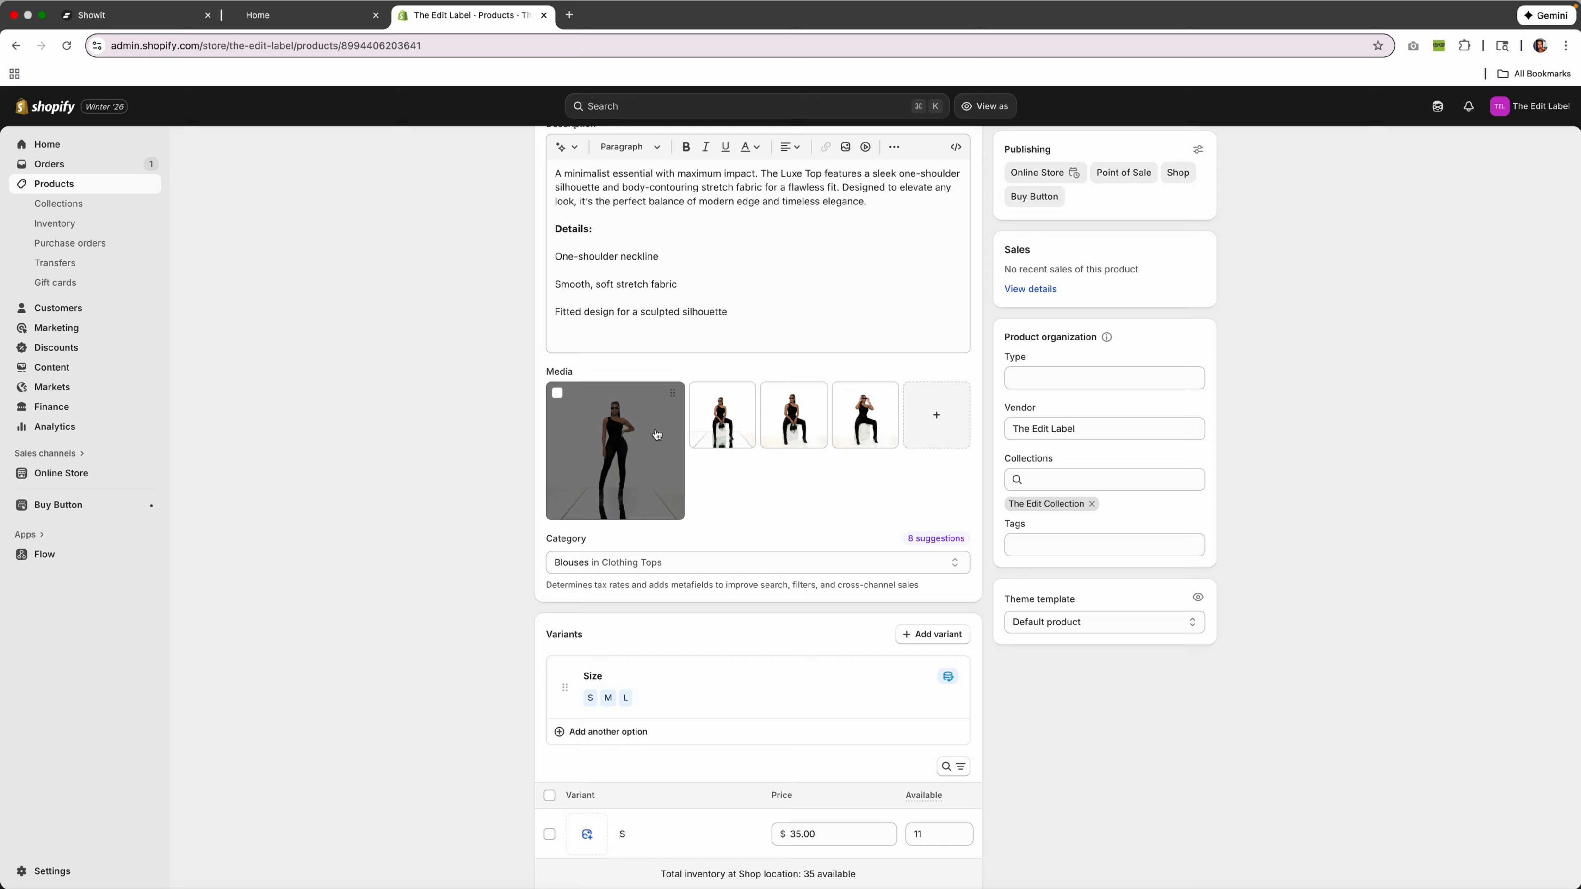
left_click(170, 16)
Confirm the Luxe One-Shoulder Top's VIEW PRODUCT button links to page The Luxe Top, then list pages.
left_click(607, 452)
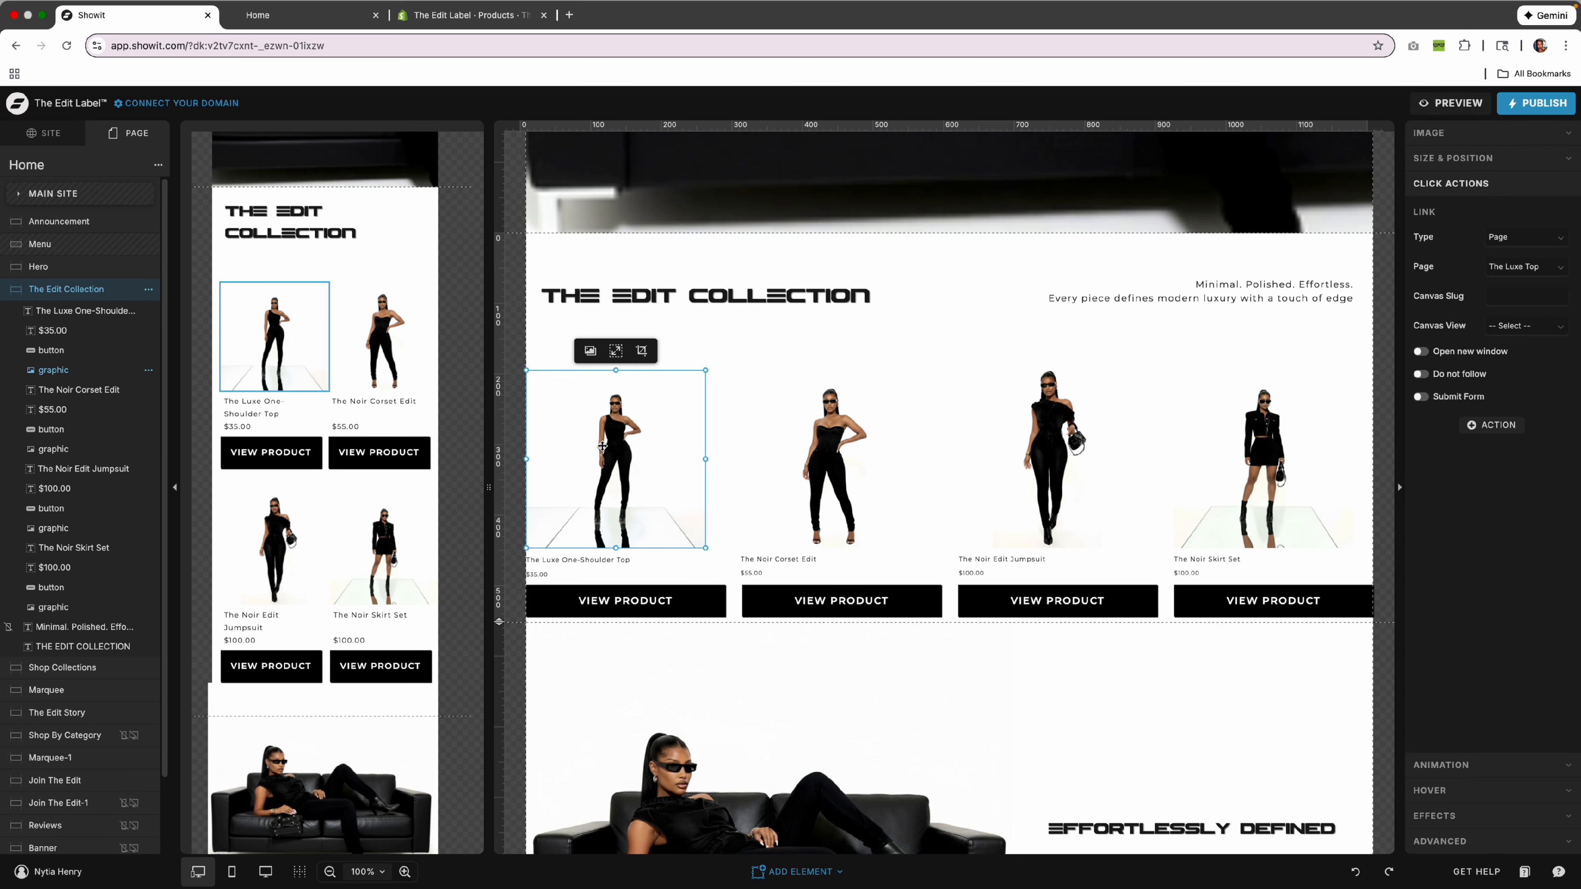
left_click(1447, 145)
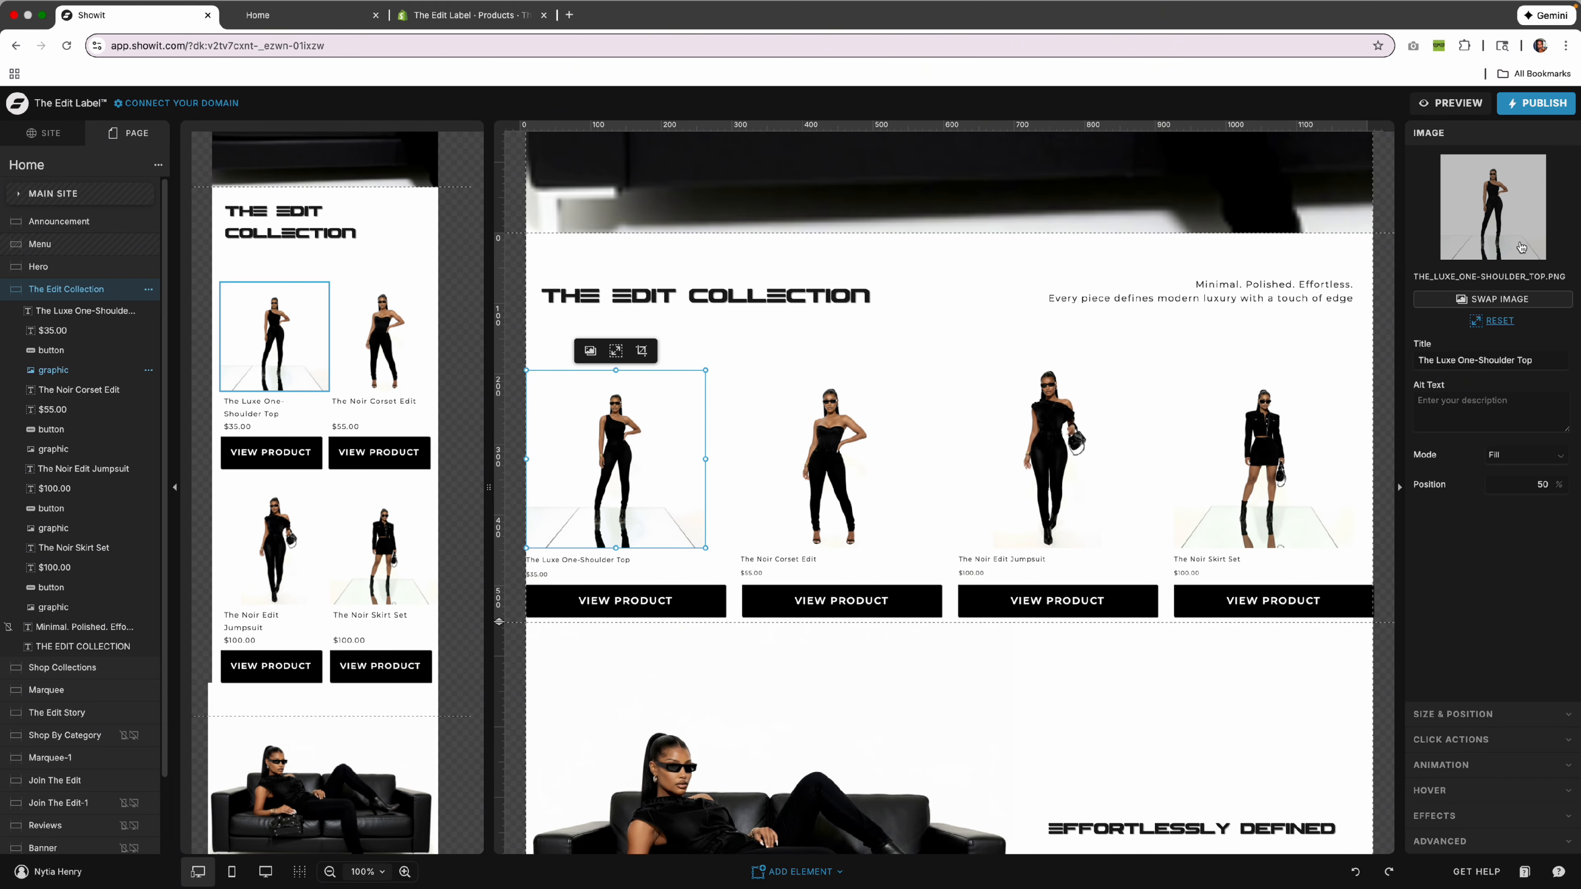
left_click(456, 18)
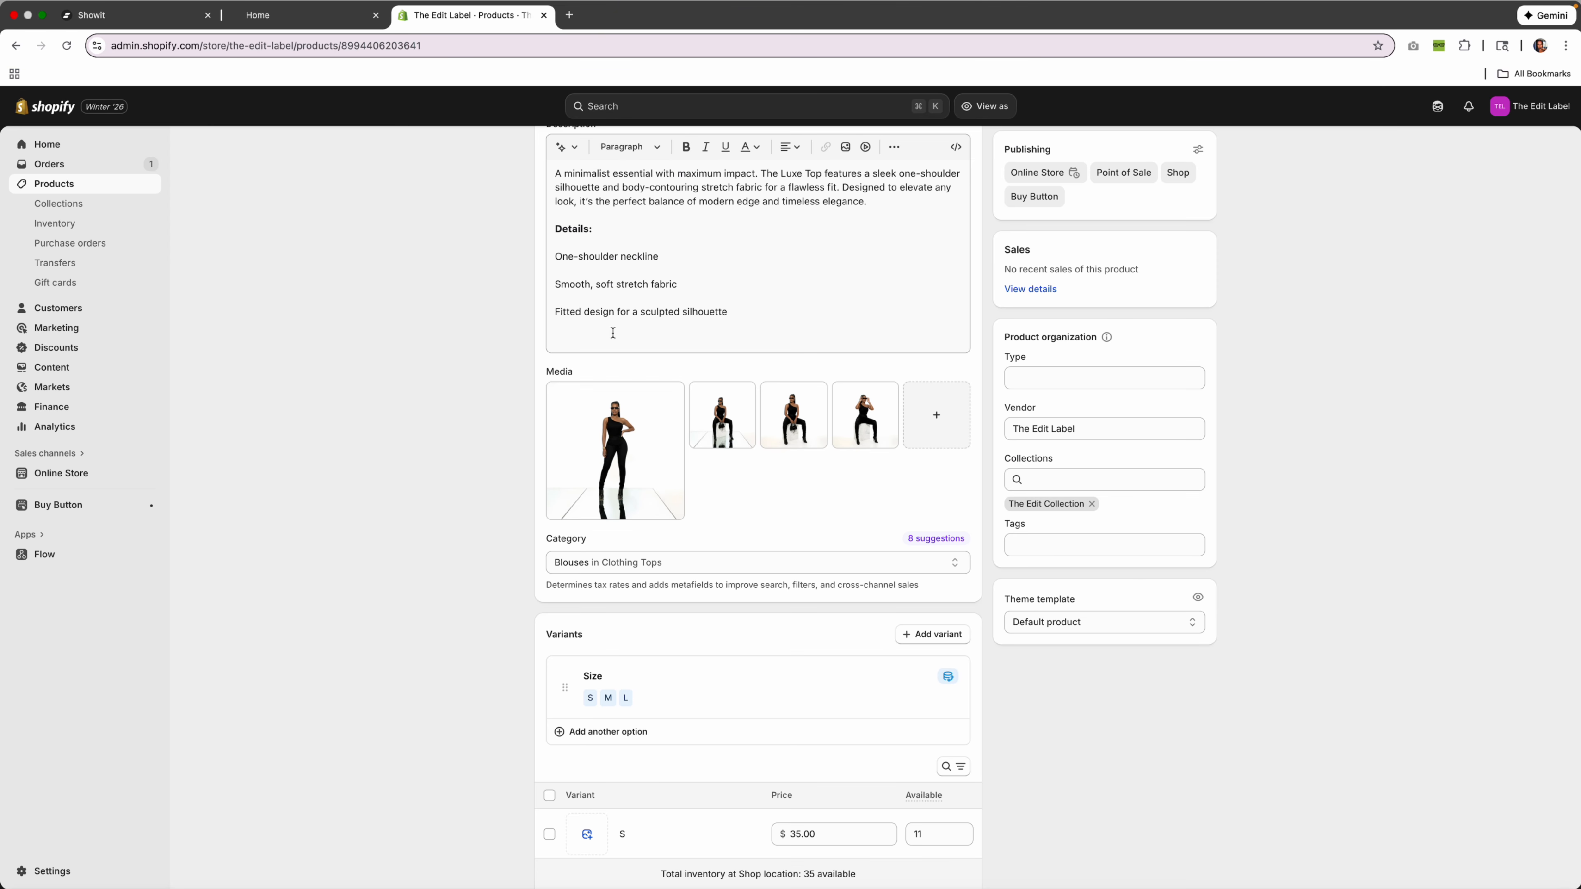
scroll(613, 333, "up", 2)
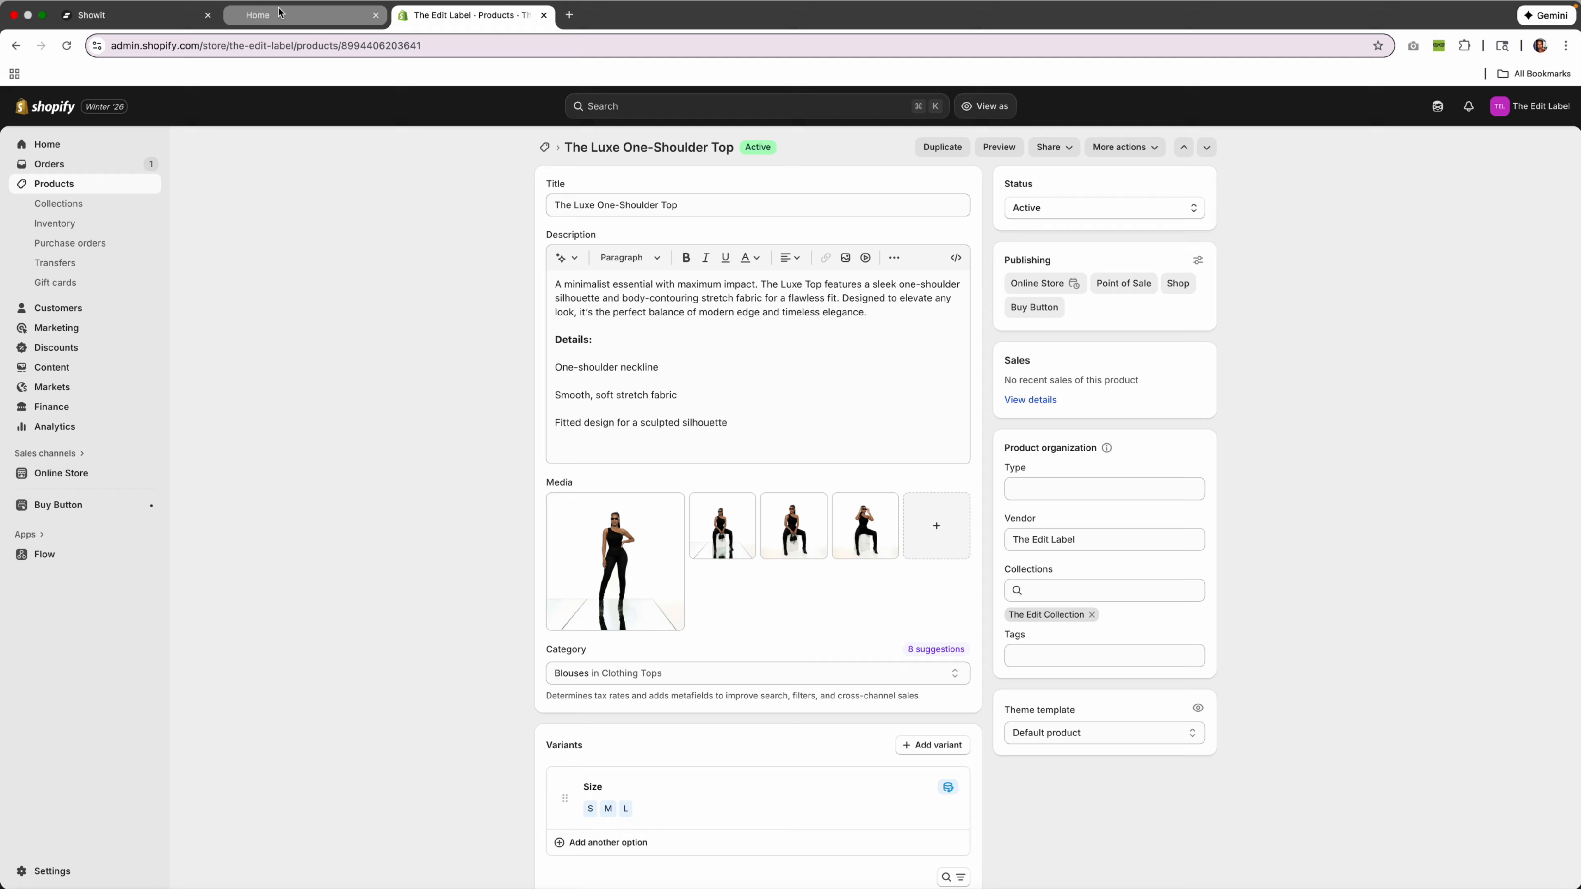
left_click(93, 14)
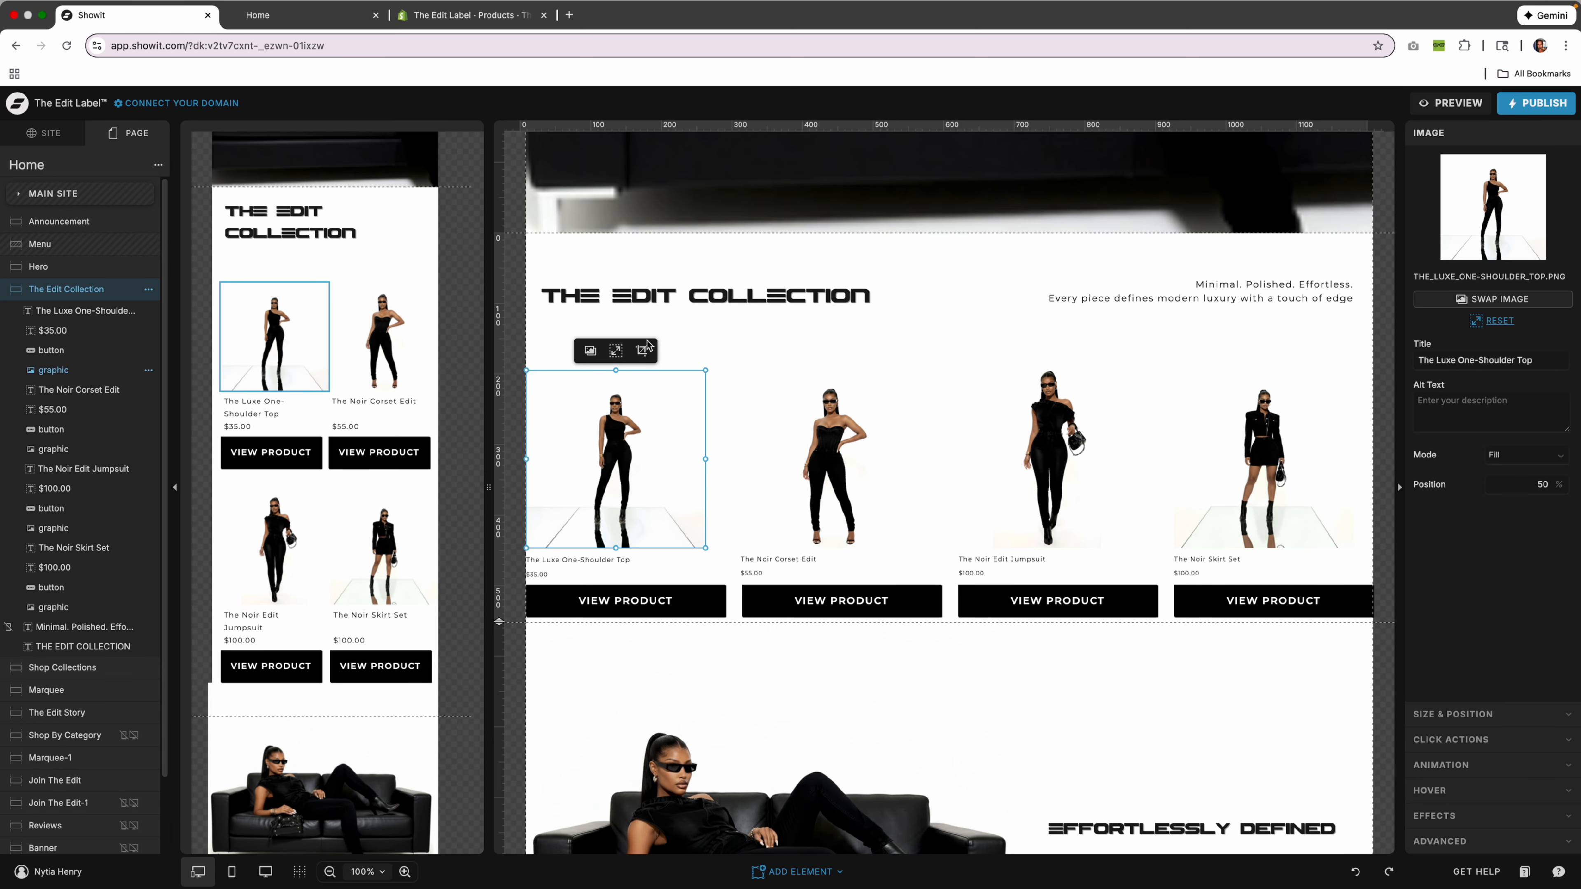
left_click(652, 598)
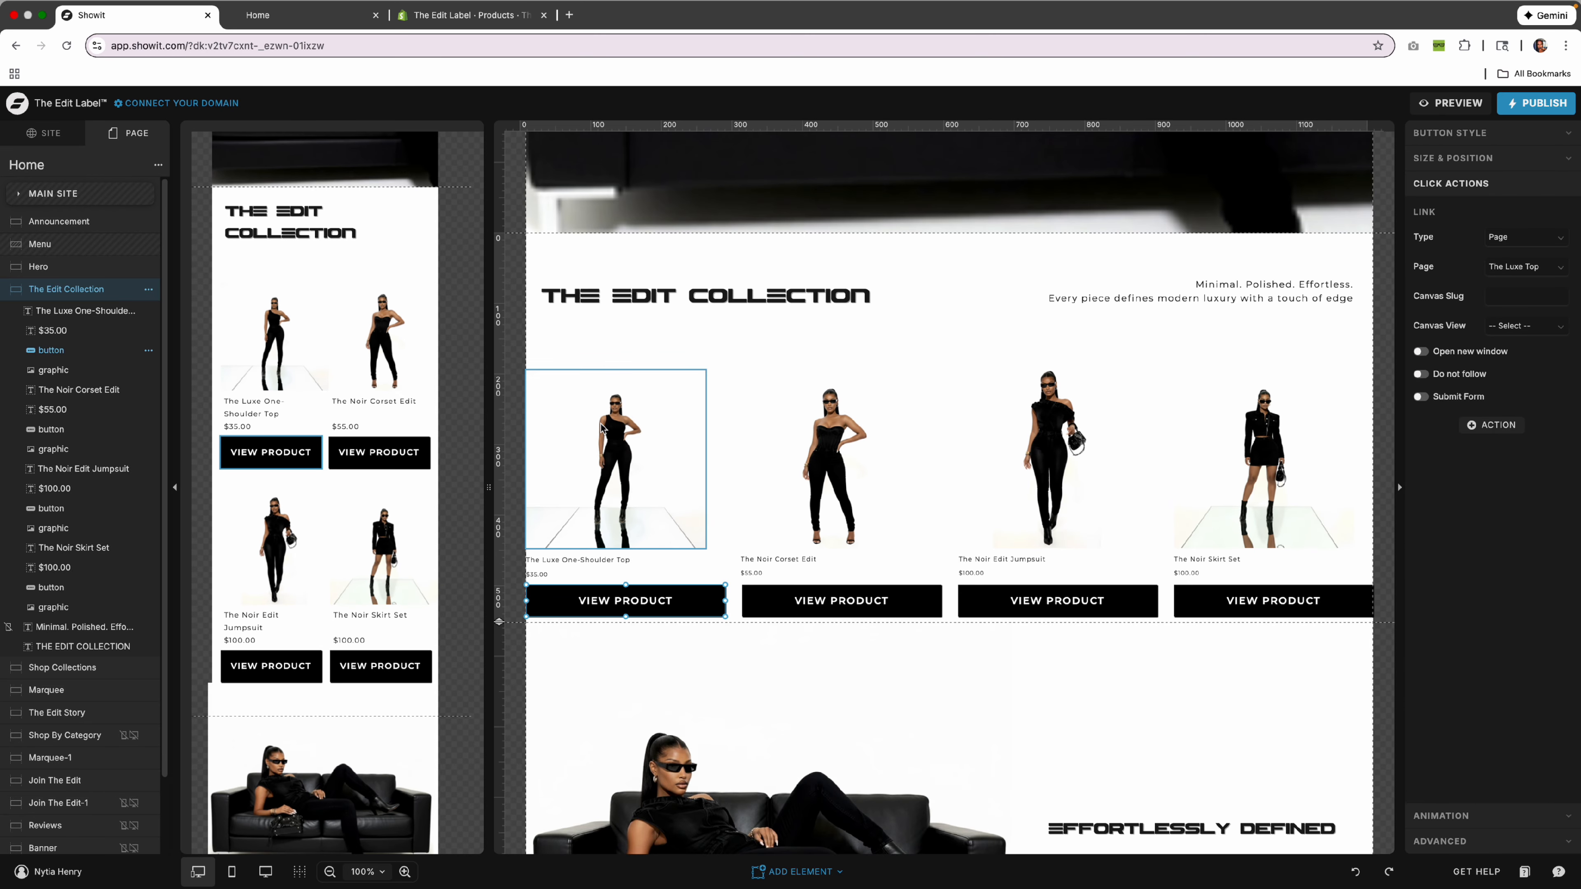
left_click(45, 138)
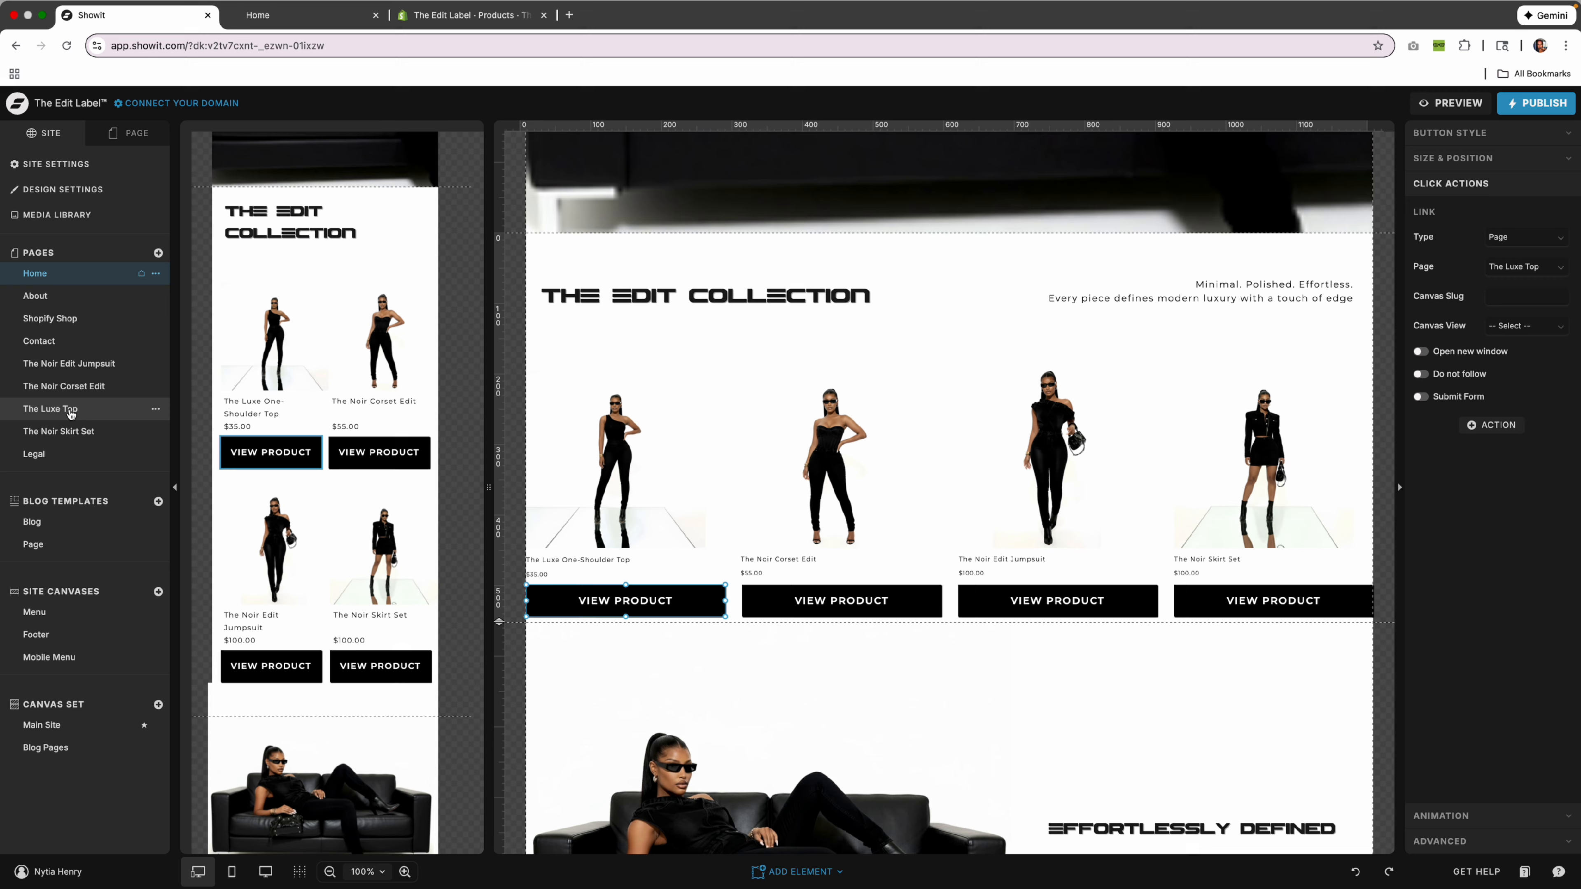
Open The Luxe Top page to view its product embed, then switch to the Shopify product admin.
left_click(50, 408)
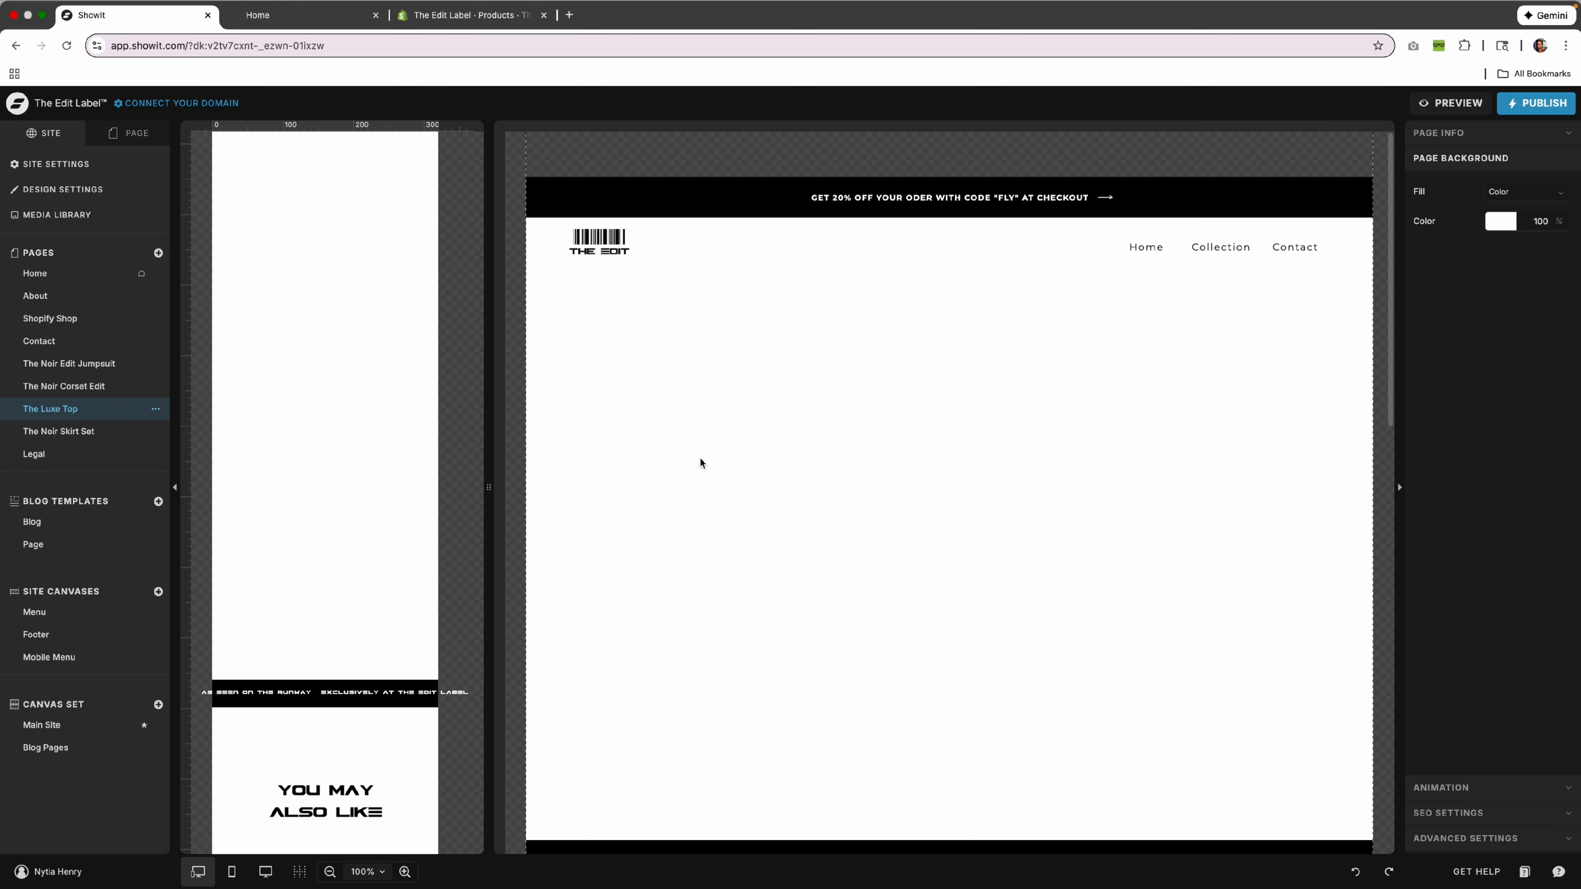
scroll(716, 481, "down", 2)
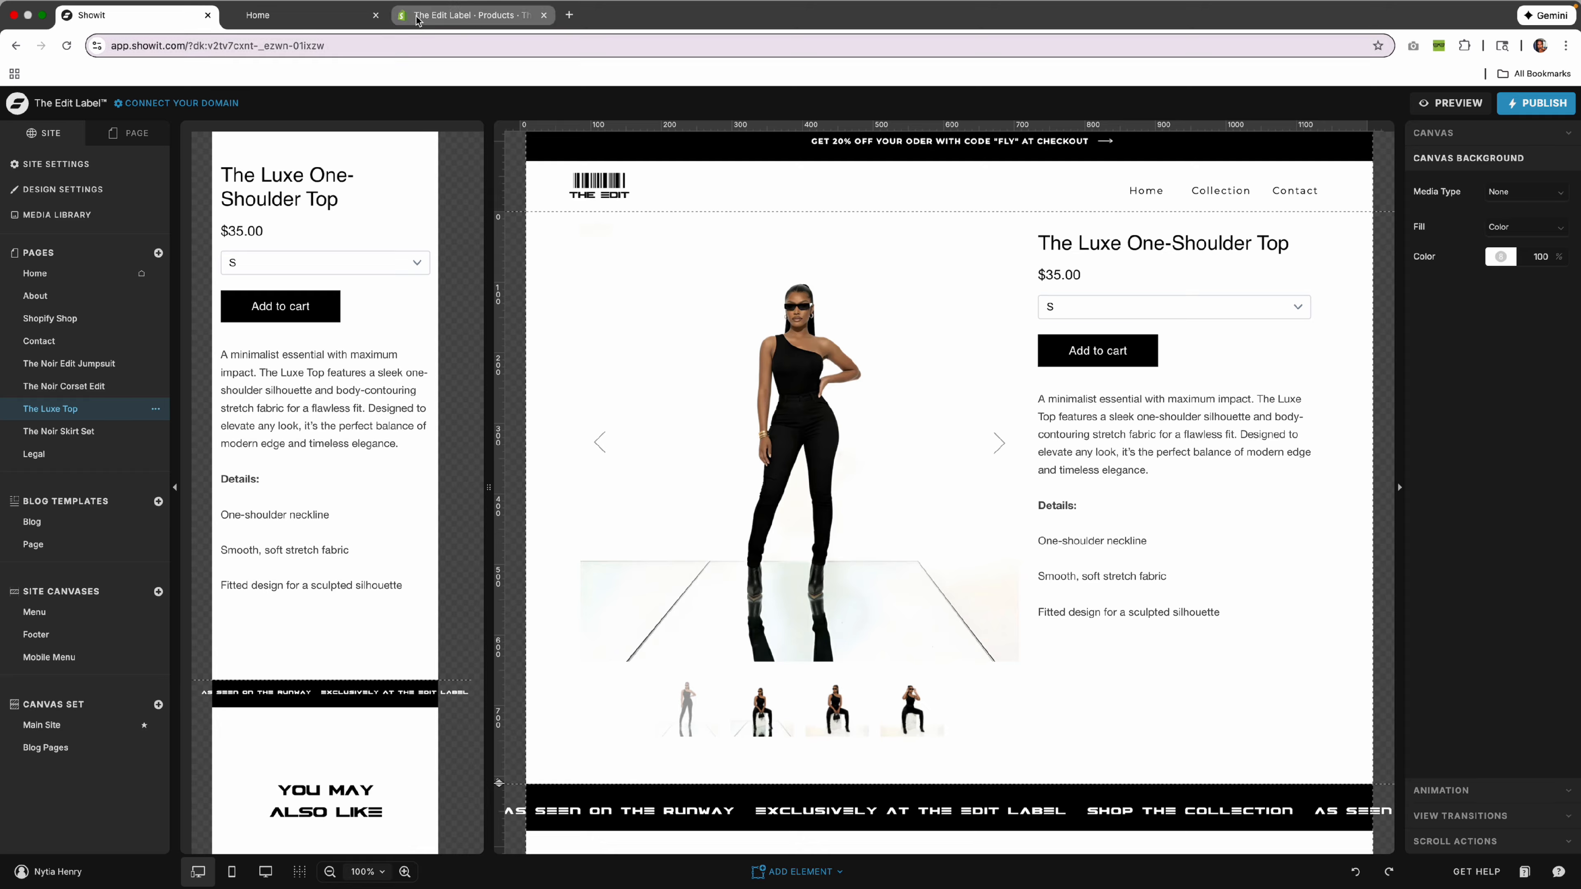
left_click(471, 15)
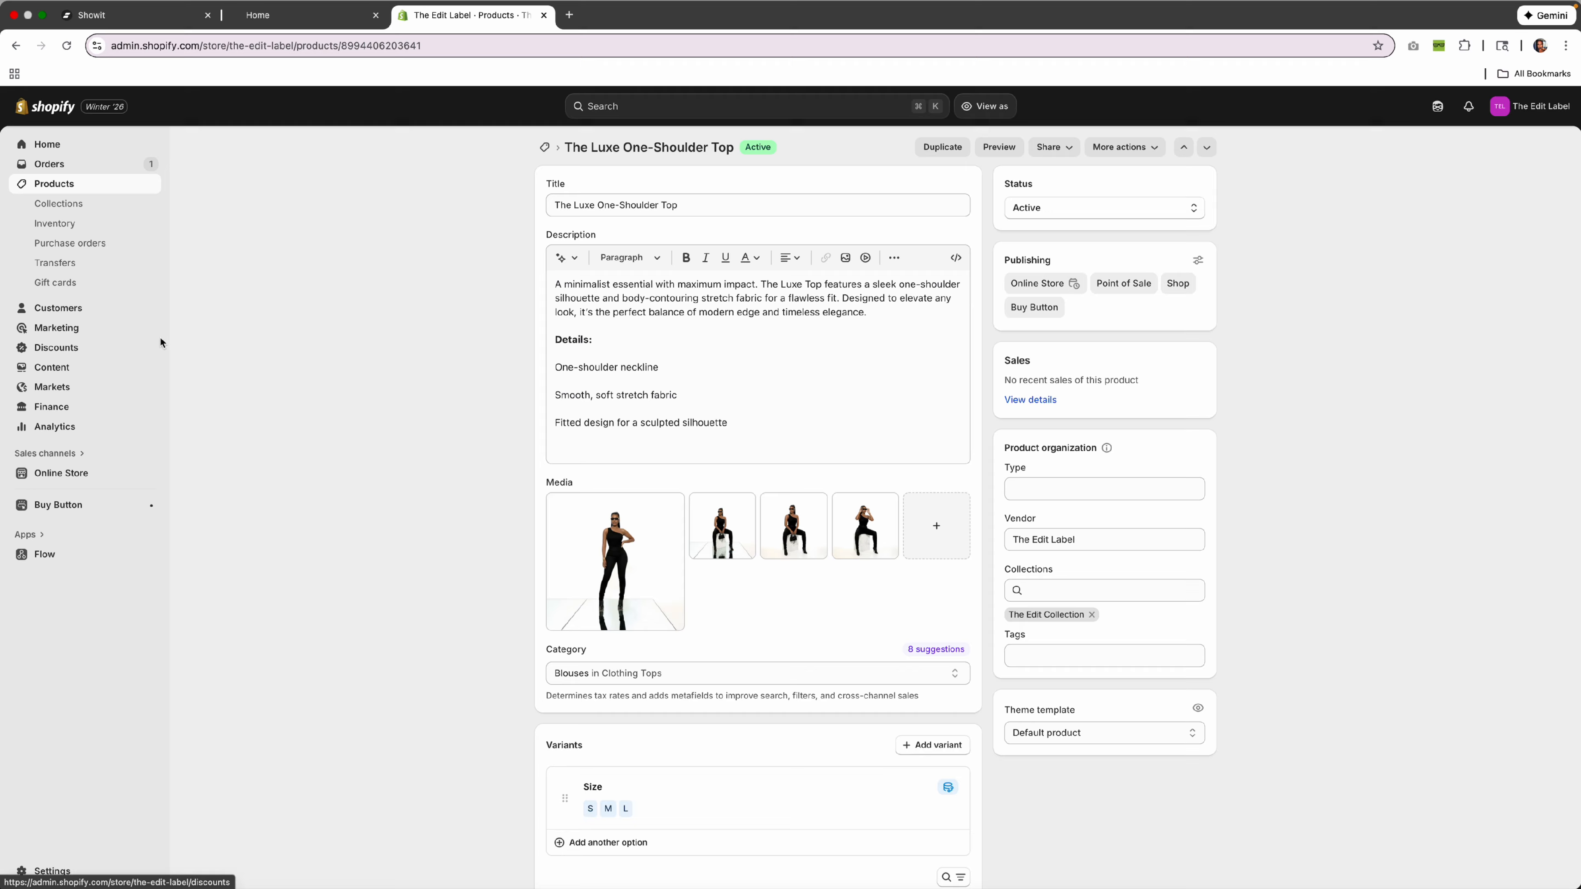
Create a Product Buy Button for The Luxe One-Shoulder Top and copy its embed code.
left_click(98, 504)
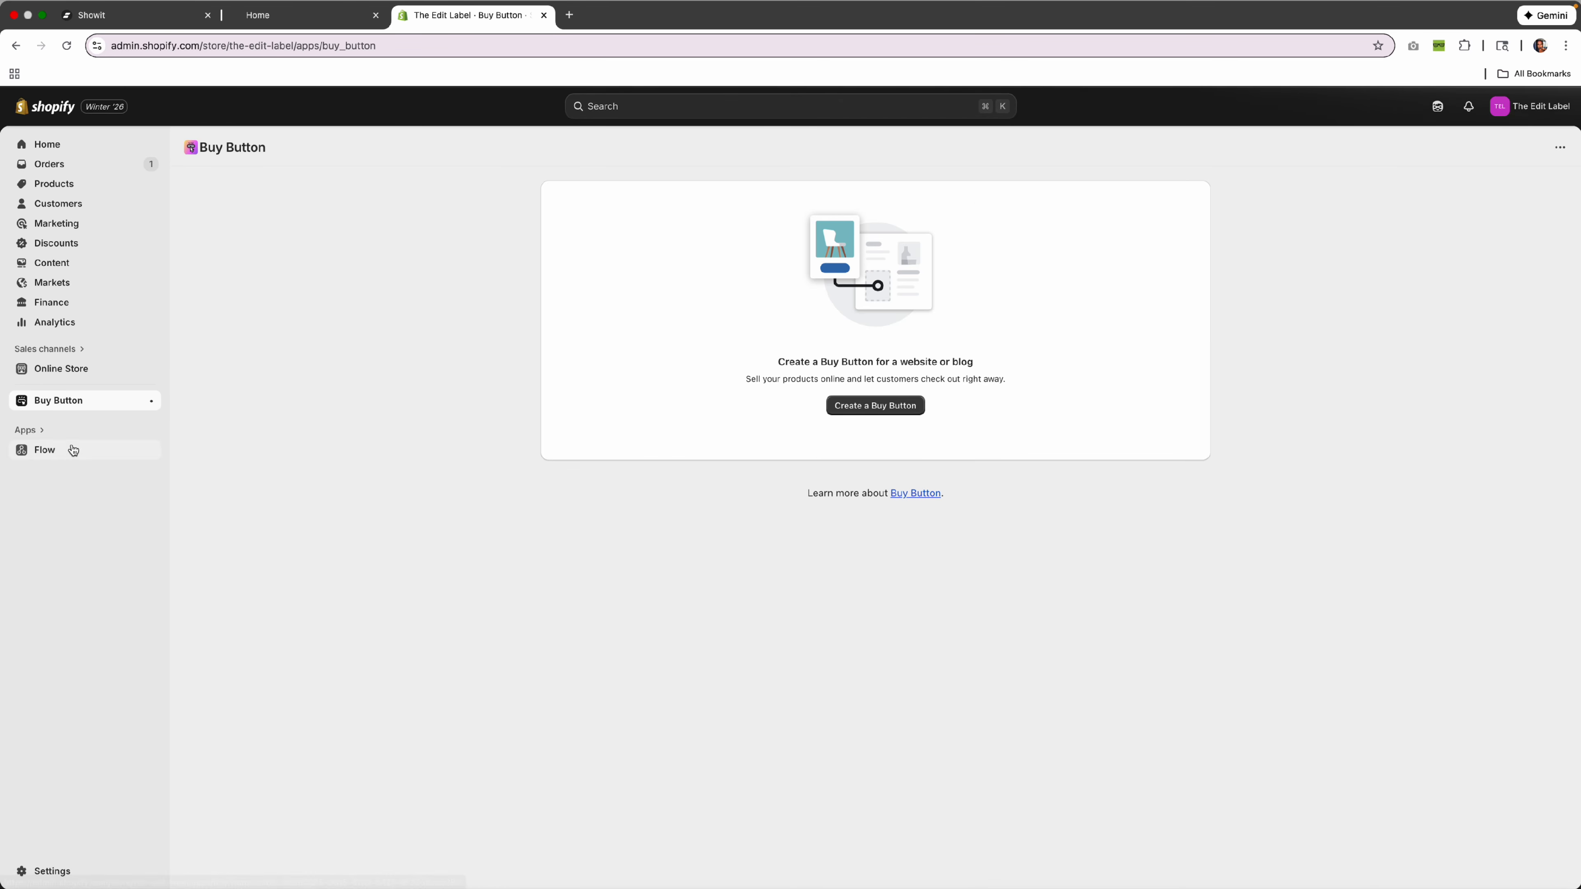
left_click(914, 407)
left_click(569, 254)
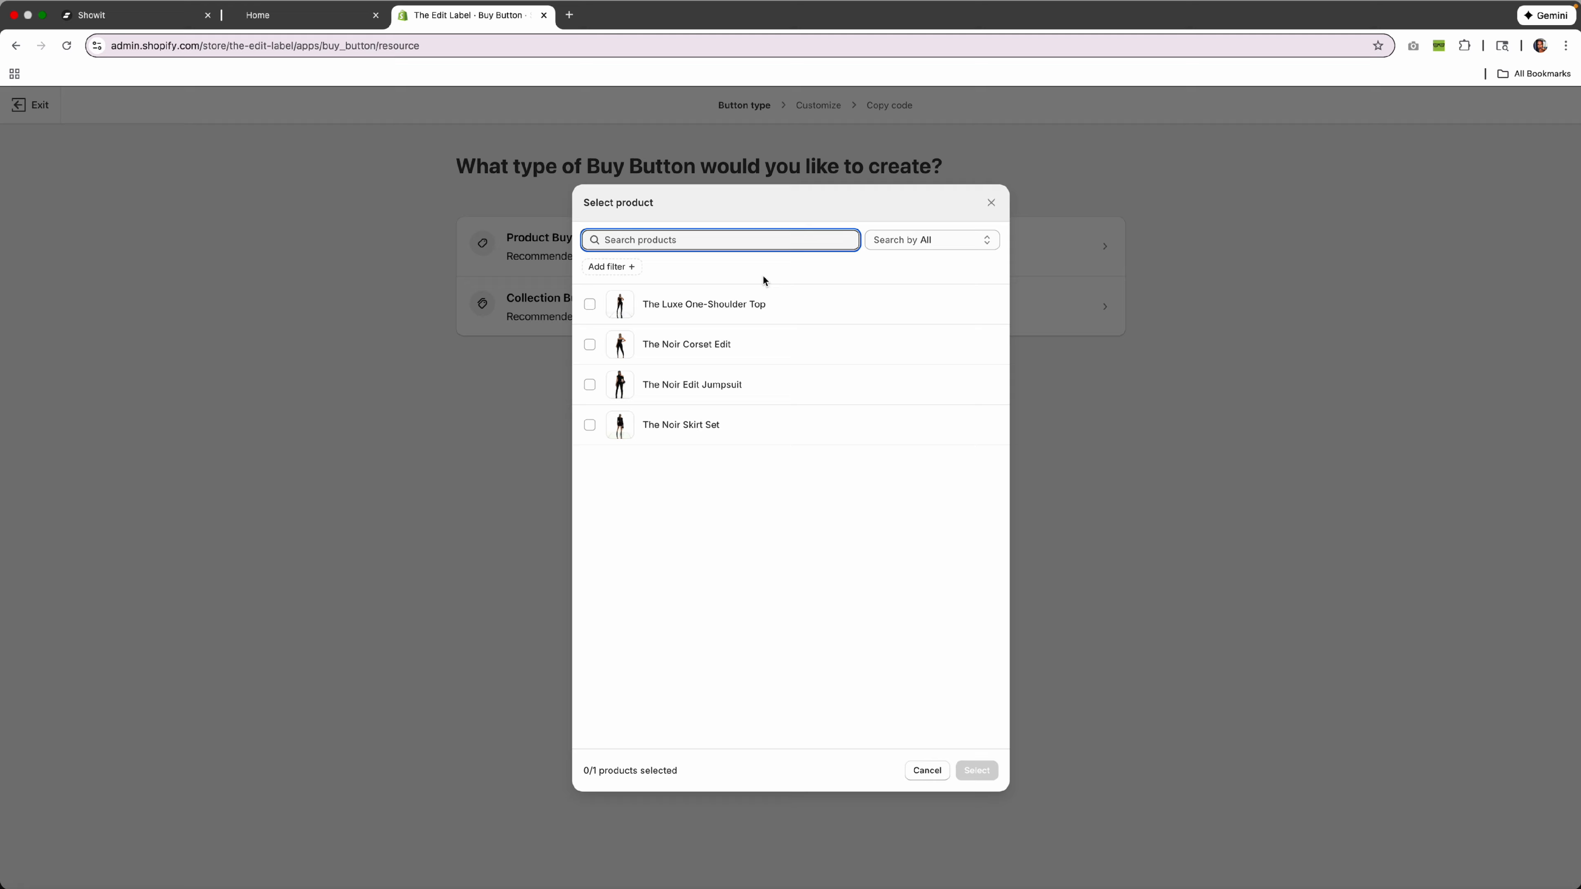
left_click(700, 309)
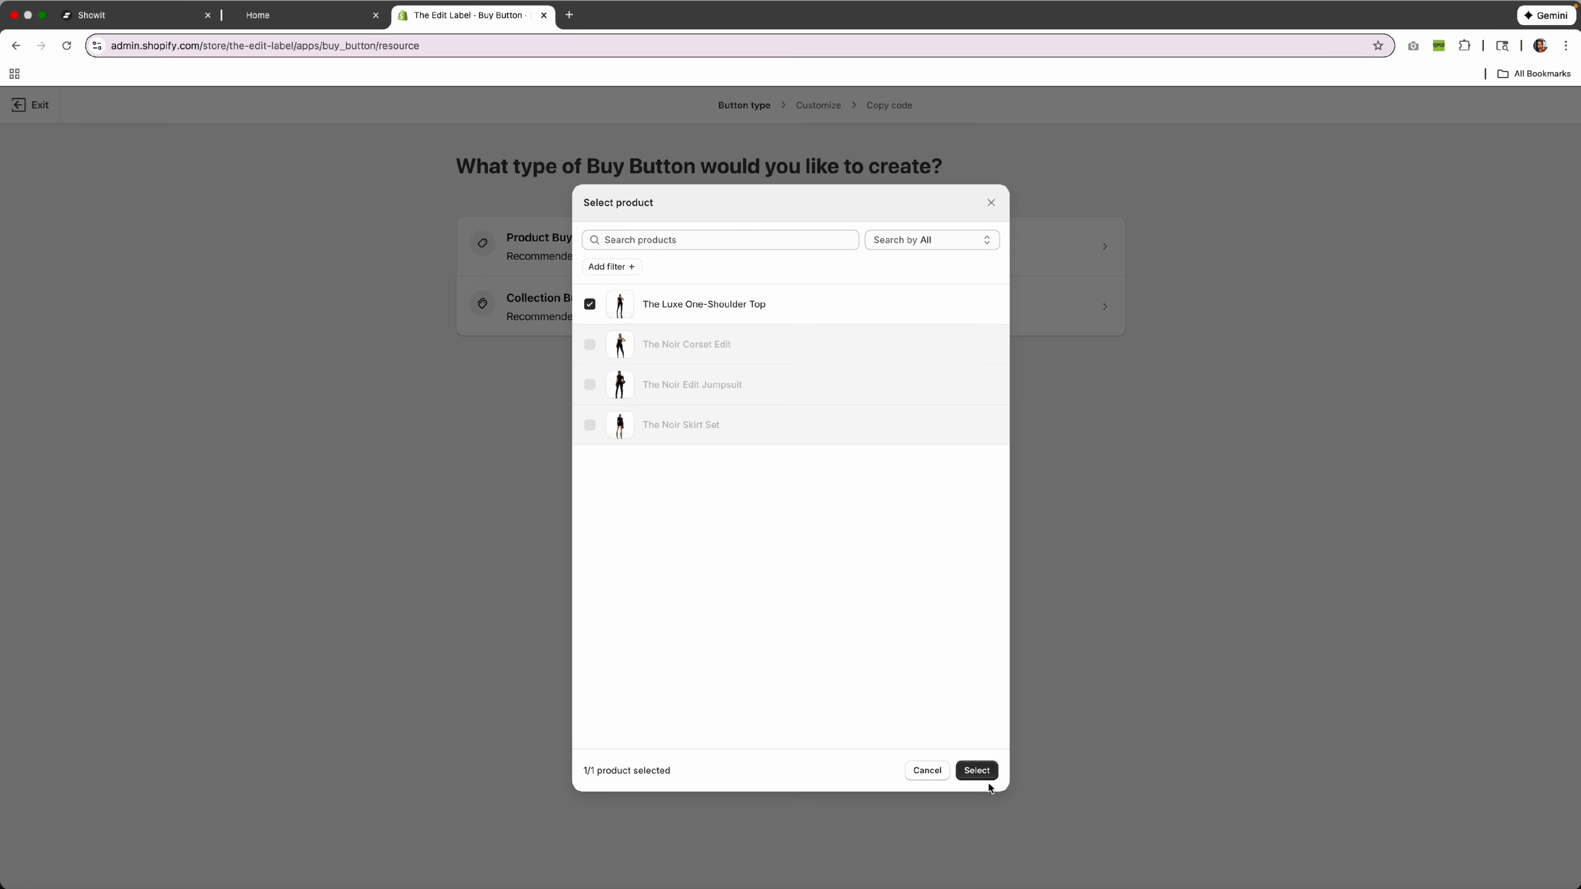
left_click(976, 771)
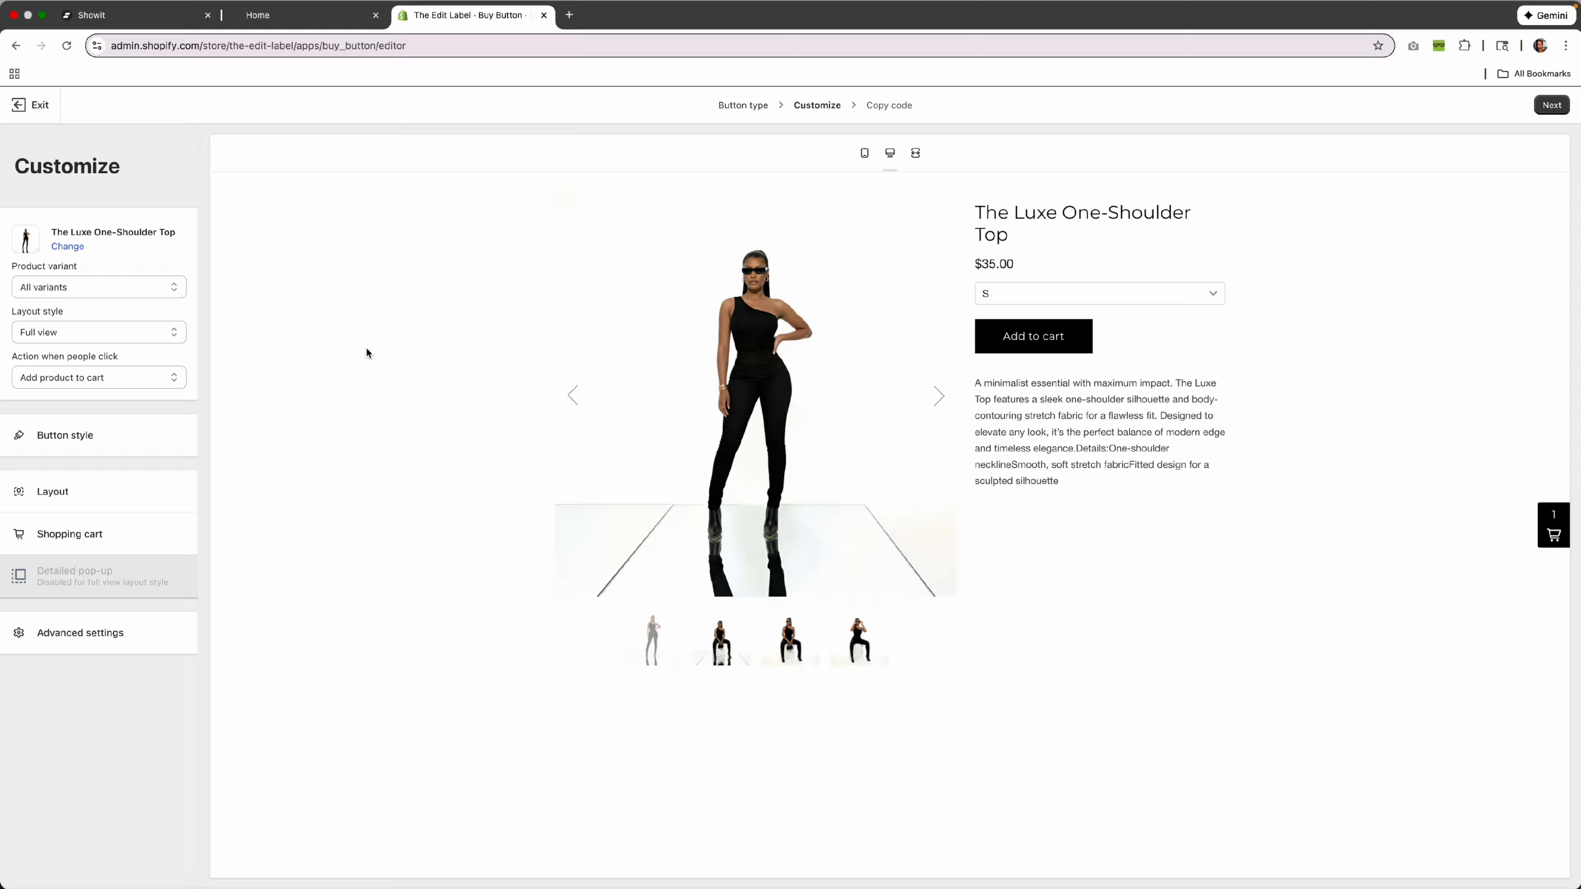
left_click(1551, 105)
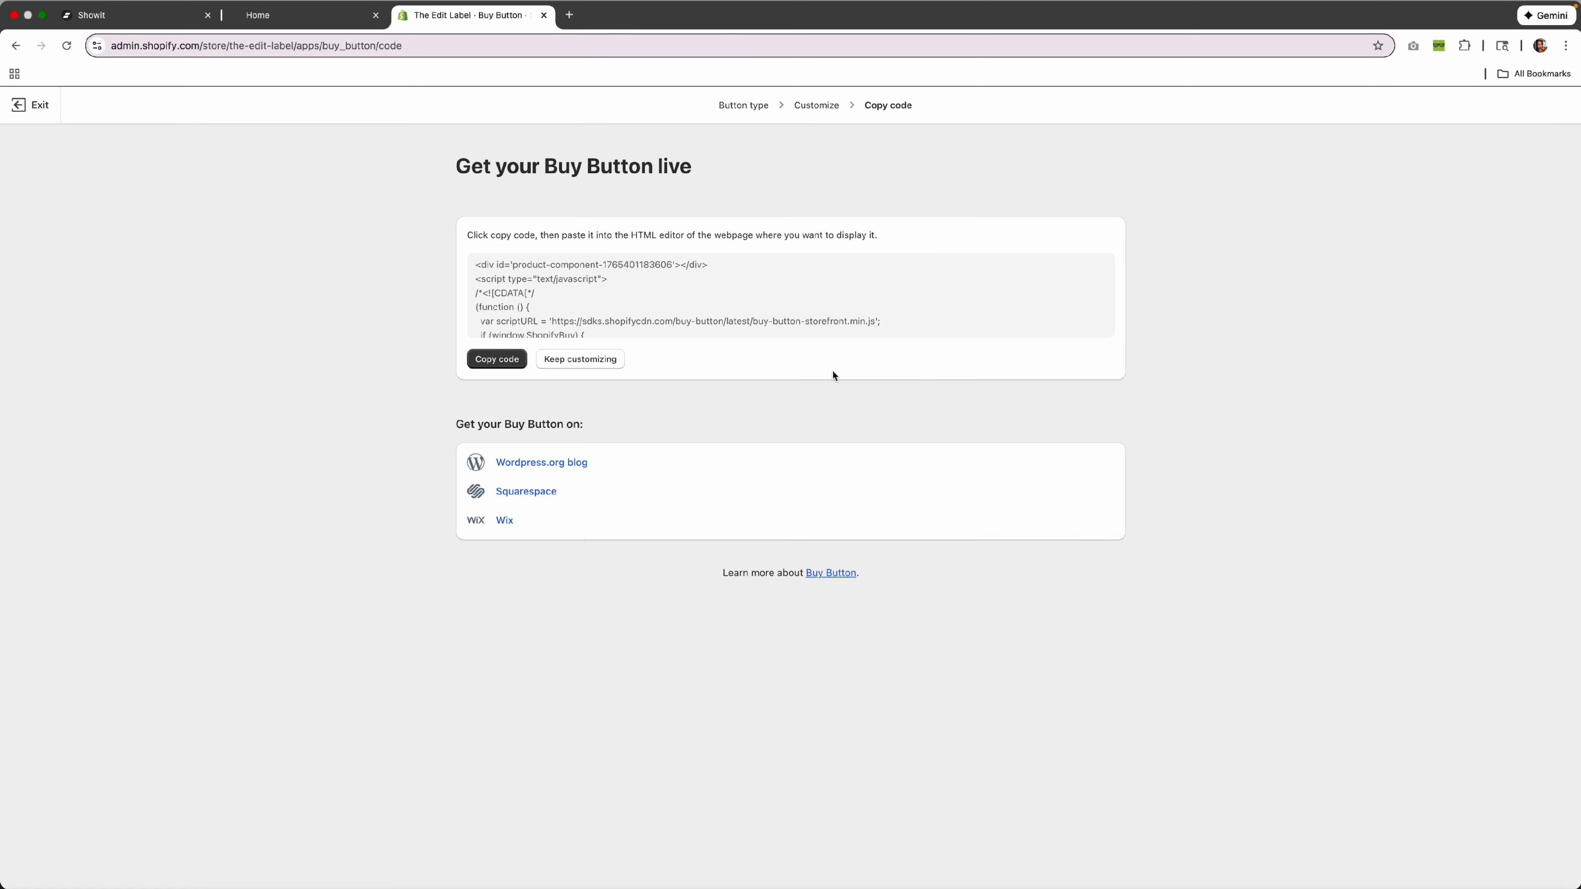
left_click(501, 361)
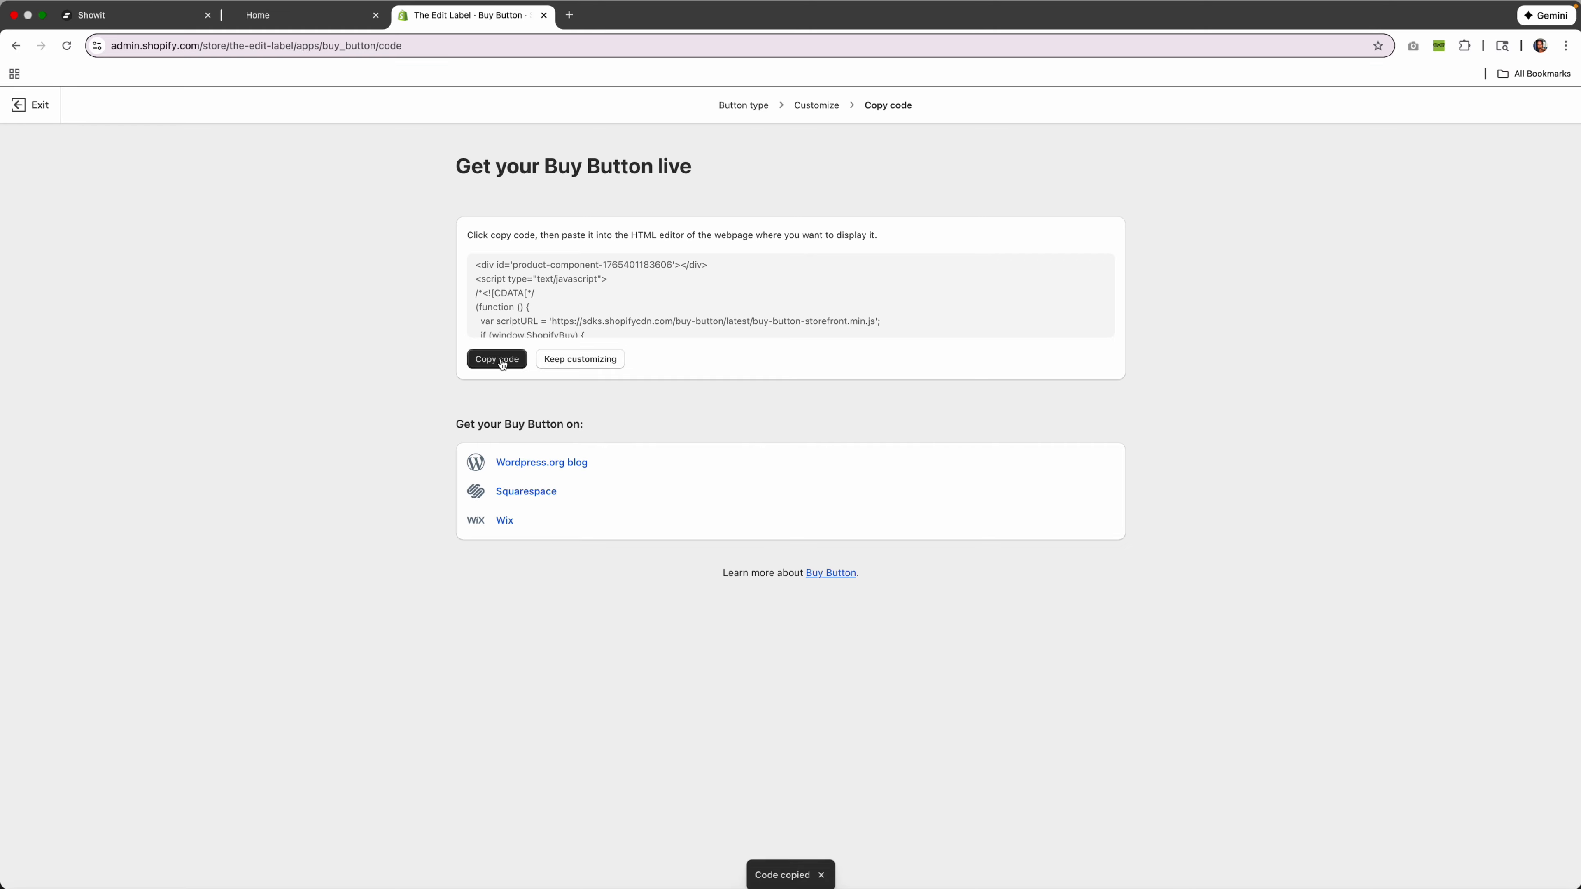
left_click(141, 18)
Delete the old embed on The Luxe Top and add an Embed Code element with the pasted Buy Button code.
left_click(952, 347)
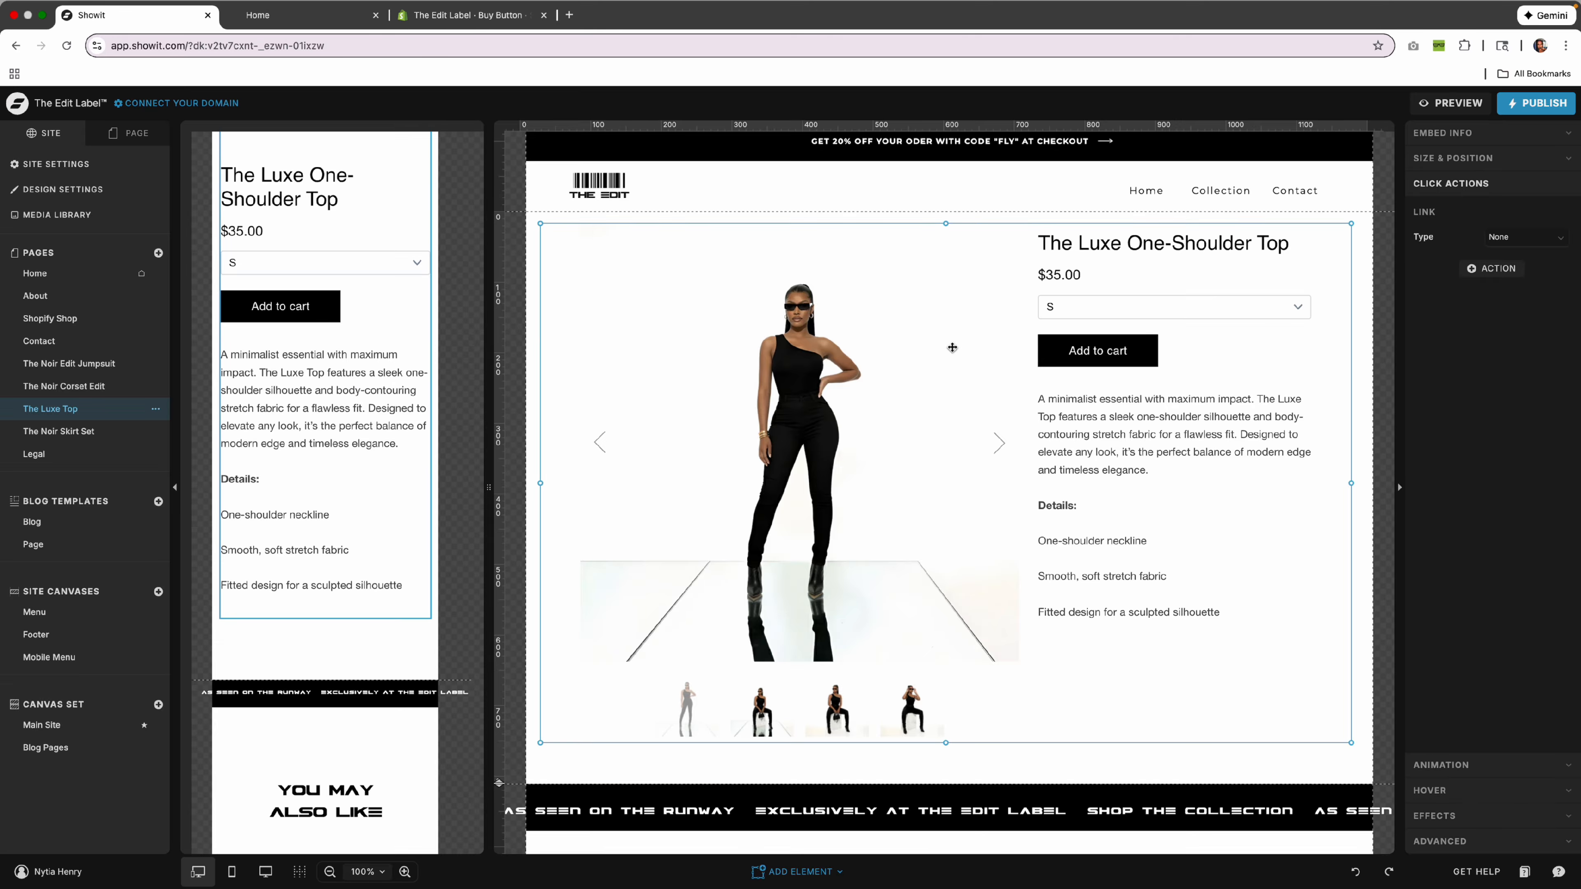
key("Delete")
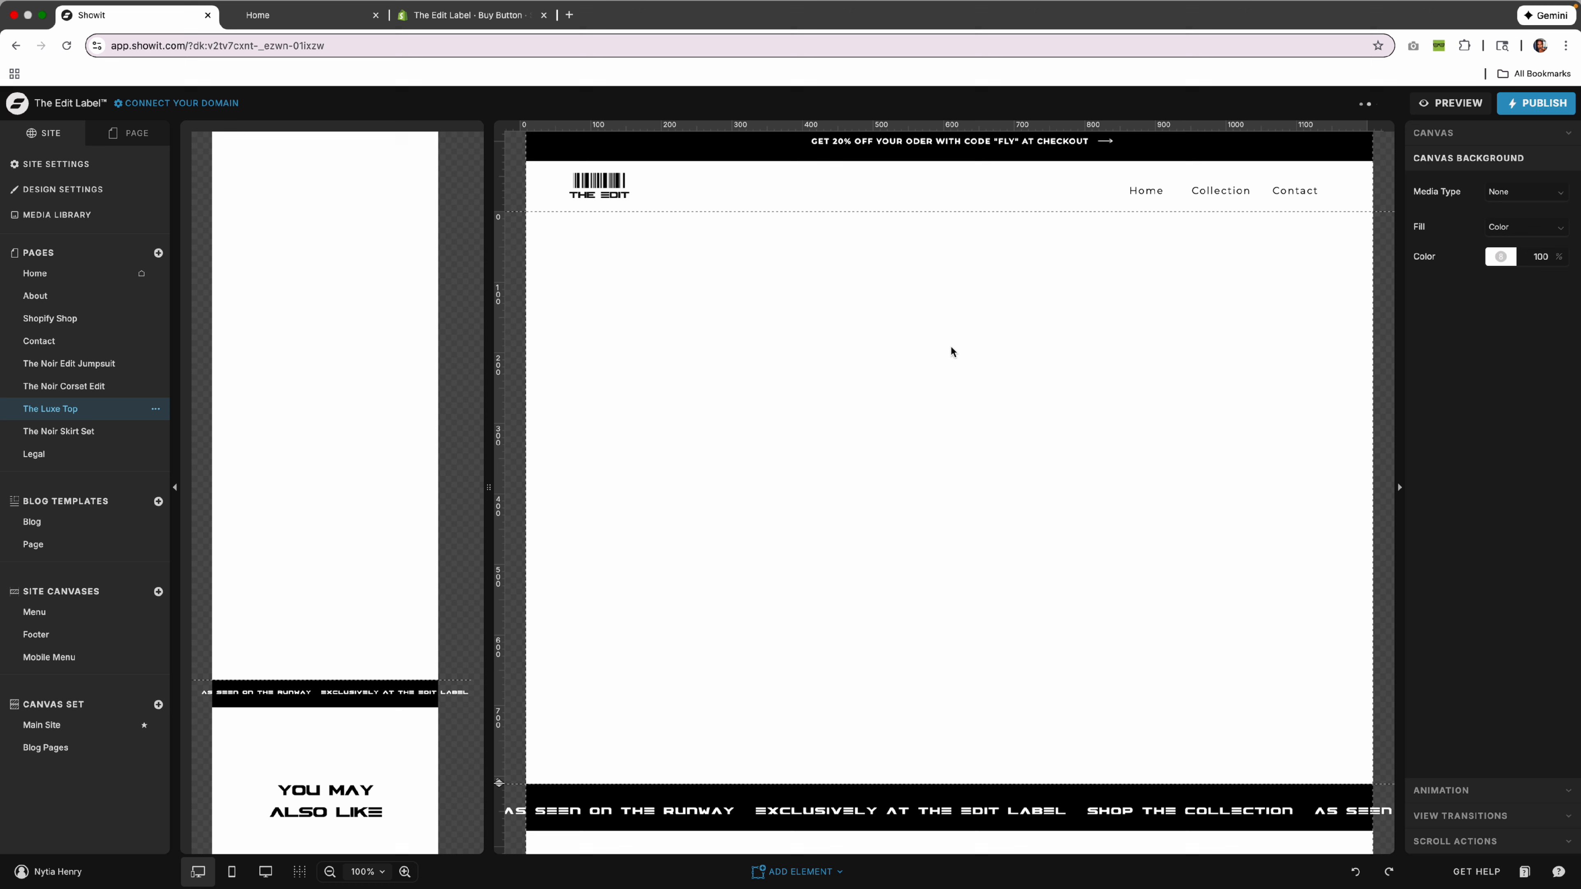
left_click(796, 870)
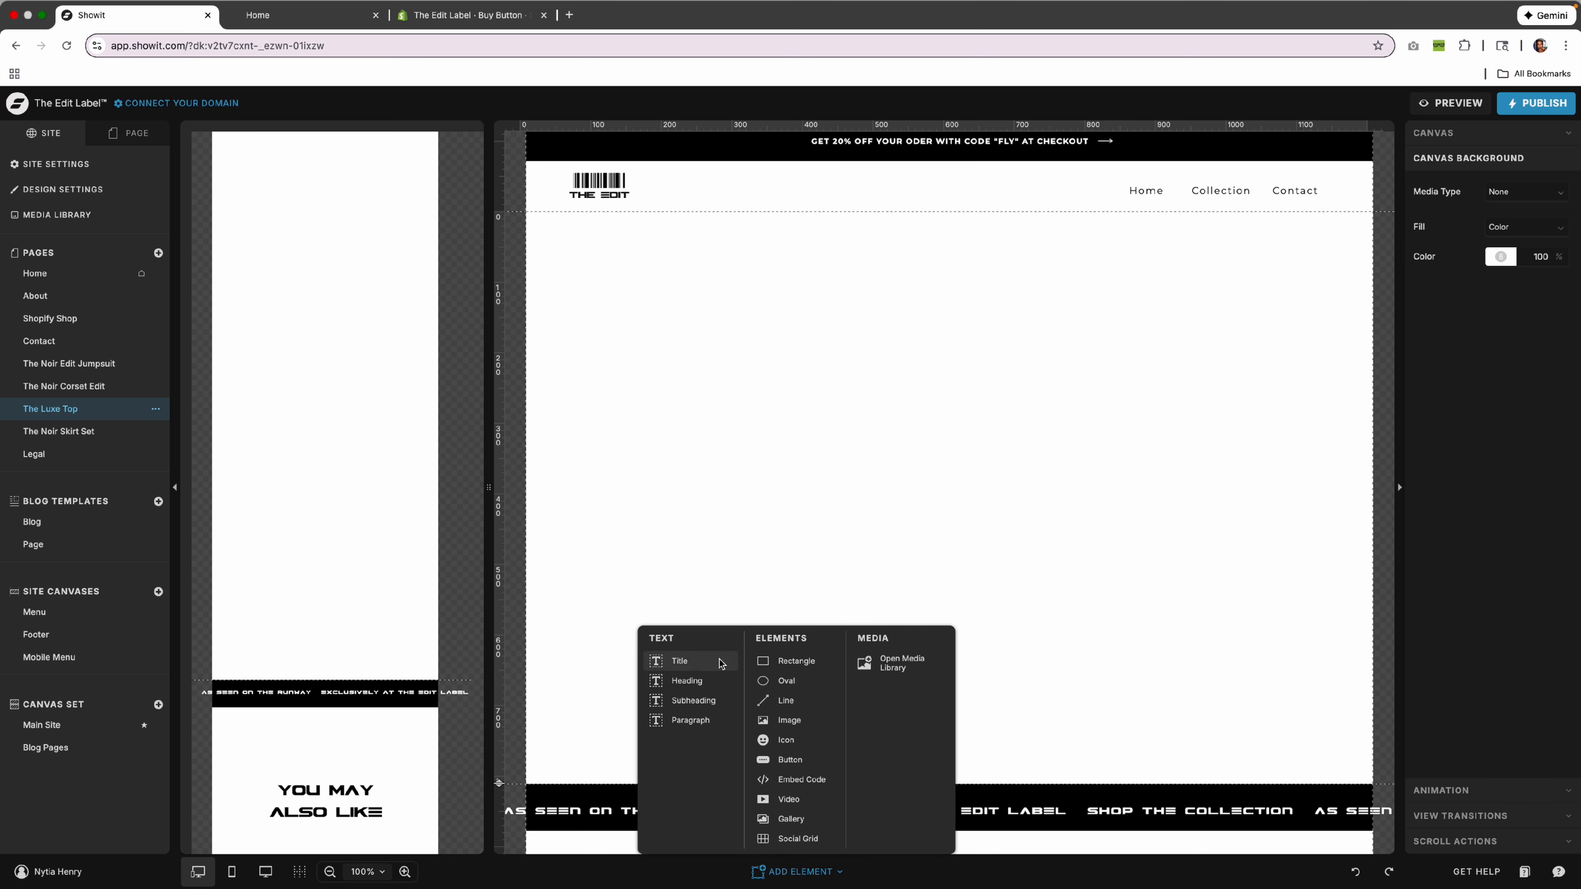
left_click(801, 779)
left_click(1466, 212)
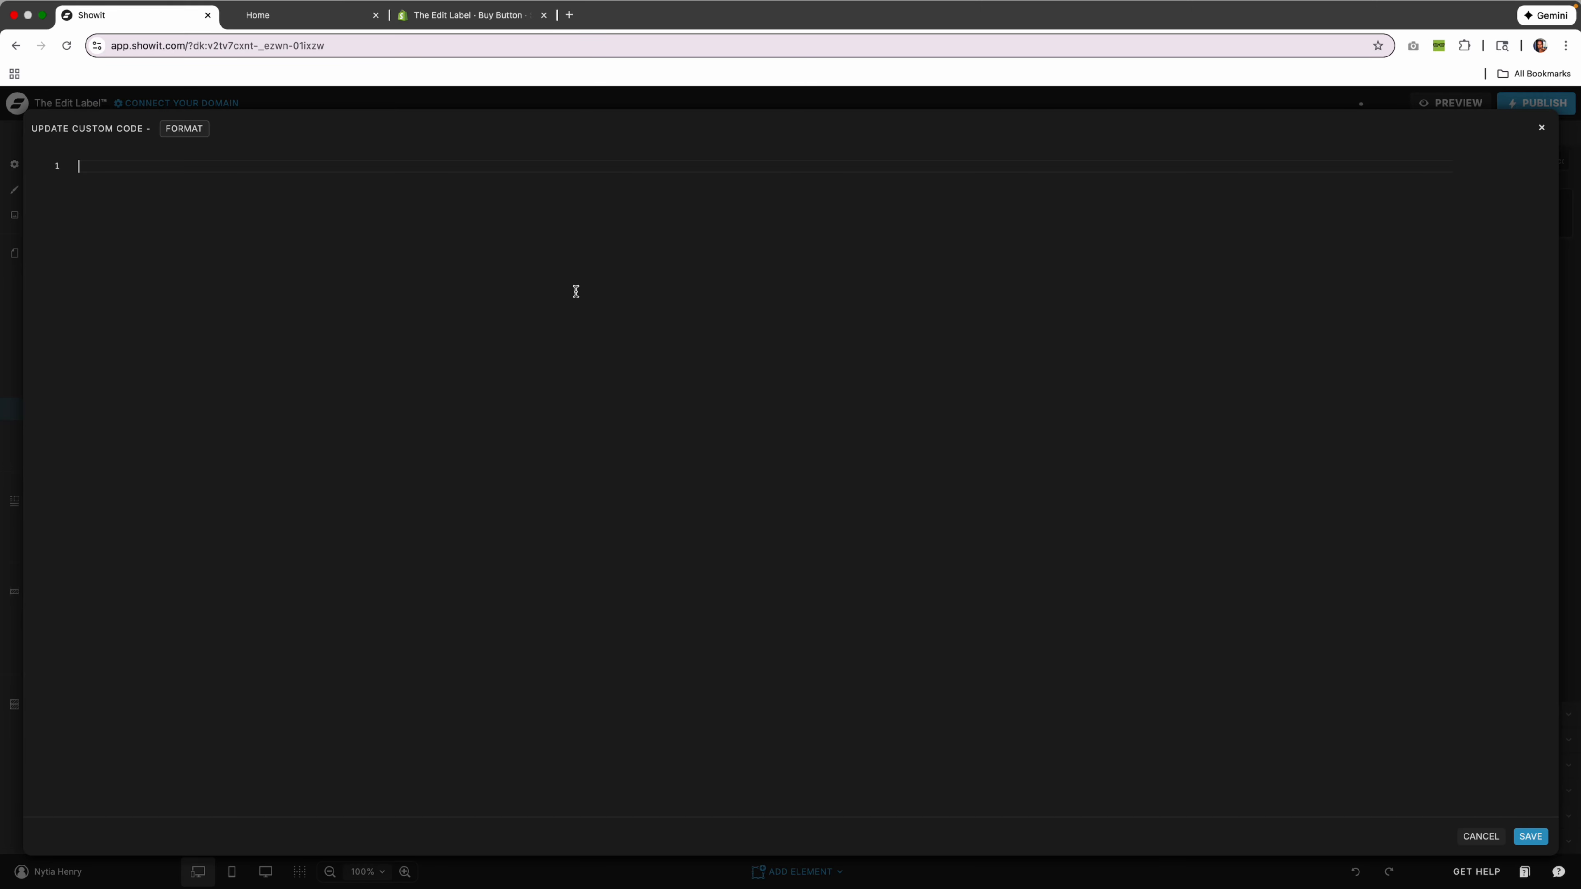
key("super+v")
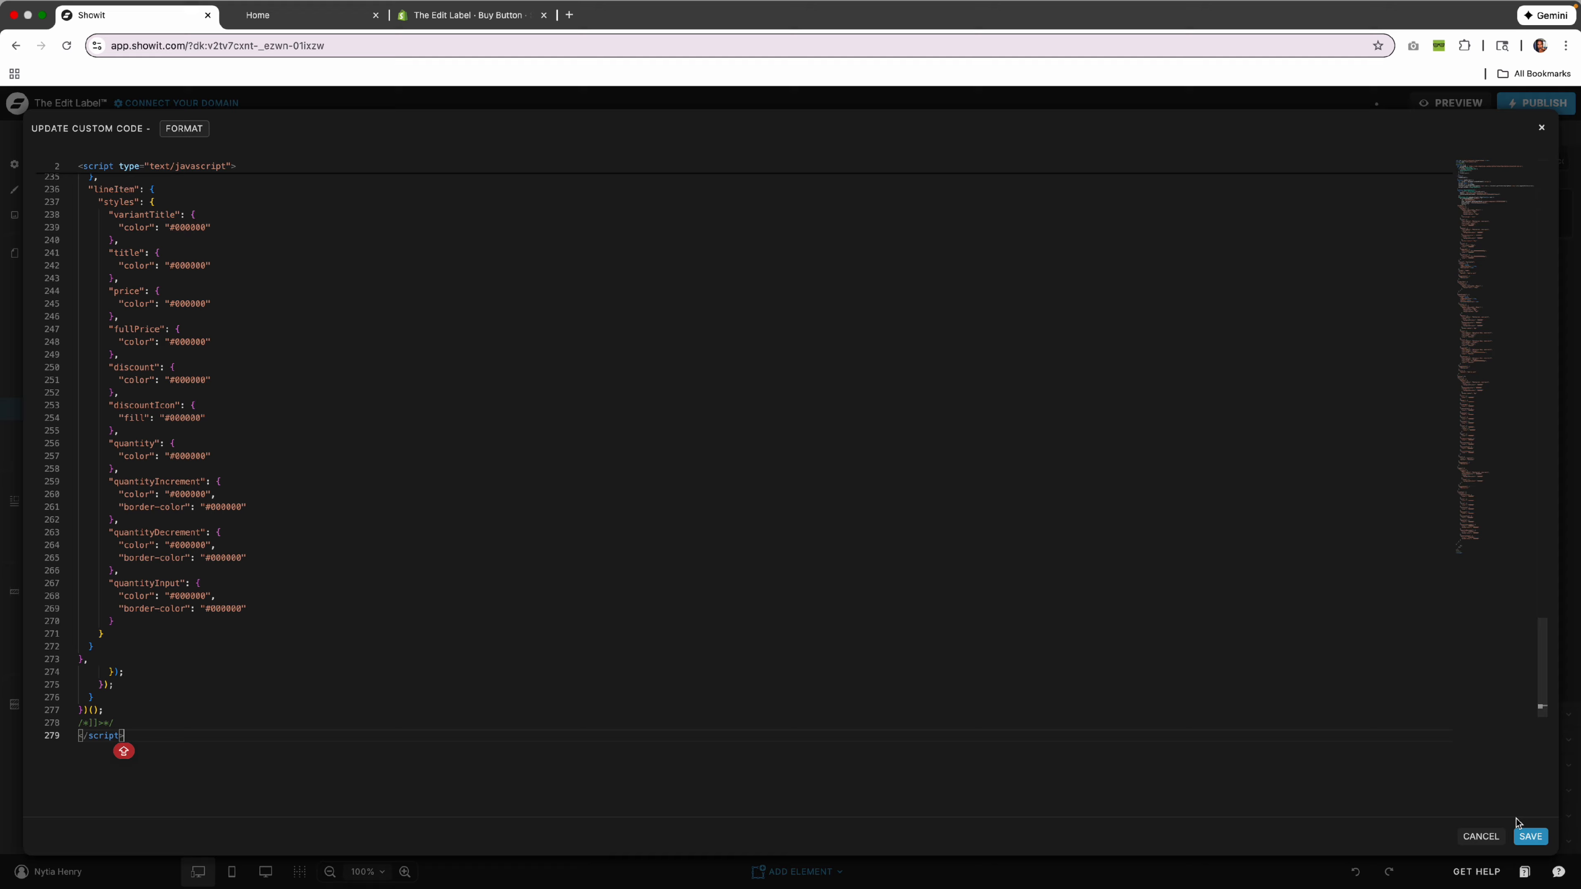
left_click(1524, 836)
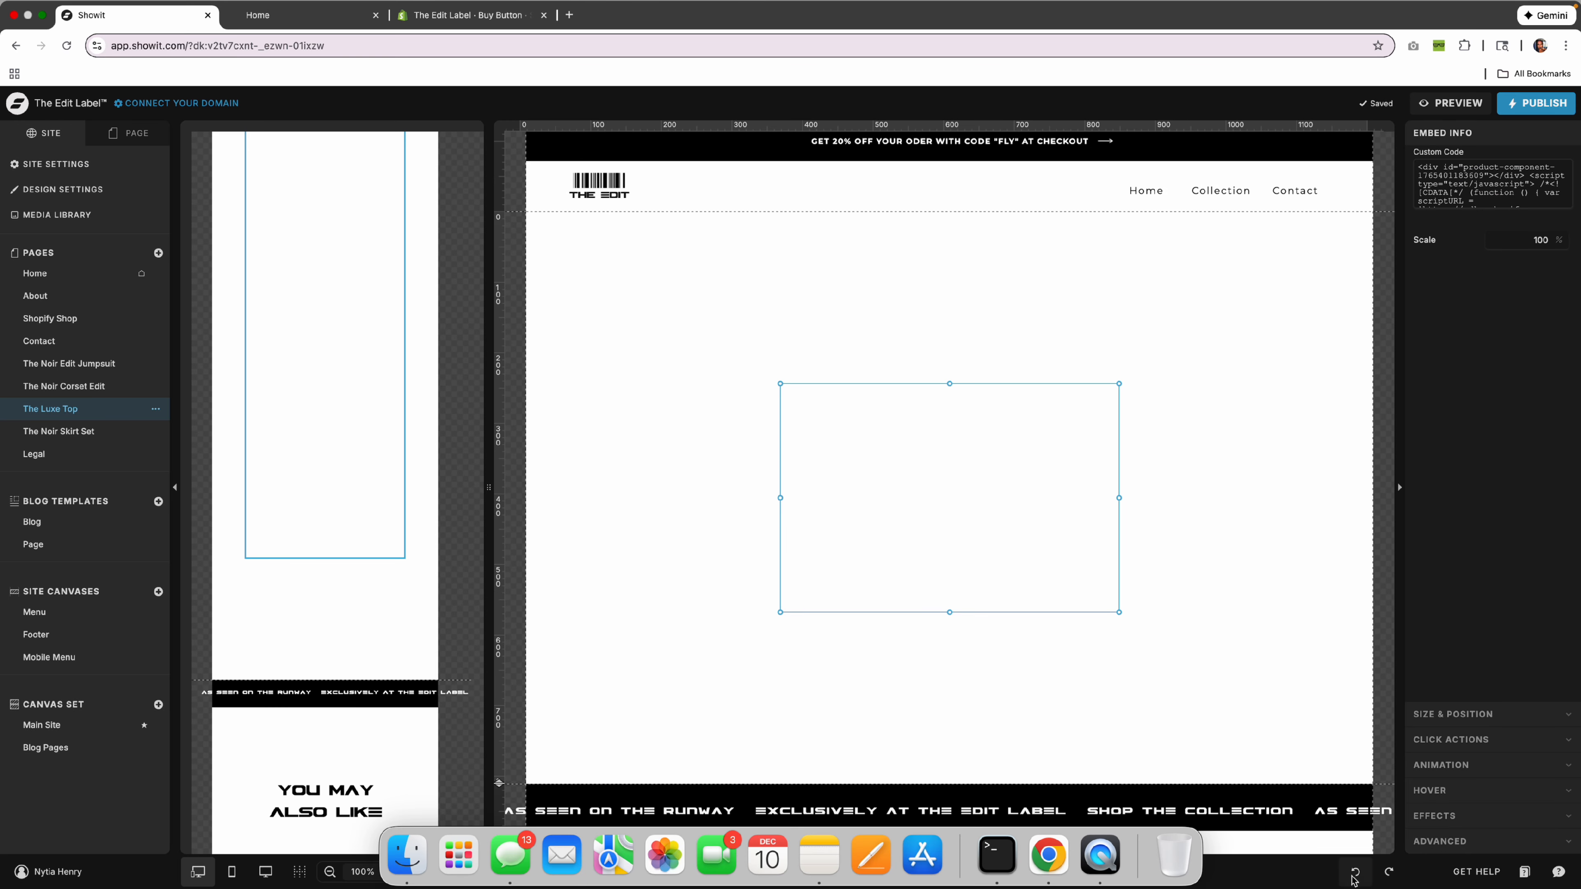
Move the product embed under the page header and enlarge it to fit the whole product.
left_click_drag(1017, 520, 769, 352)
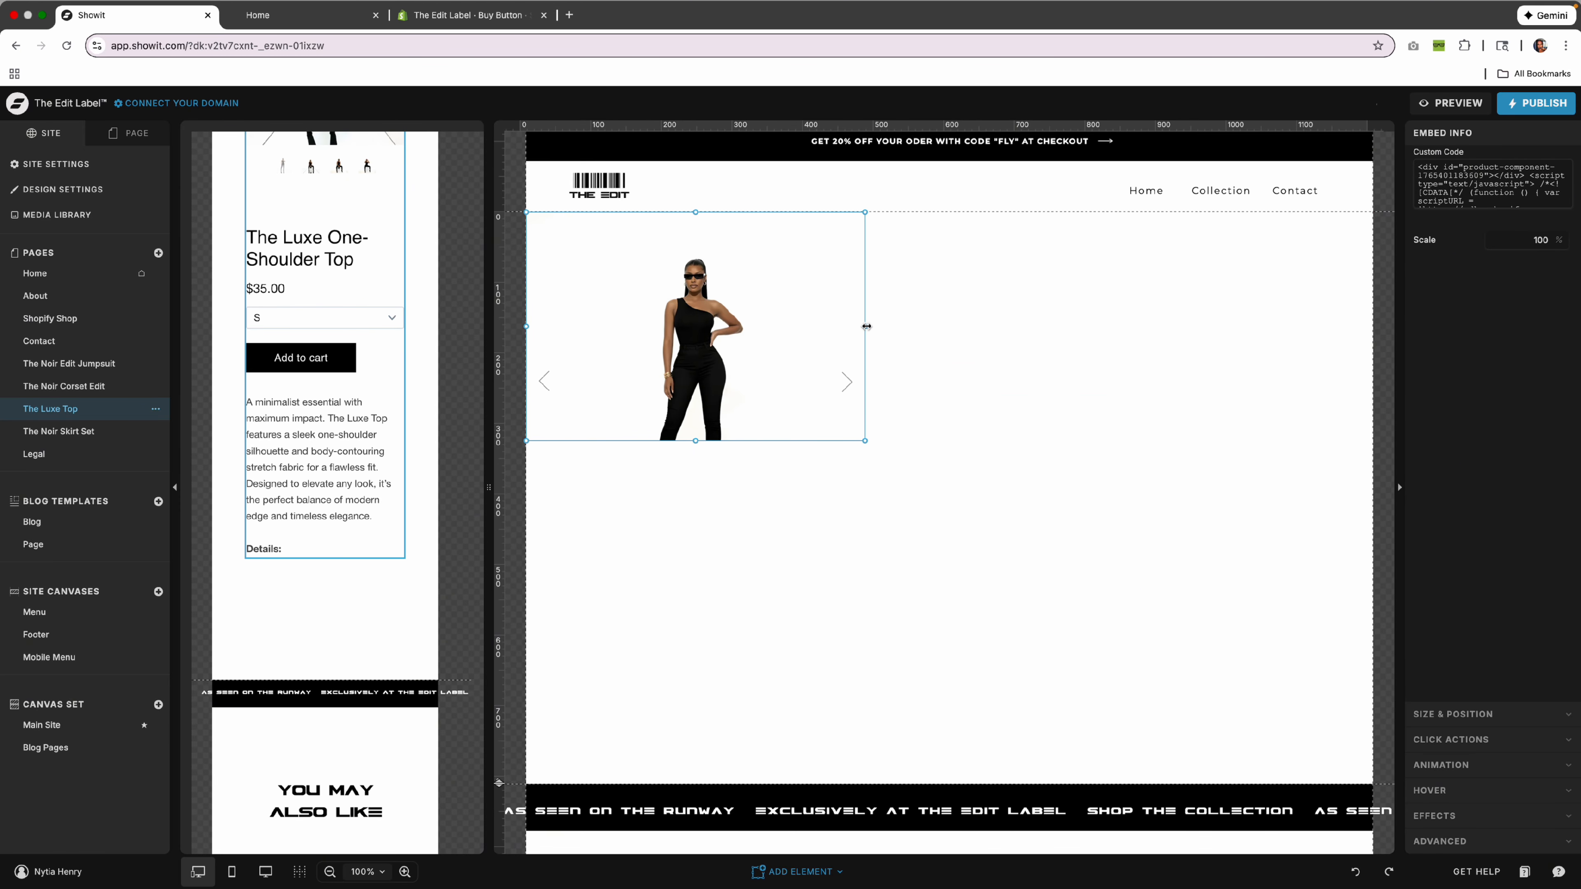
left_click_drag(866, 327, 1343, 386)
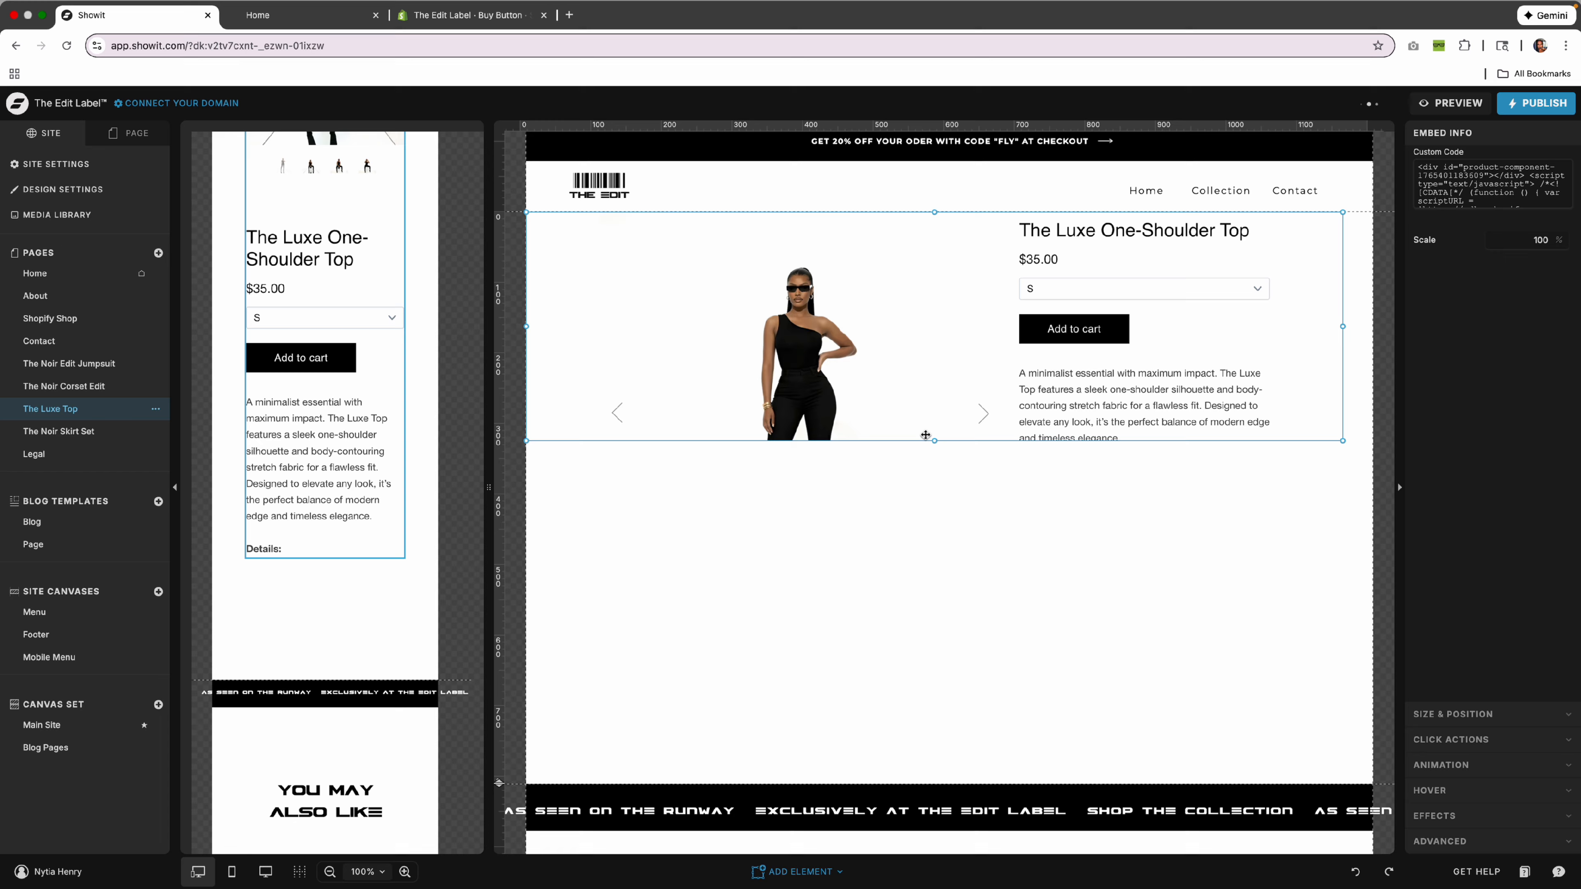
left_click_drag(933, 442, 984, 787)
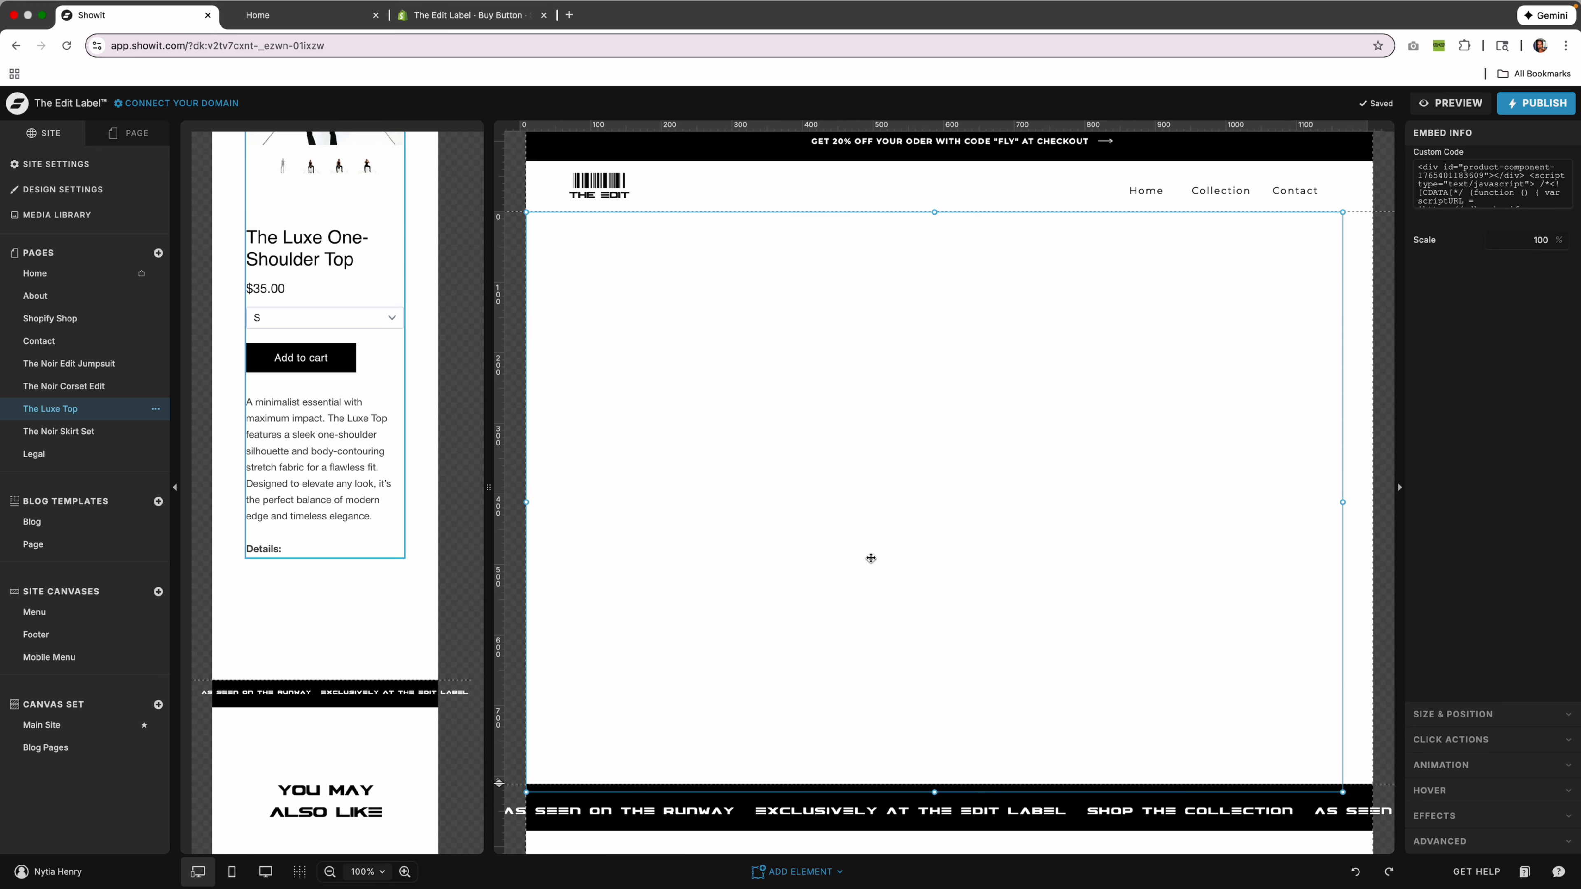
In the mobile layout, nudge the product embed slightly right and deselect it.
scroll(429, 461, "up", 5)
left_click(430, 460)
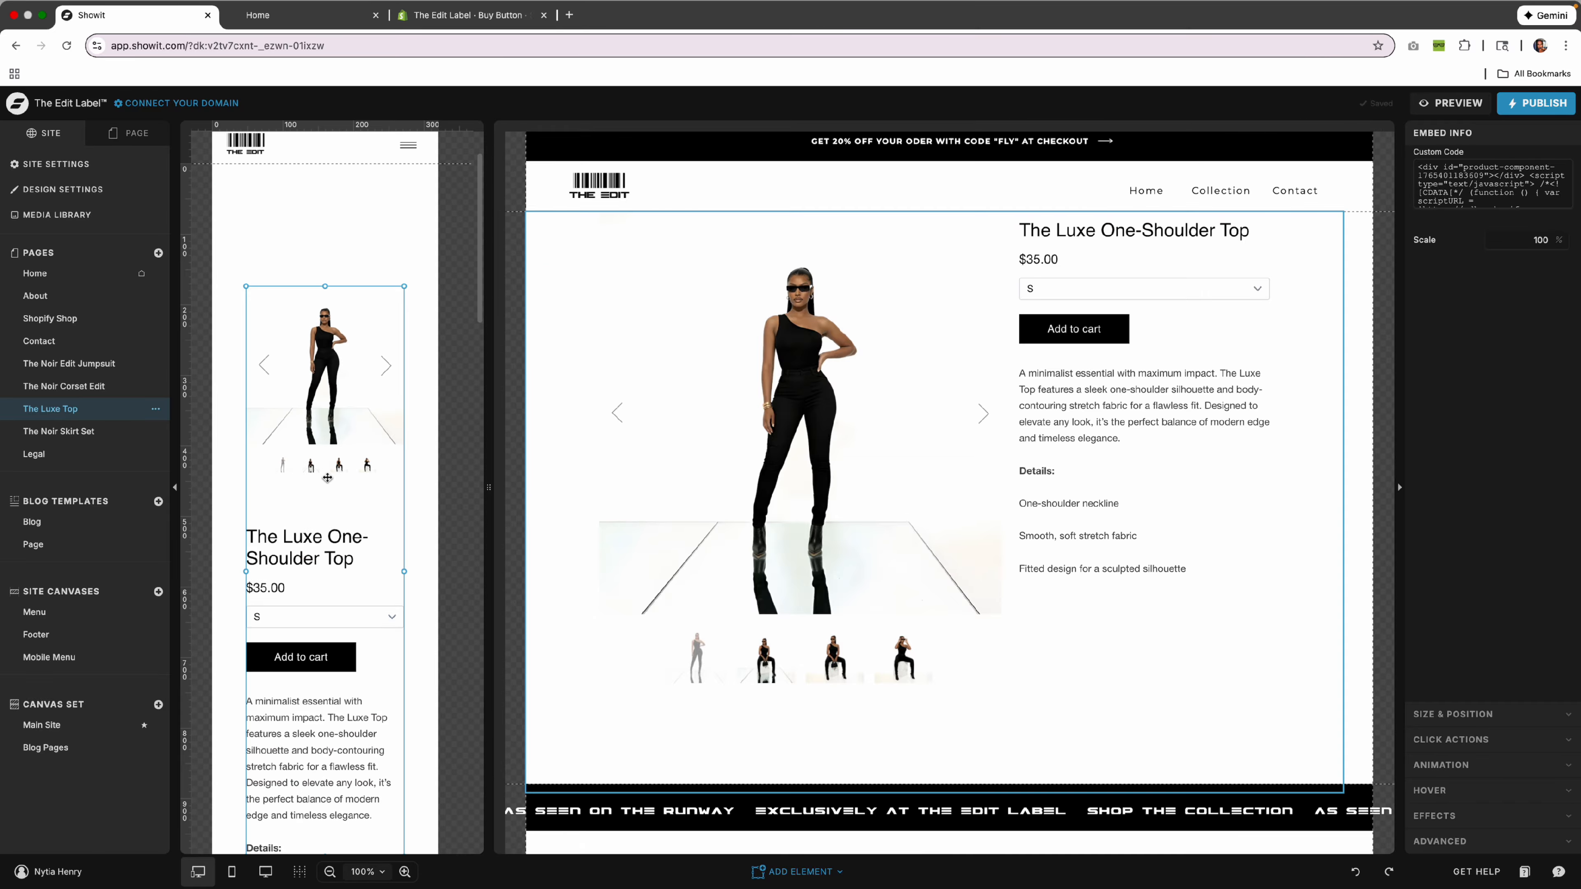
left_click_drag(246, 572, 233, 571)
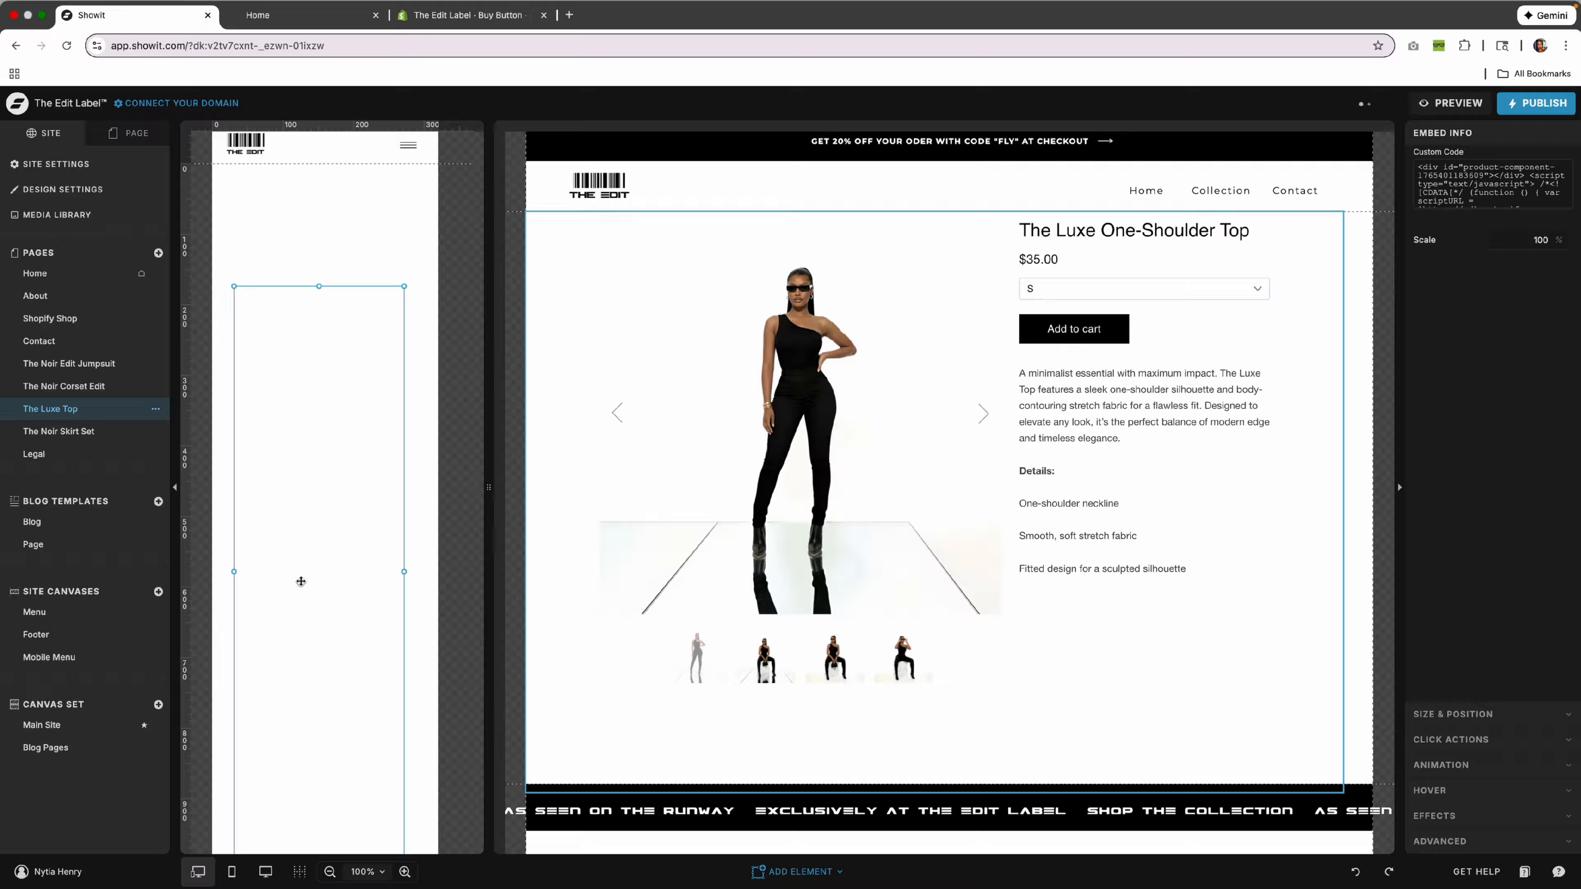
scroll(418, 567, "down", 6)
scroll(356, 566, "up", 7)
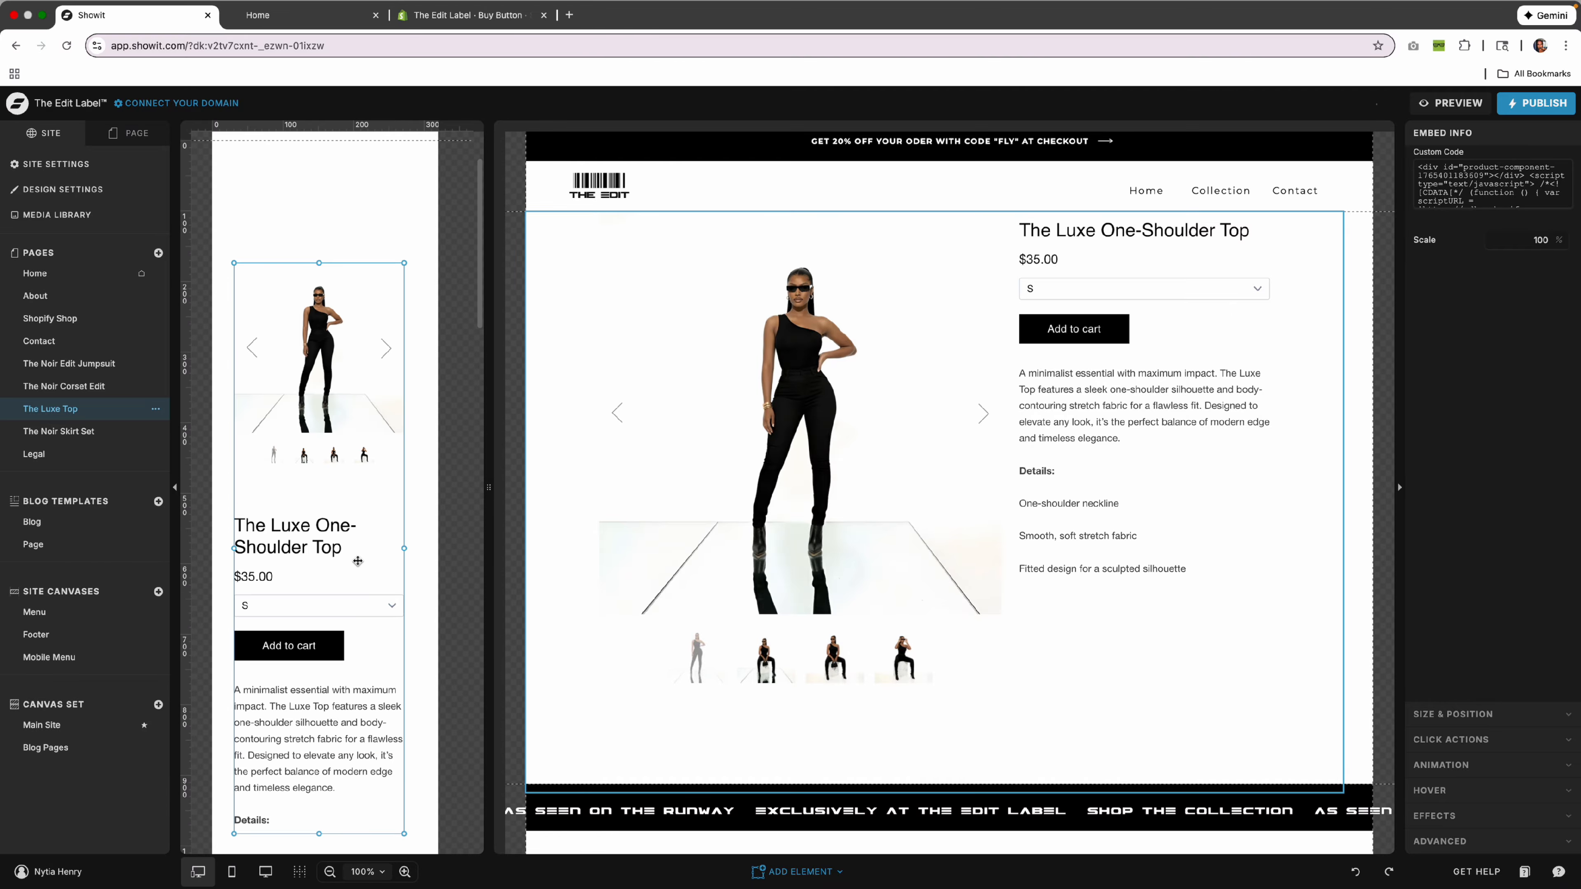
scroll(356, 513, "up", 1)
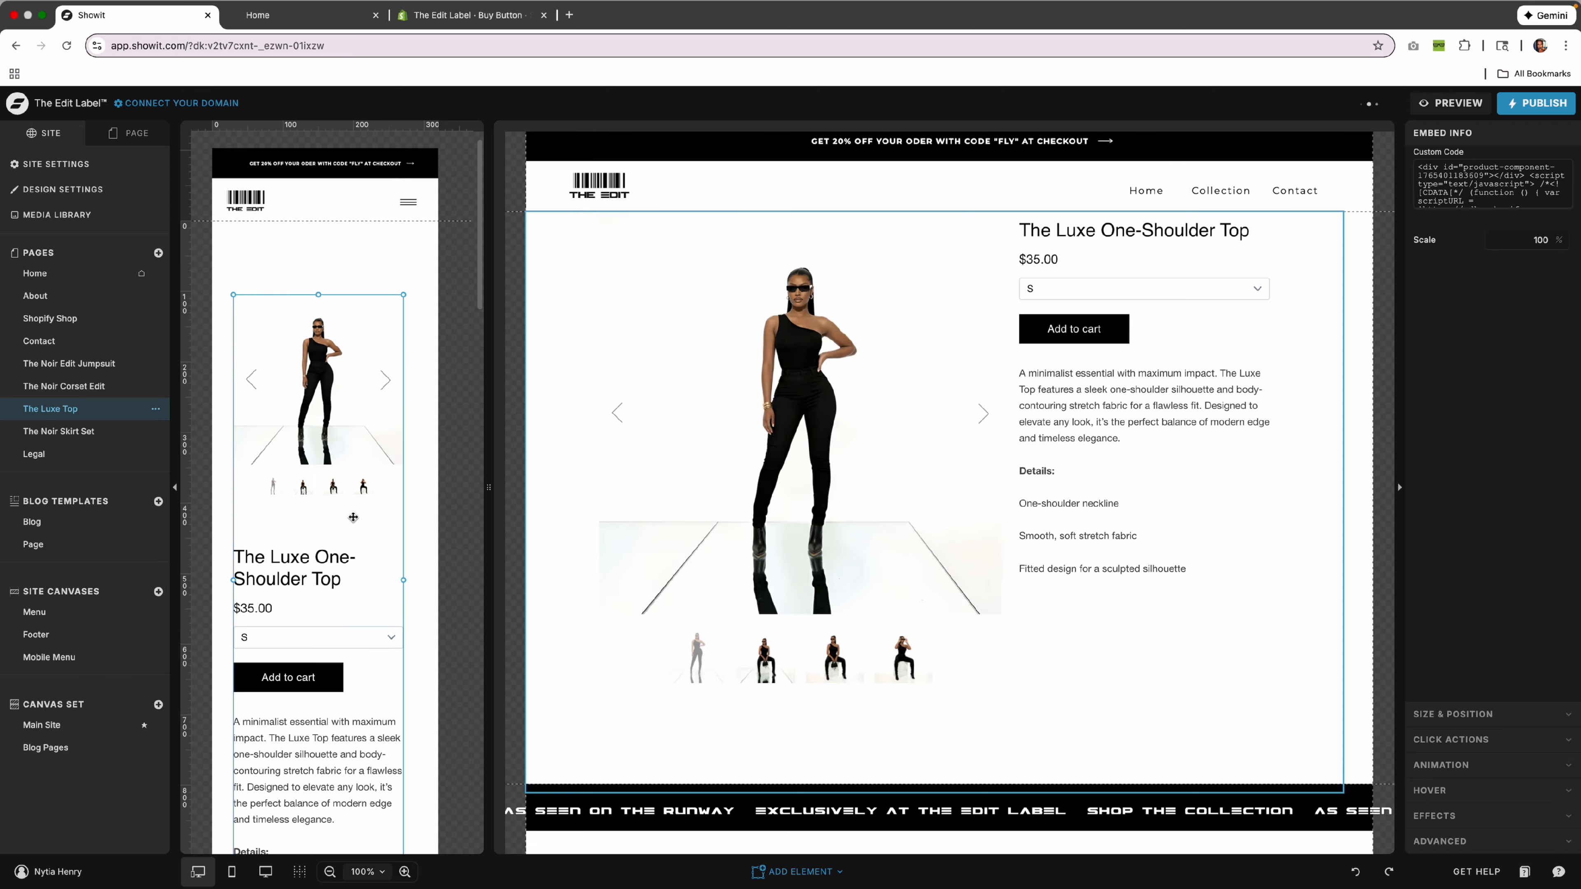
left_click_drag(396, 536, 407, 537)
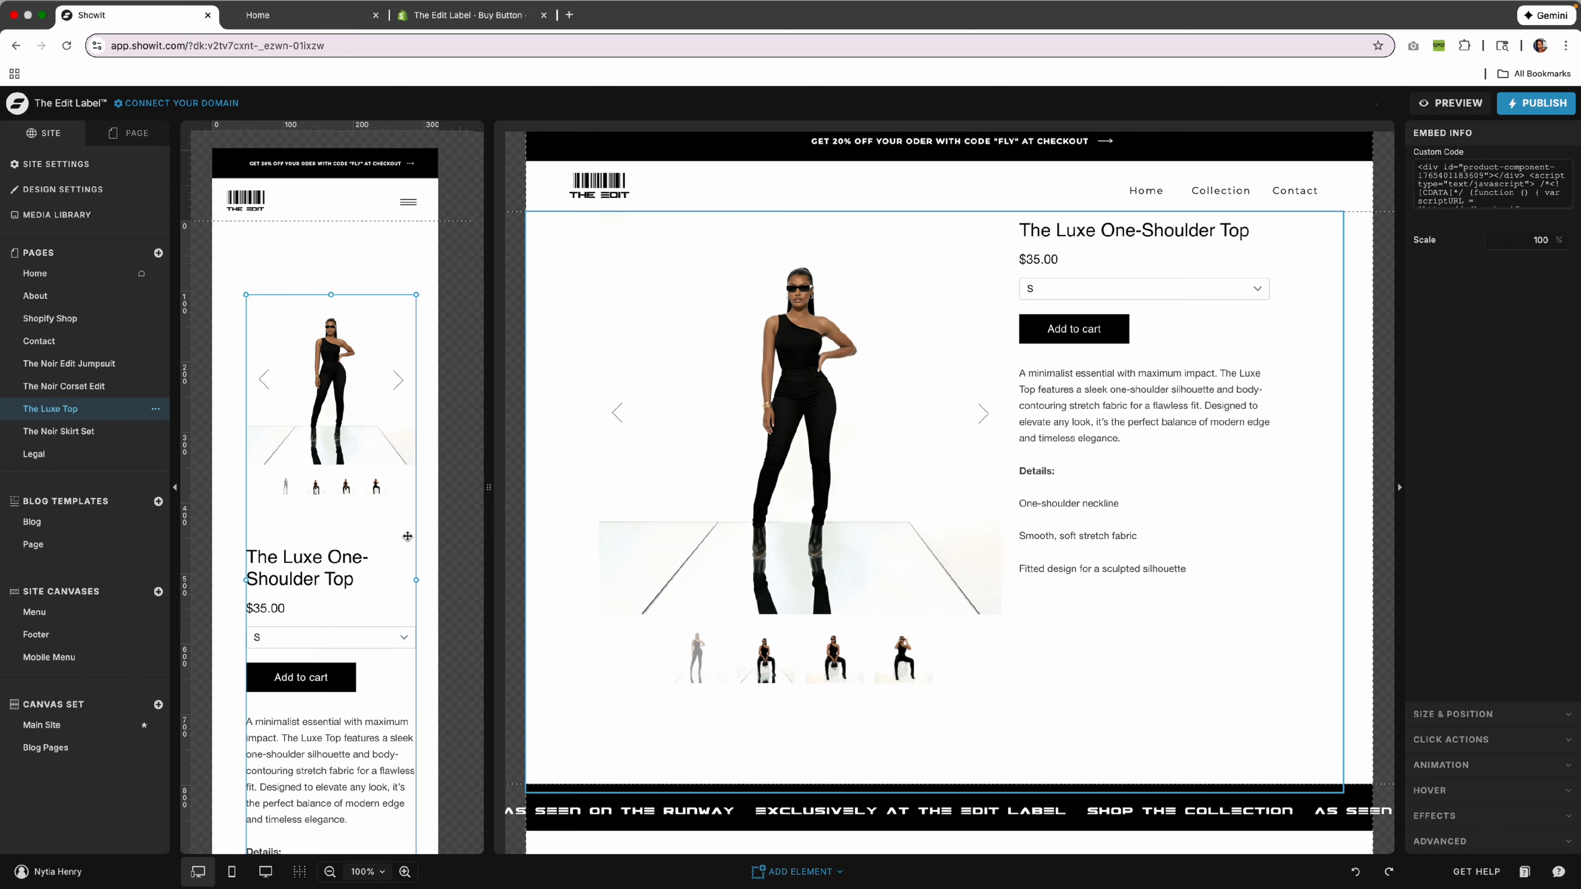
left_click(427, 564)
scroll(1281, 618, "down", 1)
scroll(1281, 619, "down", 2)
Nudge the desktop product embed slightly right and down, then deselect it and review the page.
scroll(975, 523, "up", 4)
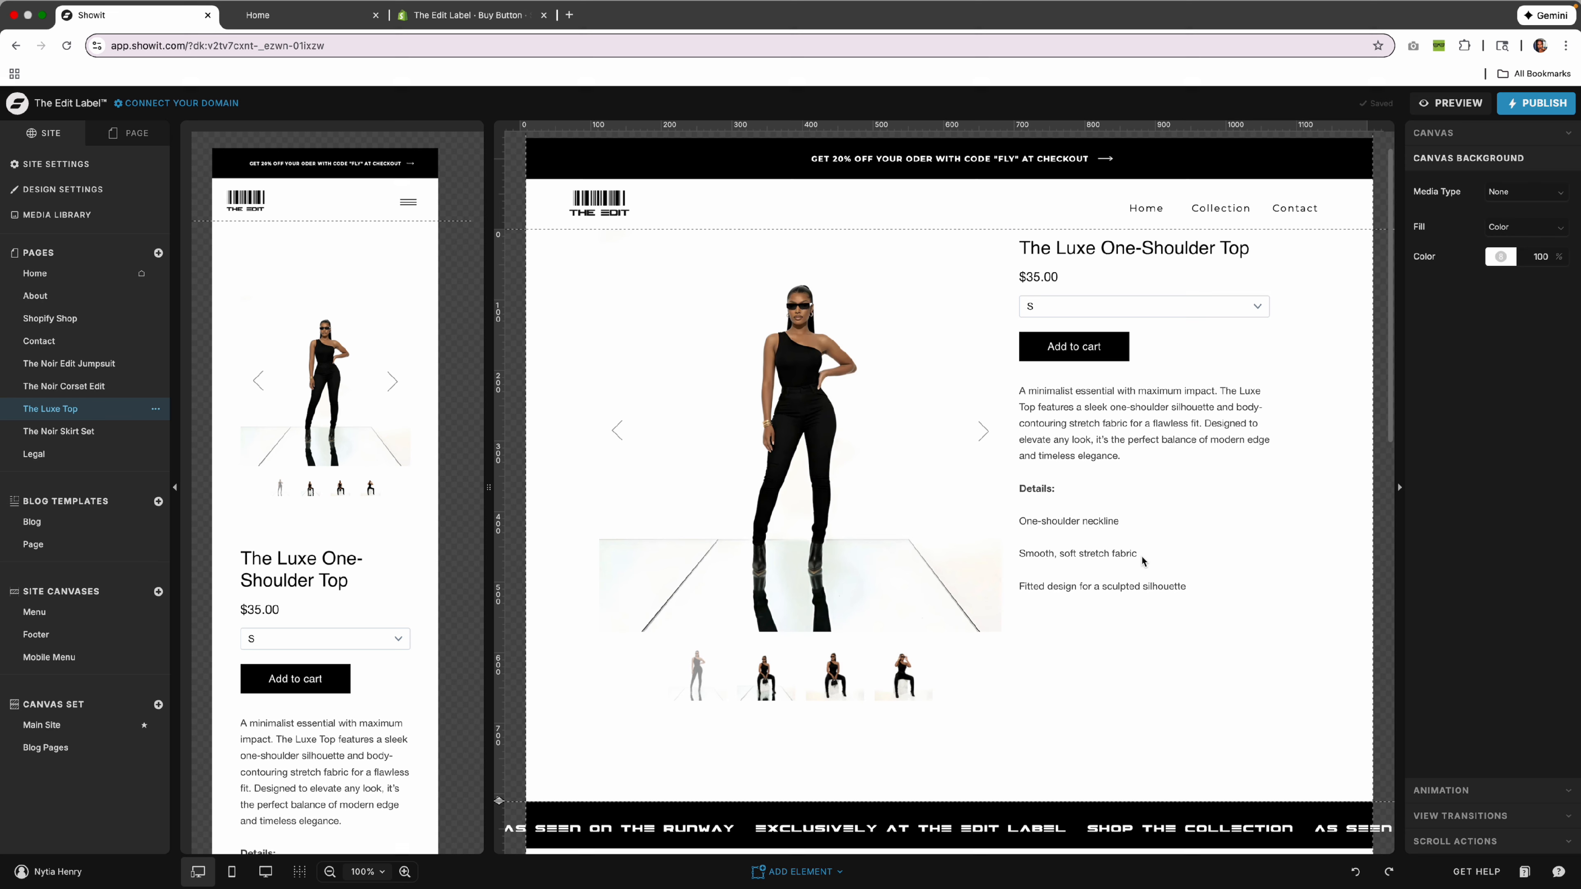
left_click(974, 521)
left_click_drag(878, 512, 889, 520)
left_click(530, 499)
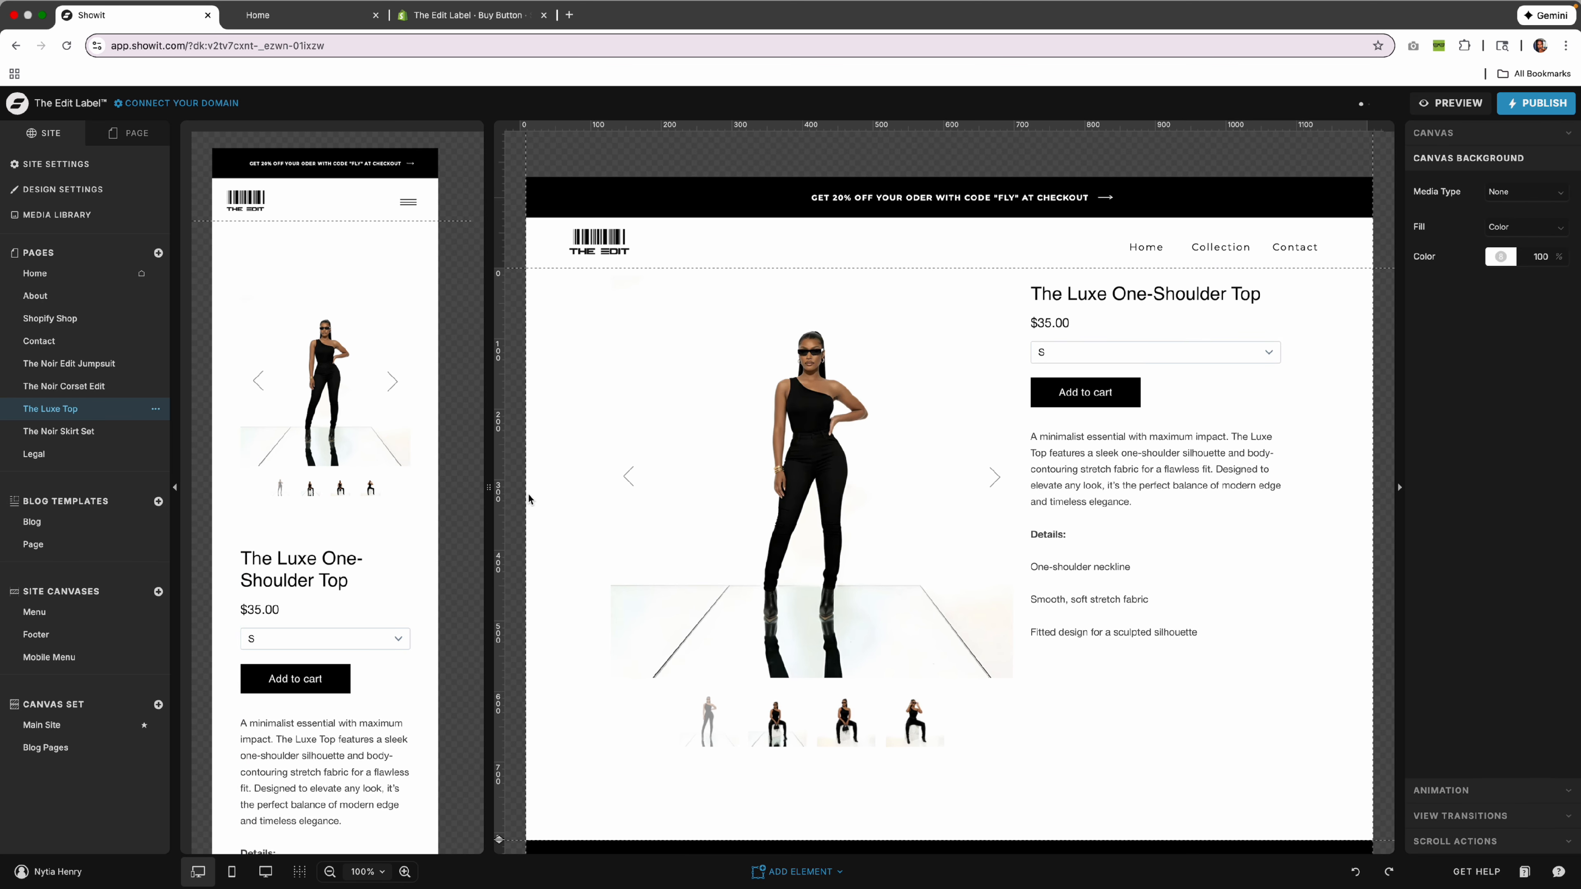
scroll(530, 498, "down", 5)
scroll(530, 499, "down", 4)
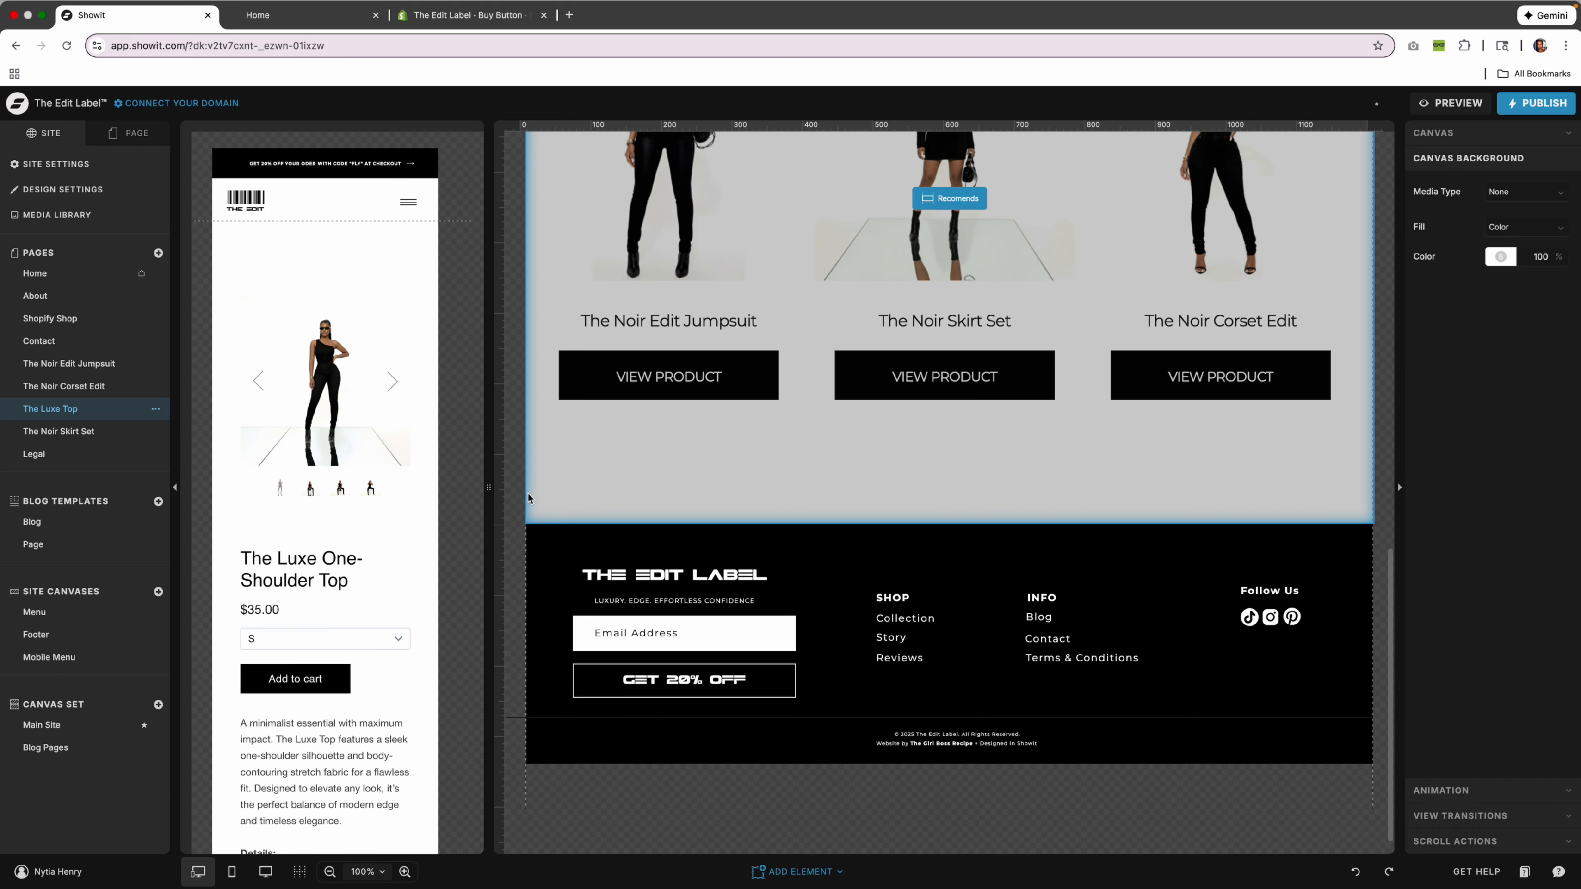
scroll(530, 499, "up", 7)
scroll(530, 499, "up", 4)
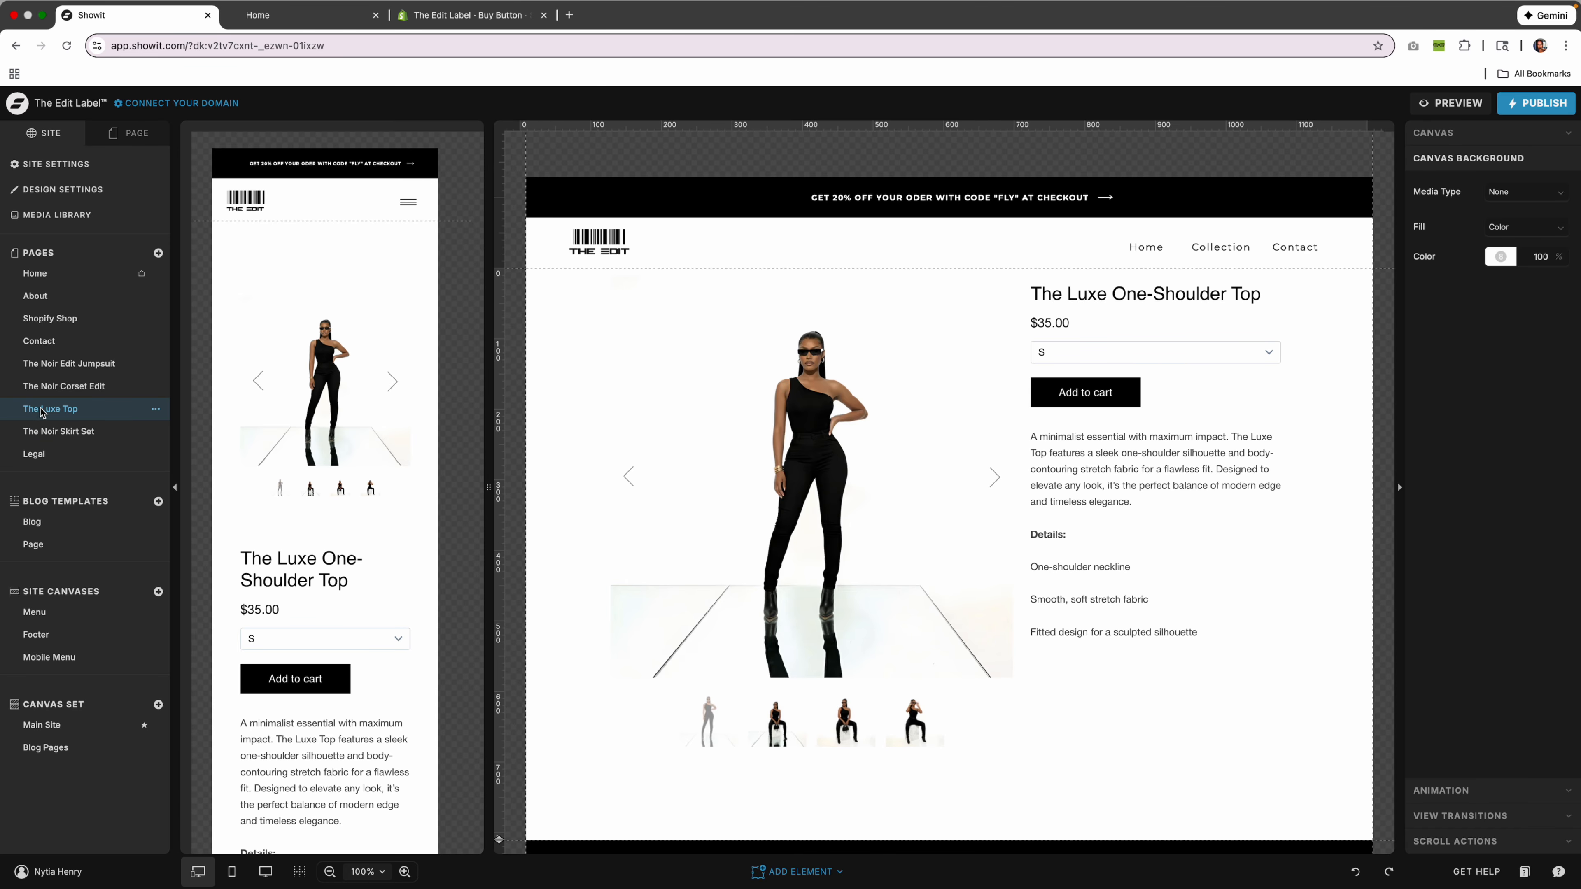
Confirm the Home page's first VIEW PRODUCT button links to The Luxe Top page.
left_click(43, 274)
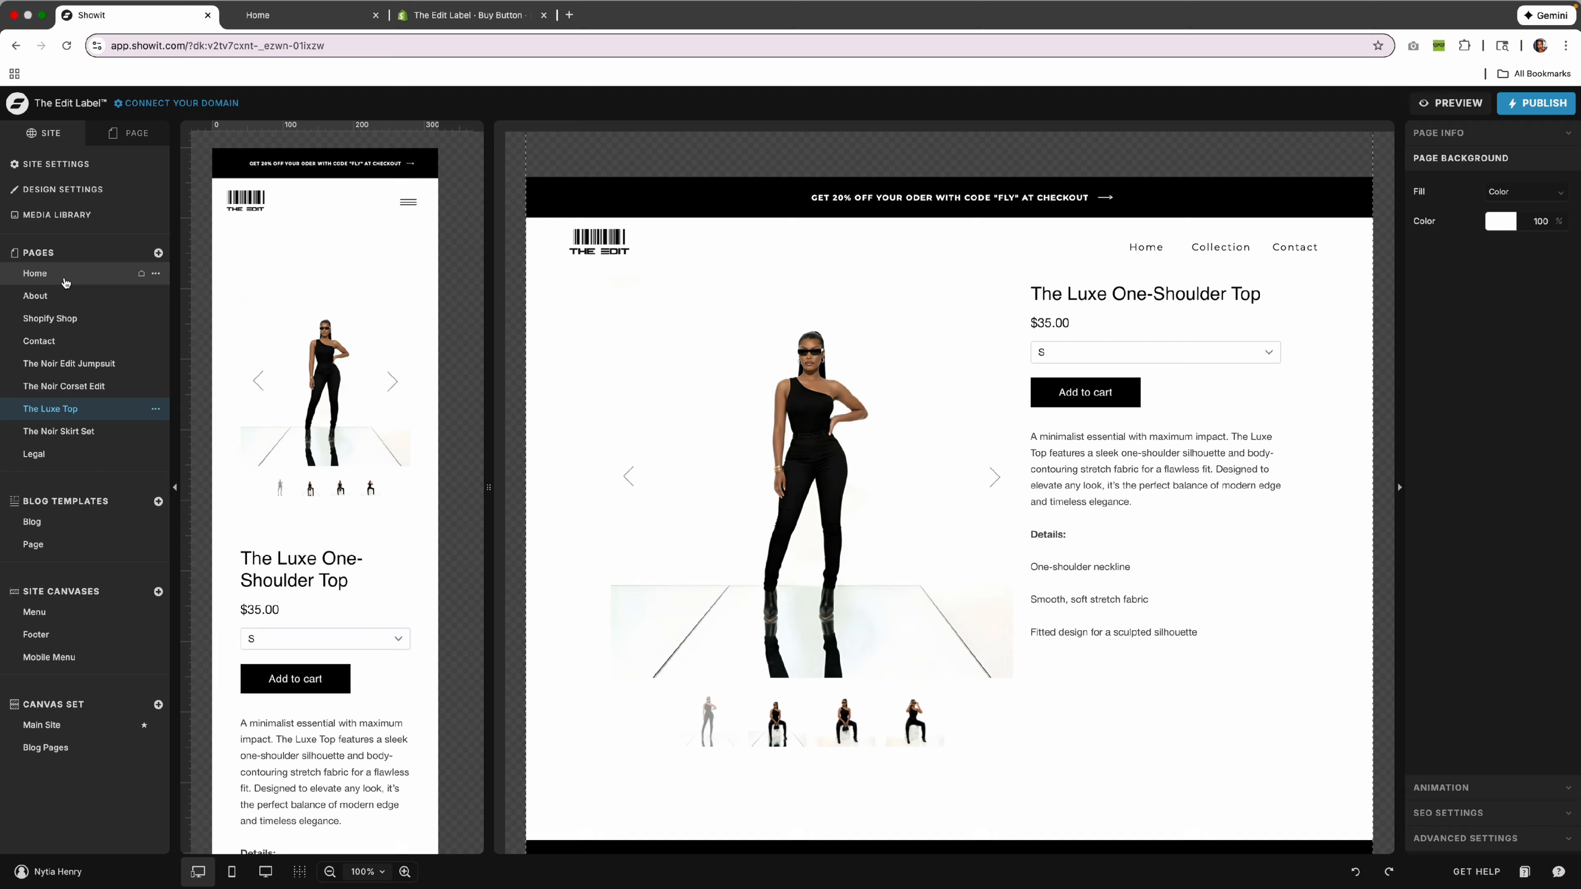
scroll(735, 475, "down", 10)
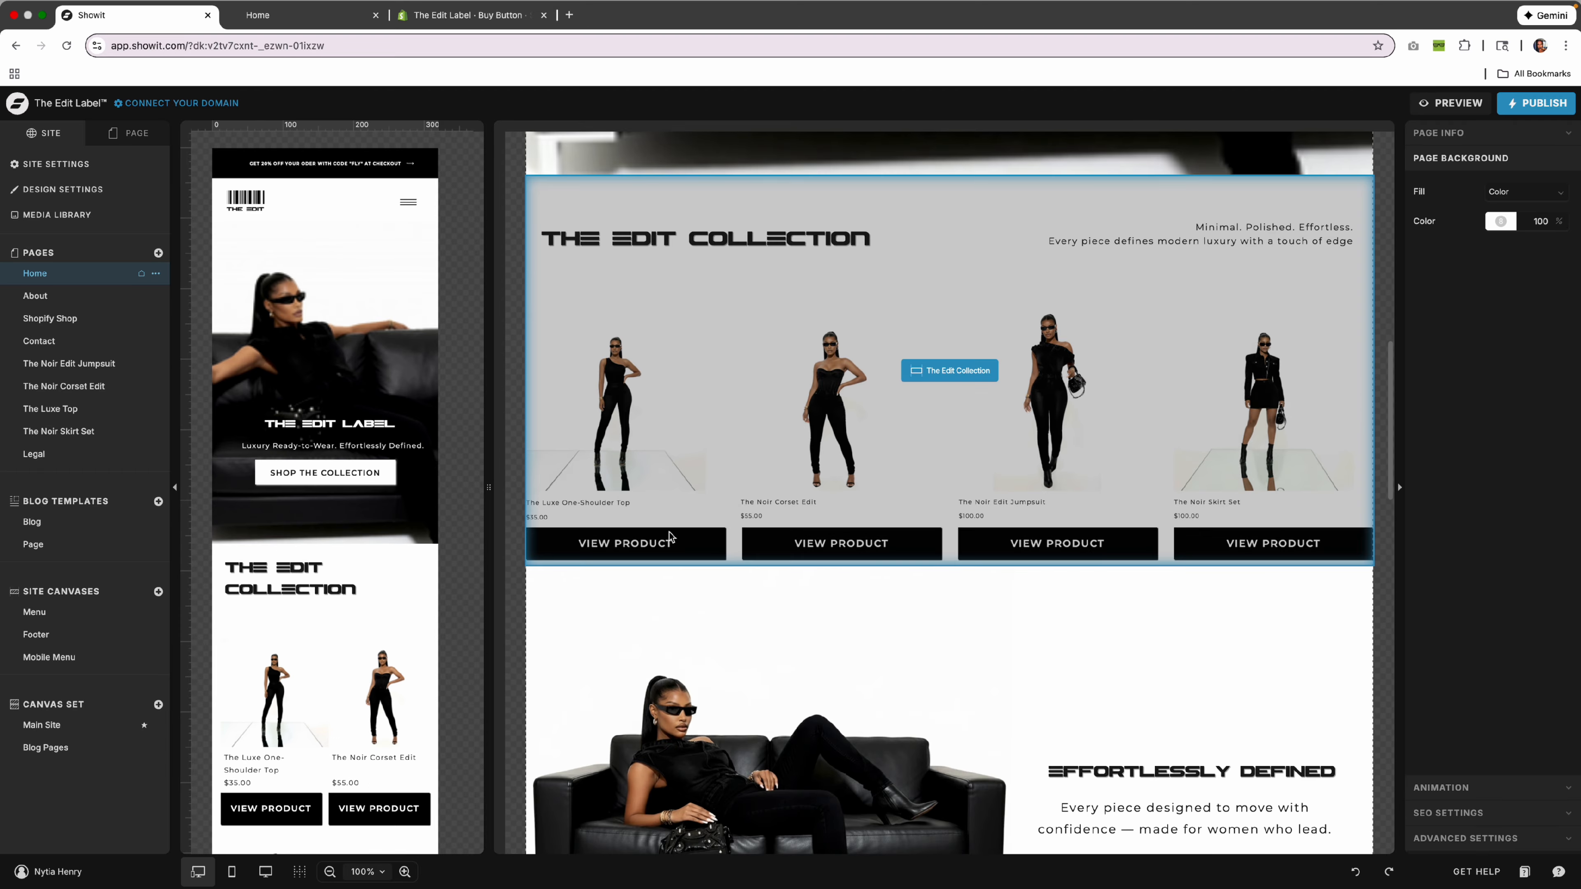
left_click(669, 537)
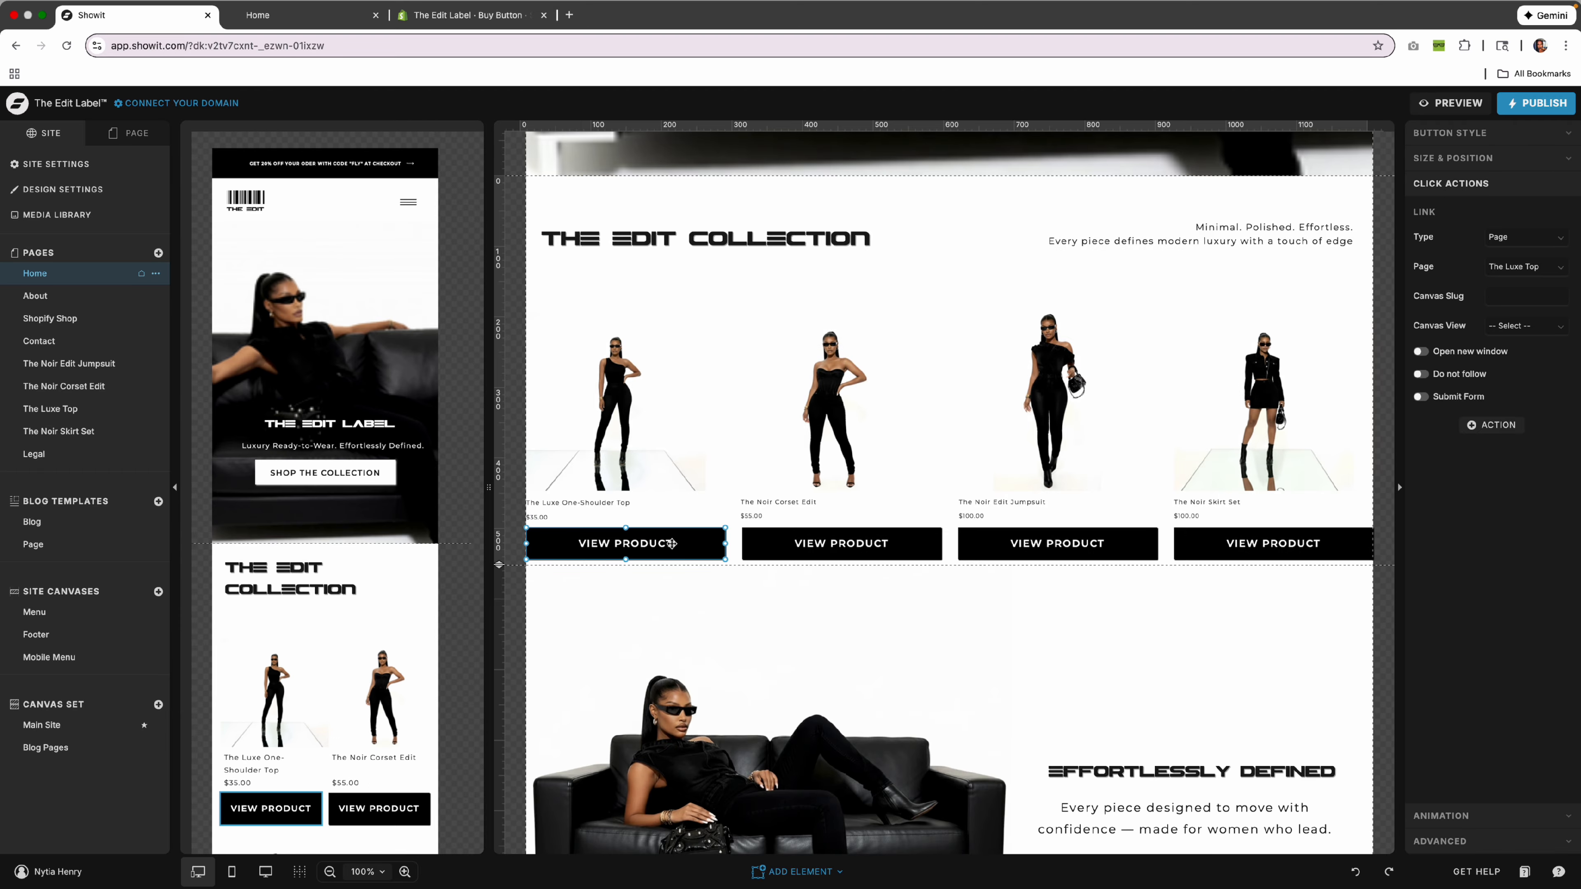
left_click(1553, 269)
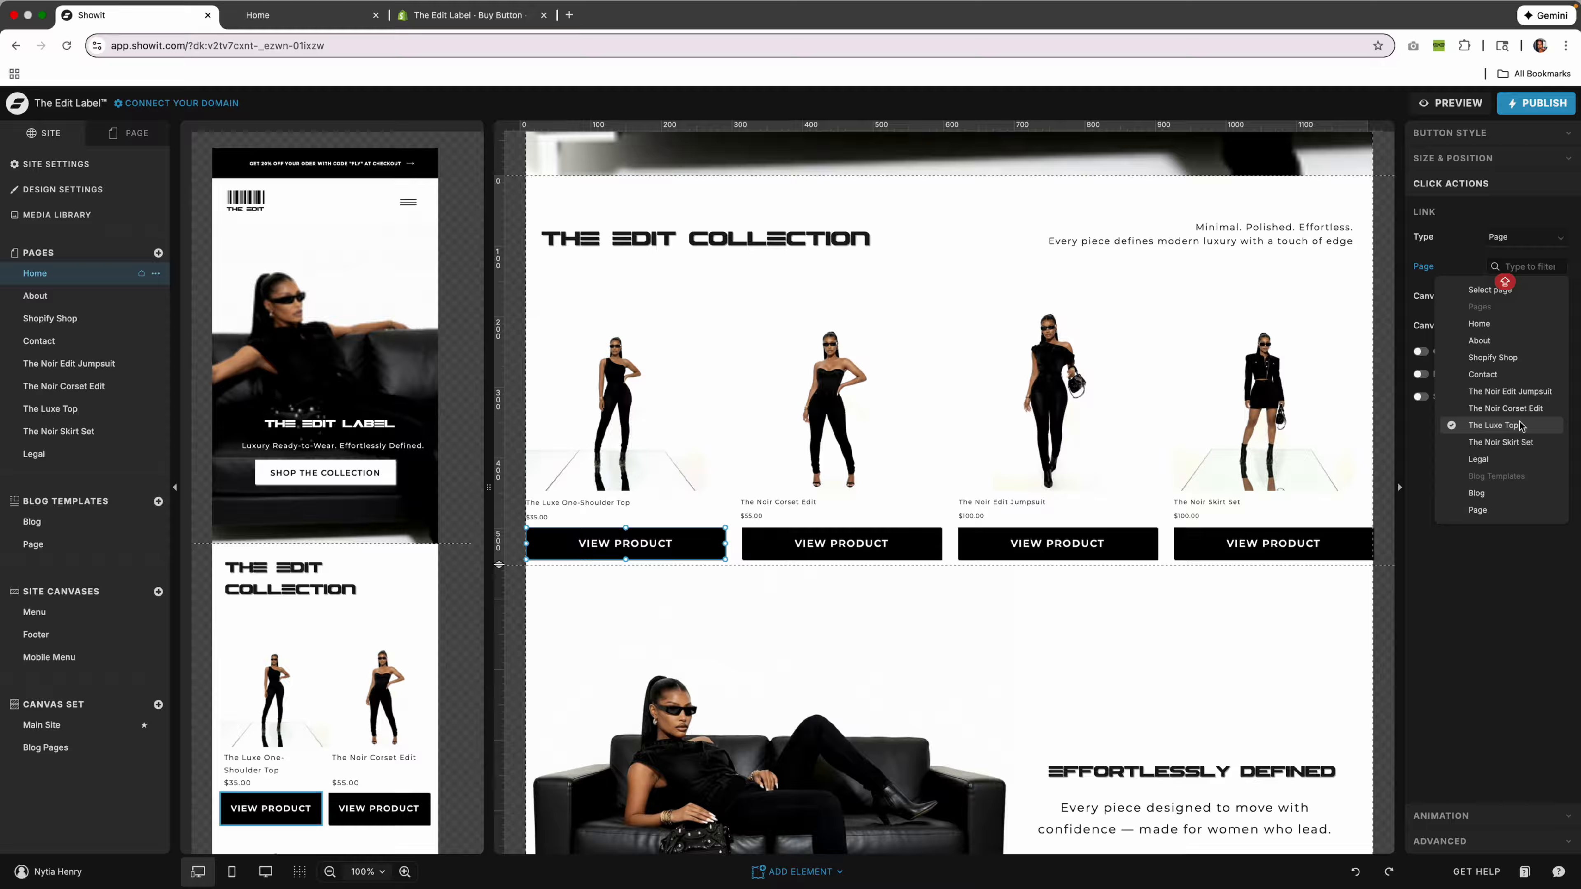
left_click(1425, 309)
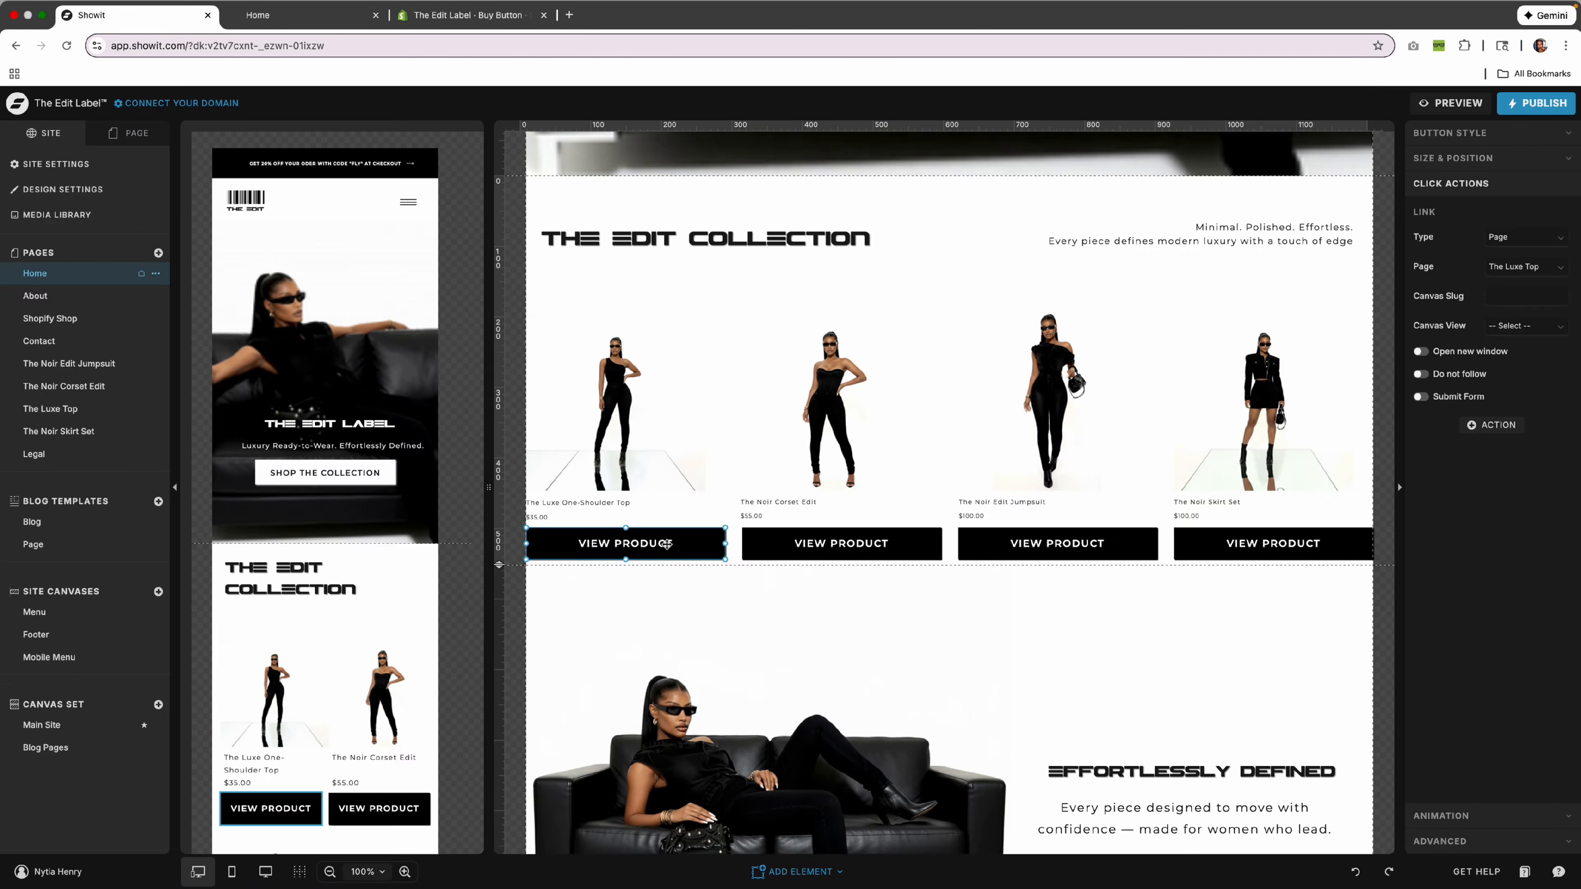
Return to The Luxe Top page, clear the embed selection, and begin publishing the site.
left_click(62, 410)
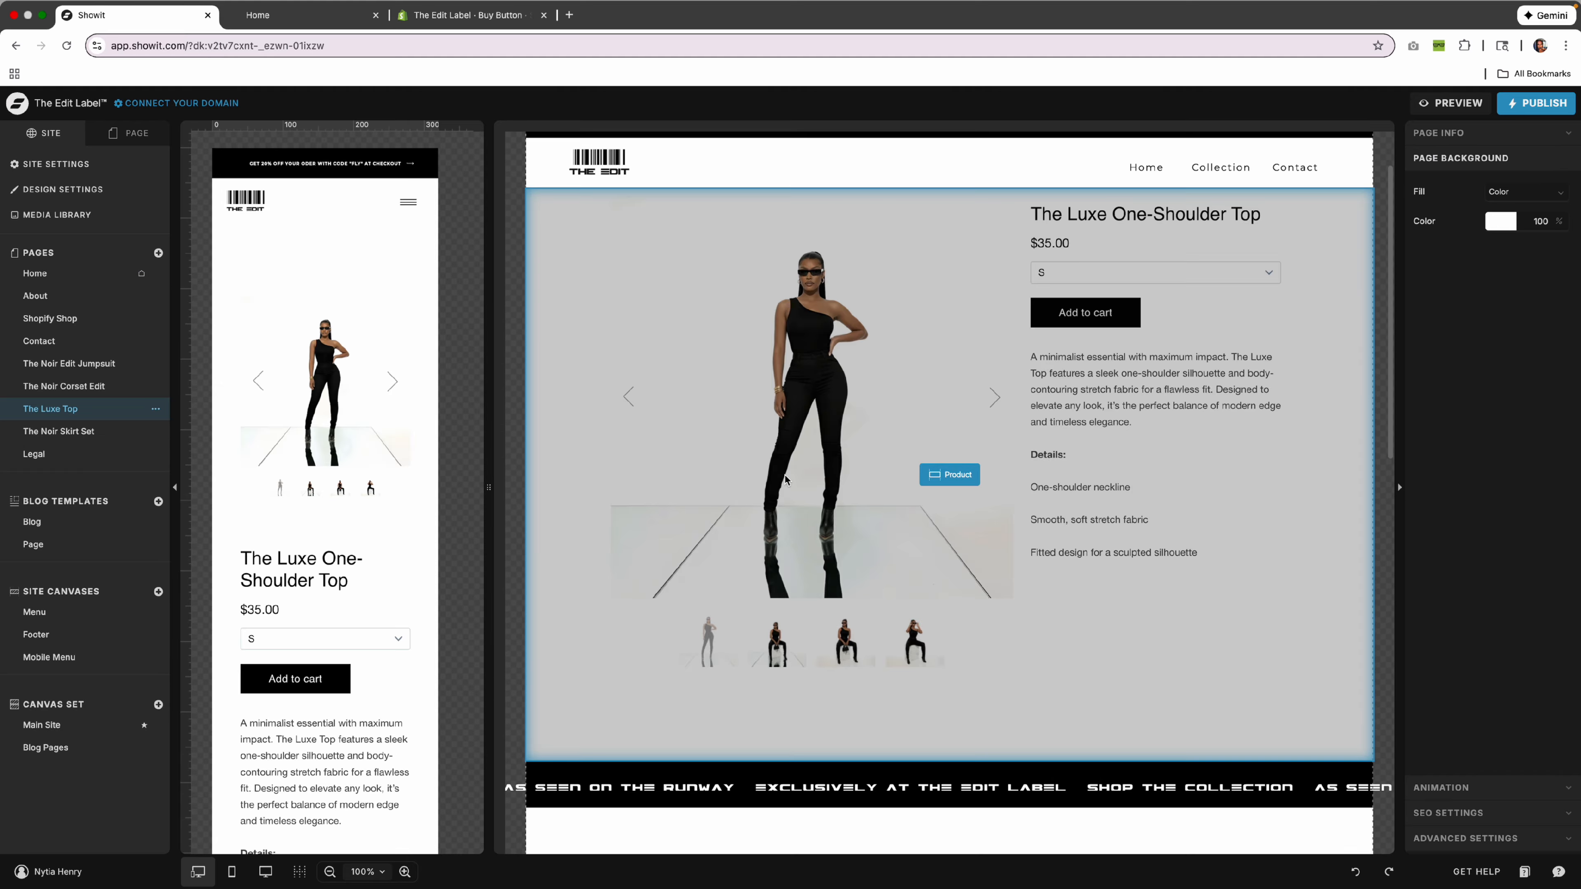
left_click(1231, 648)
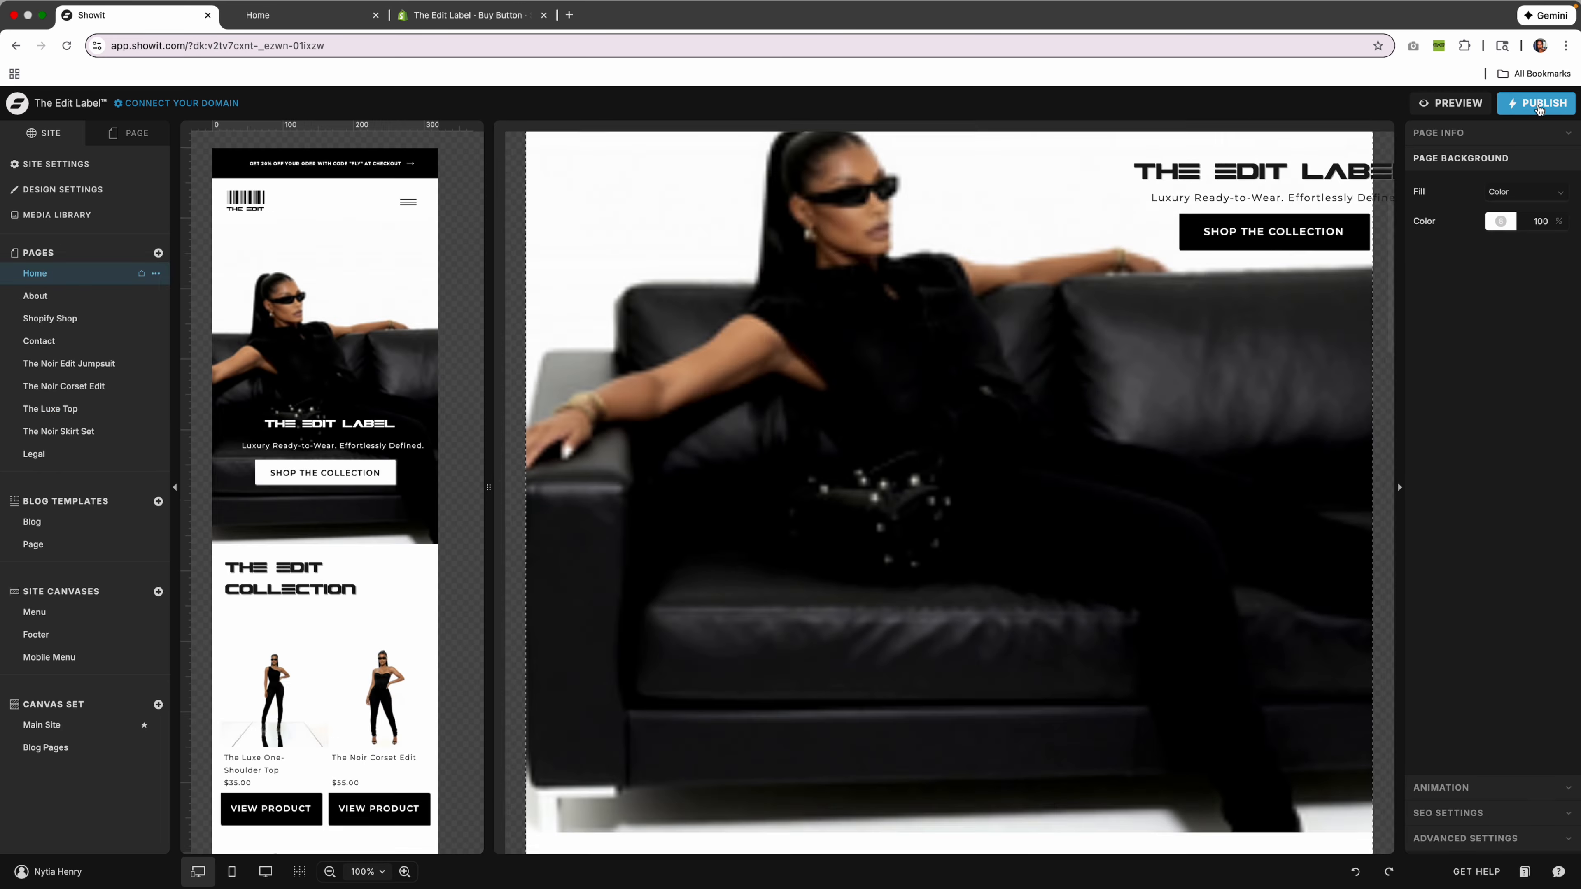
left_click(1535, 103)
Publish the site to theedit-label.showit.site, close the success message, and select The Edit Collection section.
left_click(952, 349)
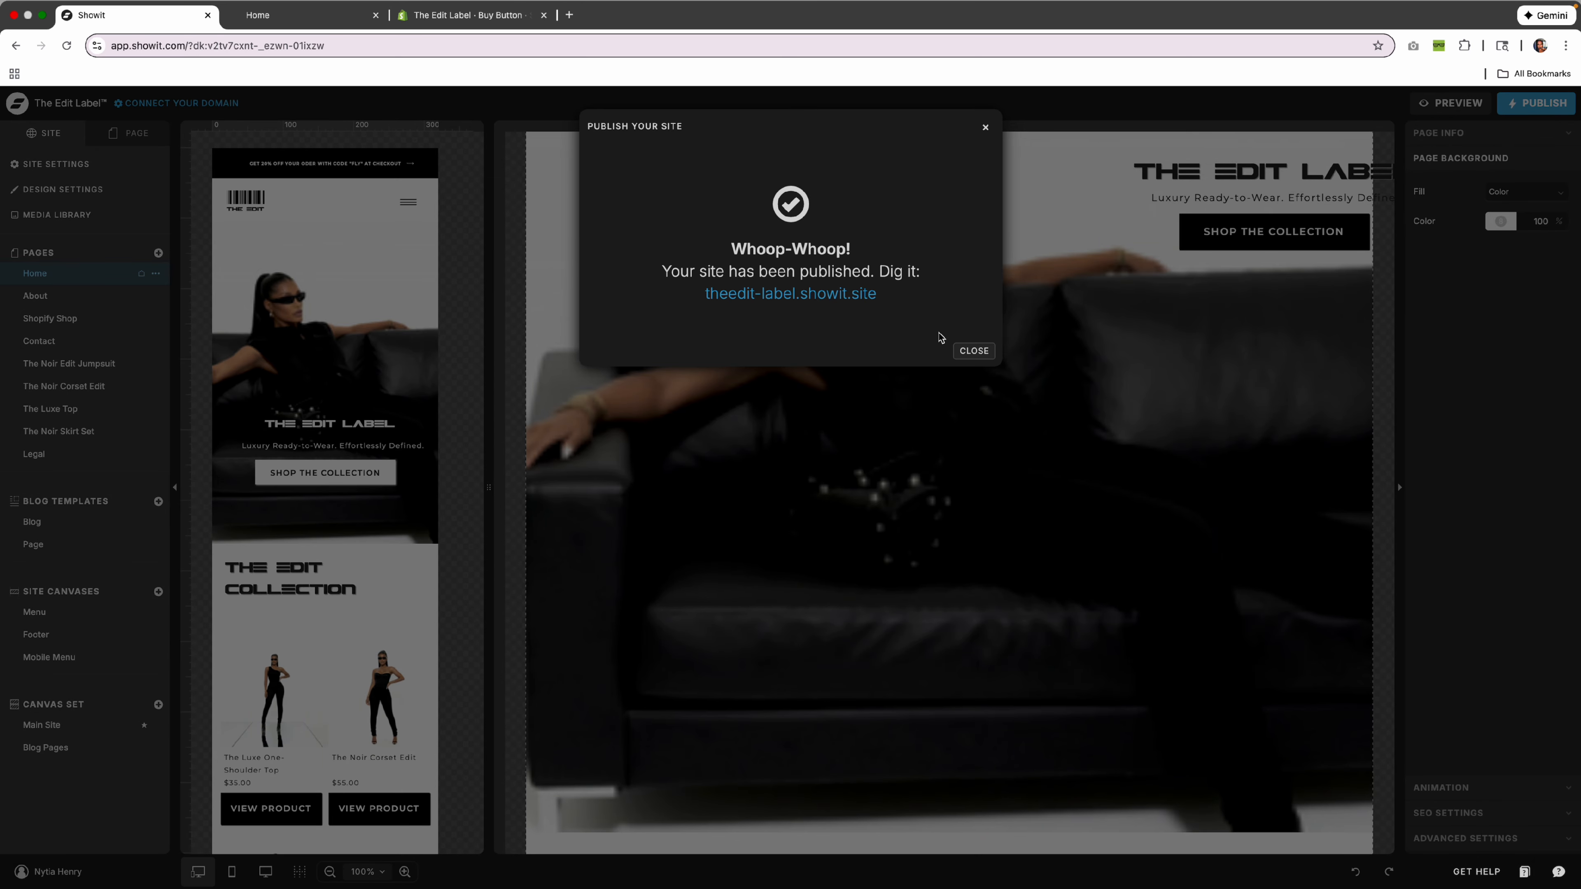
left_click(973, 351)
scroll(1062, 457, "down", 5)
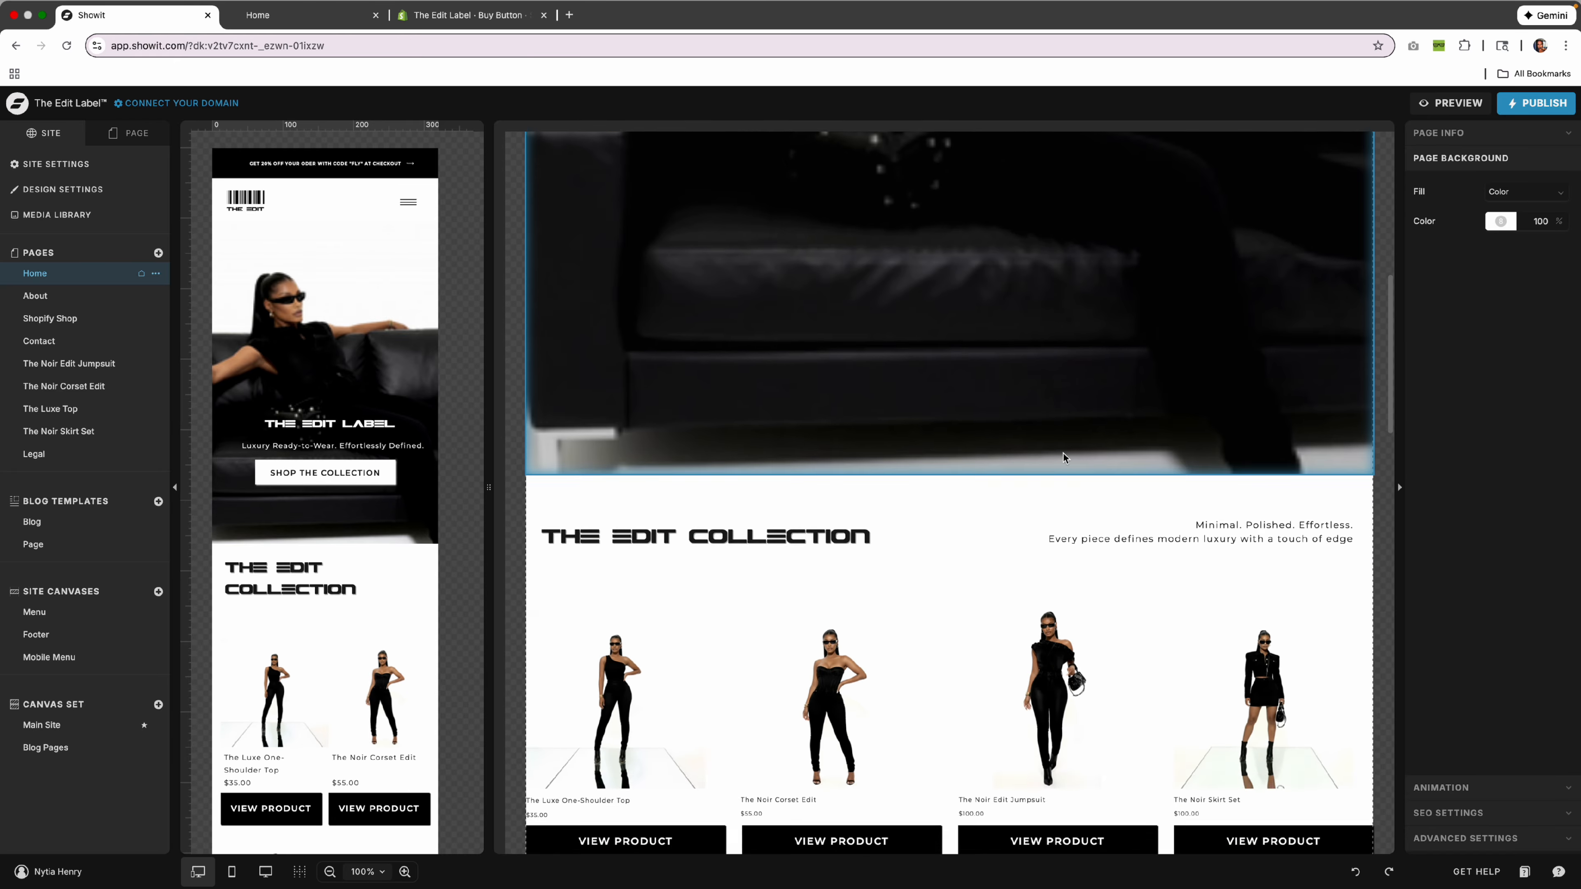
scroll(1063, 458, "down", 5)
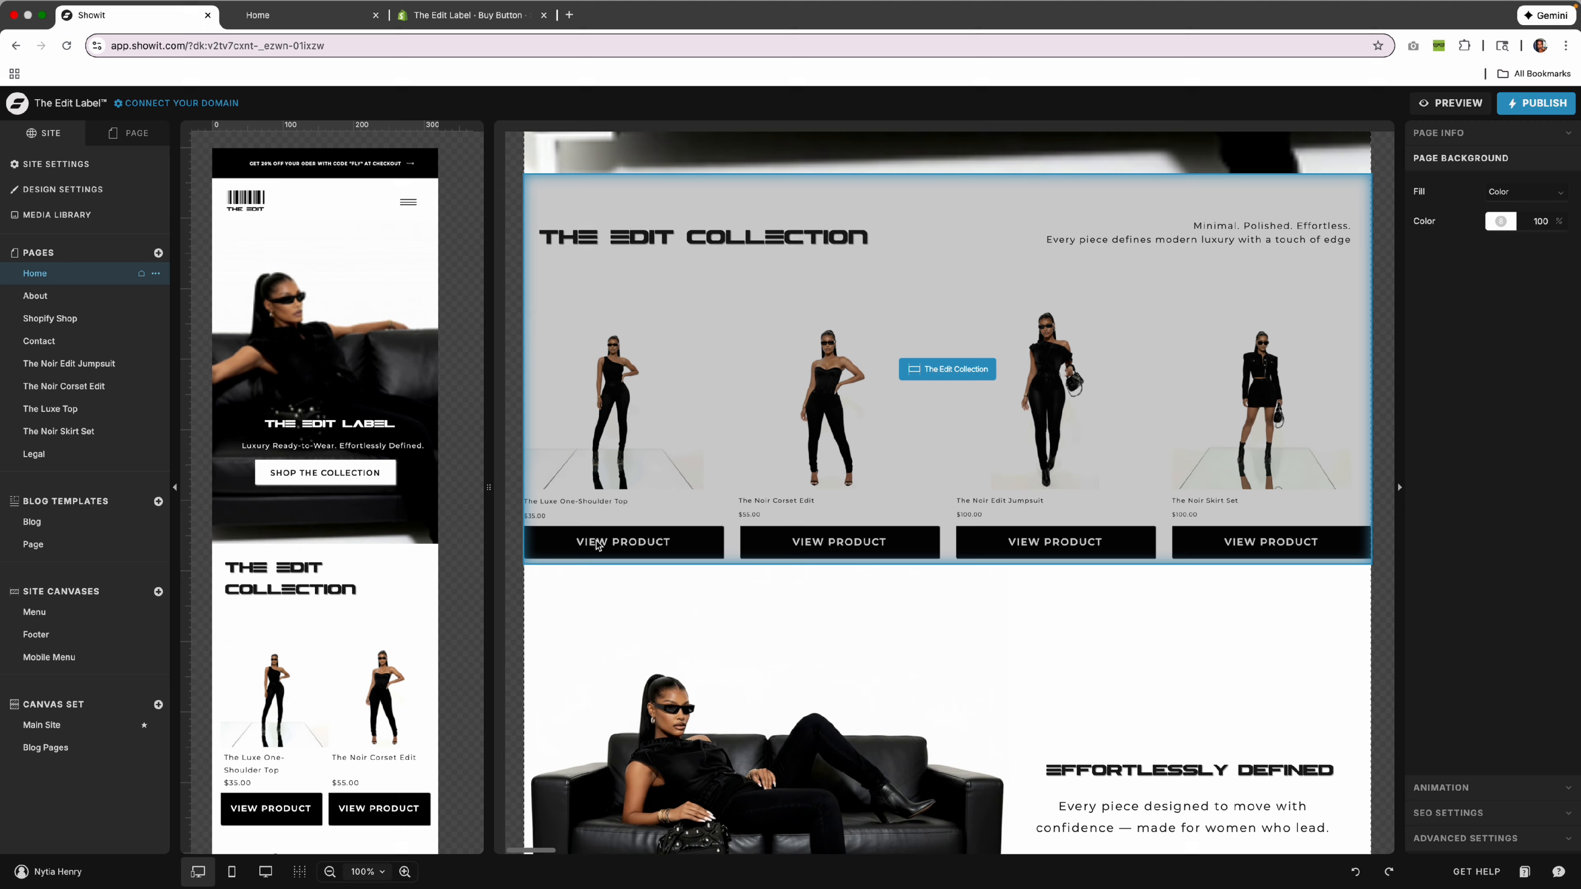
left_click(896, 560)
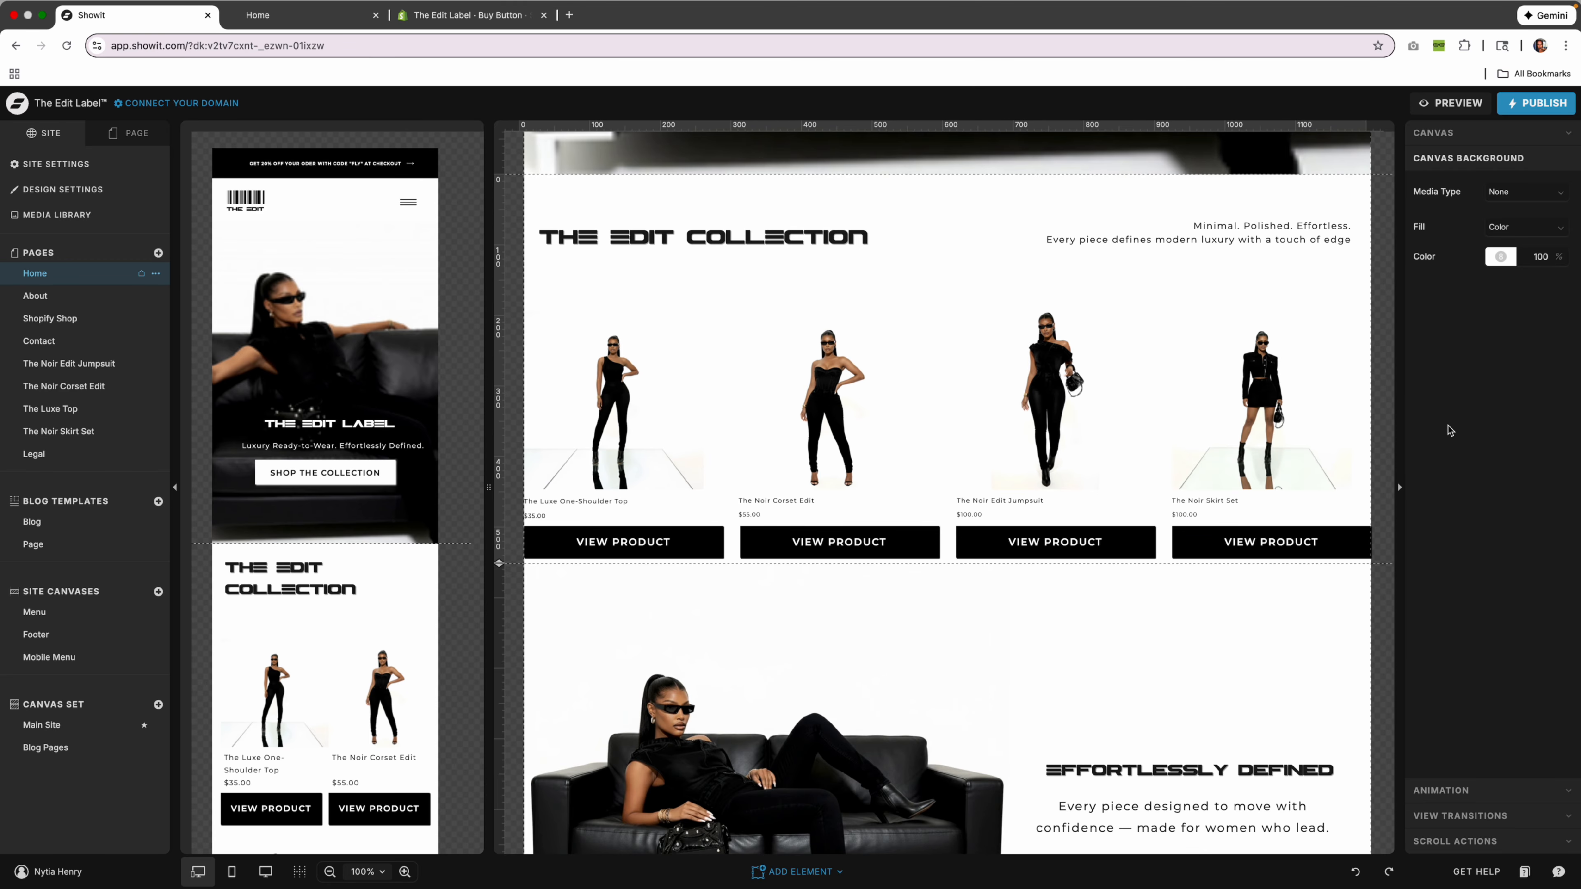
Duplicate the Home page's The Edit Collection section from its options menu.
left_click(142, 137)
left_click(148, 289)
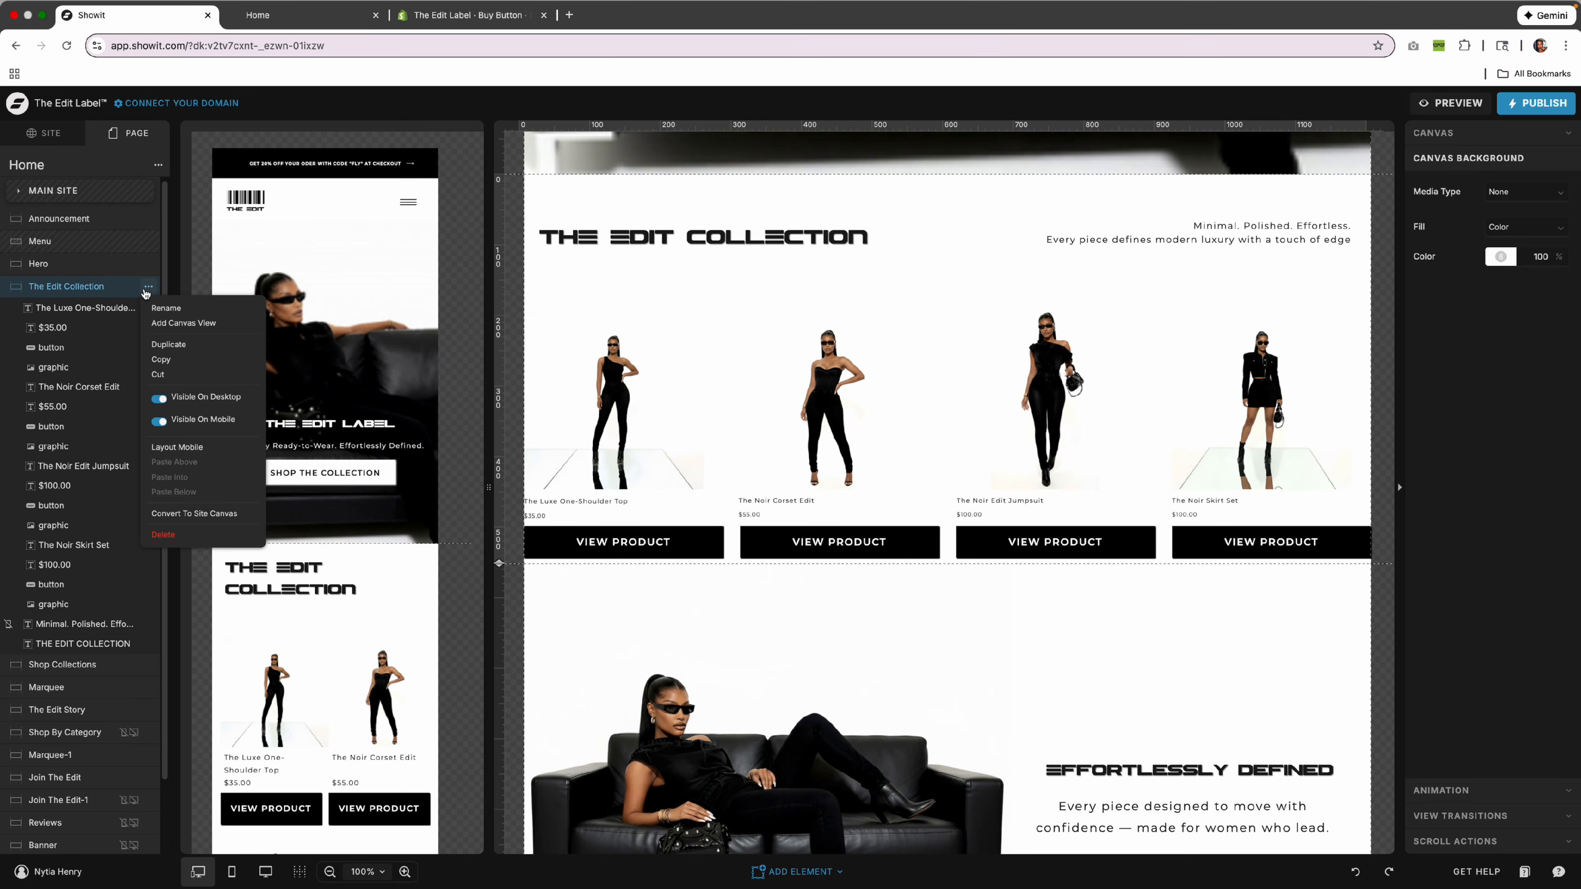
left_click(185, 345)
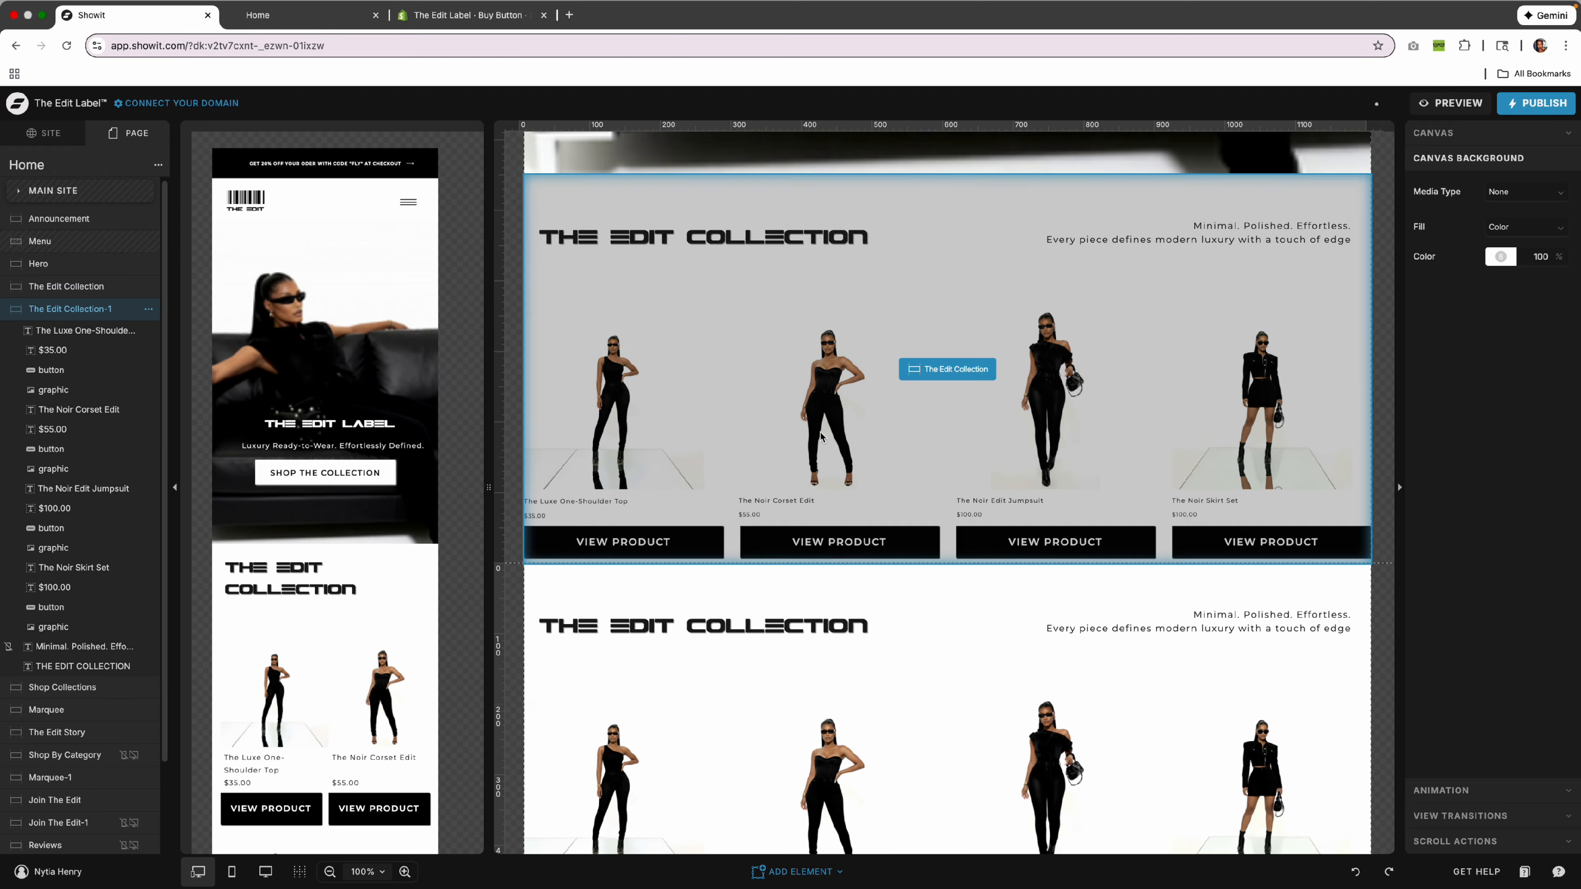
Delete the THE EDIT COLLECTION heading and the tagline text from the copied section.
scroll(820, 434, "down", 3)
left_click(799, 353)
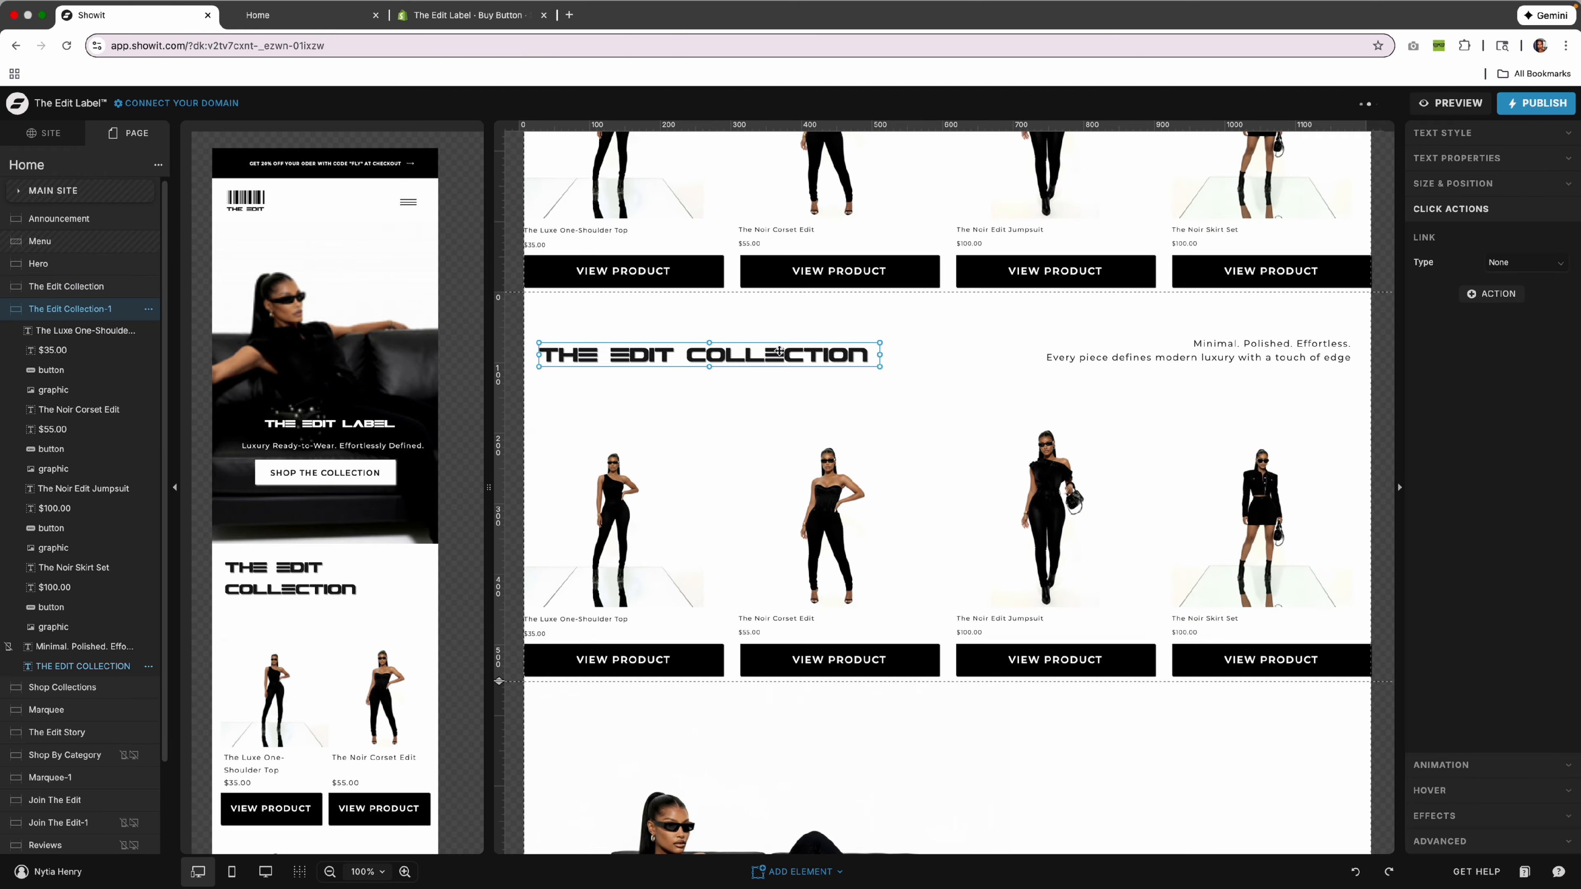
key("Delete")
scroll(779, 355, "up", 3)
scroll(779, 355, "up", 2)
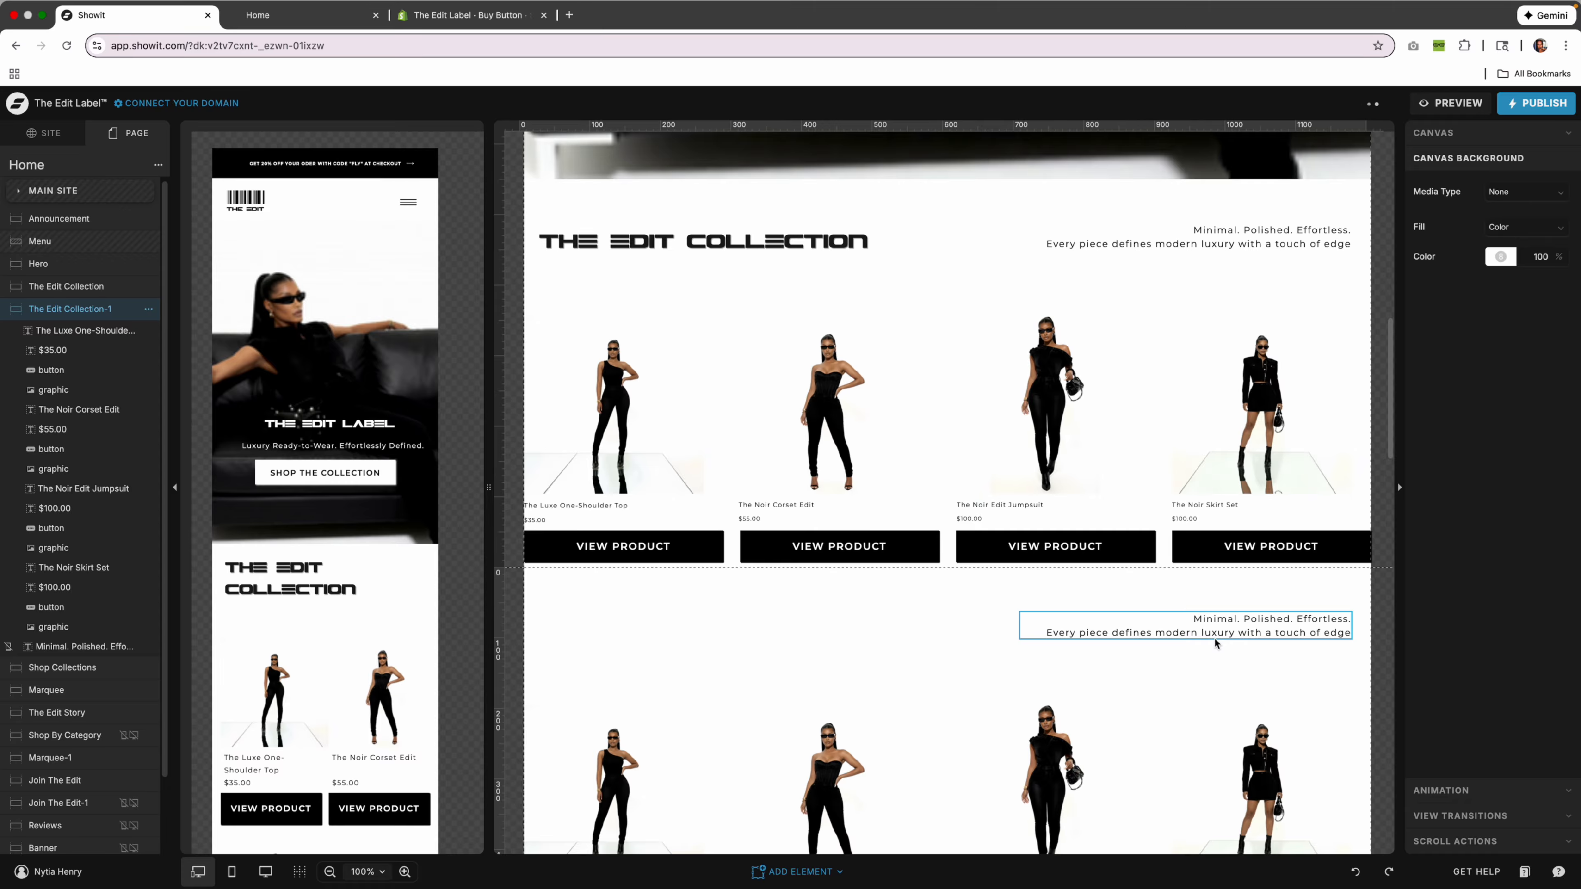
left_click(1210, 618)
key("Delete")
scroll(1209, 621, "down", 4)
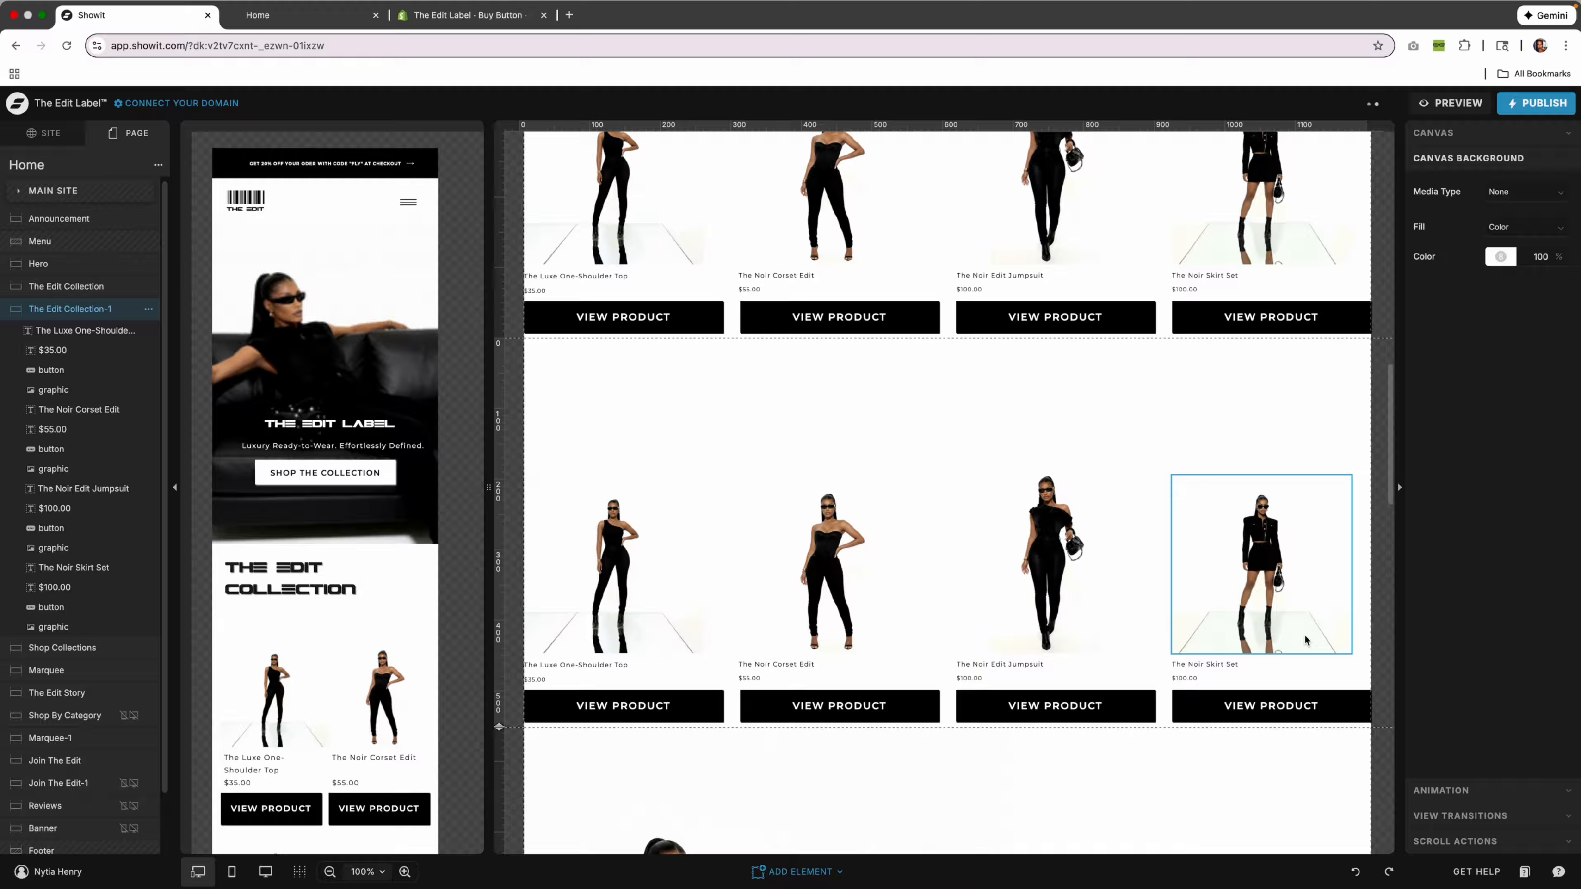
Check that the copy's first product image and VIEW PRODUCT button link to The Luxe Top.
left_click(656, 564)
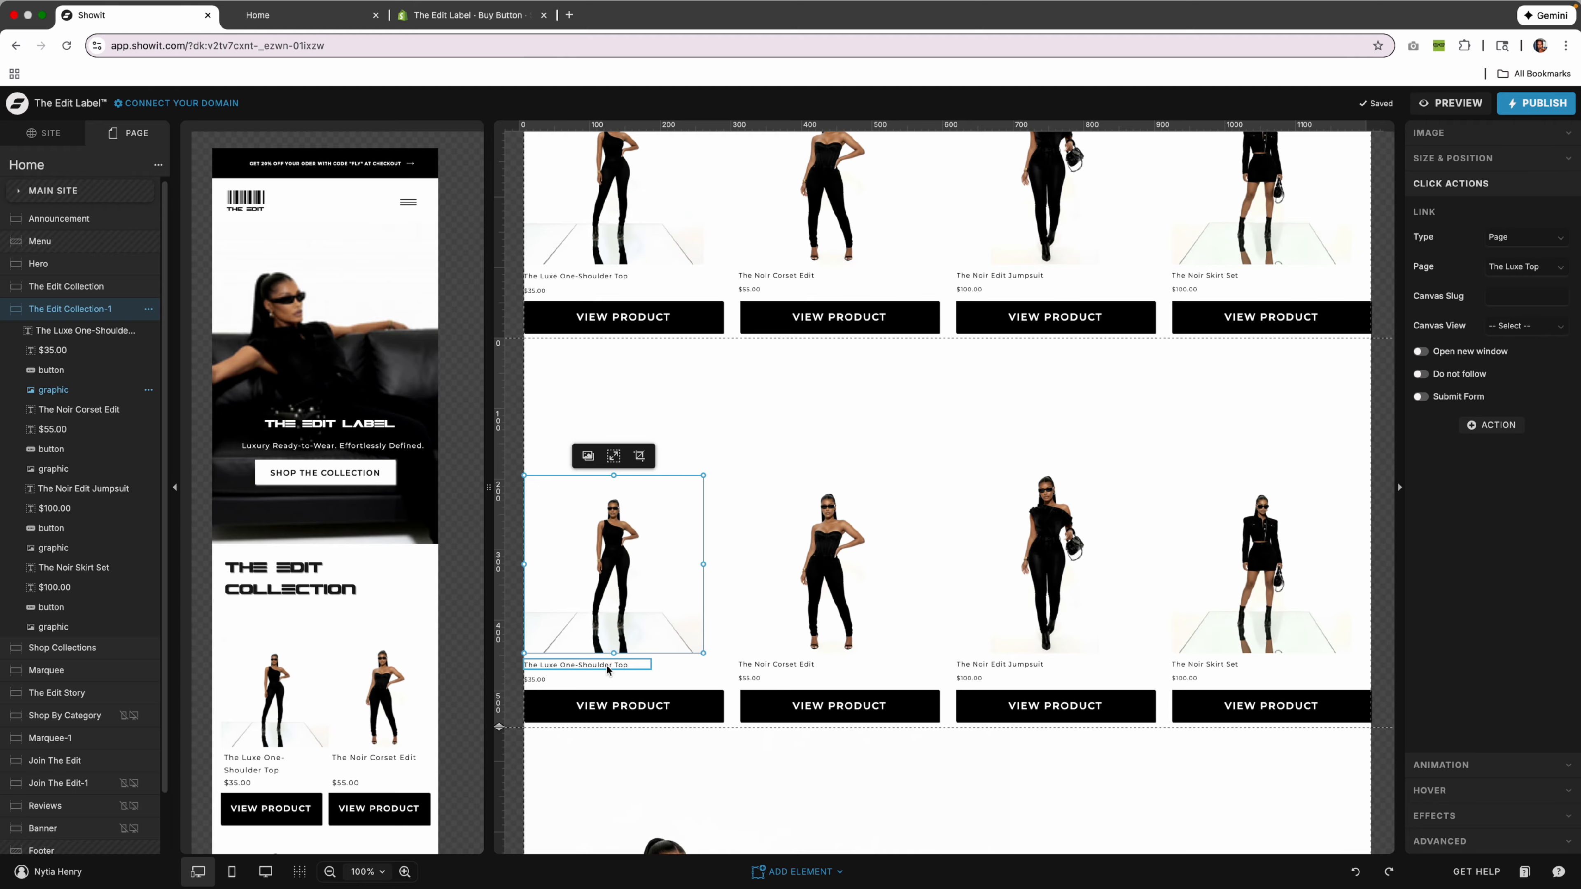
left_click(612, 708)
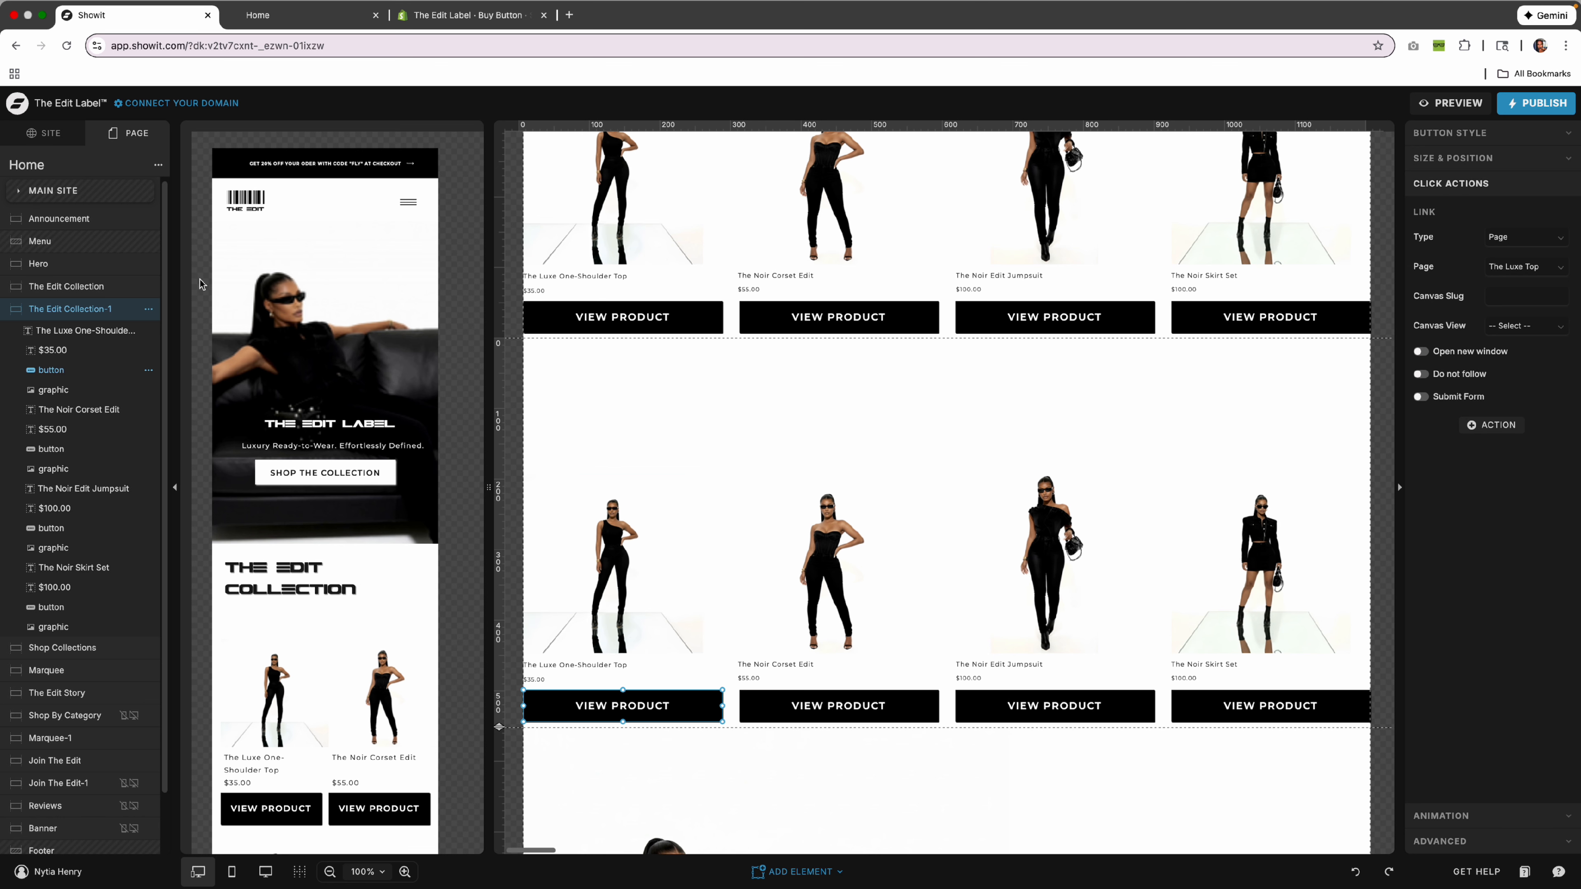
scroll(203, 285, "up", 1)
left_click(59, 133)
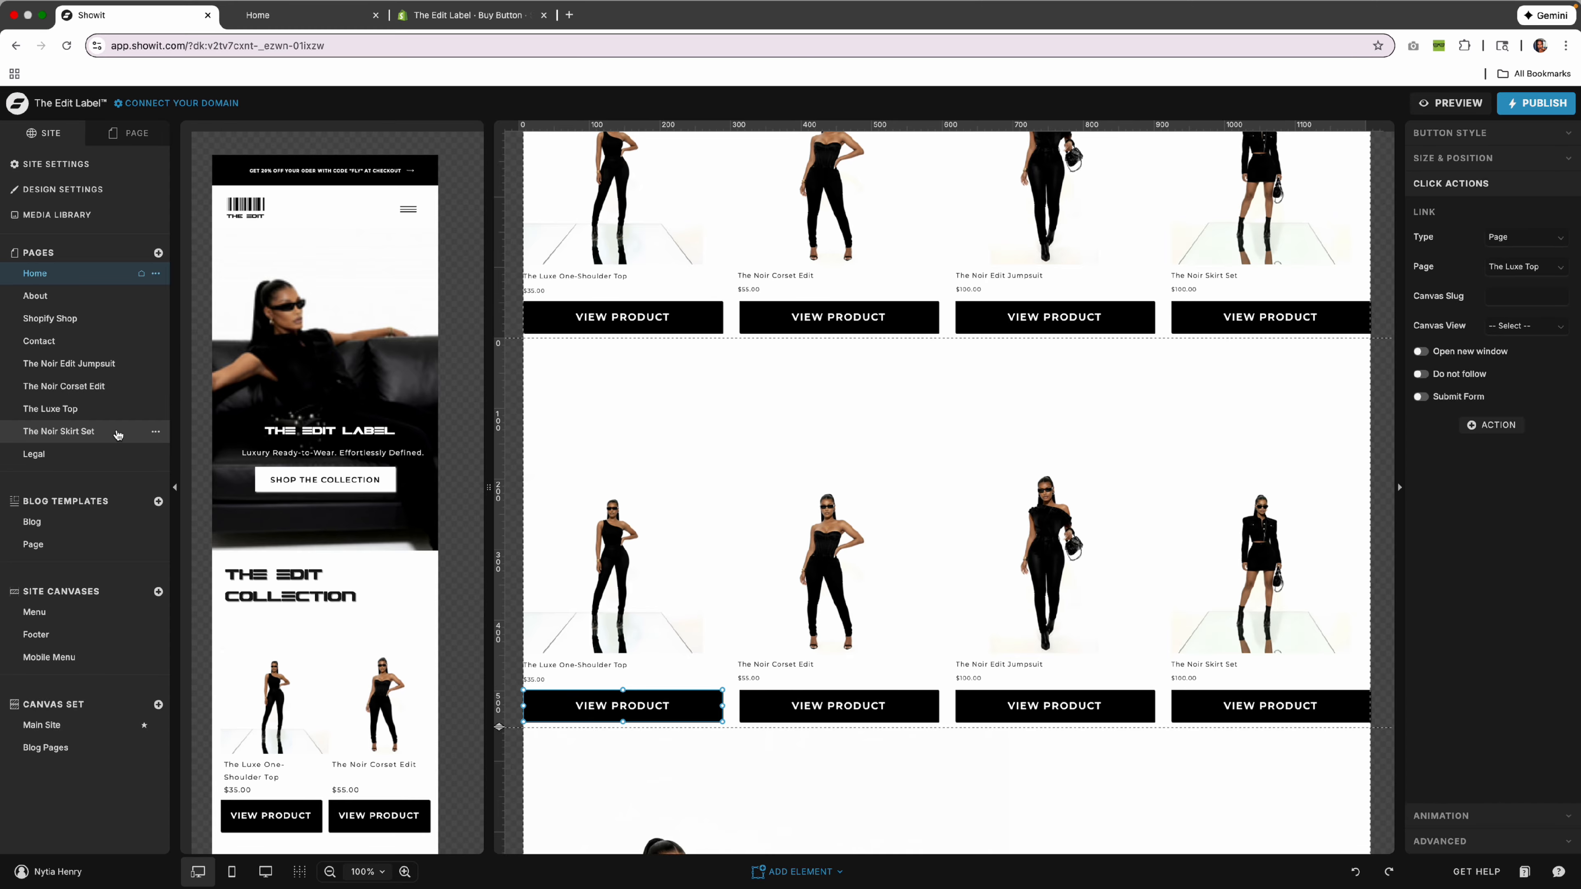
Verify Shop The Collection links to the Shopify Shop page, then open Shopify Shop.
left_click(156, 433)
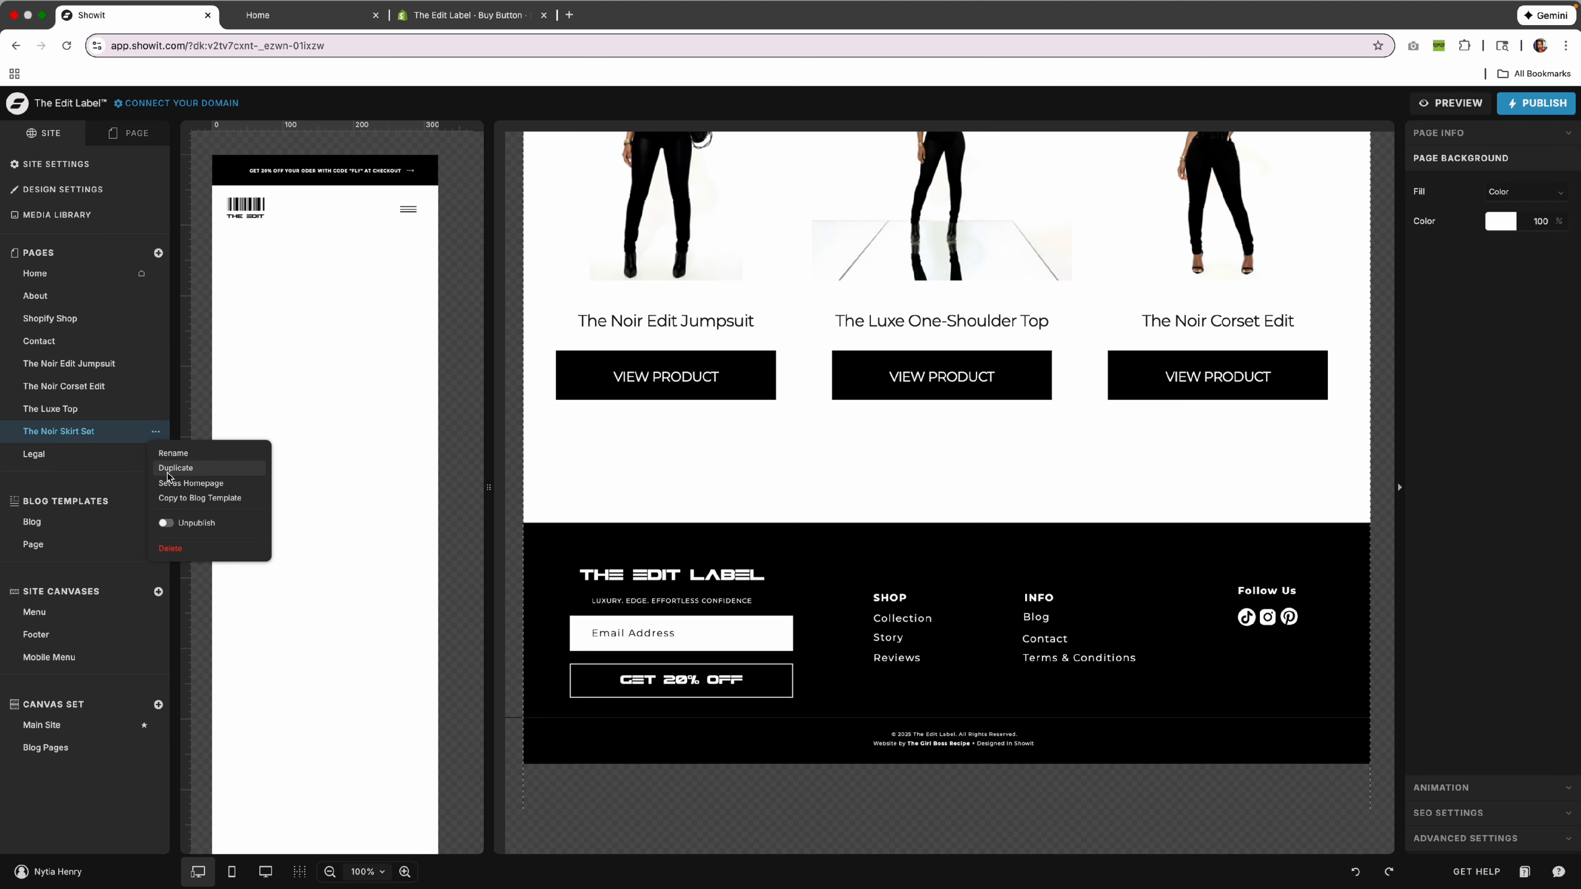
left_click(180, 468)
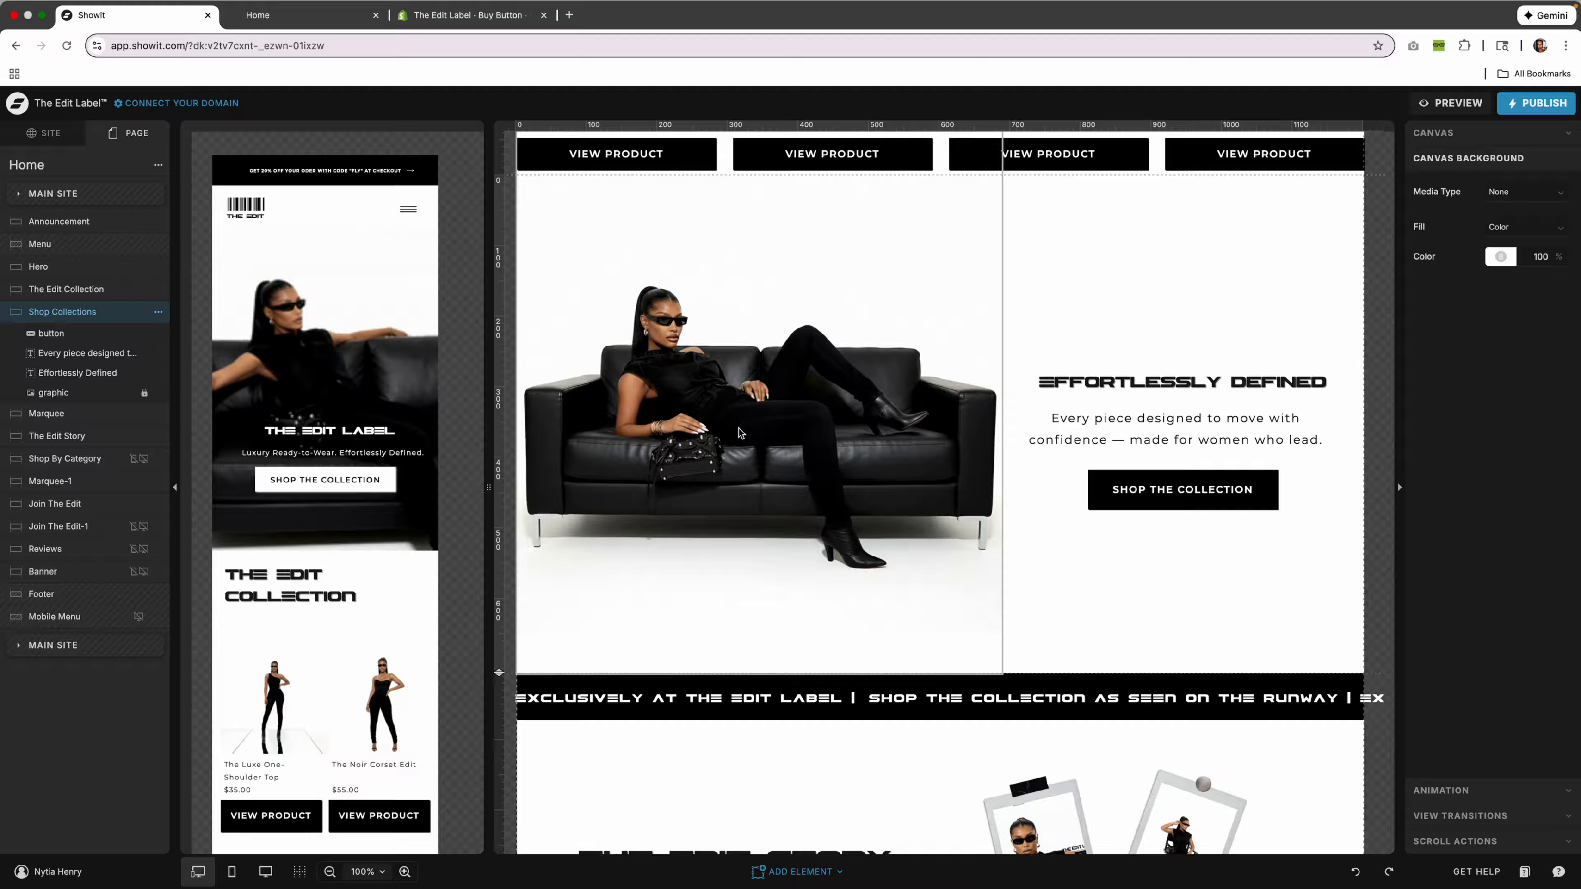
left_click(1213, 502)
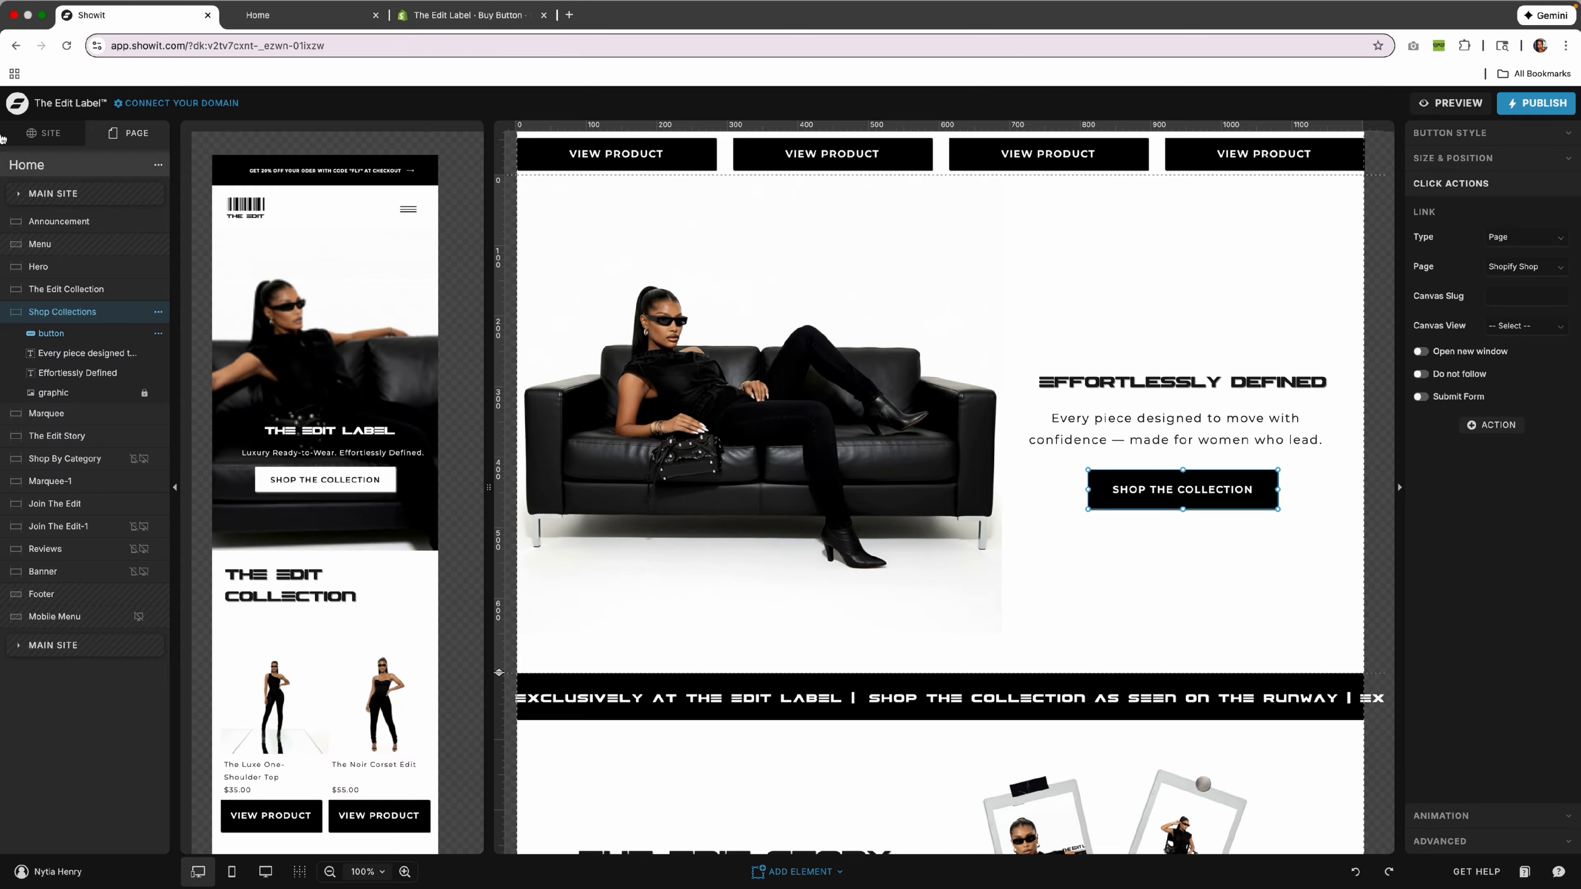
left_click(43, 132)
left_click(39, 319)
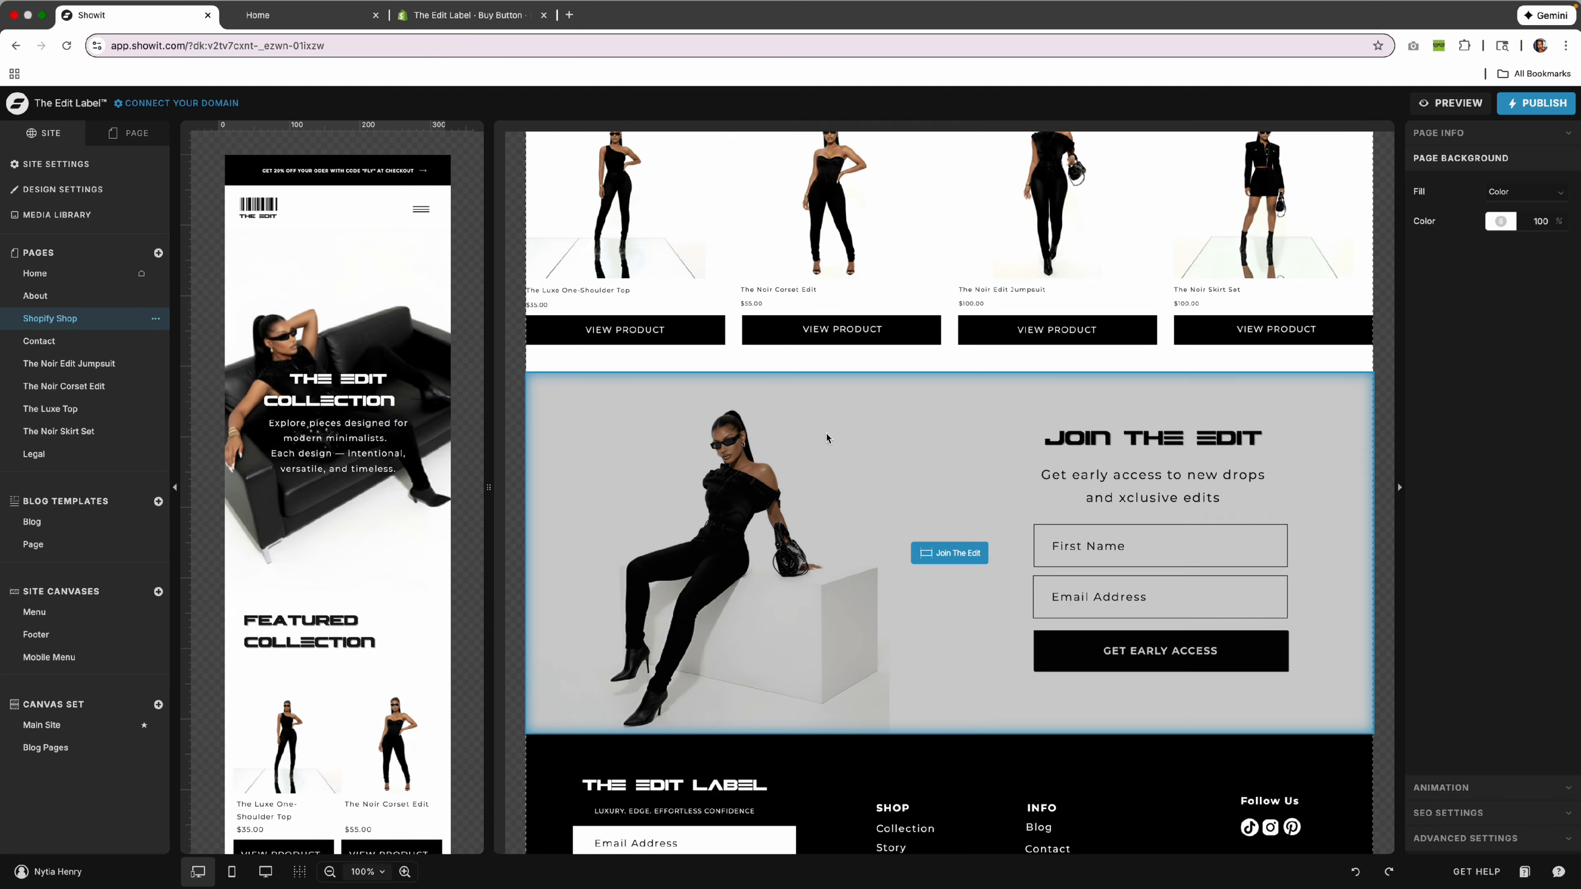
Look over the Shopify Shop page's Featured Collection section, then switch to the Home page.
scroll(826, 437, "up", 15)
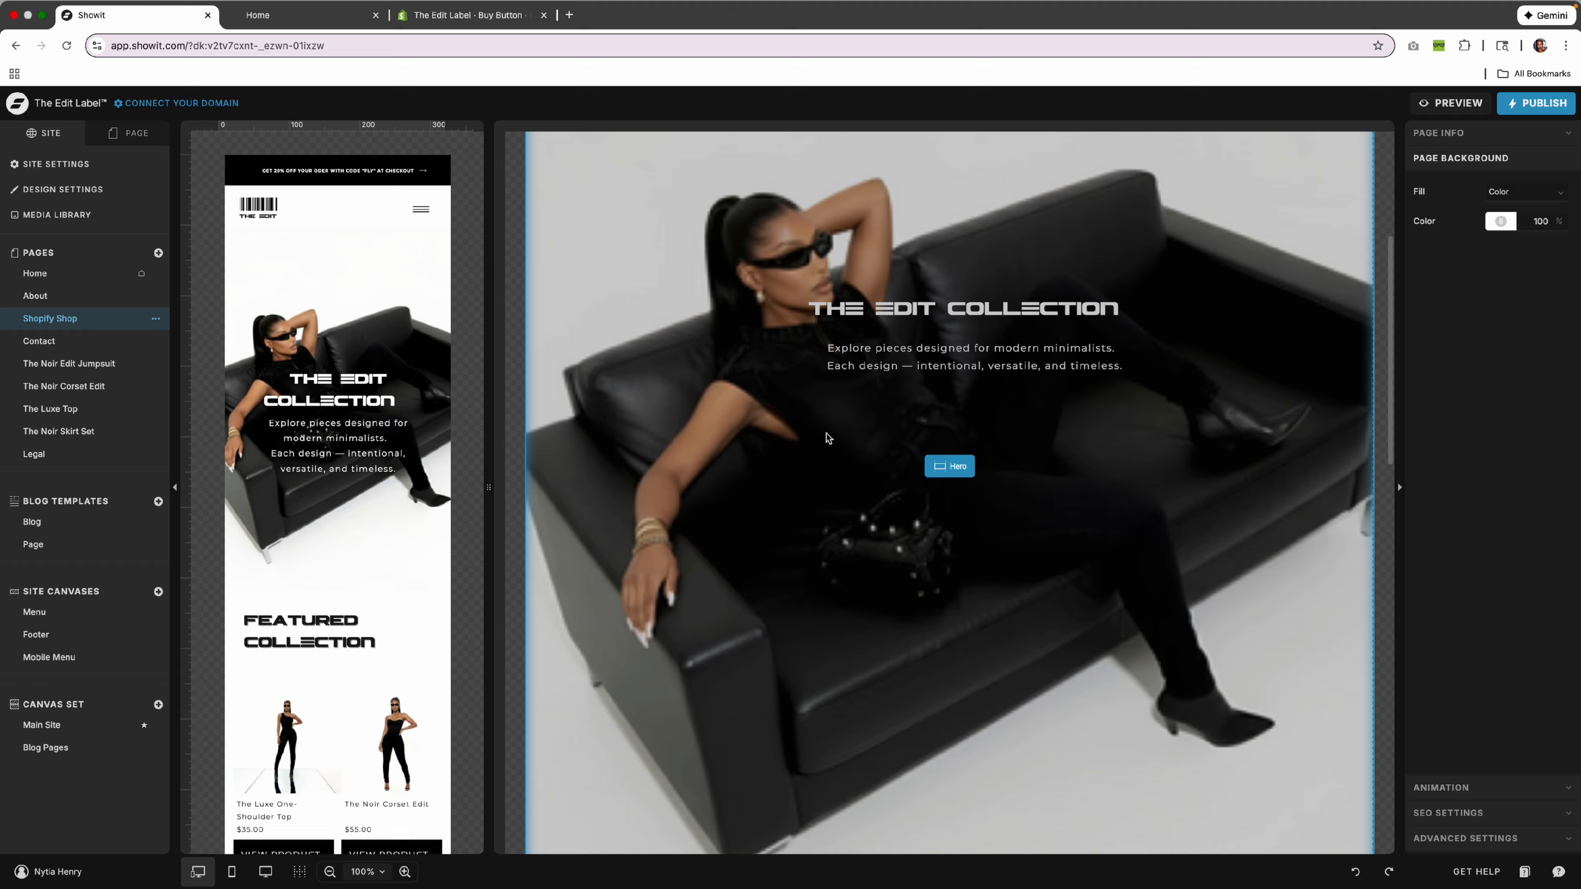
scroll(826, 438, "down", 10)
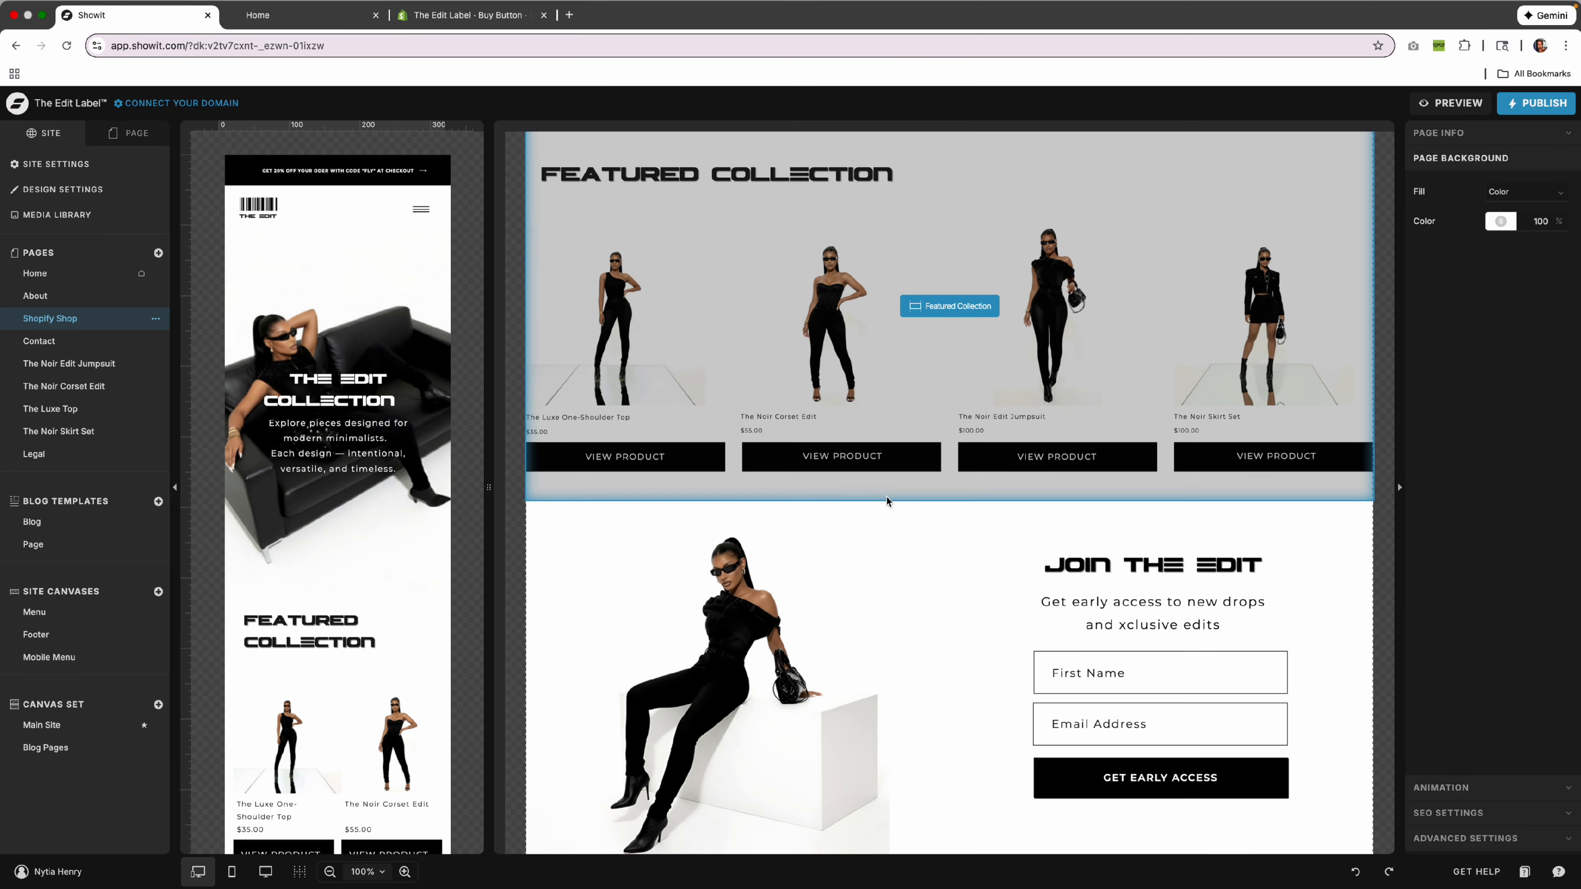
left_click(886, 497)
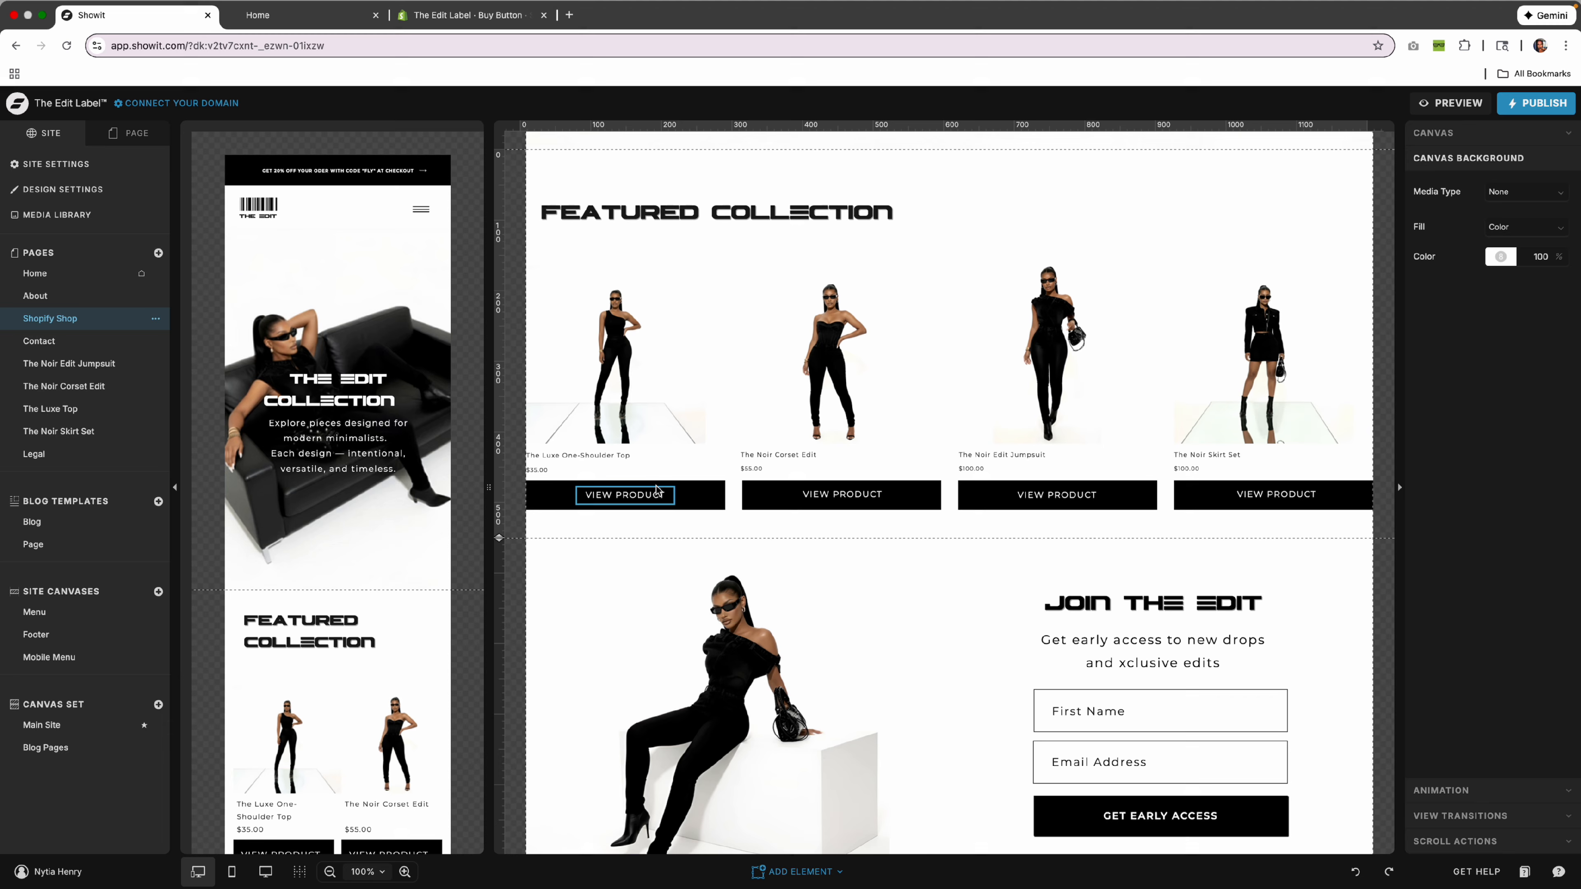
scroll(815, 548, "up", 10)
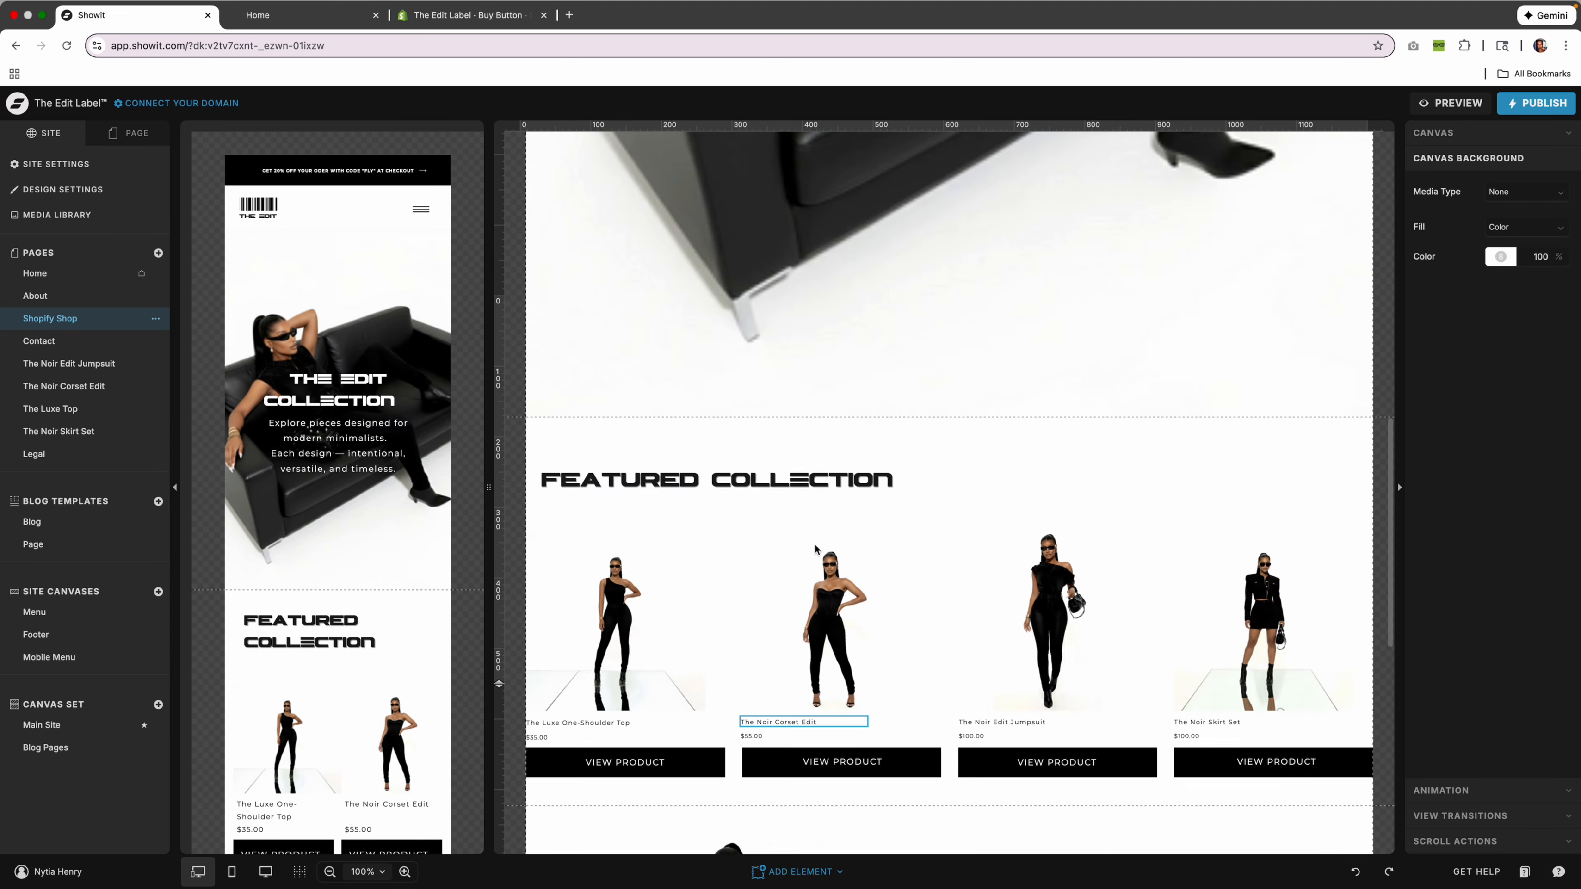
scroll(815, 548, "down", 11)
scroll(815, 548, "down", 5)
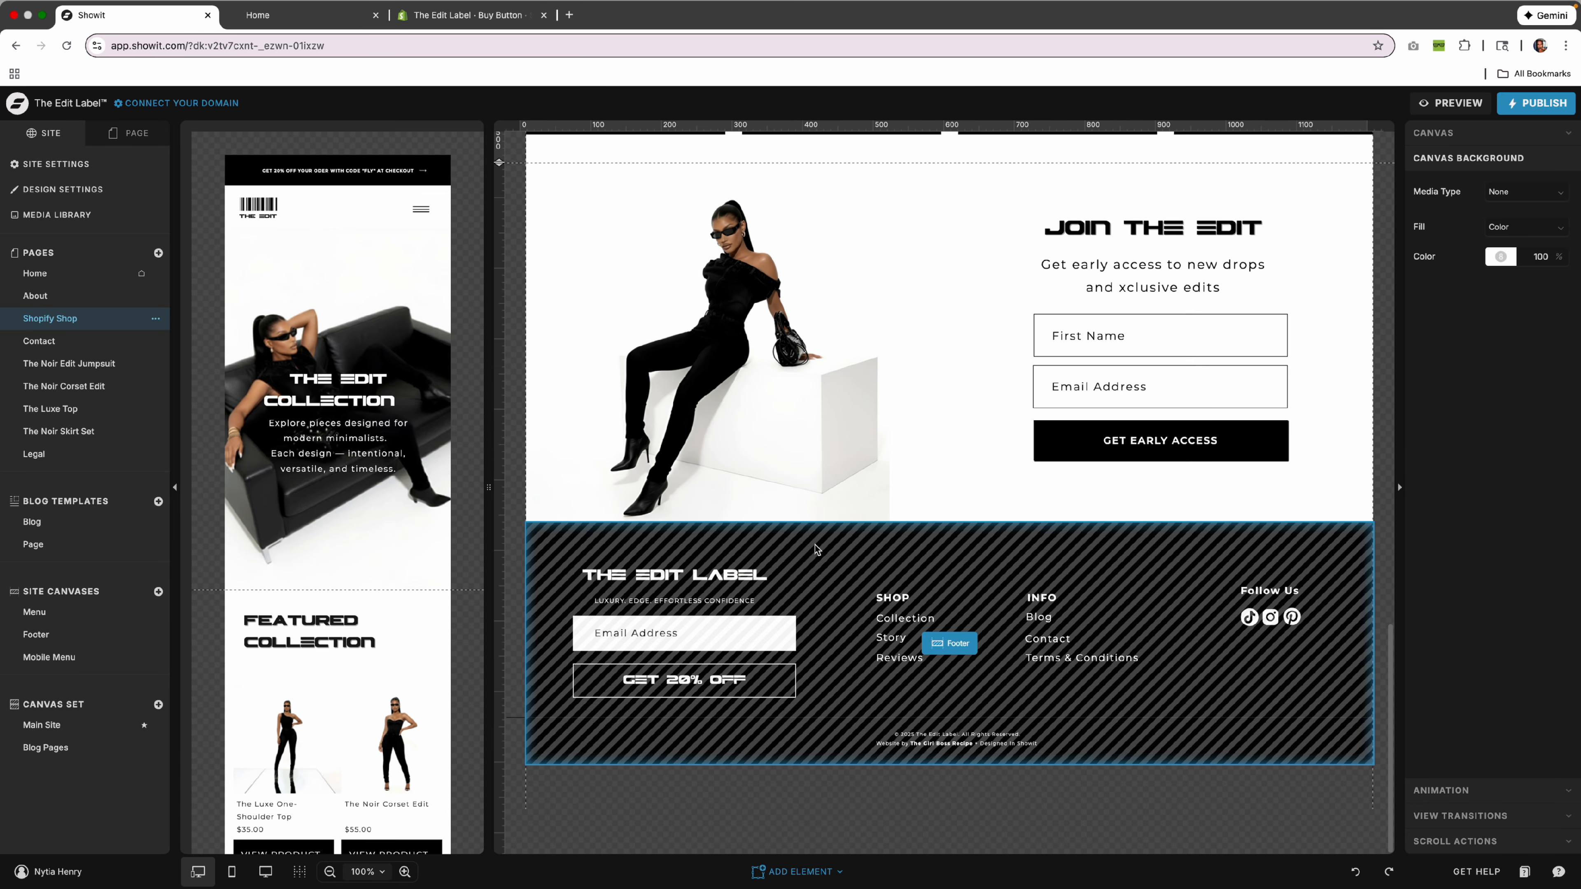
scroll(815, 548, "up", 12)
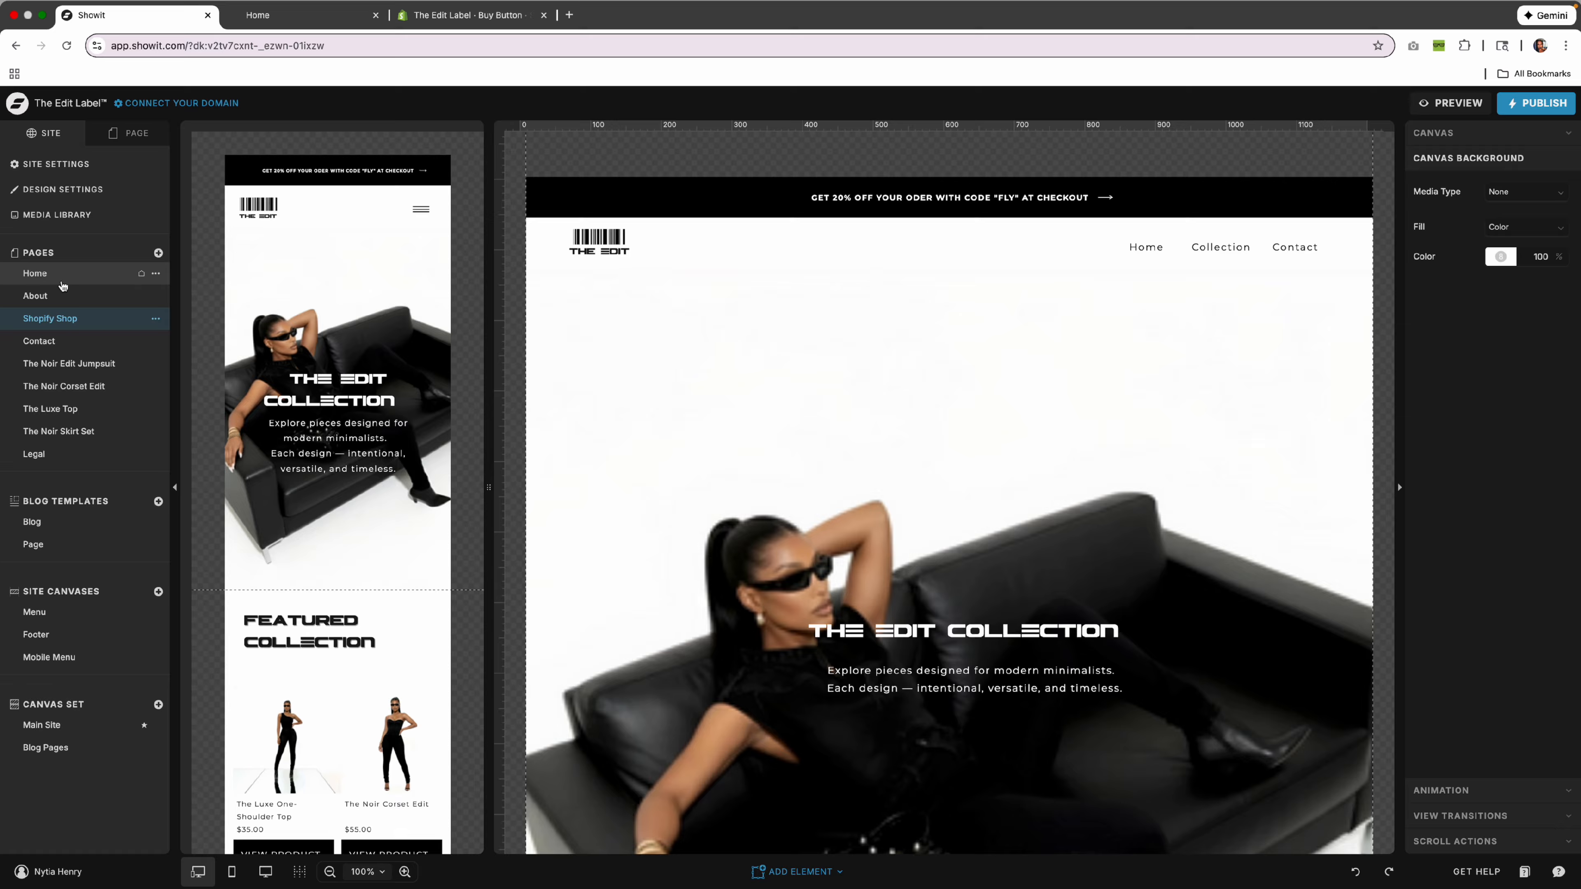
left_click(35, 273)
Scroll to The Edit Story on Home and select its photo collage image to inspect its link.
scroll(999, 576, "down", 5)
scroll(998, 576, "down", 10)
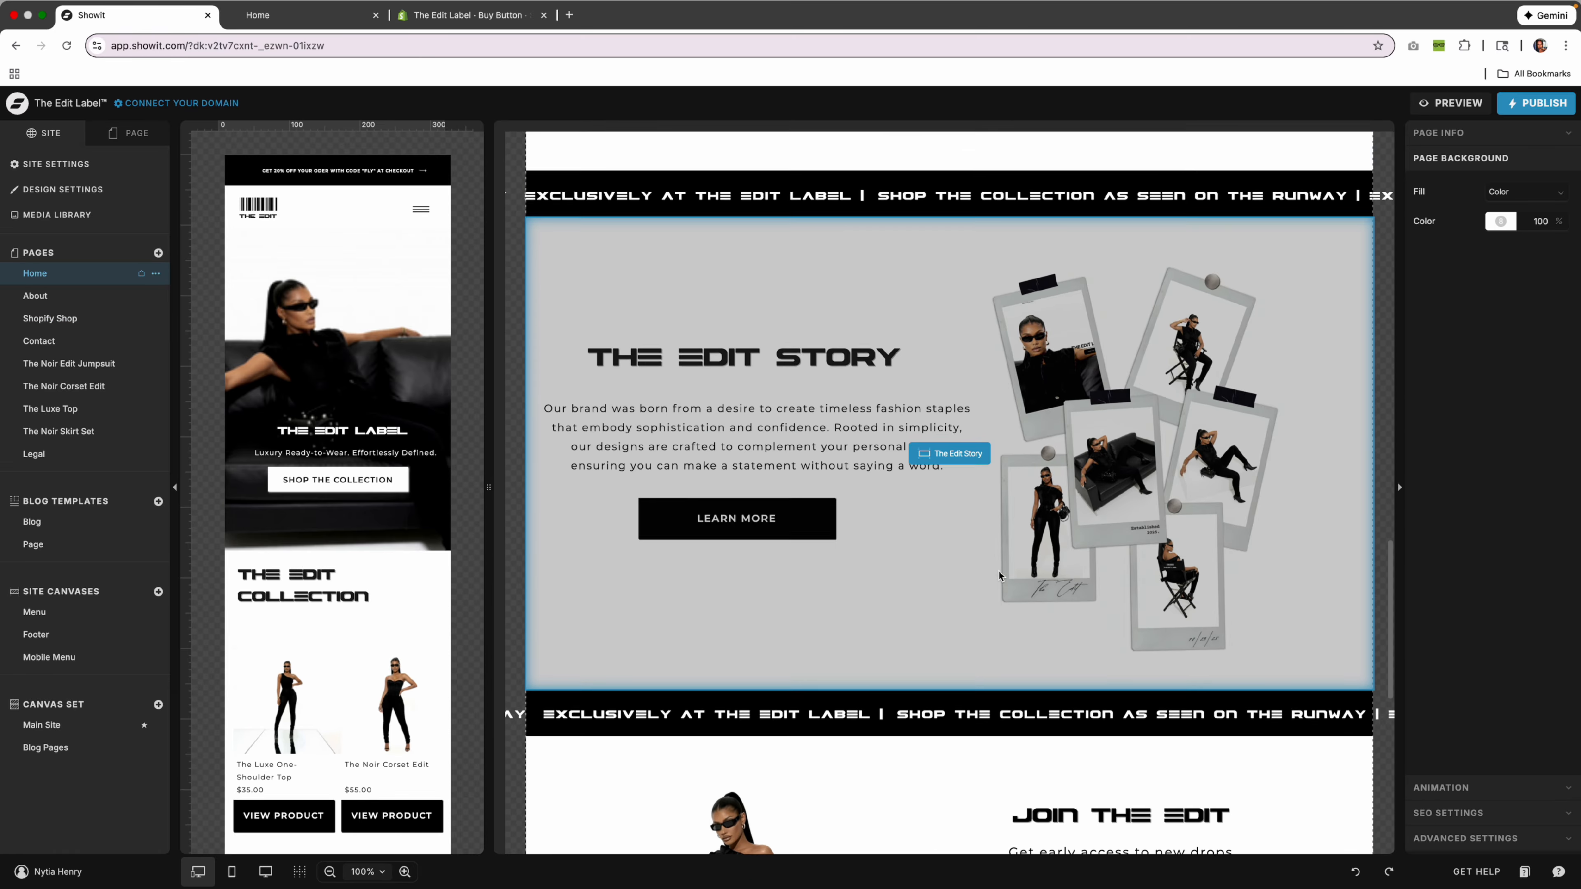
left_click(1036, 577)
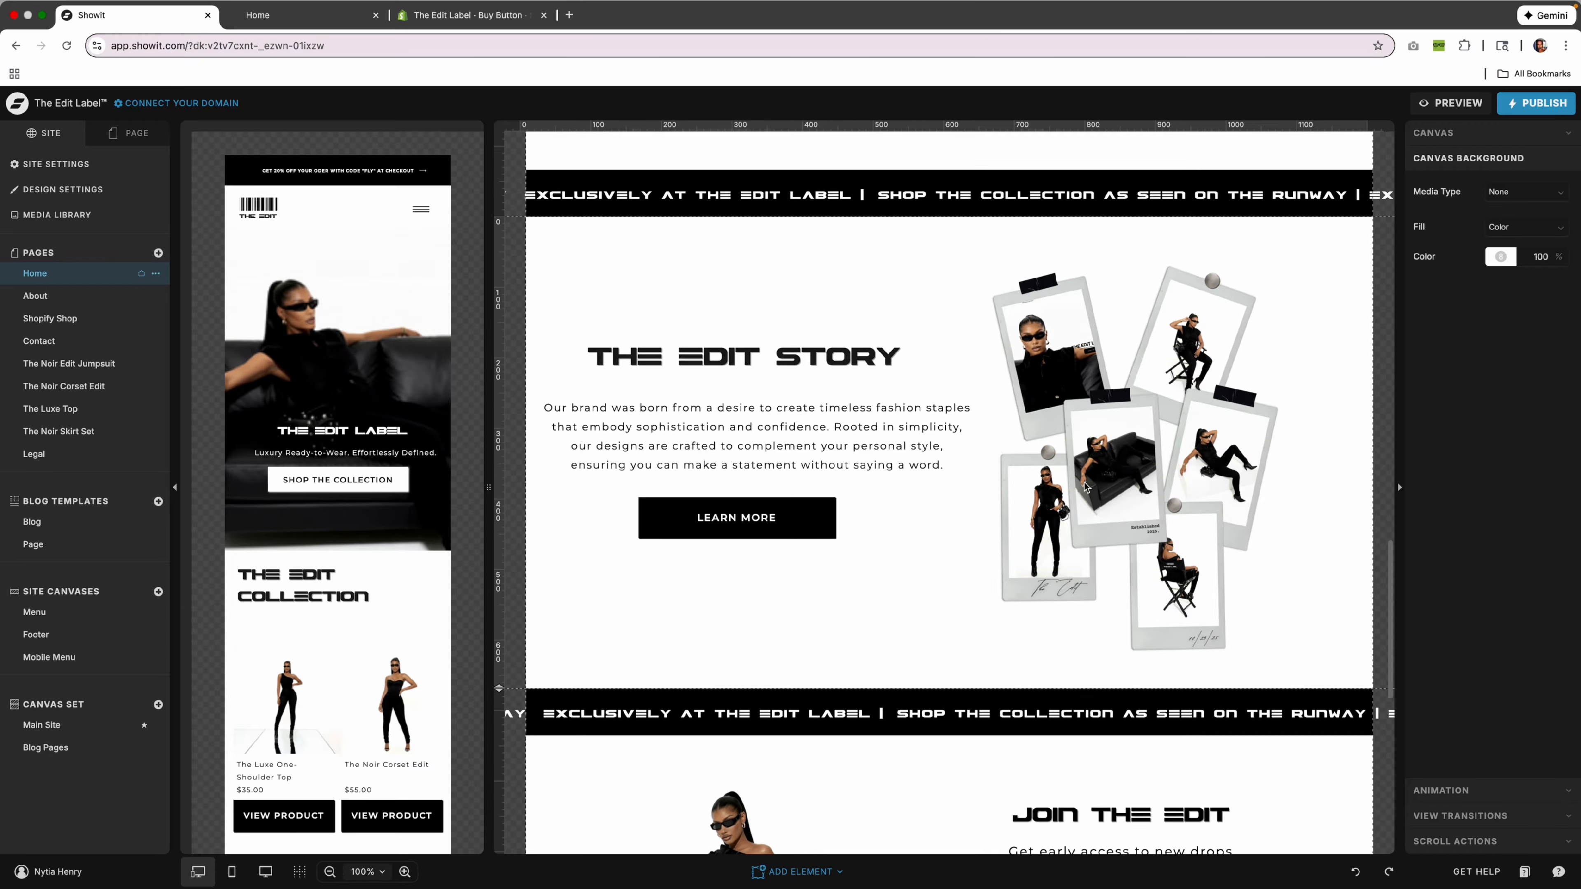
left_click(1161, 496)
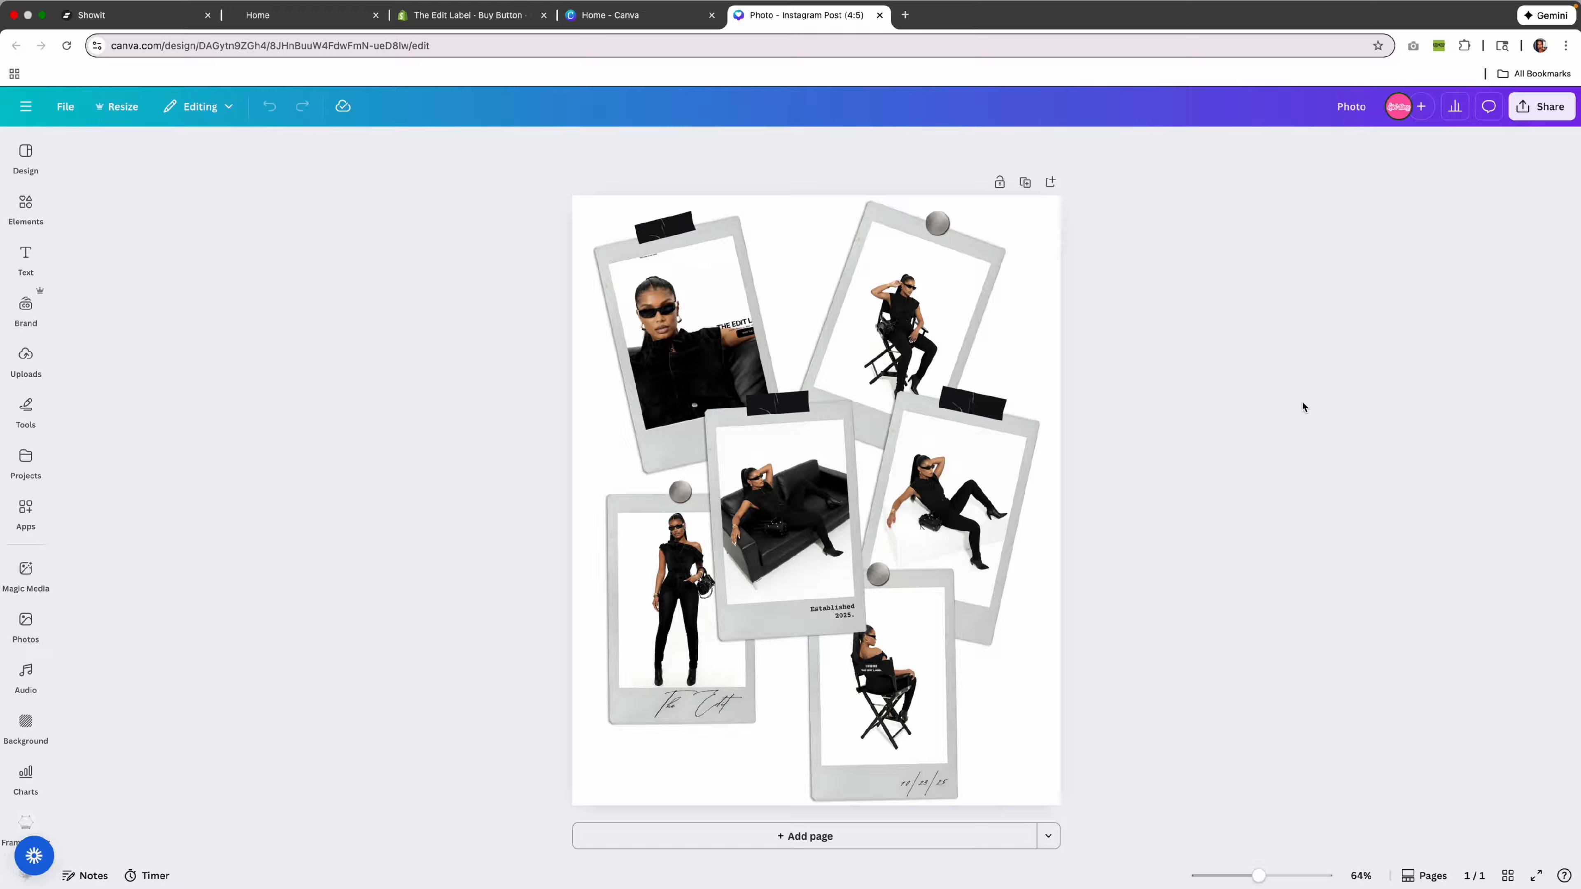
left_click(907, 324)
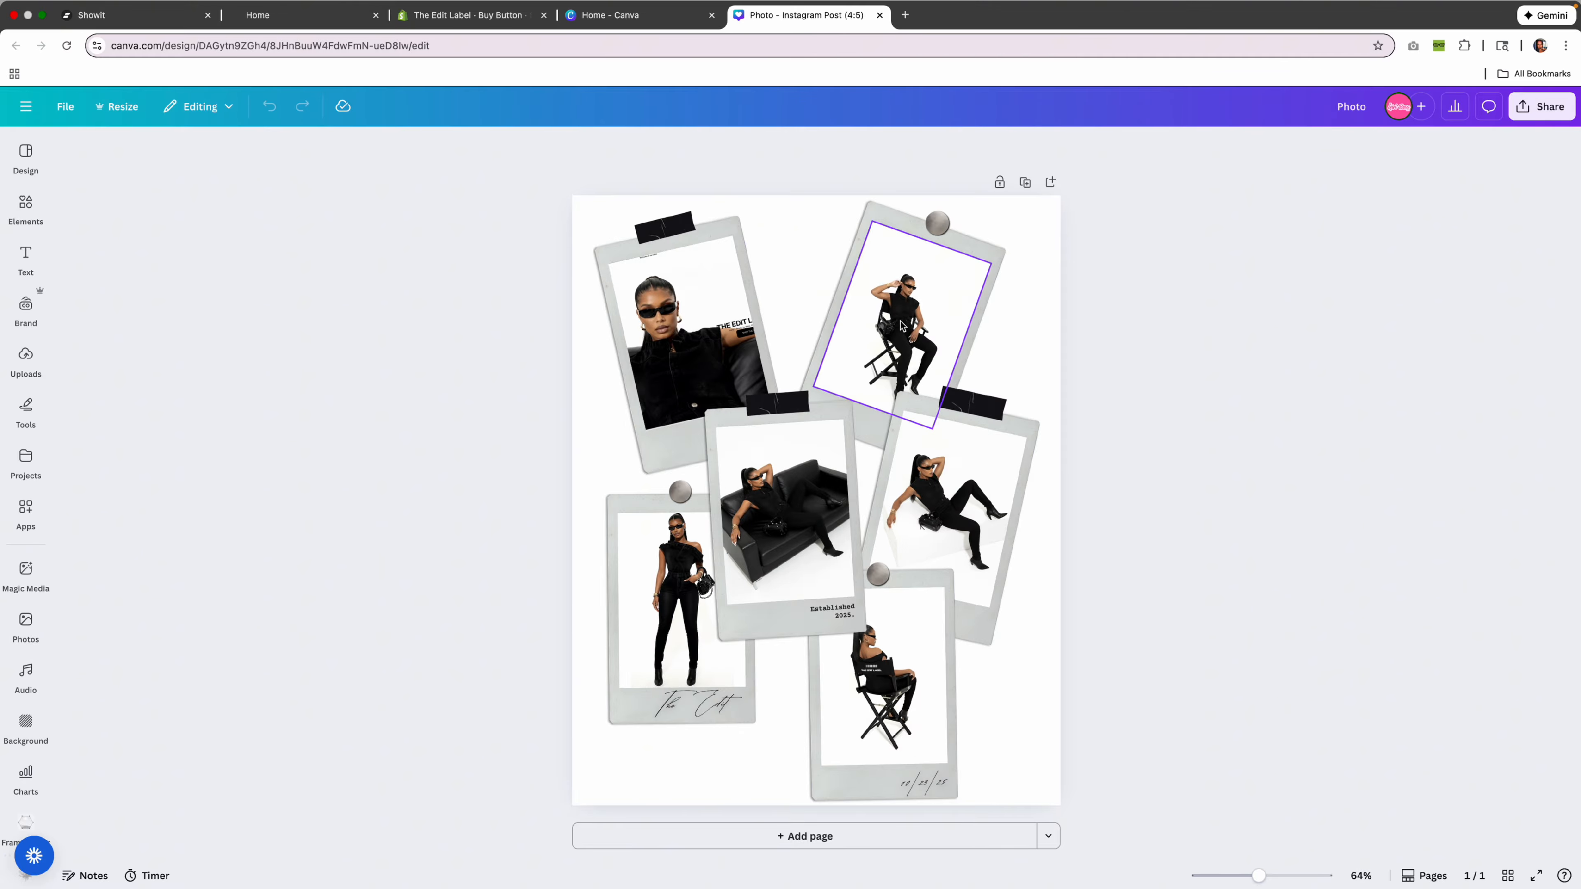
left_click(678, 321)
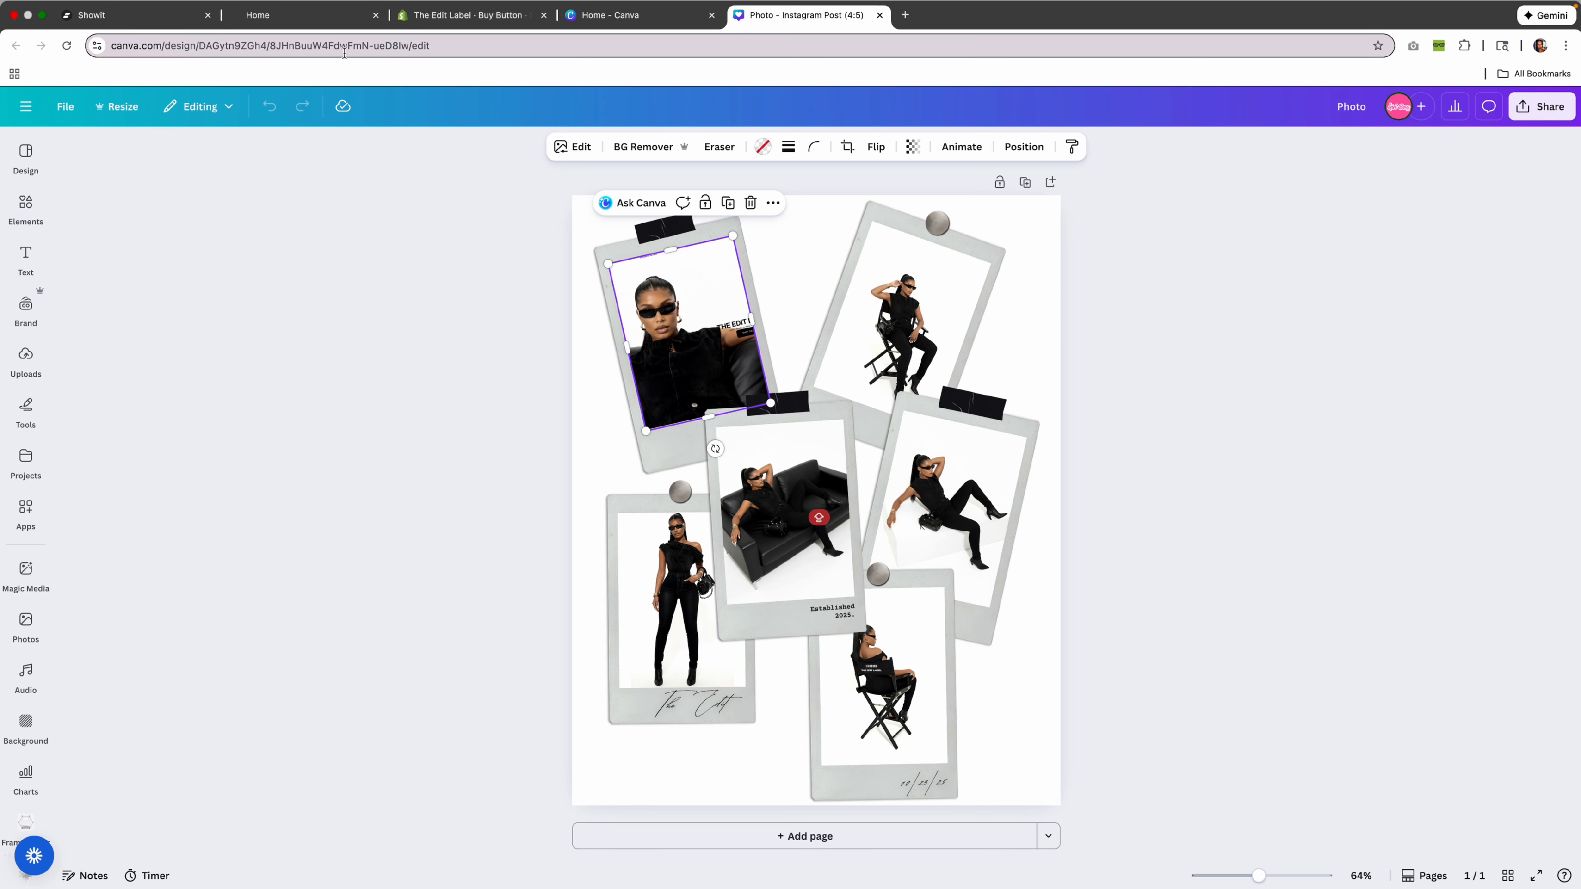
left_click(151, 12)
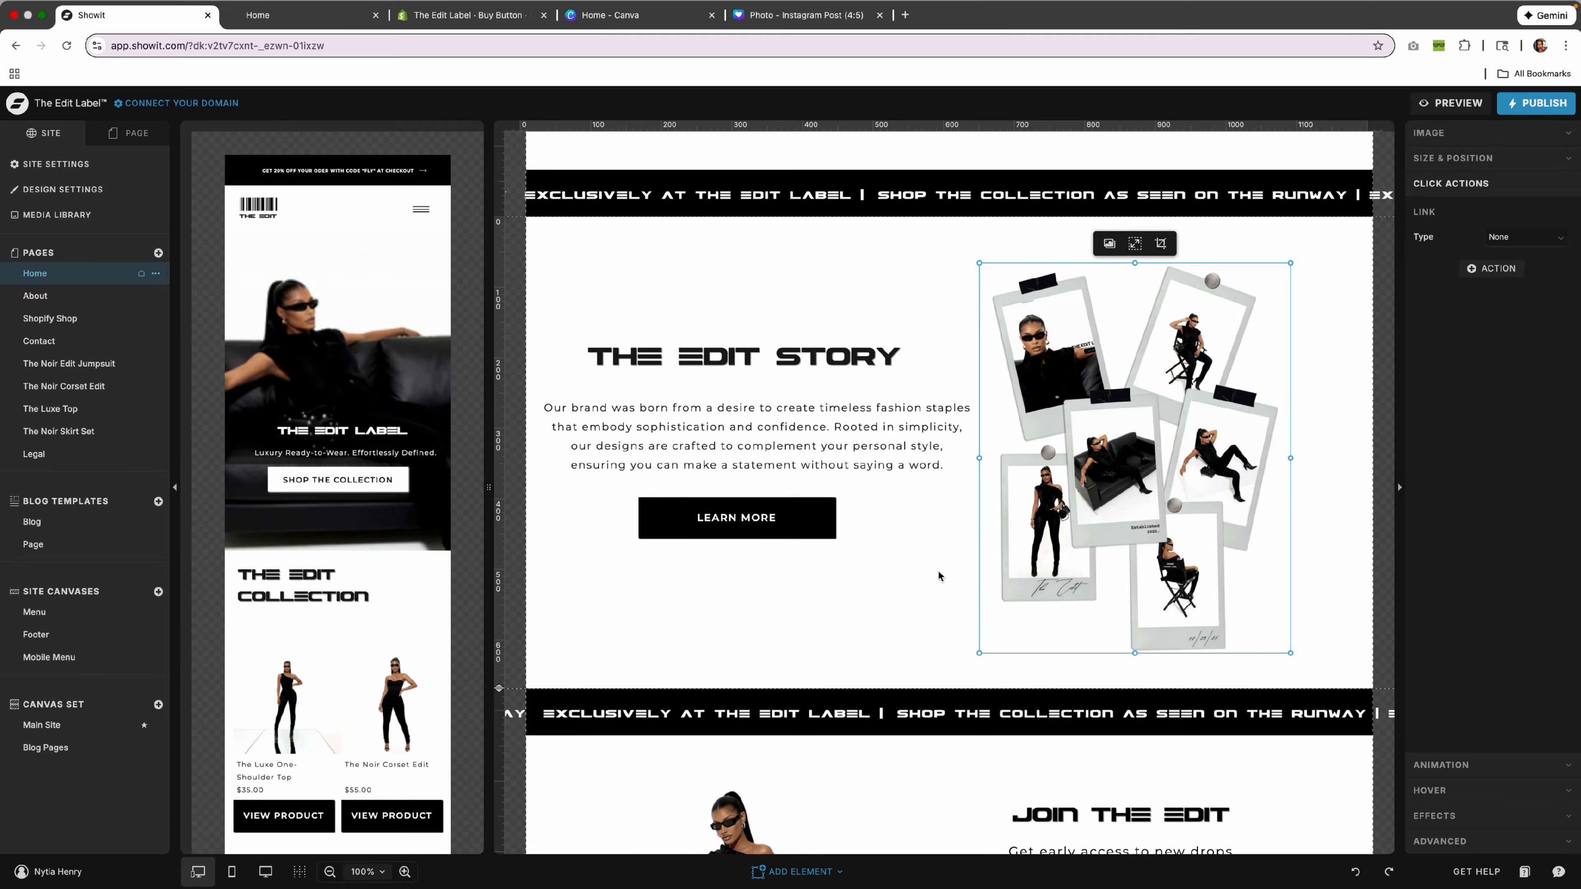
left_click(905, 571)
Check the LEARN MORE button's link, then select the Join The Edit signup section.
left_click(729, 514)
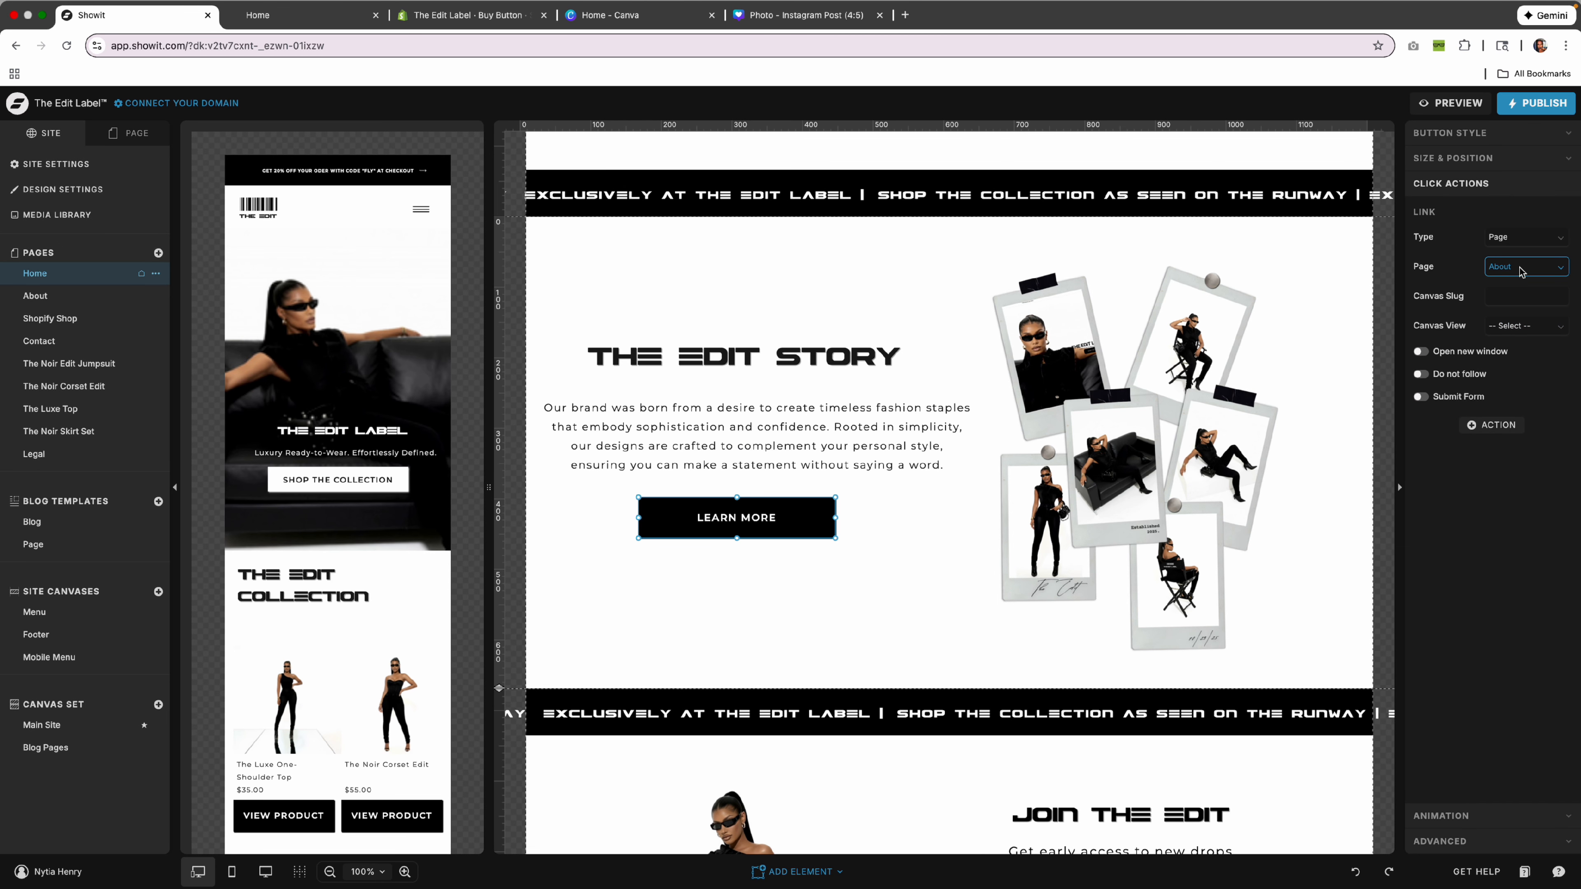
scroll(827, 516, "down", 4)
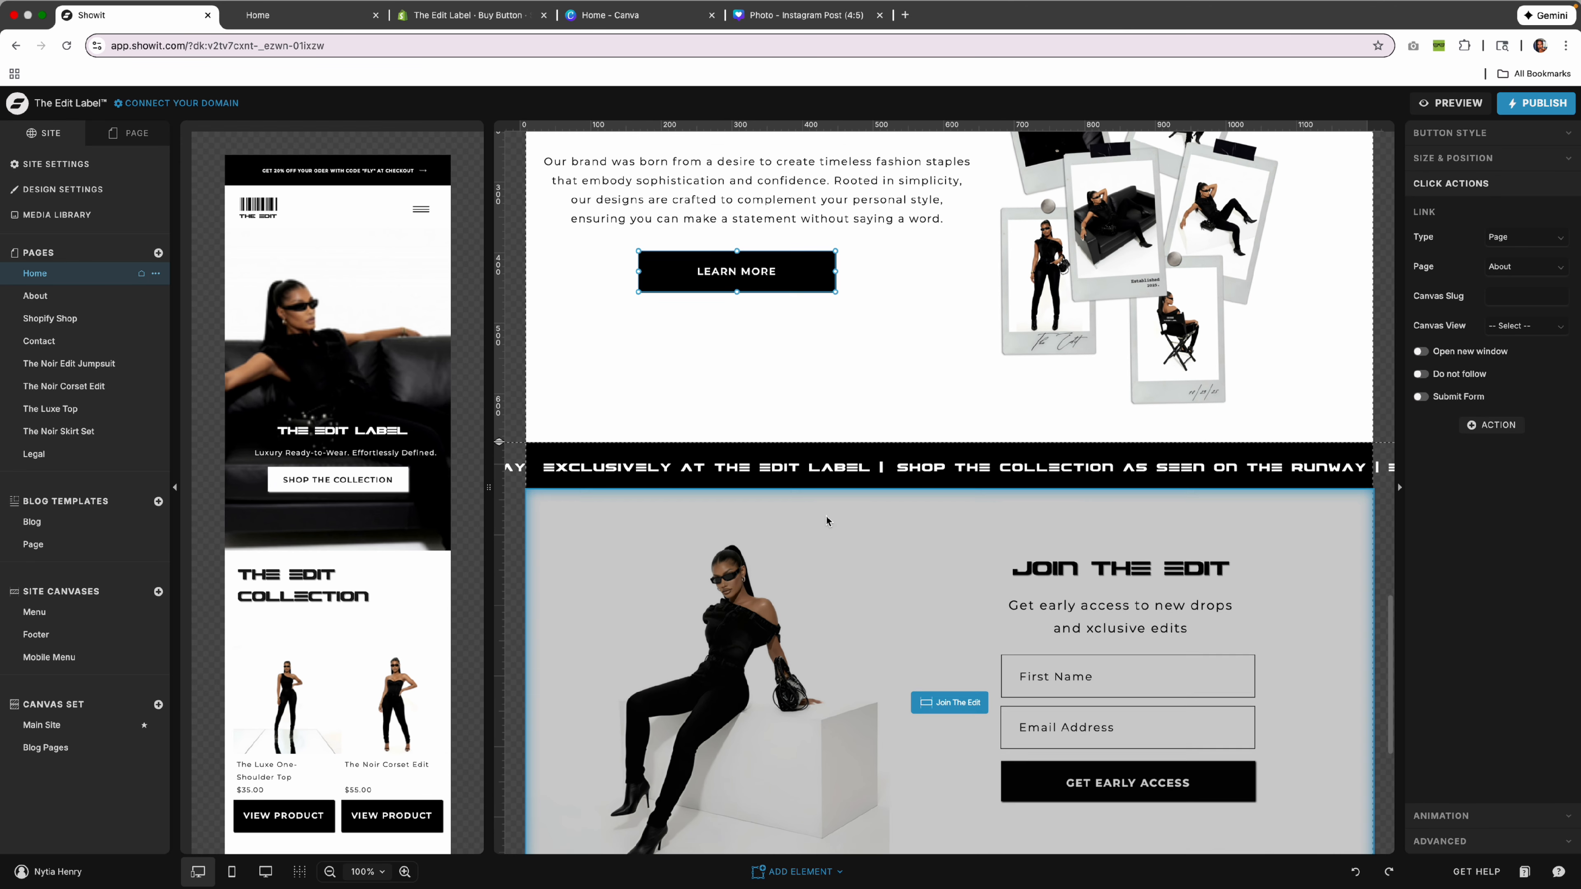
scroll(827, 515, "down", 4)
left_click(1238, 560)
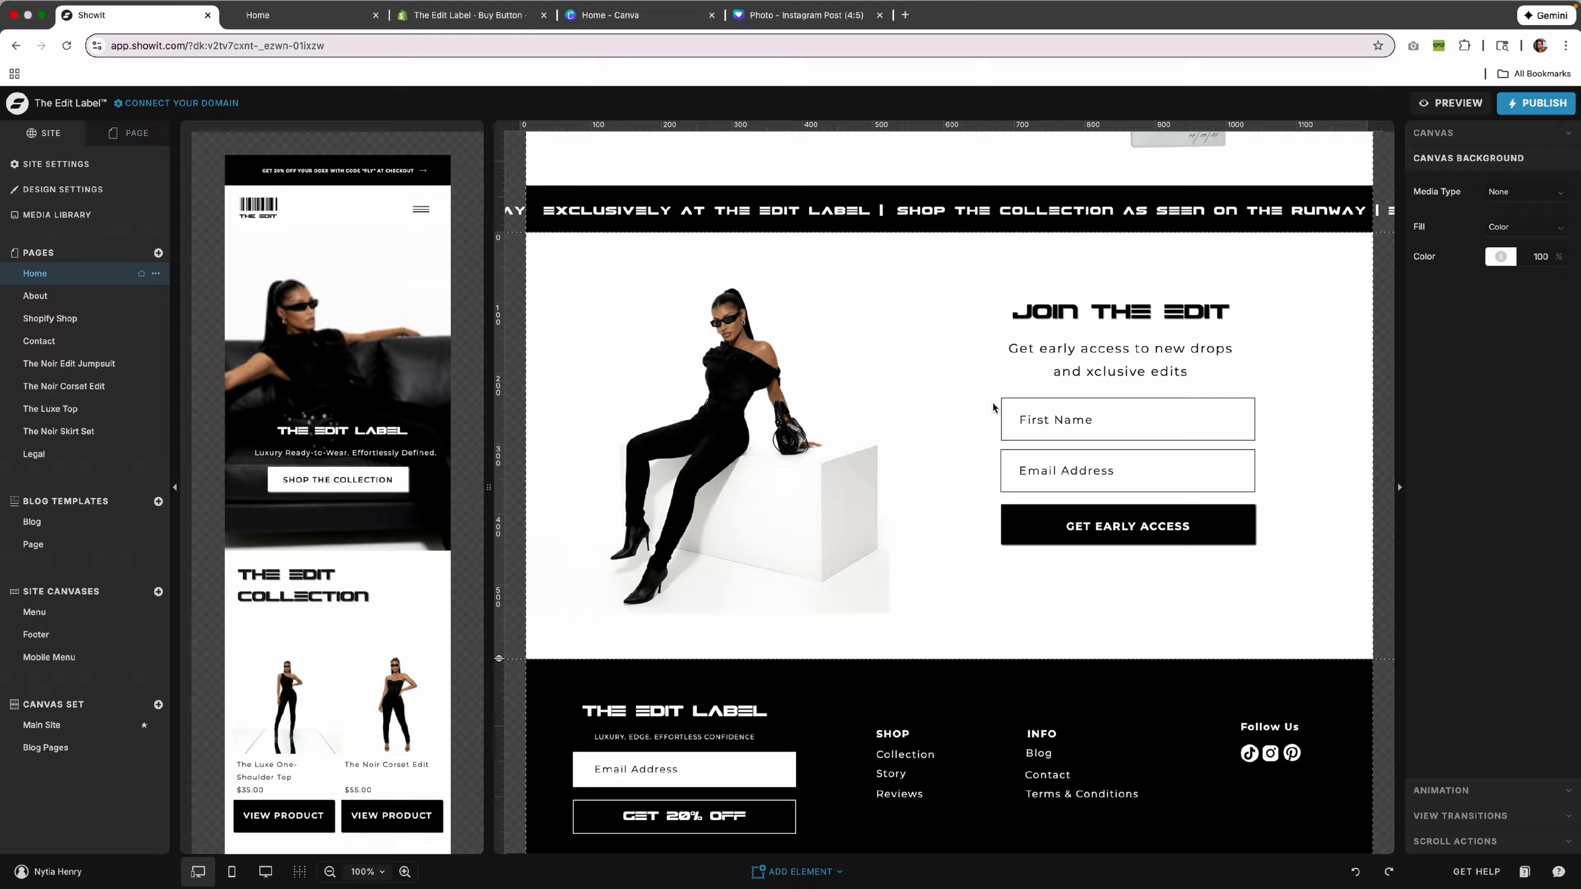
scroll(1114, 492, "up", 1)
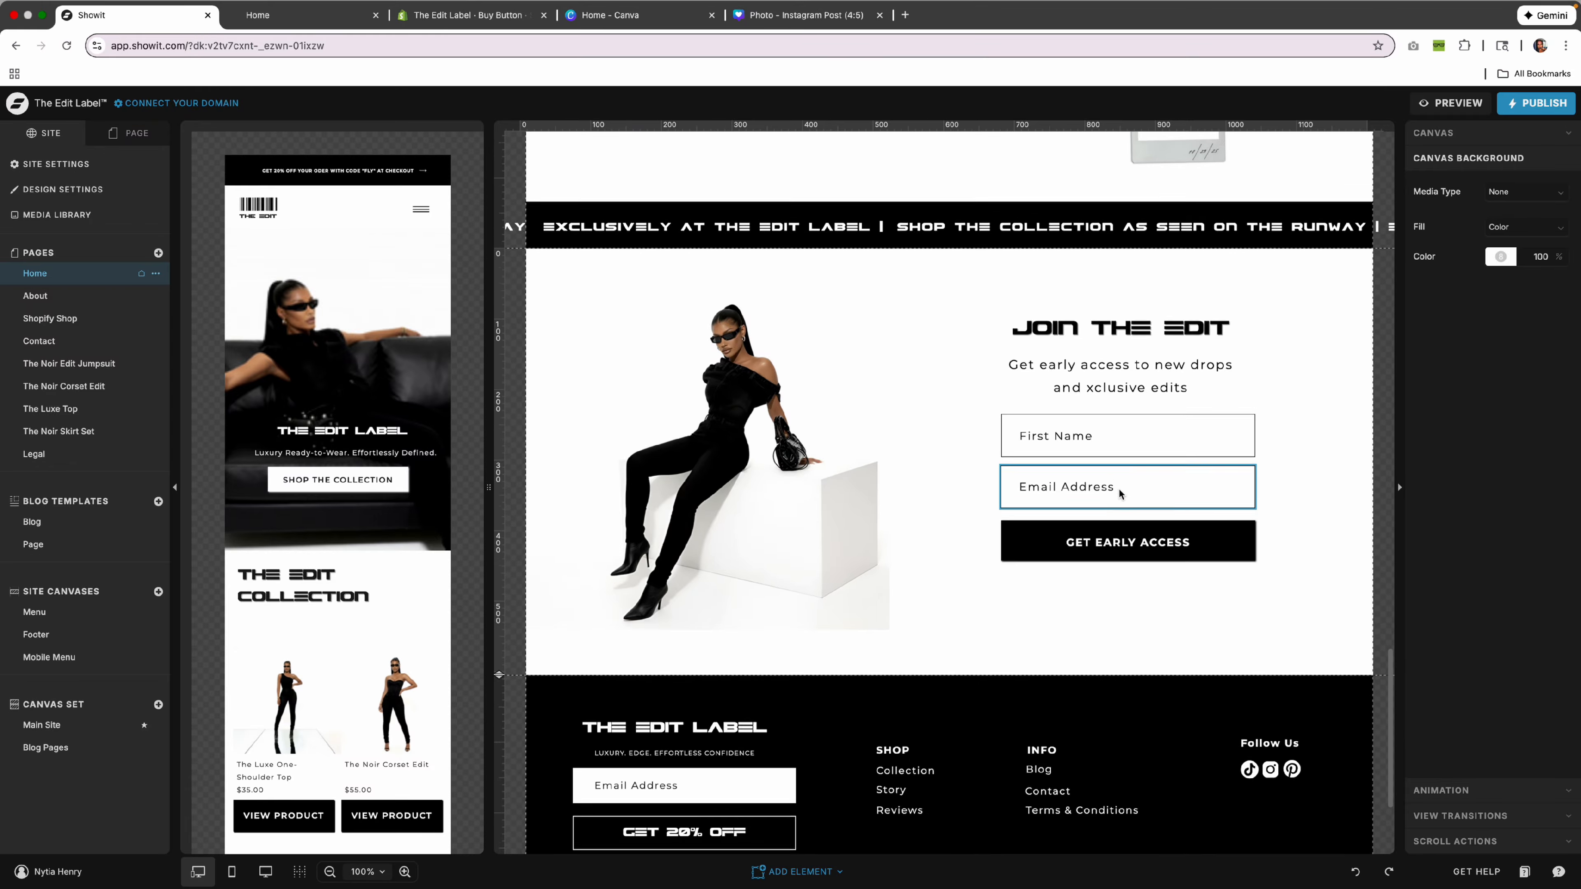
scroll(1057, 448, "down", 1)
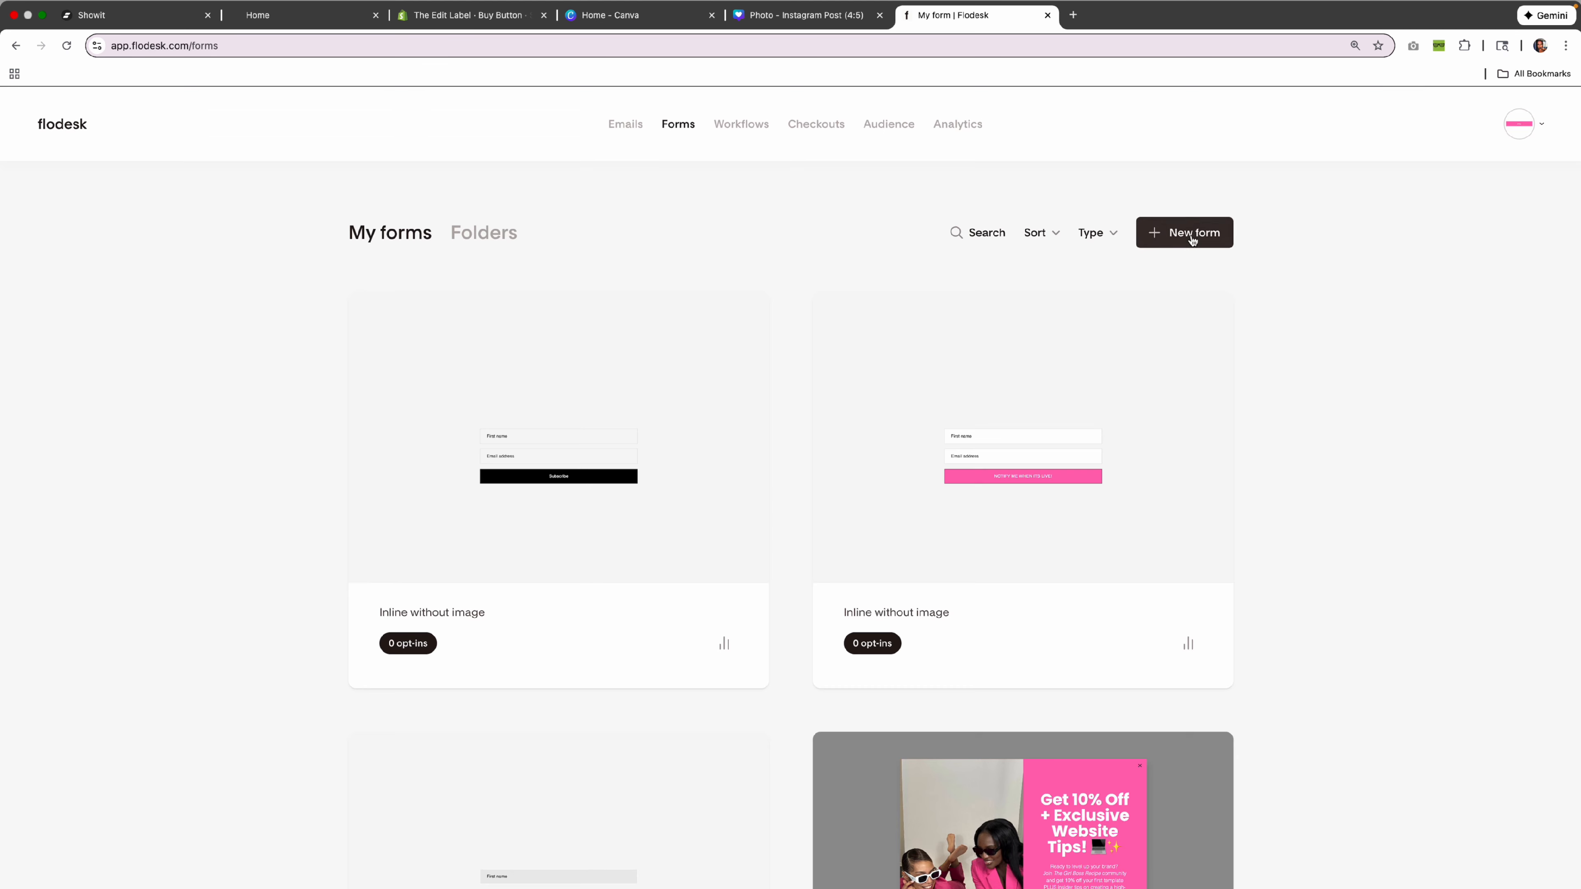
Customize the Inline without image template and assign it the TEMPLATE SHOP PAGE 10% OFF CODE segment.
left_click(1192, 236)
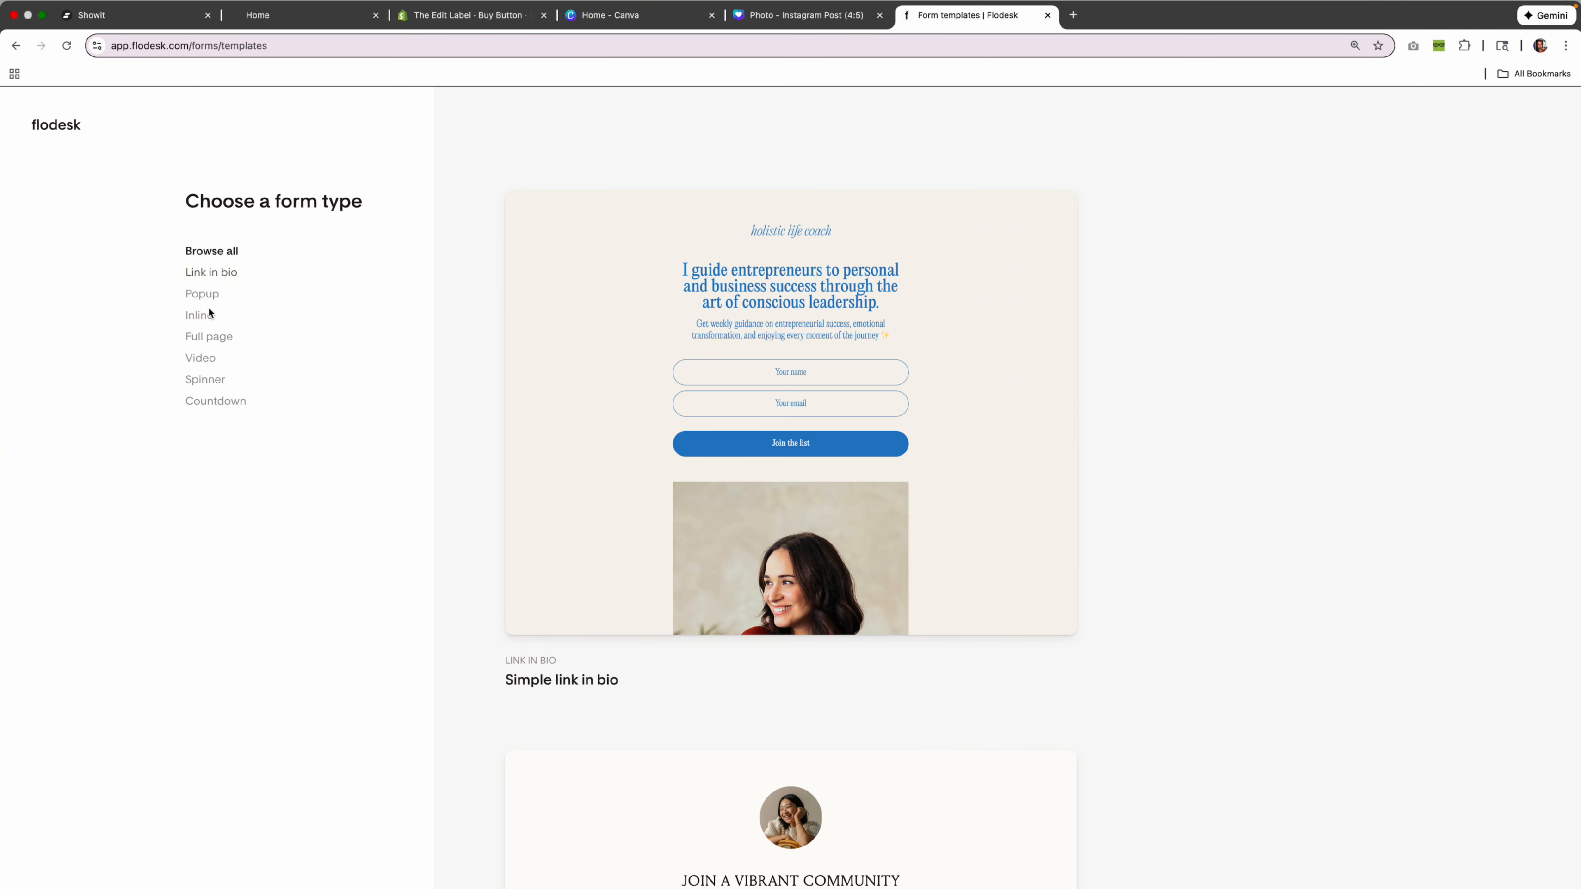
left_click(200, 315)
mouse_move(680, 375)
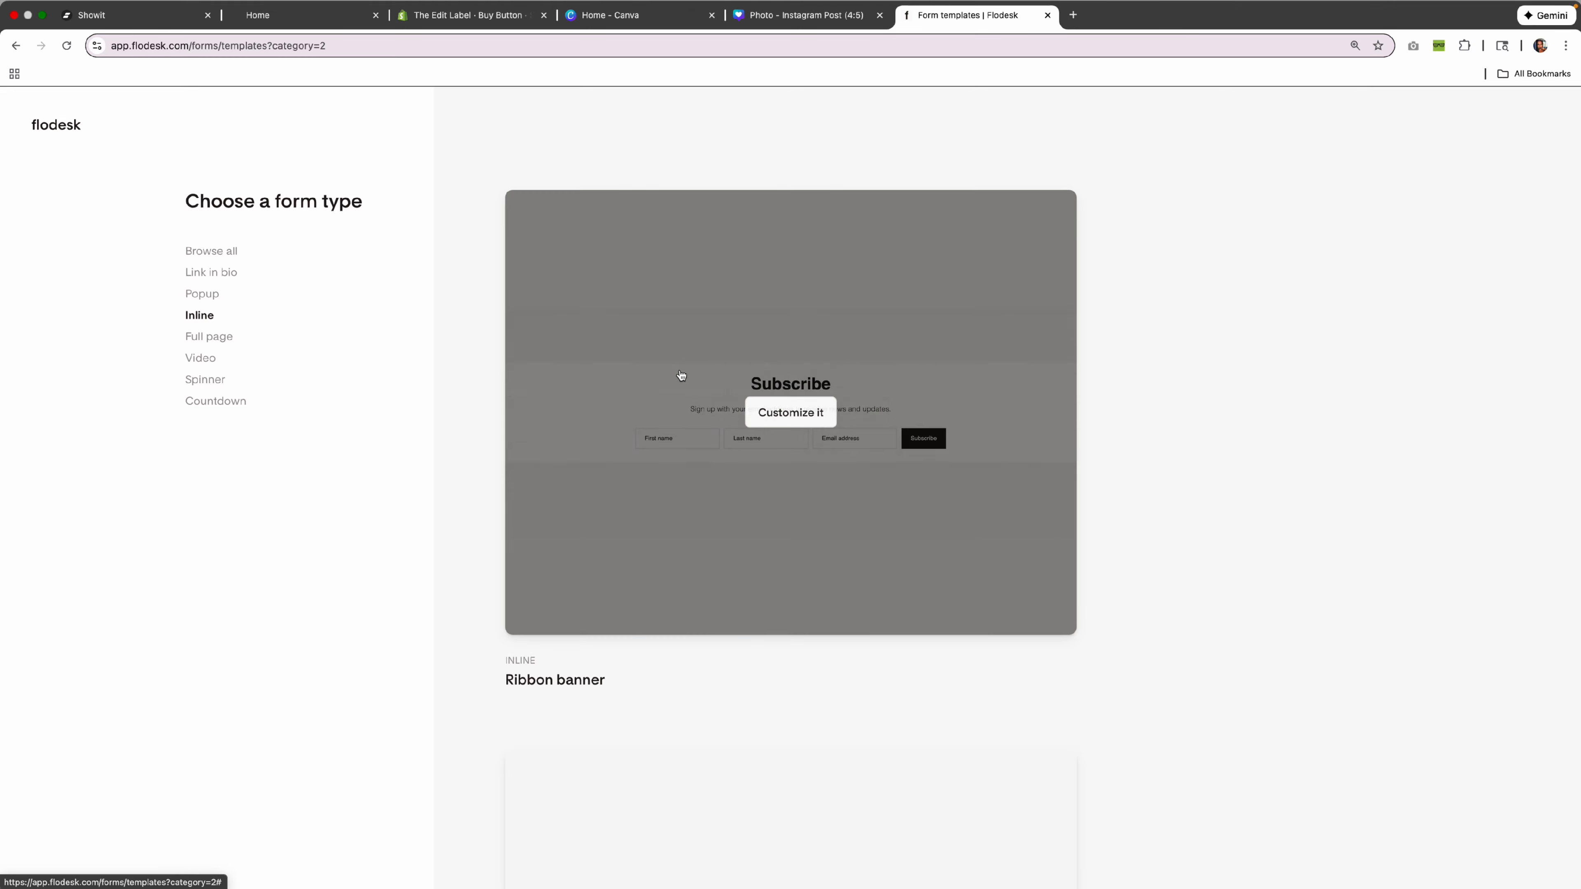
scroll(681, 375, "down", 20)
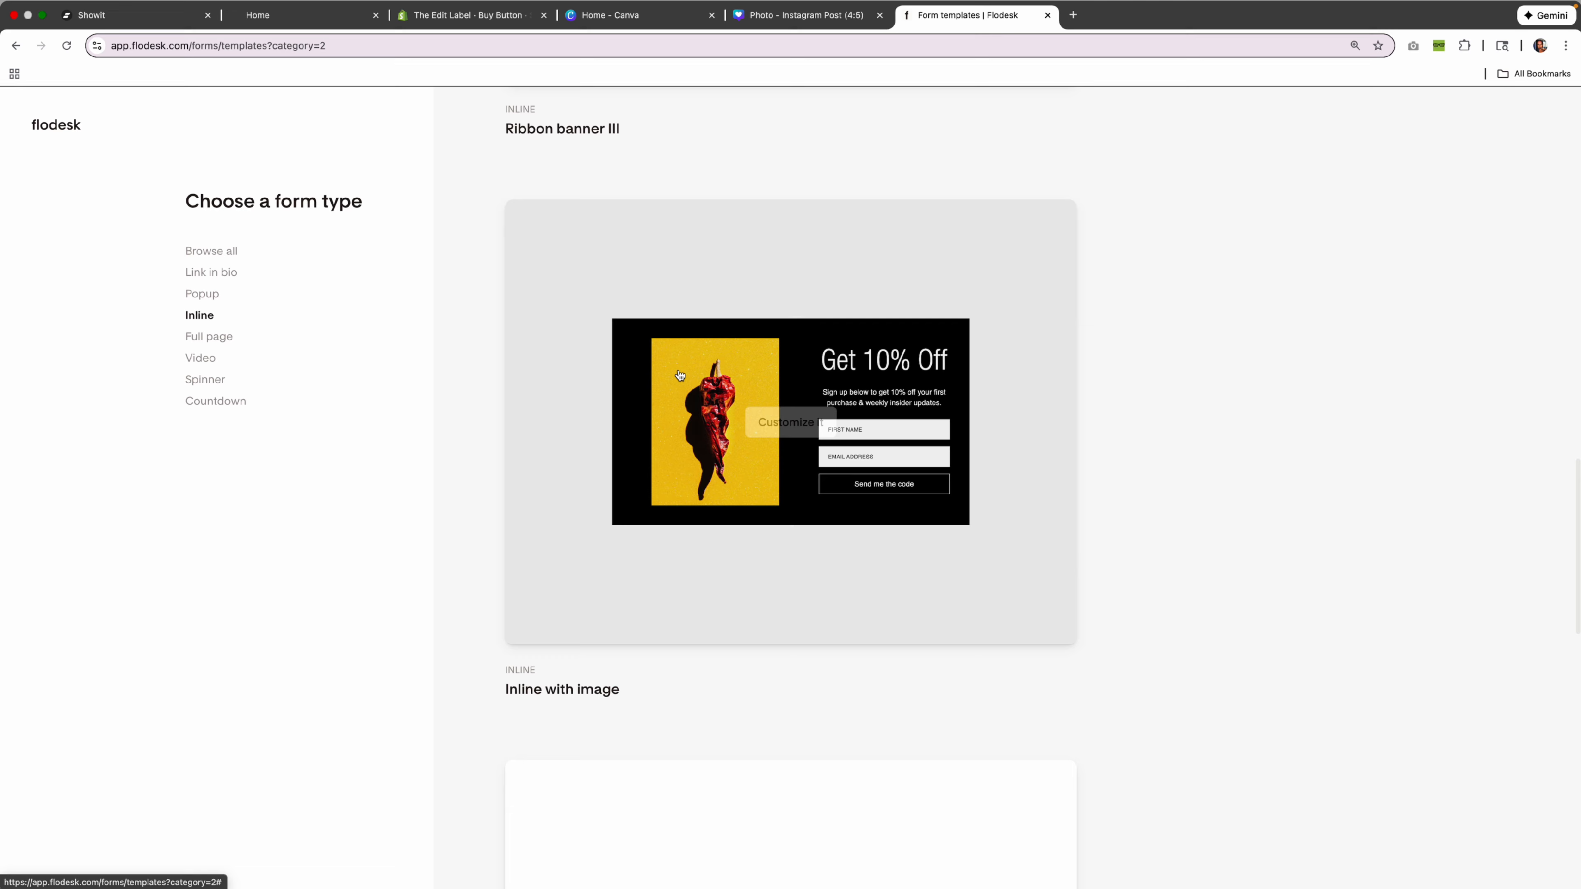
scroll(679, 375, "down", 20)
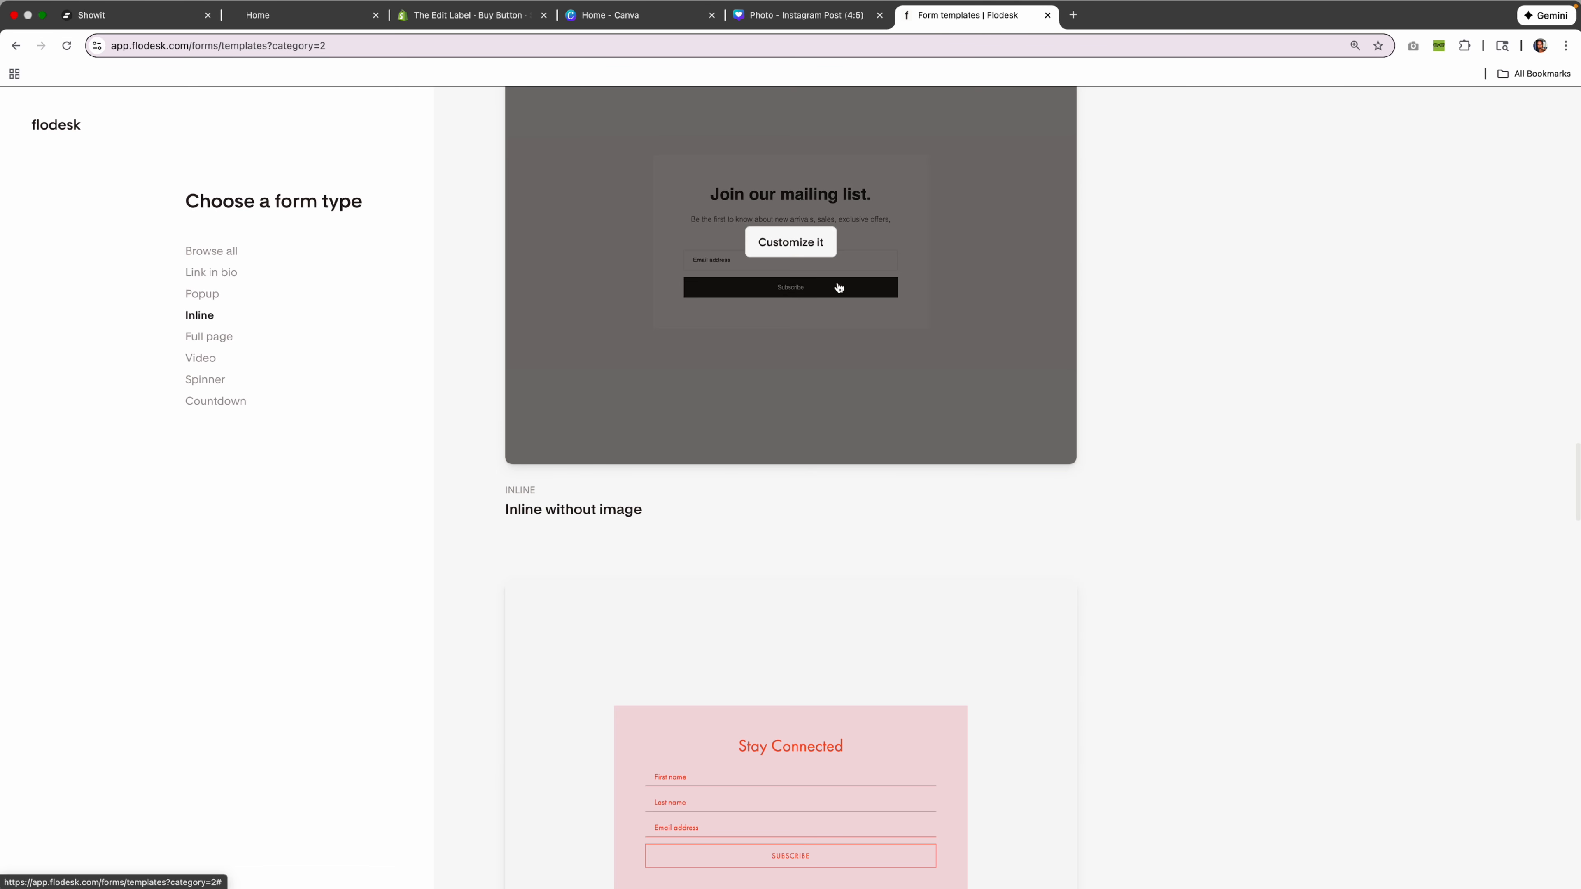
scroll(831, 283, "up", 2)
left_click(793, 295)
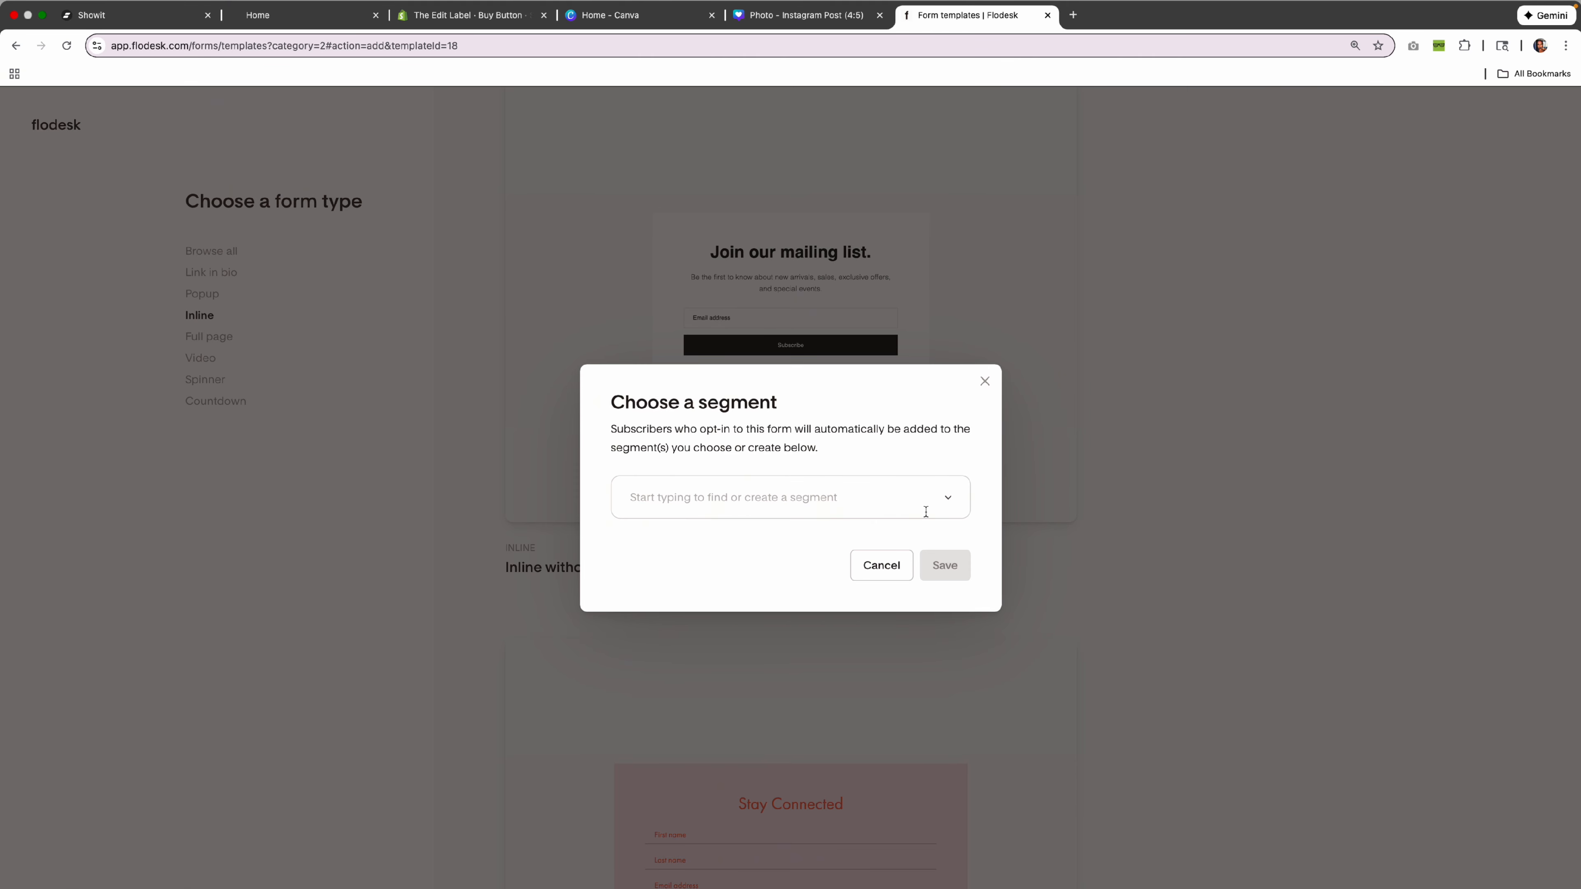
left_click(835, 501)
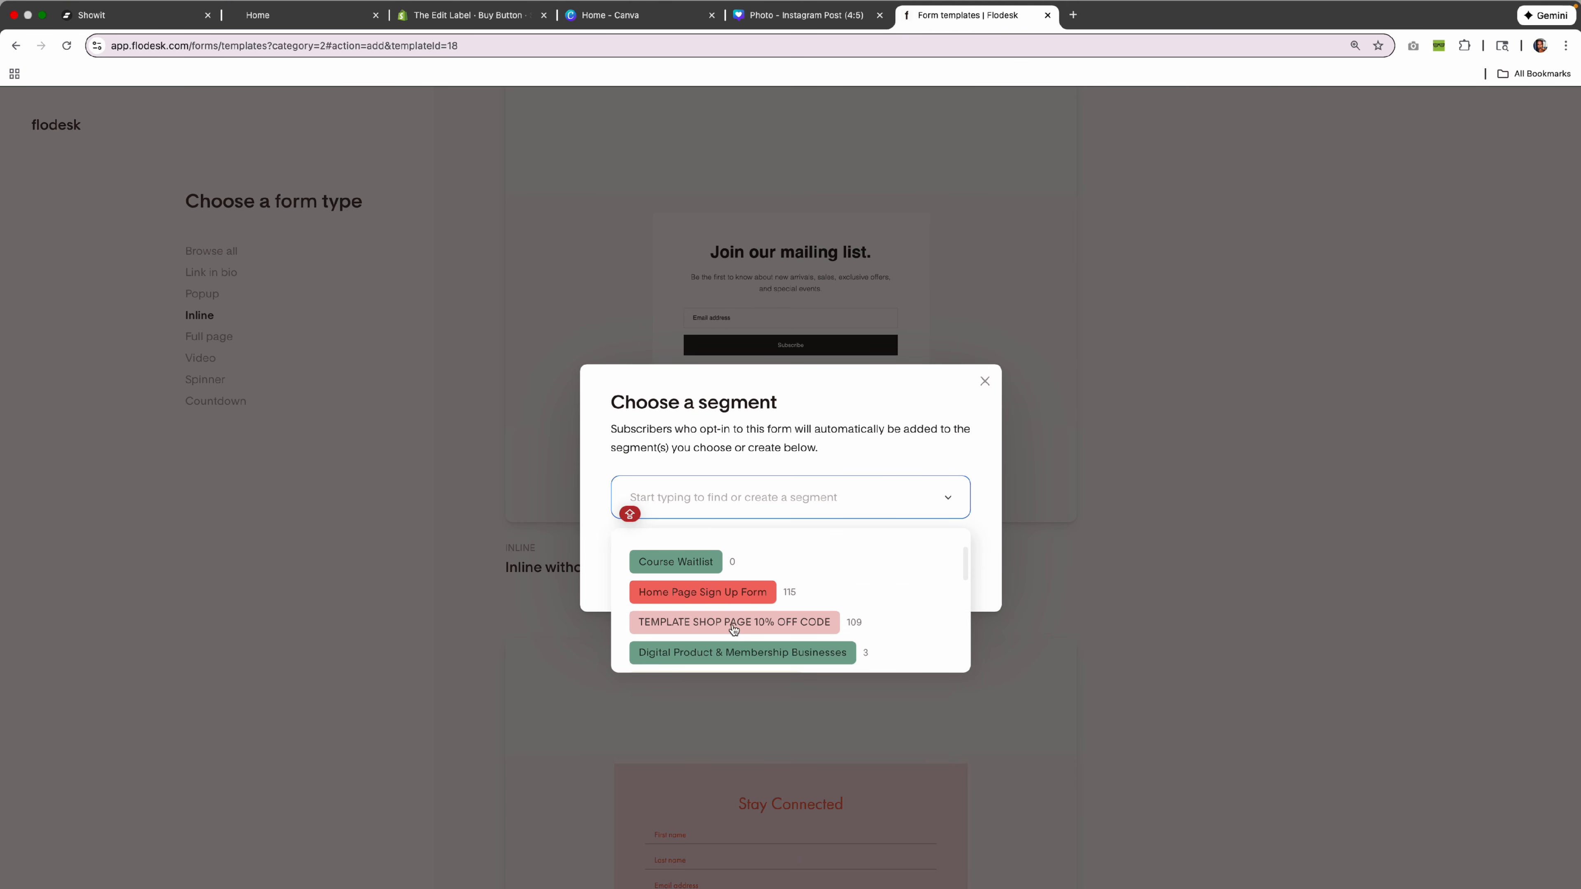
left_click(761, 625)
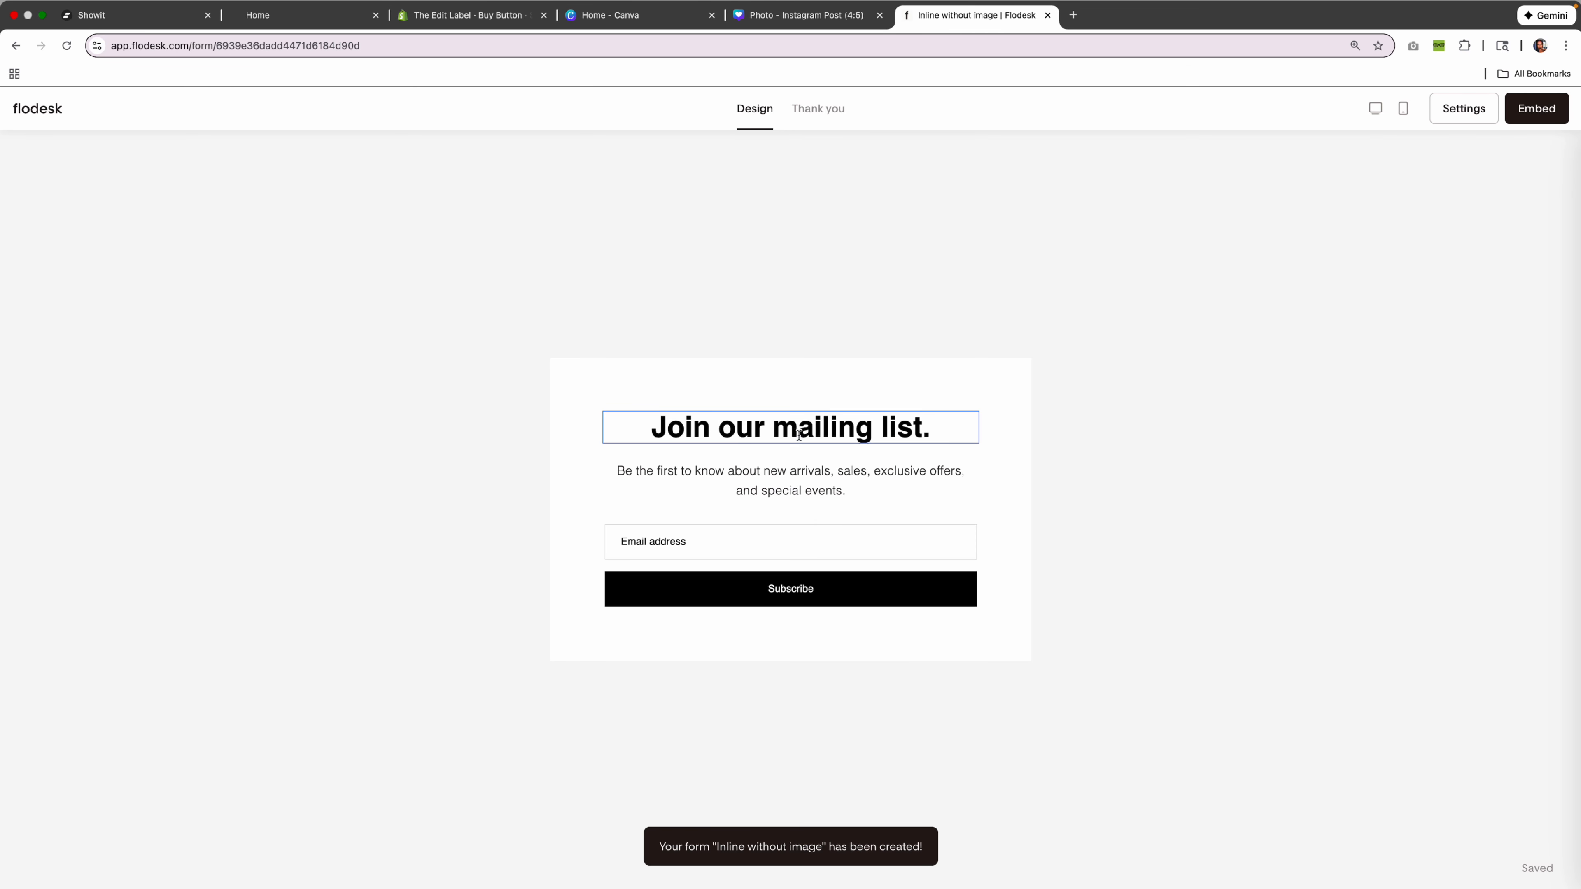
Delete the Flodesk form's heading and description paragraph text.
left_click(830, 430)
left_click_drag(836, 433, 512, 433)
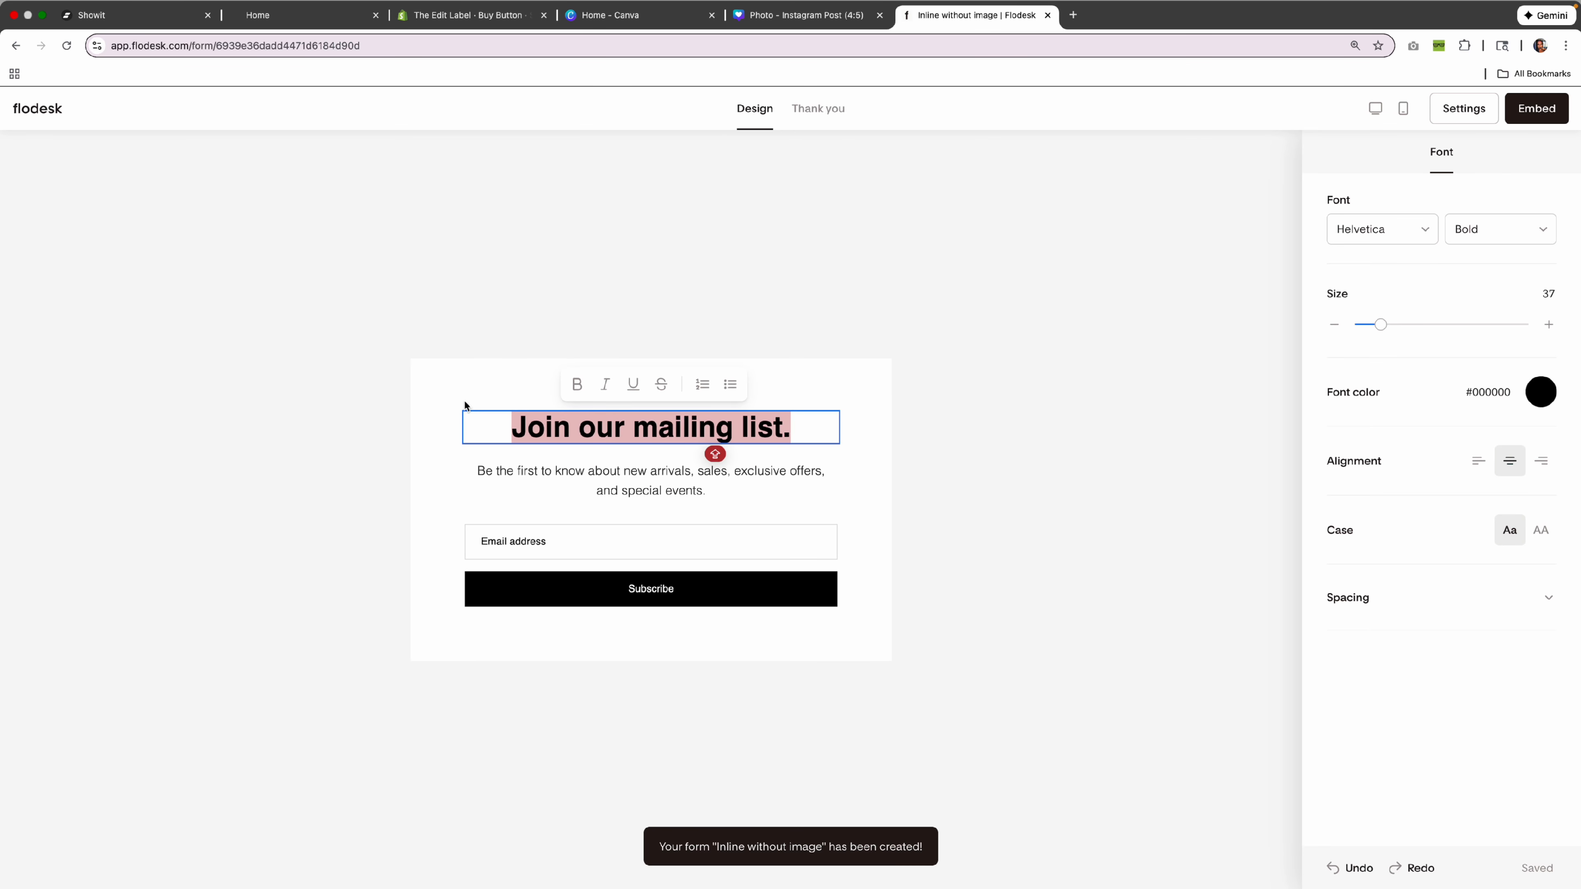
key("BackSpace")
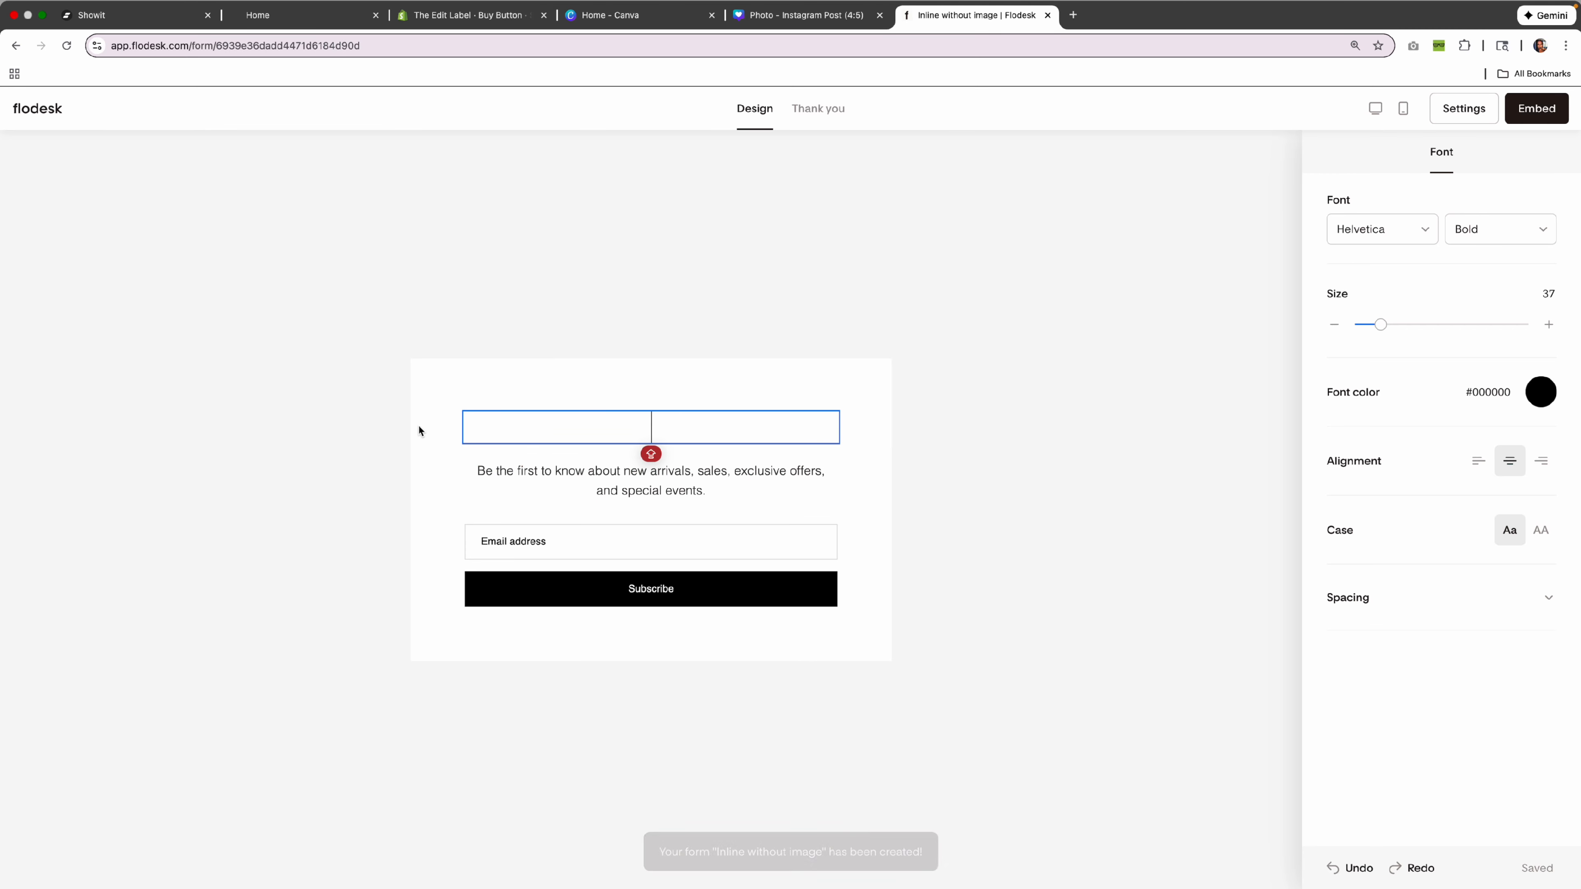
left_click_drag(708, 486, 476, 471)
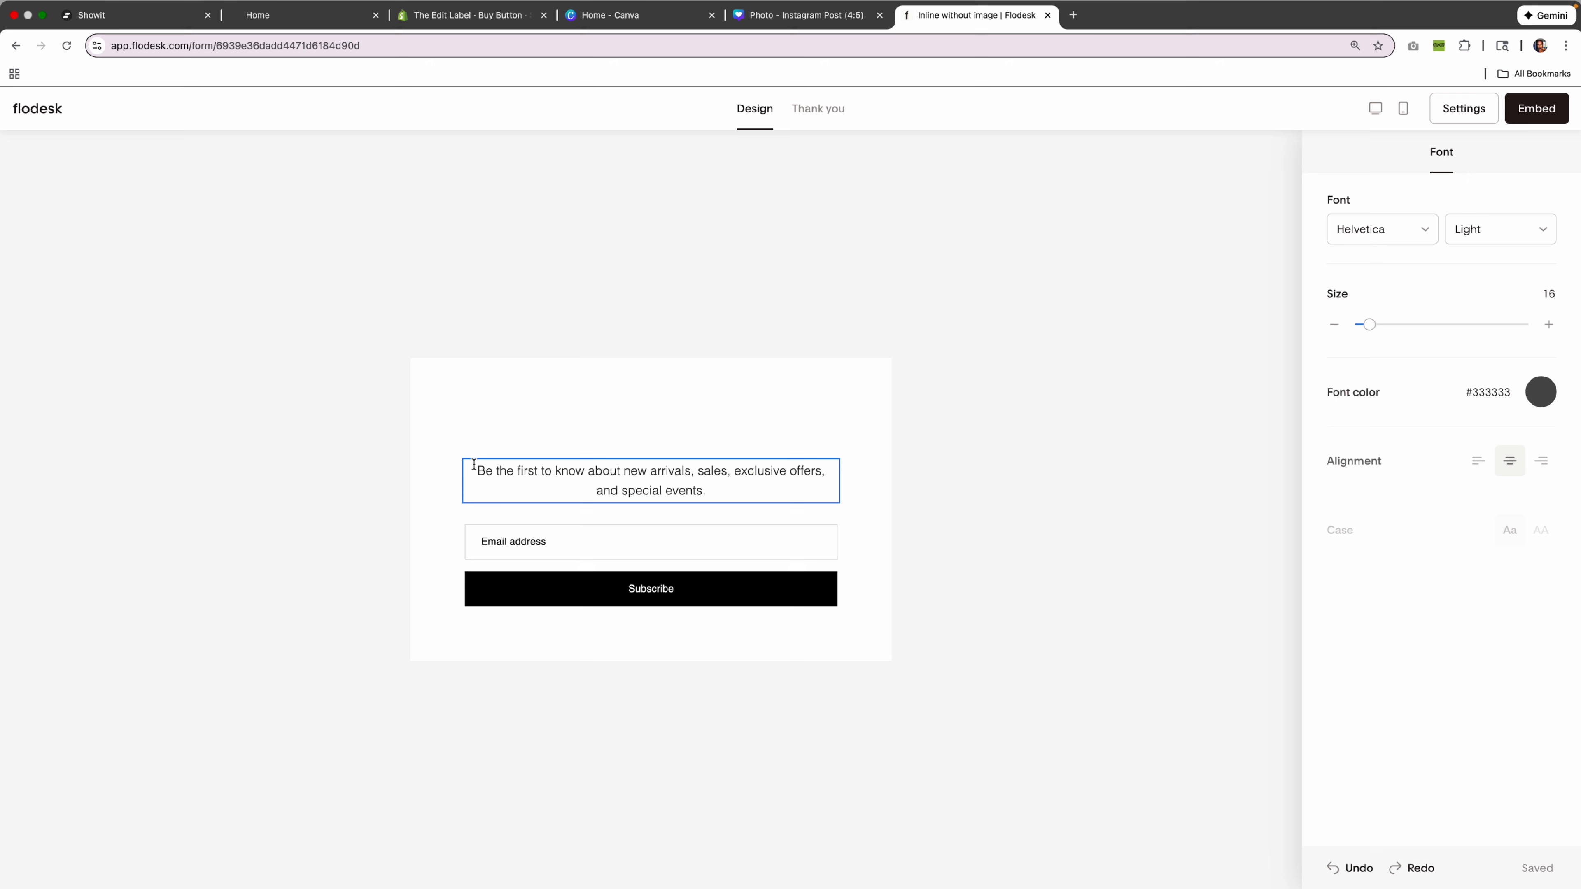
left_click_drag(703, 501, 444, 452)
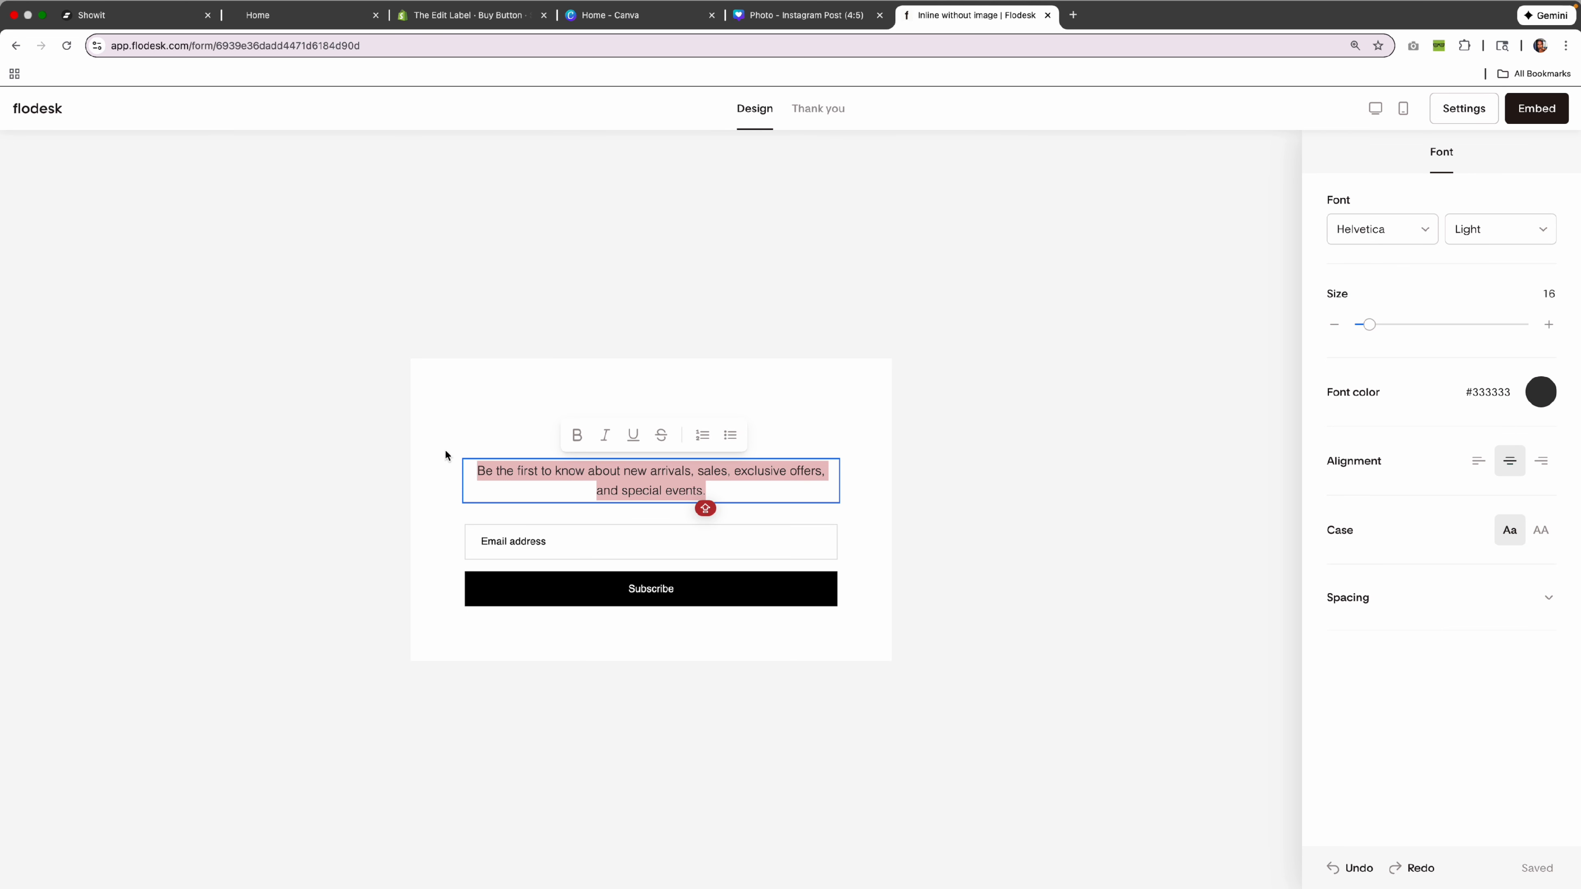
key("BackSpace")
Add a First name field and move it above the Email address field.
left_click(650, 498)
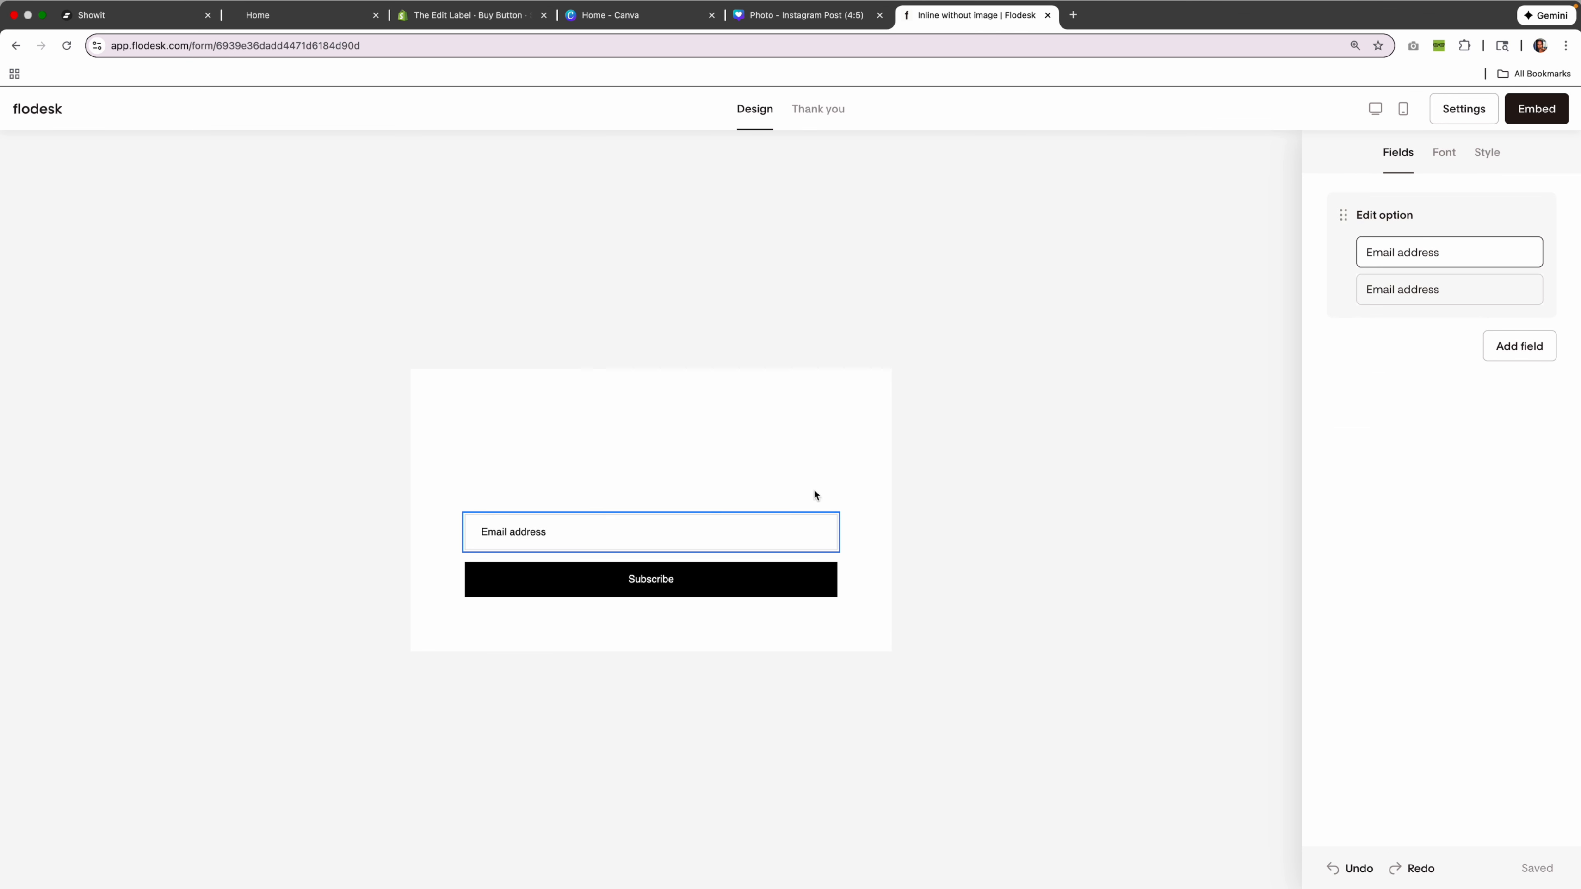
left_click(1511, 353)
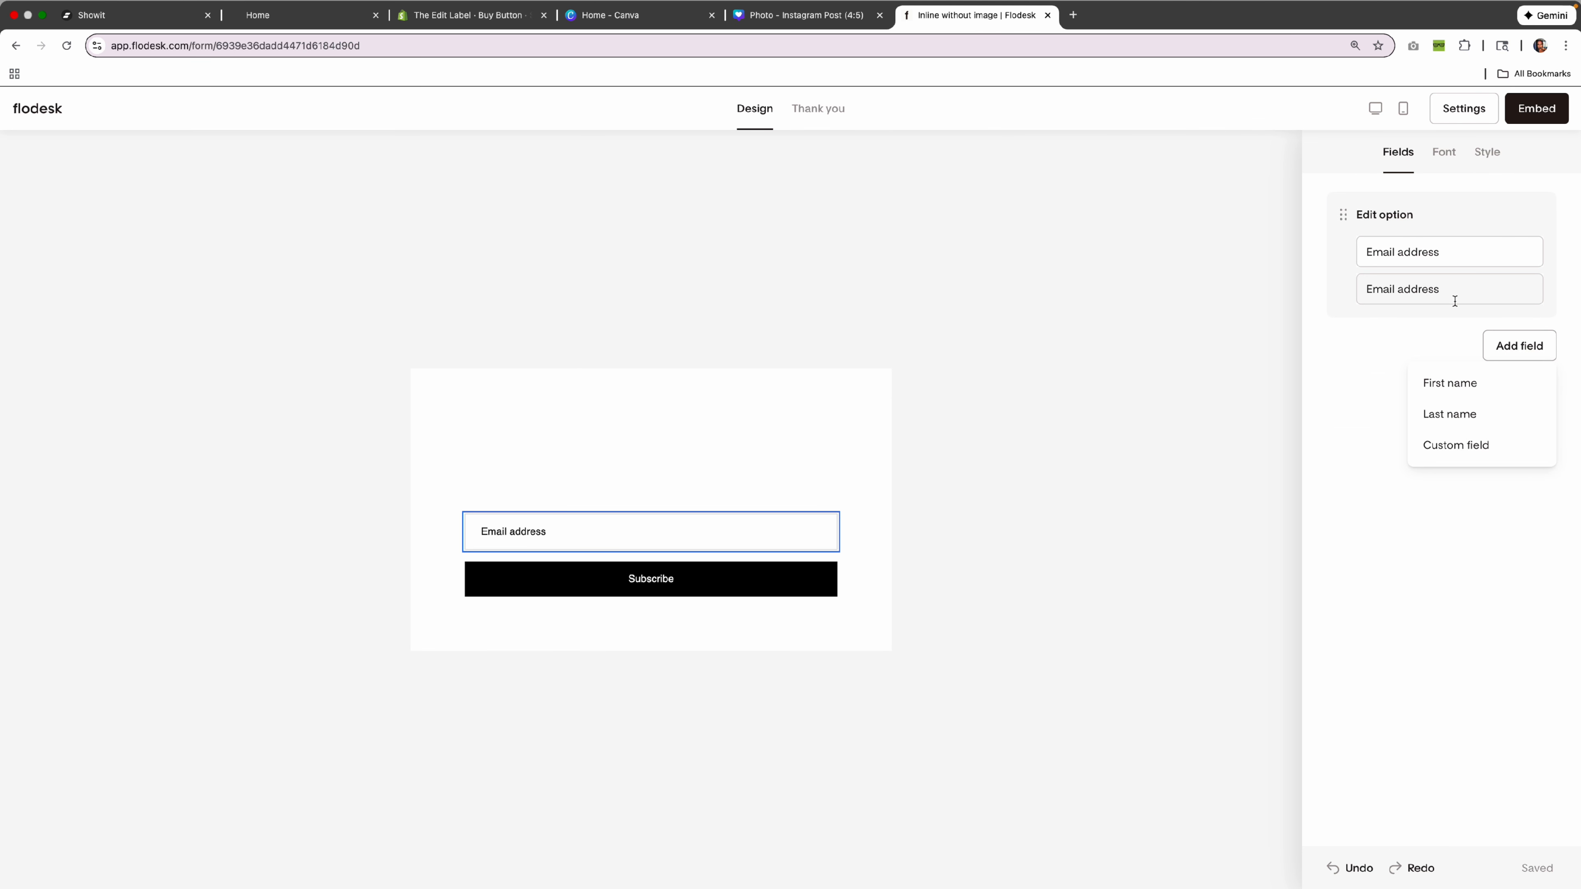
left_click(1456, 384)
left_click_drag(1344, 256, 1339, 207)
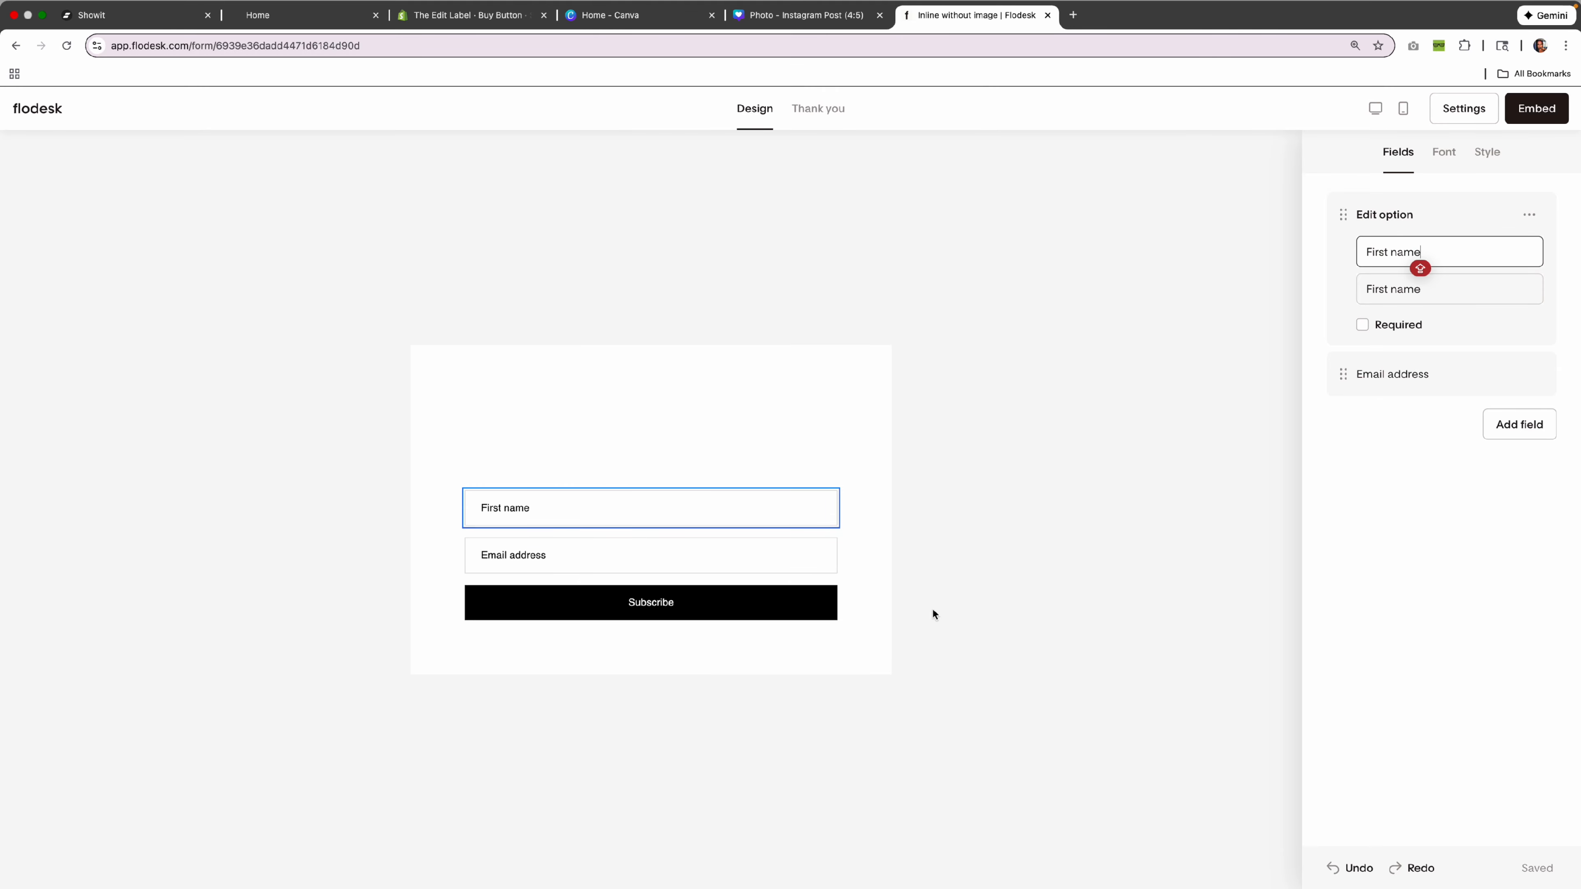
left_click(871, 604)
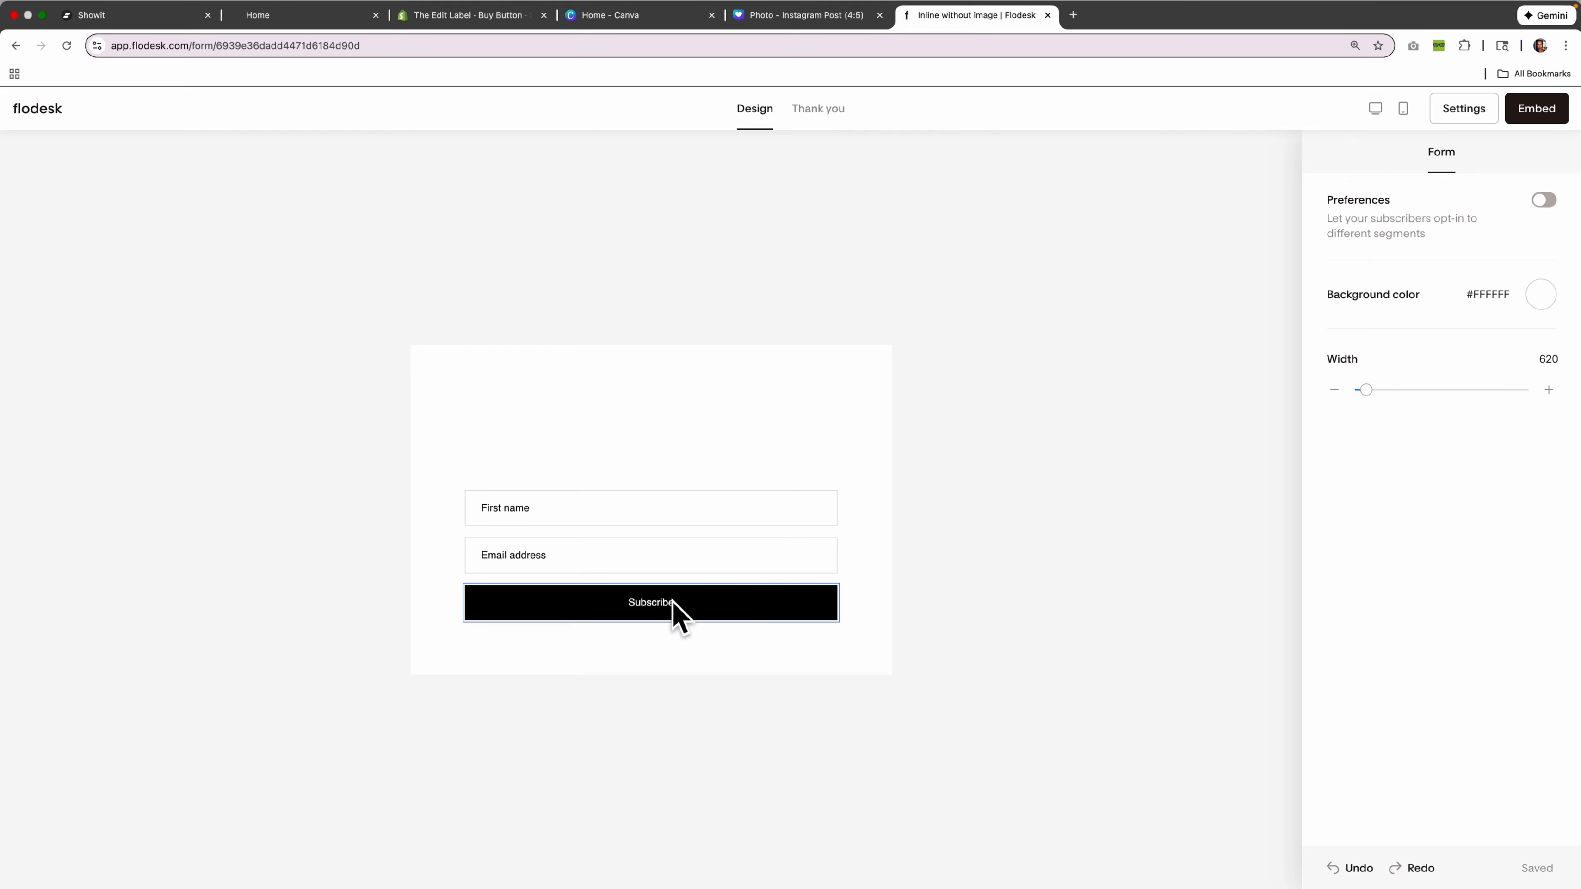
left_click(131, 30)
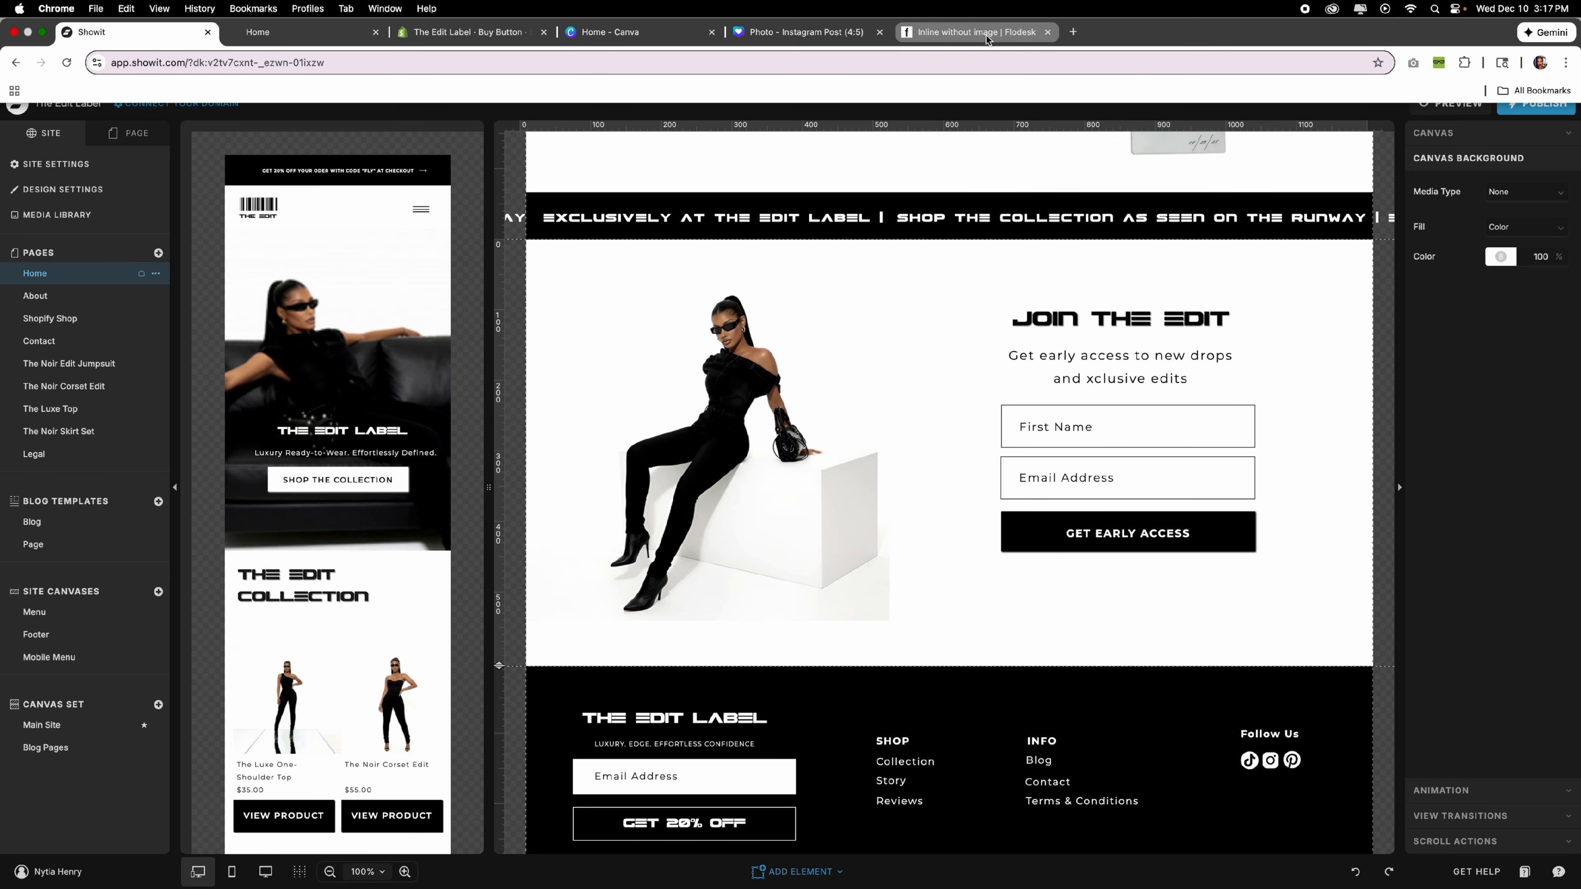
Relabel the Flodesk signup button 'GET EARLY ACCESS'.
left_click(985, 35)
double_click(670, 605)
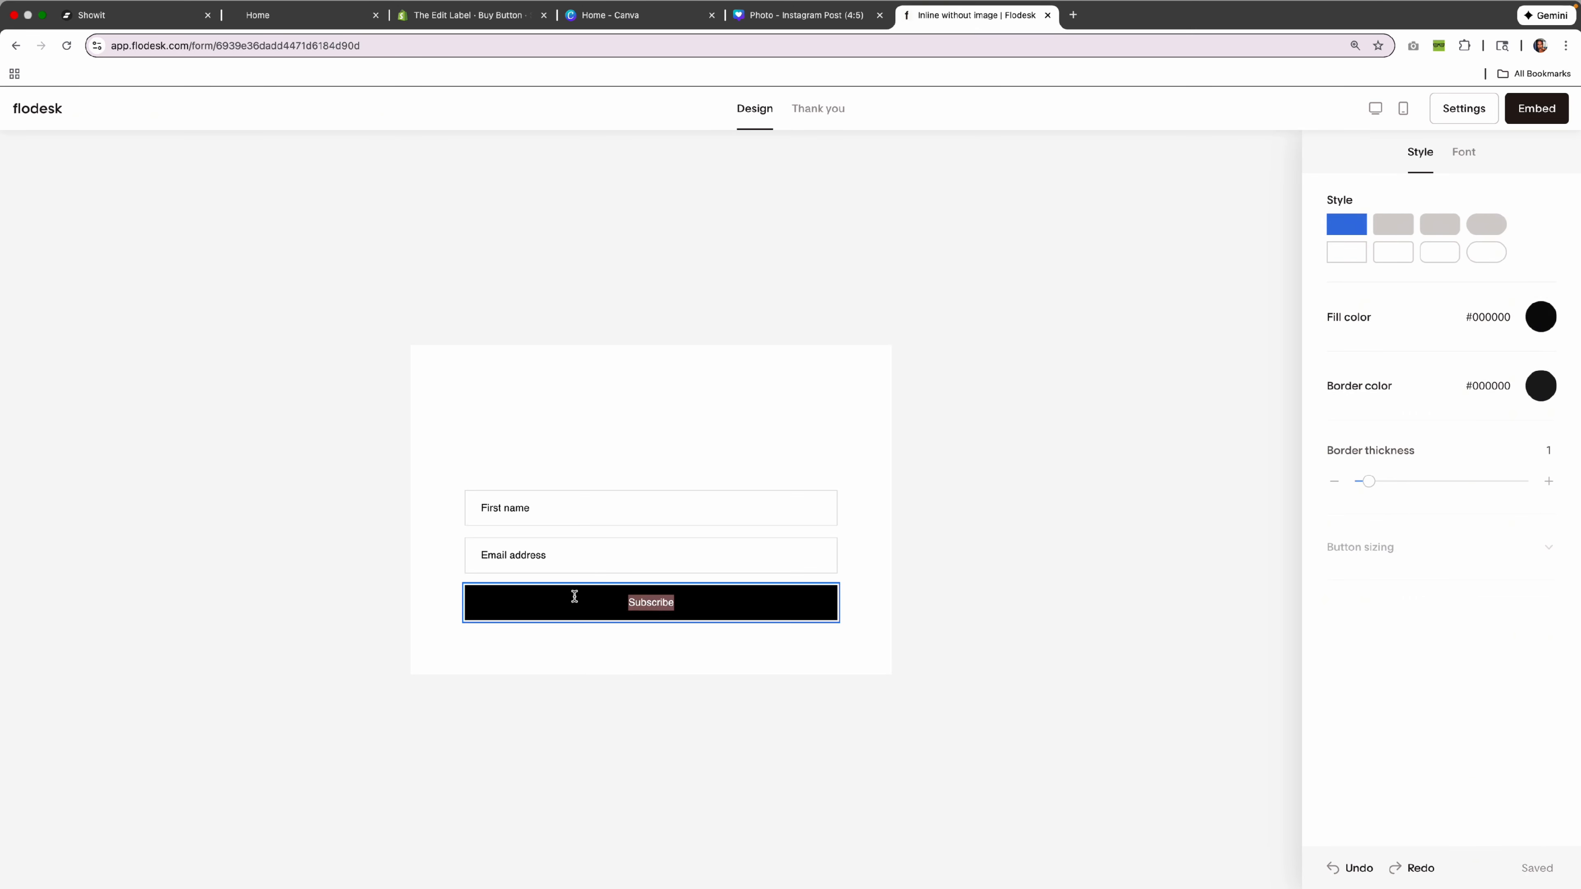
type("GET")
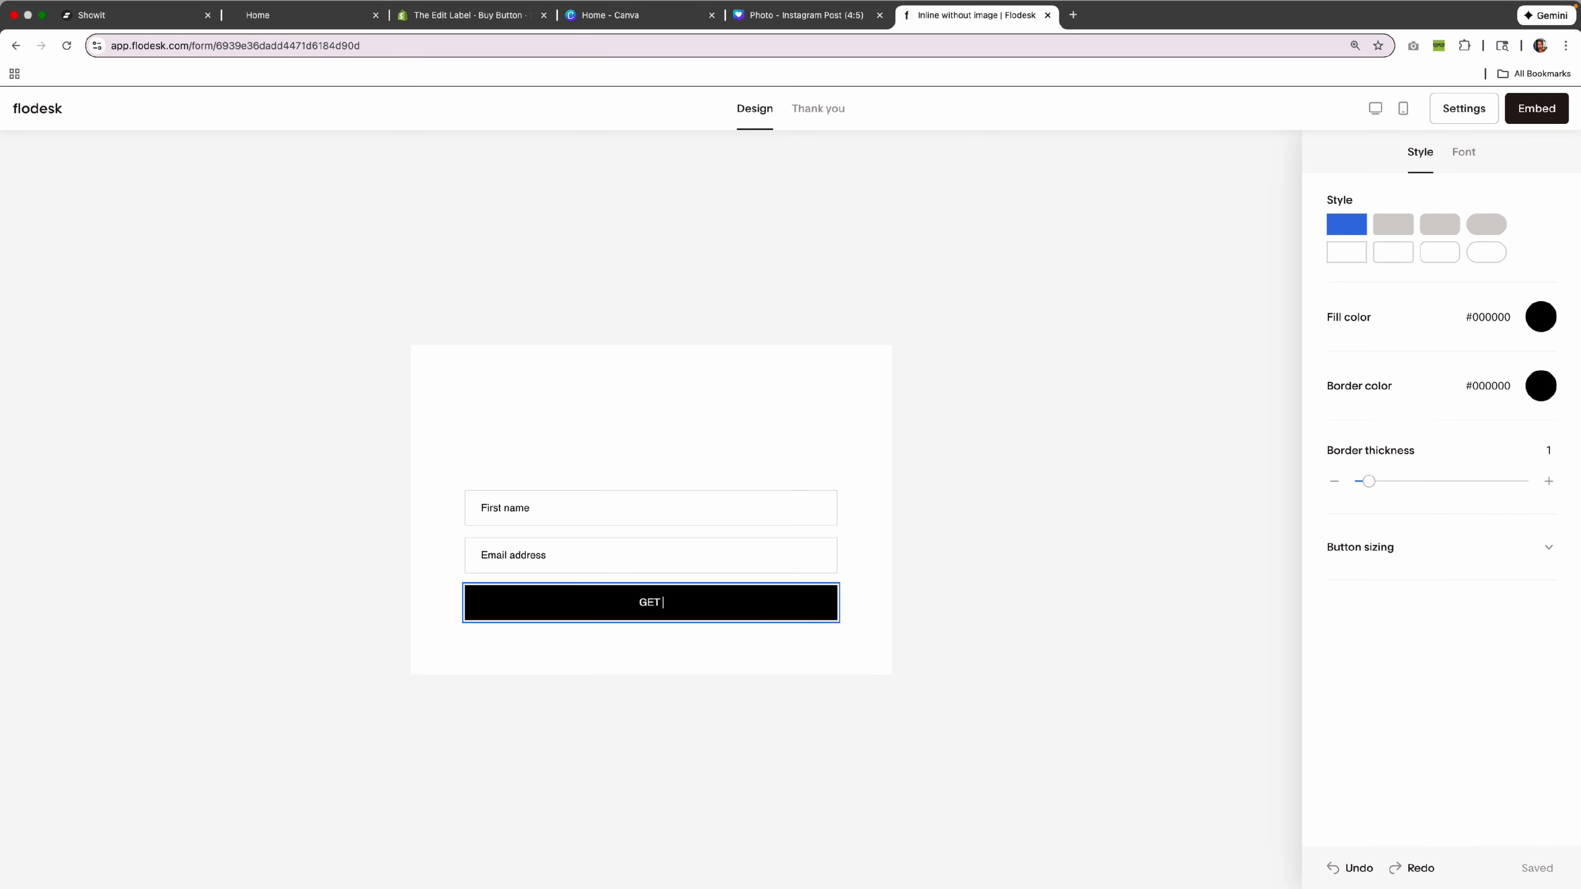
type(" EARLY ACCESS")
left_click(894, 610)
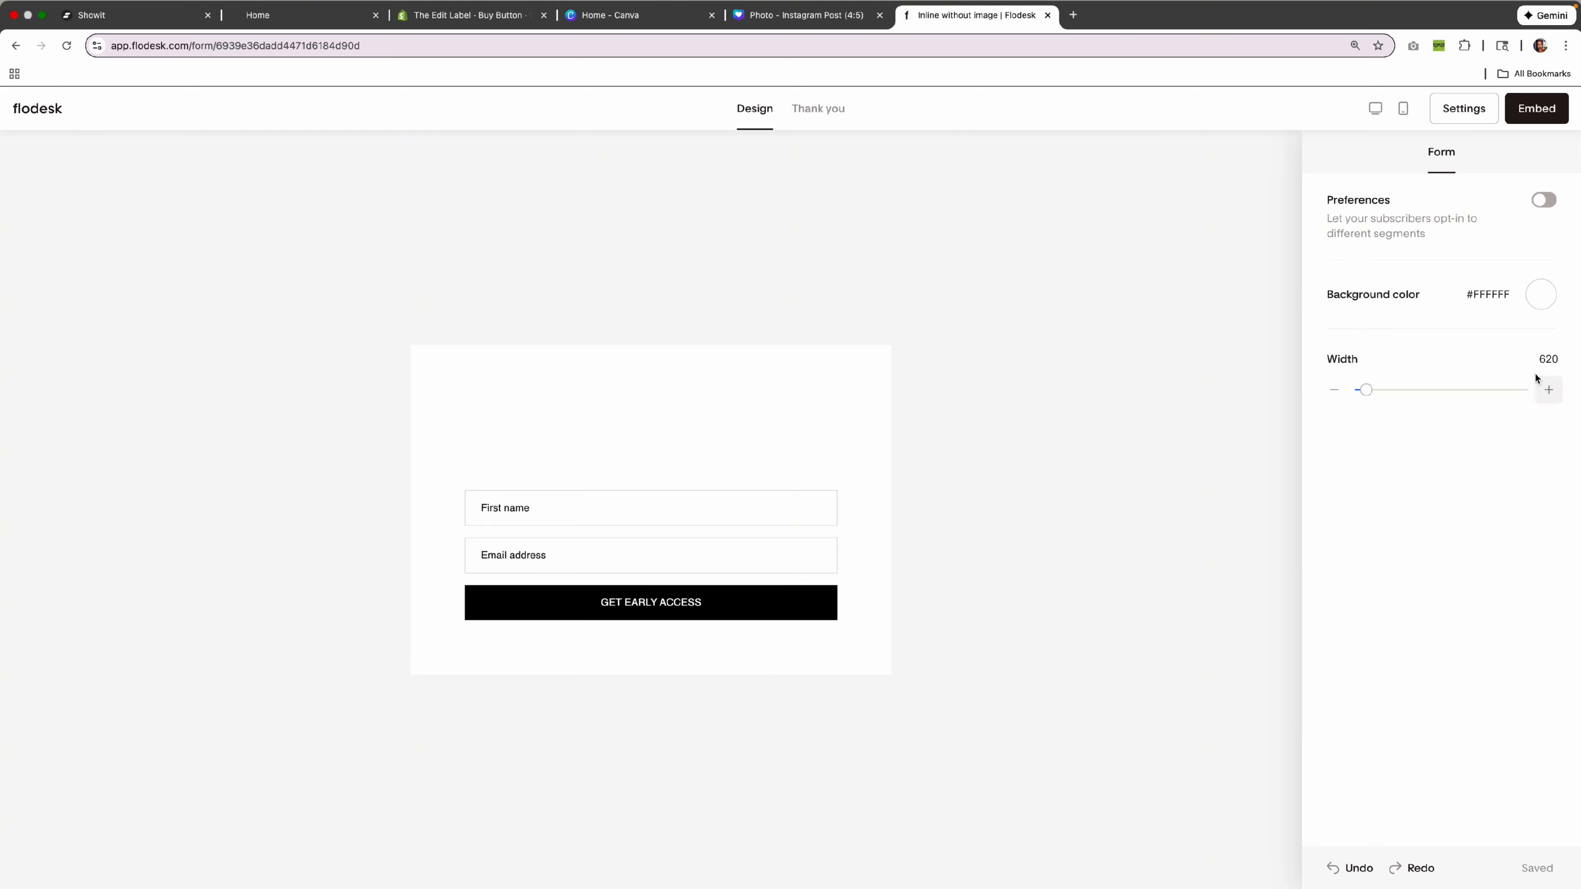
Set the form background to No color and copy the header embed code.
left_click(1549, 293)
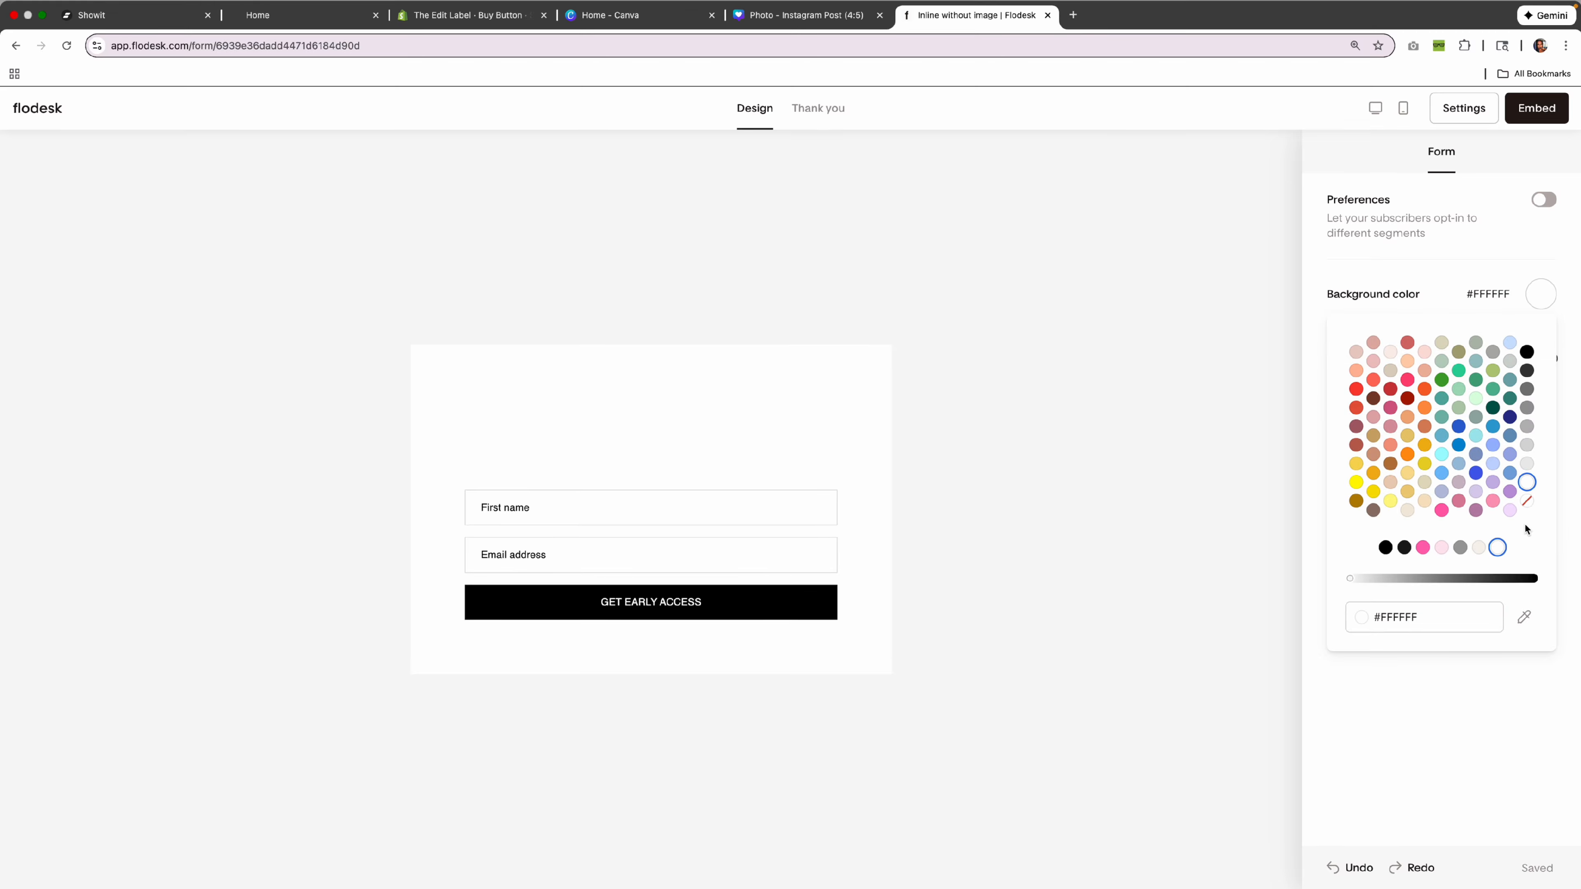
left_click(1527, 502)
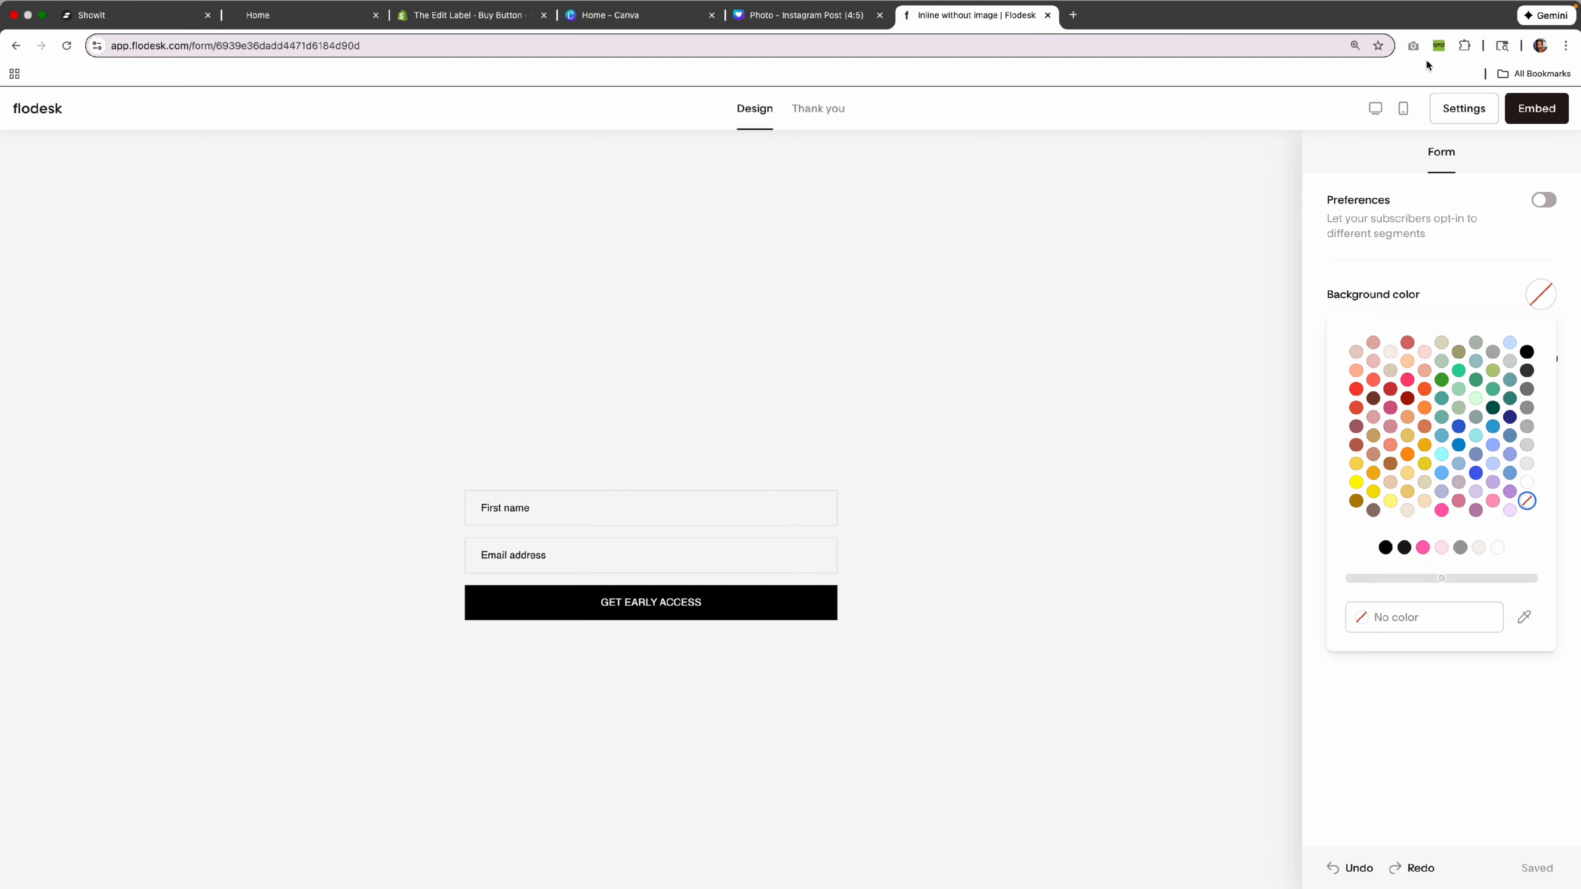
left_click(1537, 108)
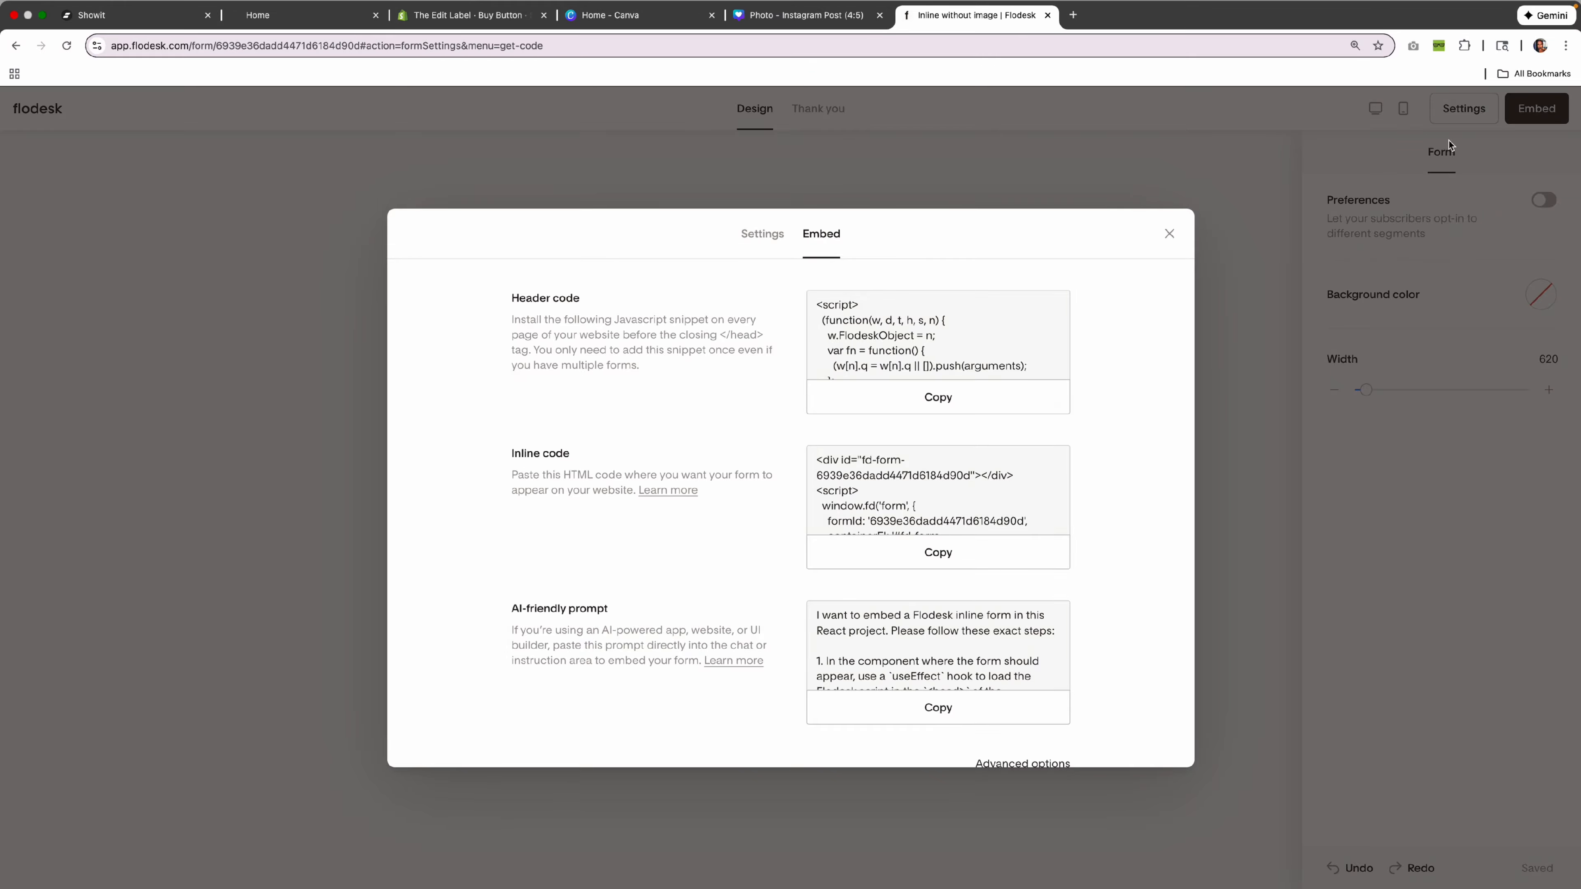
left_click(924, 403)
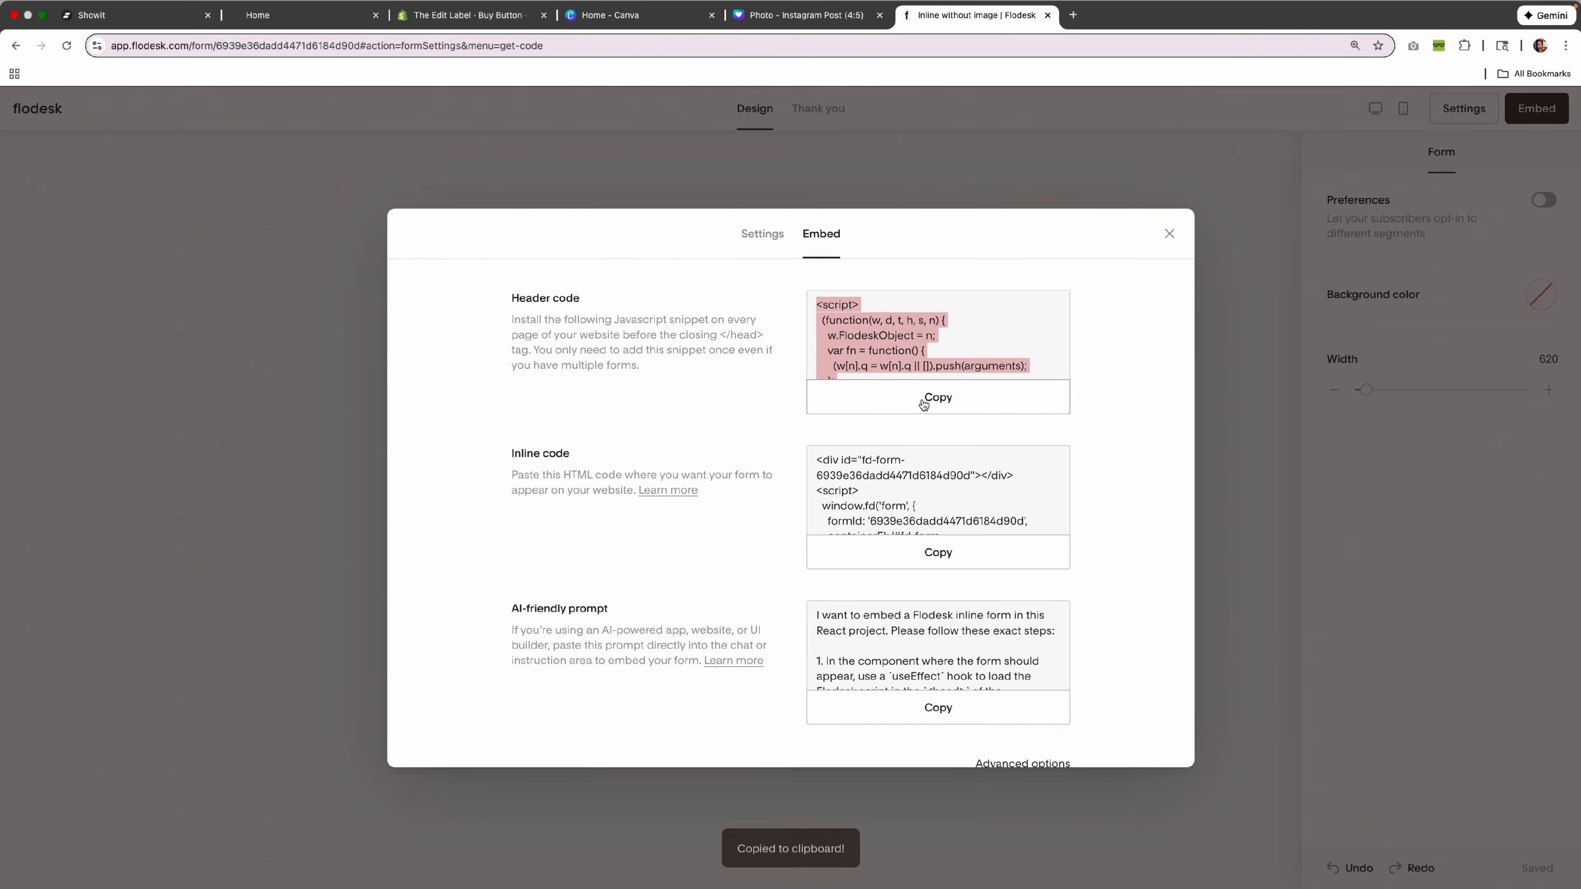
In Showit, bring up the Home page's advanced settings.
left_click(164, 23)
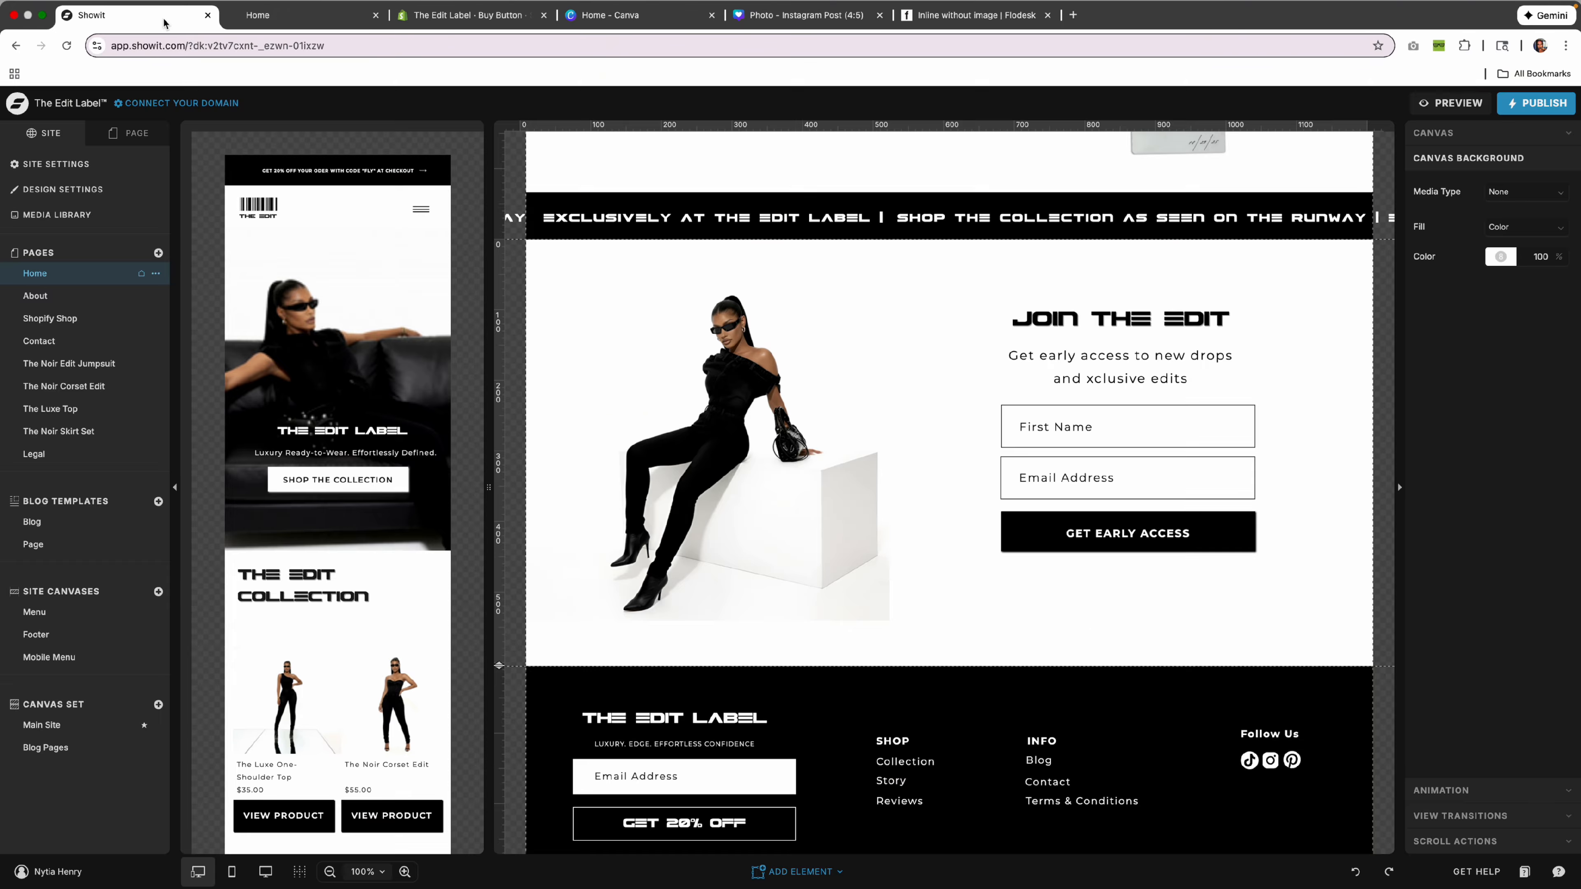
scroll(1325, 396, "up", 1)
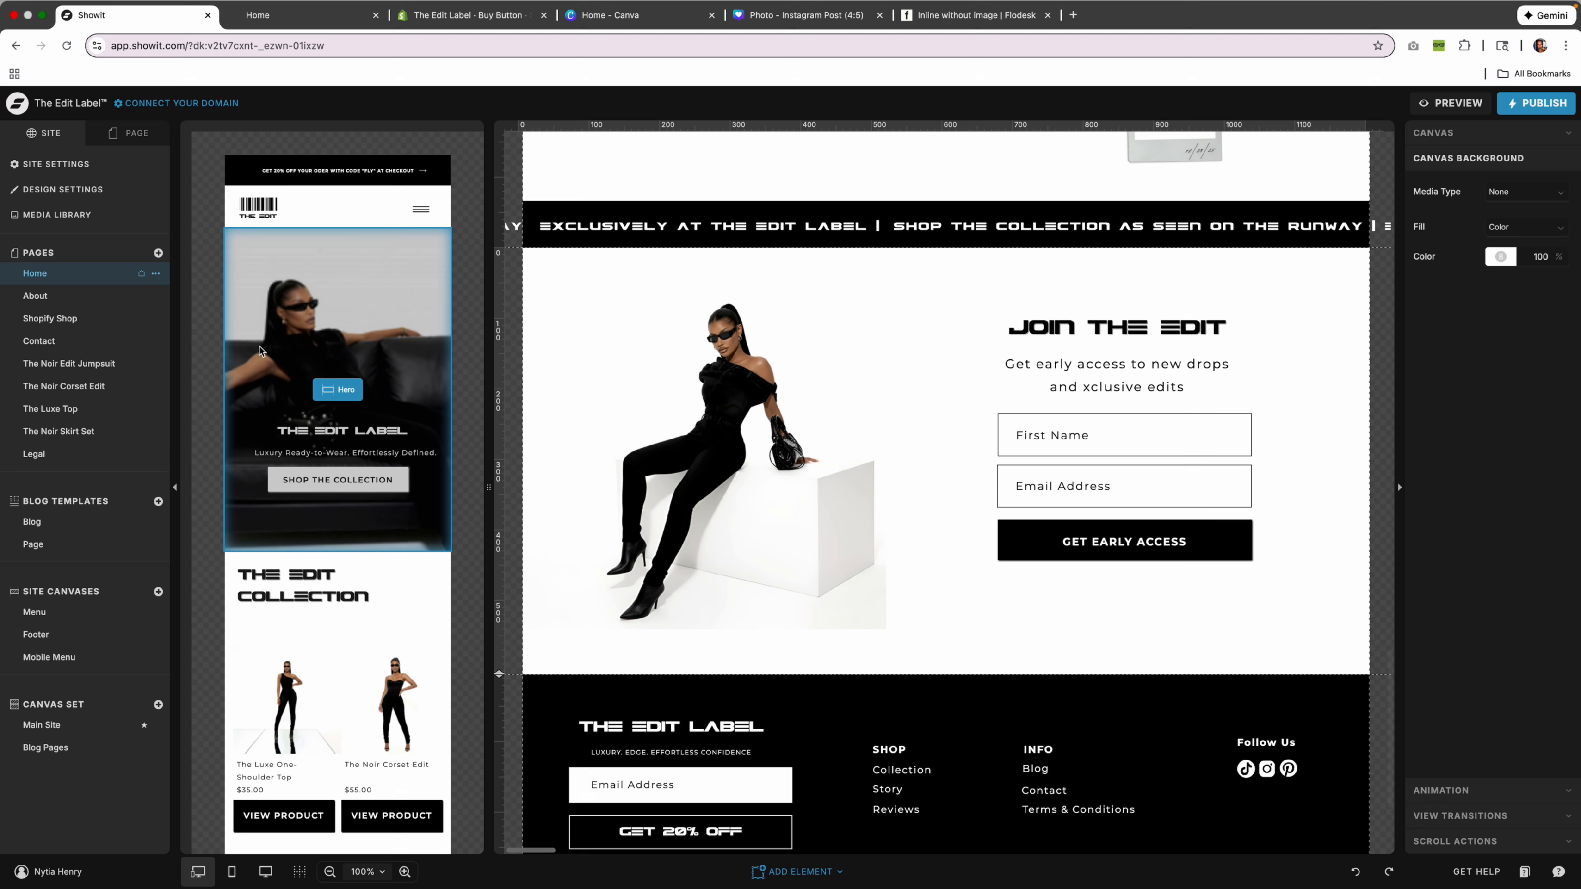
scroll(1280, 347, "up", 15)
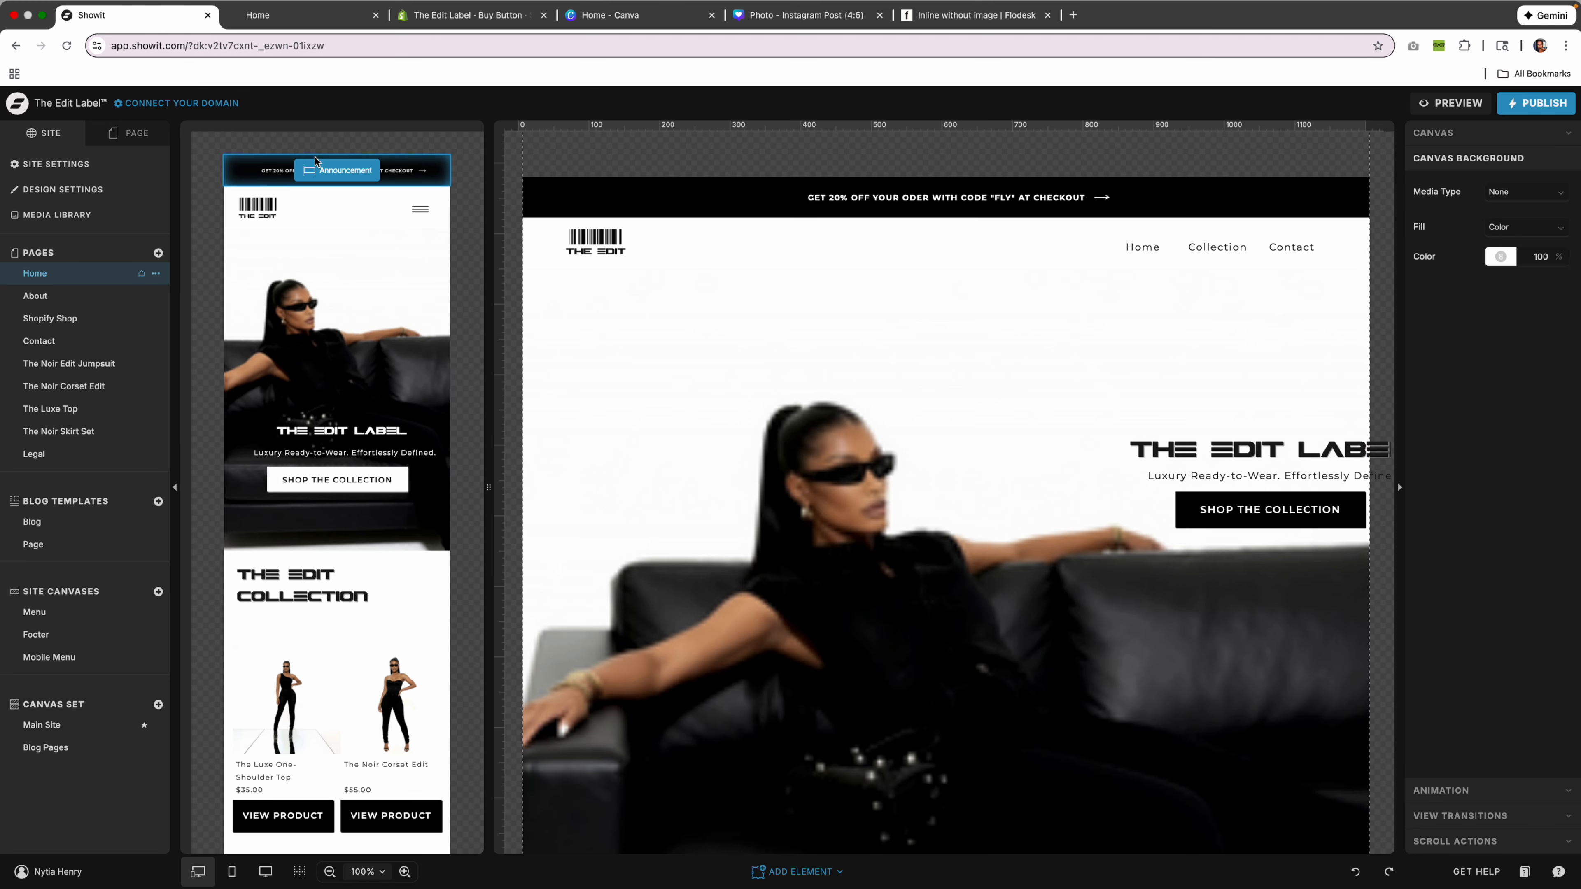
left_click(98, 297)
left_click(96, 280)
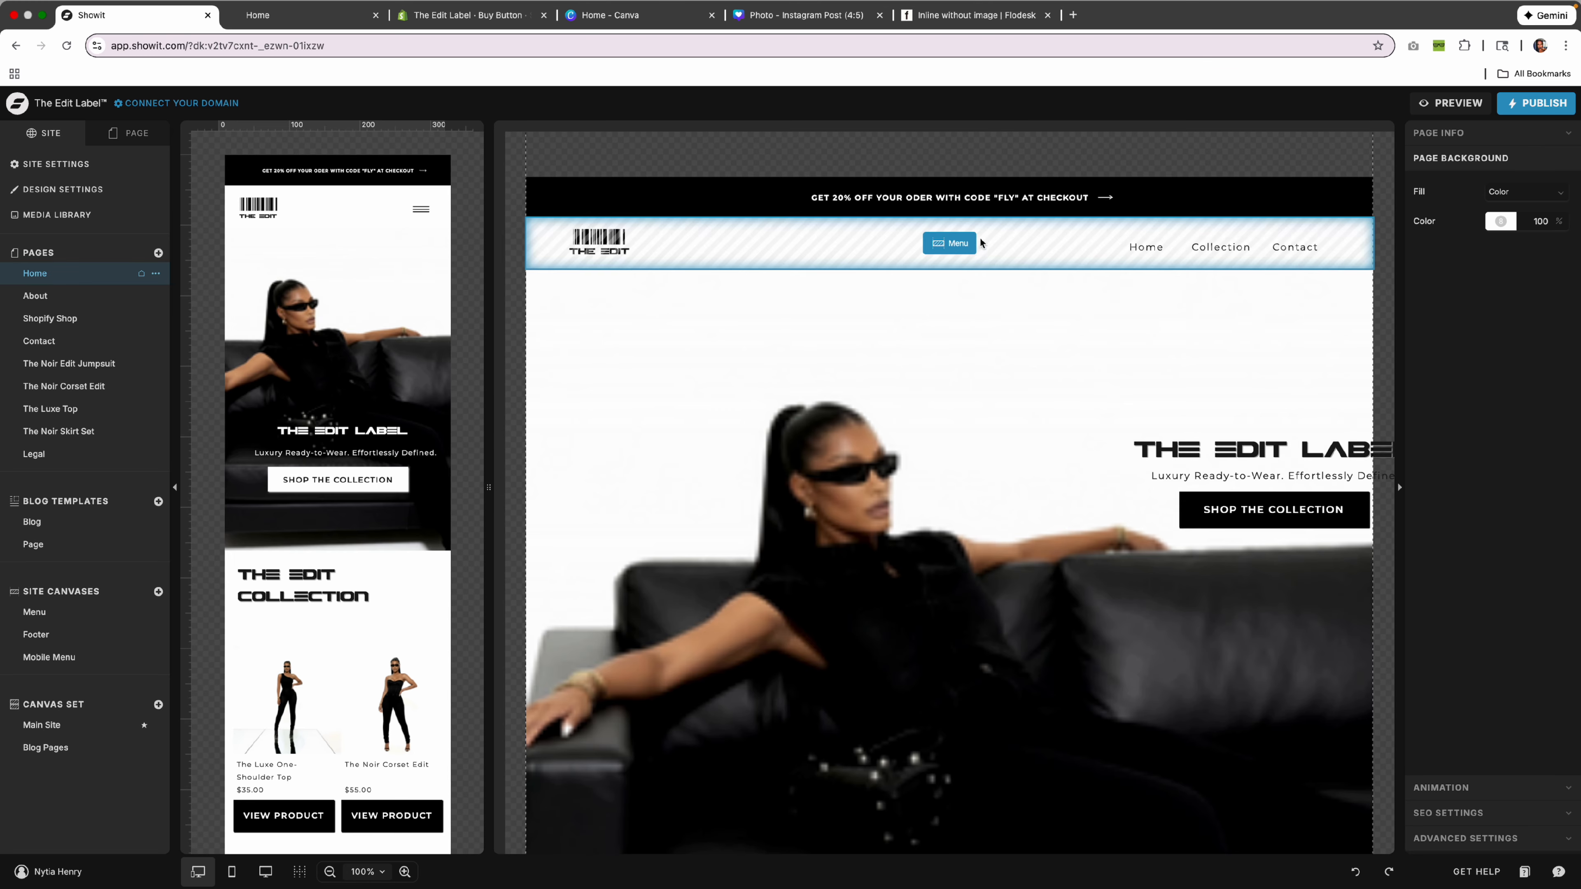
left_click(1520, 143)
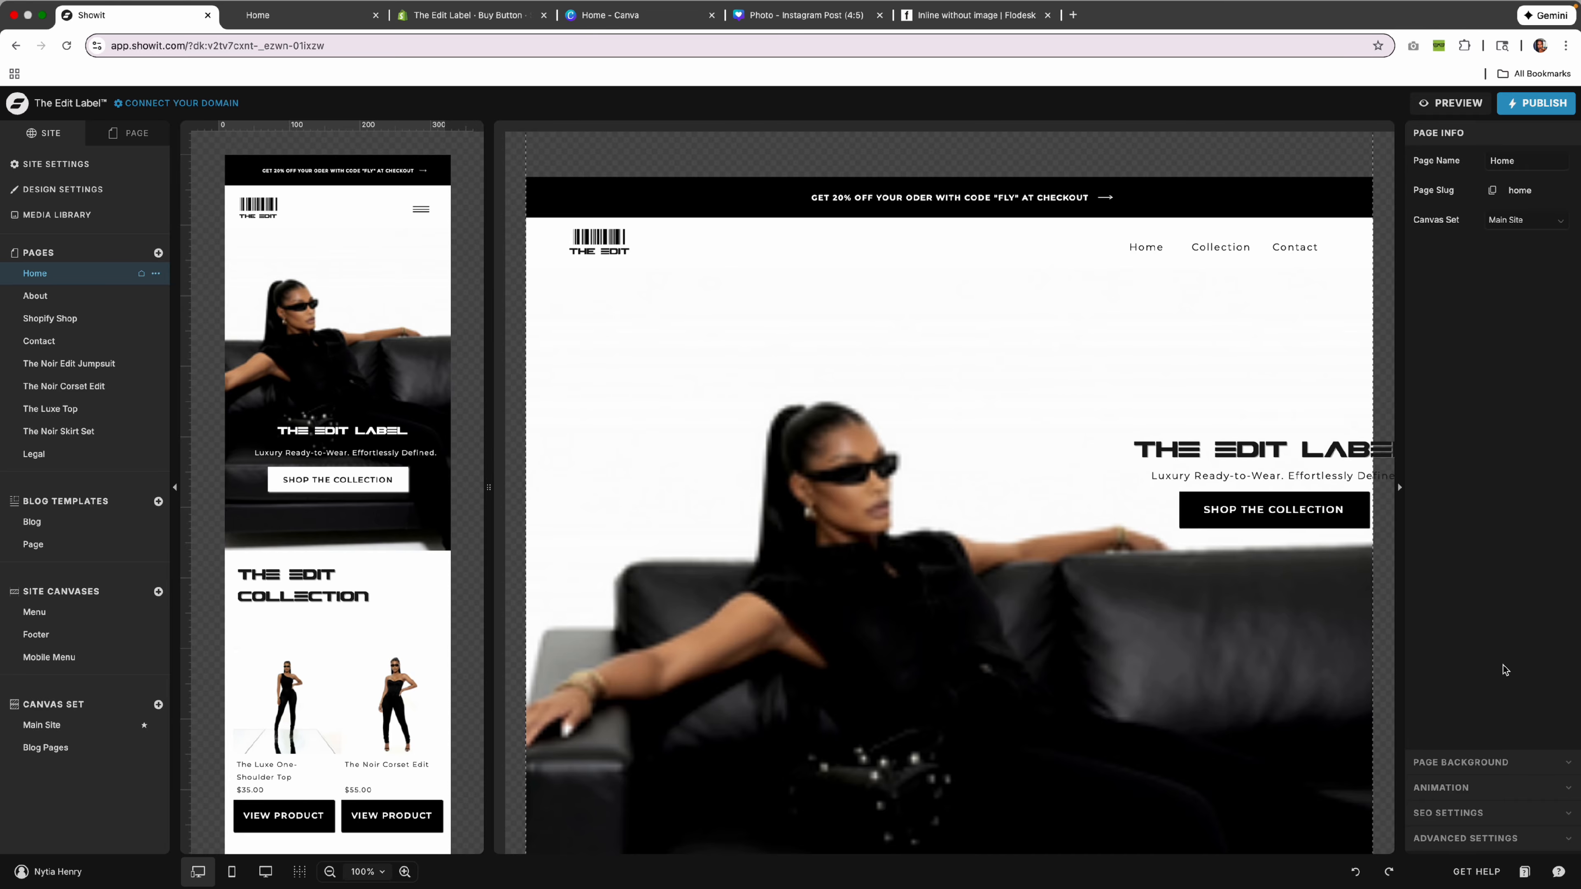
left_click(1497, 816)
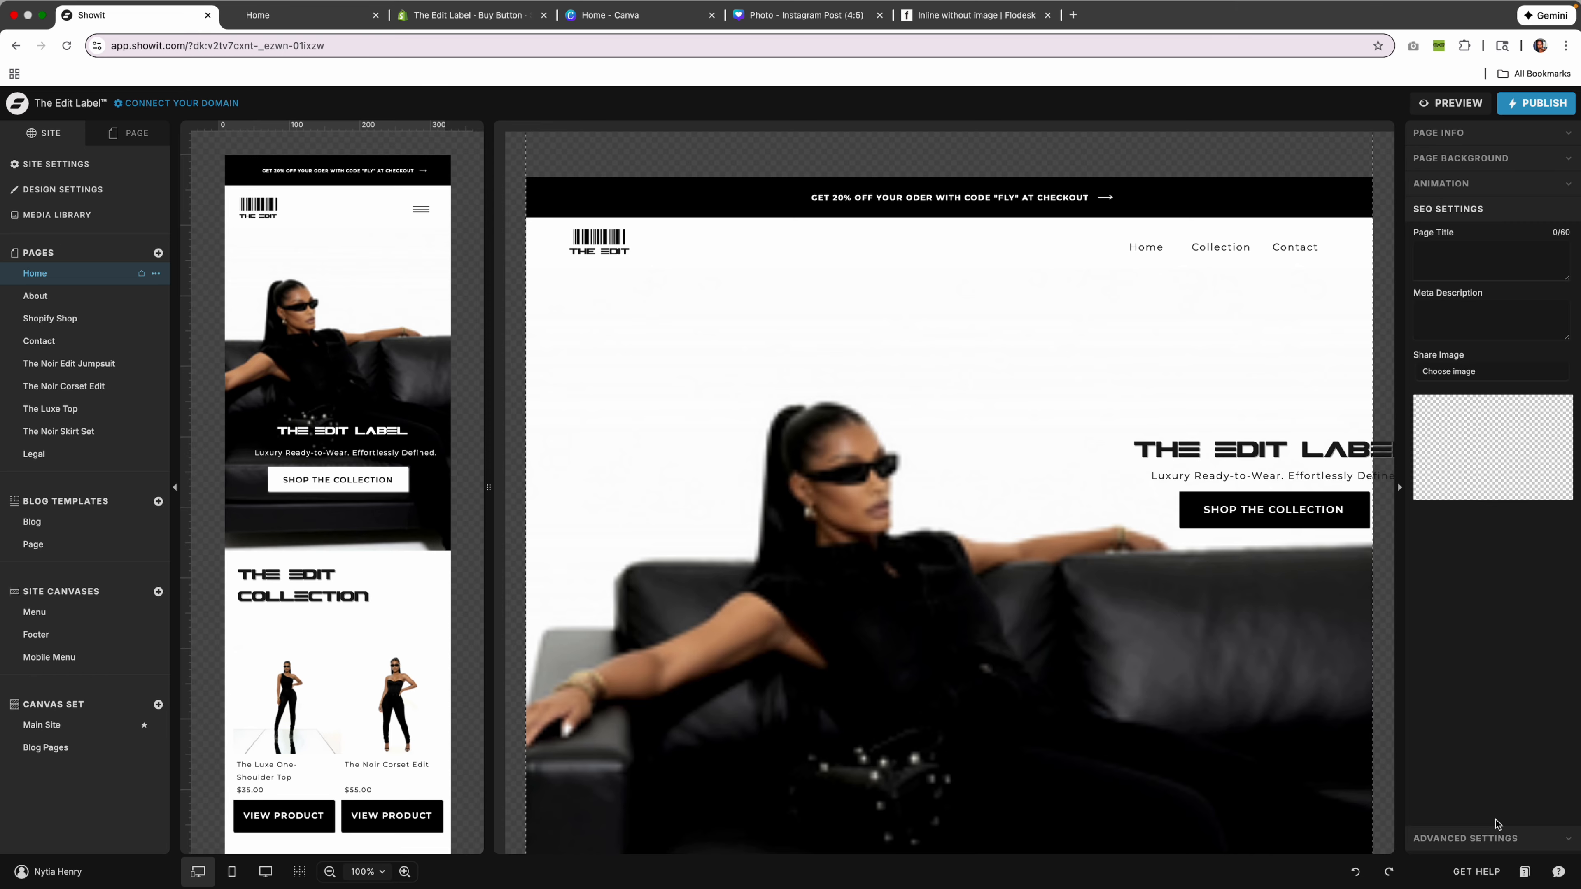
left_click(1497, 838)
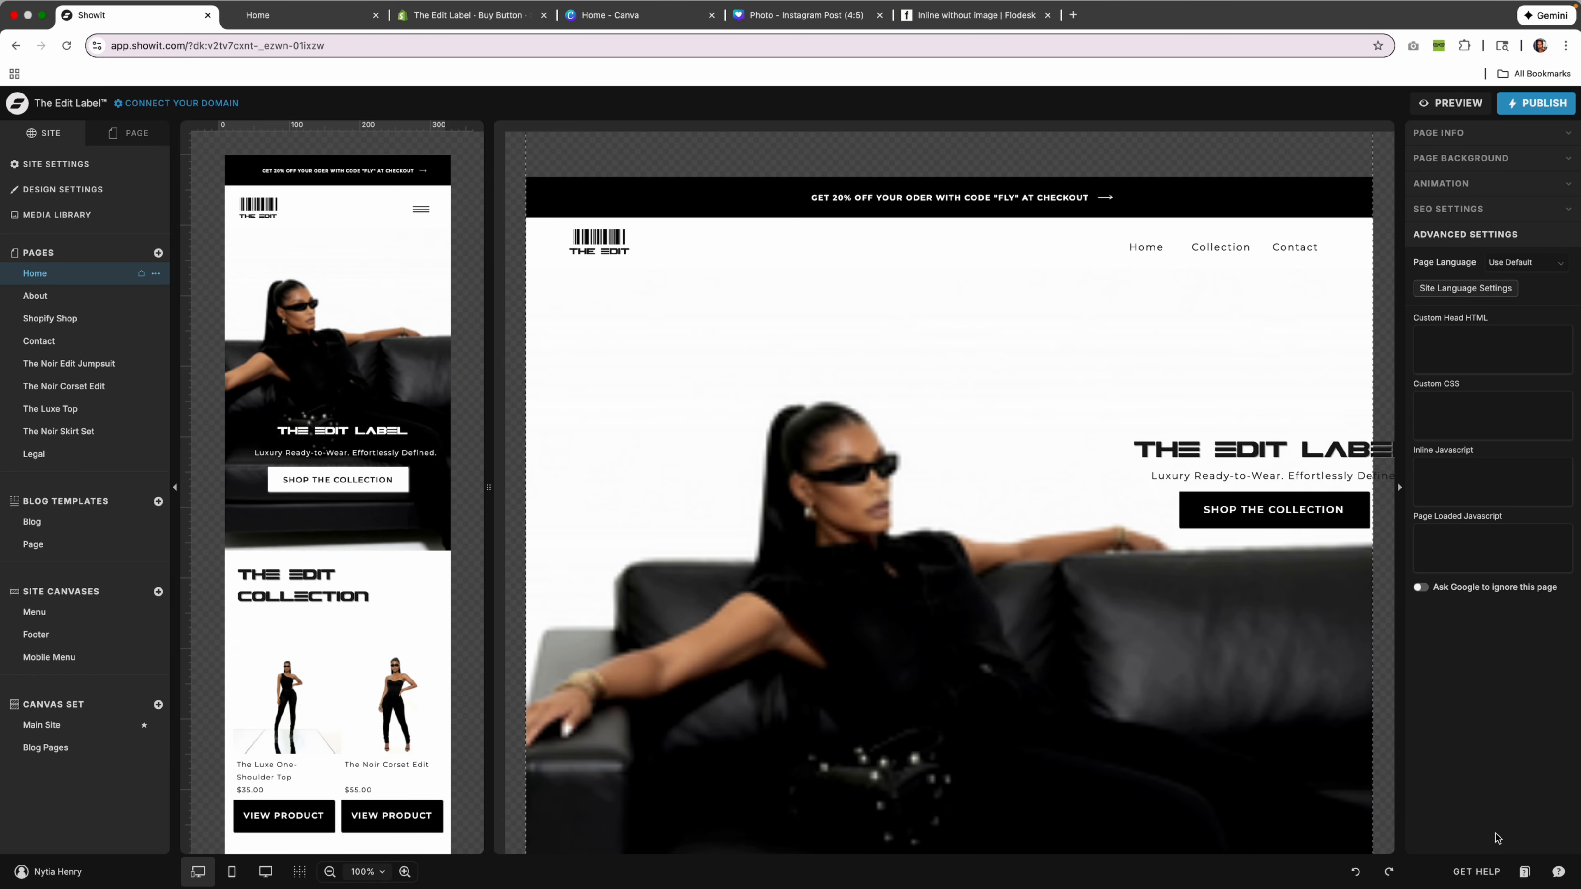
Paste and save the Flodesk header script in Custom Head HTML, then copy Flodesk's inline code.
left_click(1474, 357)
type("<script>   (function(w, d, t, h, s, n) {     w.FlodeskObject = n;     var fn = function() {       (w[n].q = w[n].q || []).push(arguments);     };     w[n] = w[n] || fn;     var f = d.getElementsByTagName(t)[0];     var v = '?v=' + Math.floor(new Date().getTime() / (120 * 1000)) * 60;     var sm = d.createElement(t);     sm.async = true;     sm.type = 'module';     sm.src = h + s + '.mjs' + v;     f.parentNode.insertBefore(sm, f);     var sn = d.createElement(t);     sn.async = true;     sn.noModule = true;     sn.src = h + s + '.js' + v;     f.parentNode.insertBefore(sn, f);   })(window, document, 'script', 'https://assets.flodesk.com', '/universal', 'fd'); </script>")
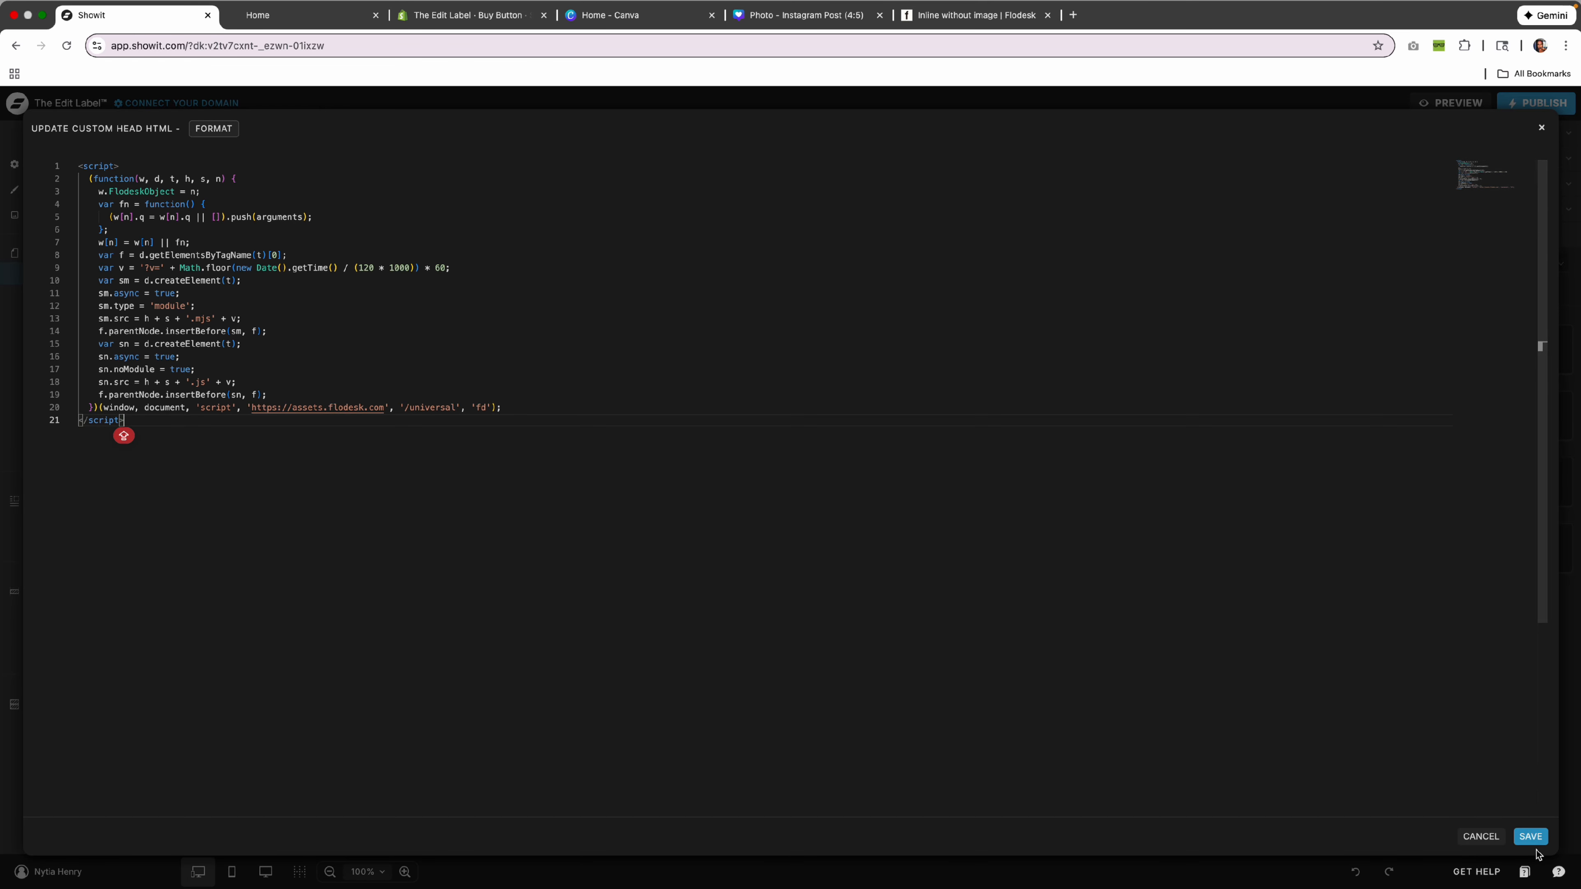
left_click(1531, 836)
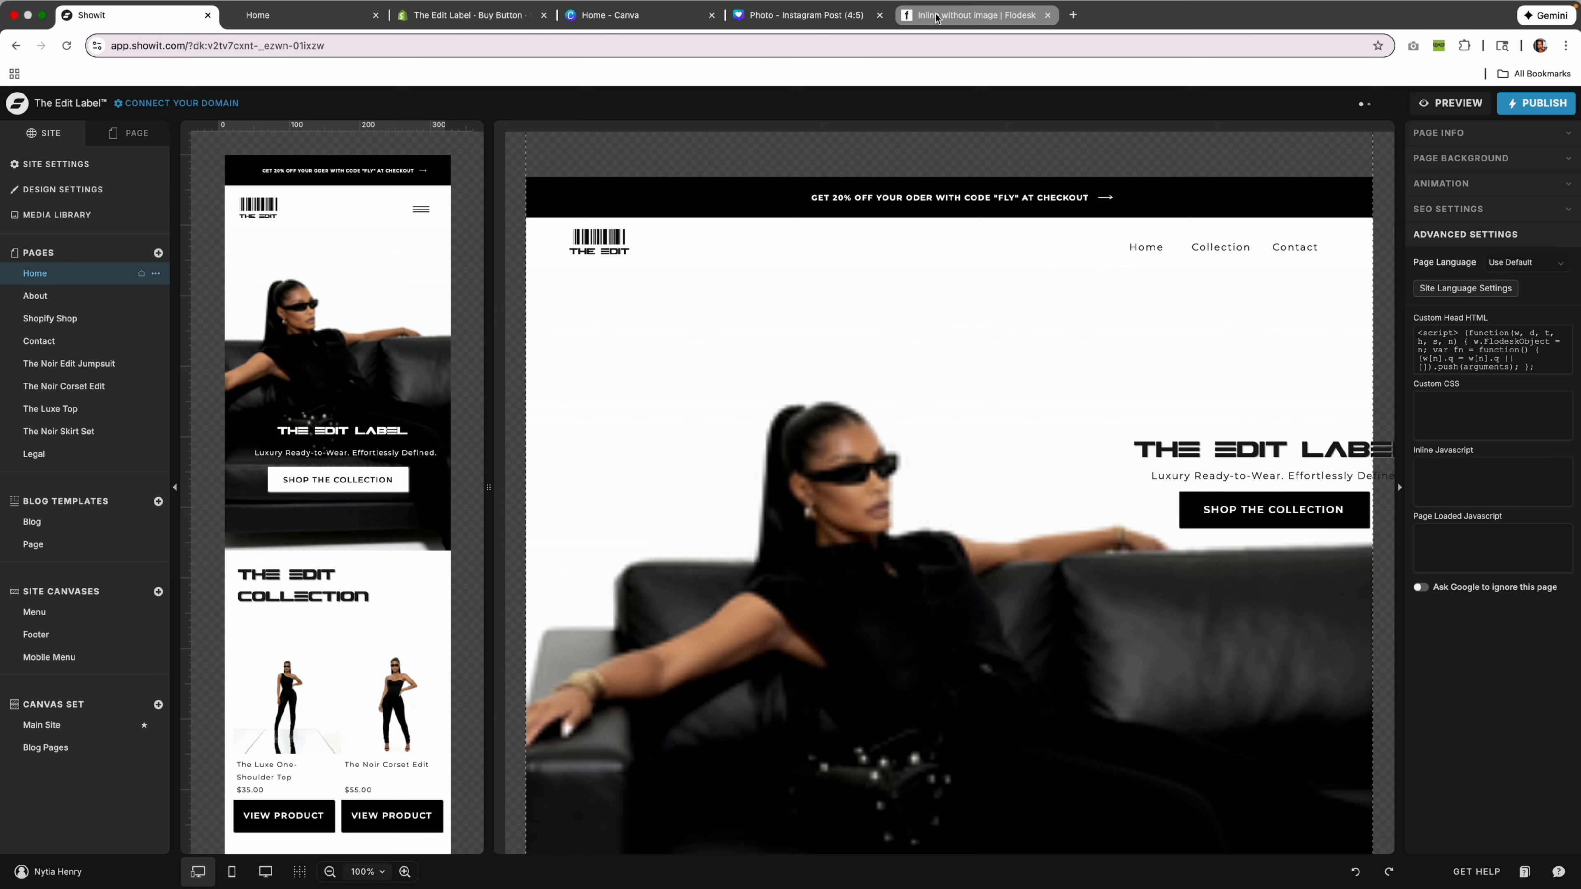
left_click(952, 16)
left_click(938, 552)
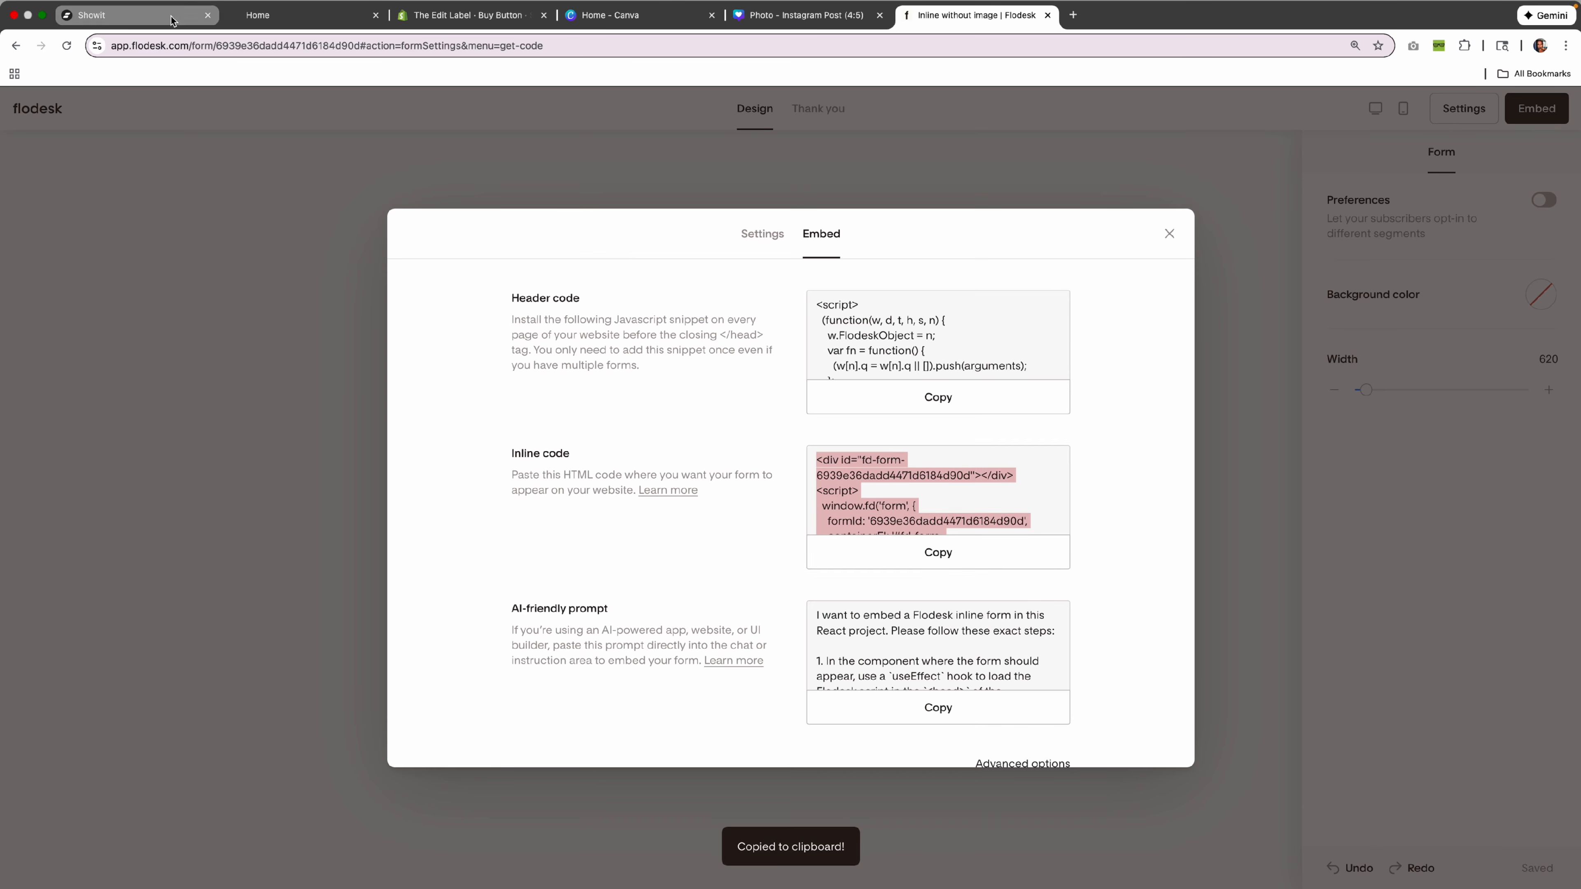
Add an Embed Code element to the Join The Edit section.
left_click(137, 15)
scroll(990, 390, "down", 5)
scroll(988, 390, "down", 15)
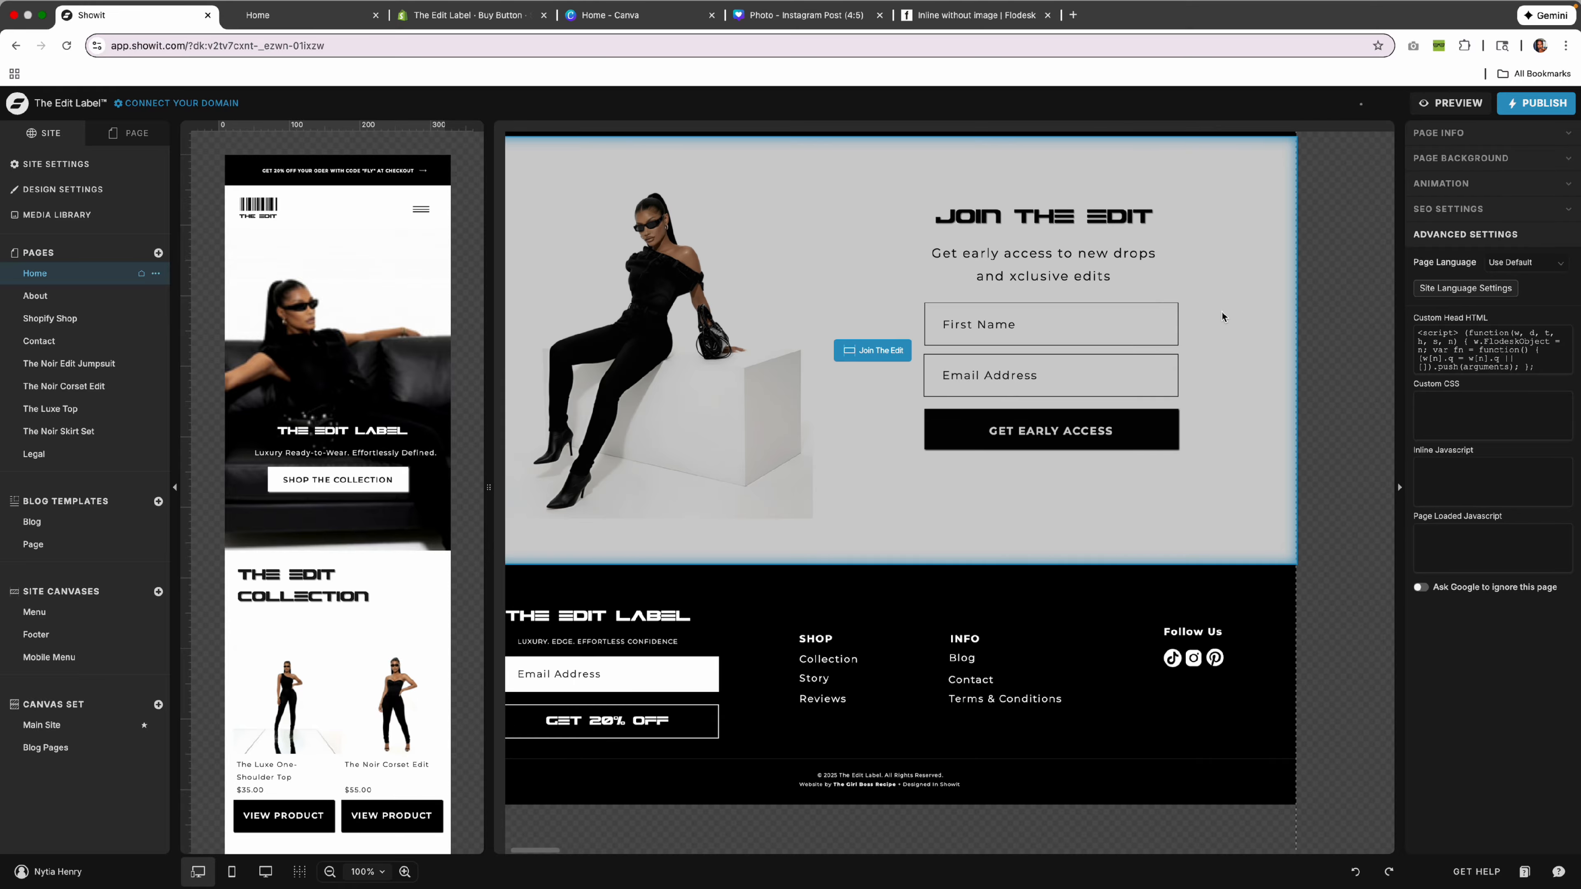
left_click(1199, 448)
left_click(838, 872)
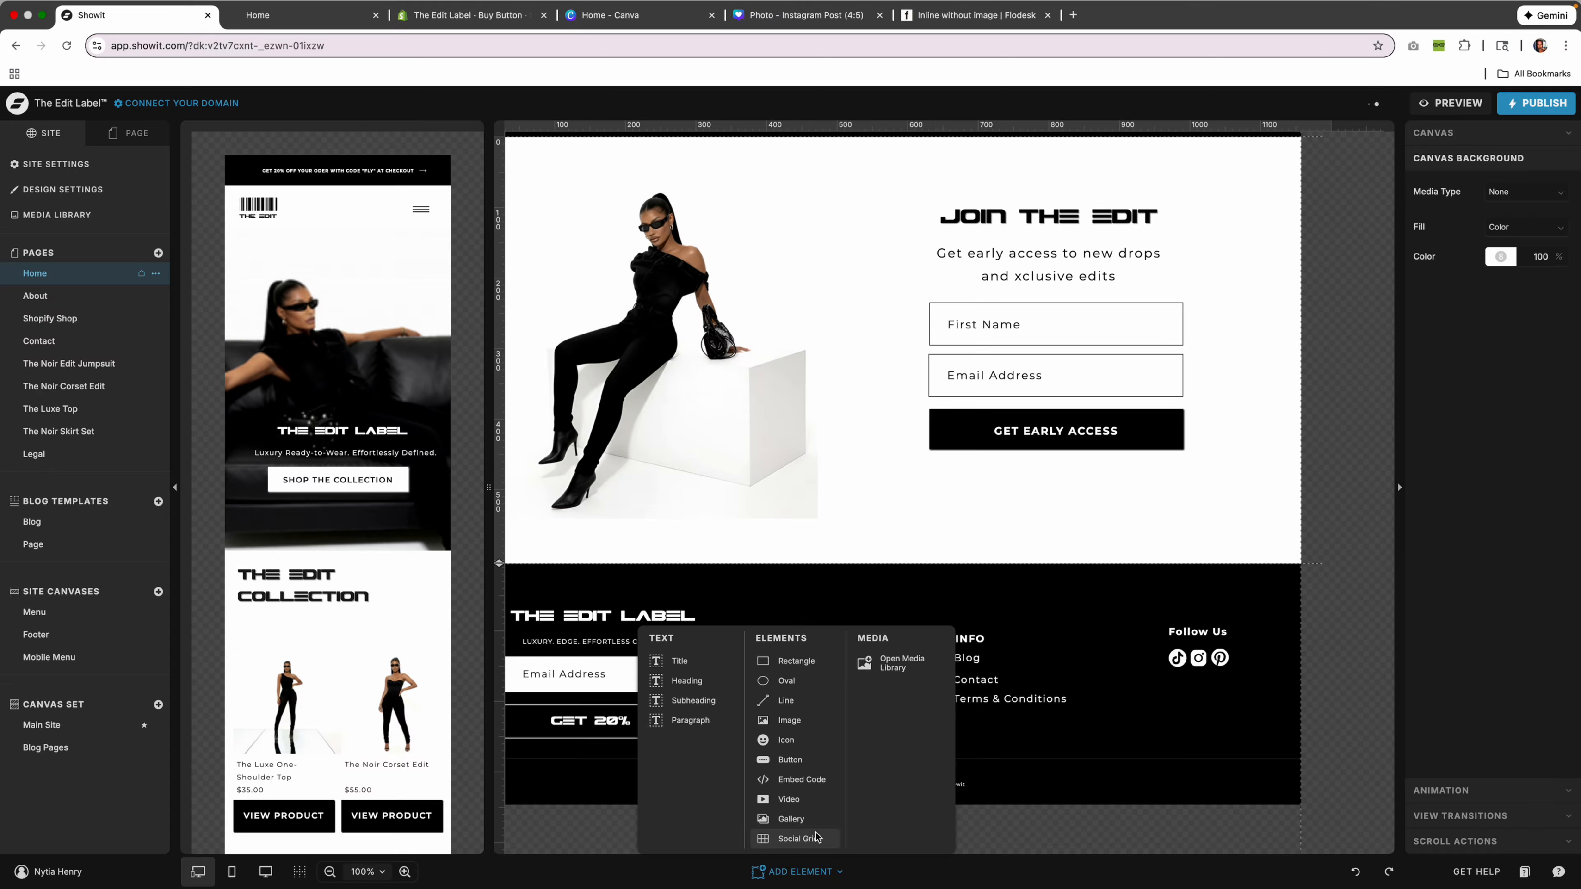
left_click(801, 780)
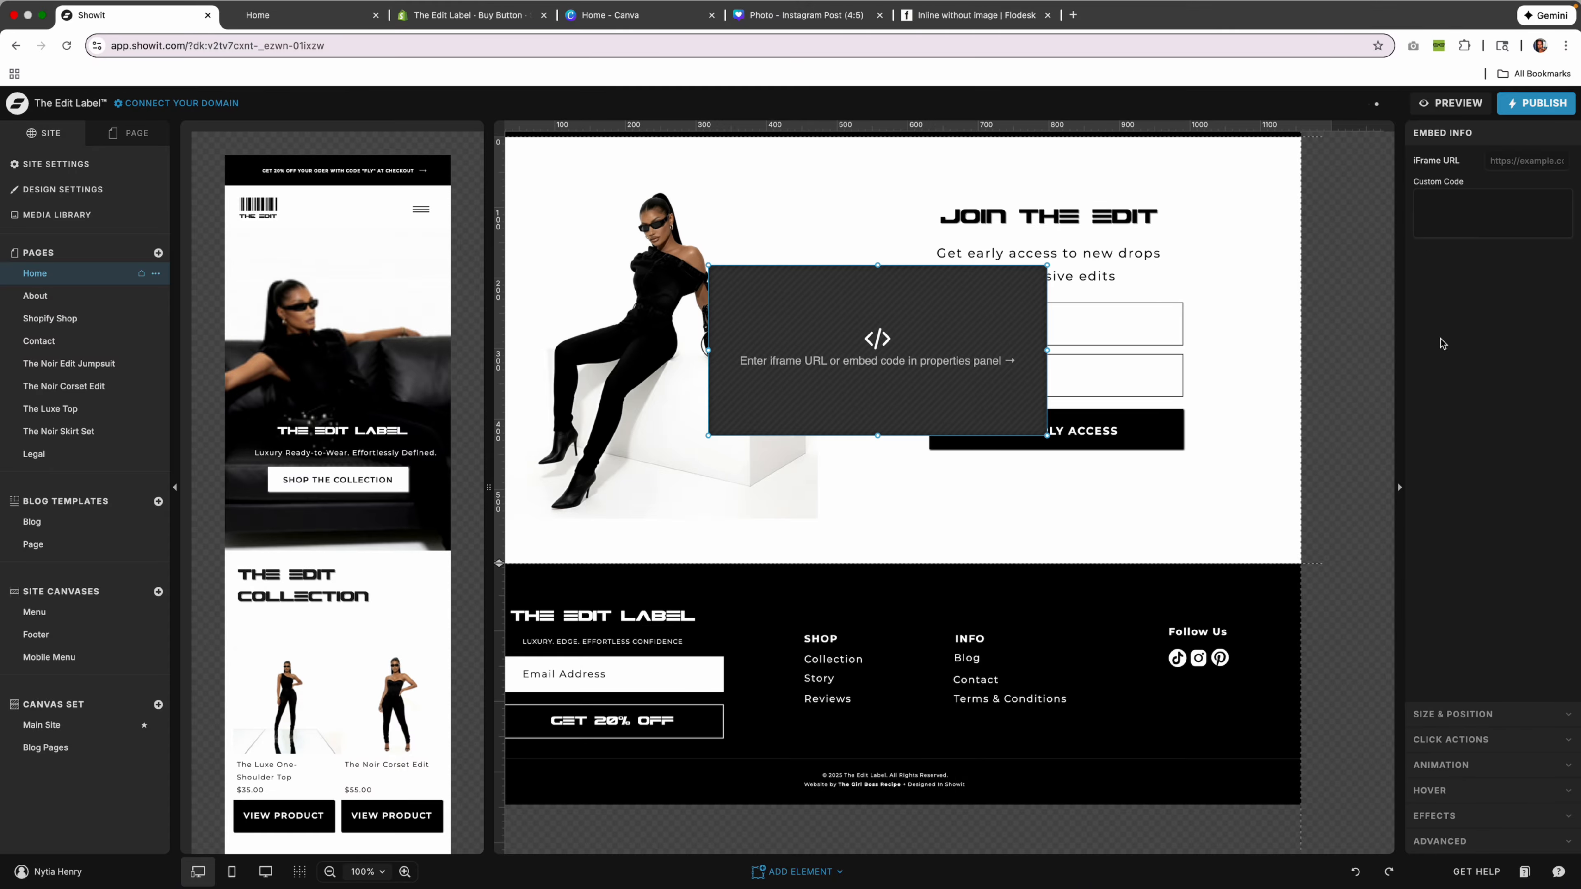
Paste the Flodesk inline code into the embed, save, and place it over the signup fields.
left_click(1504, 237)
key("super+v")
left_click(1528, 836)
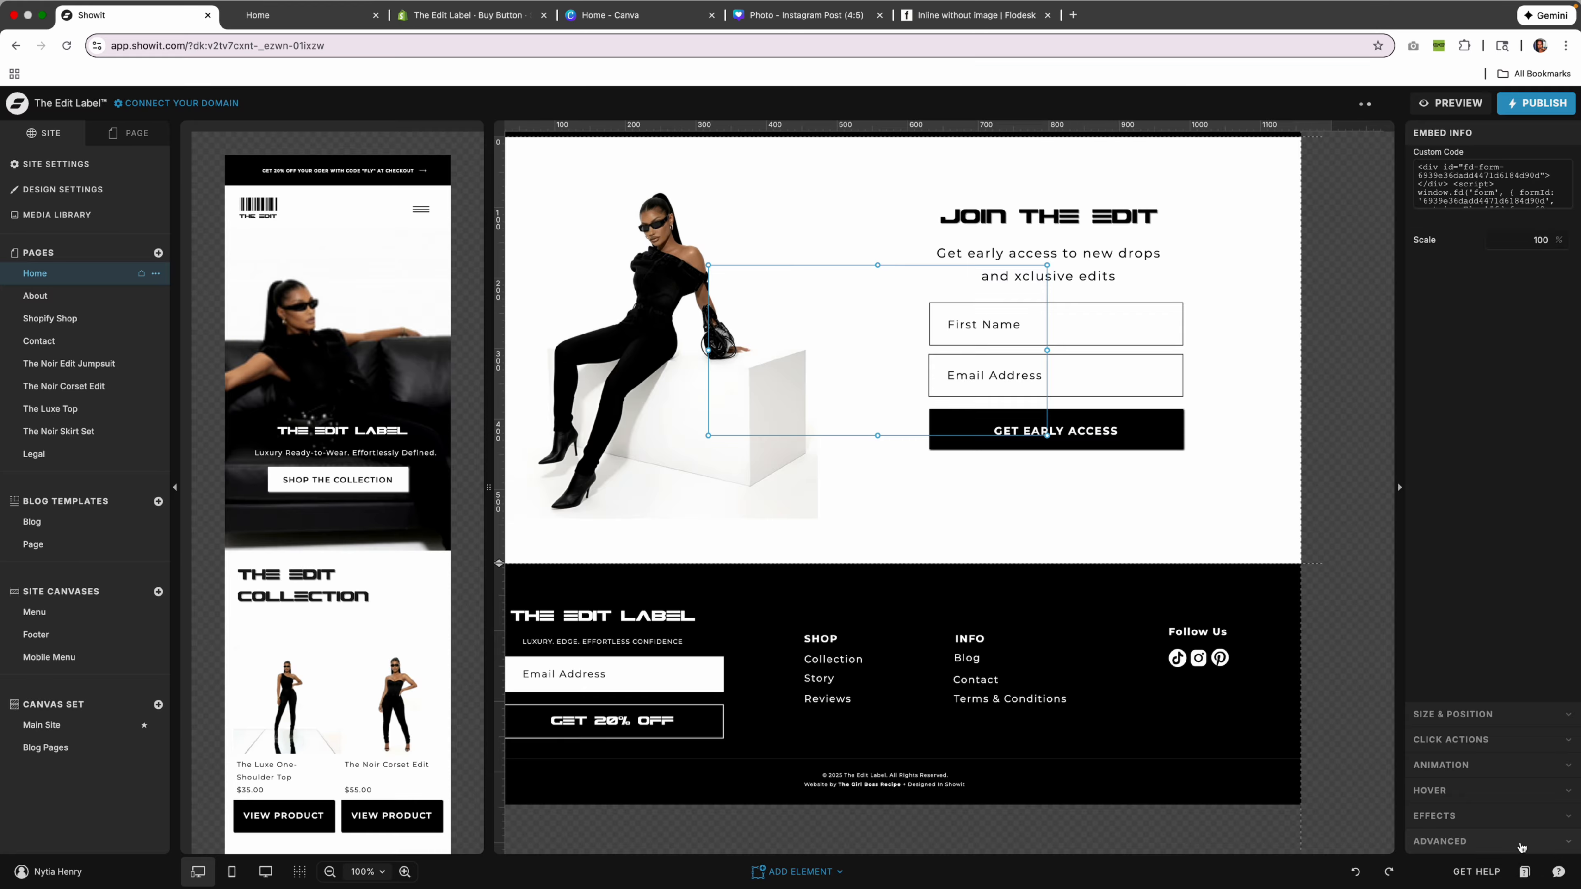
left_click_drag(882, 348, 1065, 371)
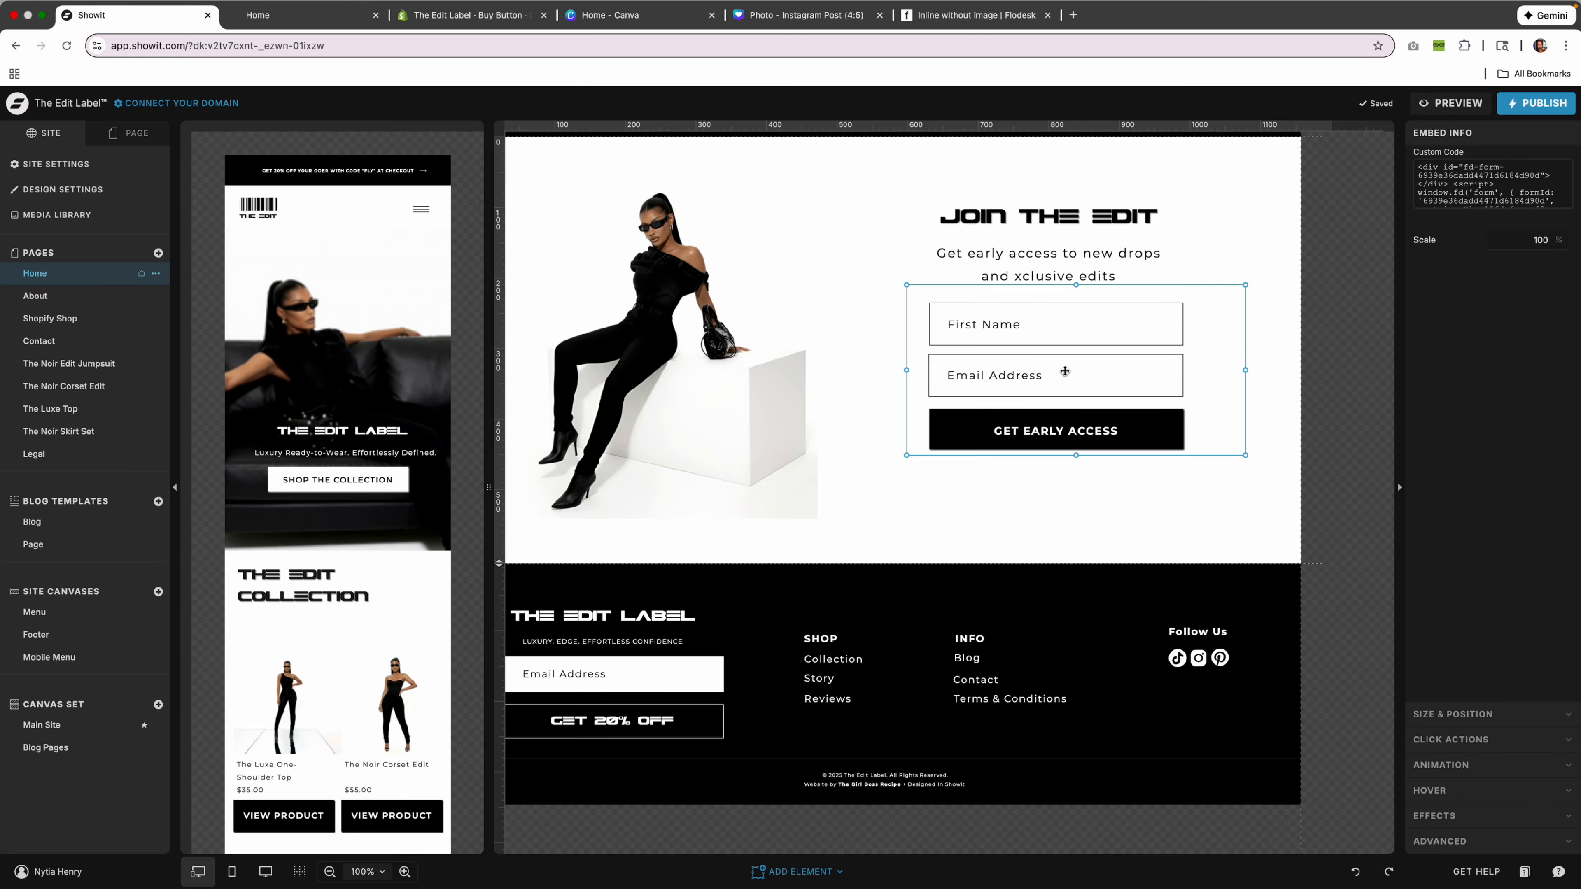
scroll(1002, 267, "down", 1)
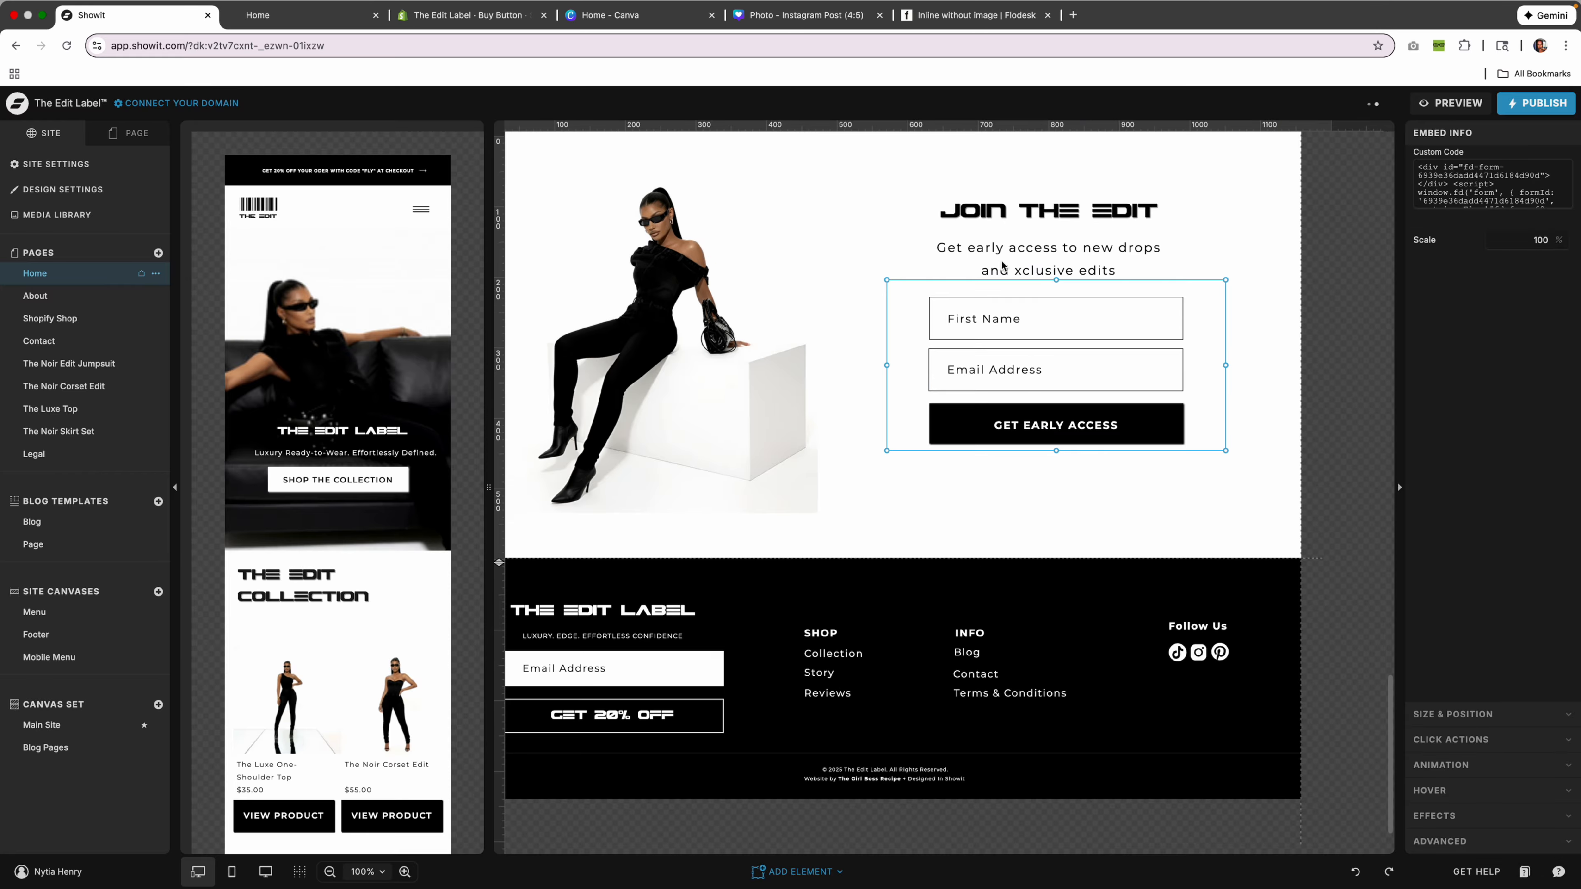
left_click(1475, 105)
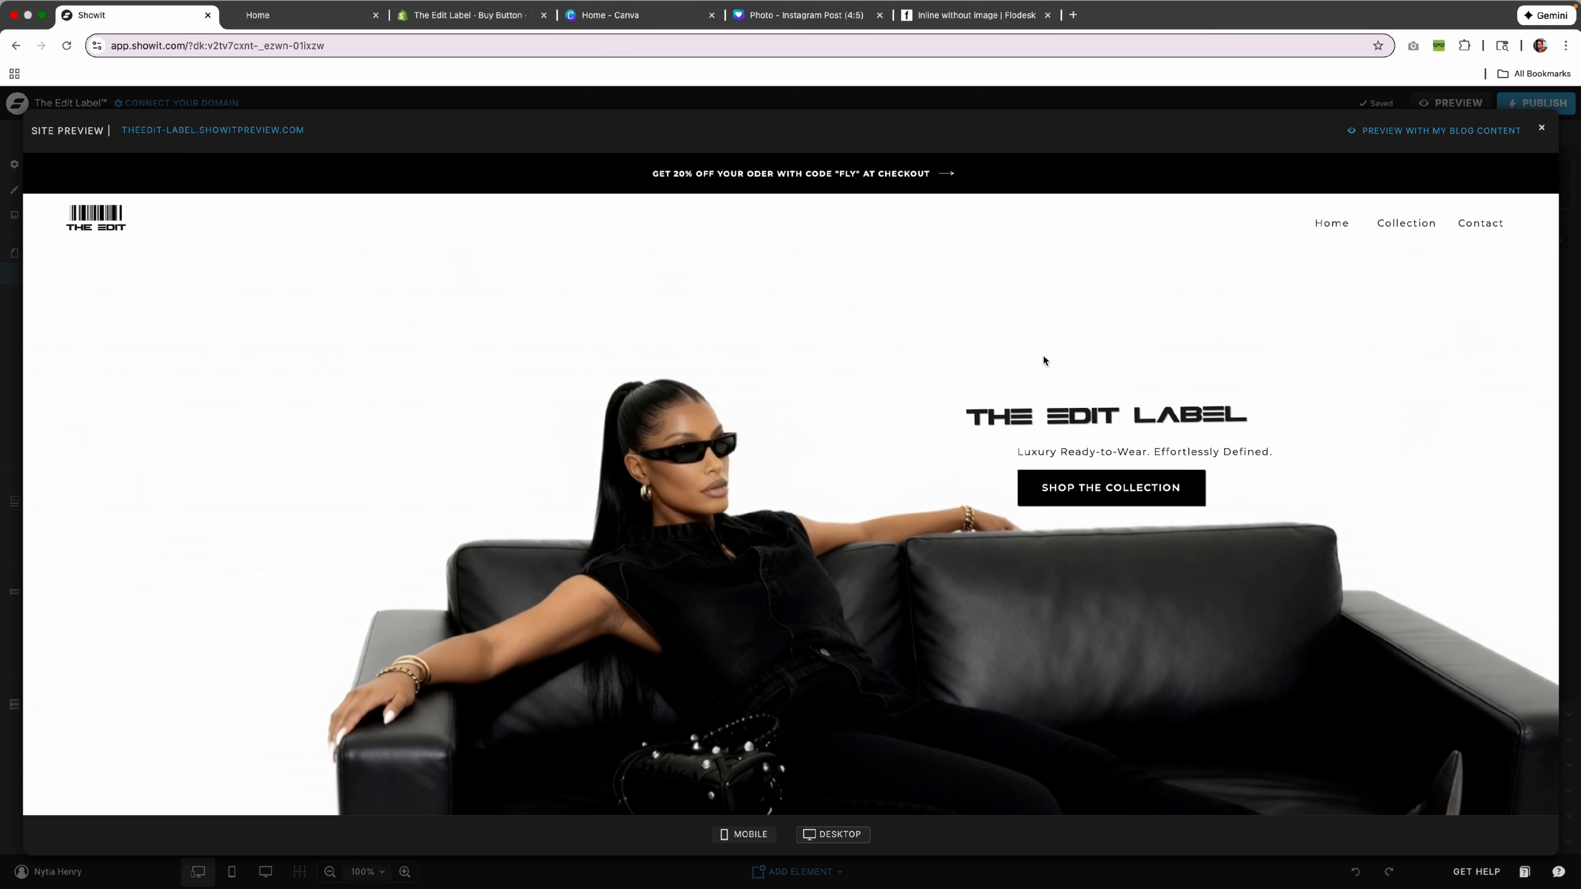
Scroll the site preview down to Join The Edit to check the Flodesk form.
scroll(1043, 356, "down", 20)
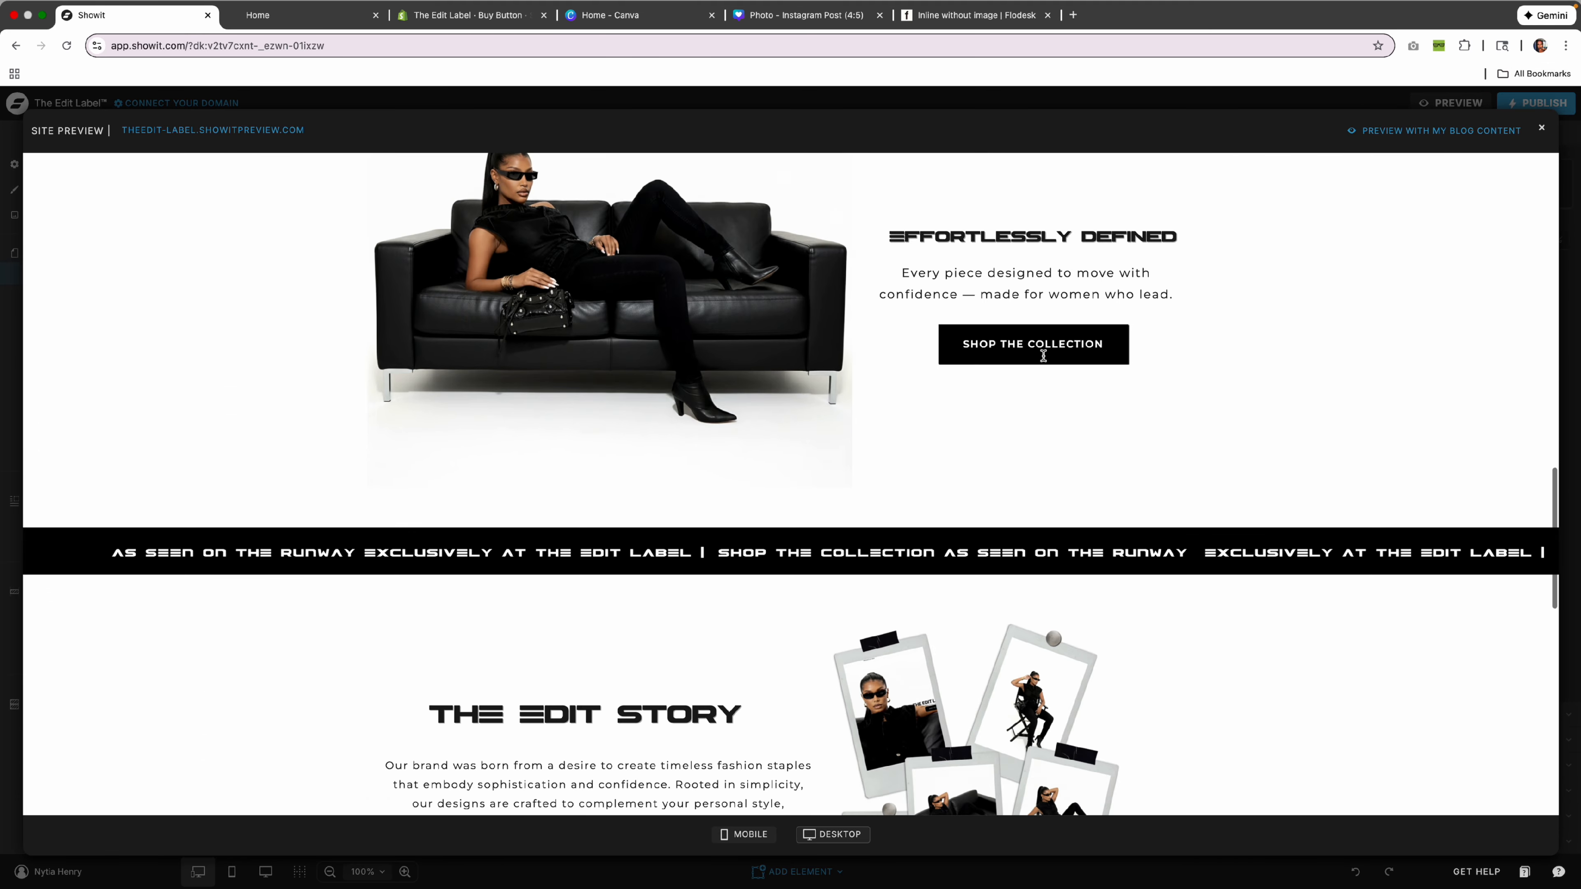
scroll(1043, 356, "down", 12)
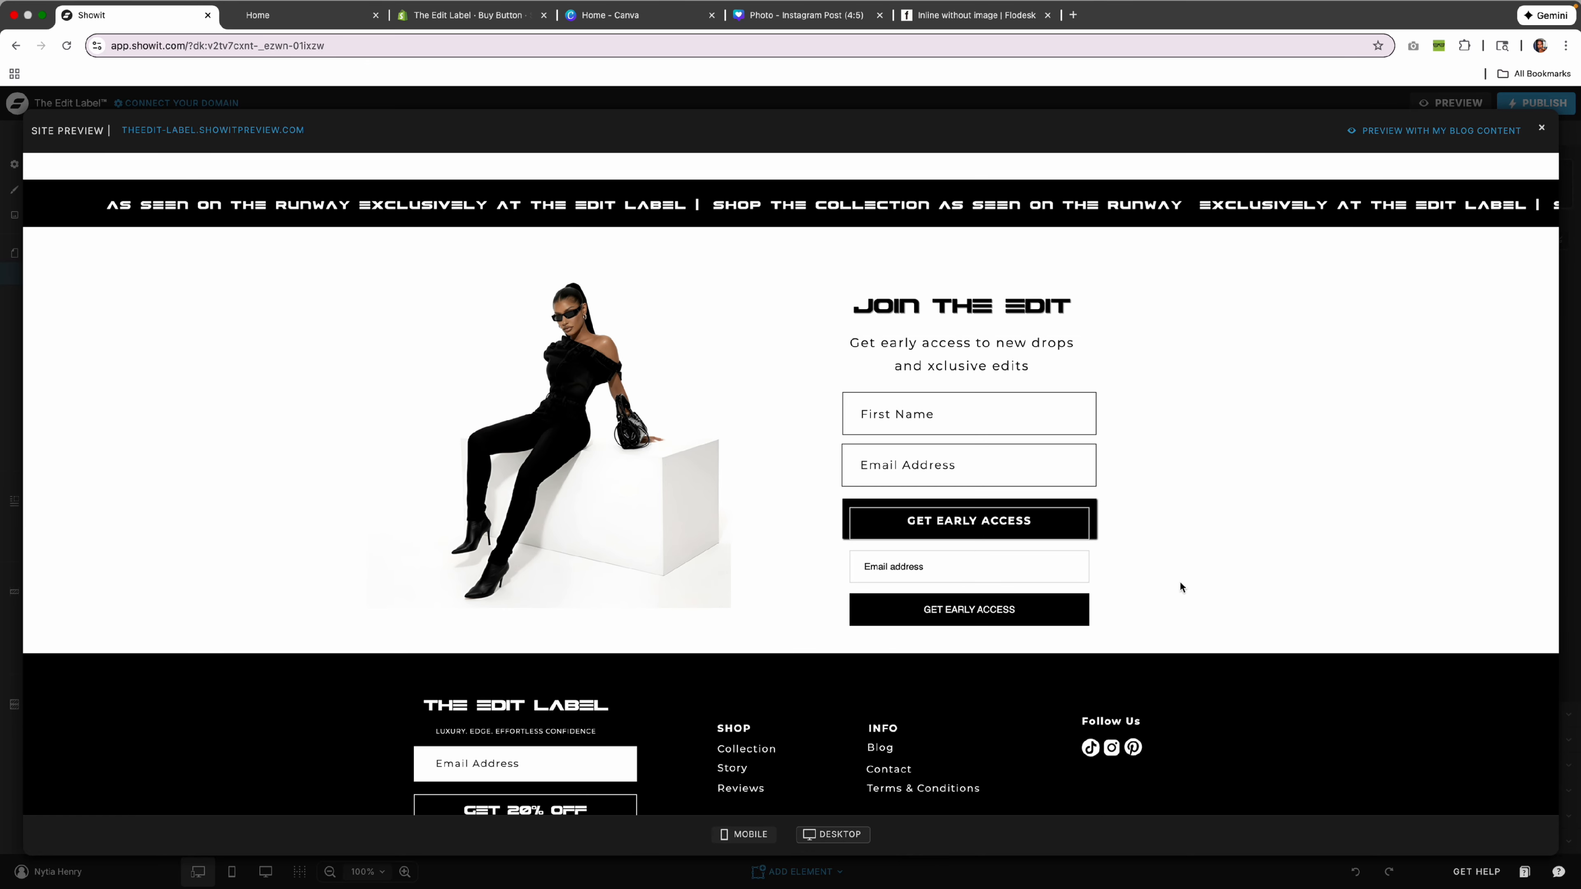
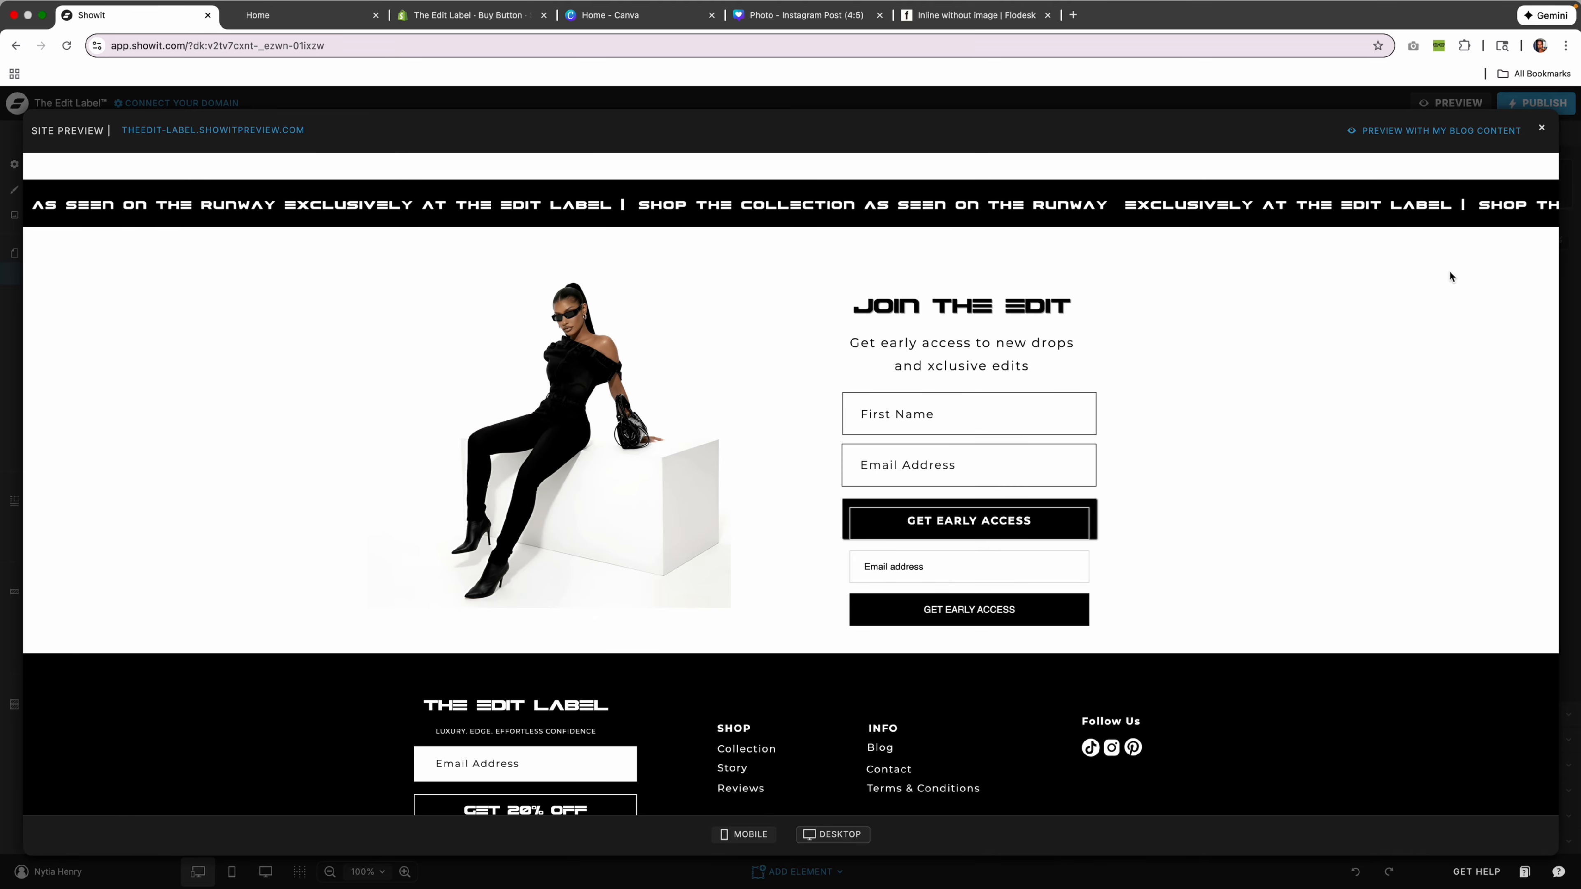
Close the site preview to return to editing the home page.
left_click(1542, 129)
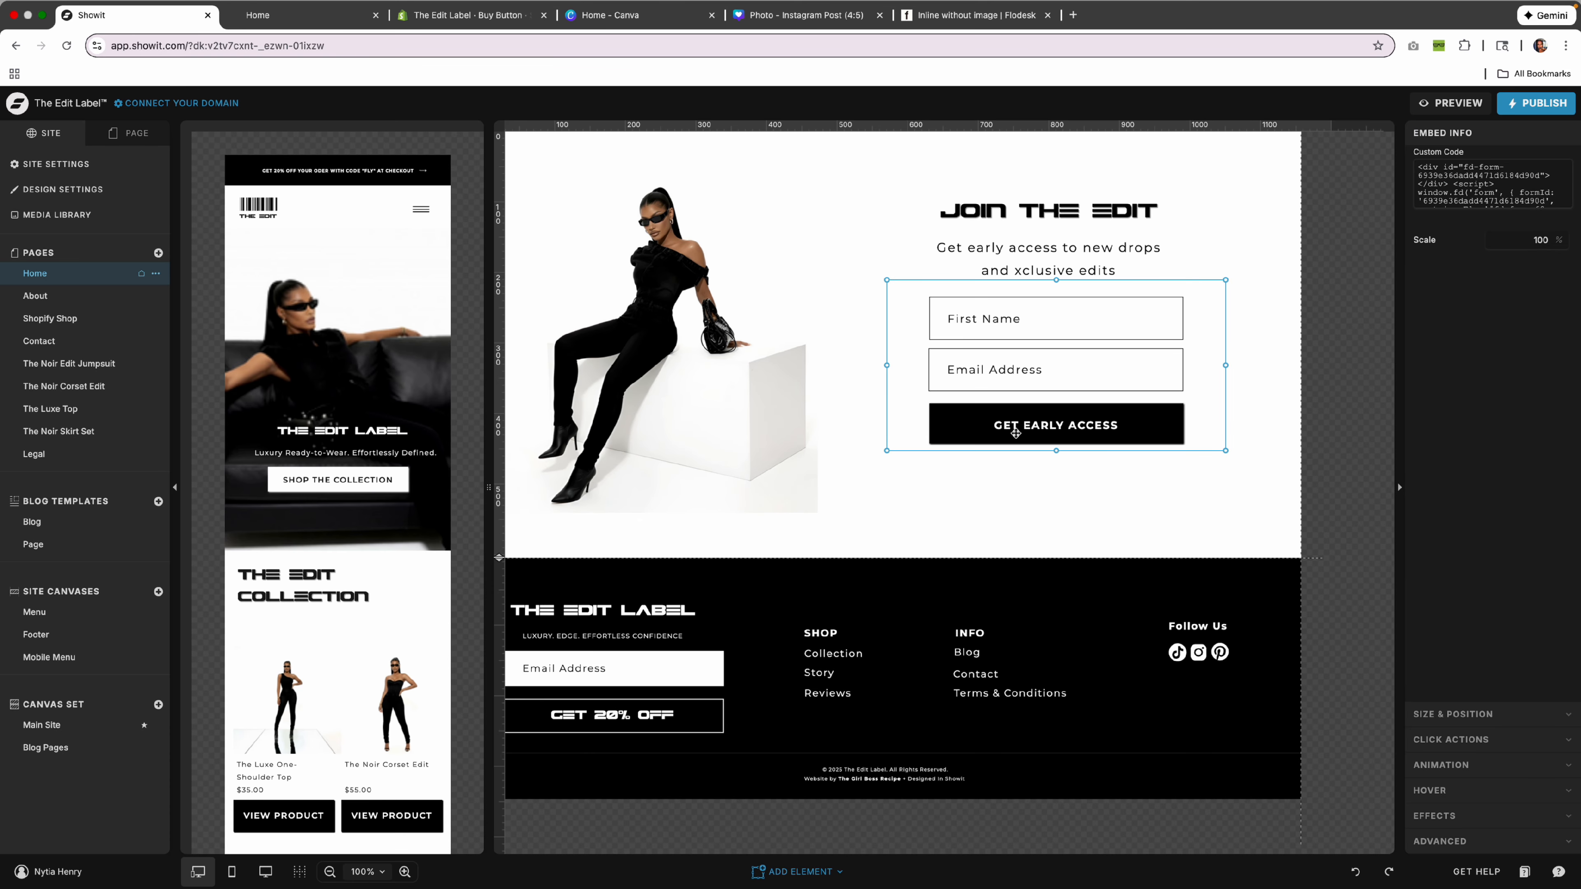
Hide the button shape, Email Address and First Name placeholder layers in the Page layer list.
left_click_drag(1168, 321, 1186, 506)
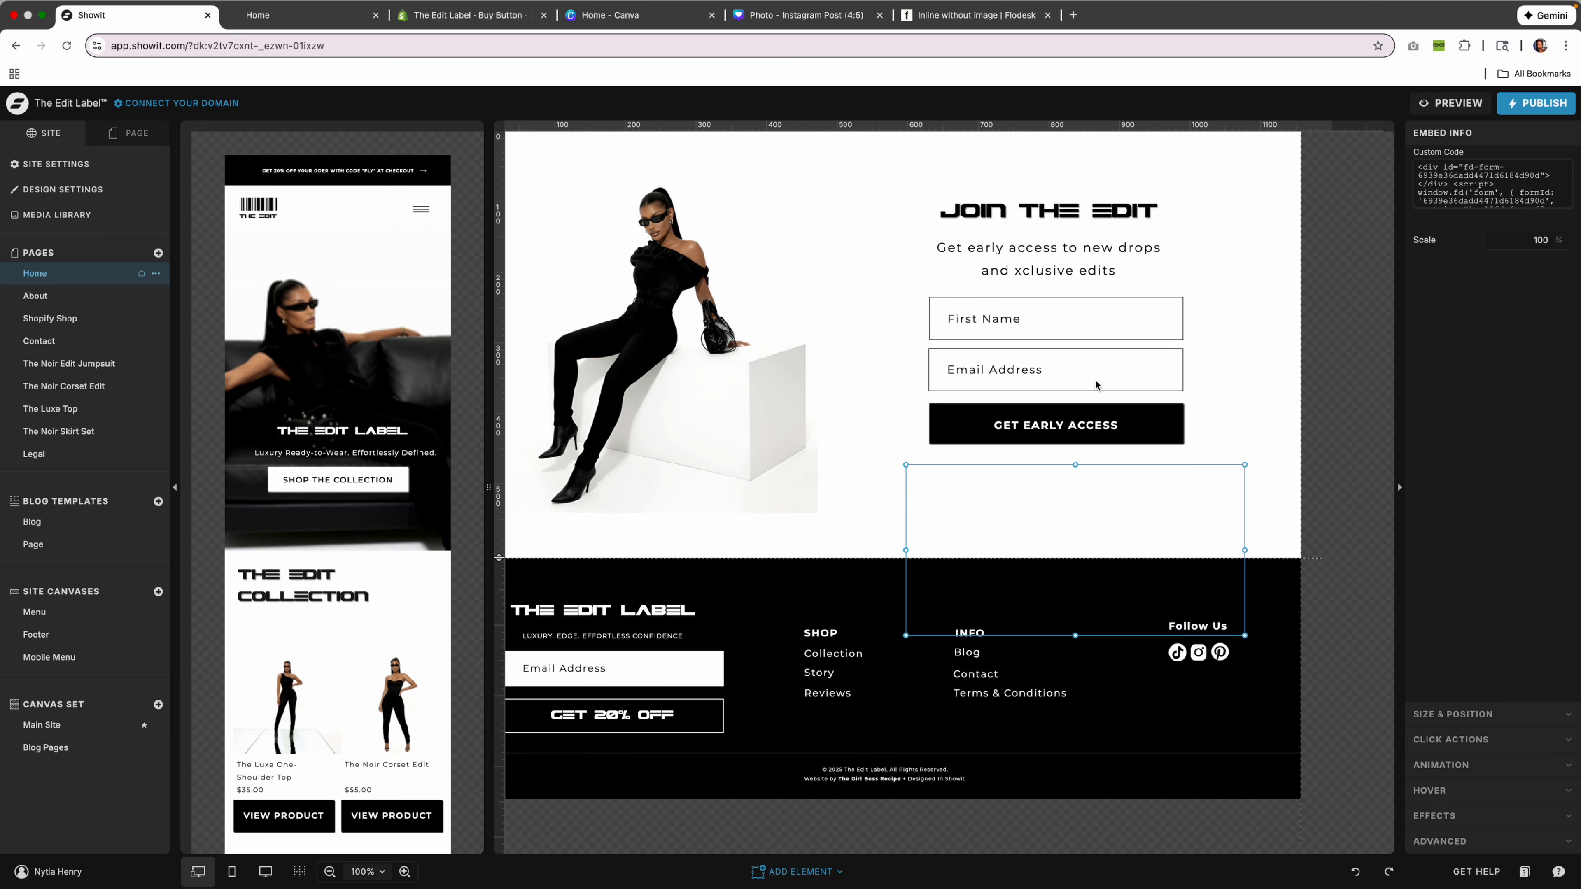
left_click_drag(900, 290, 1201, 447)
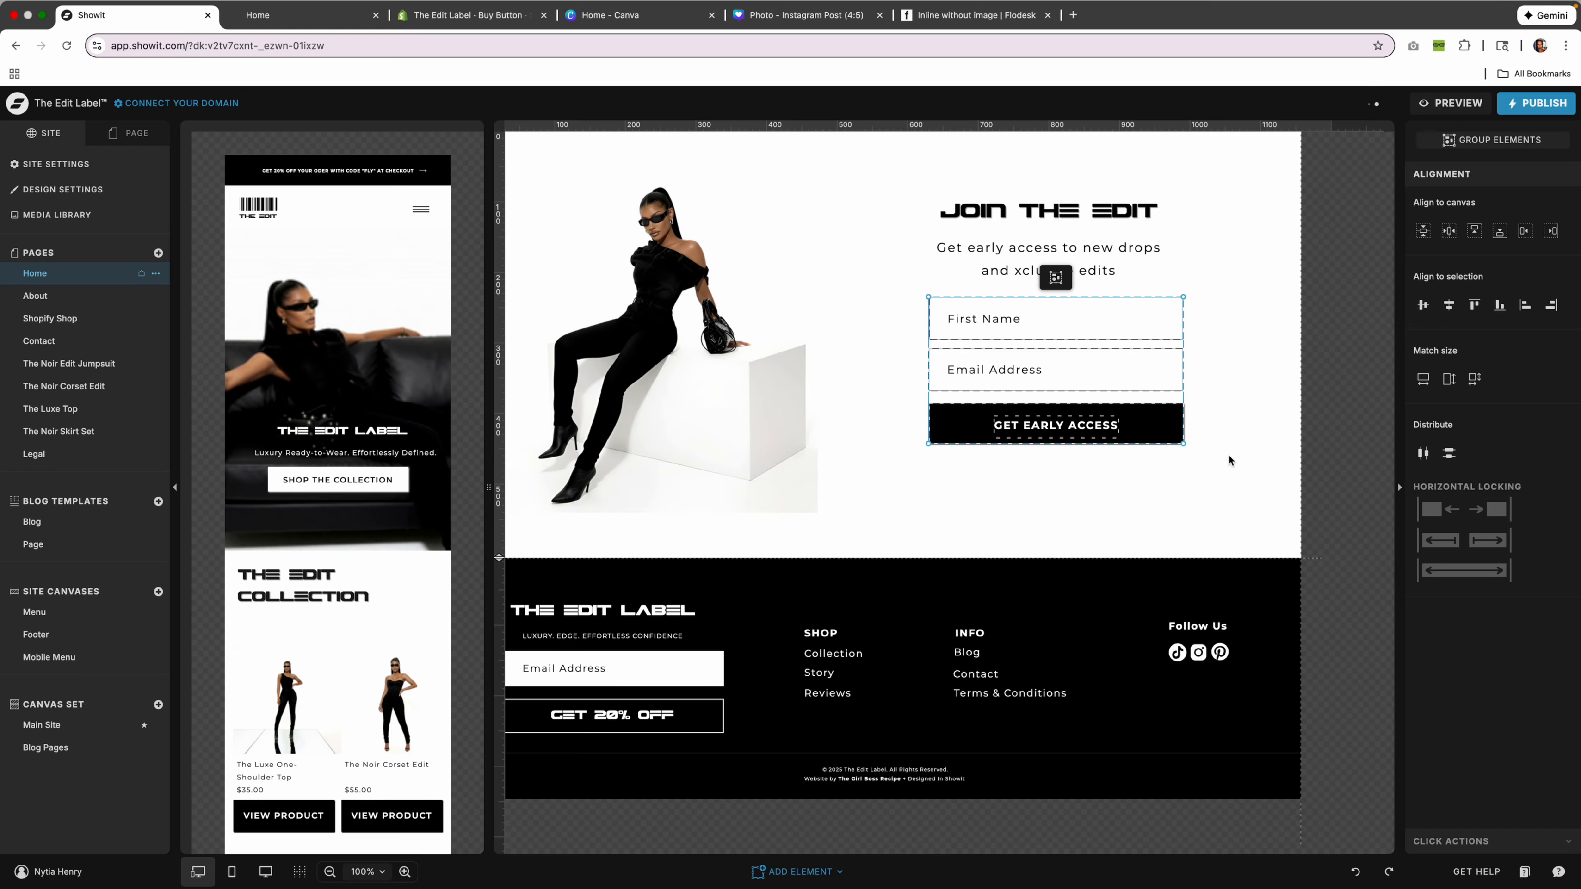
scroll(1057, 311, "up", 1)
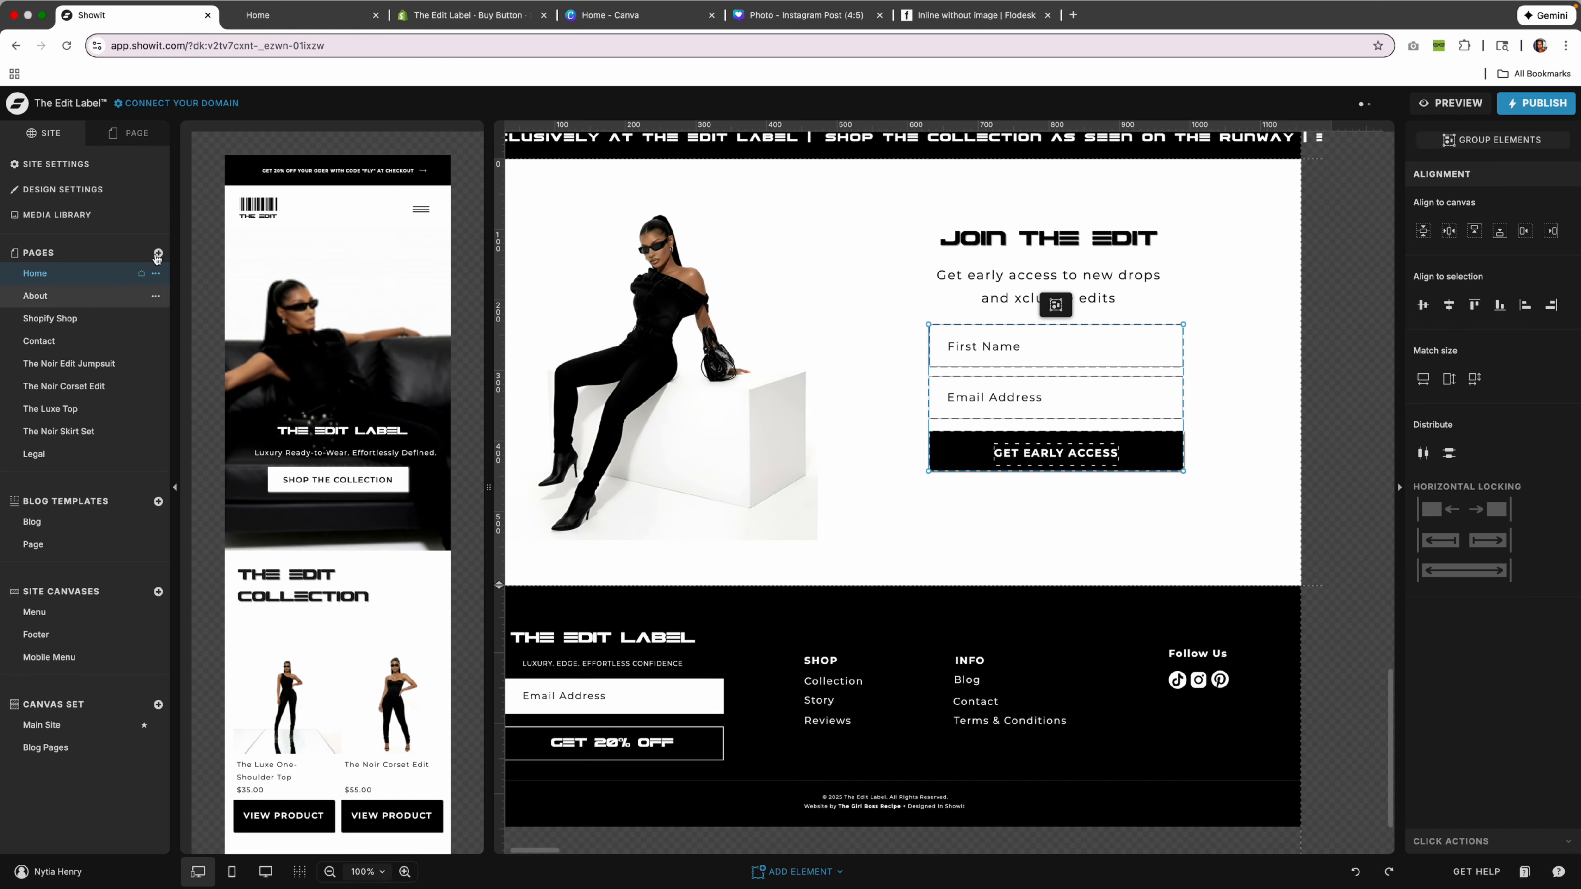
left_click(126, 135)
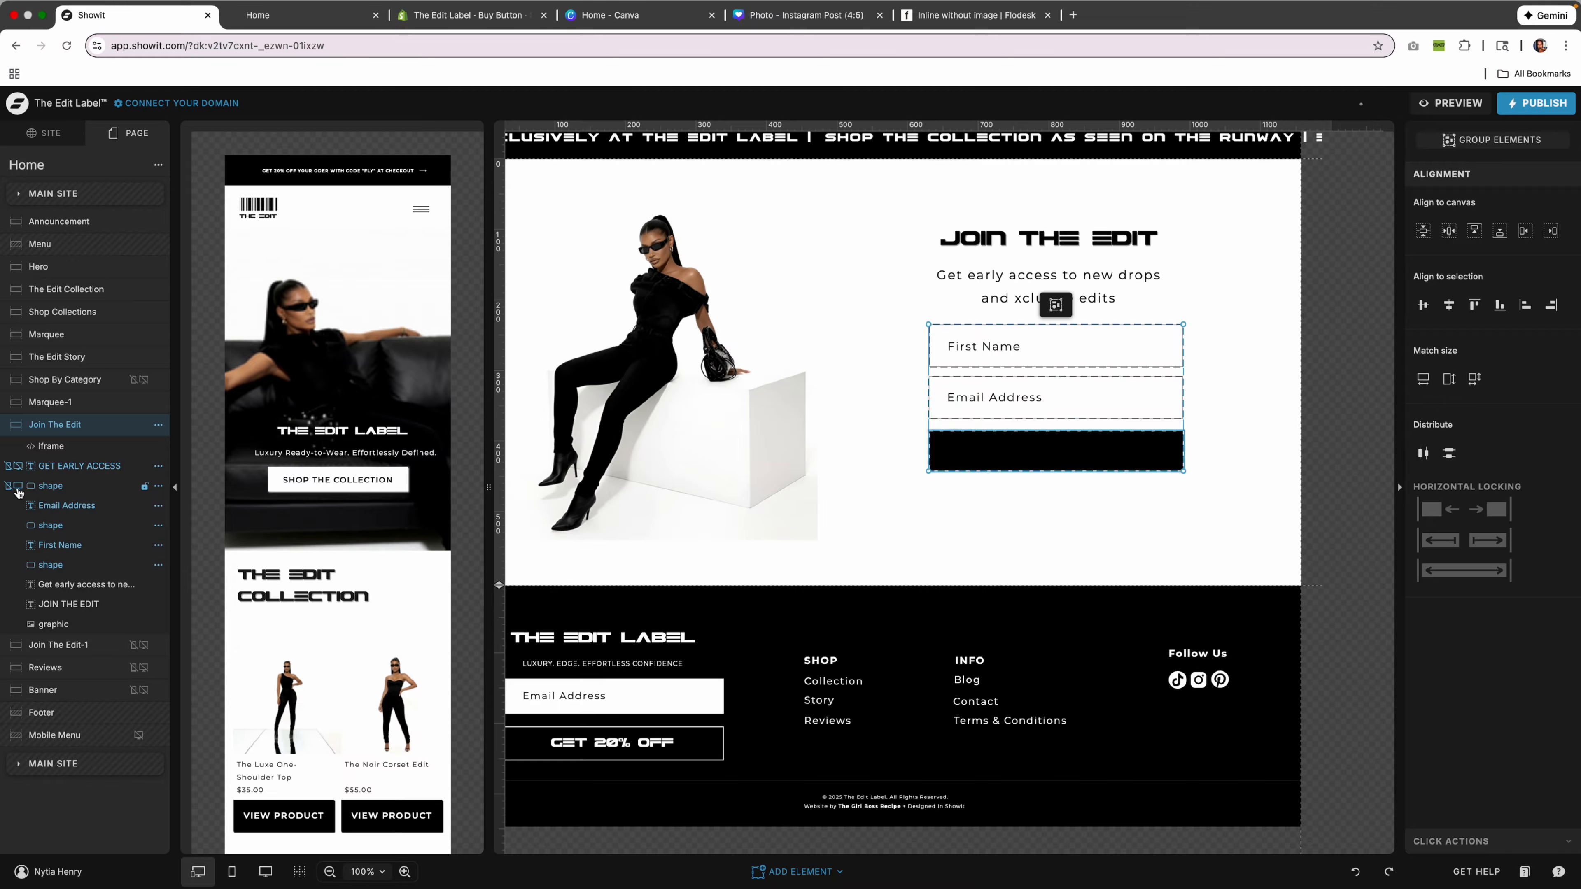
left_click(17, 490)
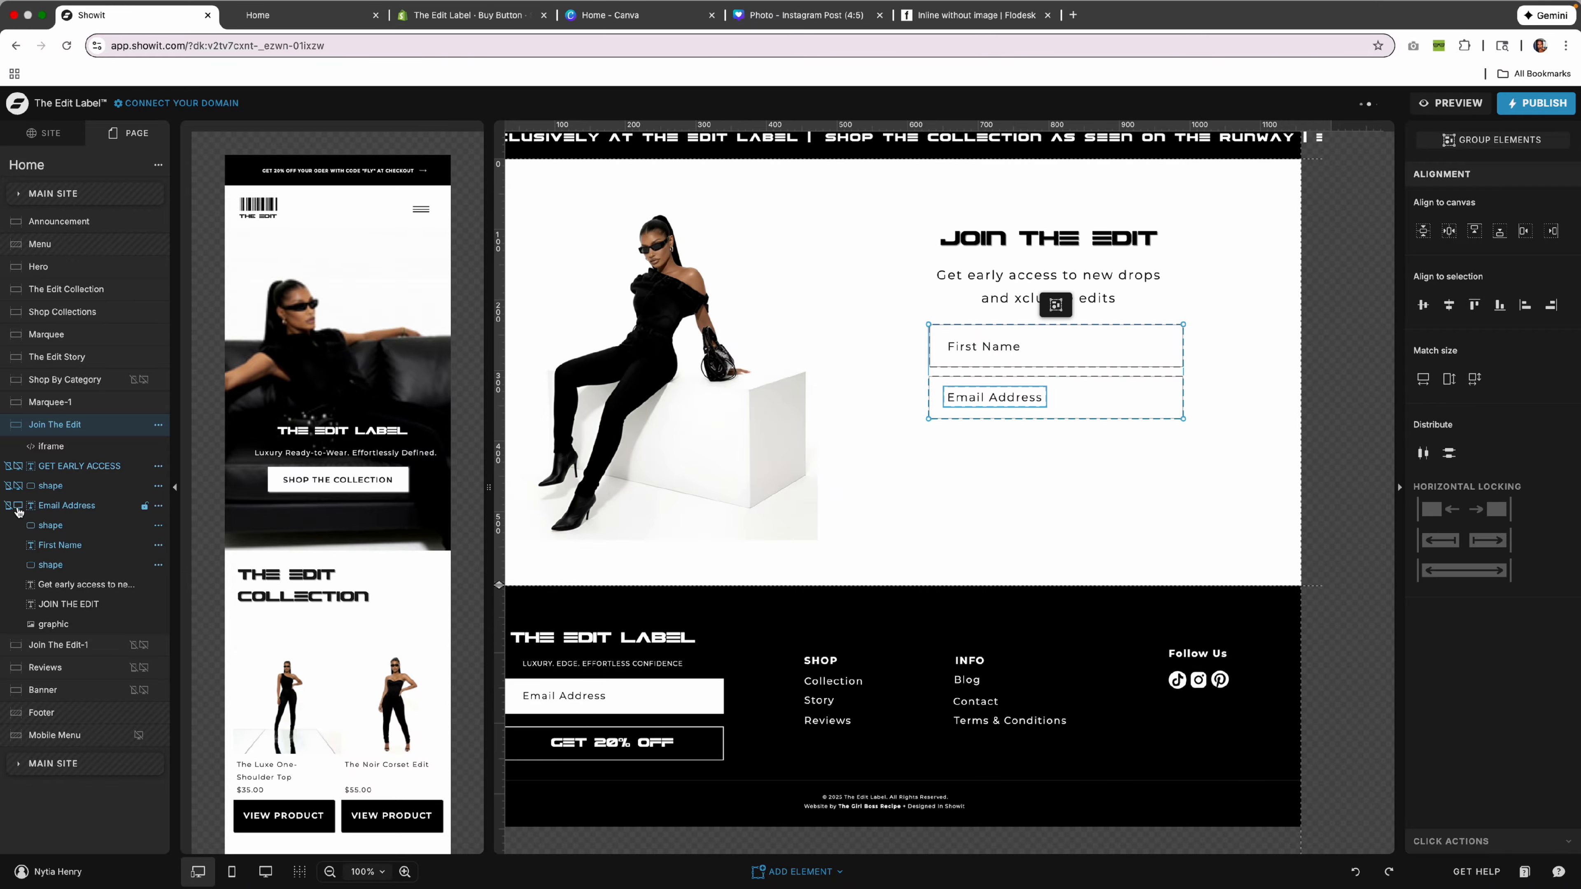
left_click(18, 507)
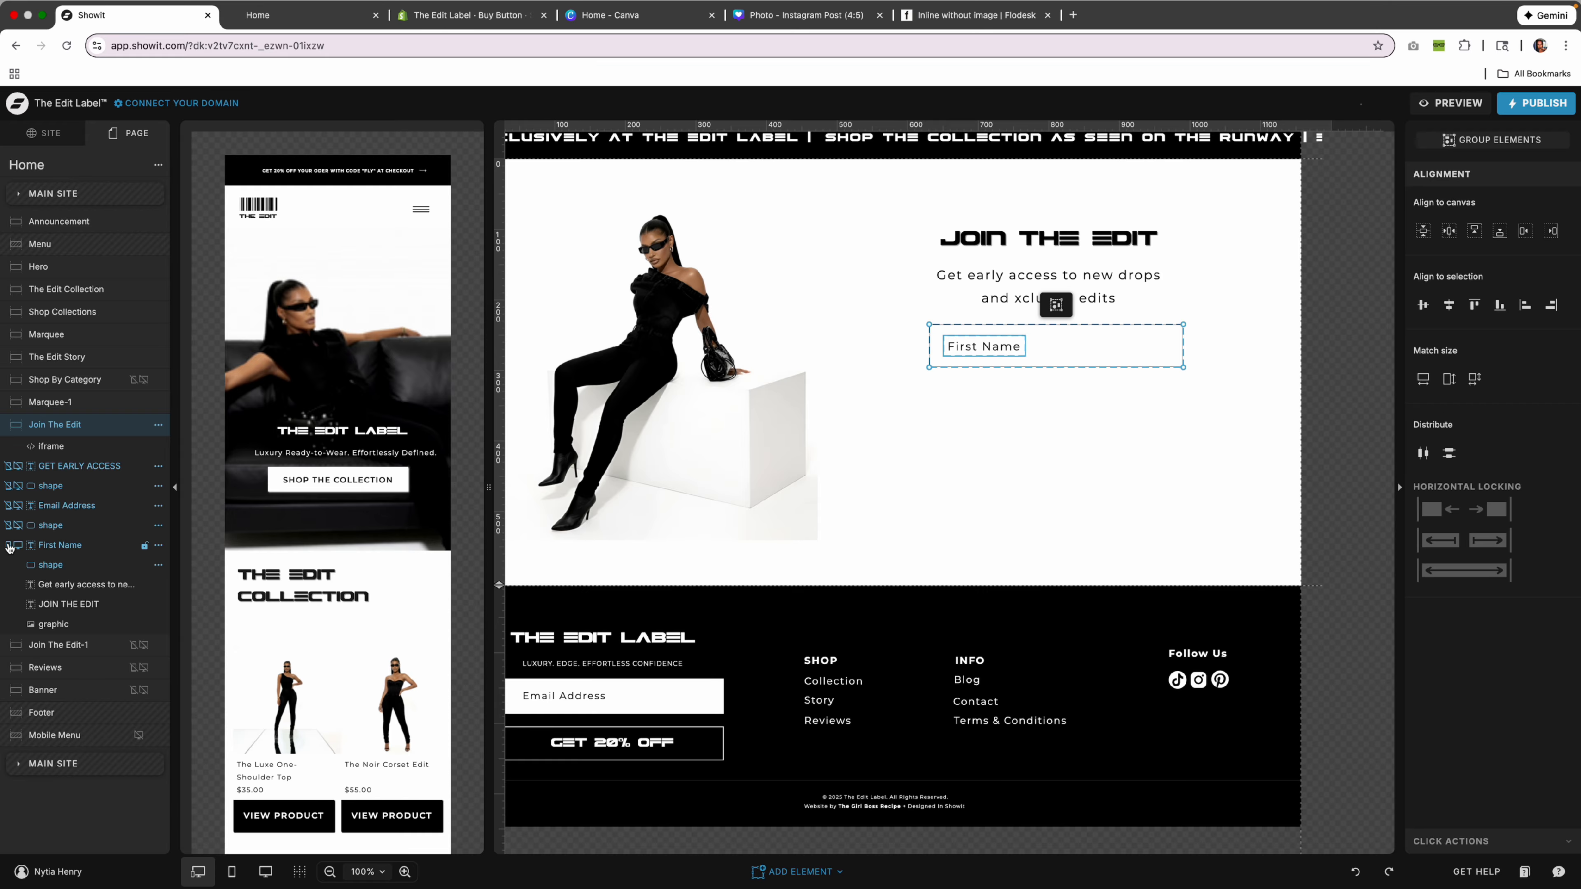
left_click(18, 546)
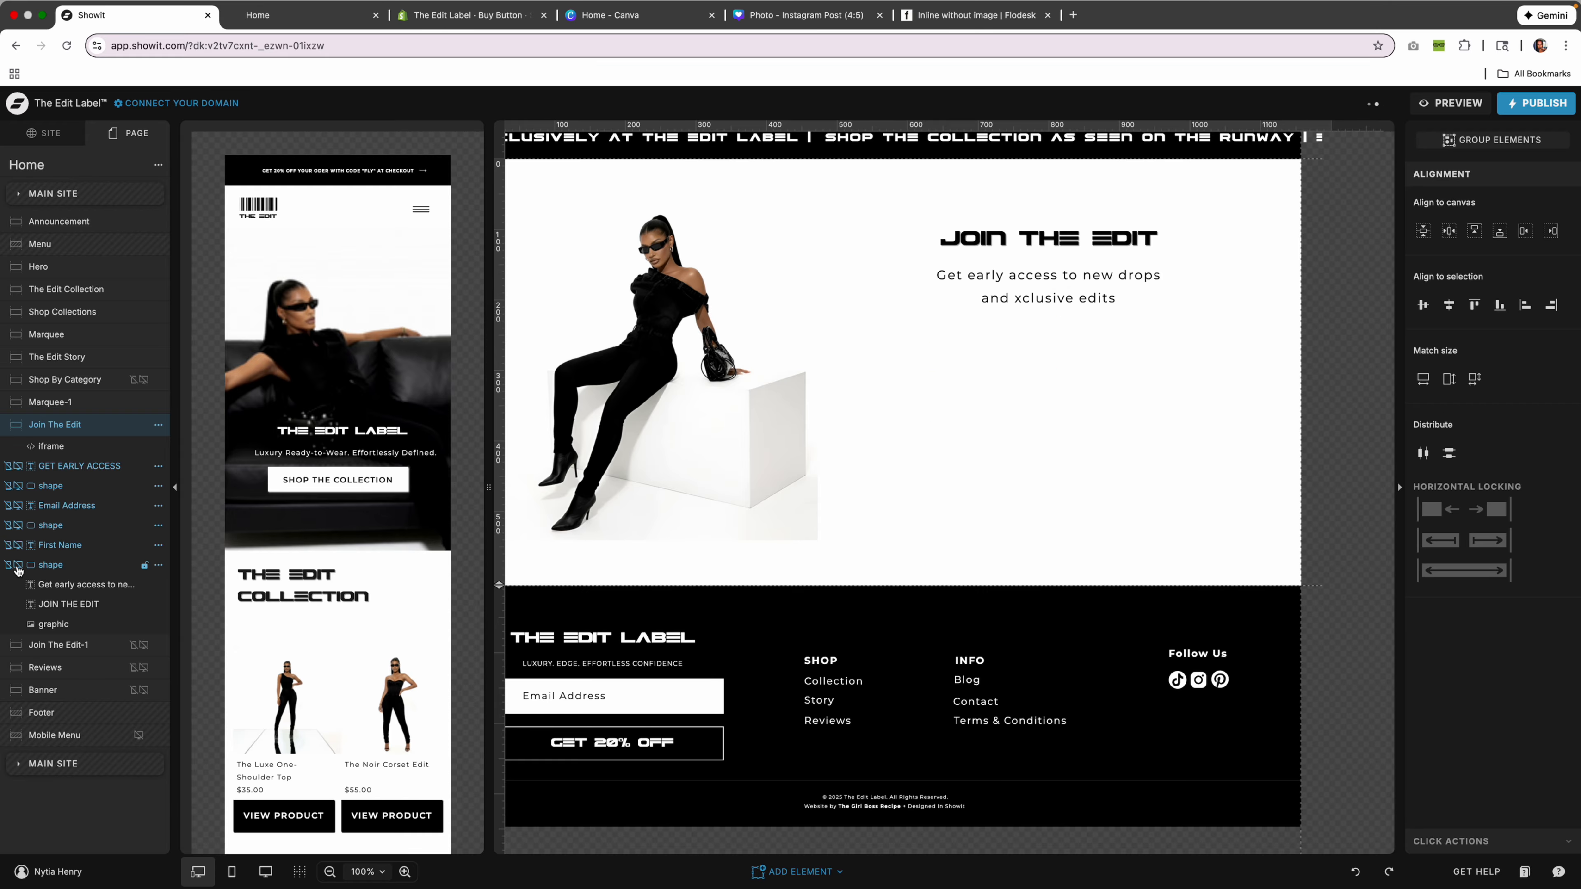
Move the embedded signup form up into the form area.
left_click(1106, 543)
left_click_drag(1105, 543, 1092, 393)
scroll(1090, 394, "down", 1)
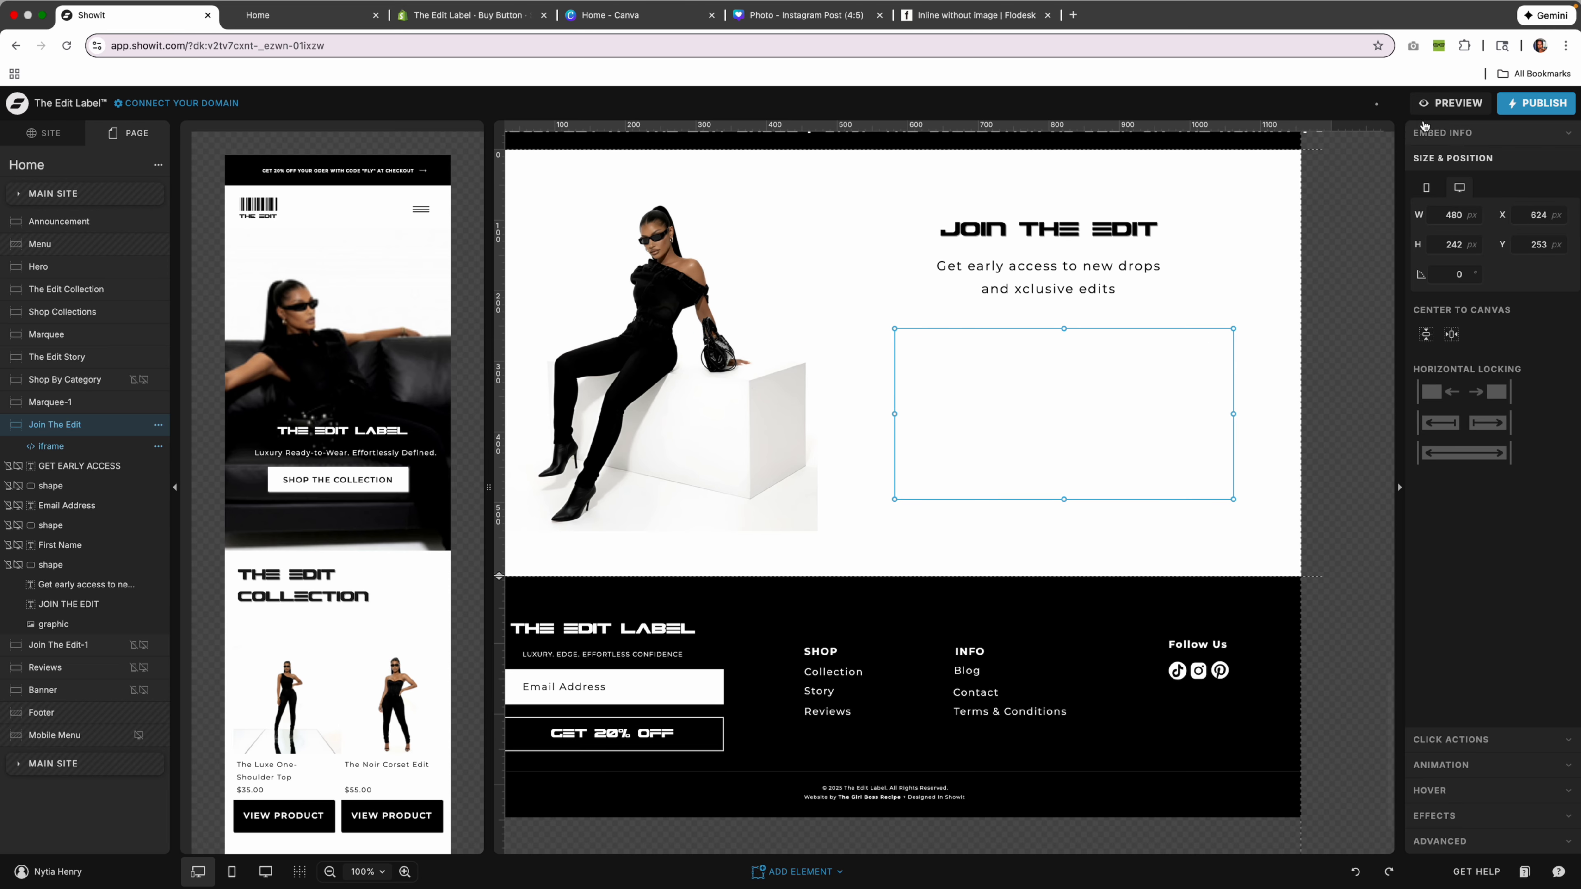
Preview the signup form on desktop, then move the embed higher in the section.
left_click(1452, 105)
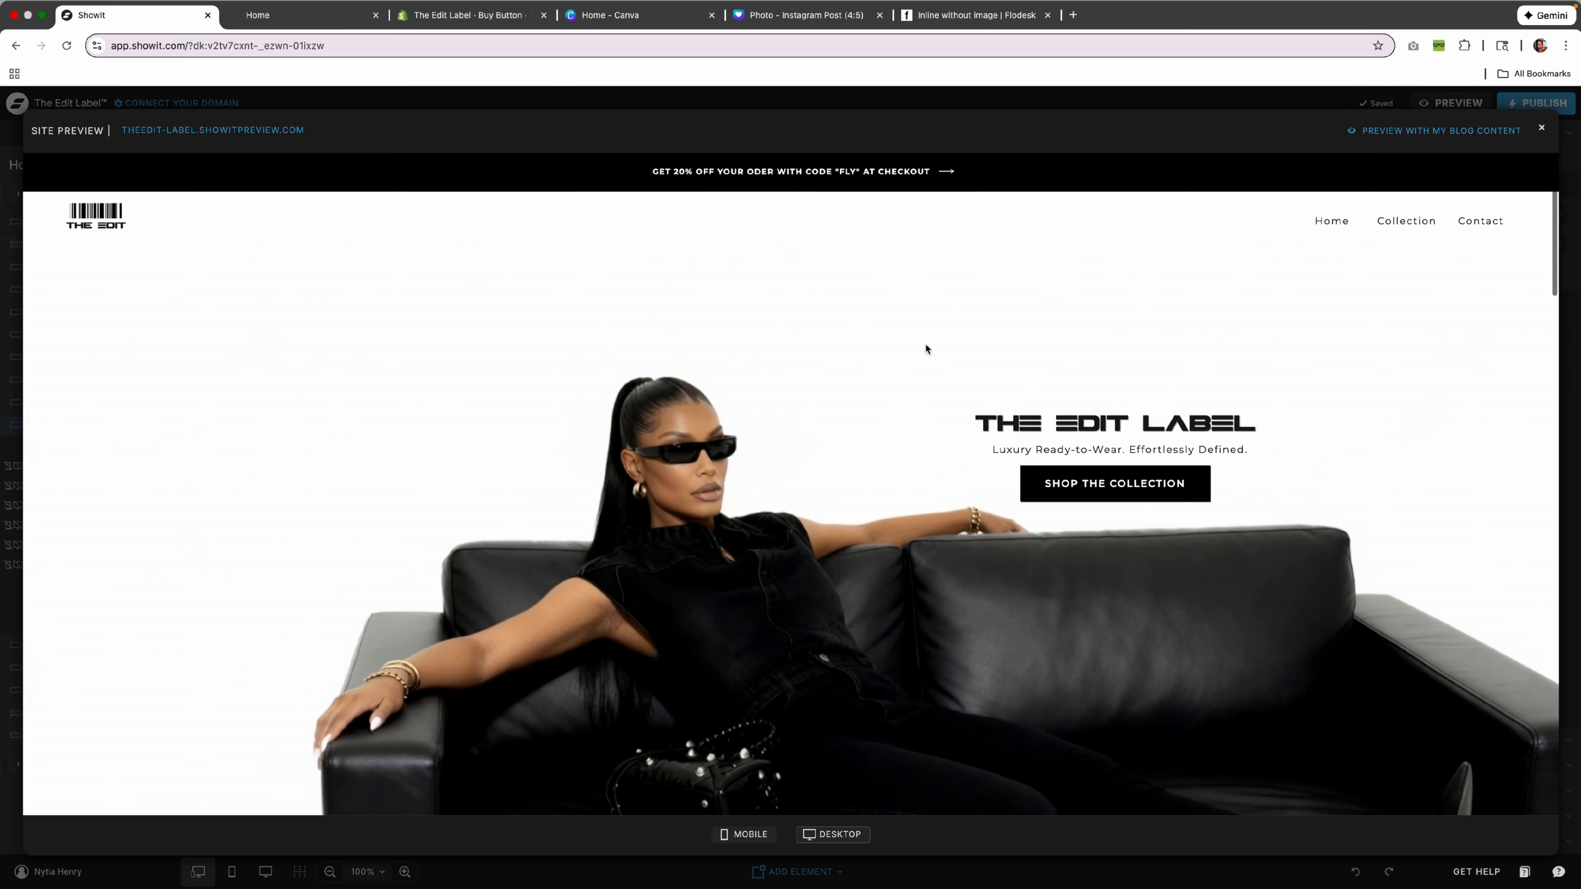
scroll(926, 345, "down", 5)
scroll(926, 348, "down", 15)
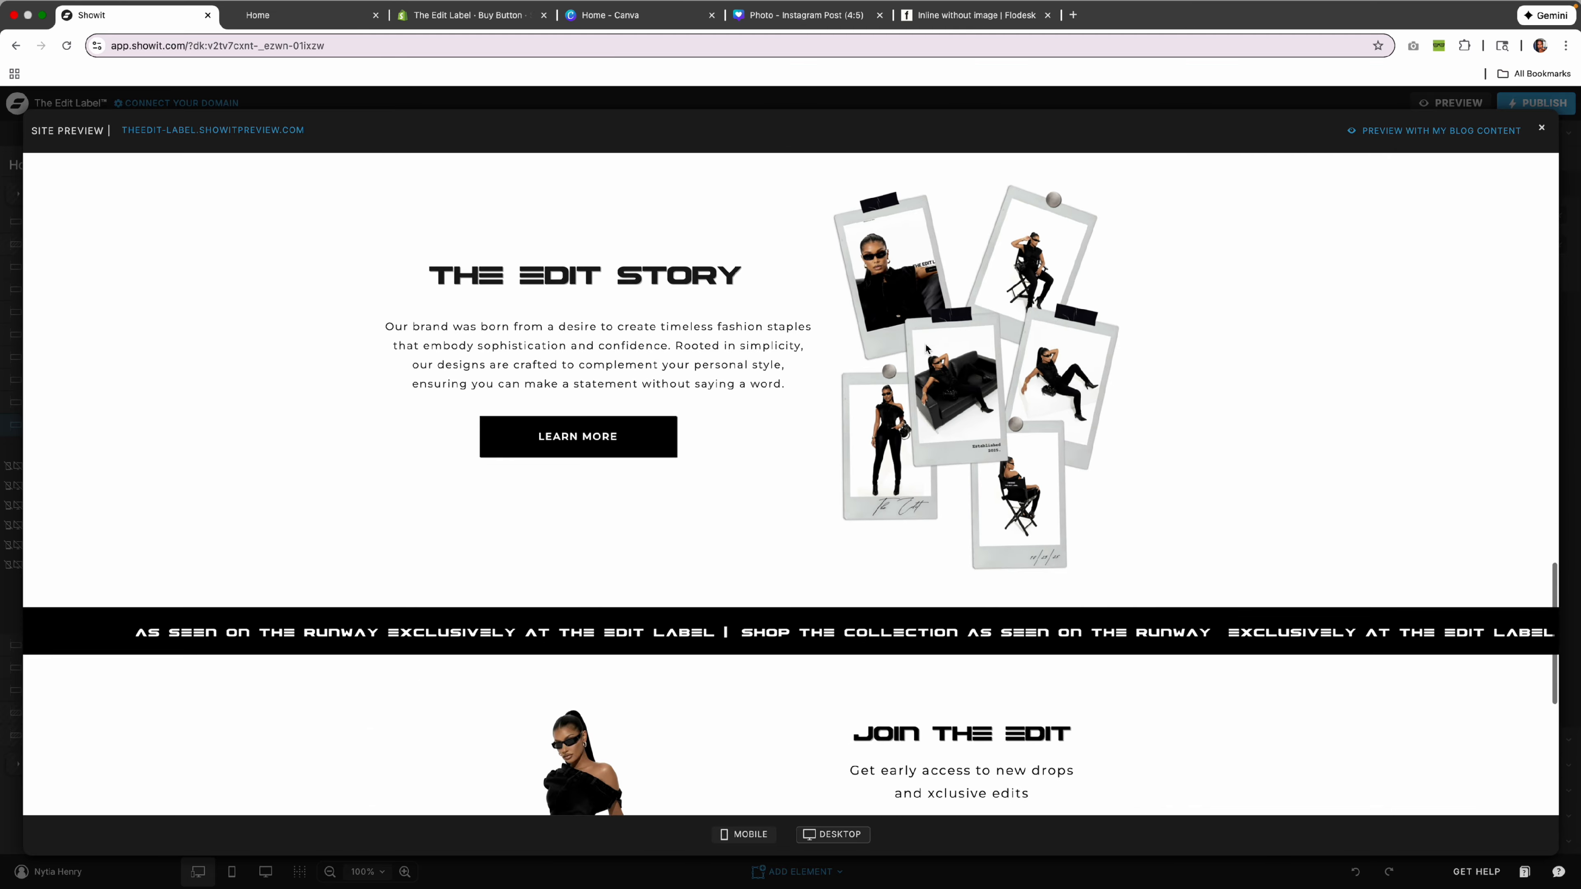
scroll(928, 348, "down", 3)
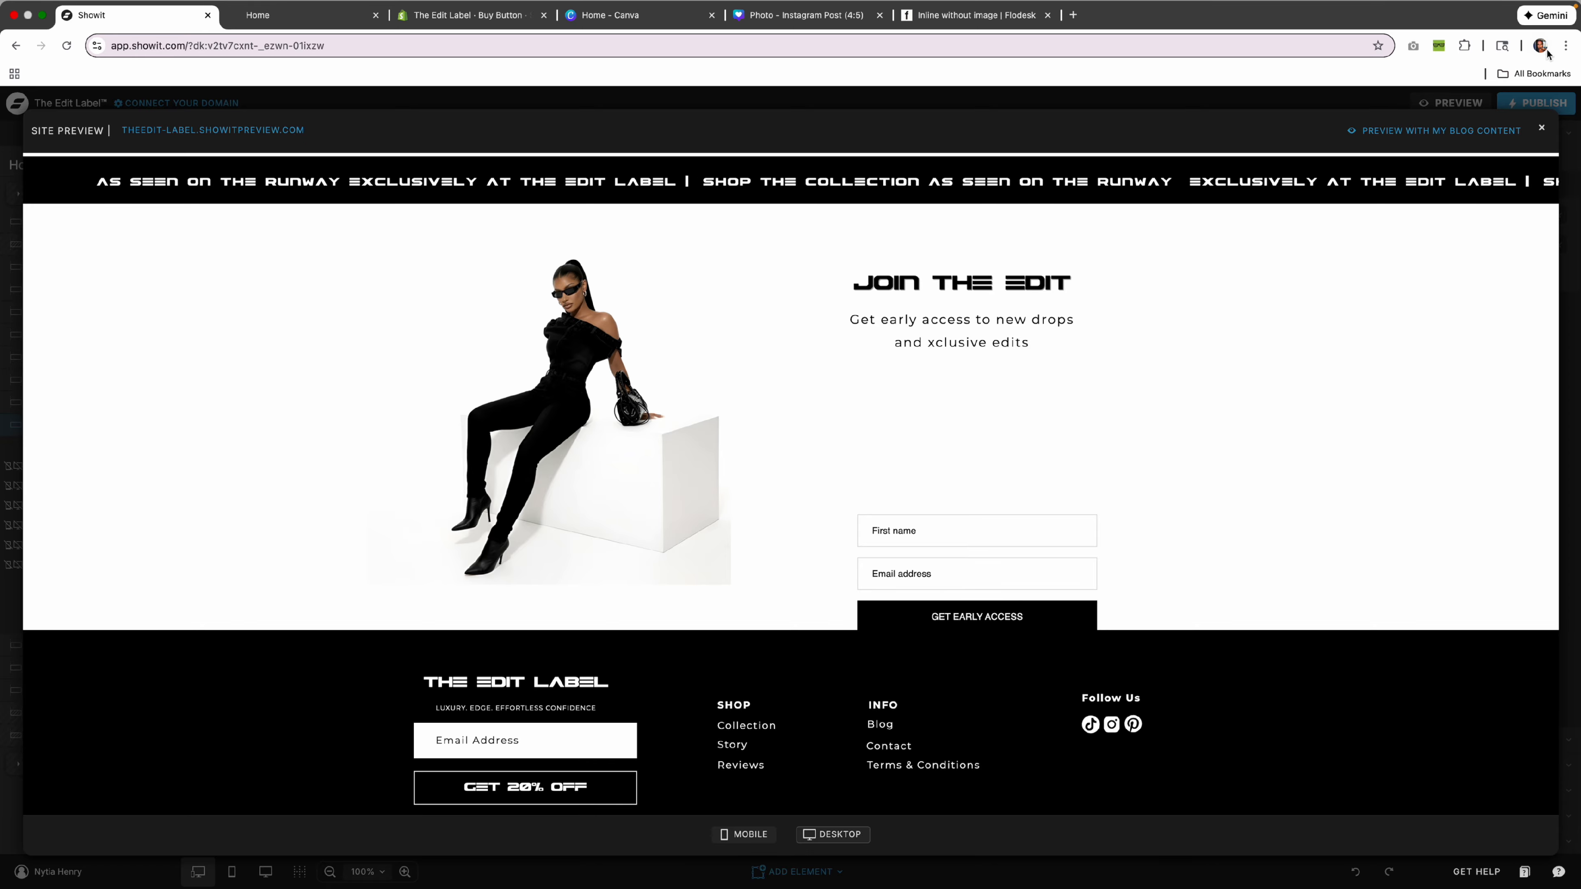
left_click(1544, 126)
left_click_drag(1065, 428, 1060, 348)
Re-preview, then raise the embed to sit just under the Join The Edit tagline (Y≈37).
left_click(1463, 105)
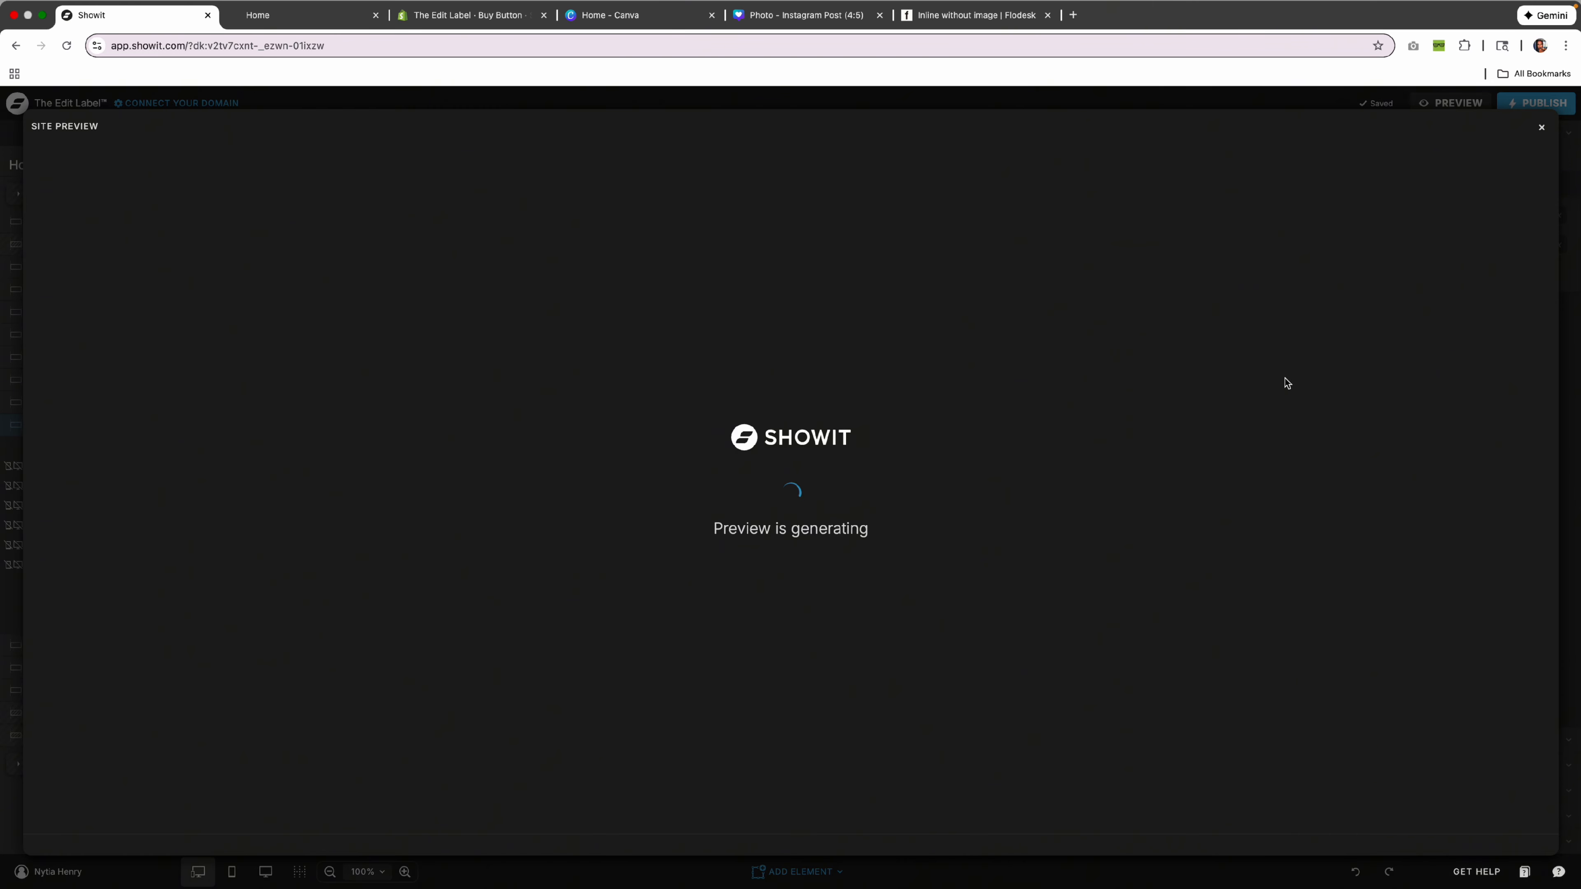
scroll(810, 440, "down", 15)
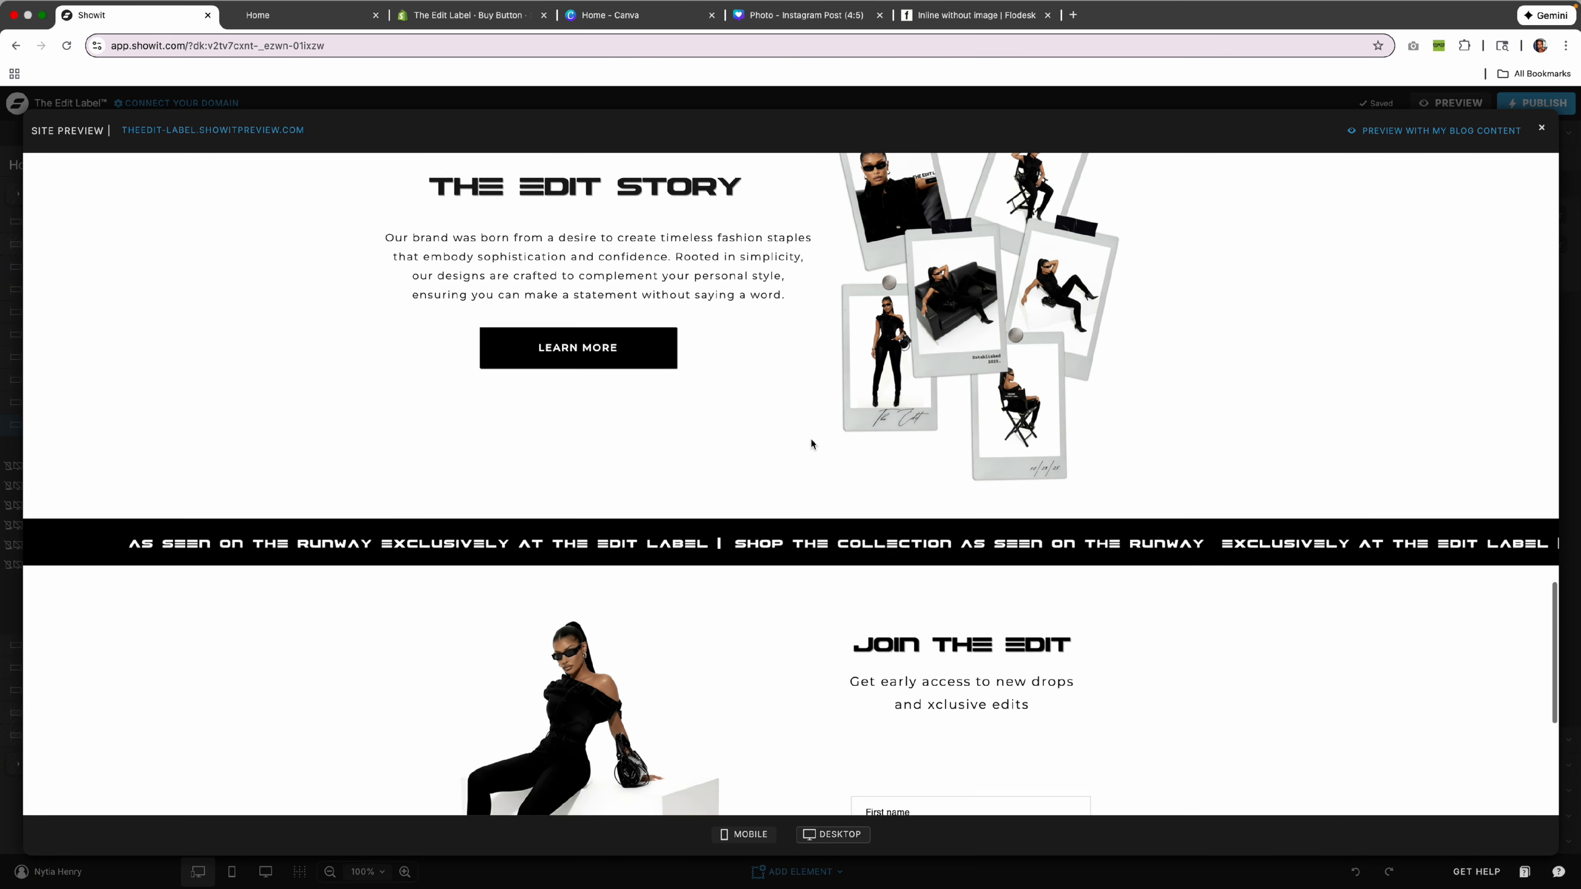
scroll(810, 439, "up", 2)
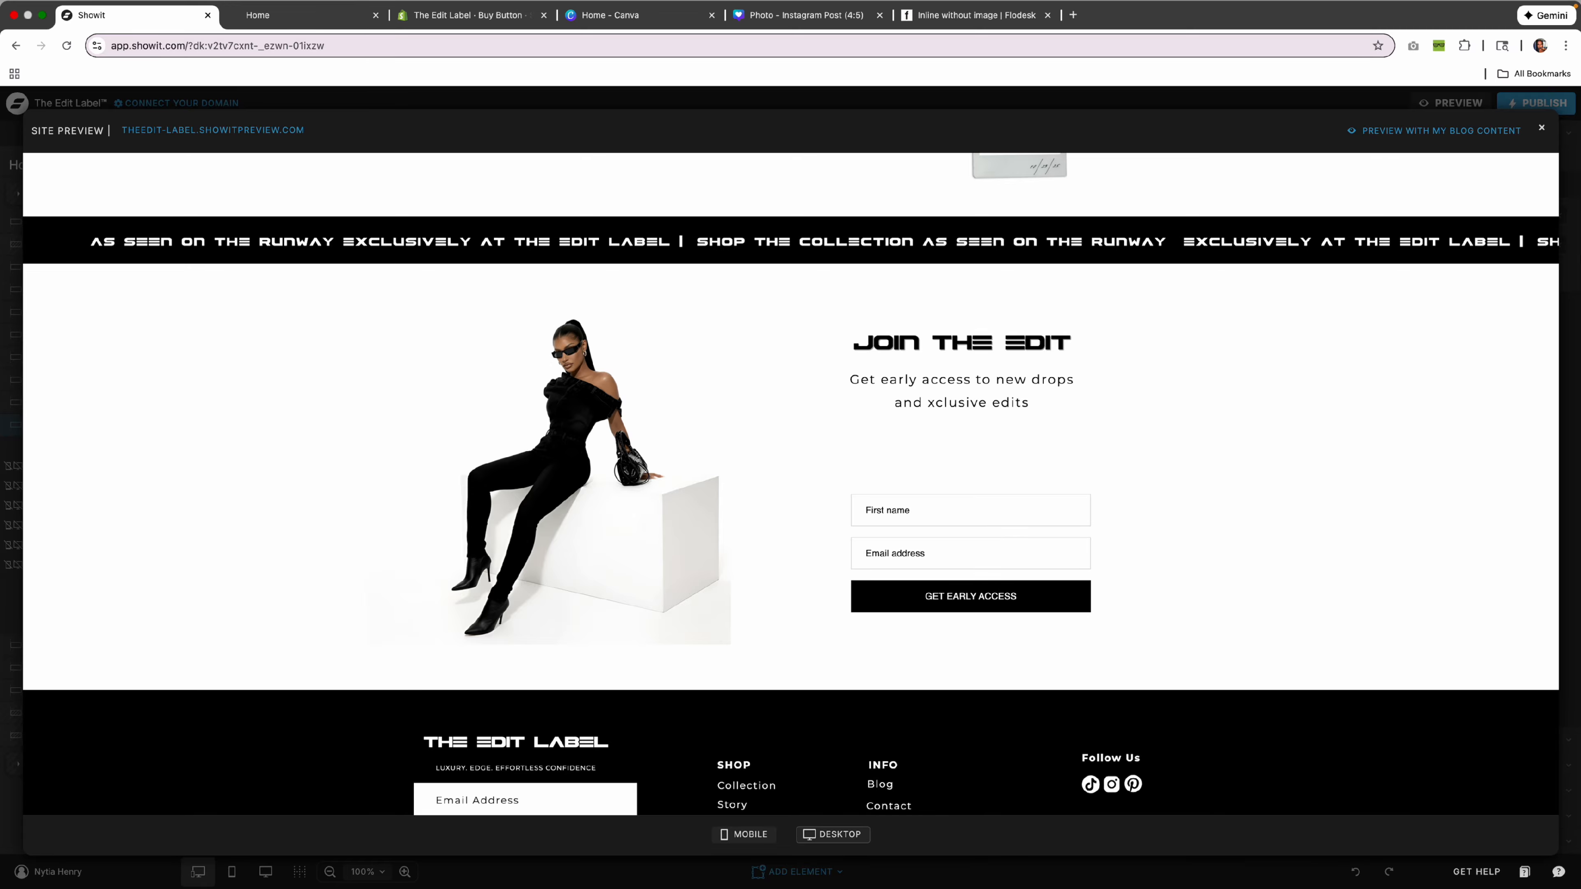
left_click(1541, 128)
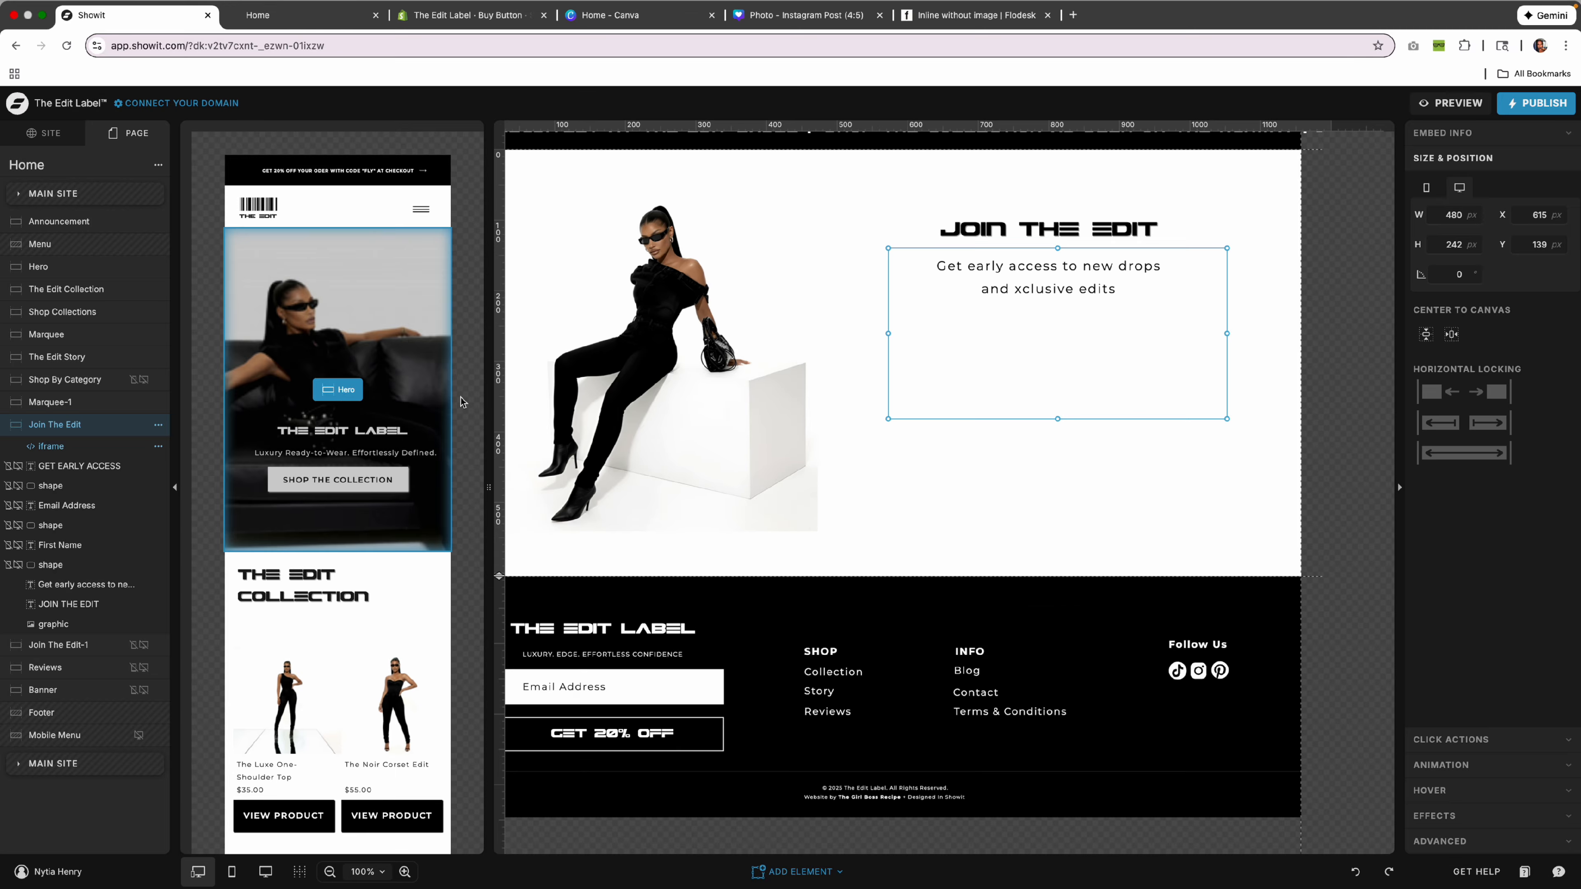
left_click_drag(1109, 360, 1106, 290)
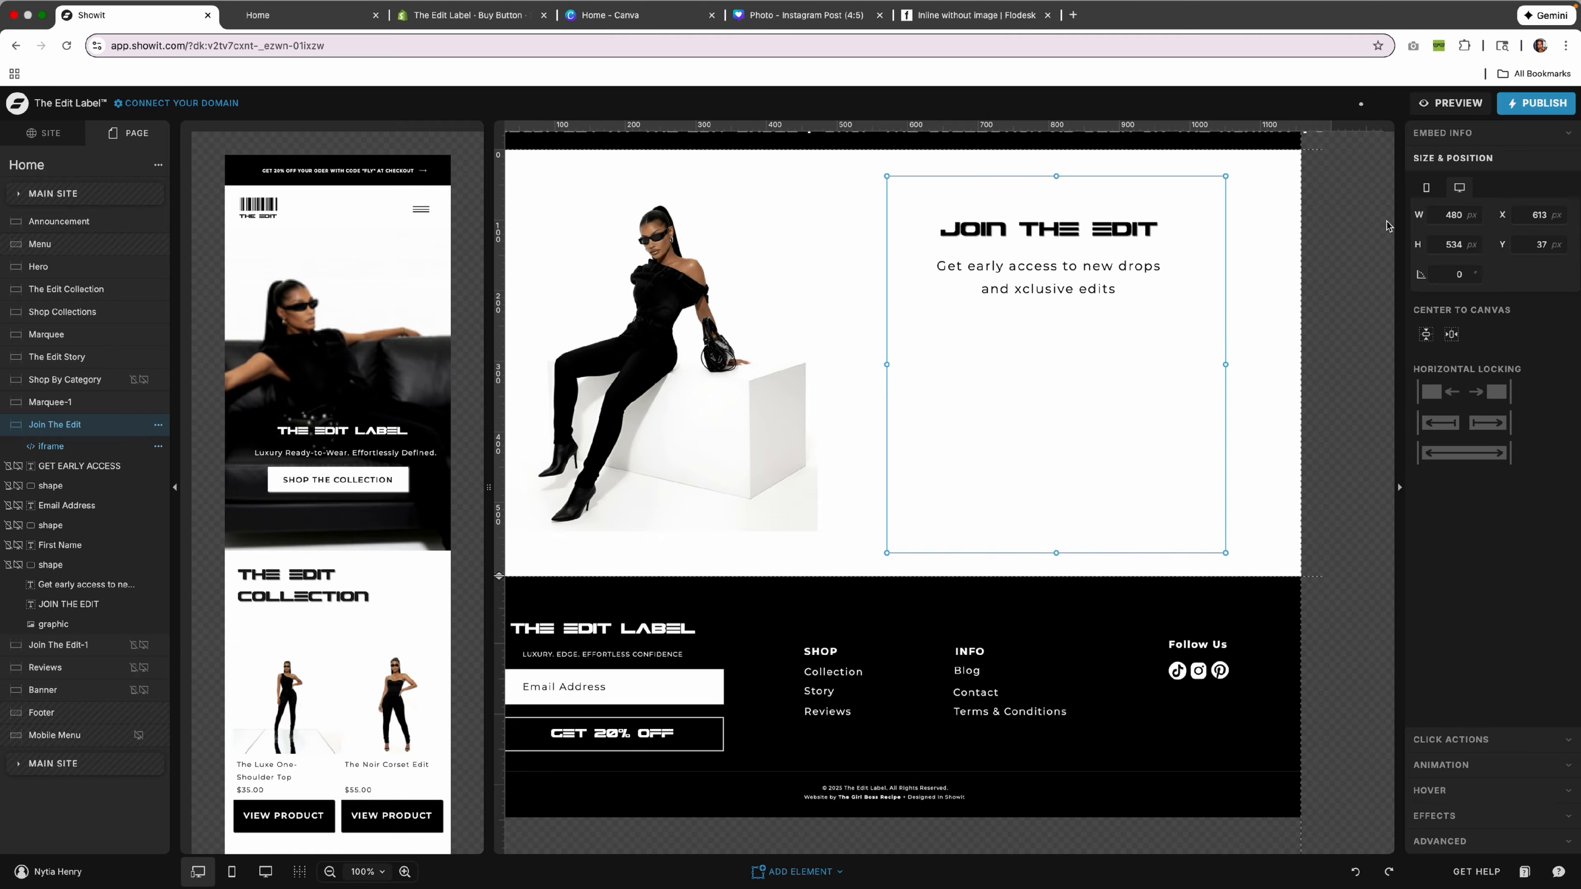
Confirm the desktop placement in preview, then select the embed in the mobile layout.
left_click(1477, 107)
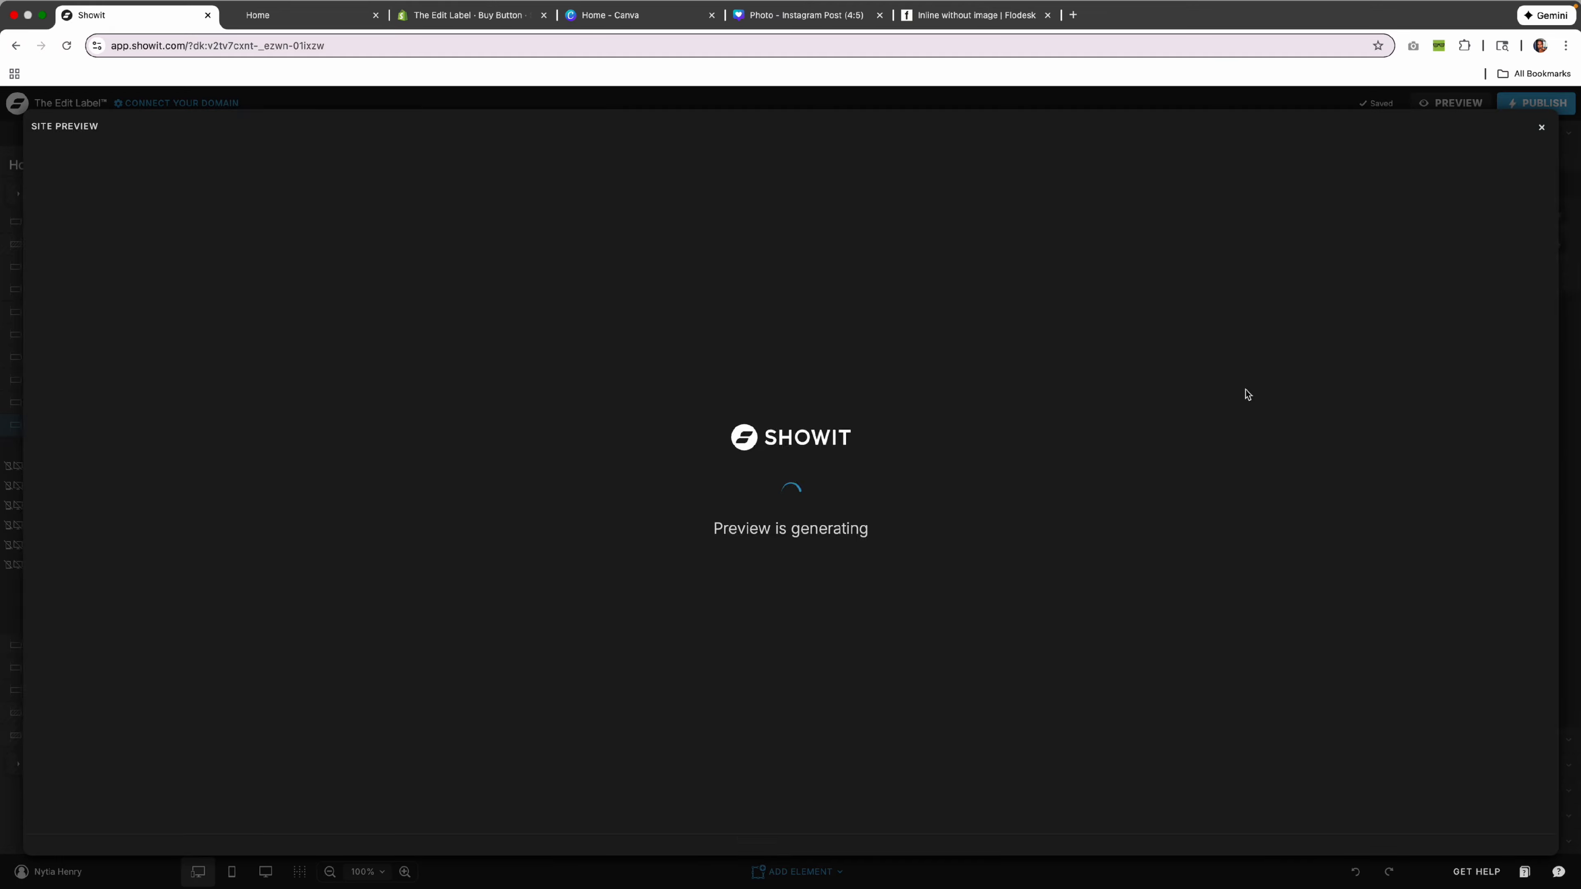
scroll(896, 411, "down", 20)
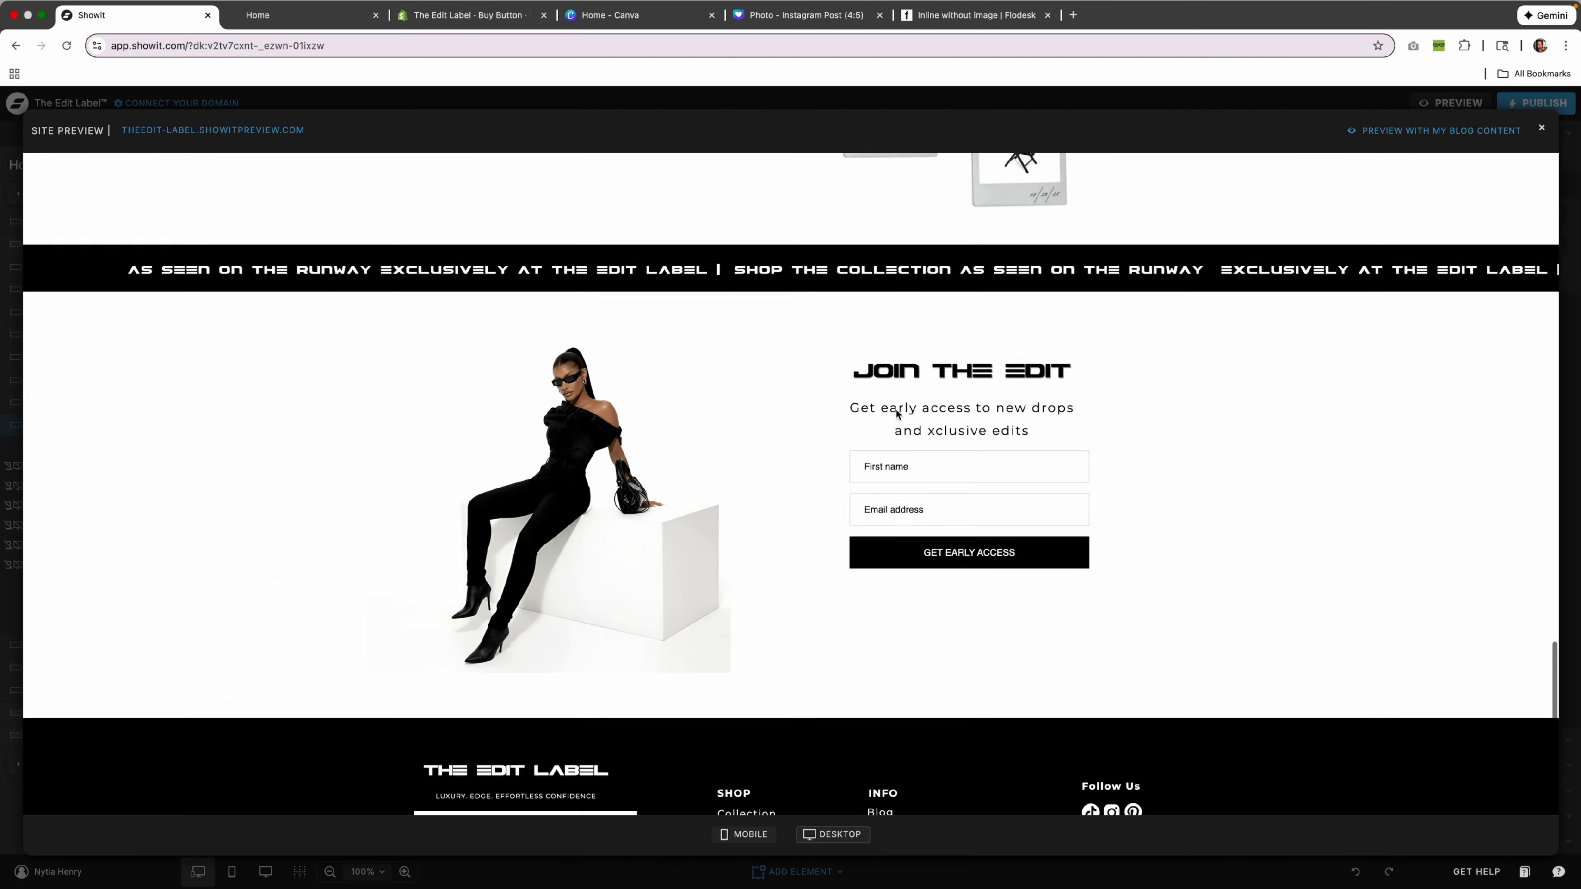
left_click(1544, 130)
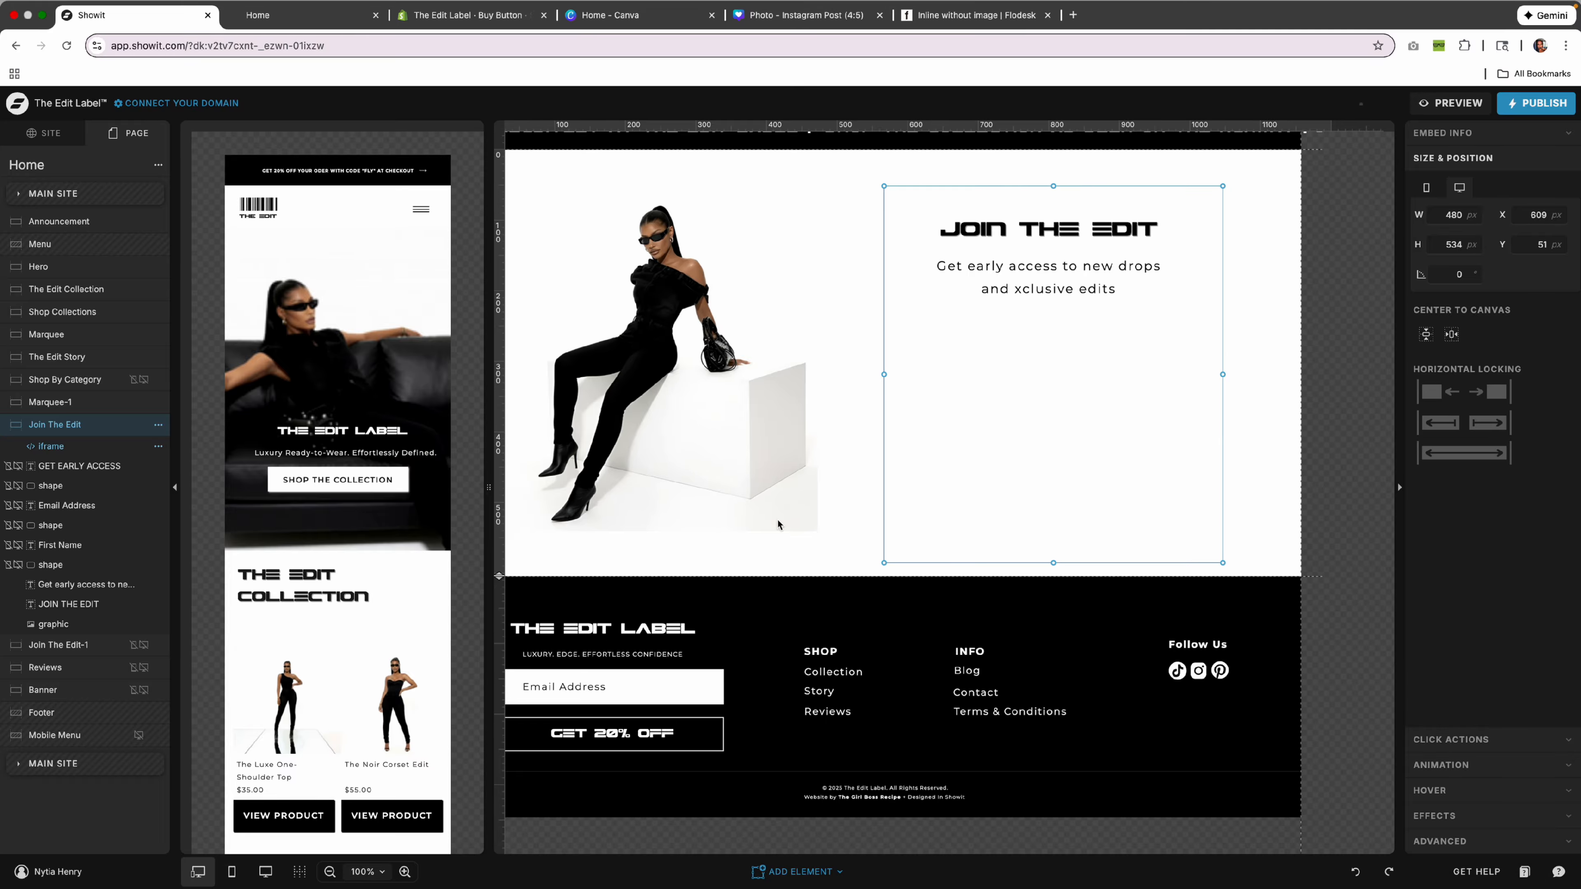
scroll(362, 556, "down", 20)
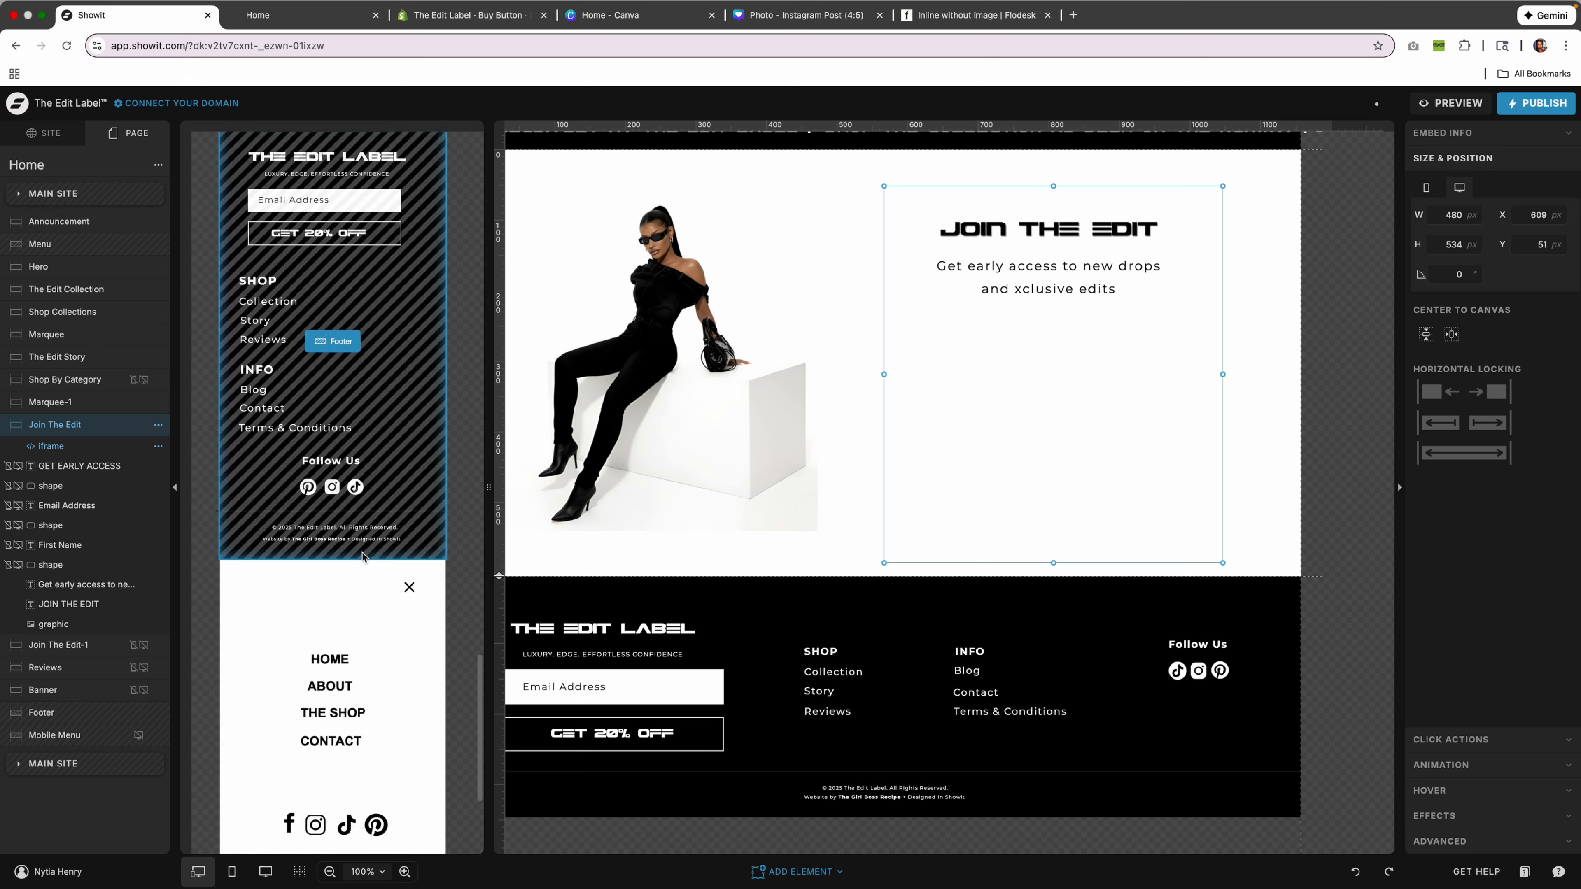
scroll(361, 552, "up", 15)
scroll(361, 552, "down", 5)
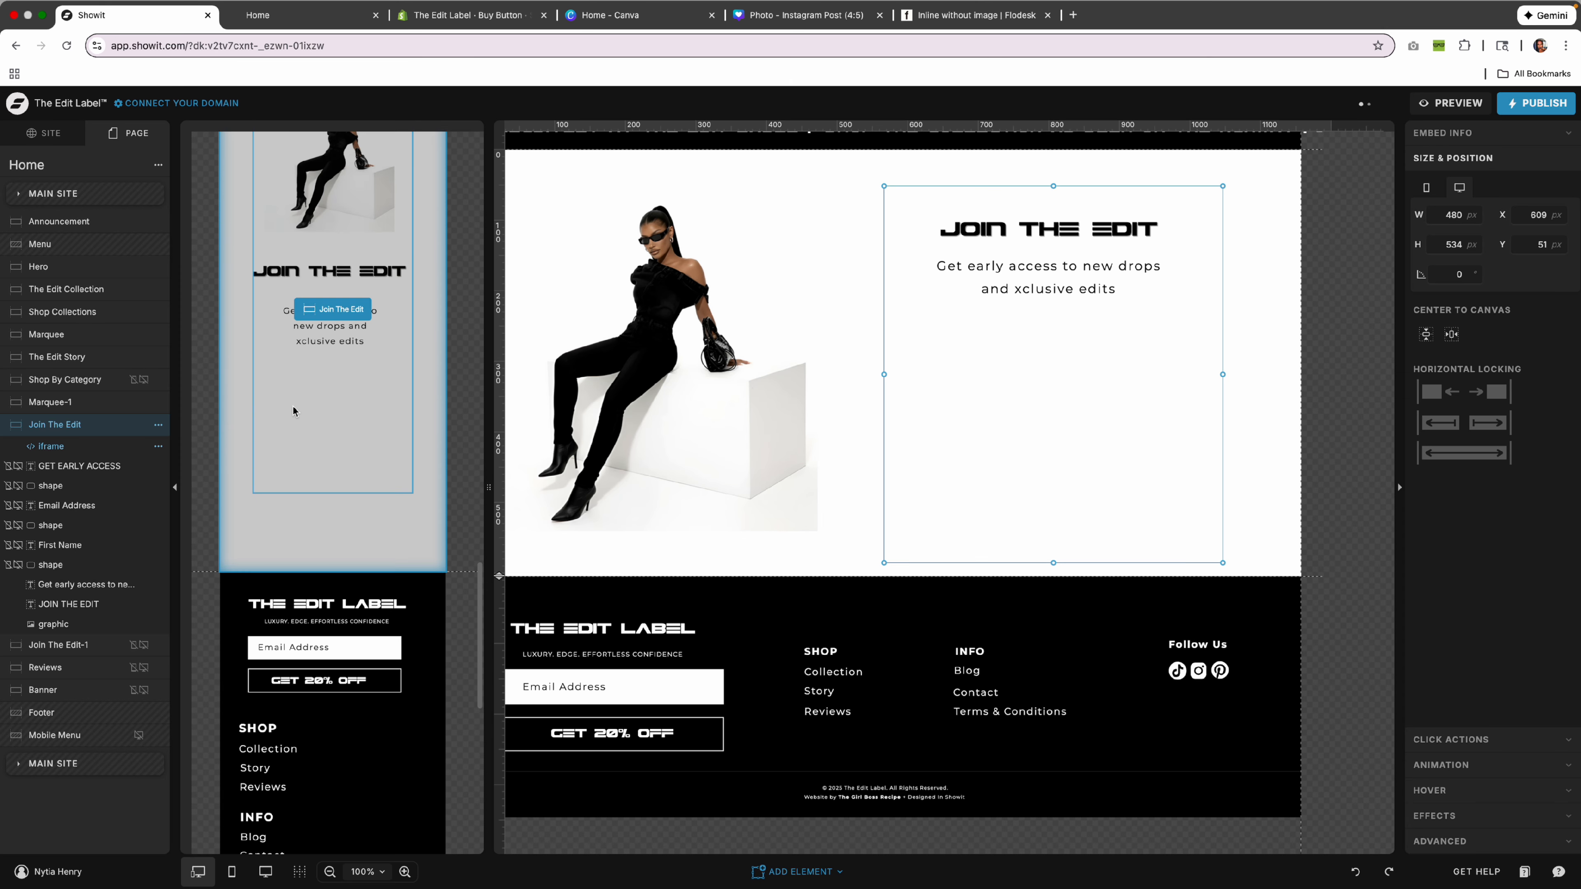
left_click(293, 407)
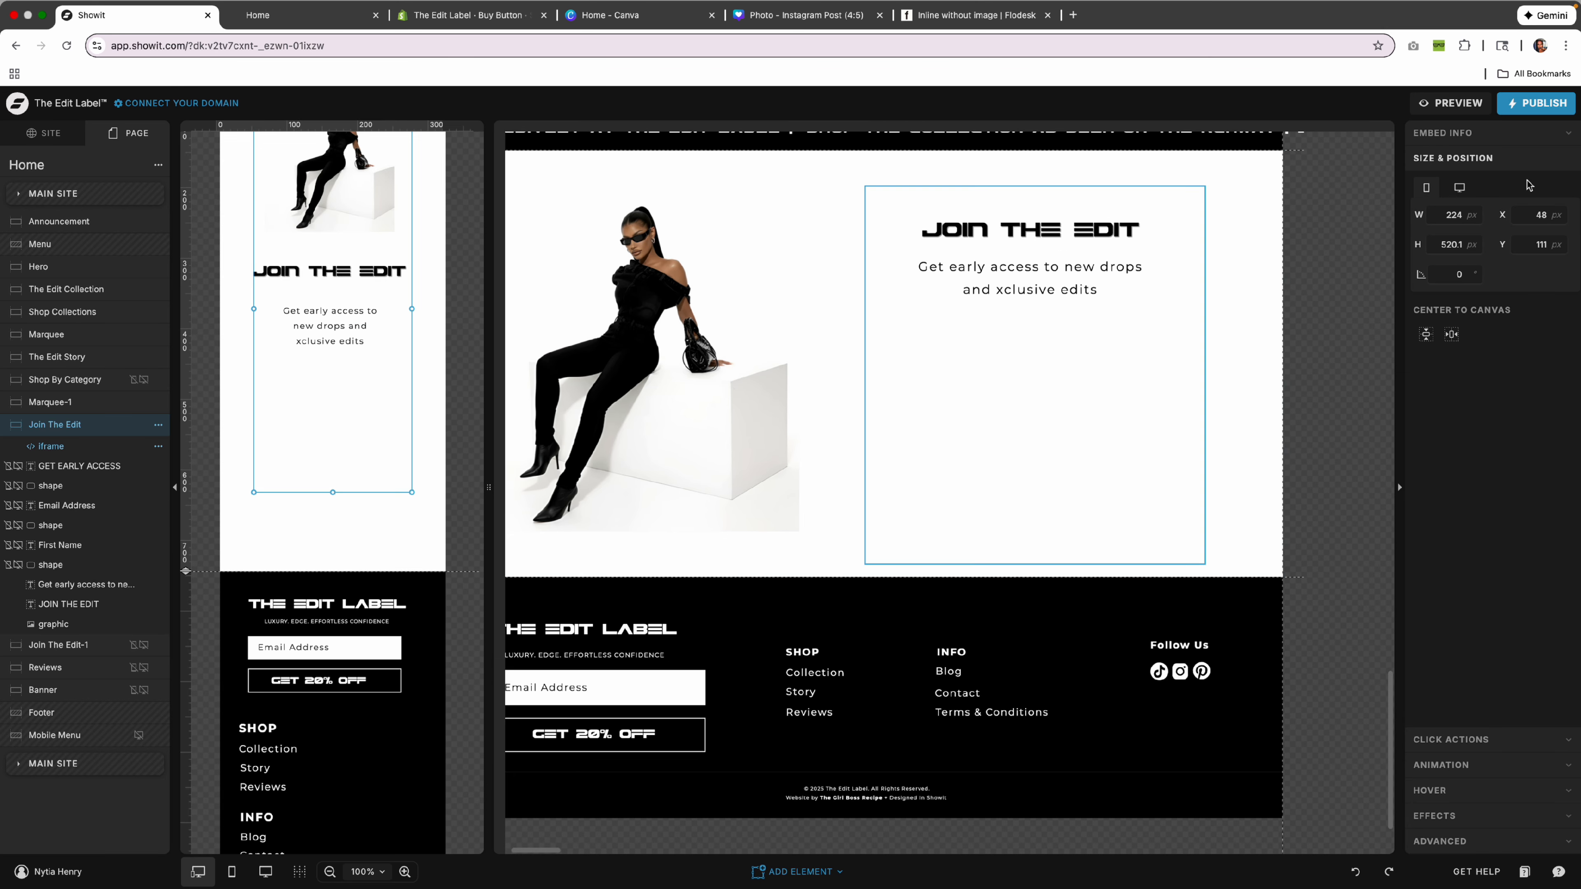
Preview the mobile layout, then move the signup embed lower in the mobile canvas.
left_click(1452, 106)
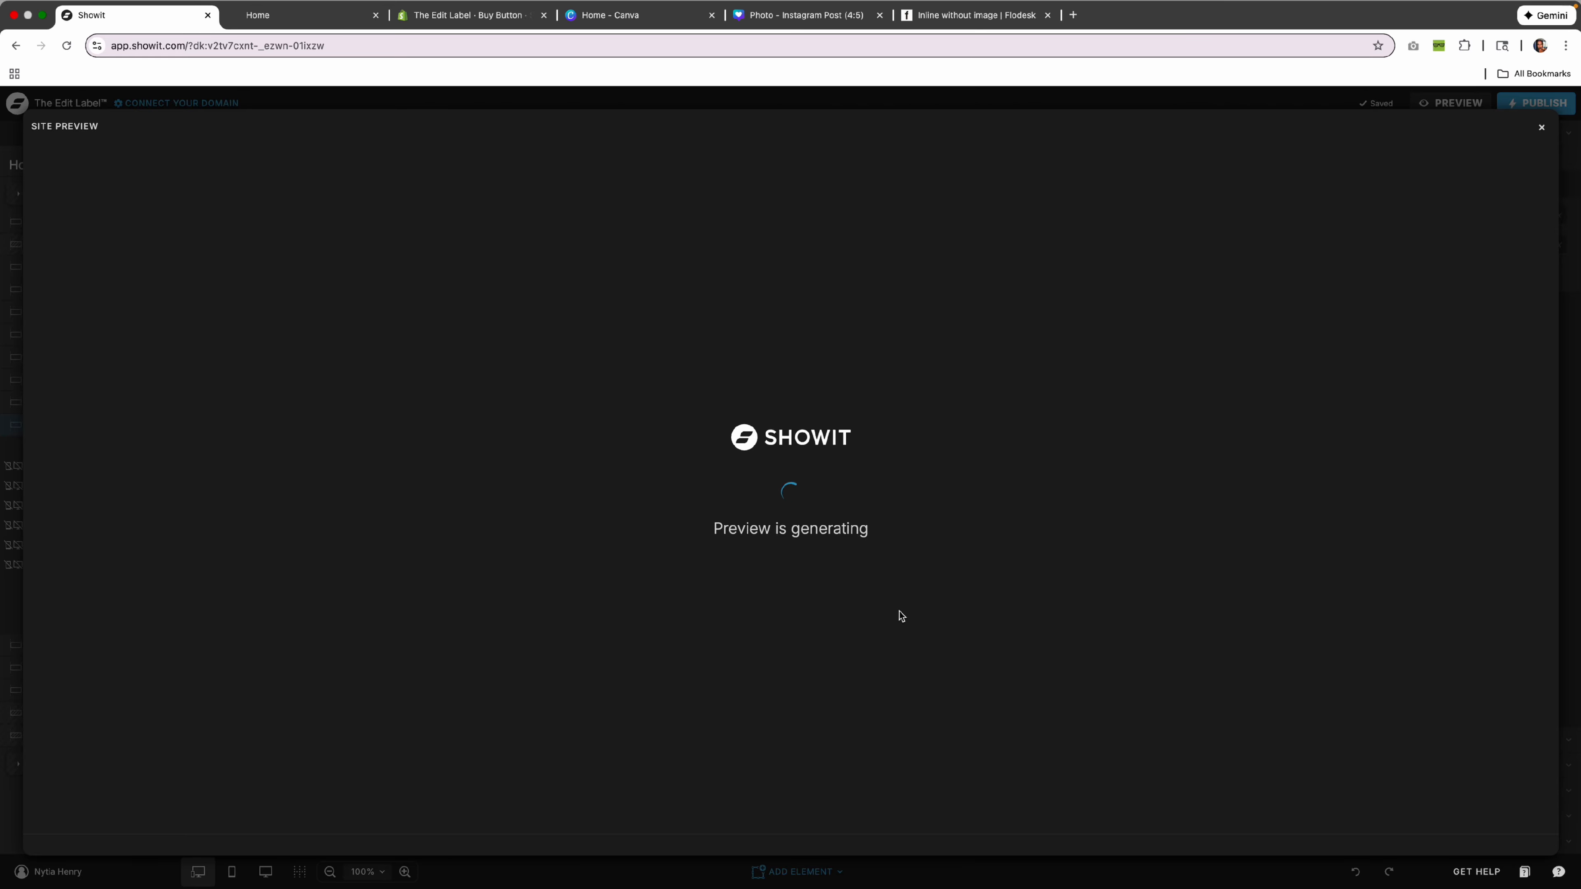
scroll(896, 610, "down", 10)
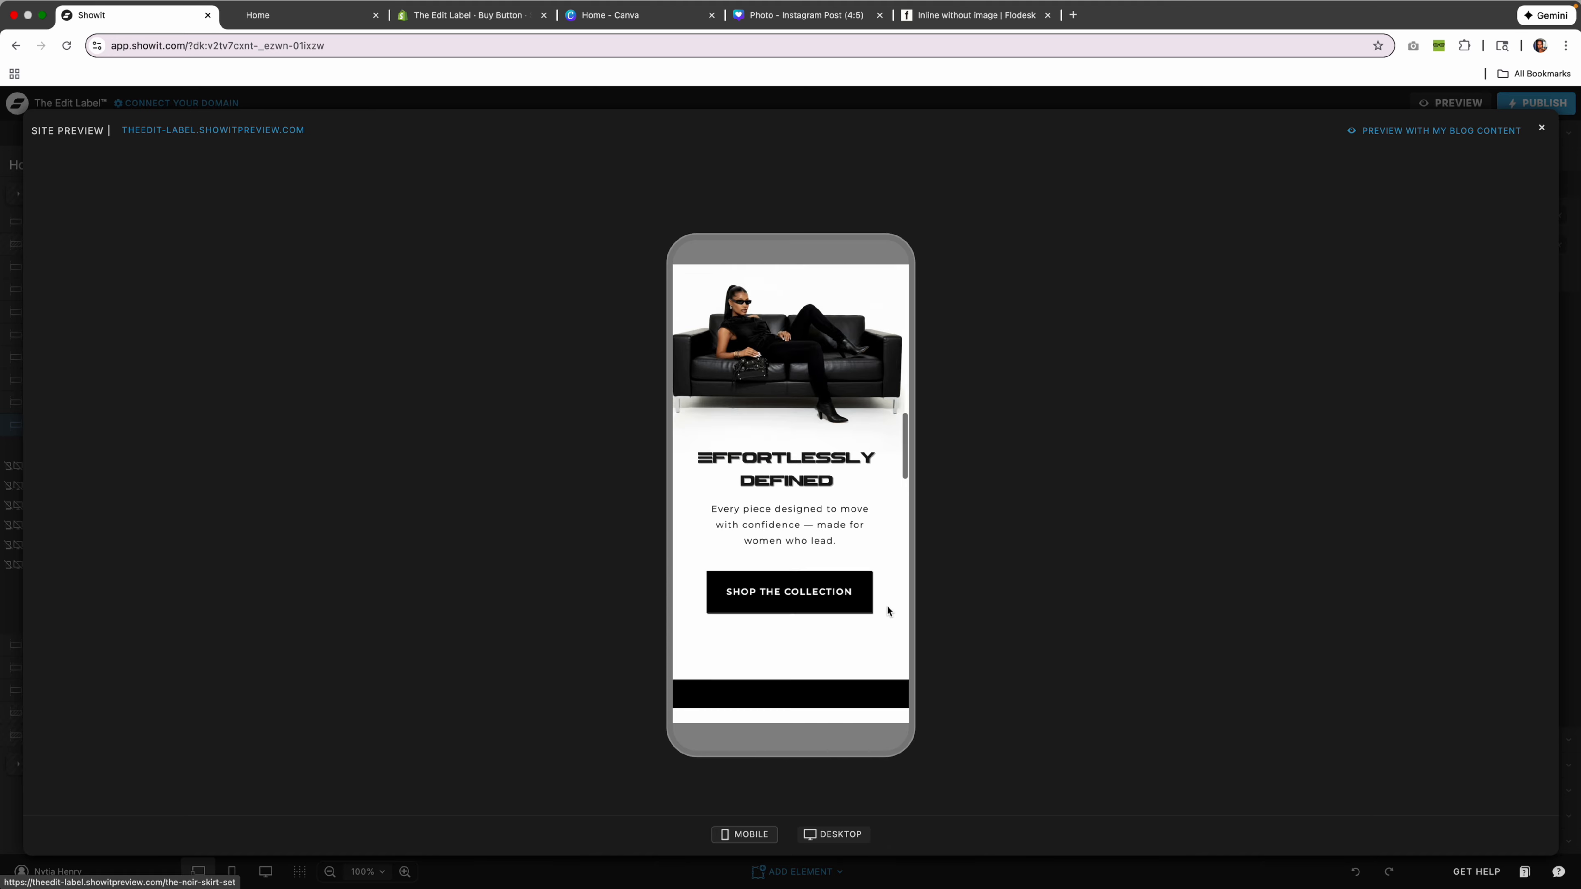
scroll(888, 610, "down", 15)
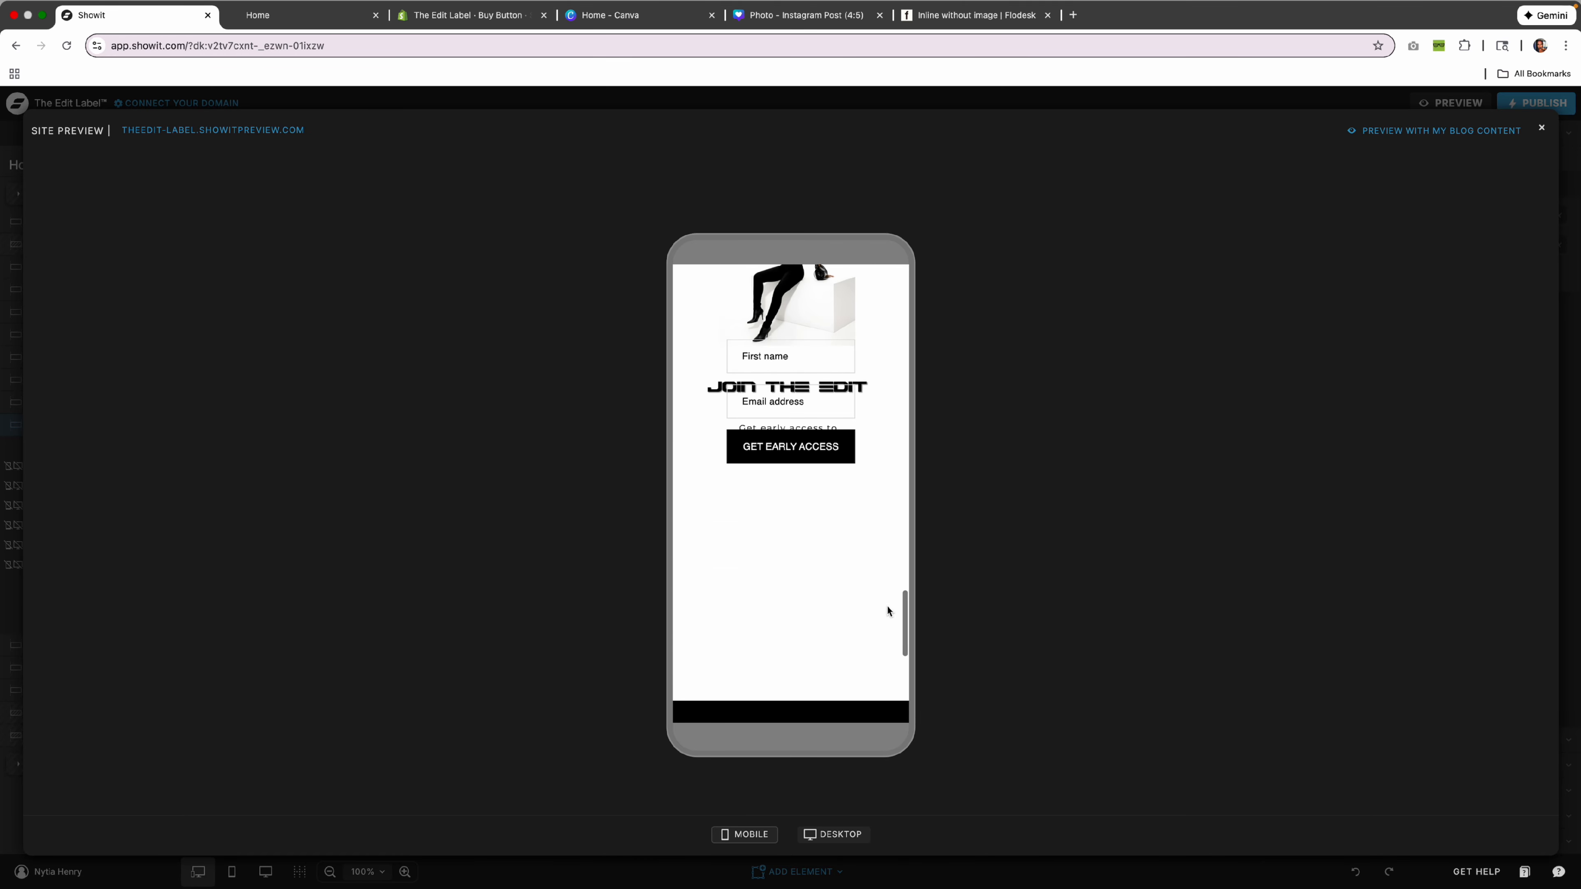
left_click(1540, 130)
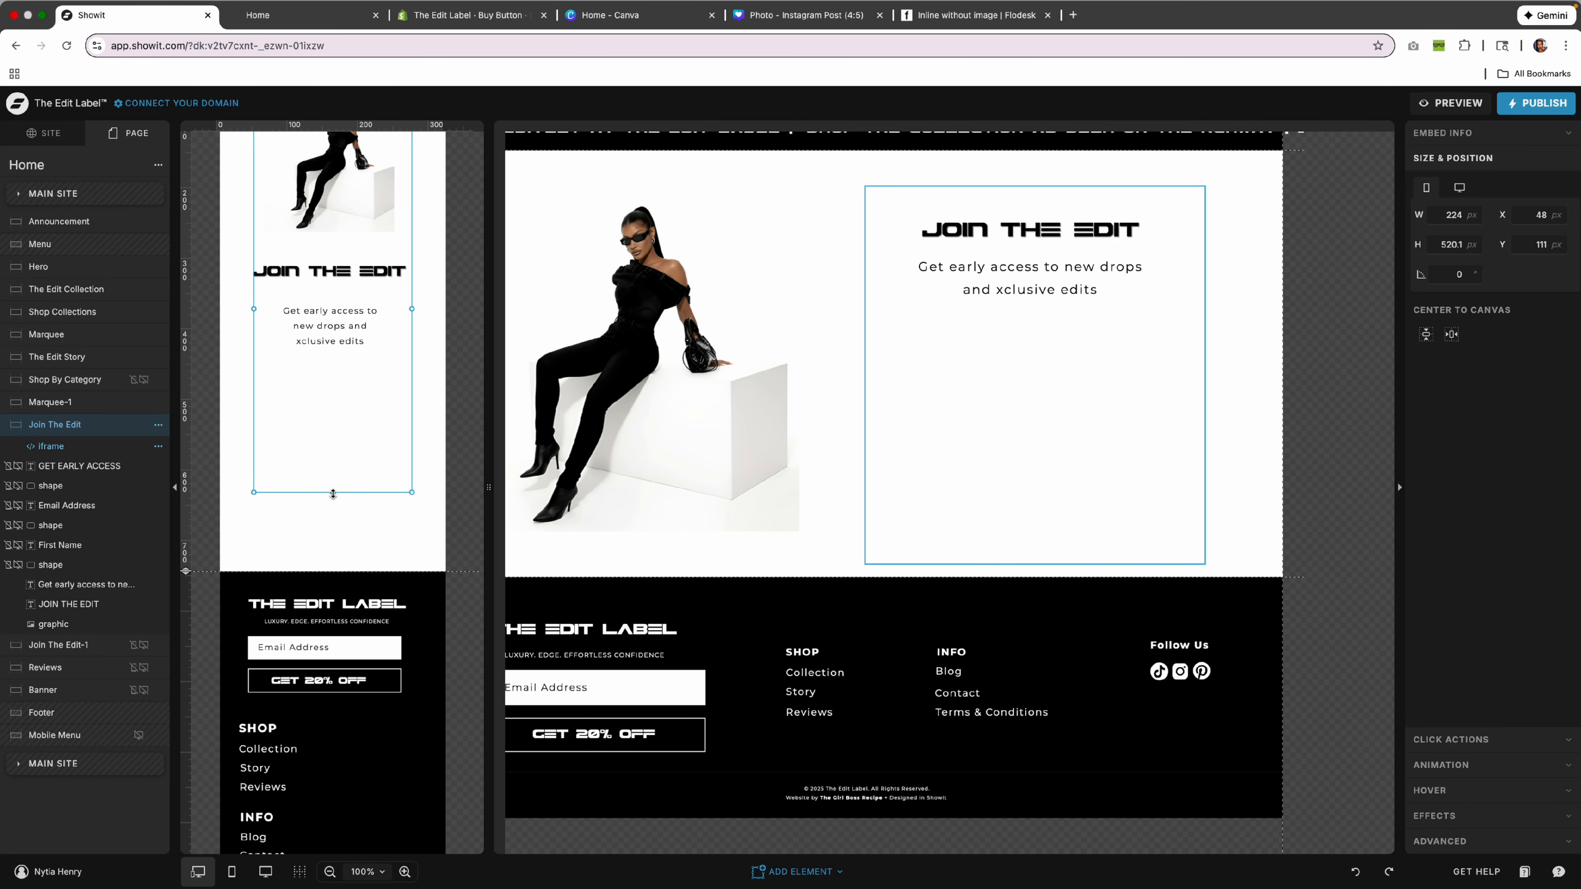
left_click_drag(366, 454, 371, 510)
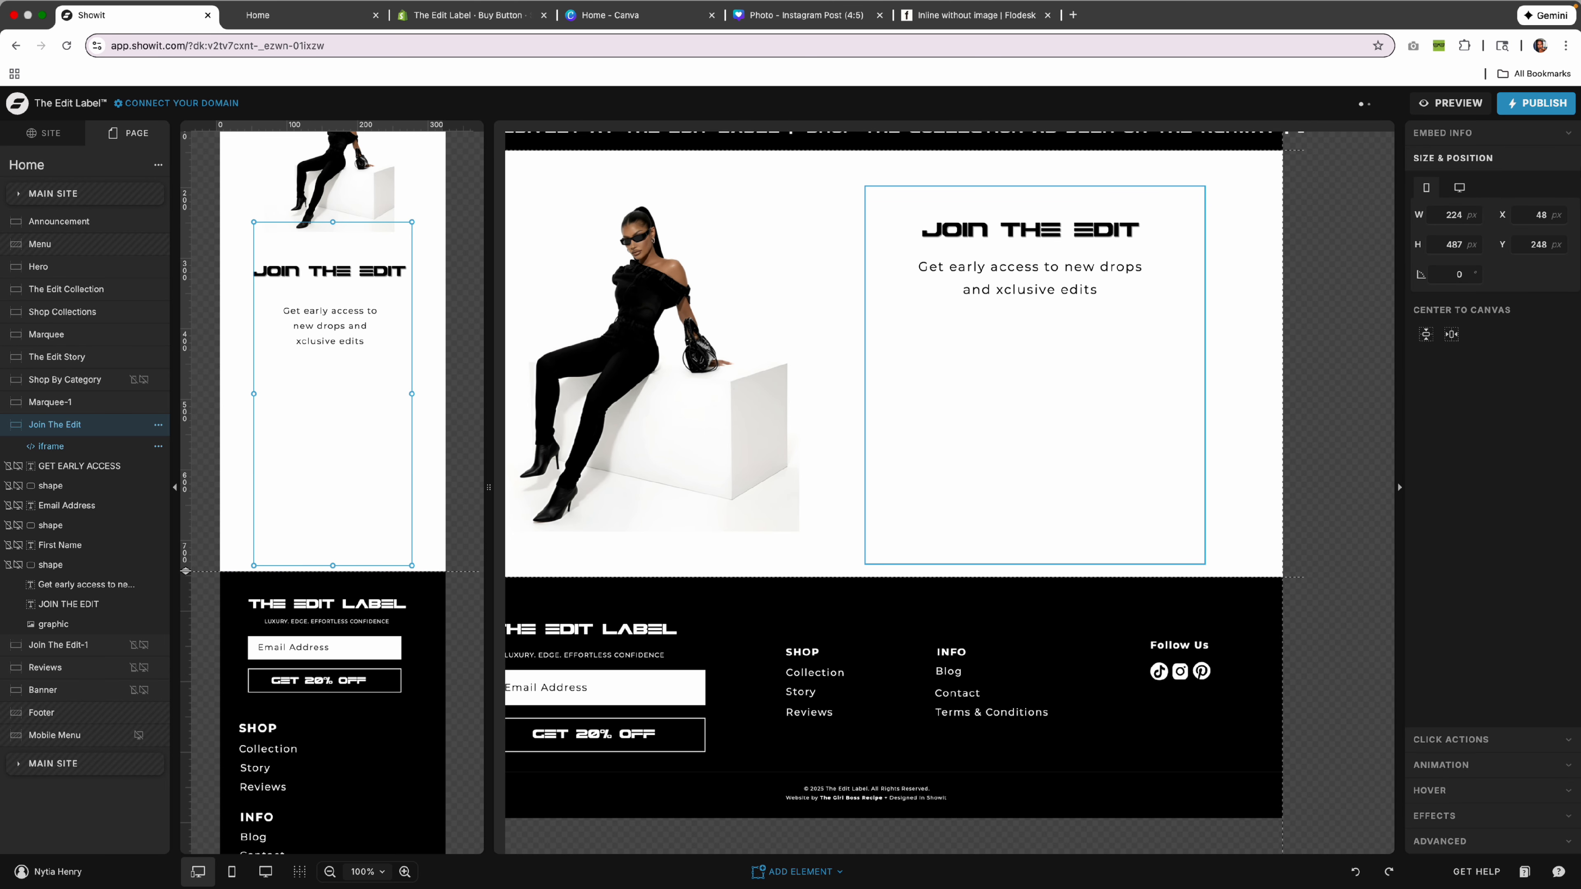
Re-preview and place the mobile embed below the intro text.
left_click(1439, 110)
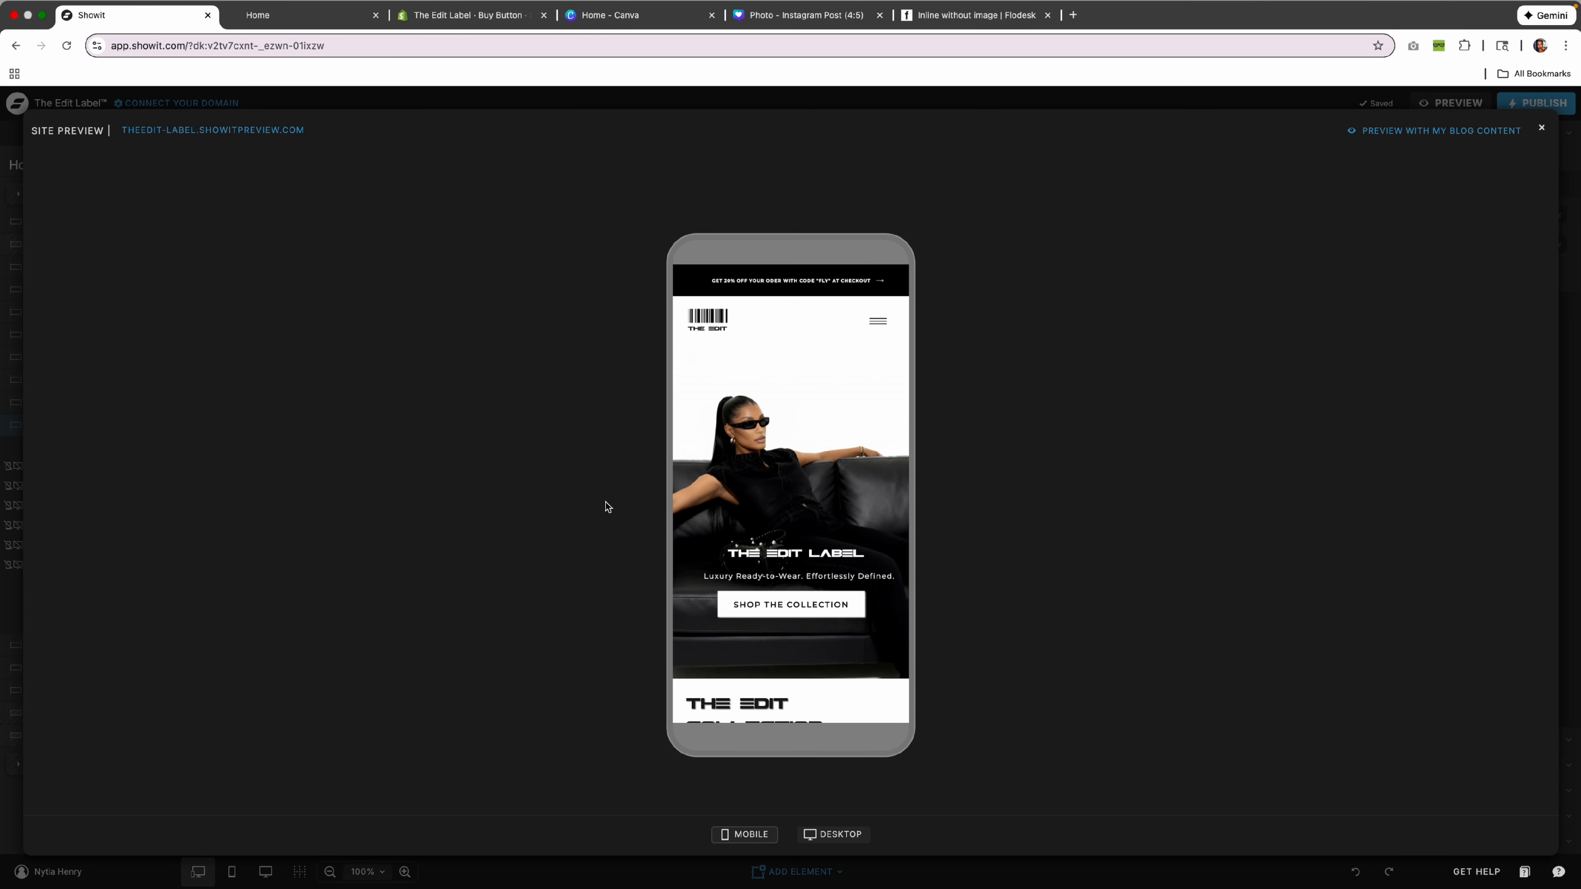
scroll(775, 550, "down", 15)
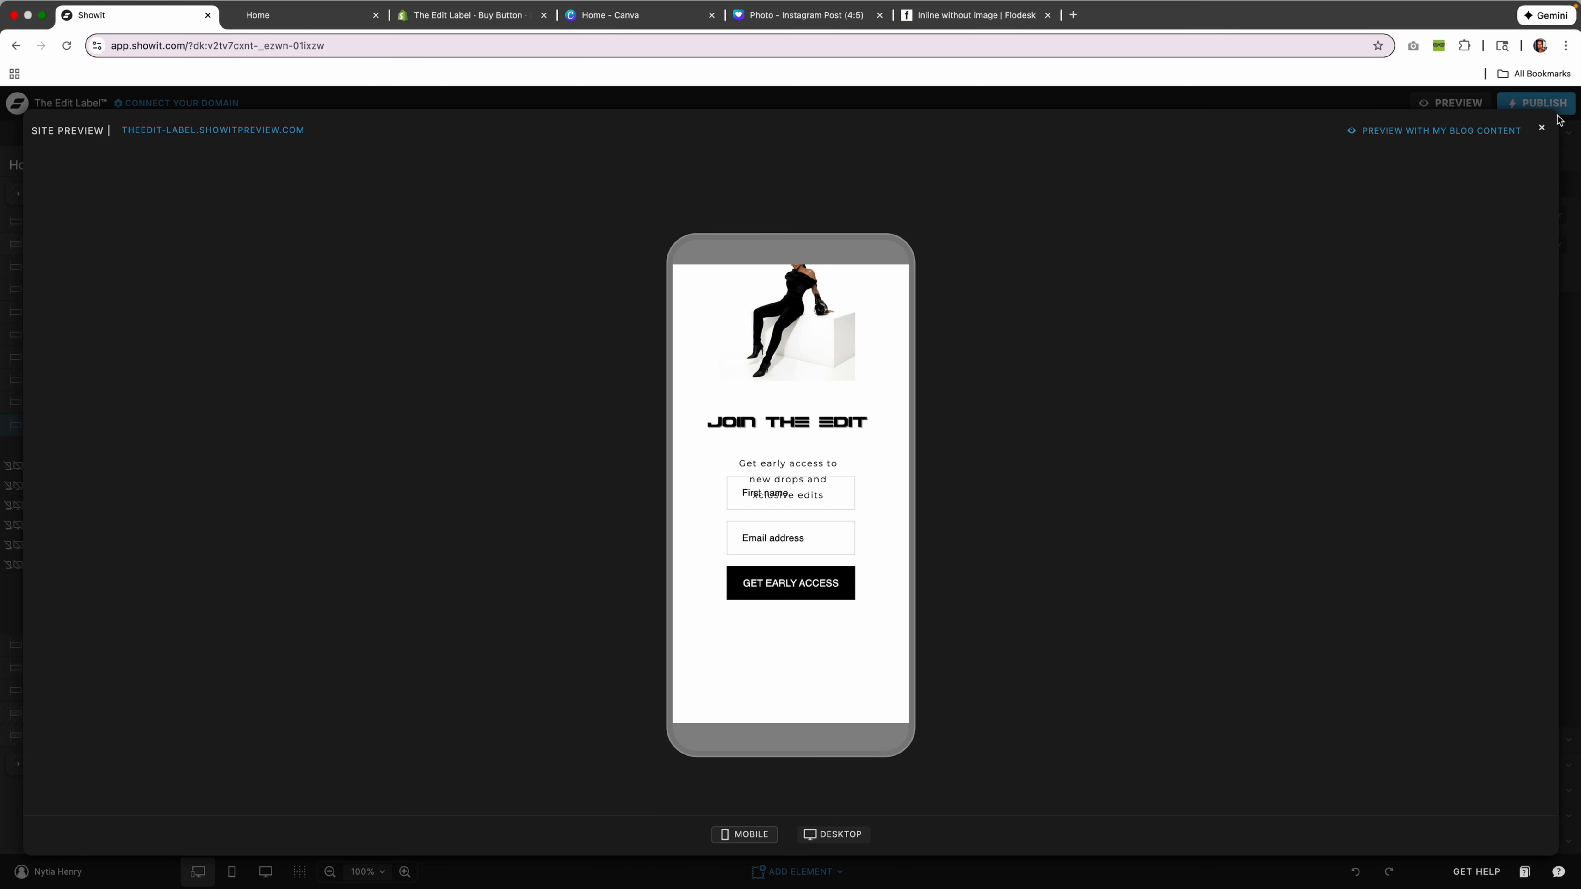
left_click(1541, 129)
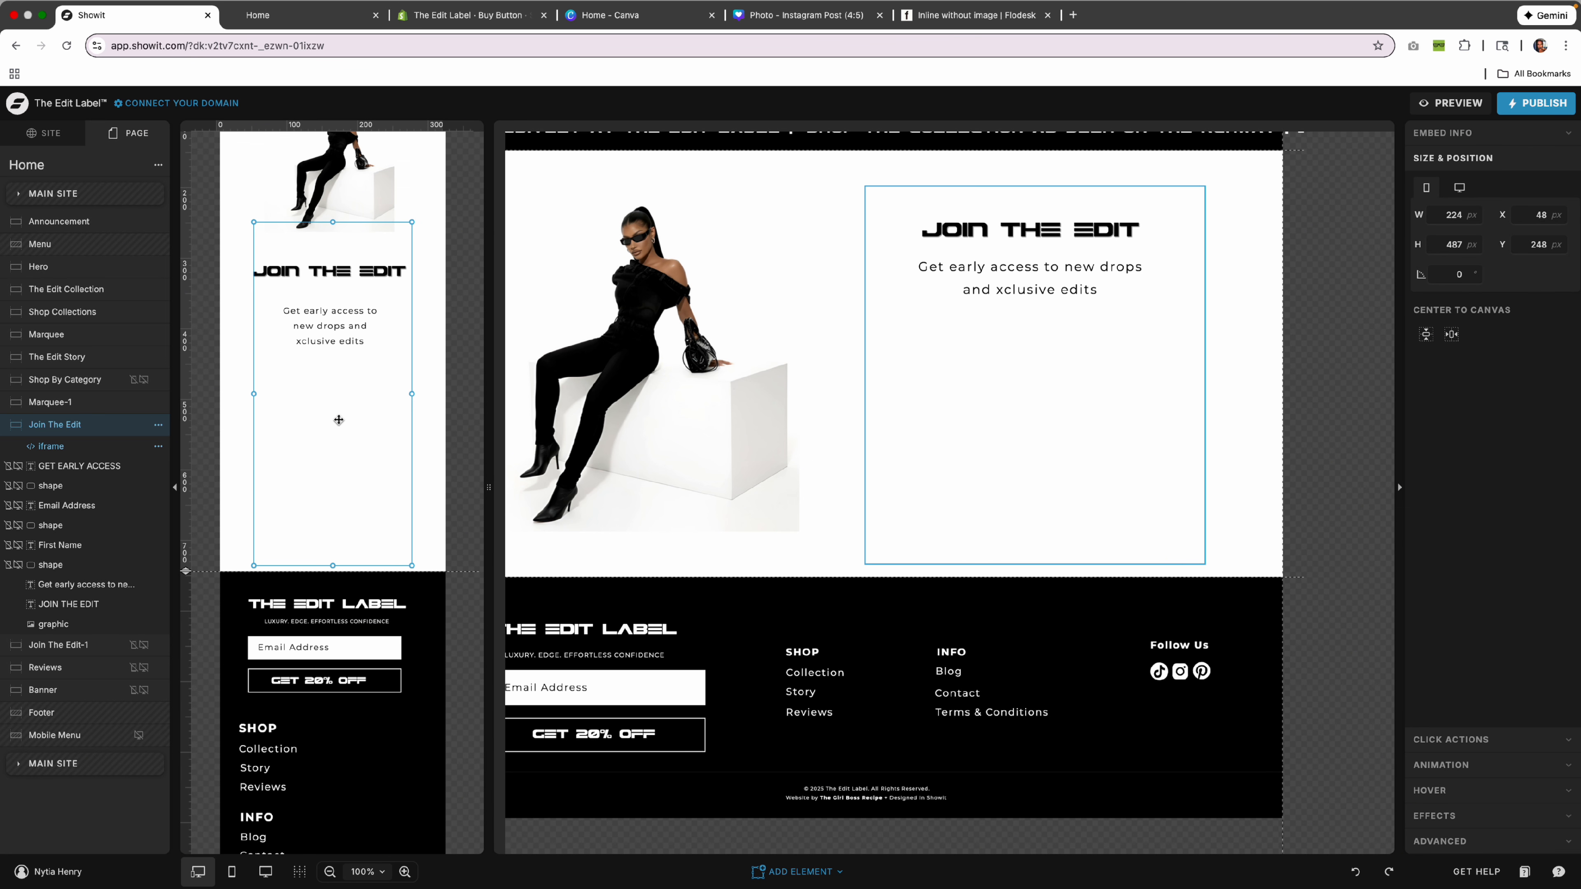
left_click_drag(338, 465, 338, 465)
Check the mobile preview, nudge the embed slightly higher, and bring up Flodesk's embed code.
left_click(1455, 104)
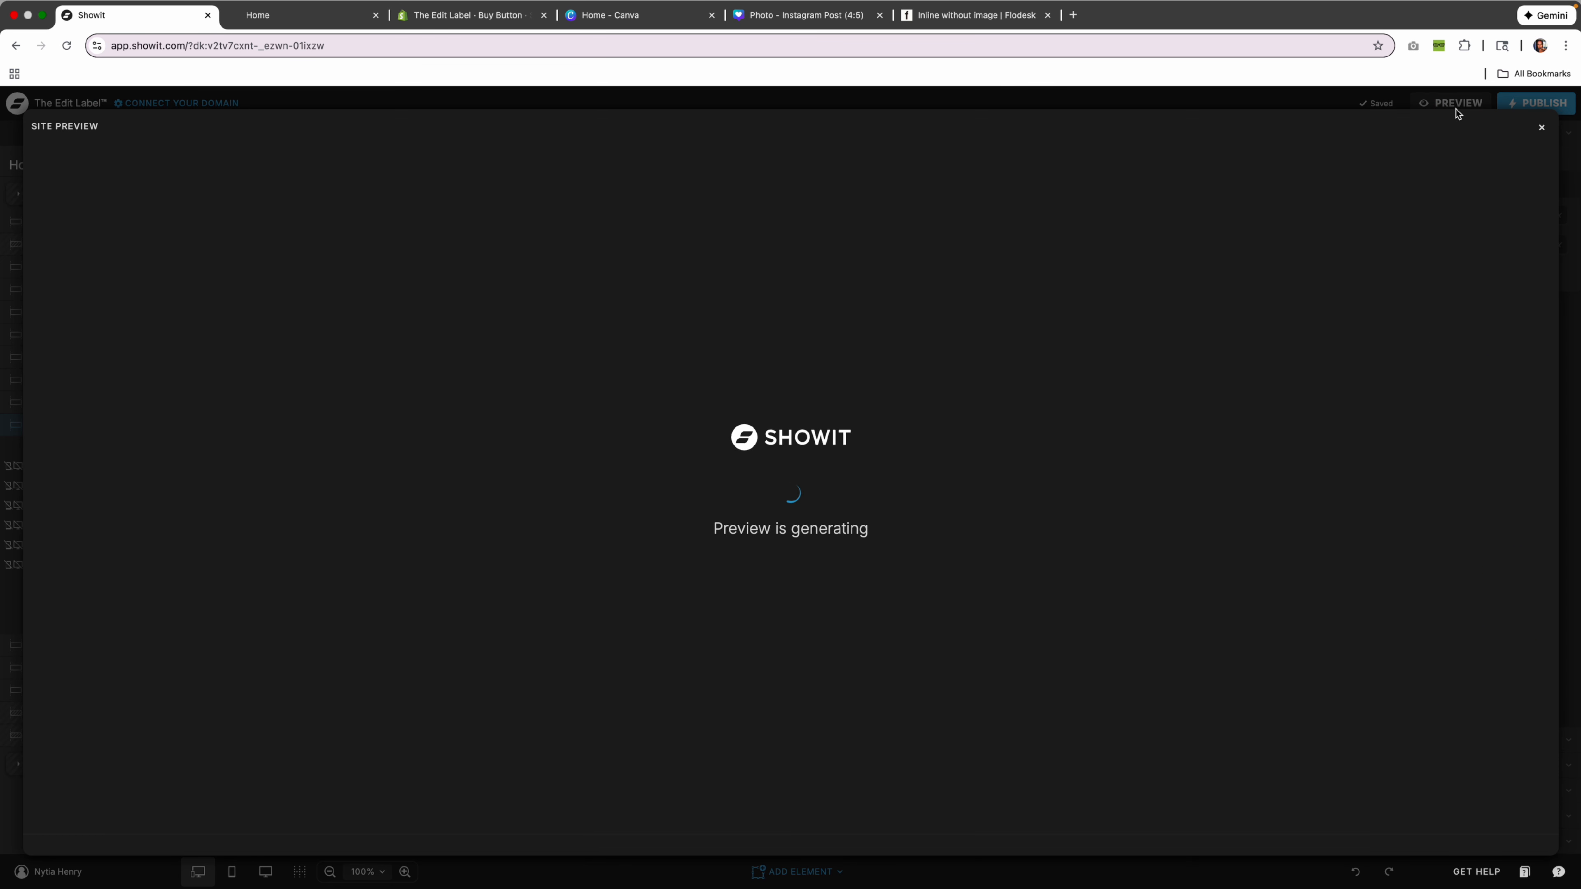
scroll(852, 464, "down", 10)
scroll(846, 454, "down", 10)
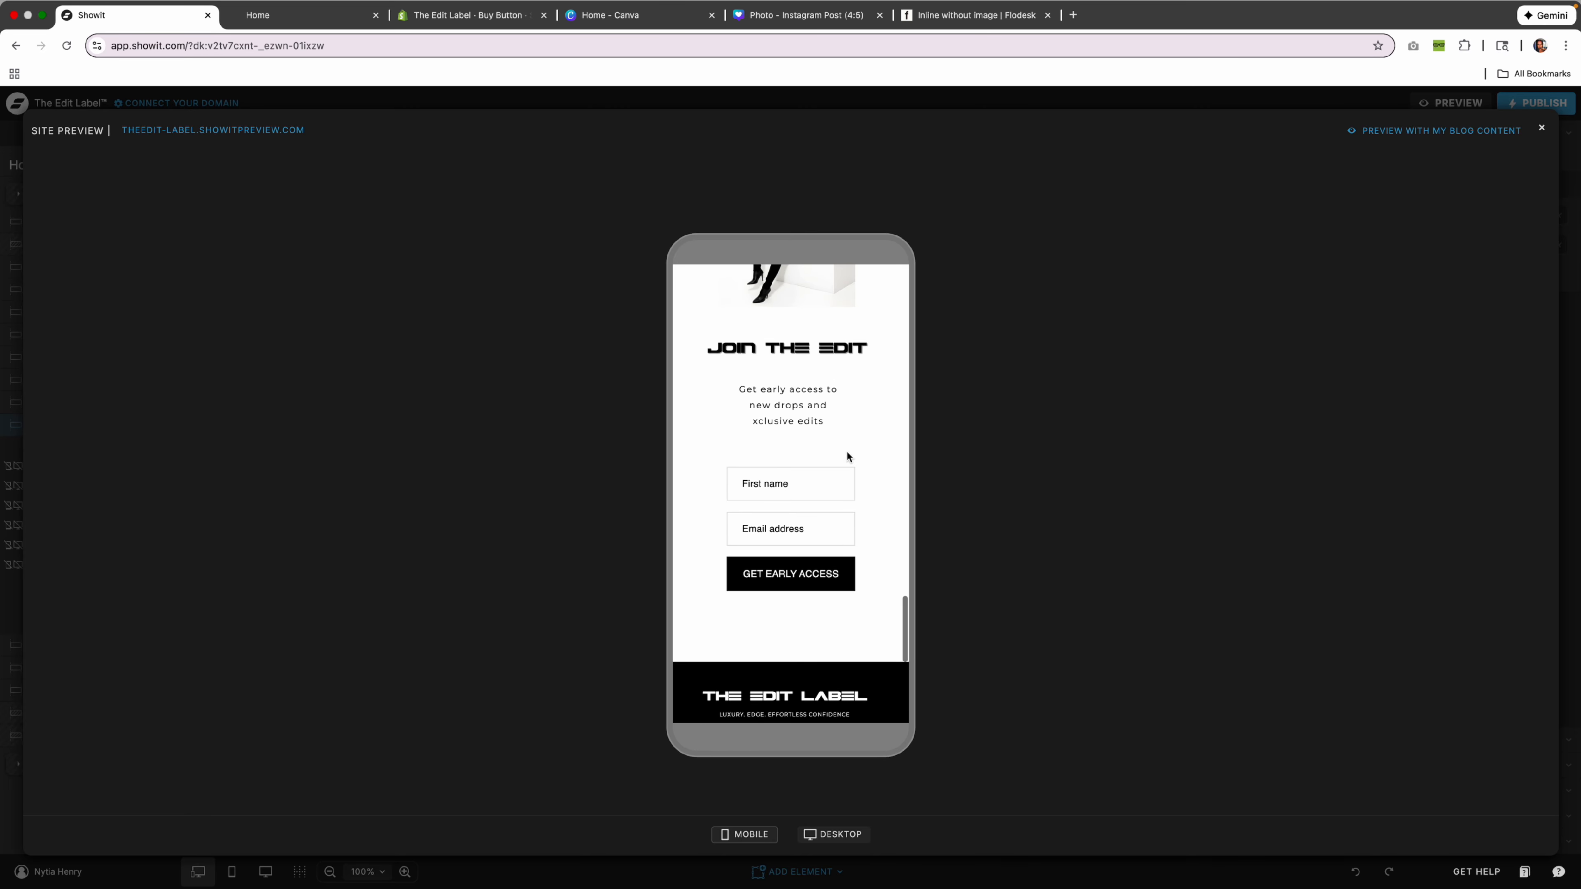
left_click(1543, 128)
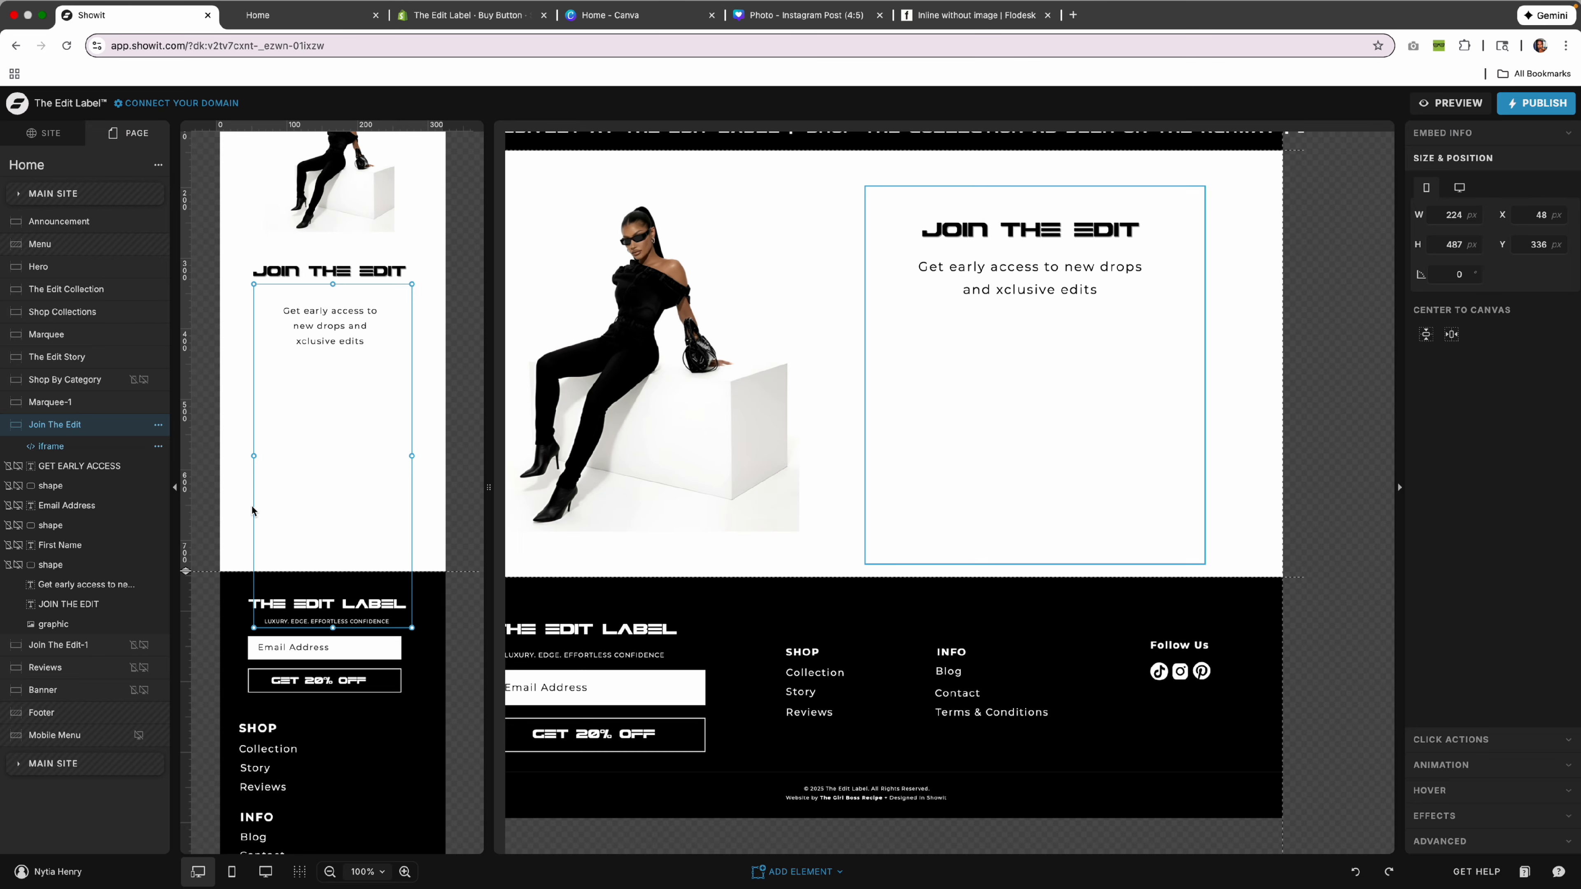
left_click_drag(343, 505, 345, 466)
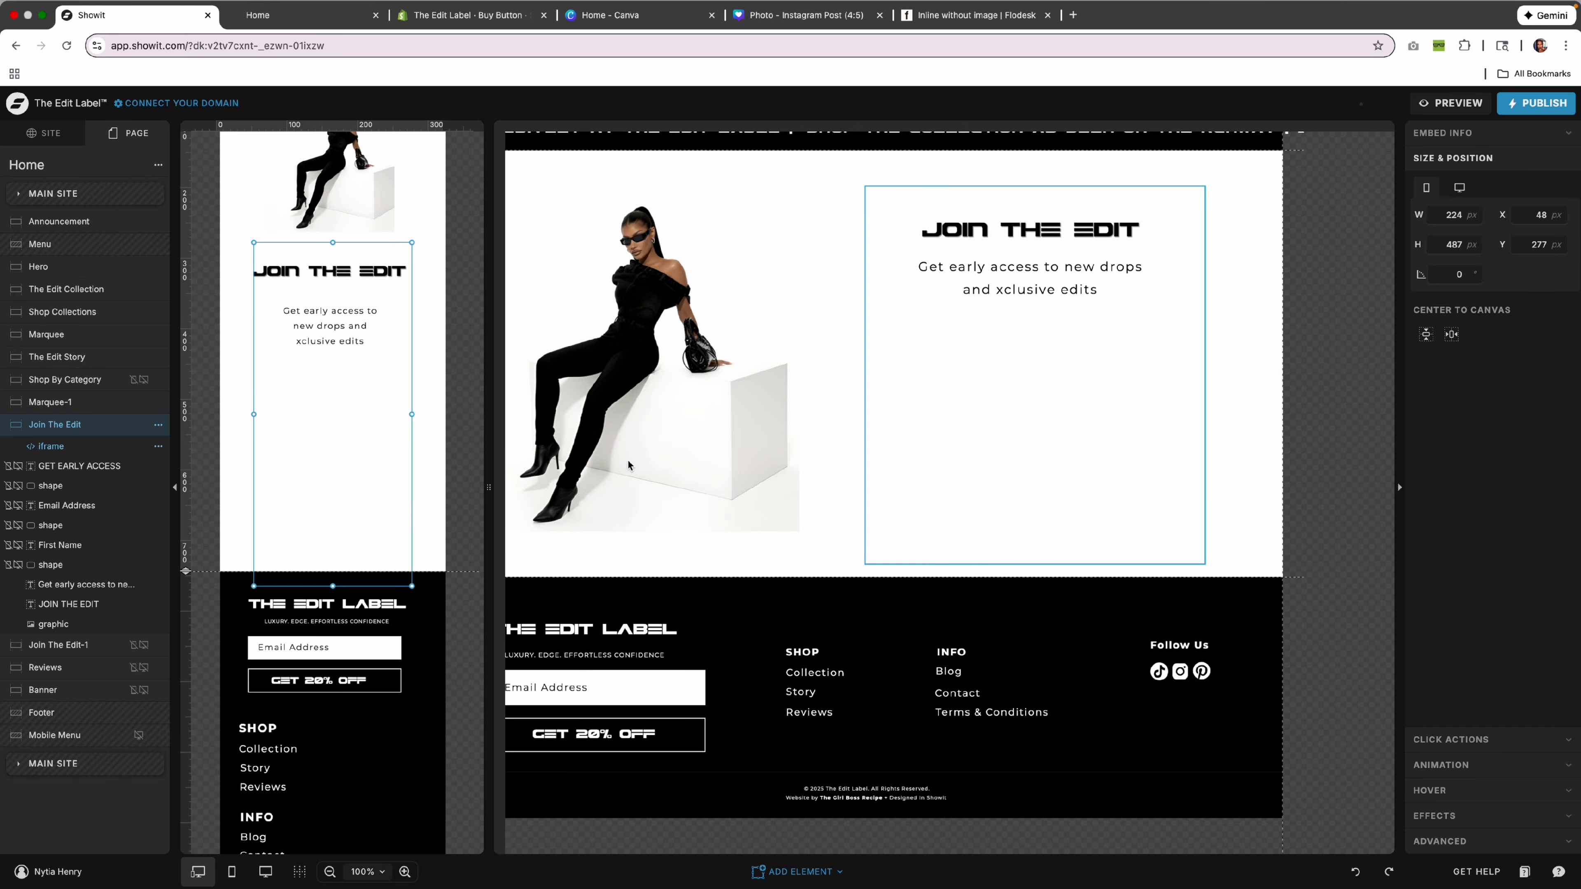
left_click(986, 25)
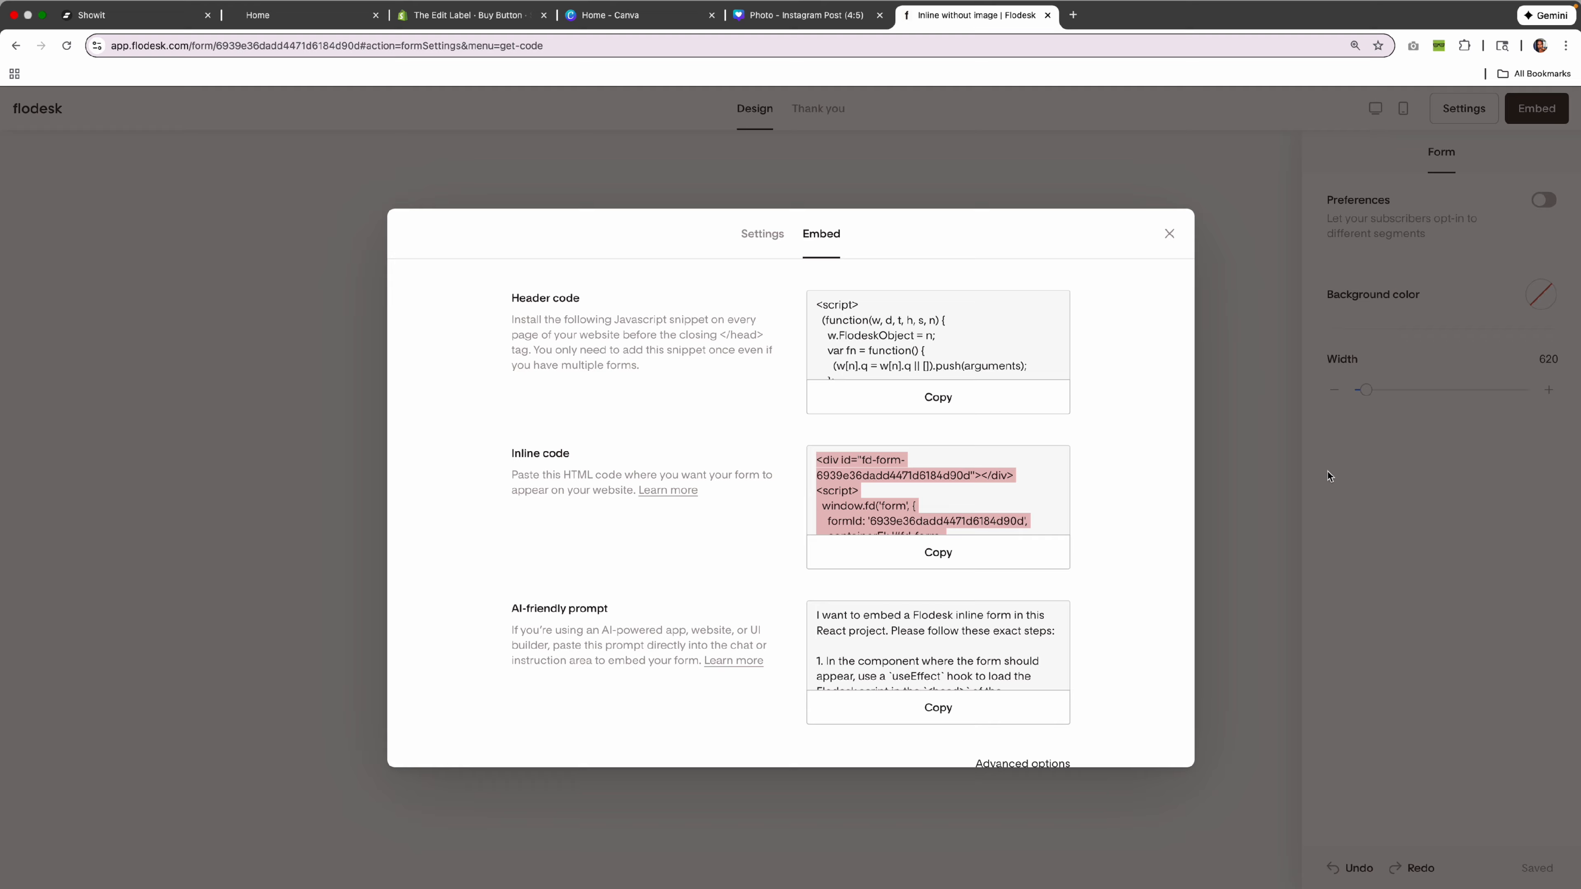
Close Flodesk's embed code, review the First name field's Font and Style settings, and return to Showit.
left_click(1259, 470)
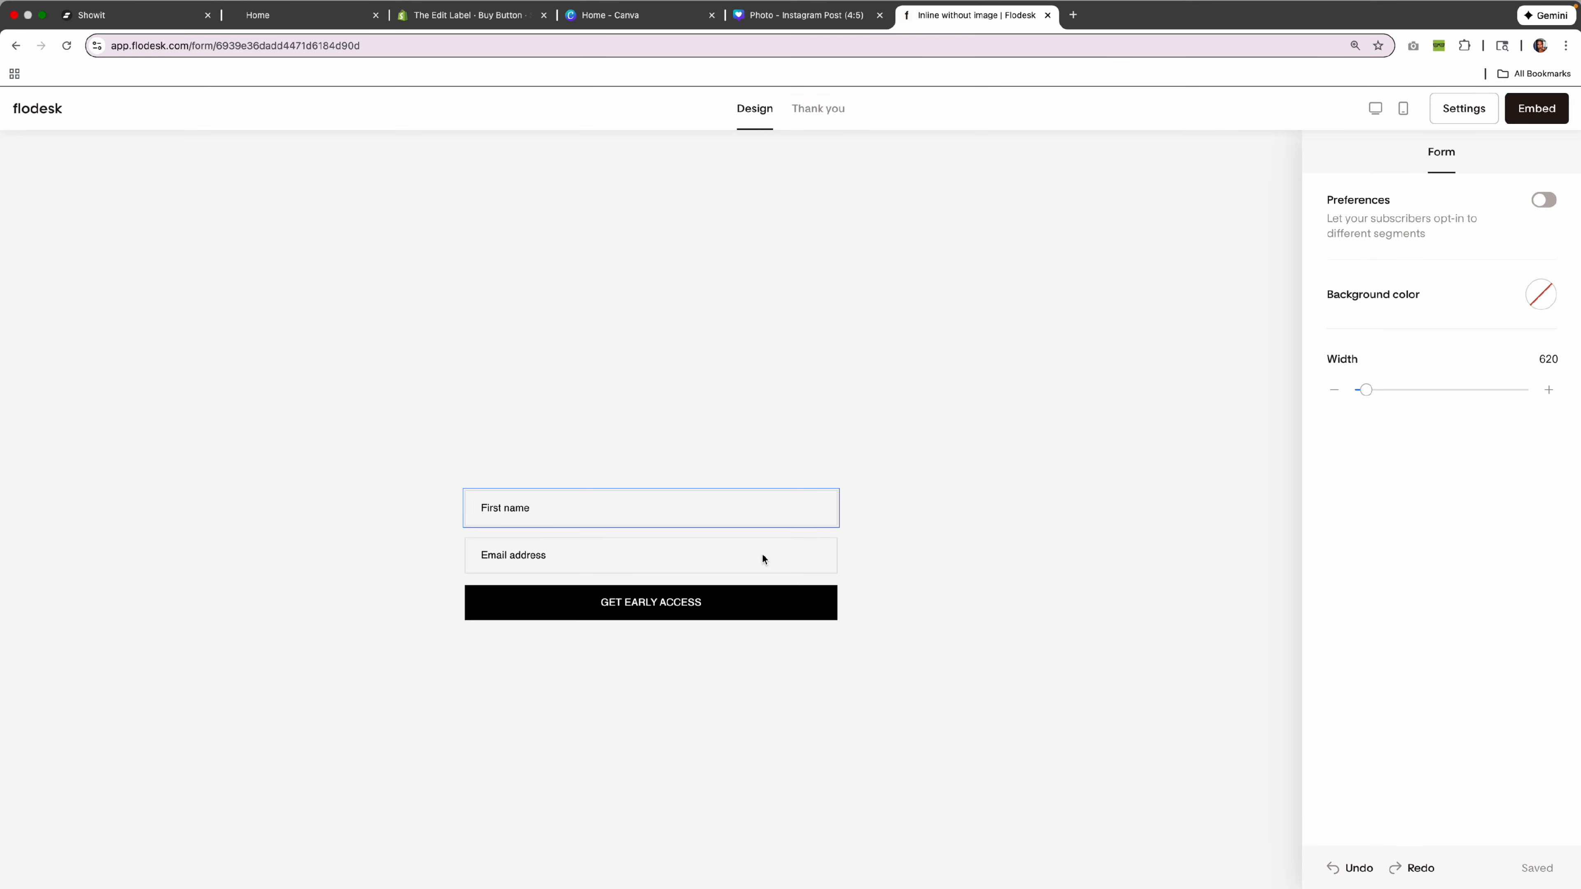
left_click(673, 508)
left_click(1461, 155)
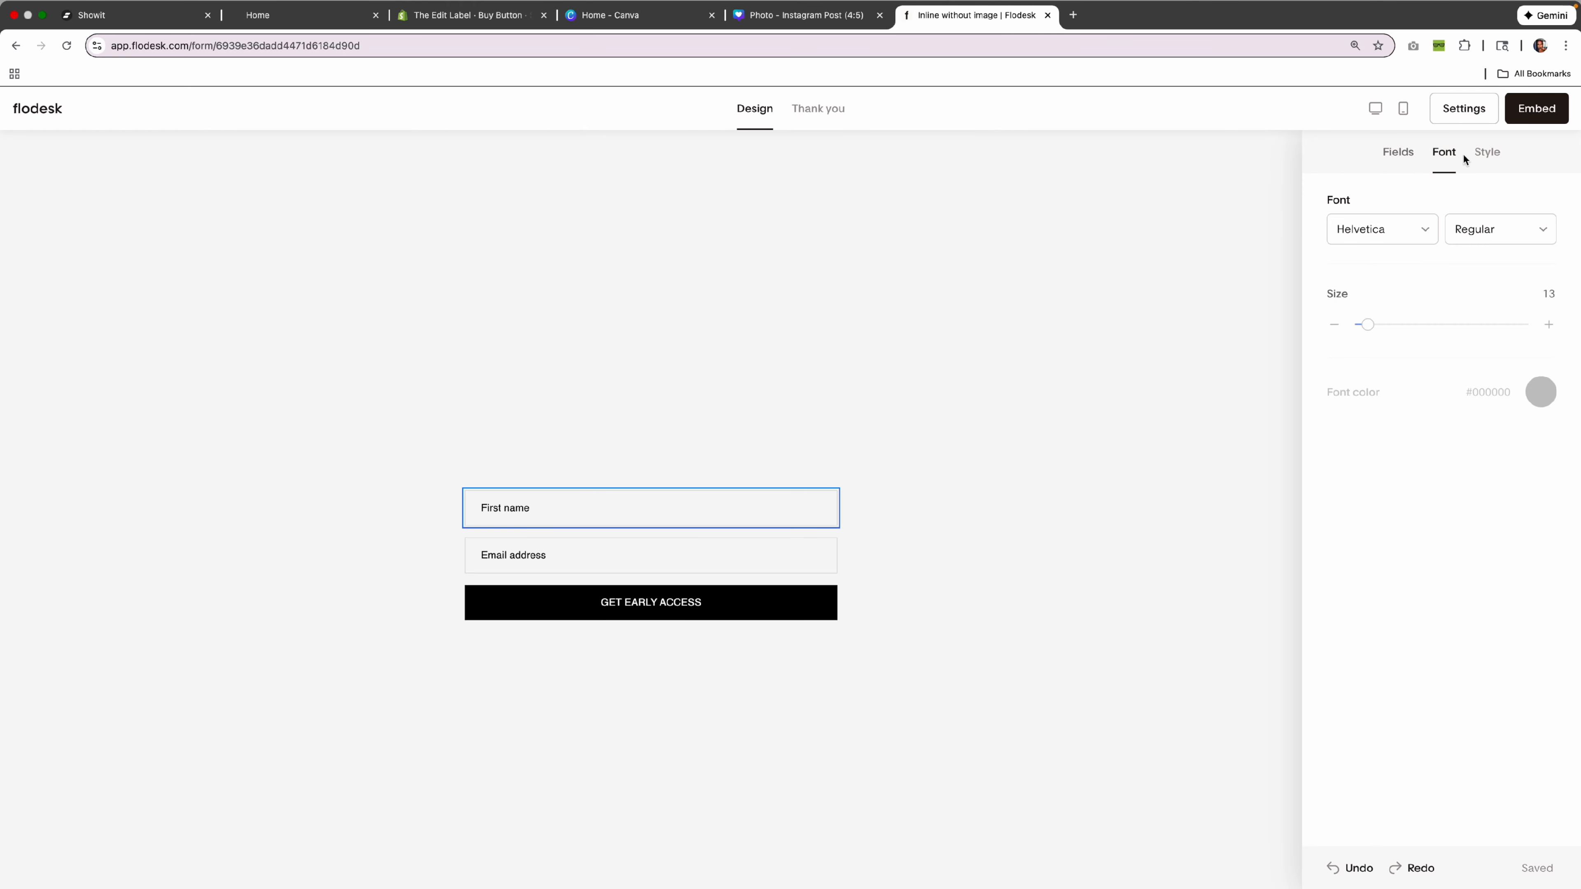
left_click(1498, 156)
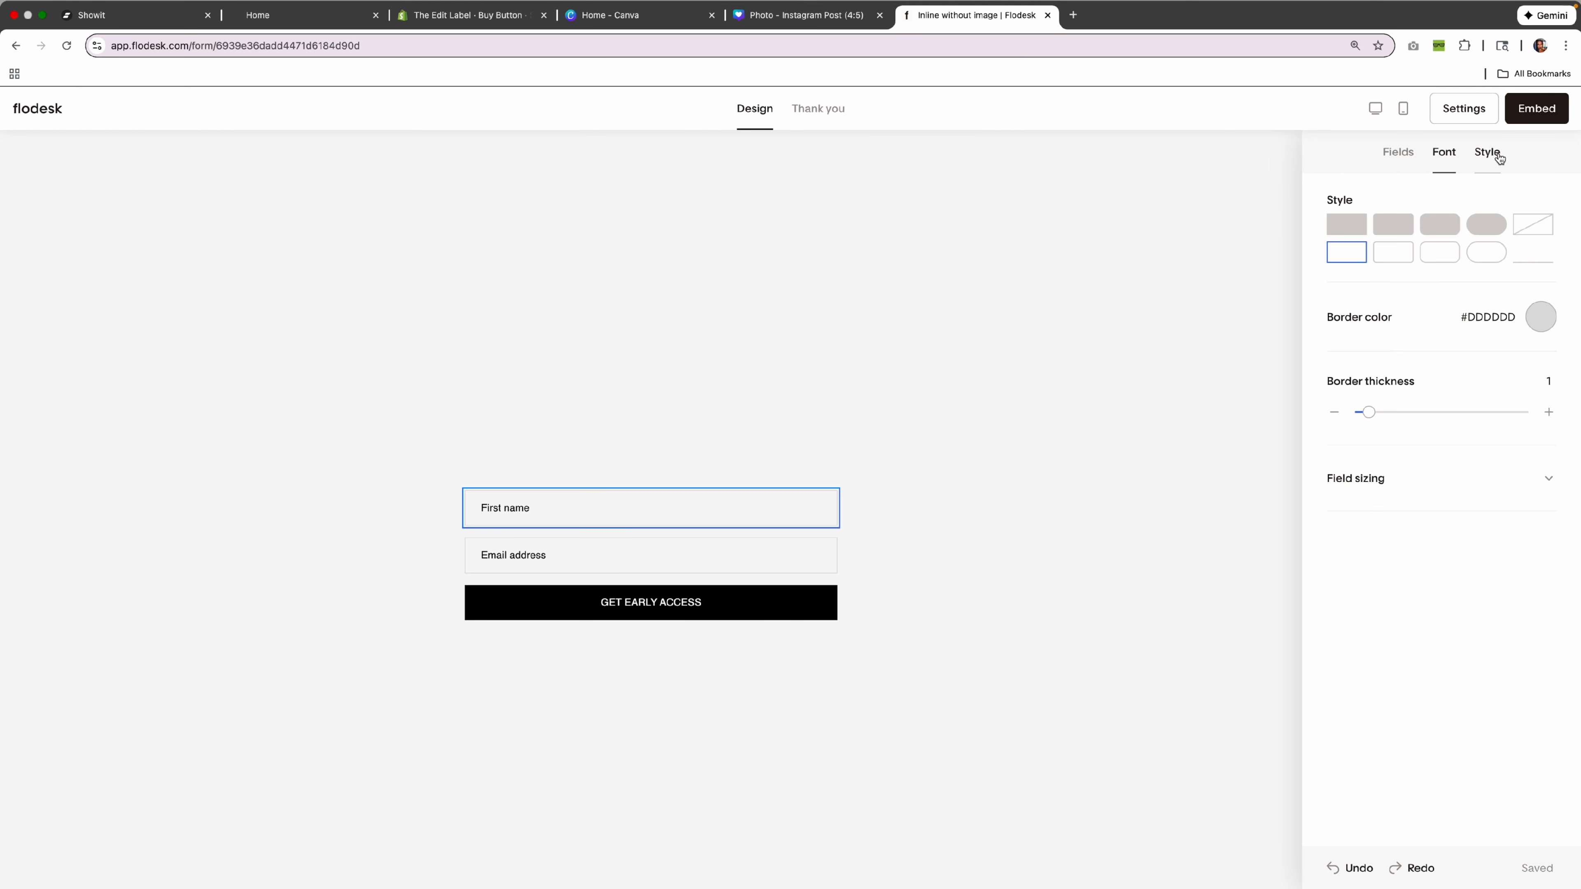
left_click(1448, 157)
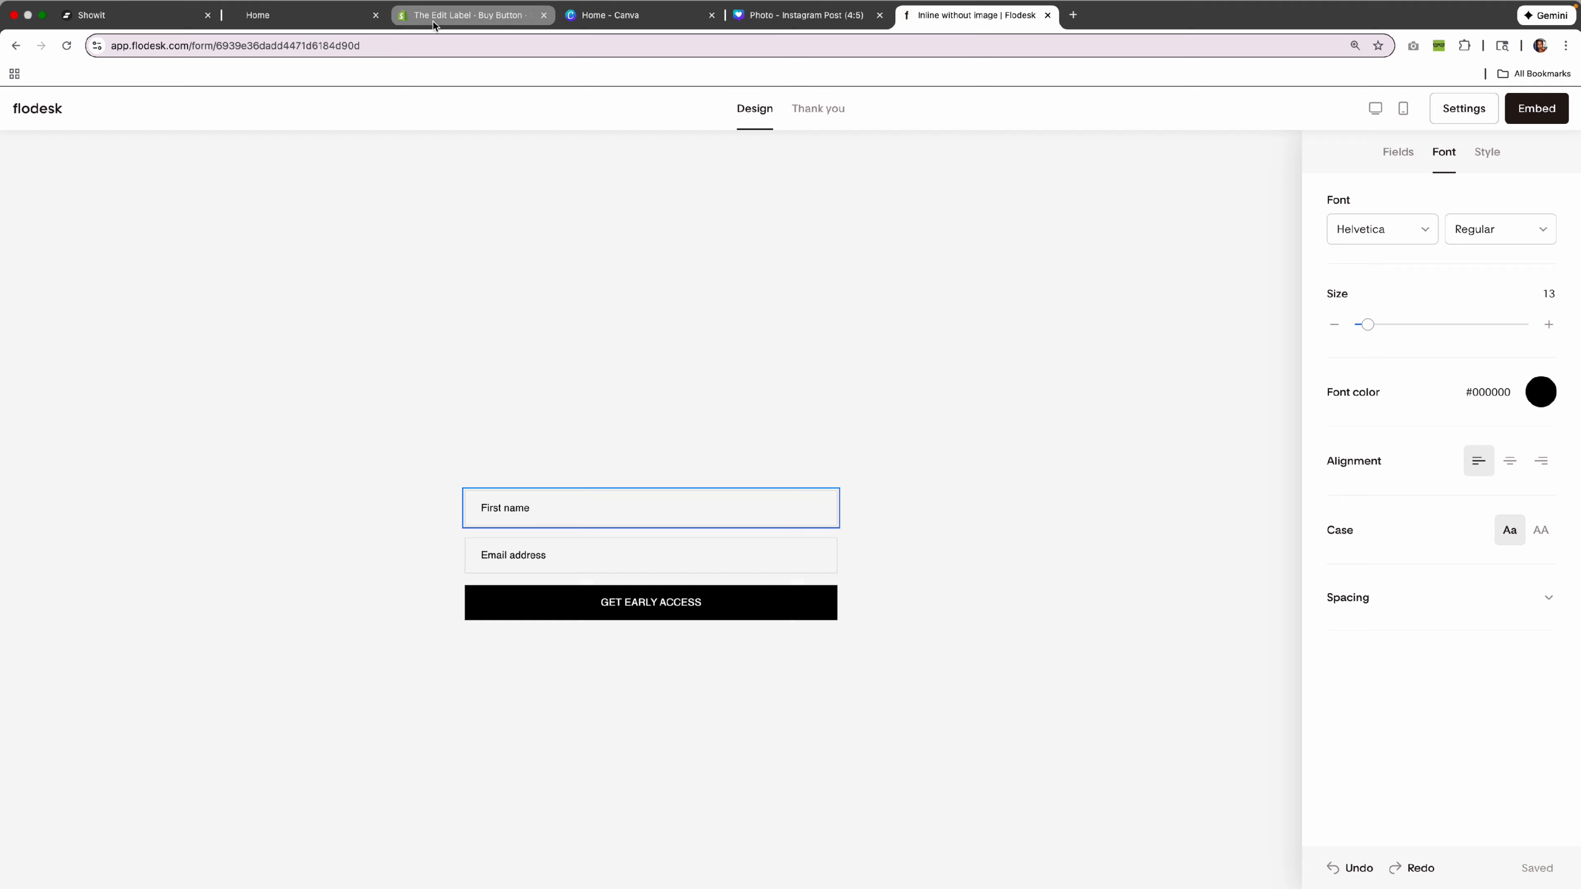
left_click(134, 15)
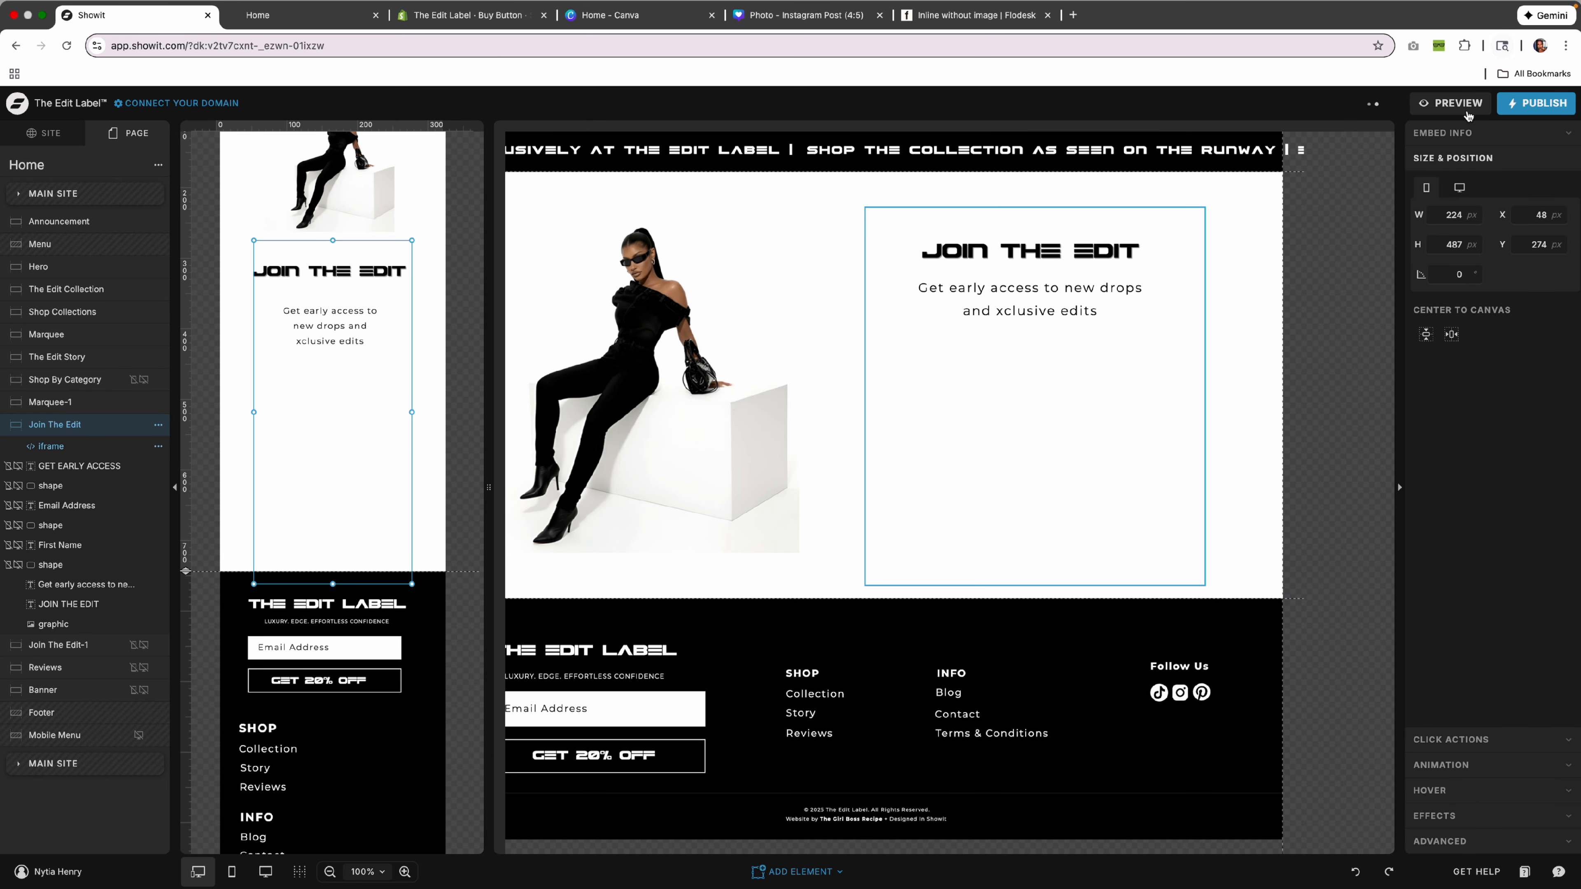
Preview the mobile form, then shorten the embed by lowering its top edge.
left_click(1451, 103)
scroll(883, 454, "down", 15)
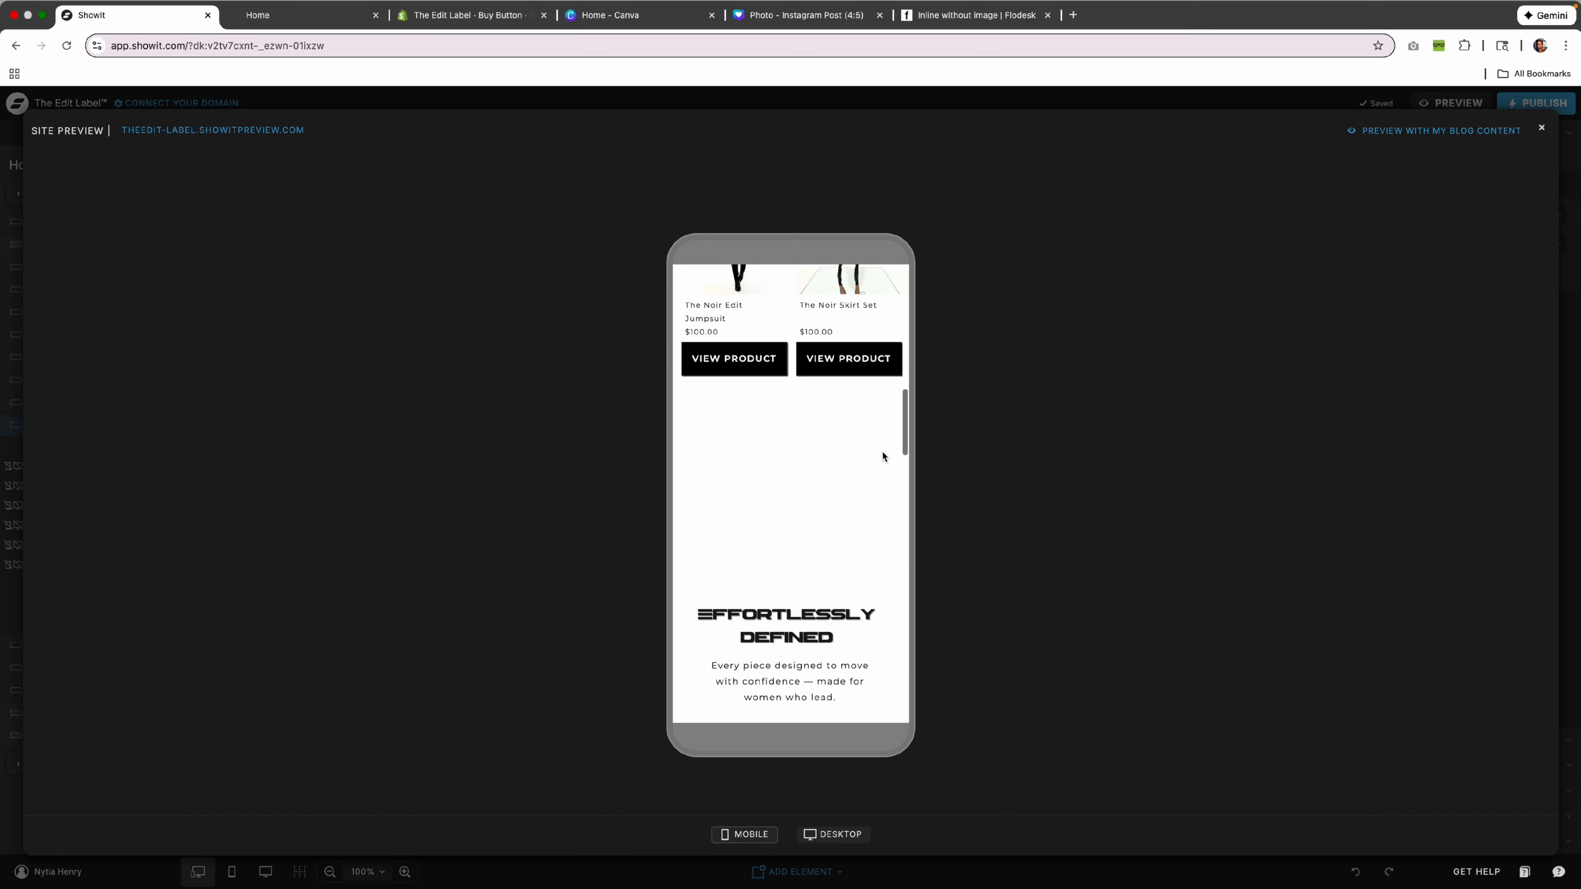
scroll(883, 456, "down", 5)
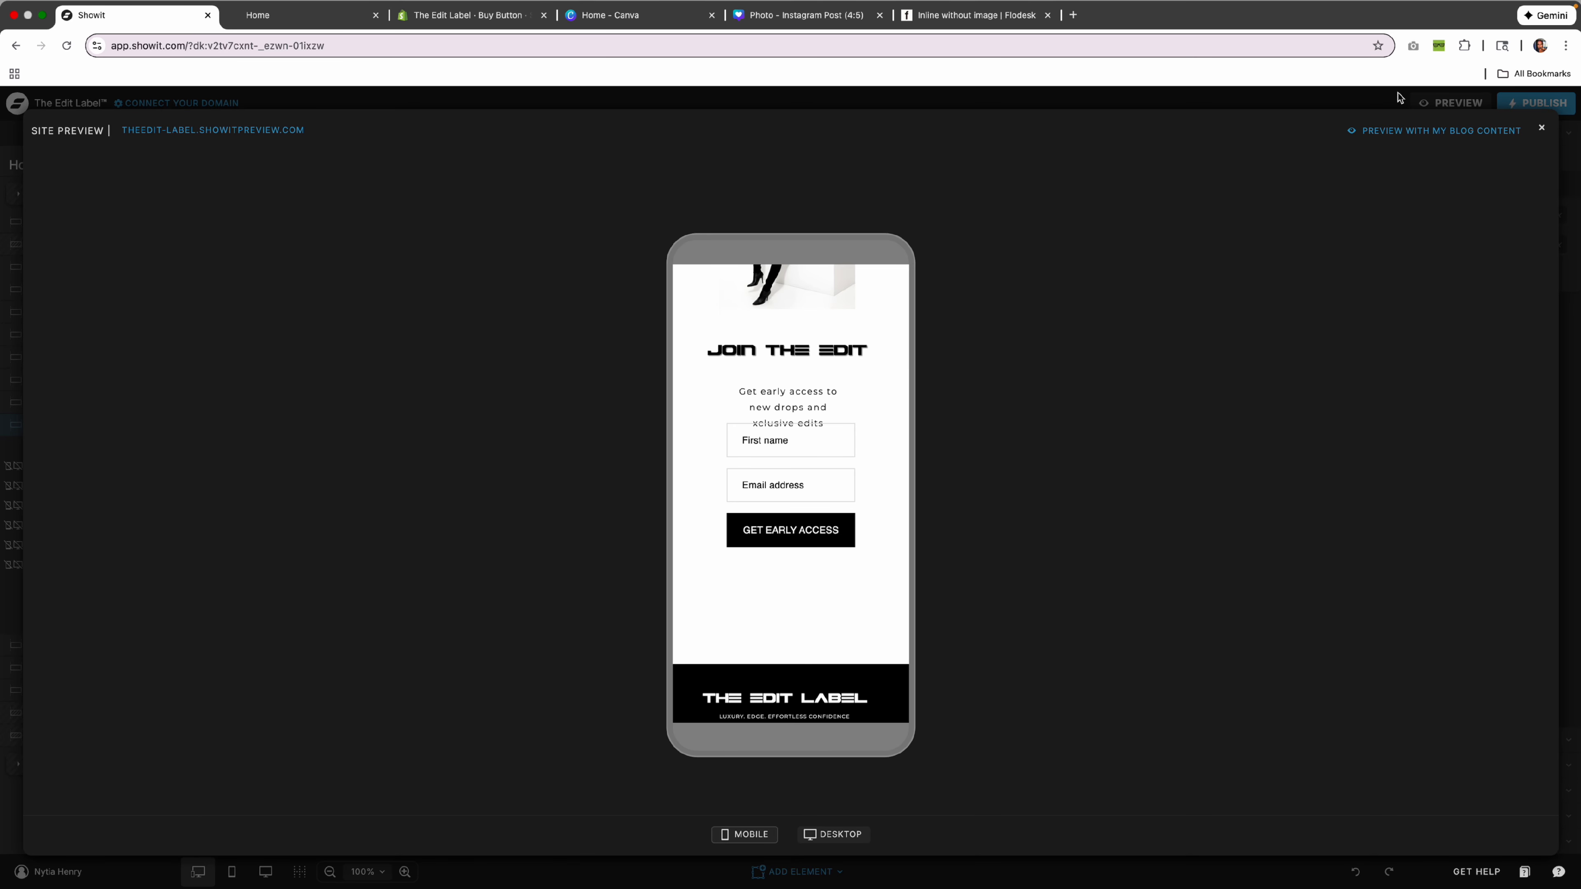
left_click(1541, 128)
left_click_drag(354, 418, 352, 465)
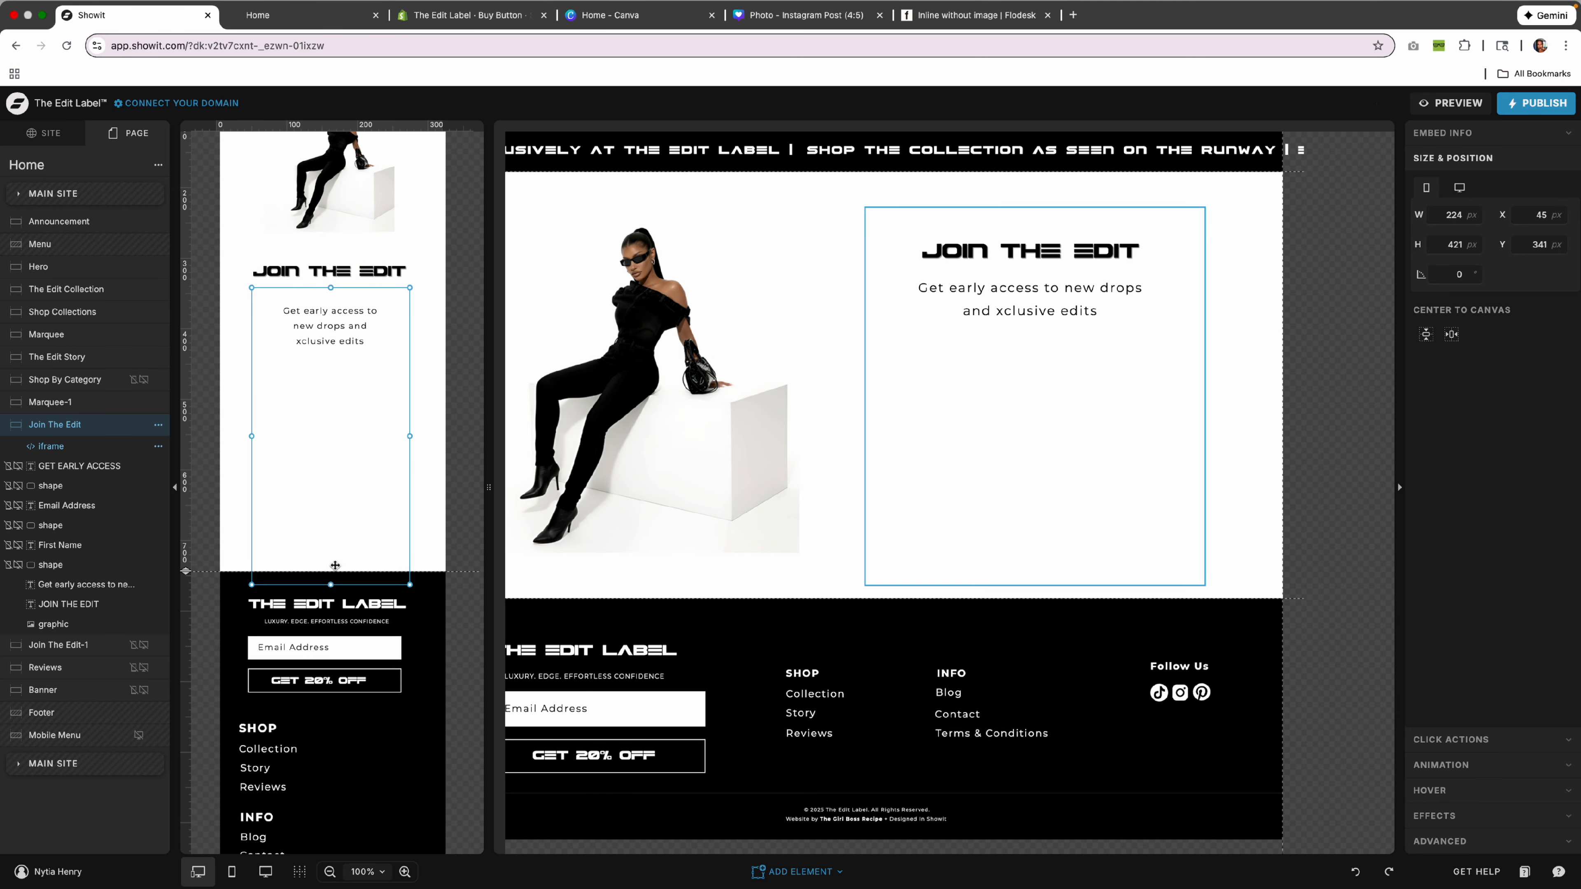
Re-preview the mobile form and move the embed higher in the section.
left_click(1458, 103)
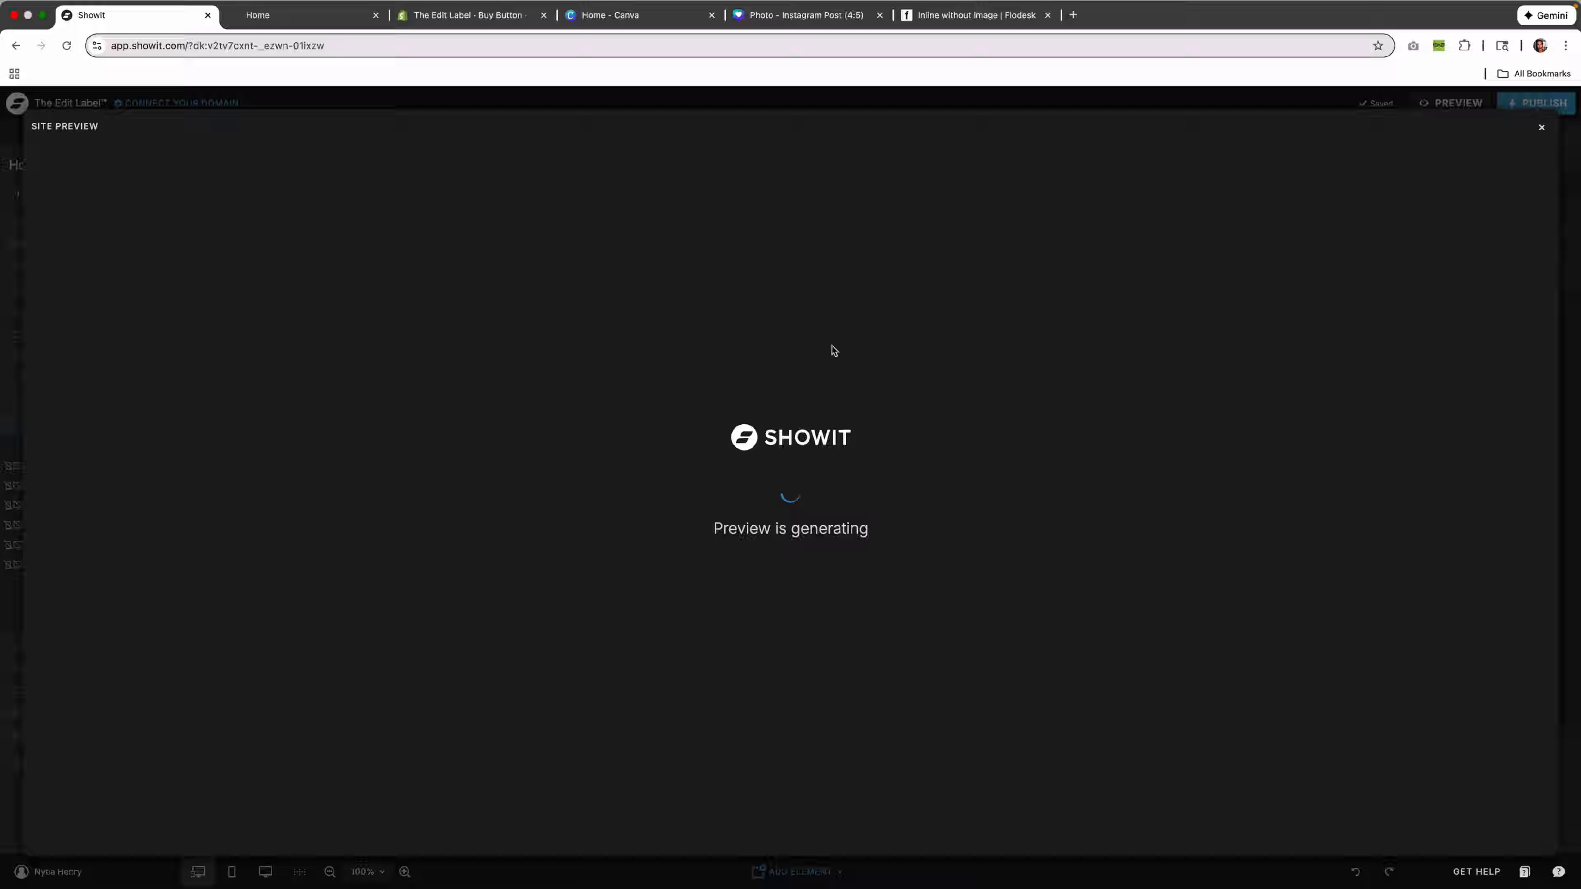
scroll(832, 350, "down", 15)
scroll(830, 345, "up", 10)
scroll(831, 345, "down", 4)
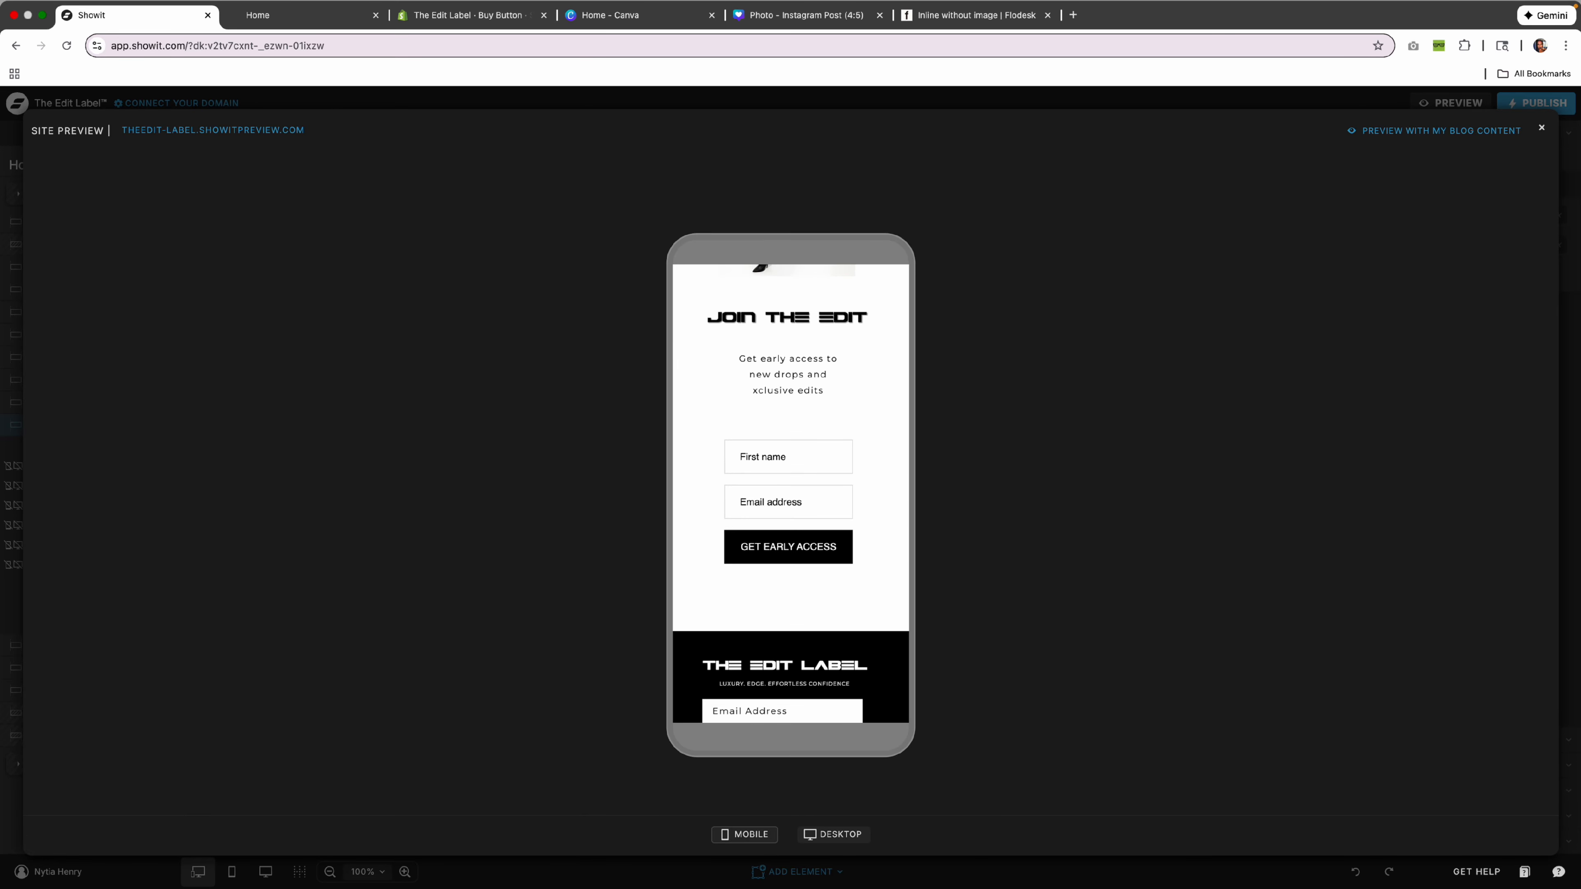
left_click(1543, 130)
left_click_drag(310, 459, 309, 419)
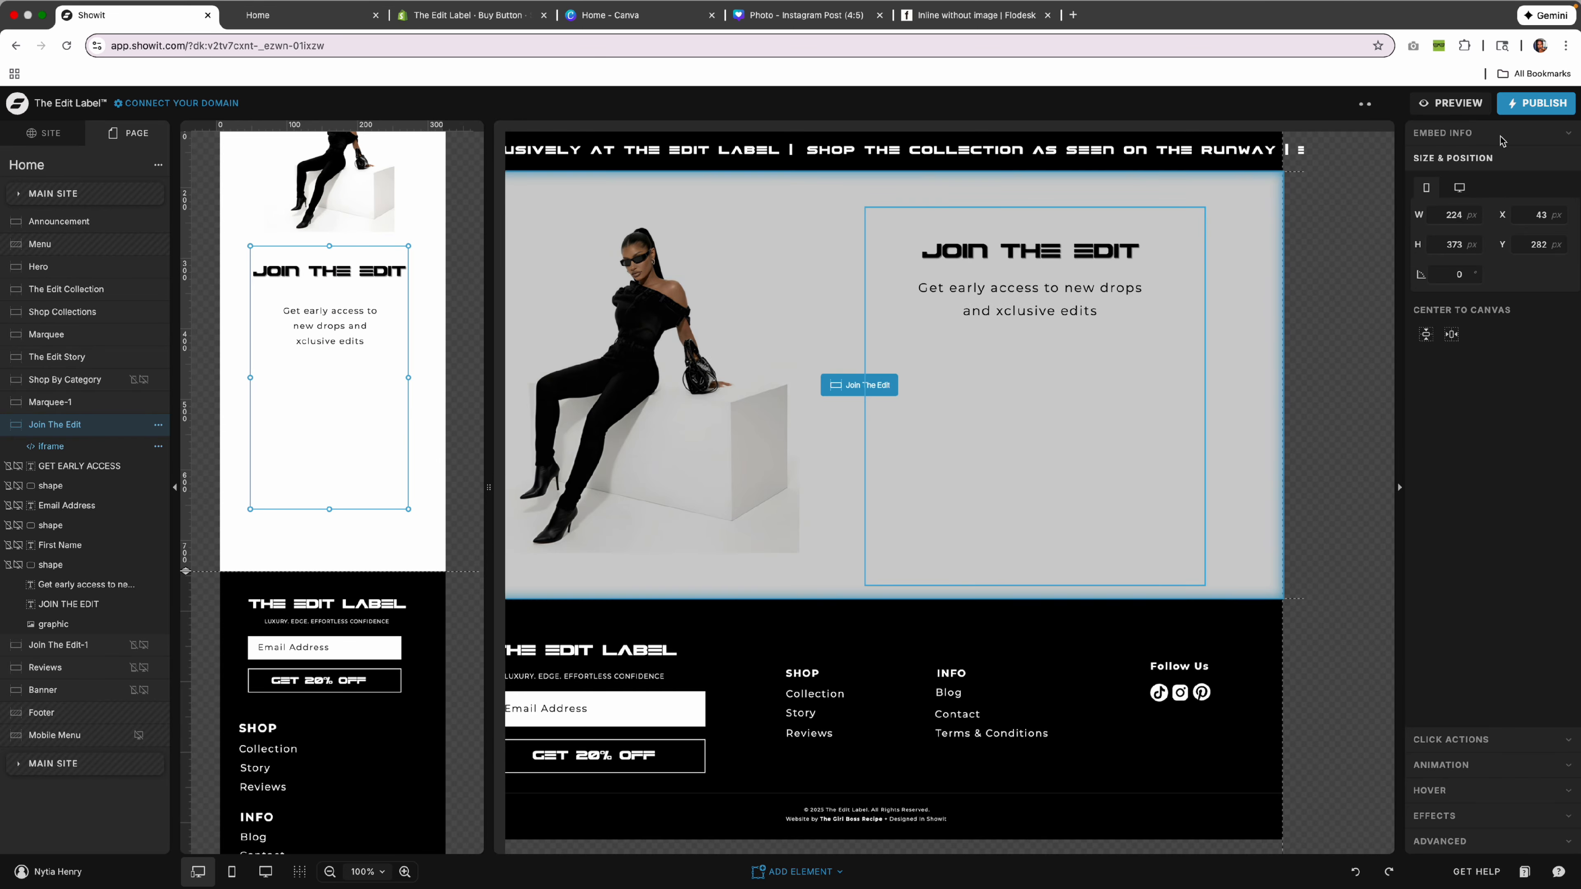
Check the mobile form placement in preview, then reopen the site preview.
left_click(1458, 103)
scroll(838, 437, "down", 15)
scroll(837, 436, "down", 15)
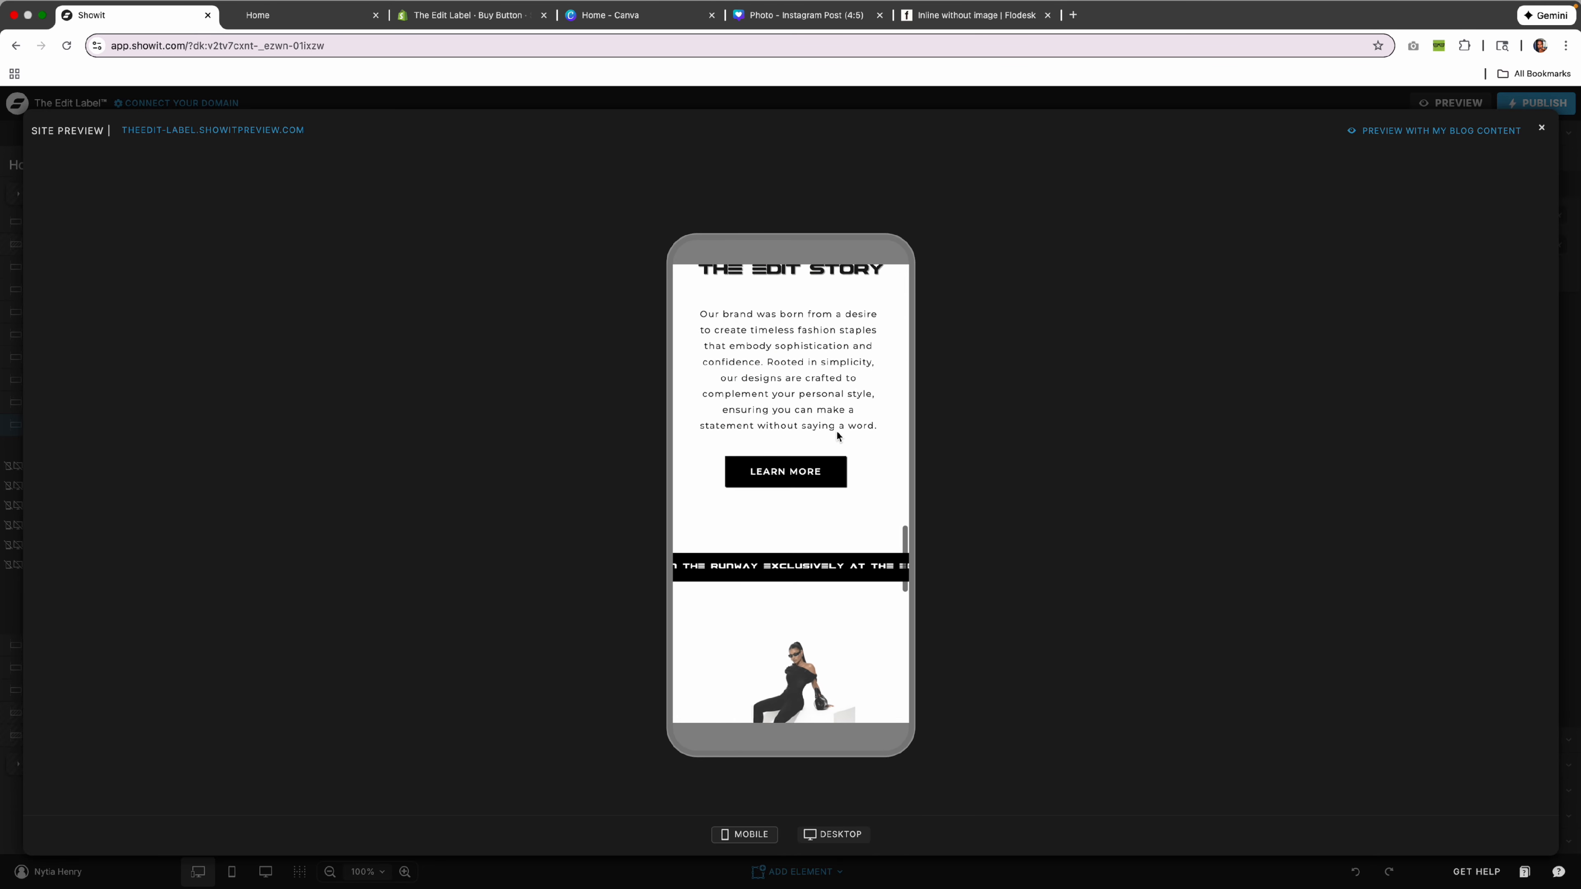
scroll(837, 436, "up", 3)
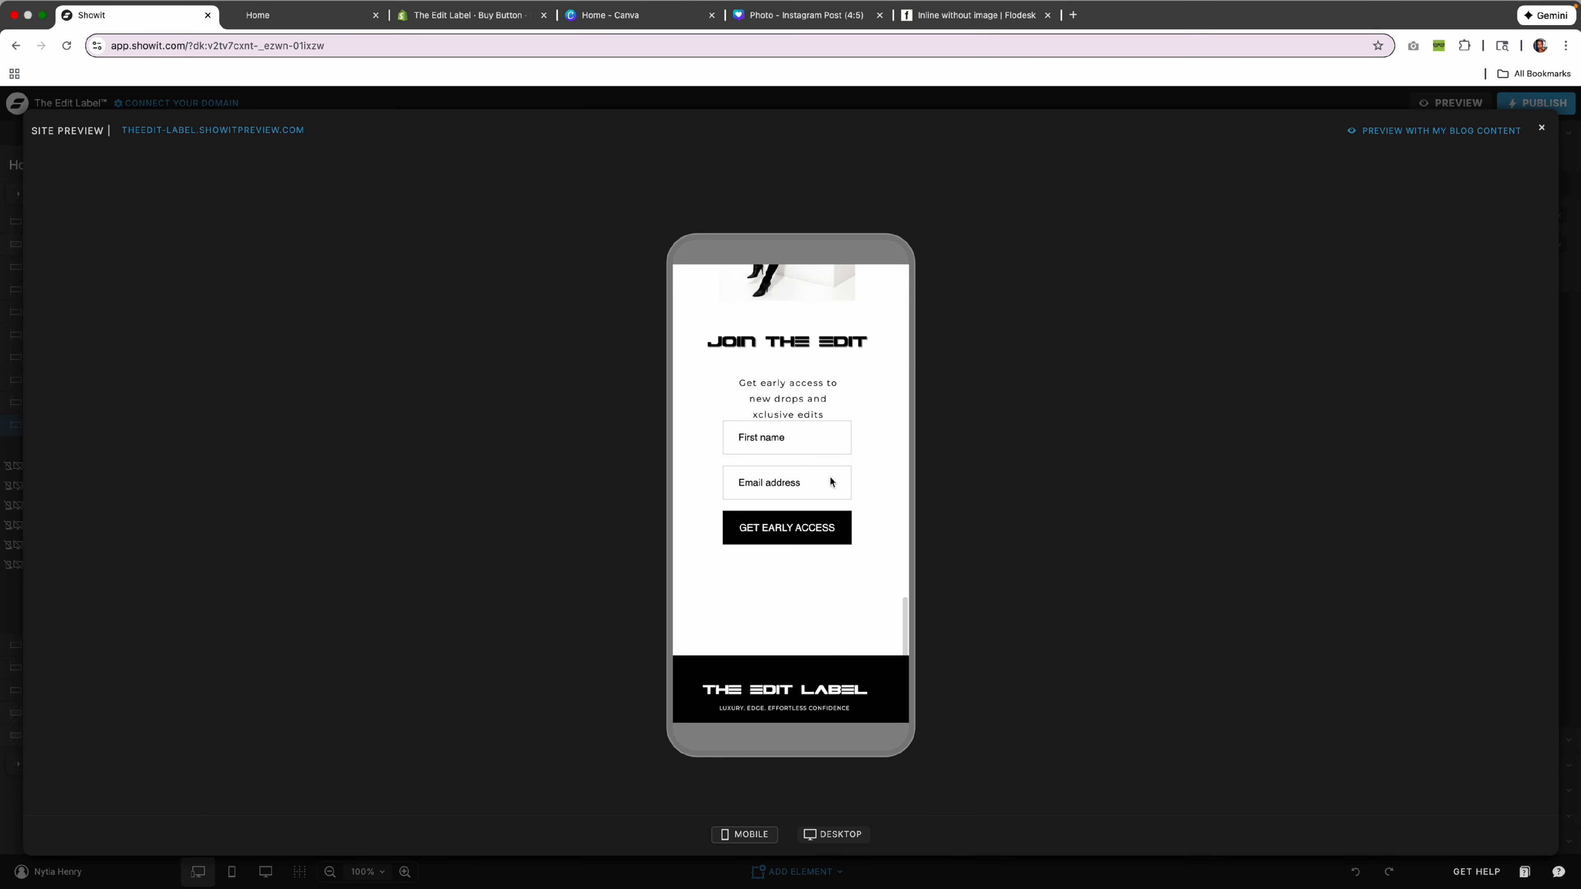
left_click(1541, 128)
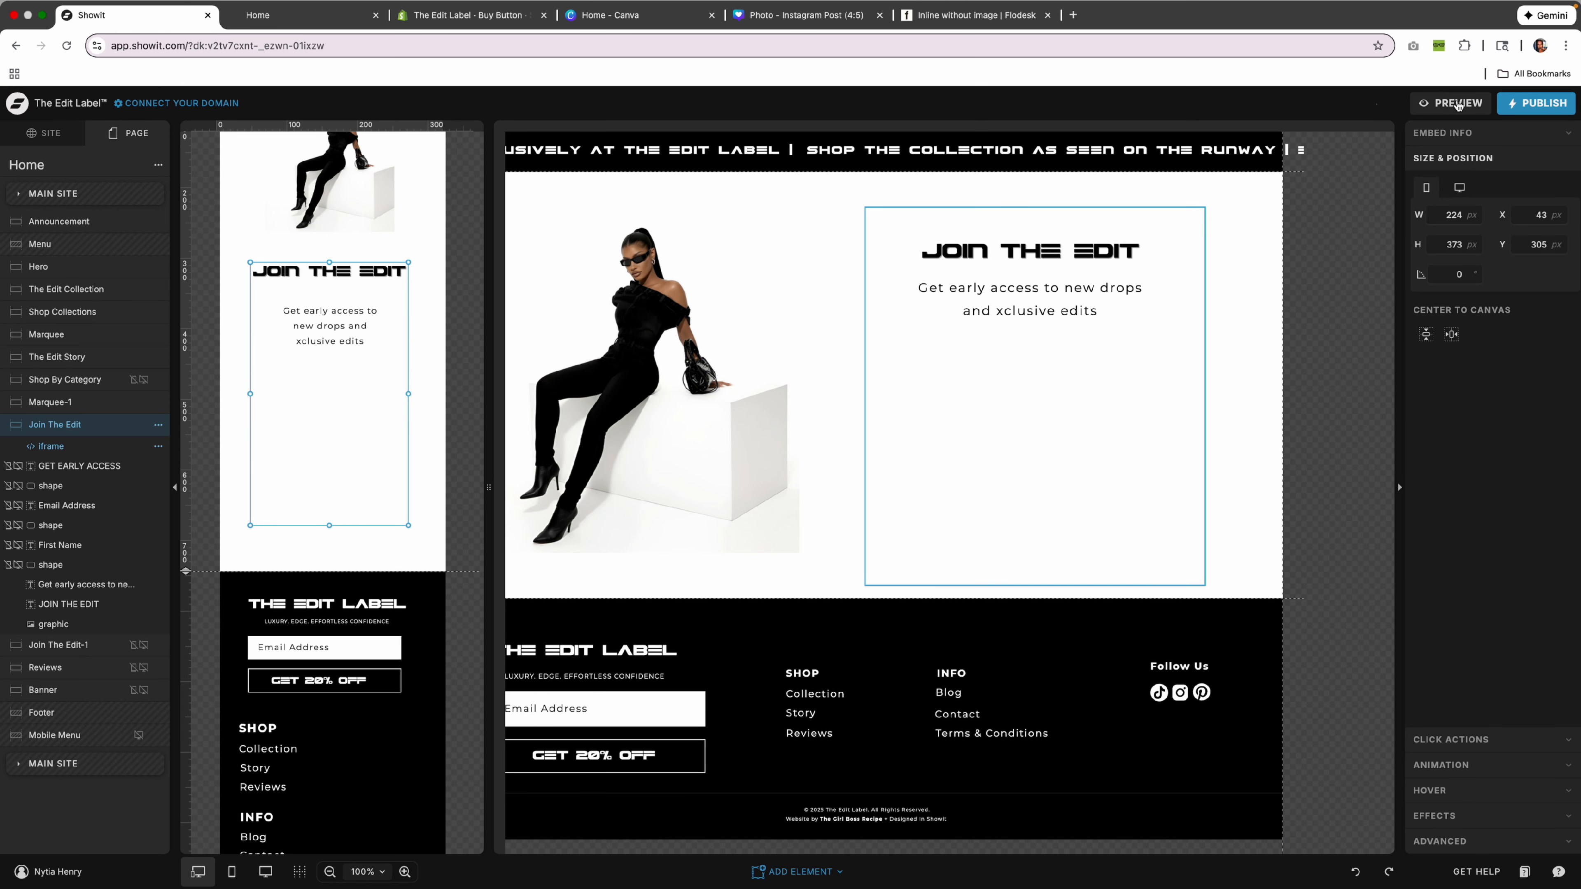
left_click(1457, 105)
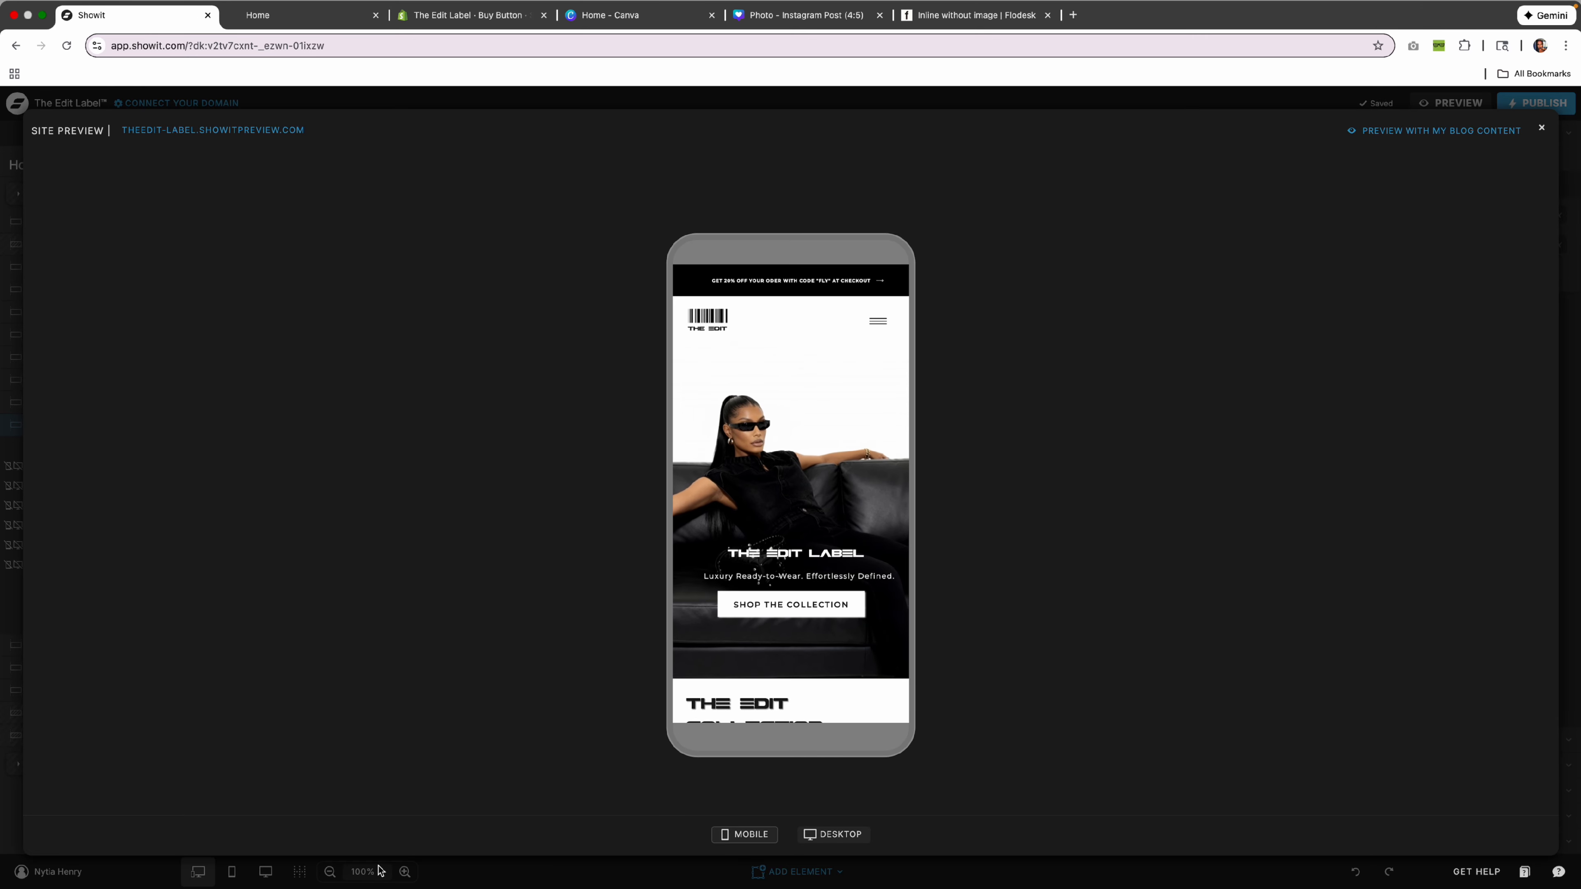
Switch the preview to desktop and fill the signup form with a sample name and e-mail.
left_click(832, 834)
scroll(858, 552, "down", 15)
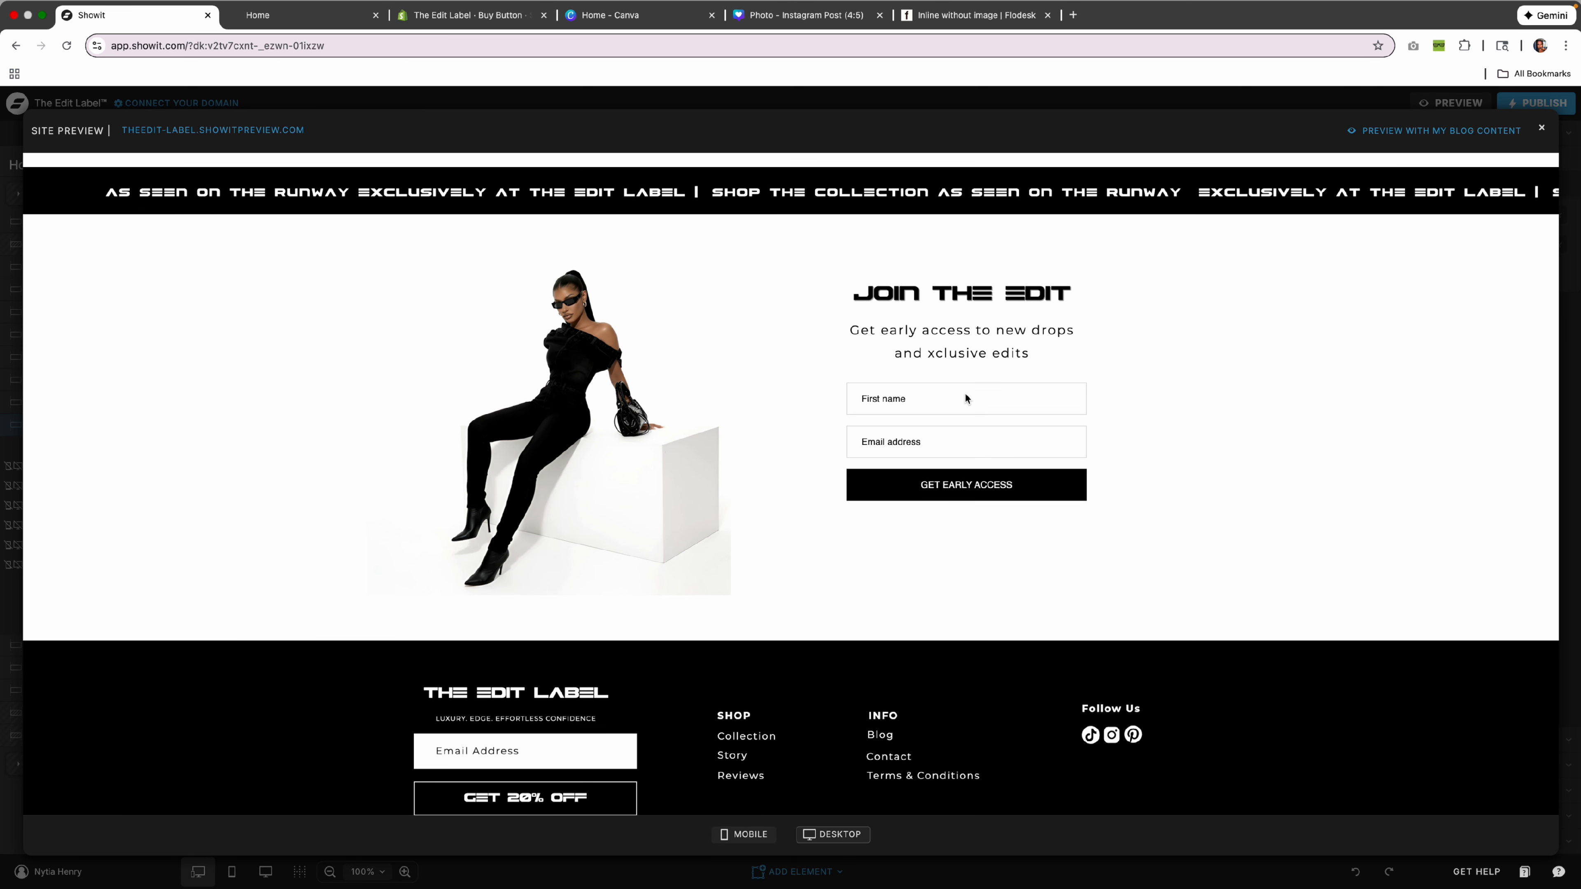
left_click(865, 404)
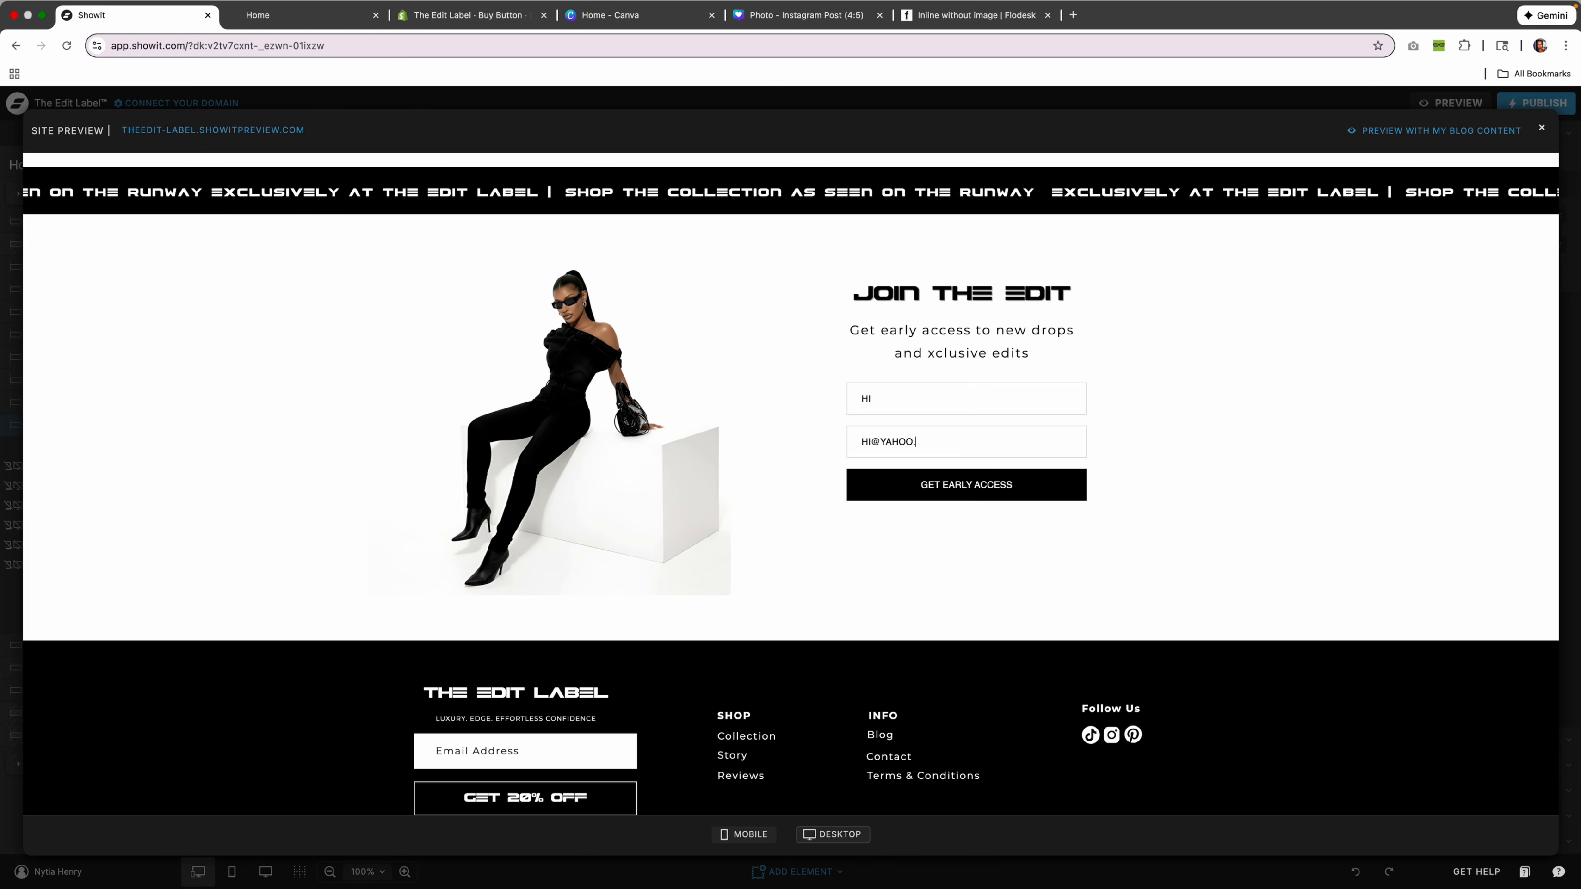
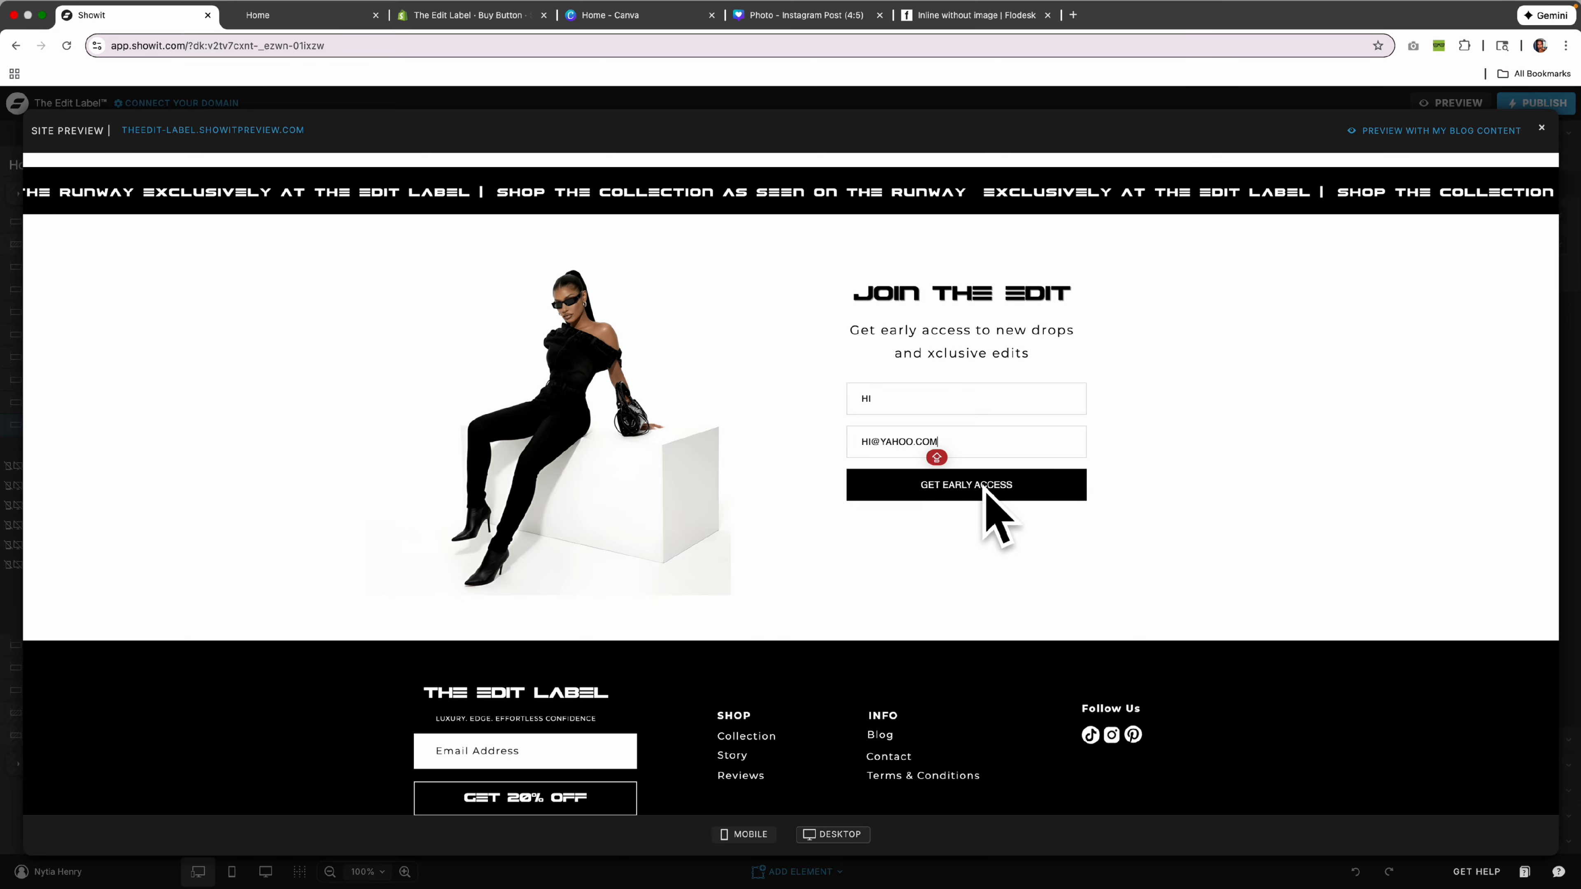
Close the preview and go to the Flodesk form editor.
scroll(1052, 465, "up", 3)
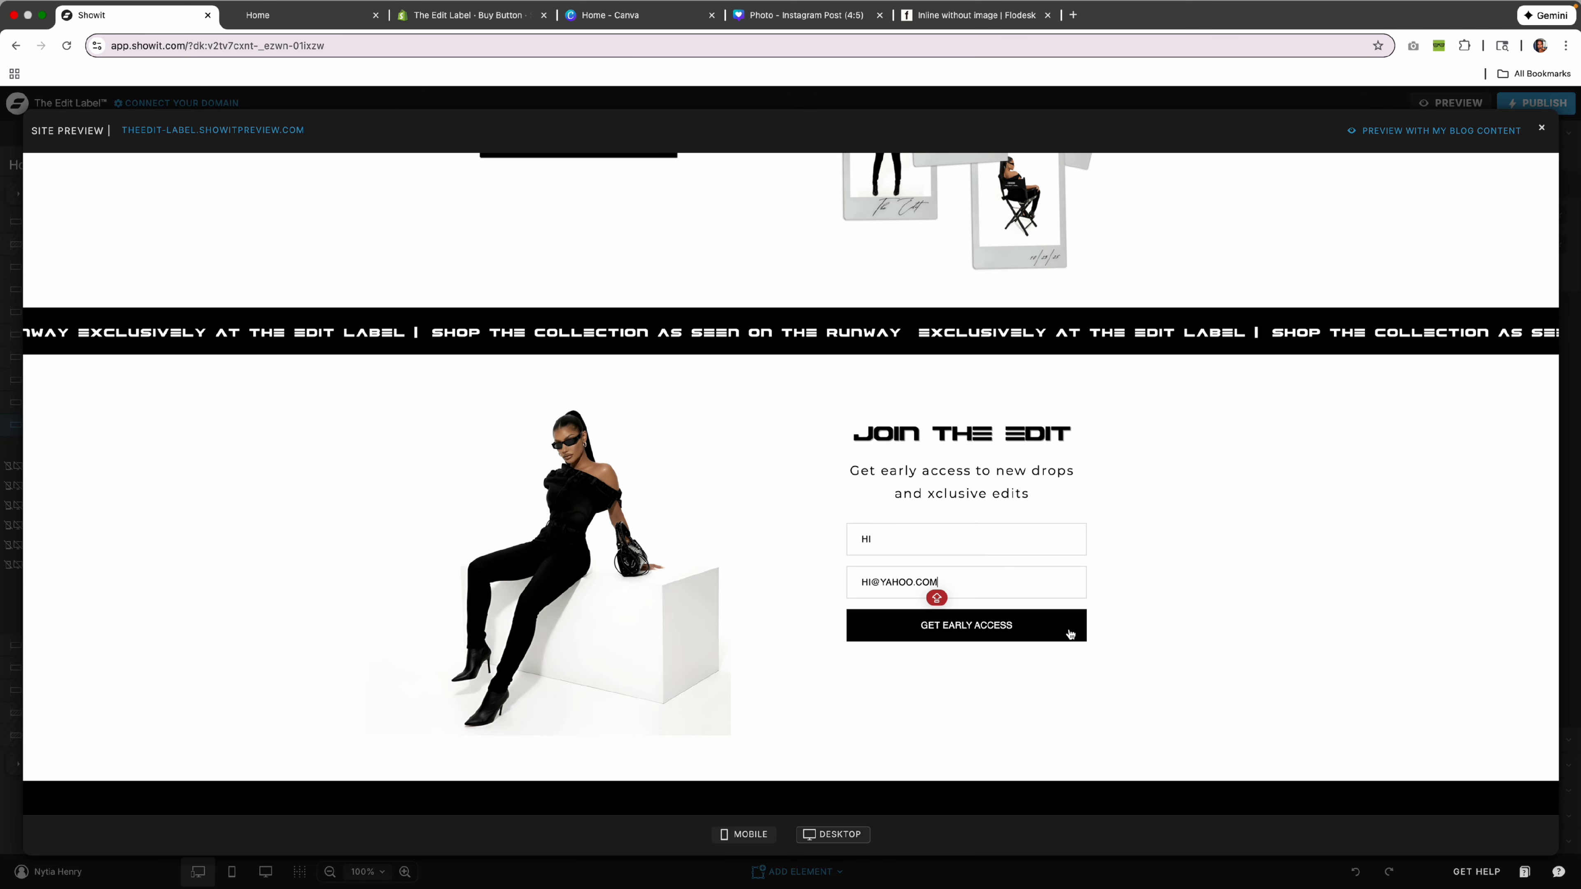
scroll(1070, 629, "down", 2)
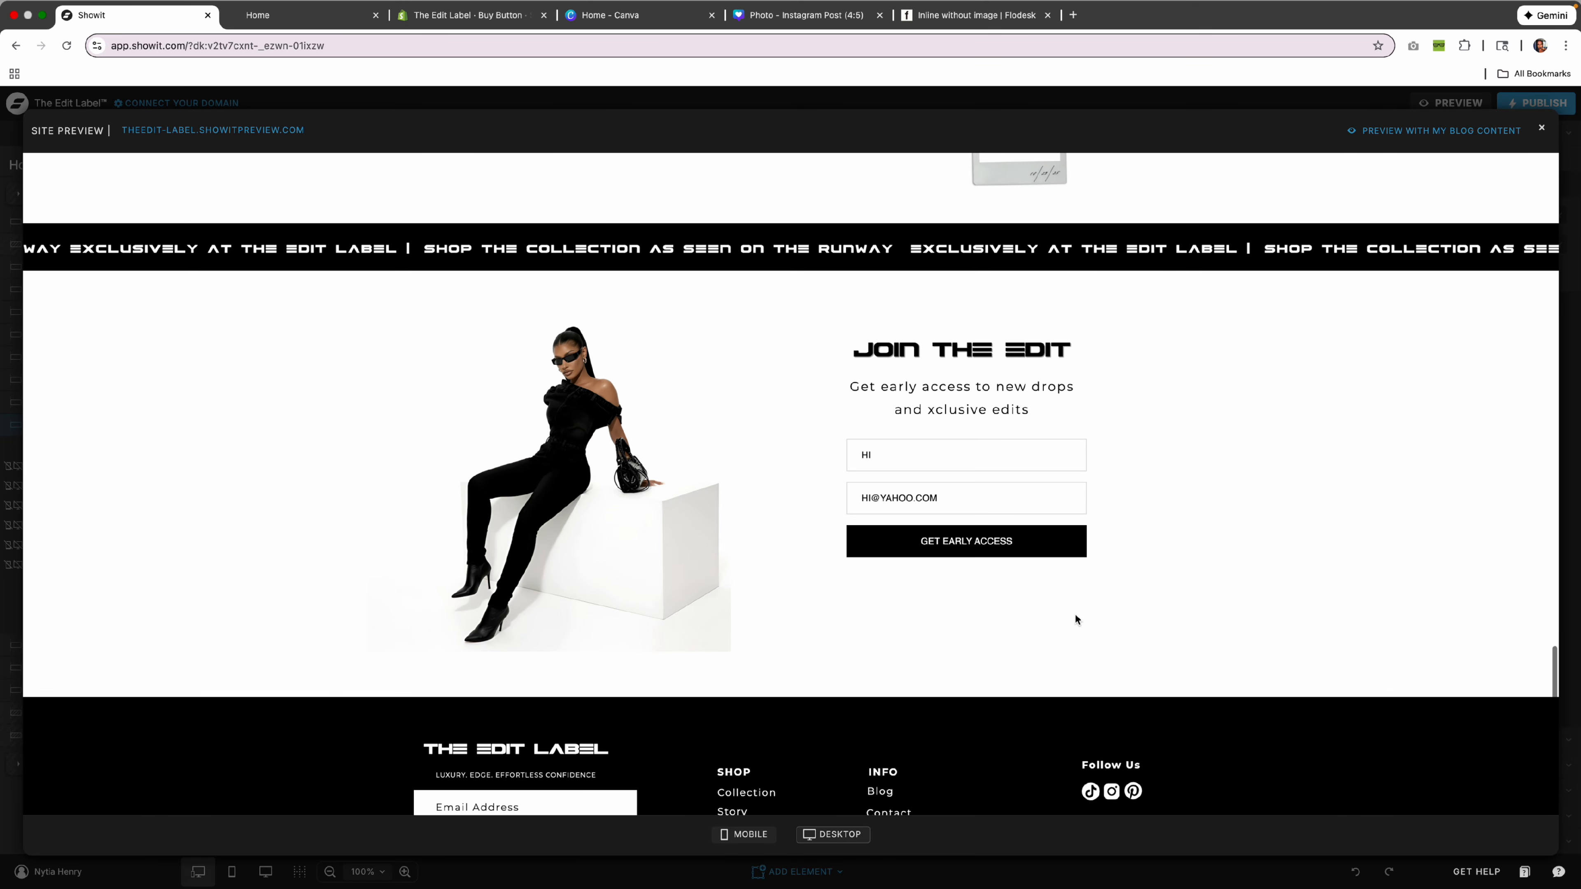
left_click(1540, 130)
left_click(1021, 14)
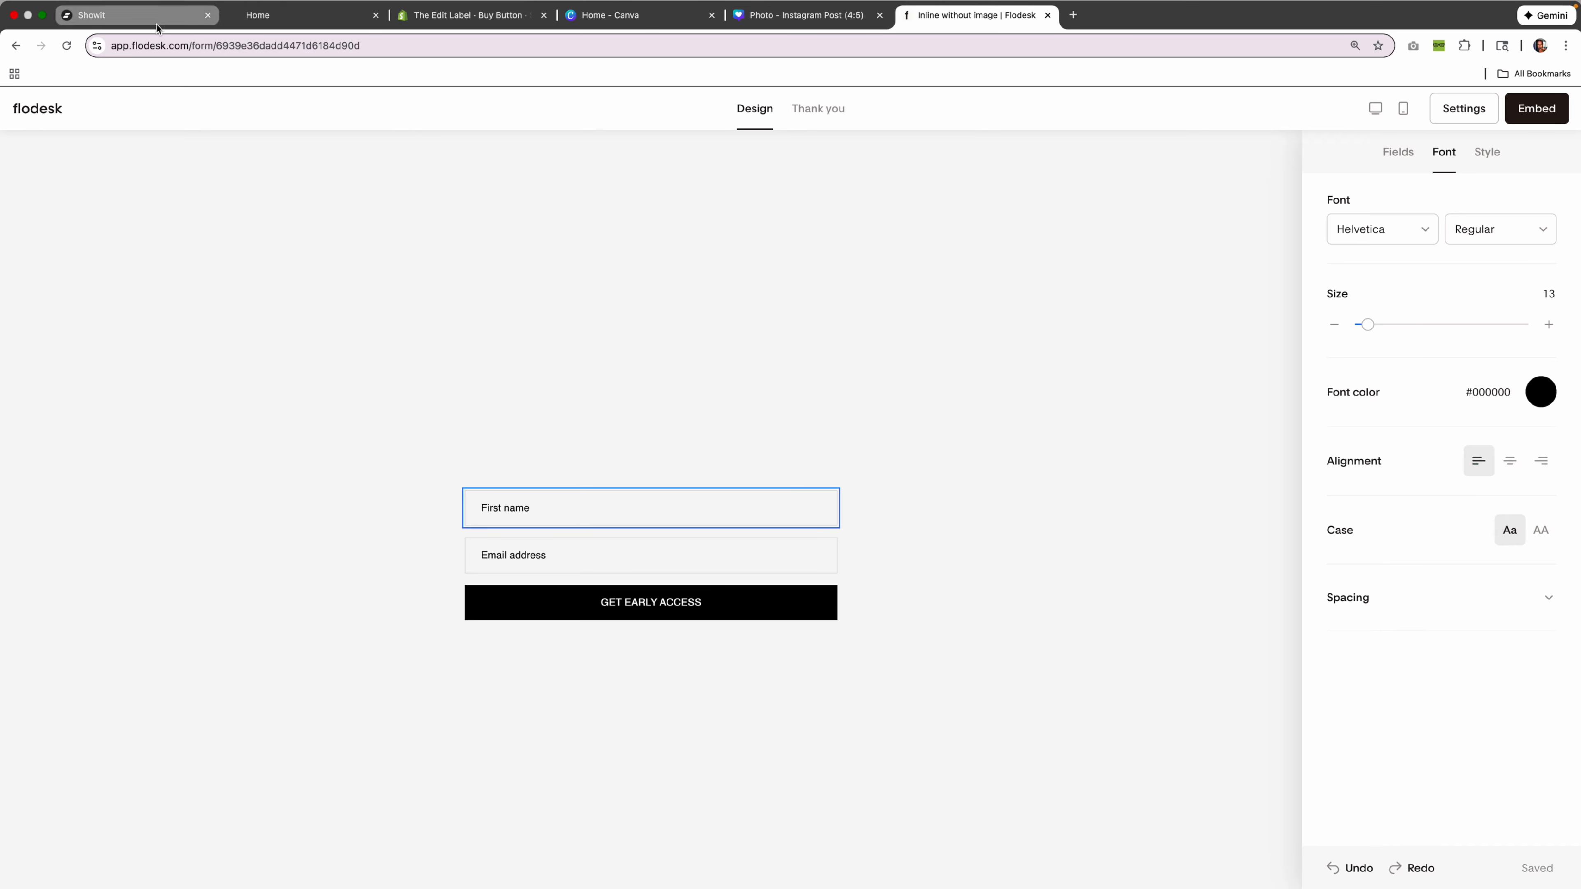
Back in Showit, zoom the design canvas out to 30% to see the whole page.
left_click(124, 15)
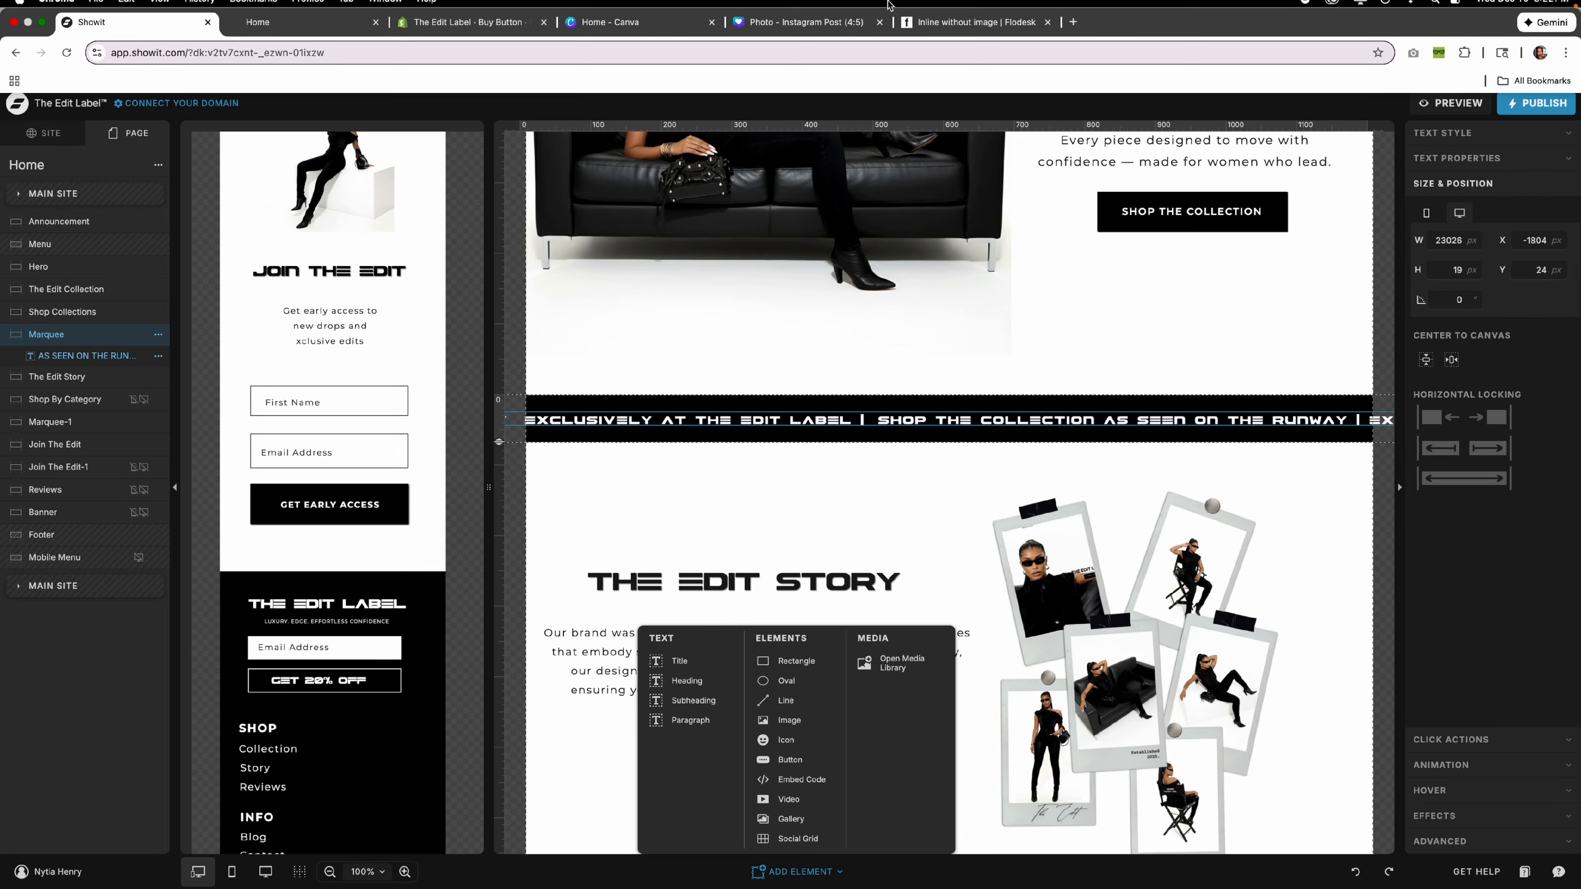
scroll(1091, 676, "down", 1)
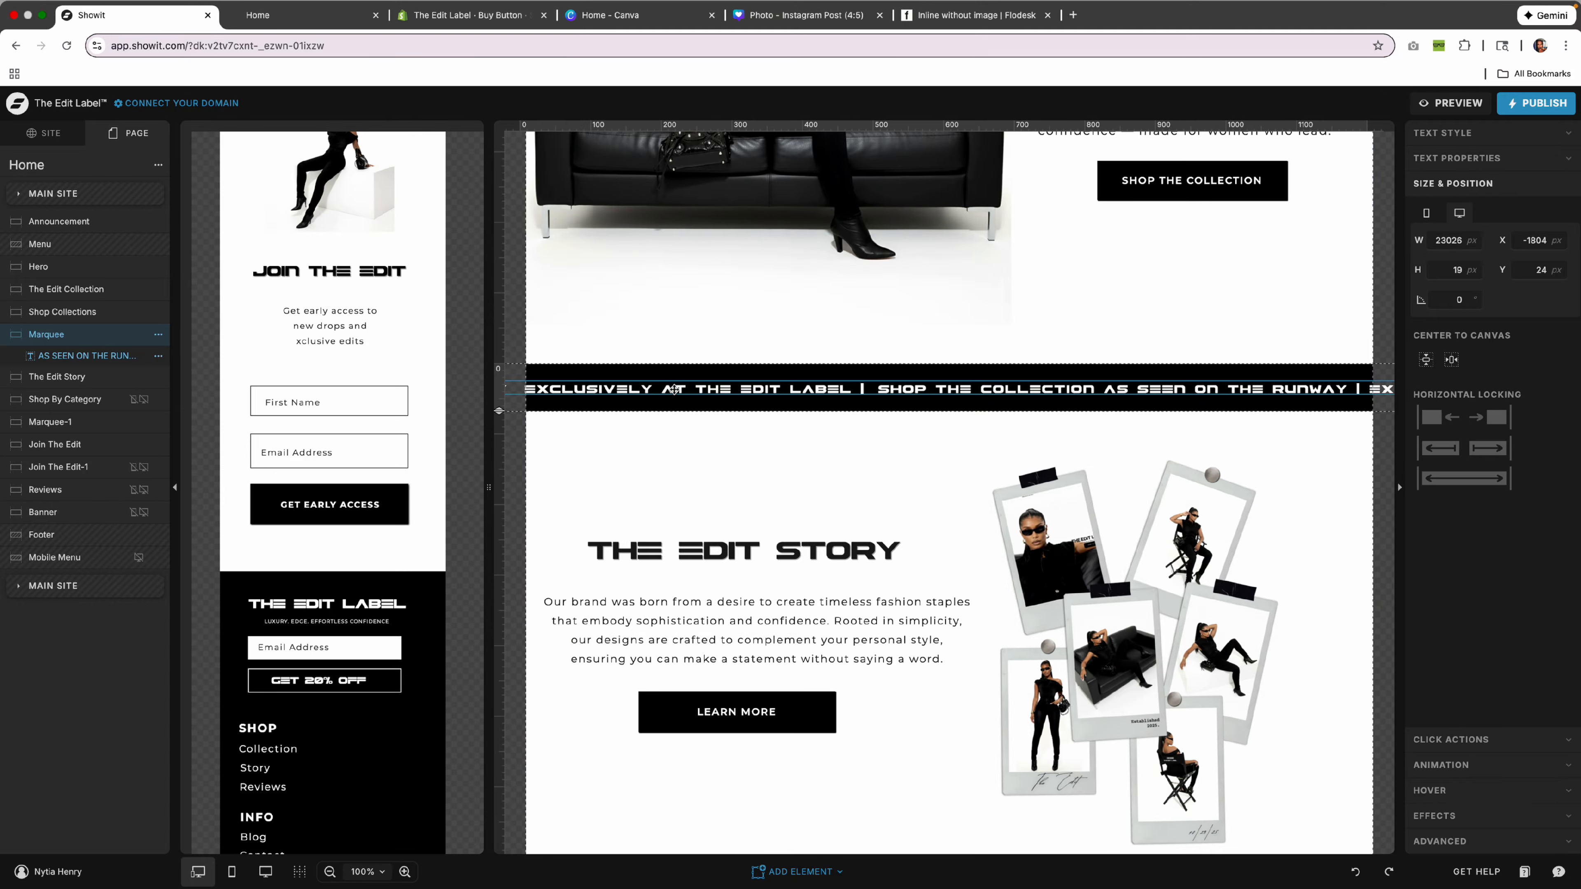
mouse_move(407, 862)
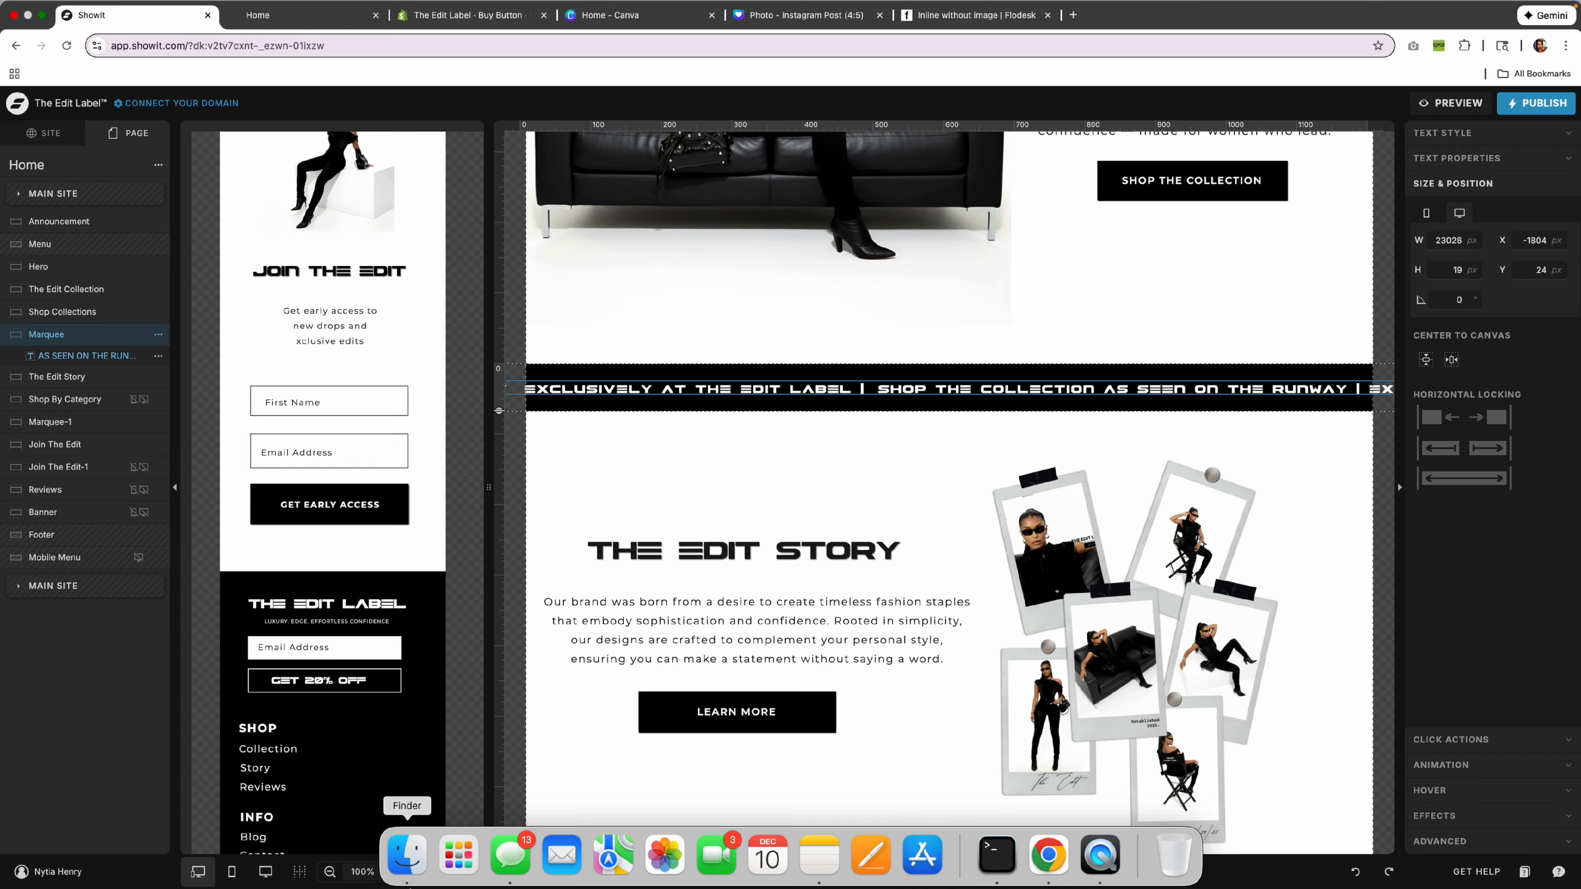
left_click(330, 873)
left_click(330, 871)
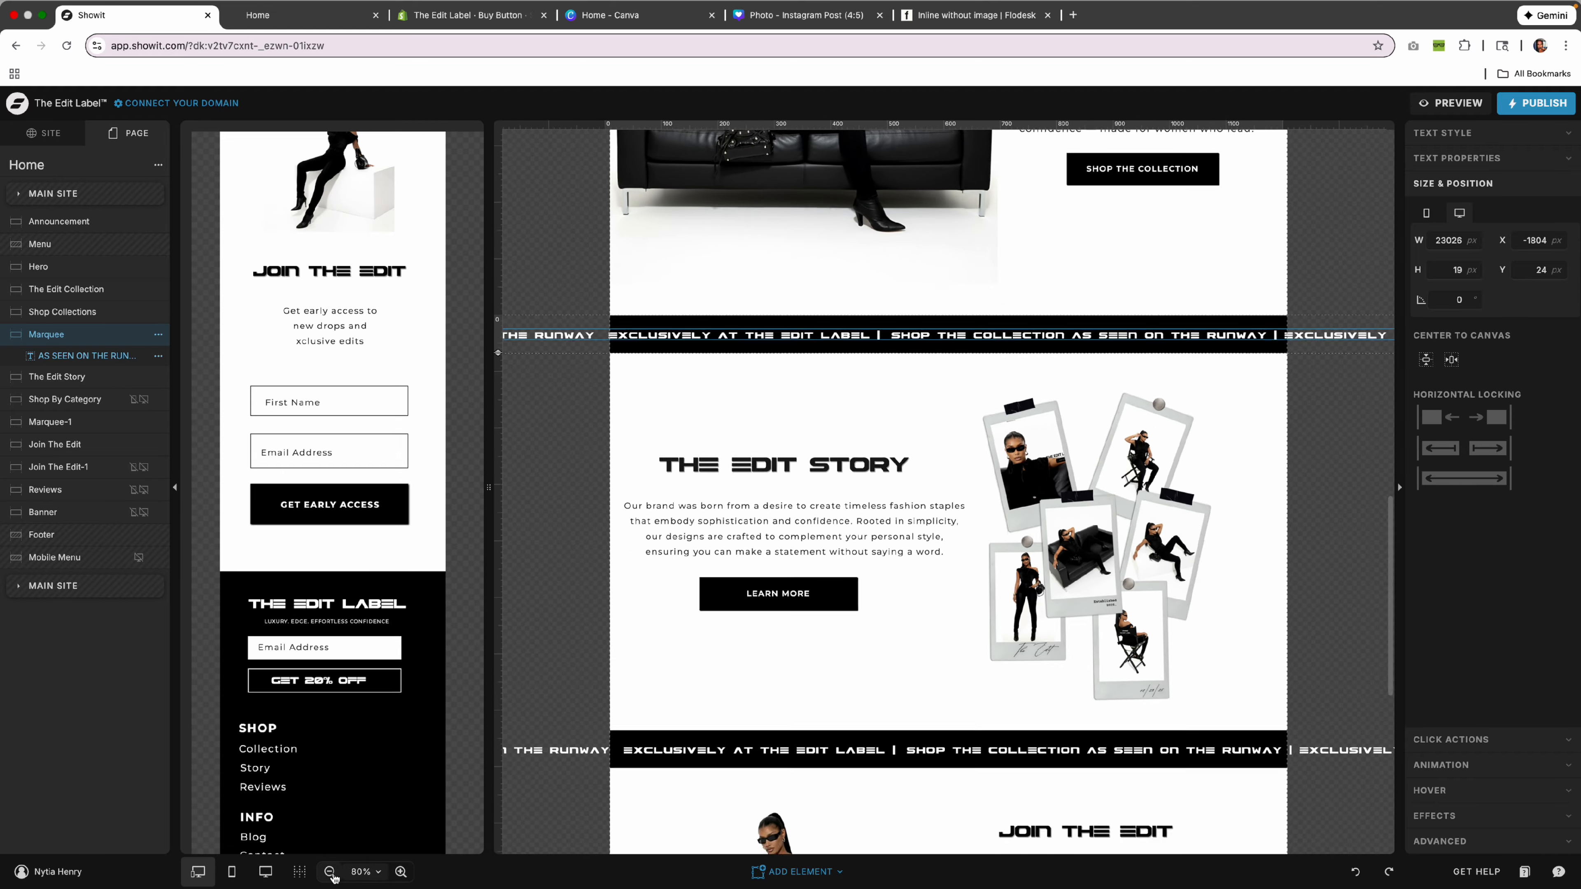
left_click(330, 871)
left_click(329, 871)
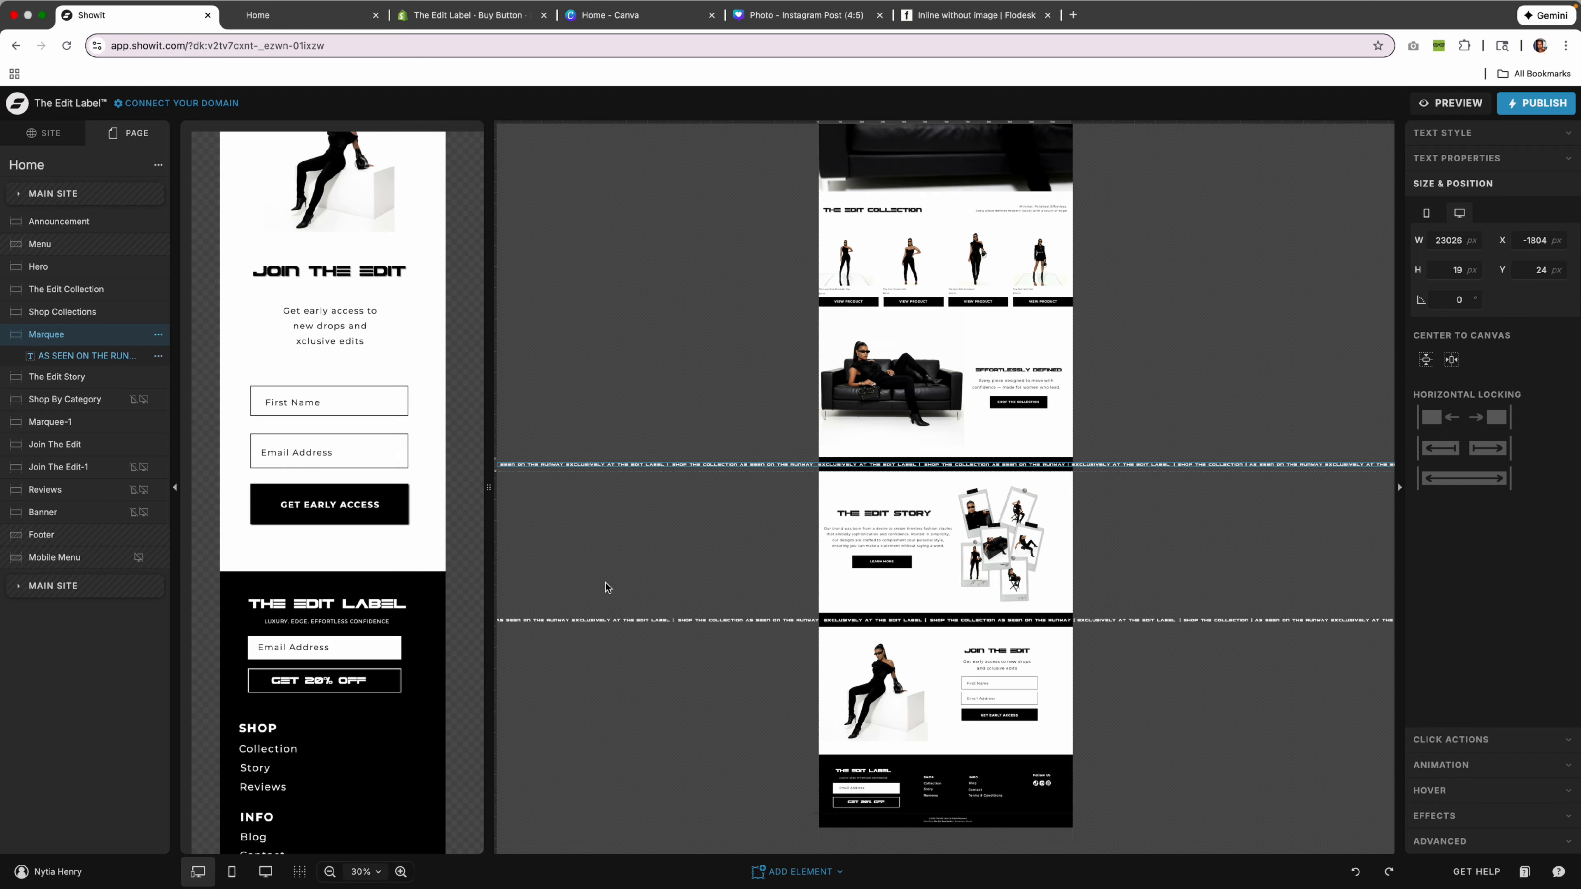
scroll(608, 582, "right", 1)
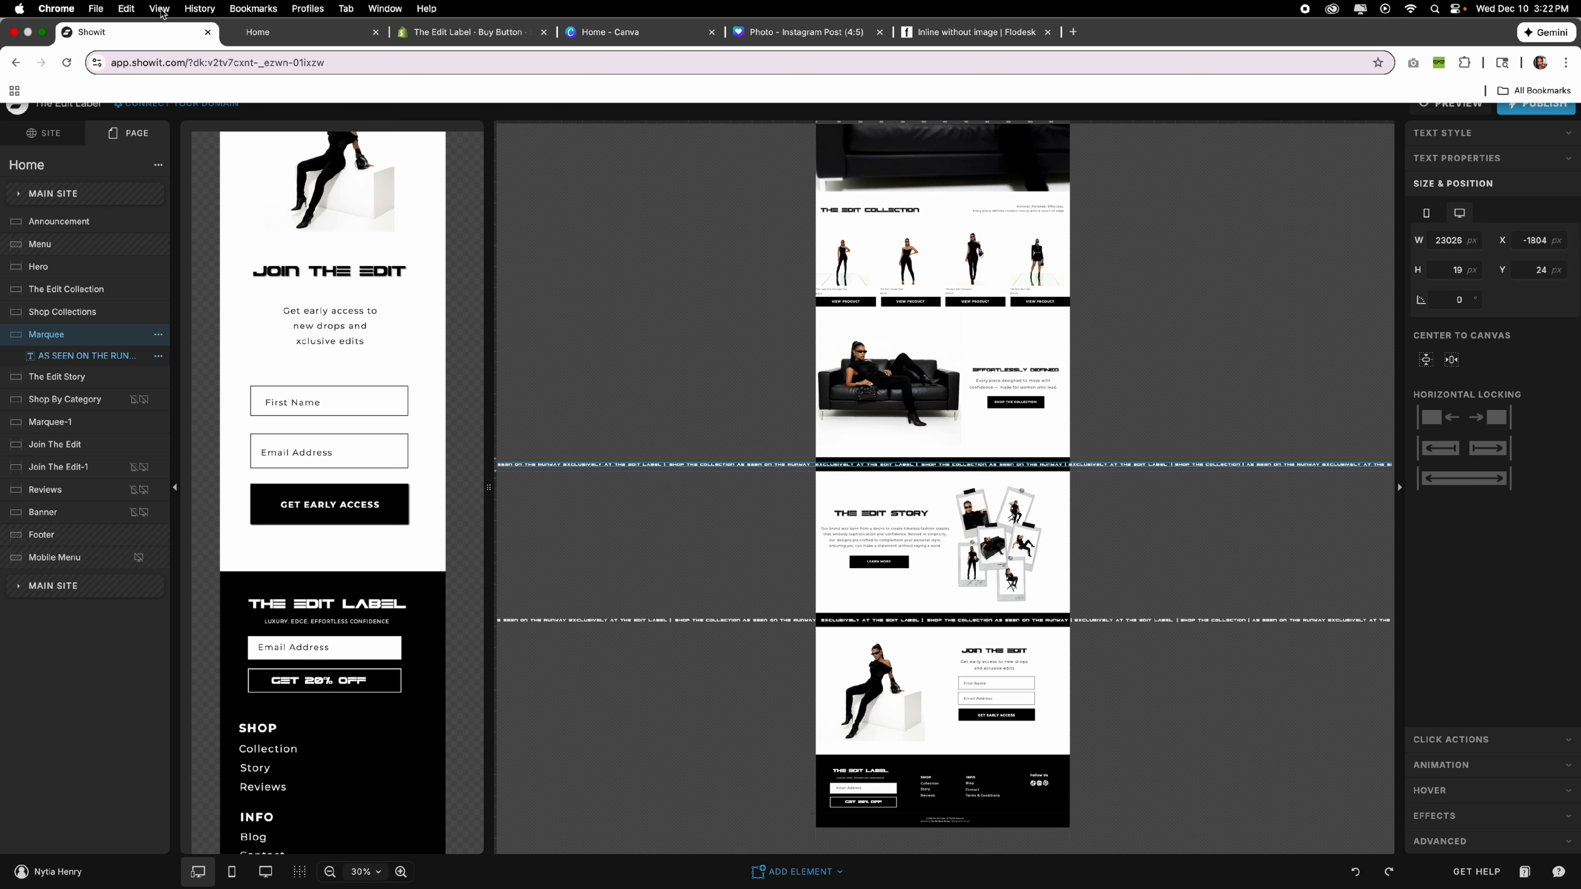
Zoom the browser out to 50% and select the marquee text strip.
left_click(160, 8)
left_click(204, 218)
left_click(1295, 74)
left_click(1295, 75)
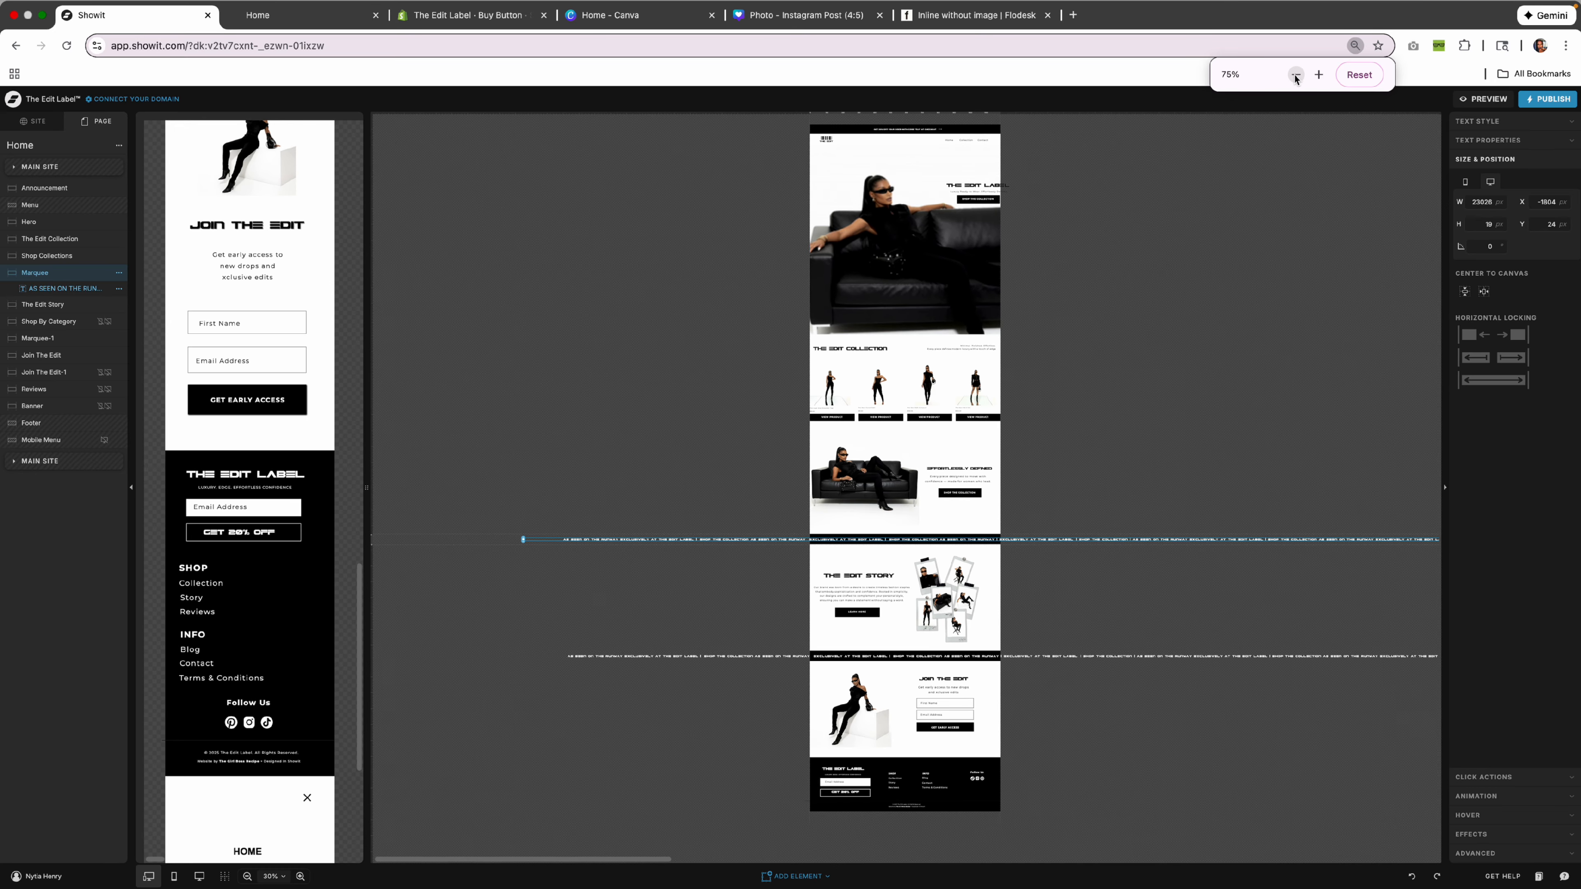
left_click(1295, 75)
left_click(1295, 75)
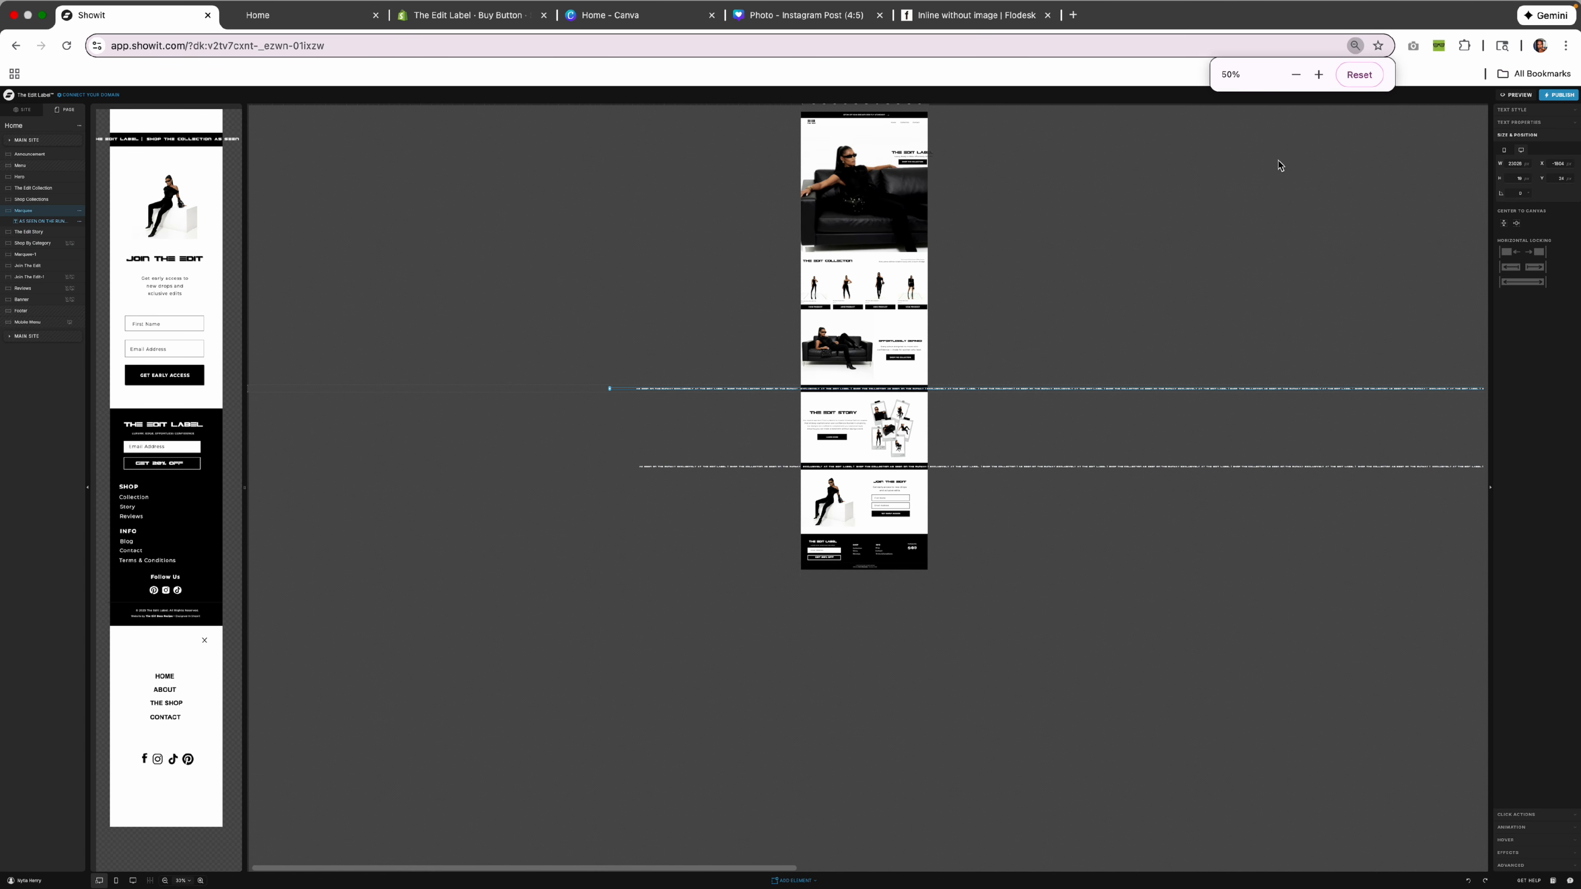
left_click(1112, 298)
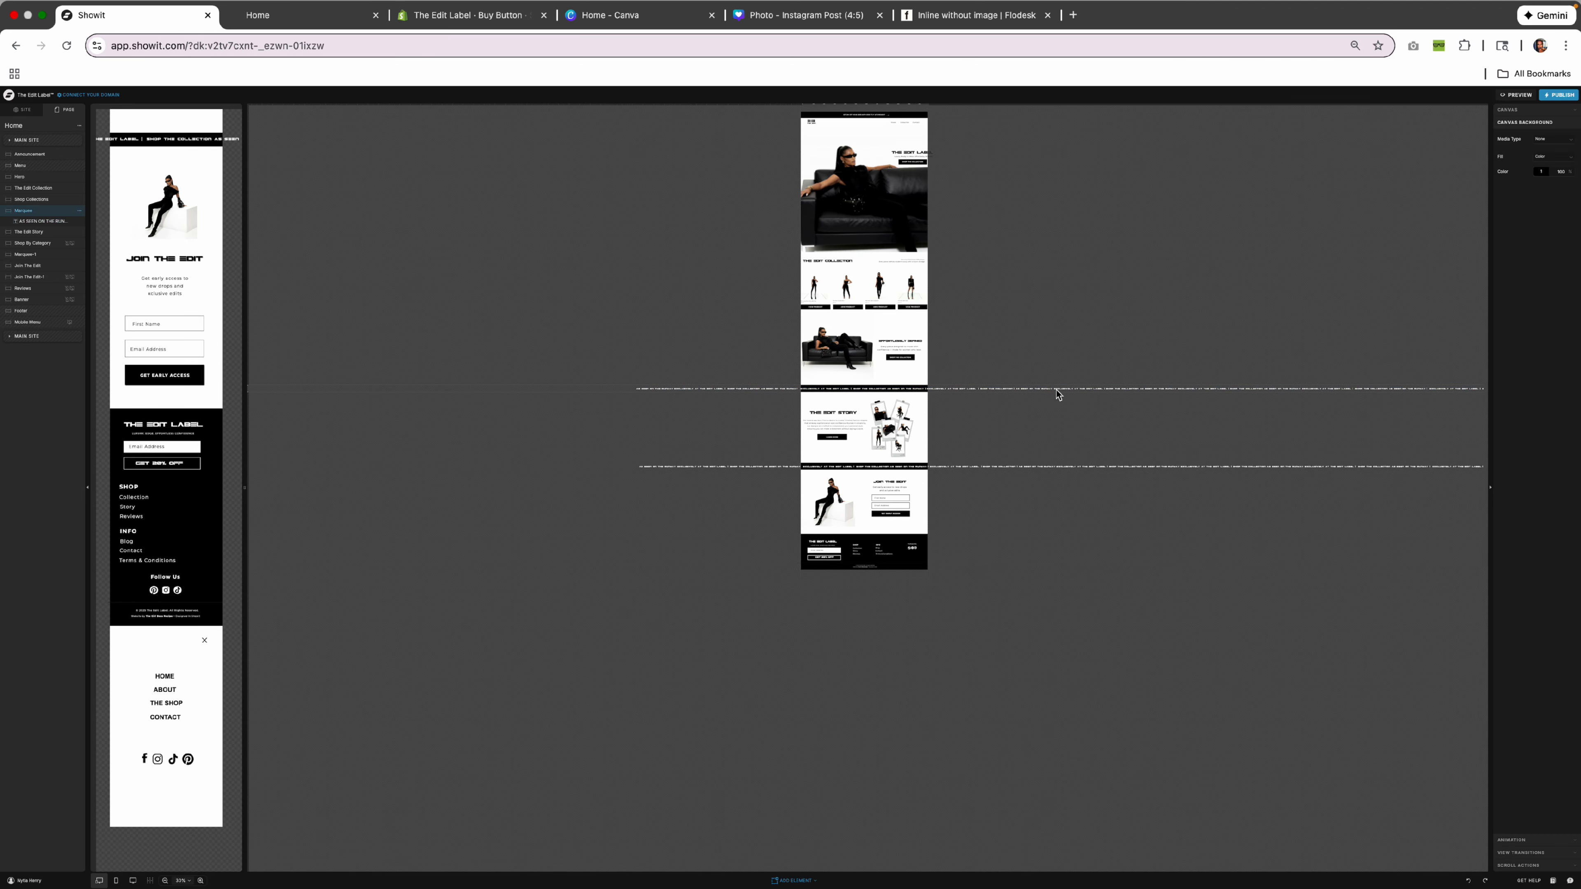
left_click(1058, 389)
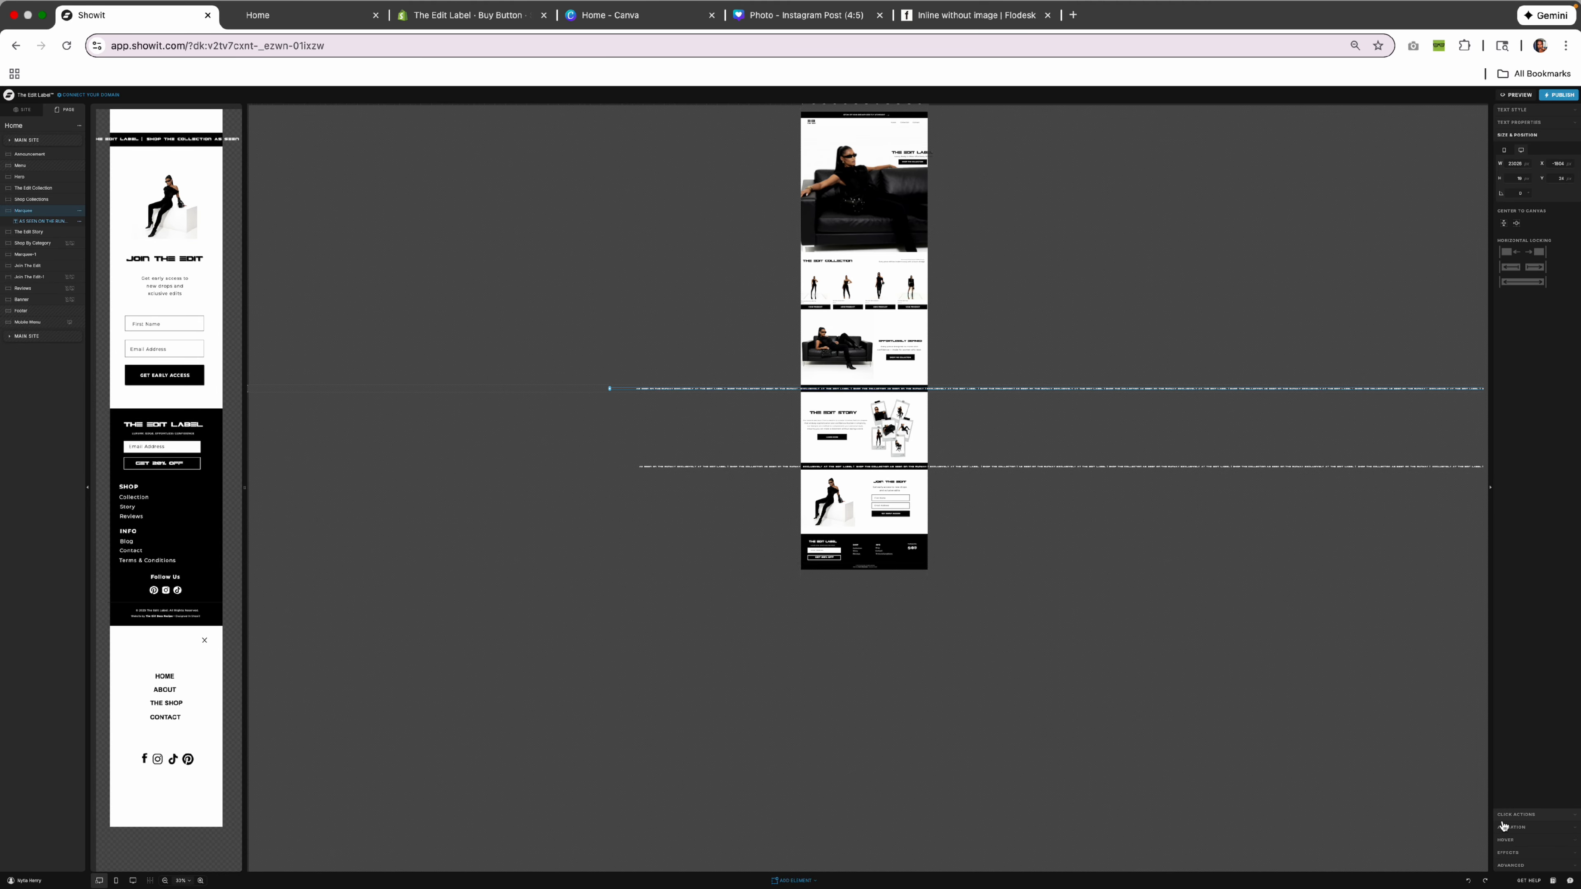
Expand the marquee text's Animation panel and reset the browser to Actual Size.
left_click(1517, 828)
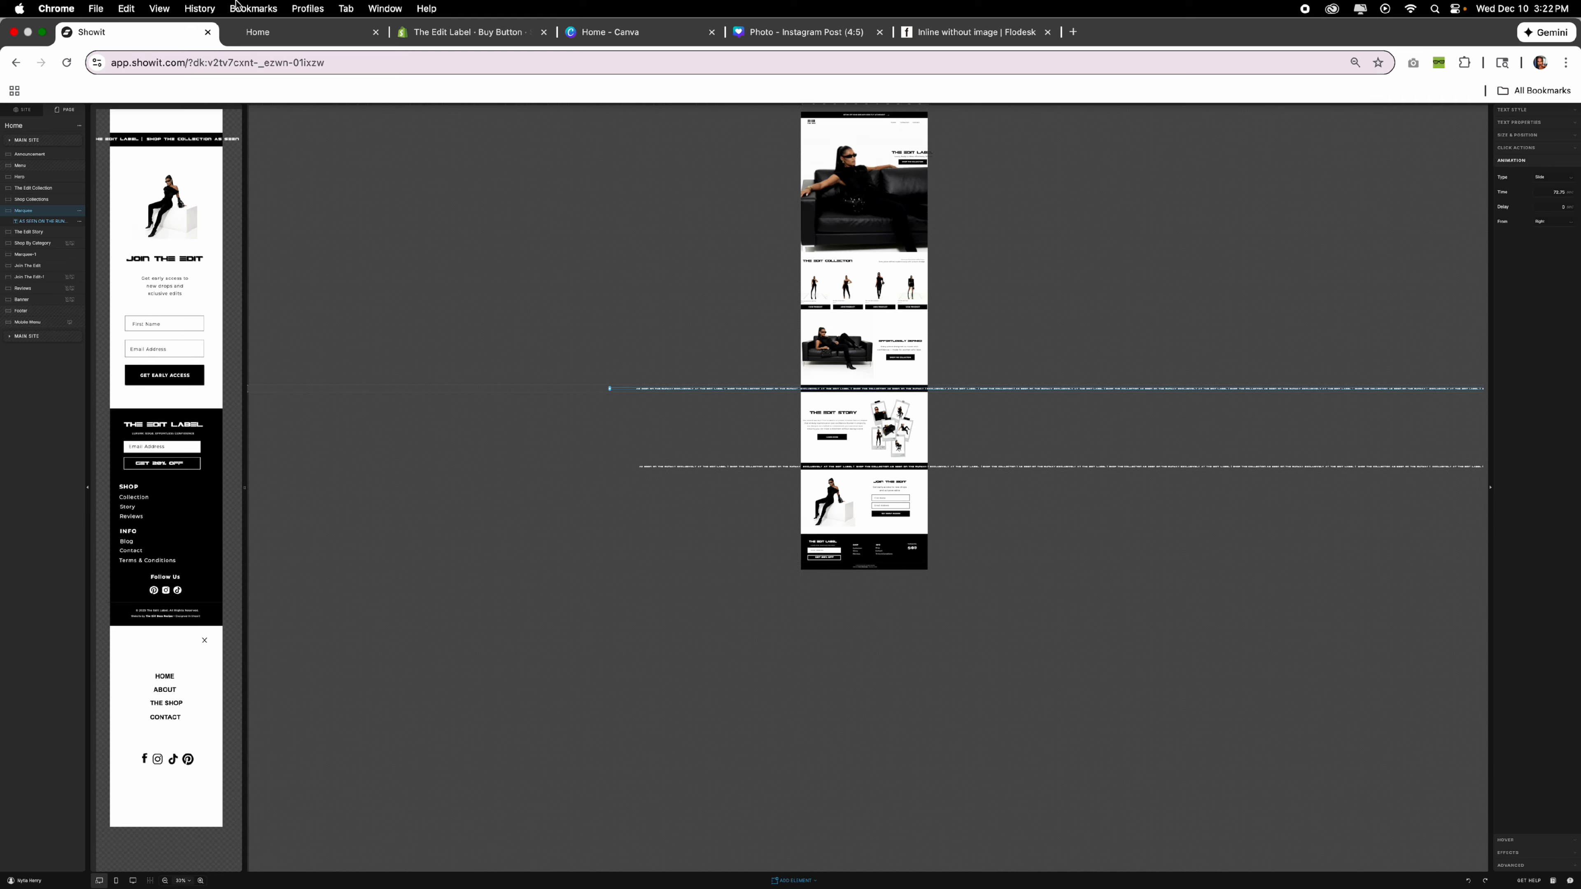
left_click(159, 9)
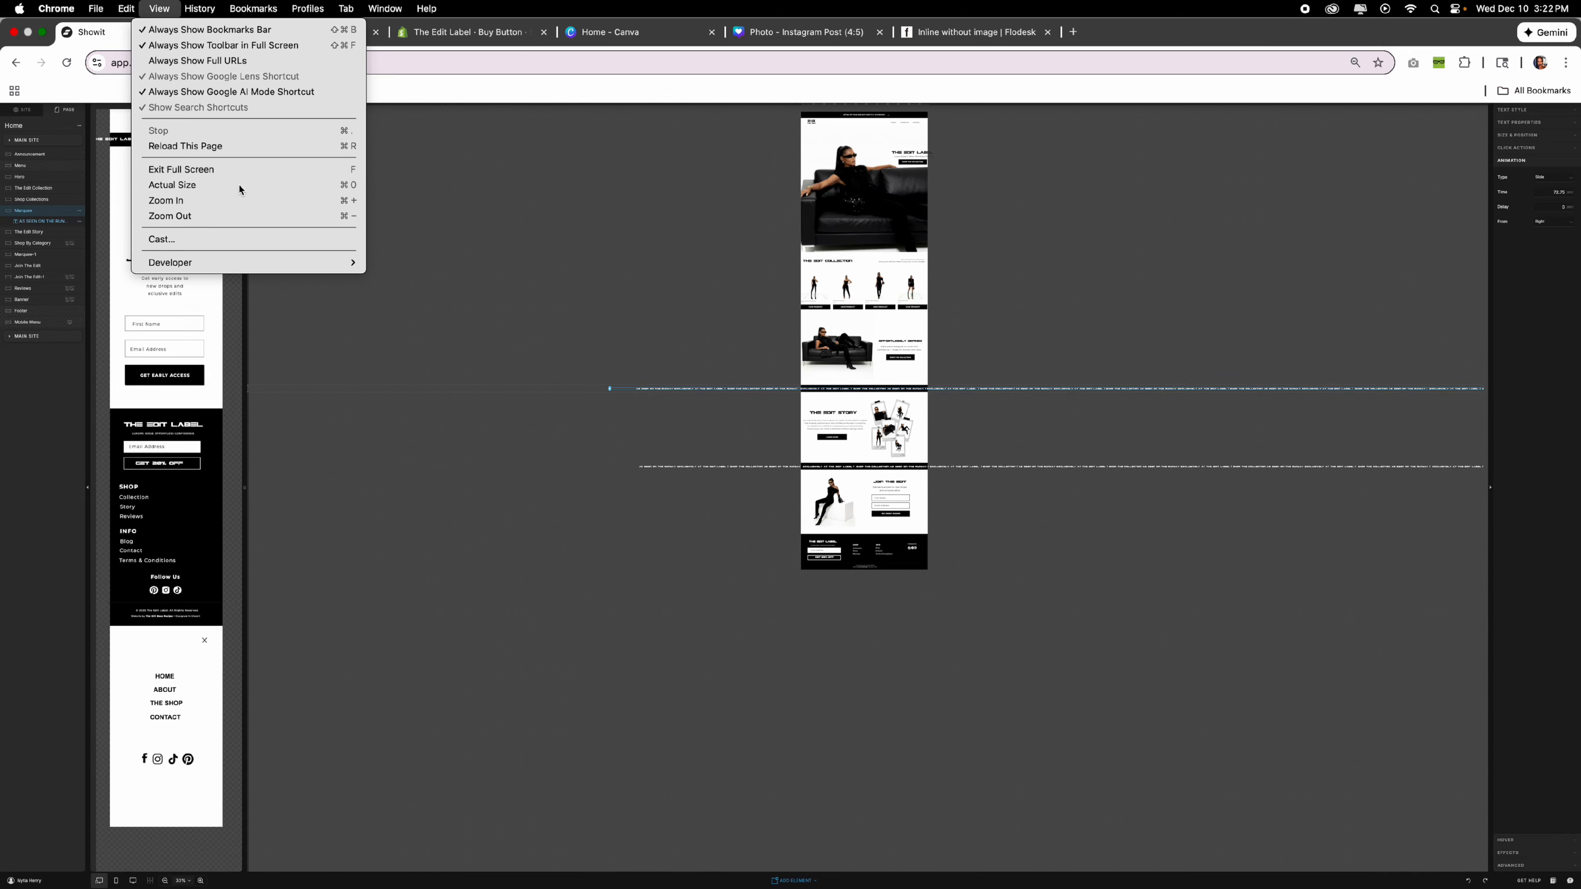
left_click(238, 184)
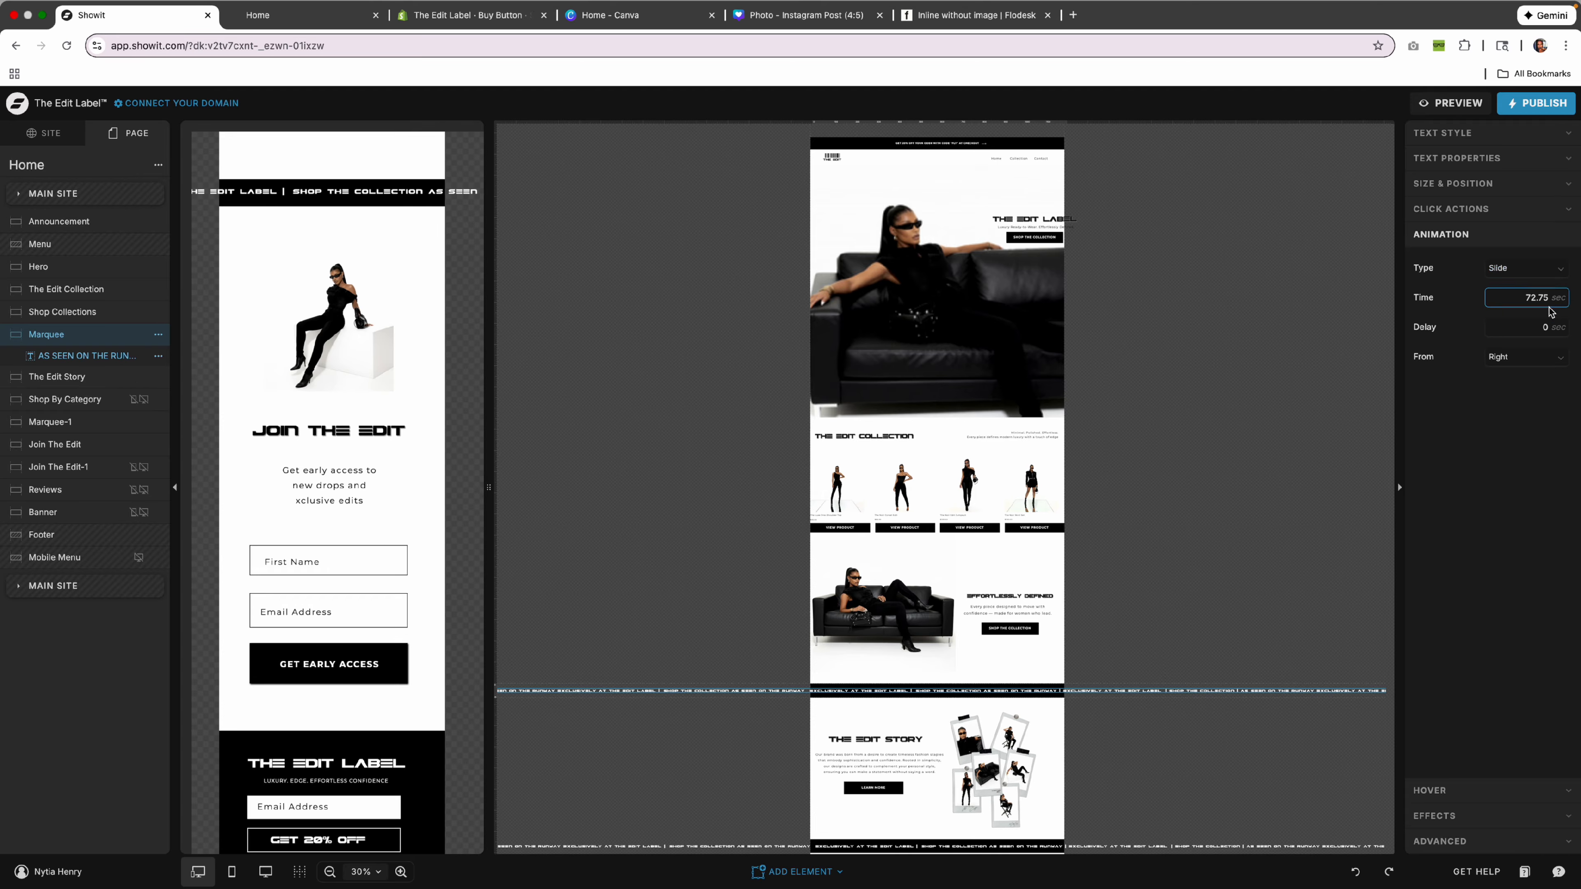
Confirm the marquee animation stays Slide from Right, then deselect it.
left_click(1524, 357)
left_click(1428, 389)
scroll(1115, 332, "down", 5)
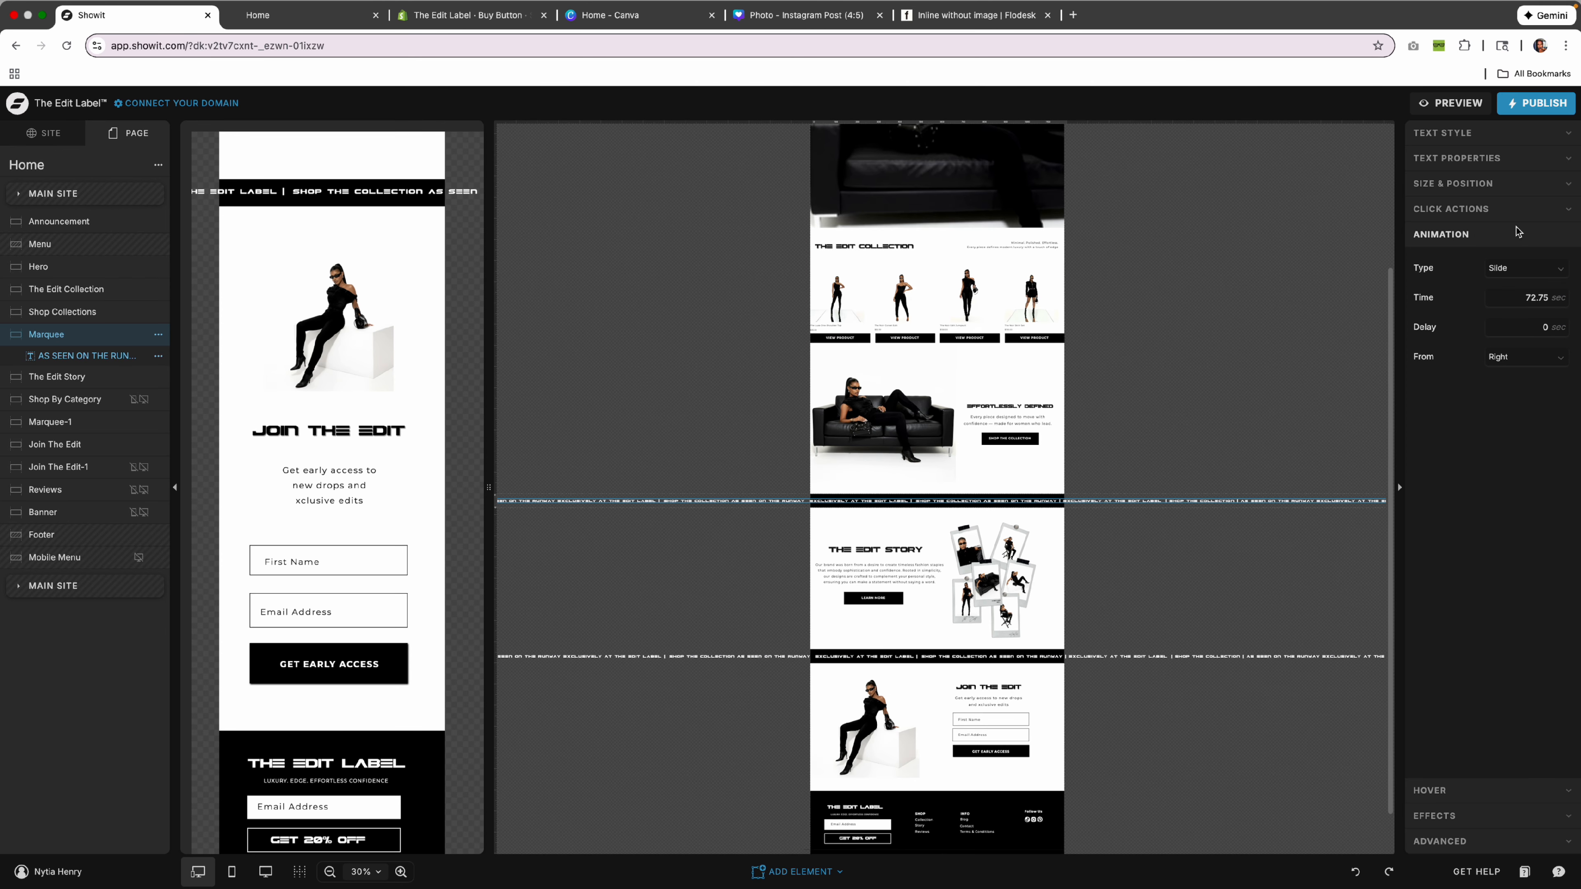
left_click(1525, 267)
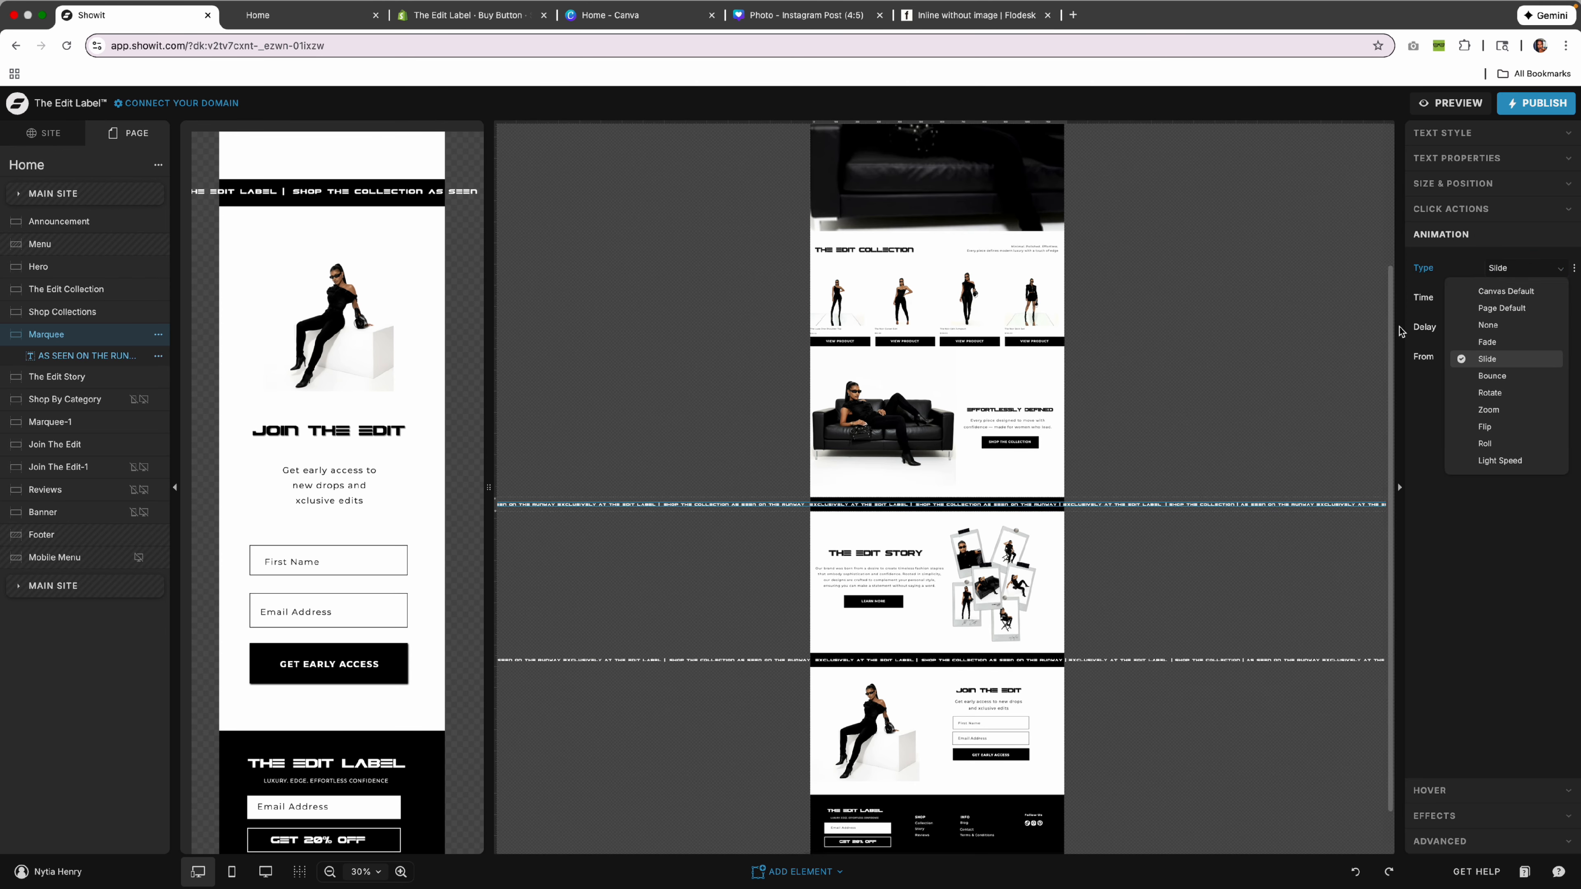
left_click(1412, 260)
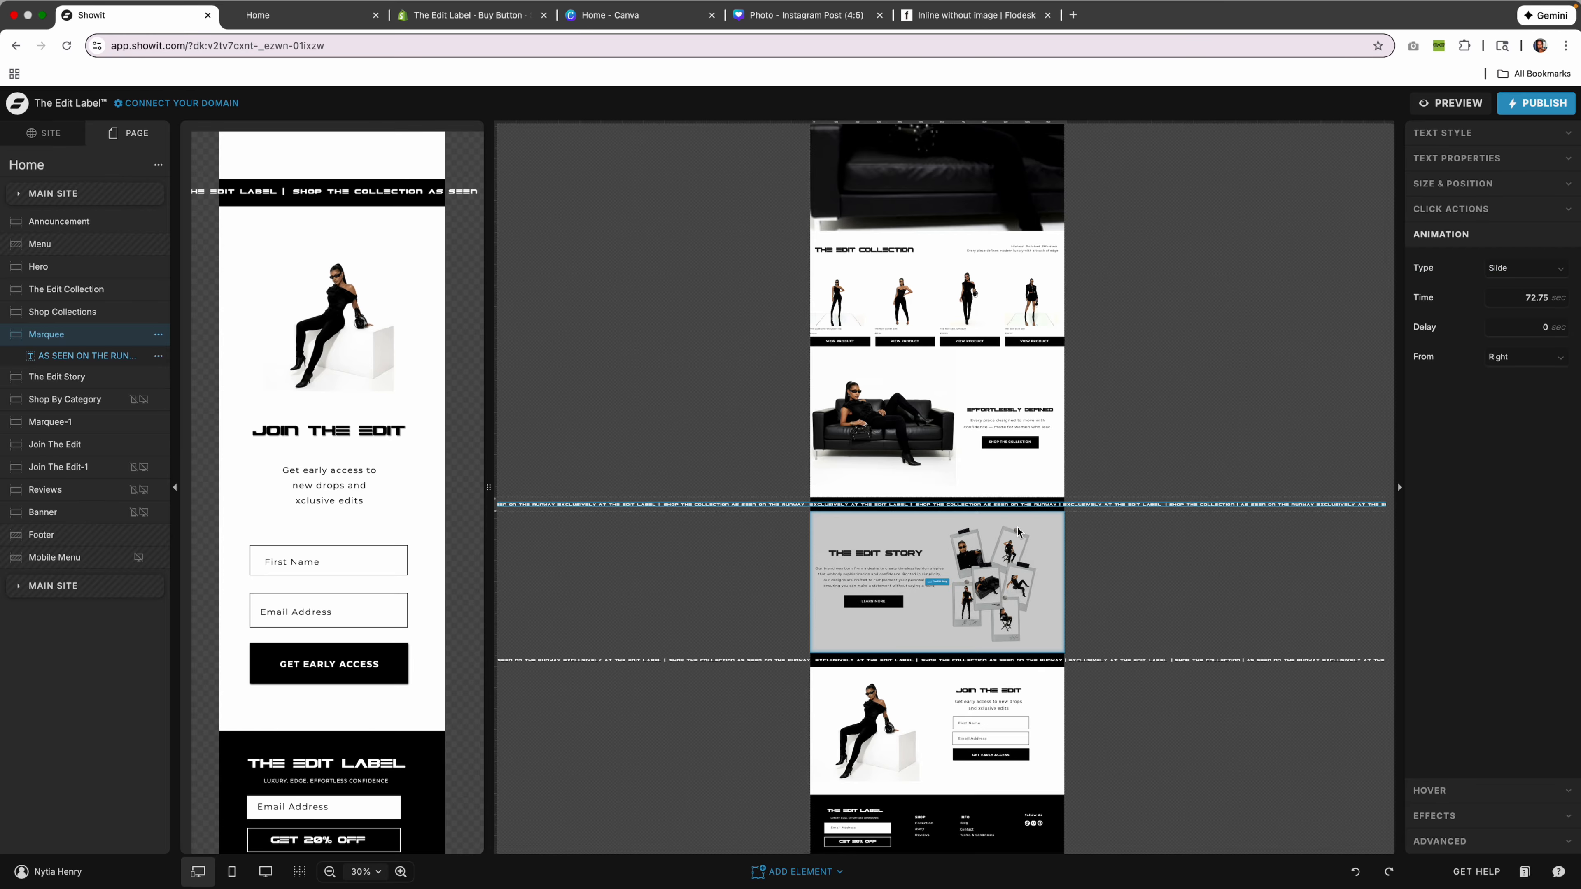
left_click(1206, 511)
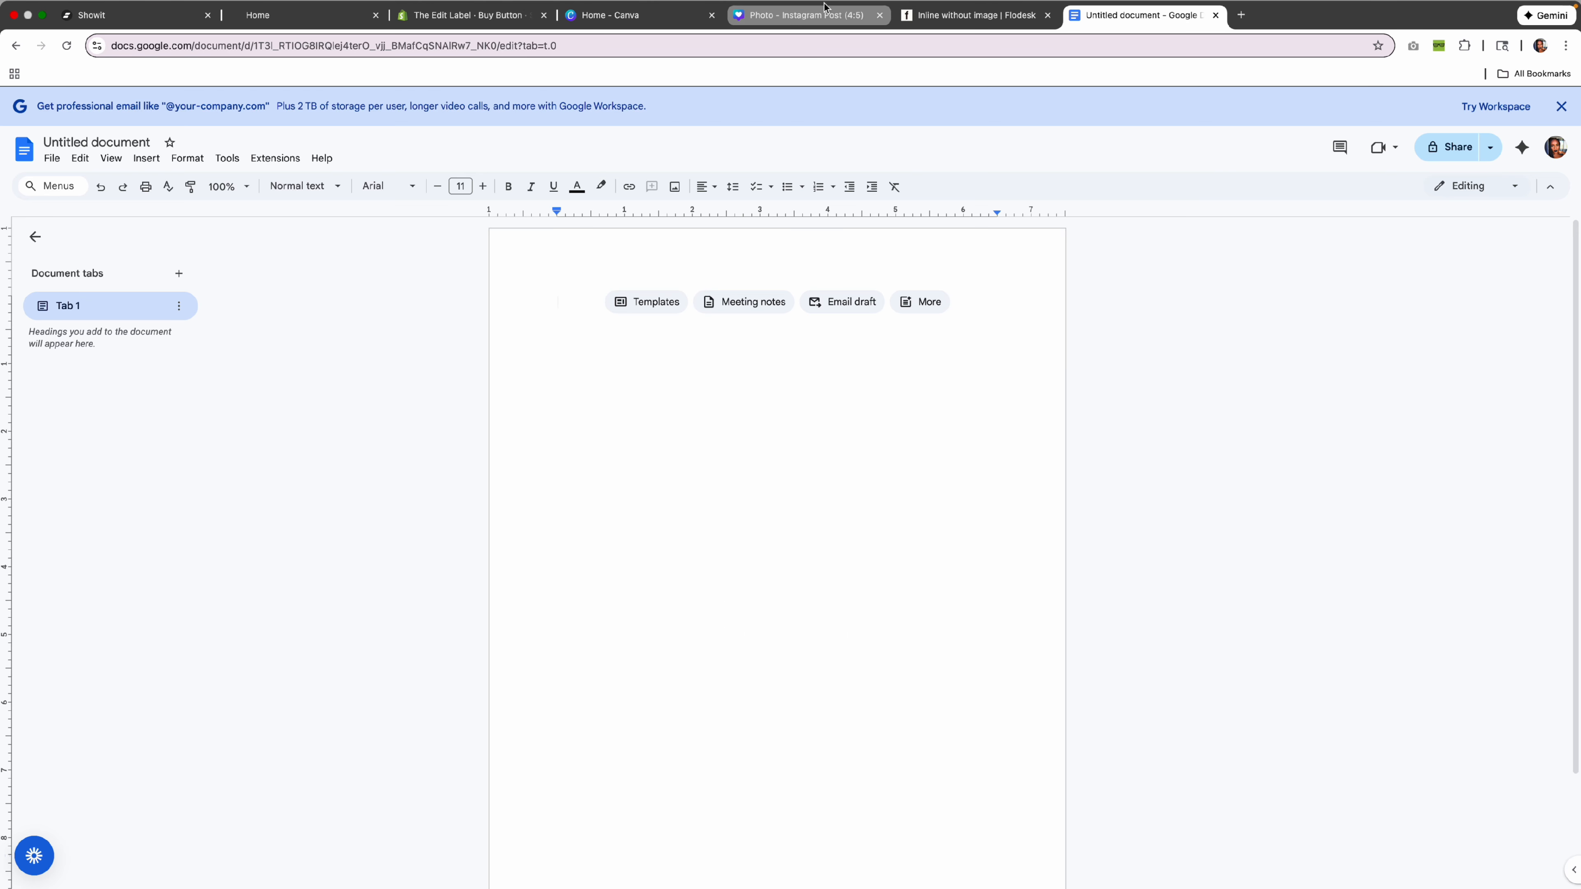
left_click(161, 18)
left_click_drag(546, 509, 1429, 523)
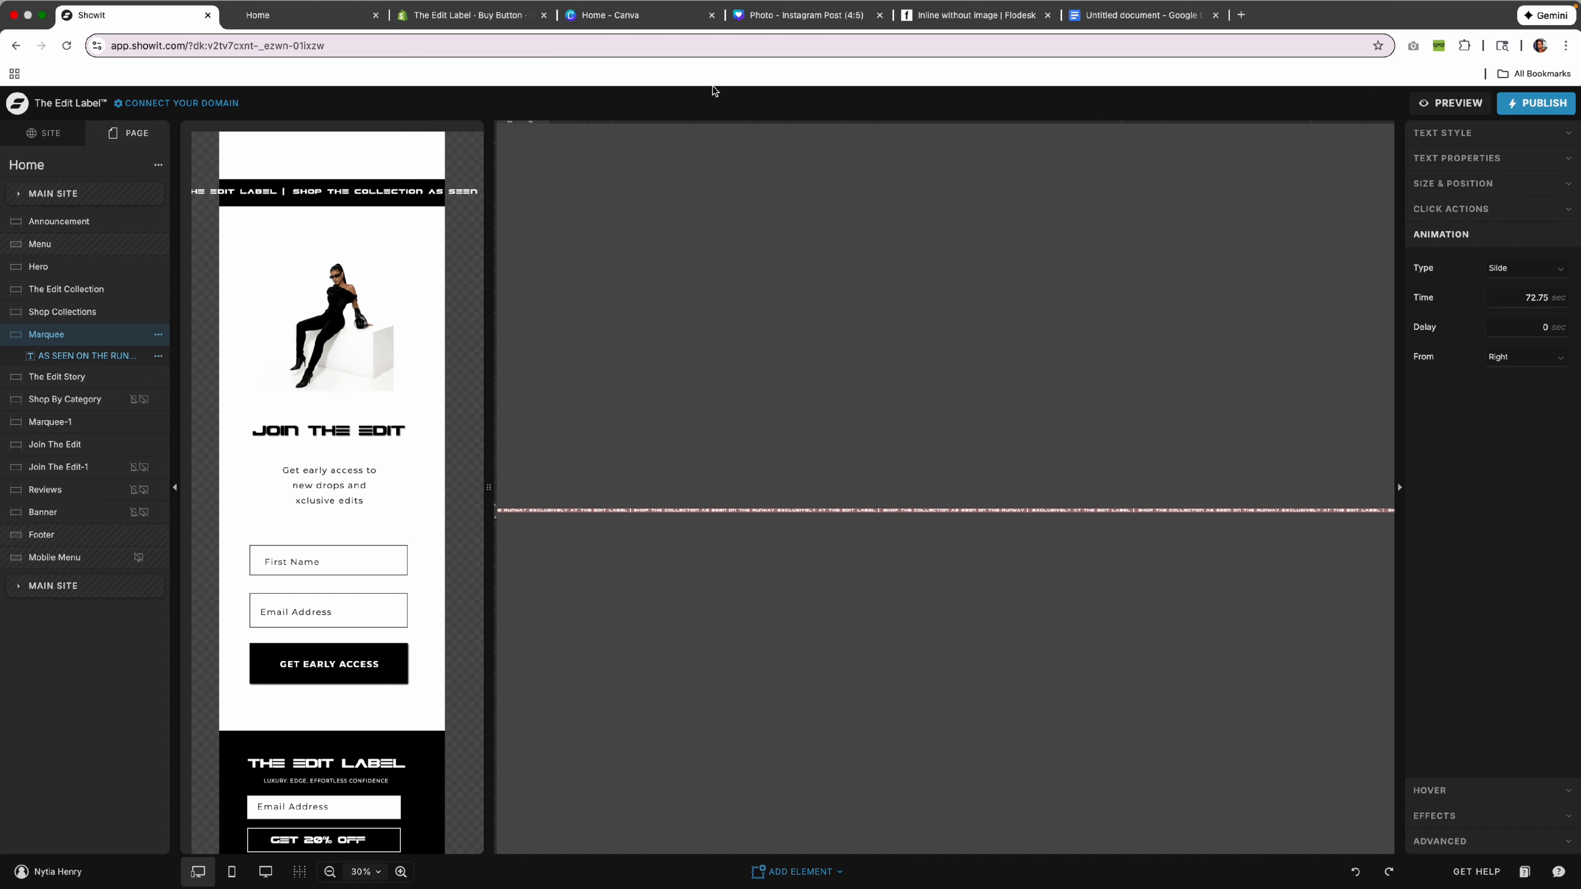
scroll(686, 337, "left", 10)
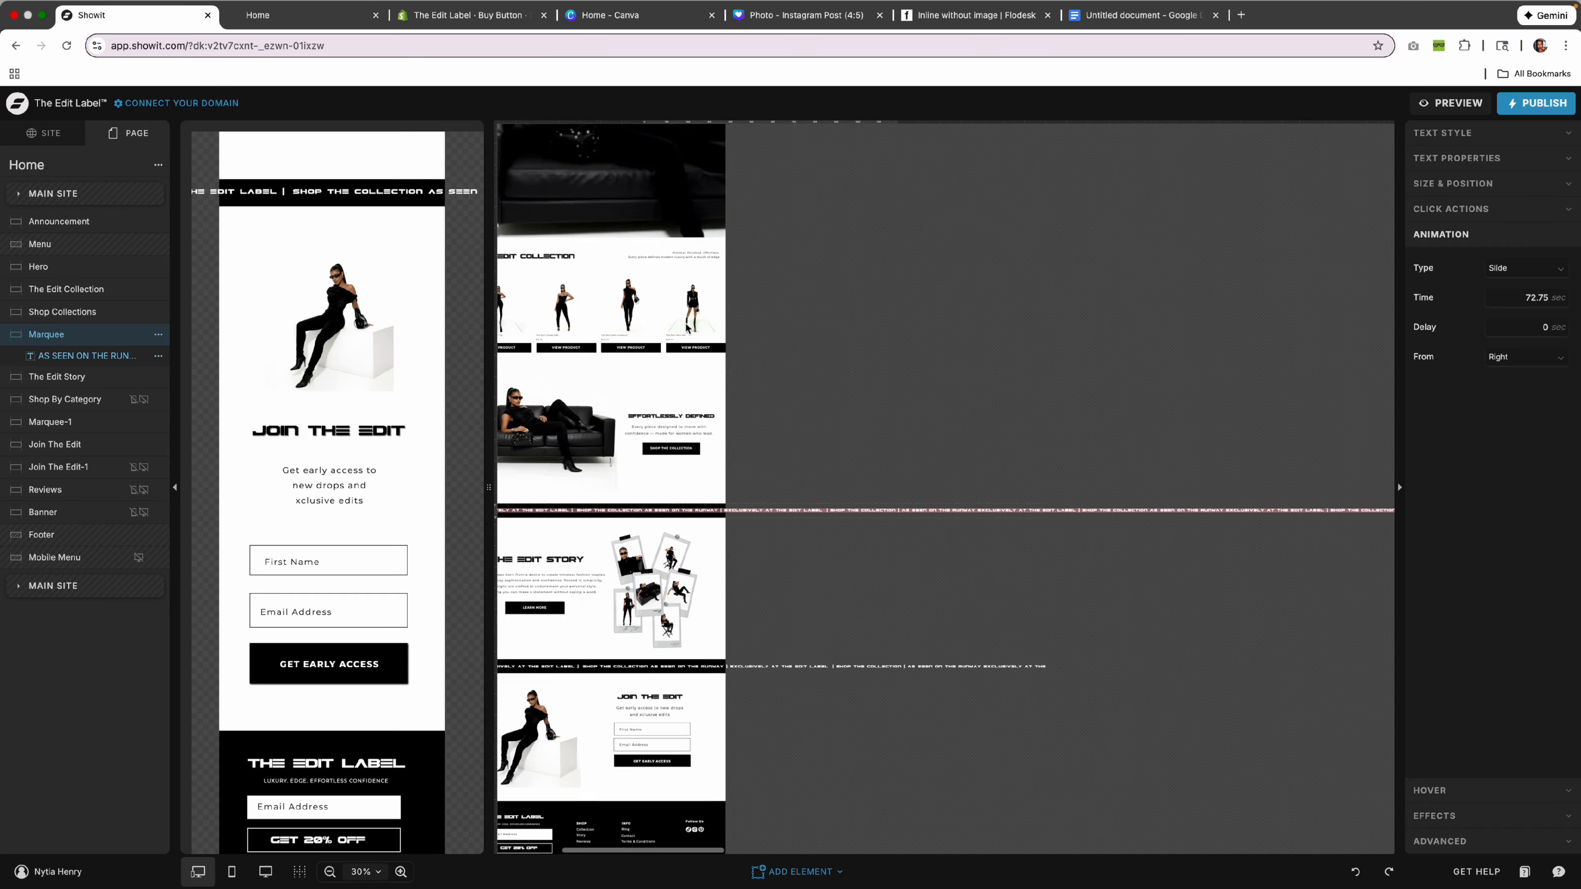
left_click(774, 506)
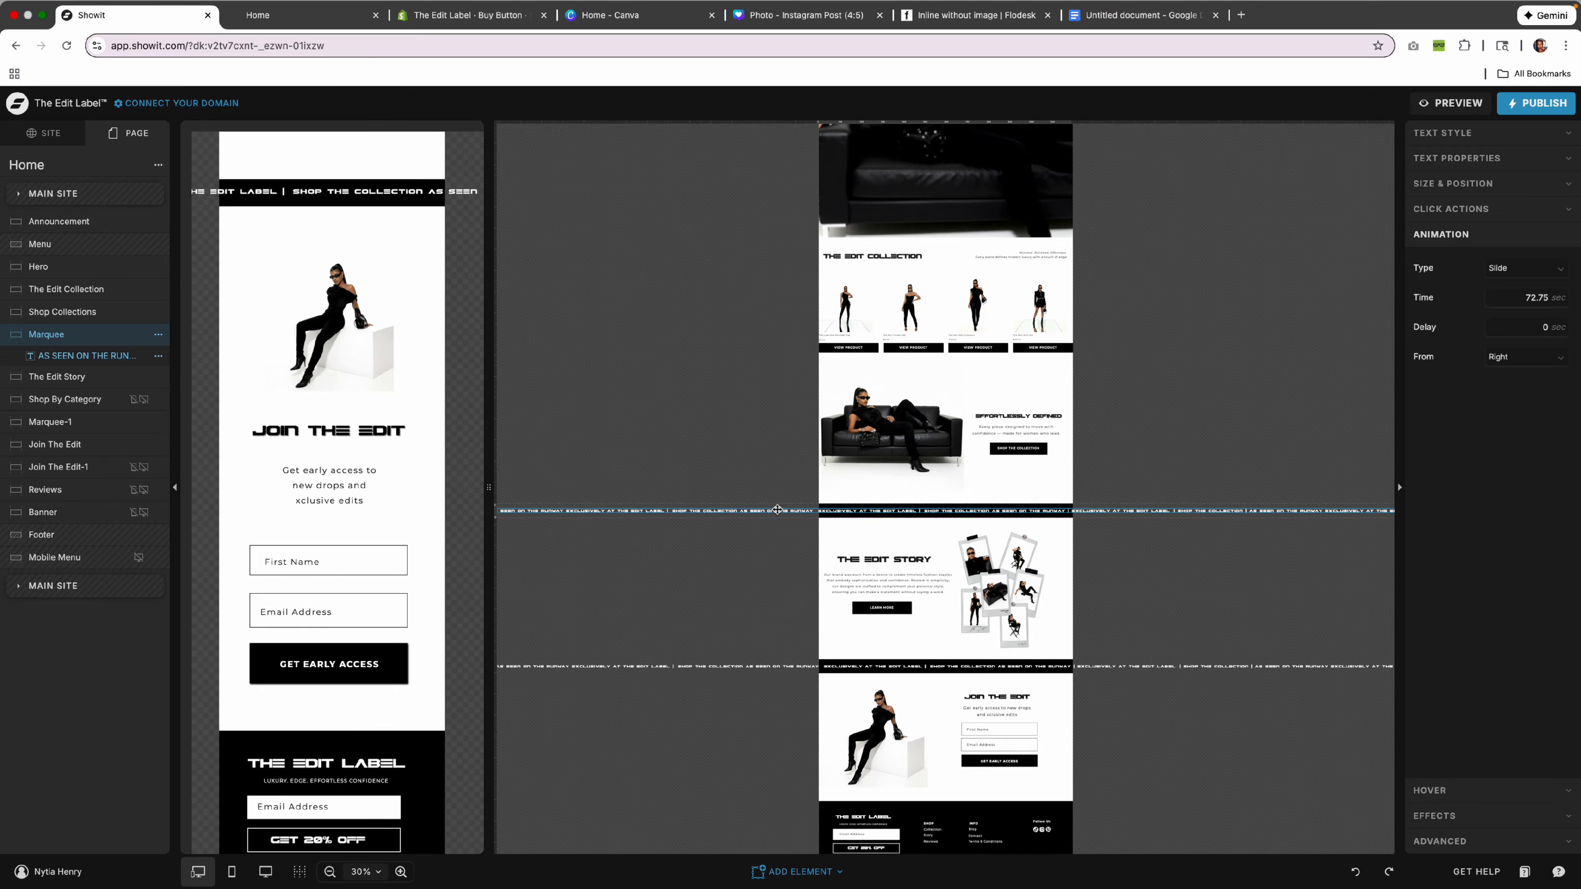
scroll(1045, 516, "right", 10)
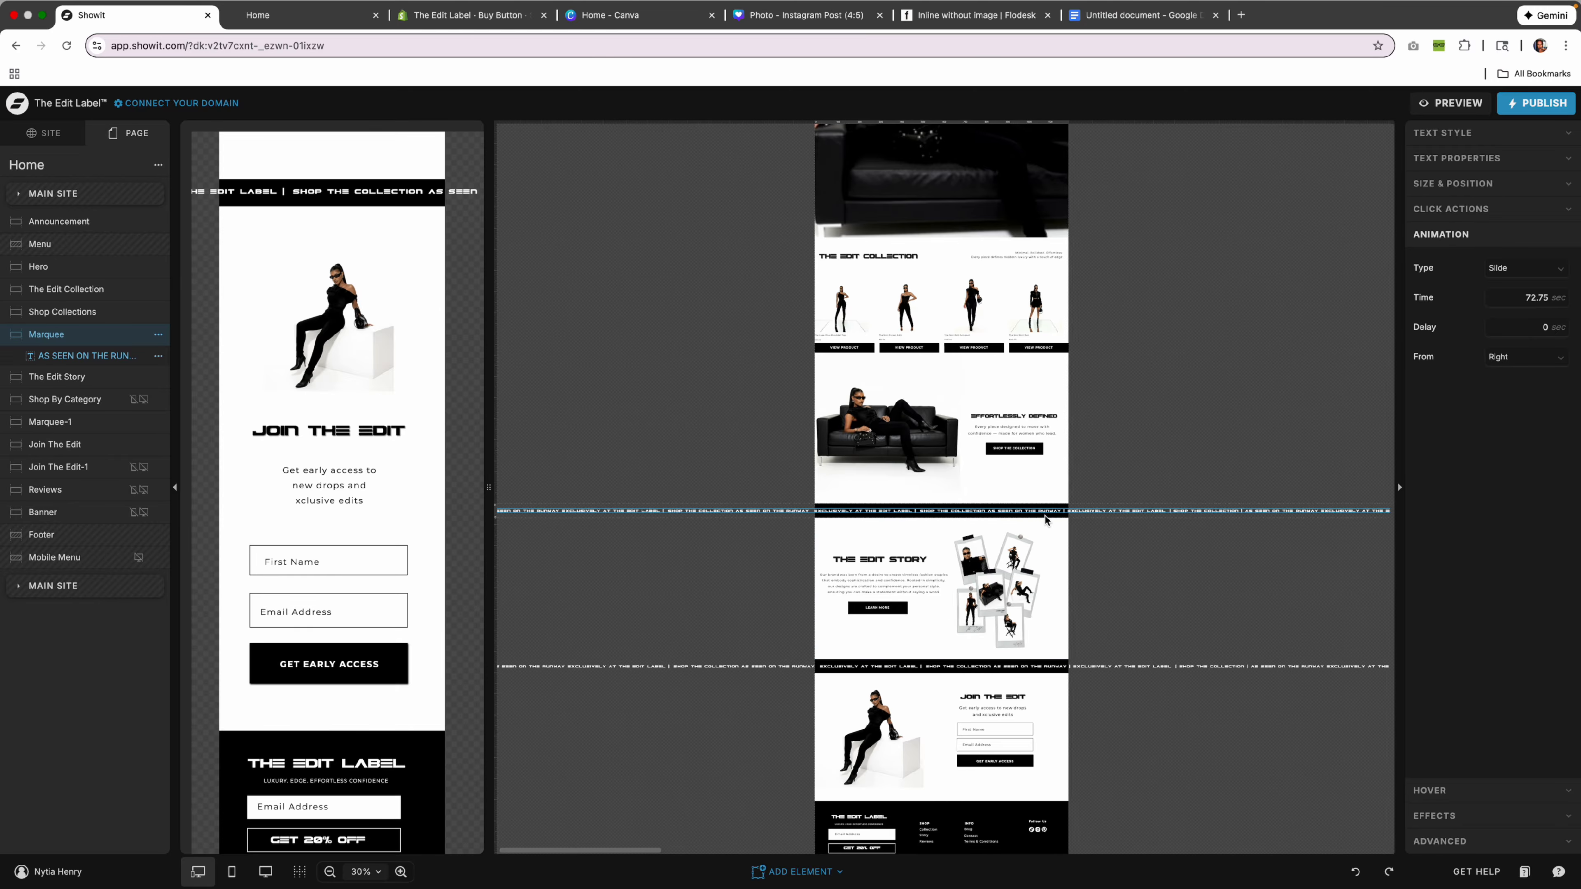
left_click(865, 479)
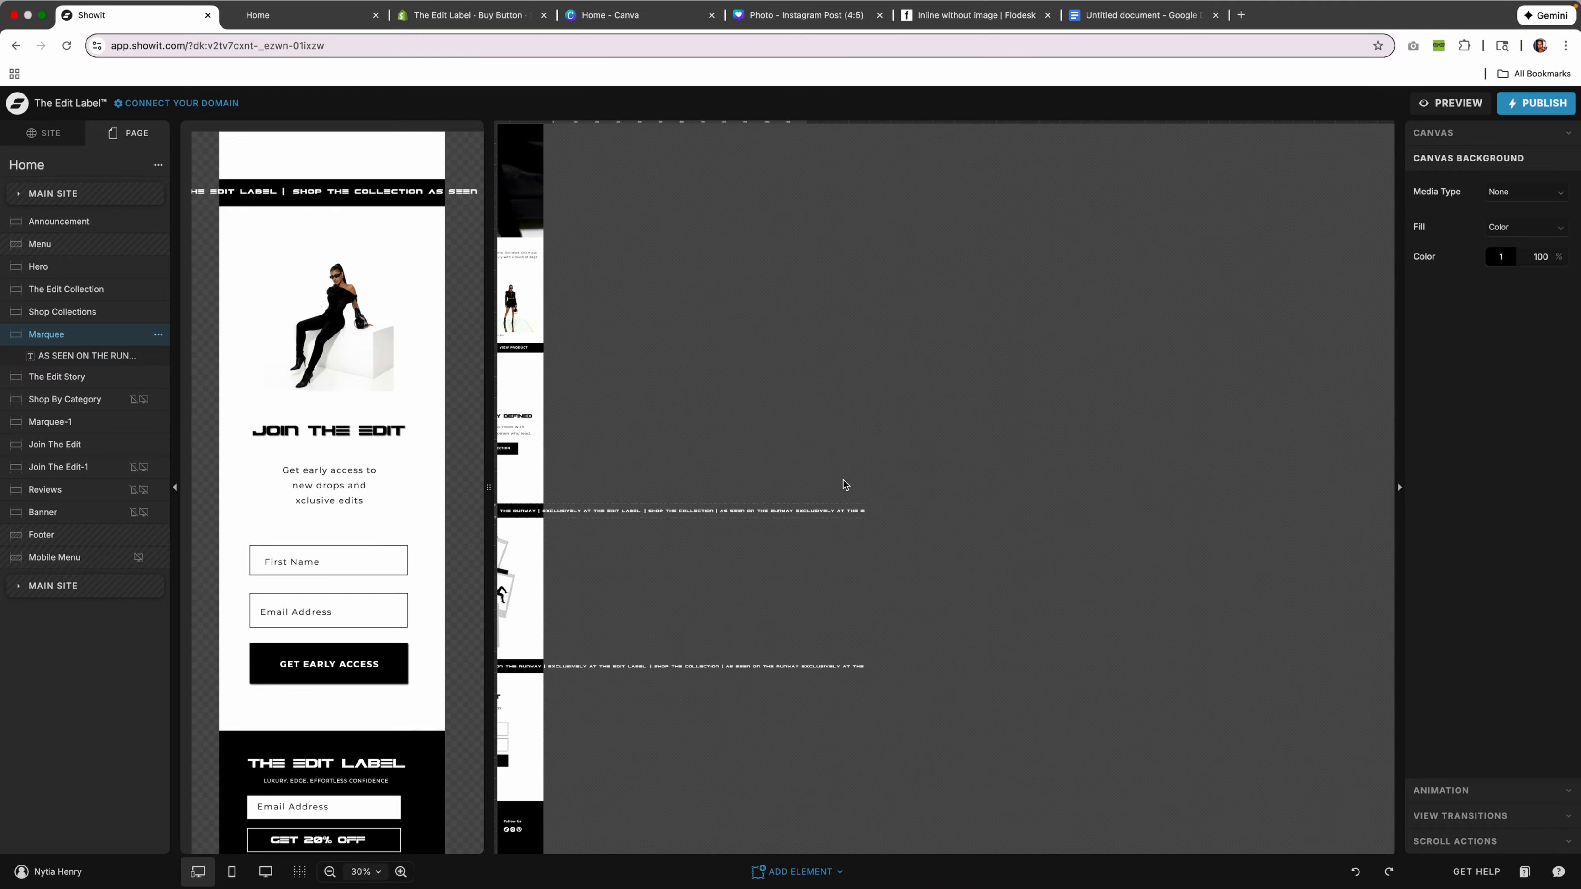
scroll(854, 481, "left", 10)
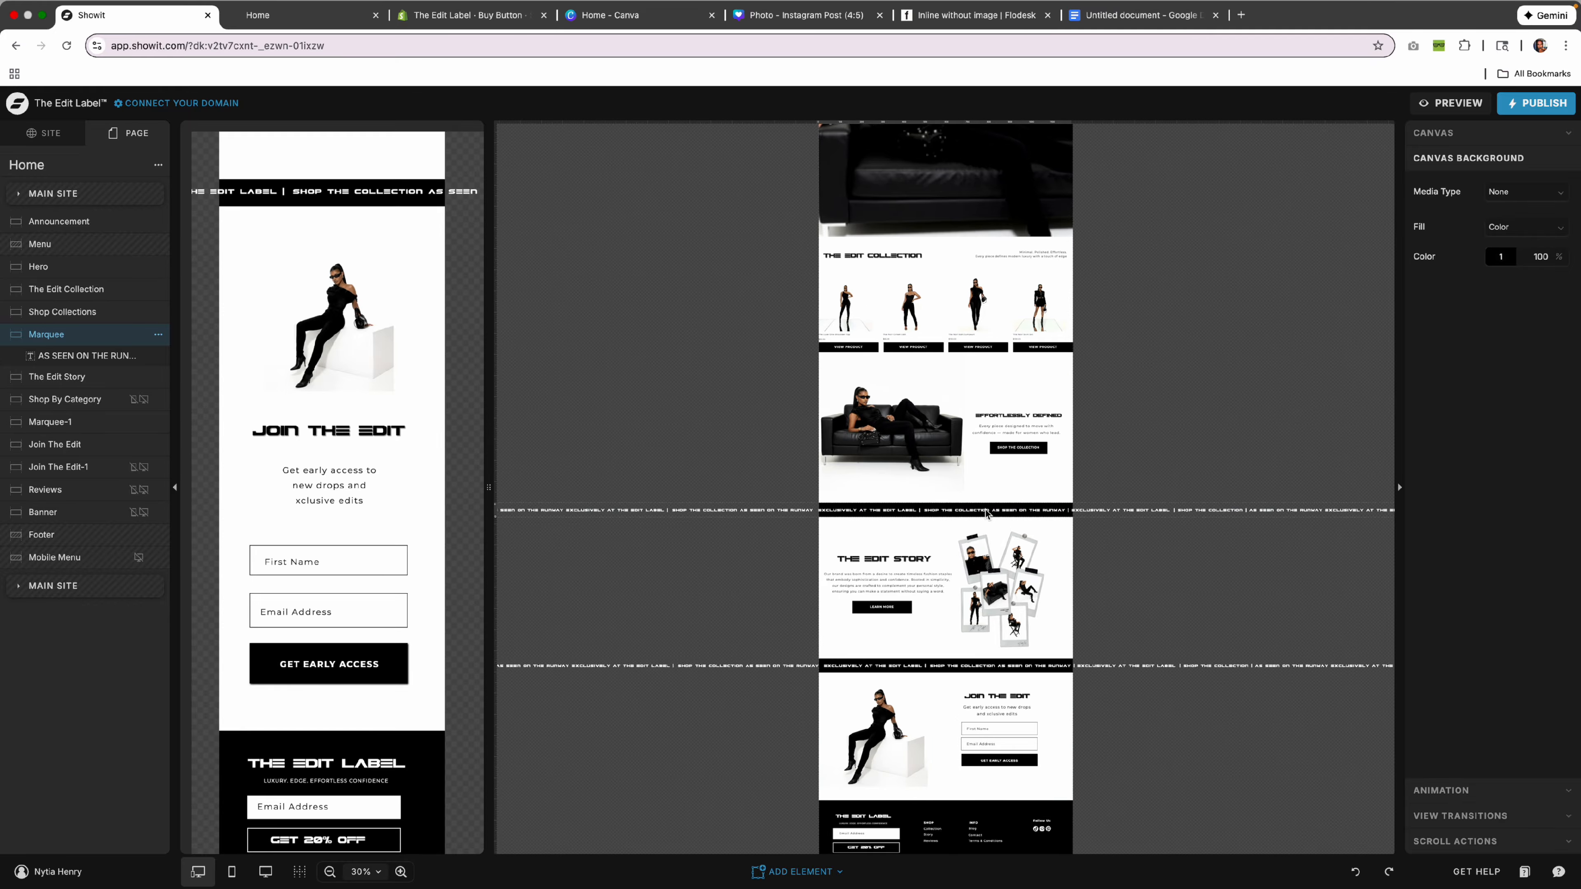
left_click(989, 510)
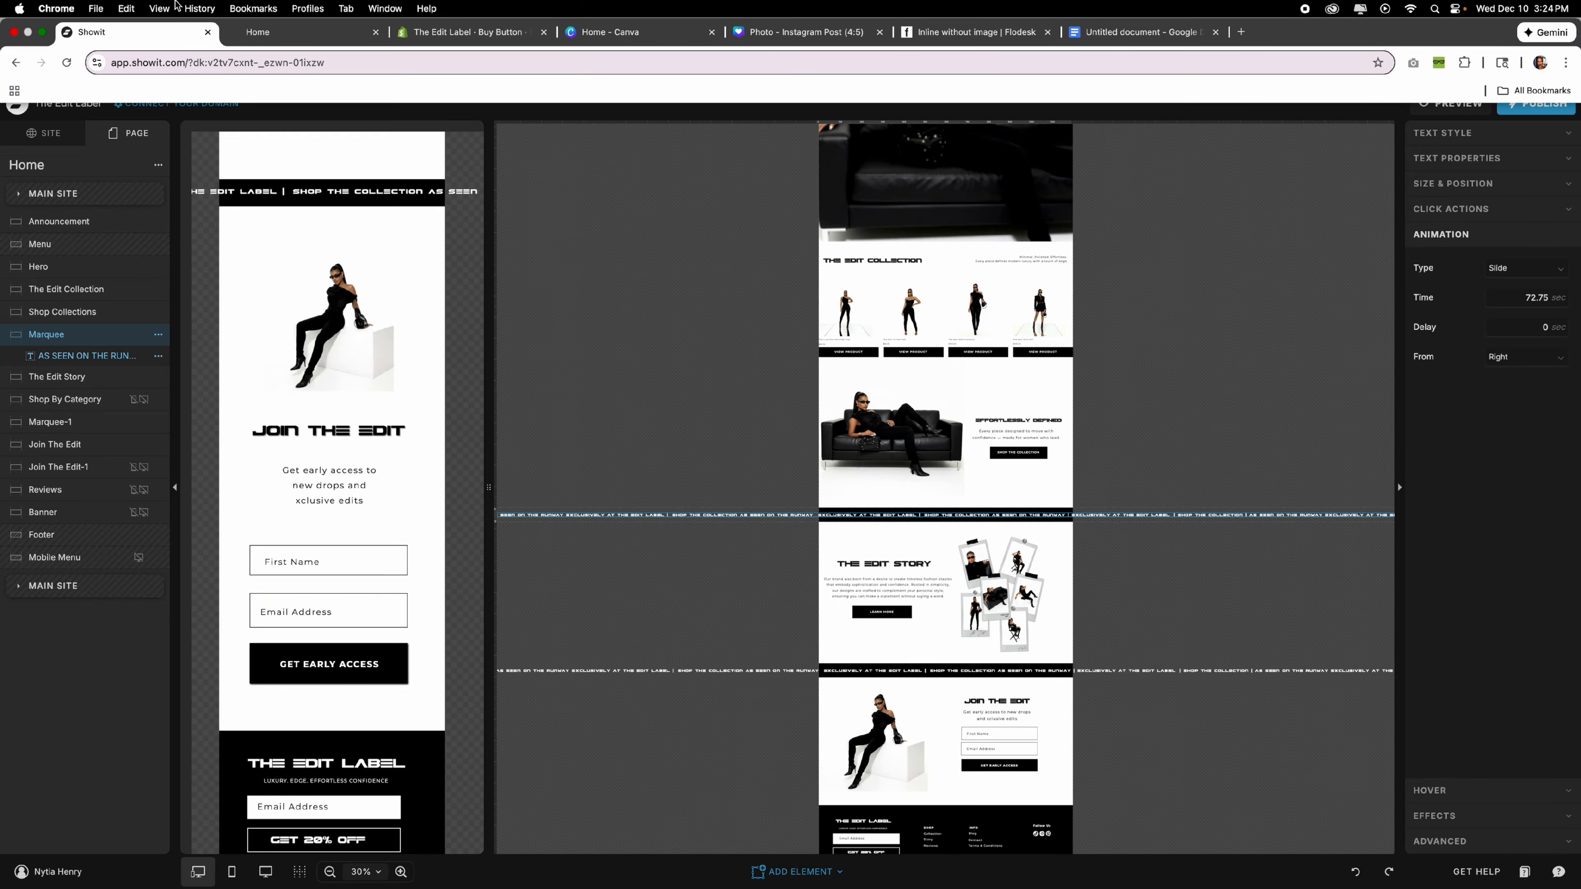
left_click(160, 8)
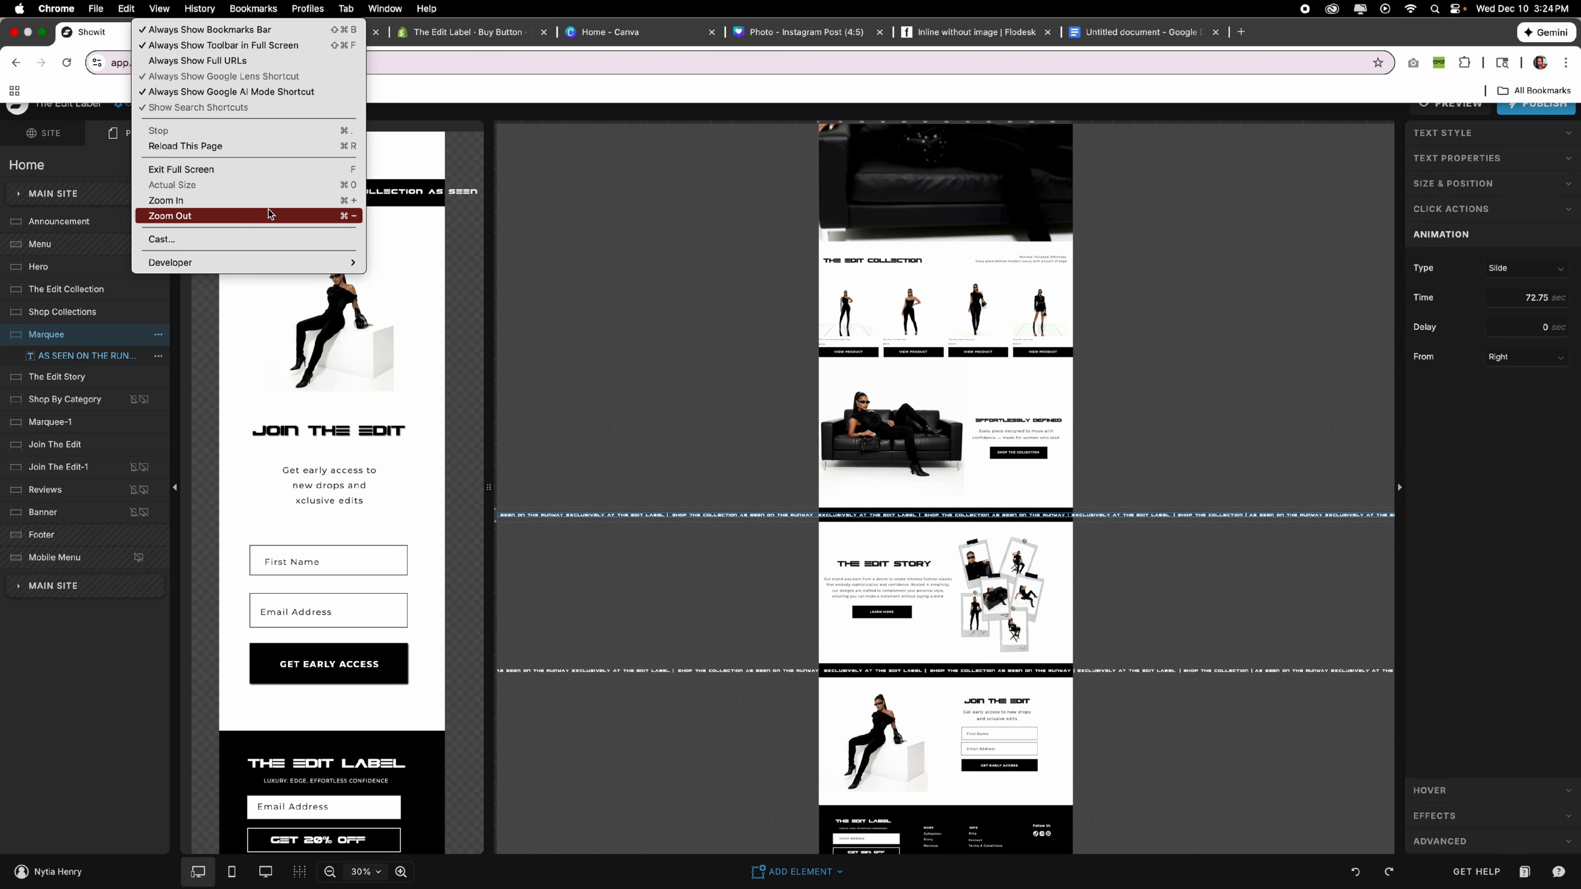
left_click(229, 216)
left_click(1296, 74)
left_click(1295, 74)
left_click(1295, 74)
left_click(1296, 75)
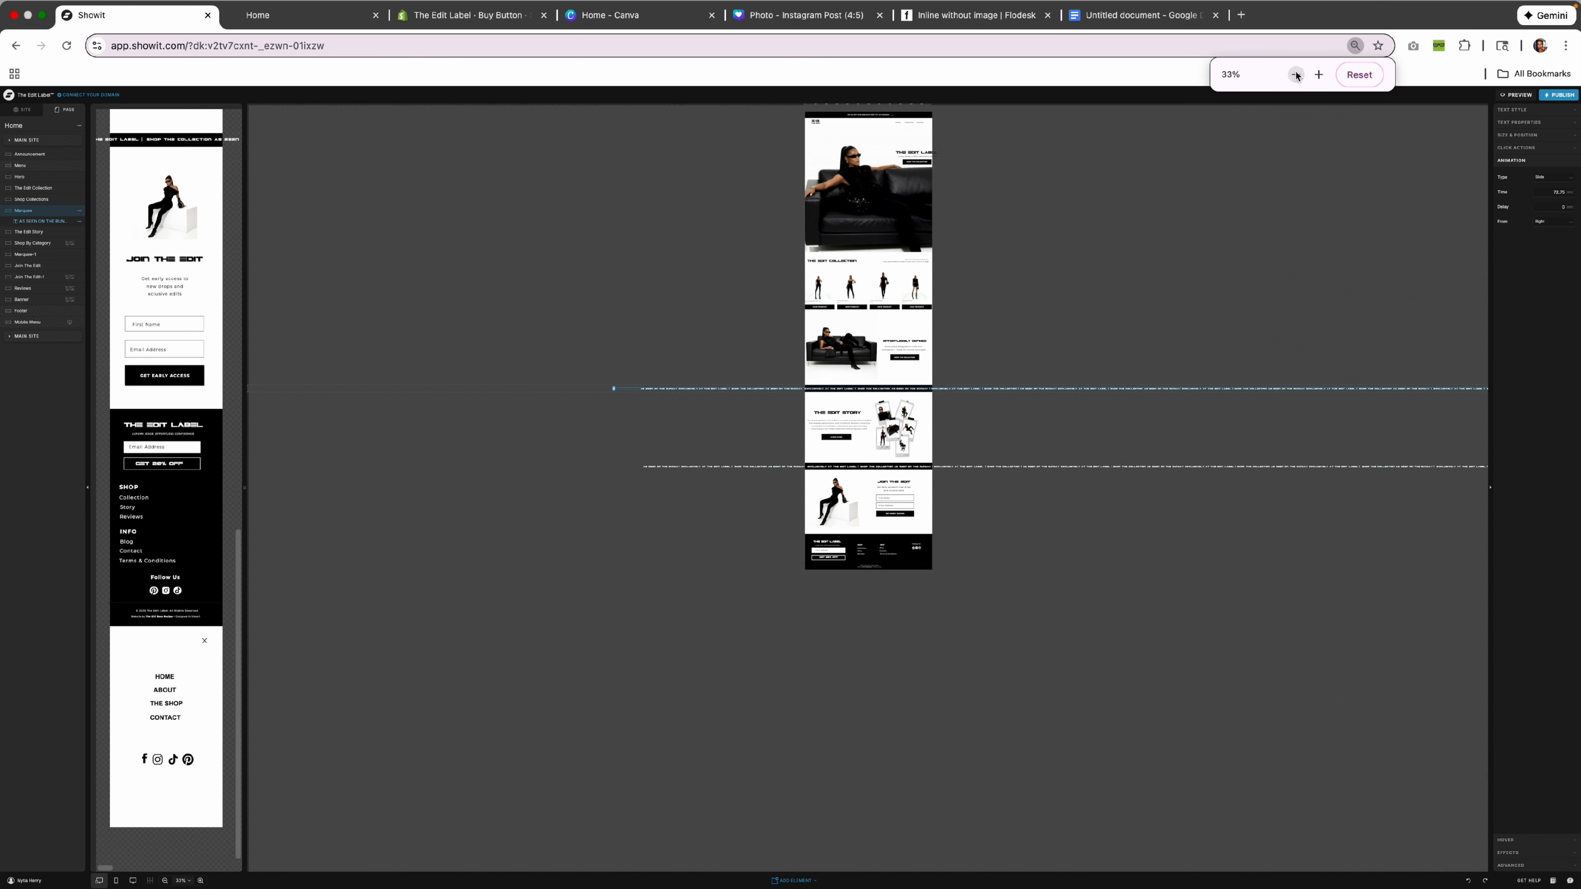
left_click(1296, 74)
left_click(1296, 74)
scroll(1072, 262, "right", 5)
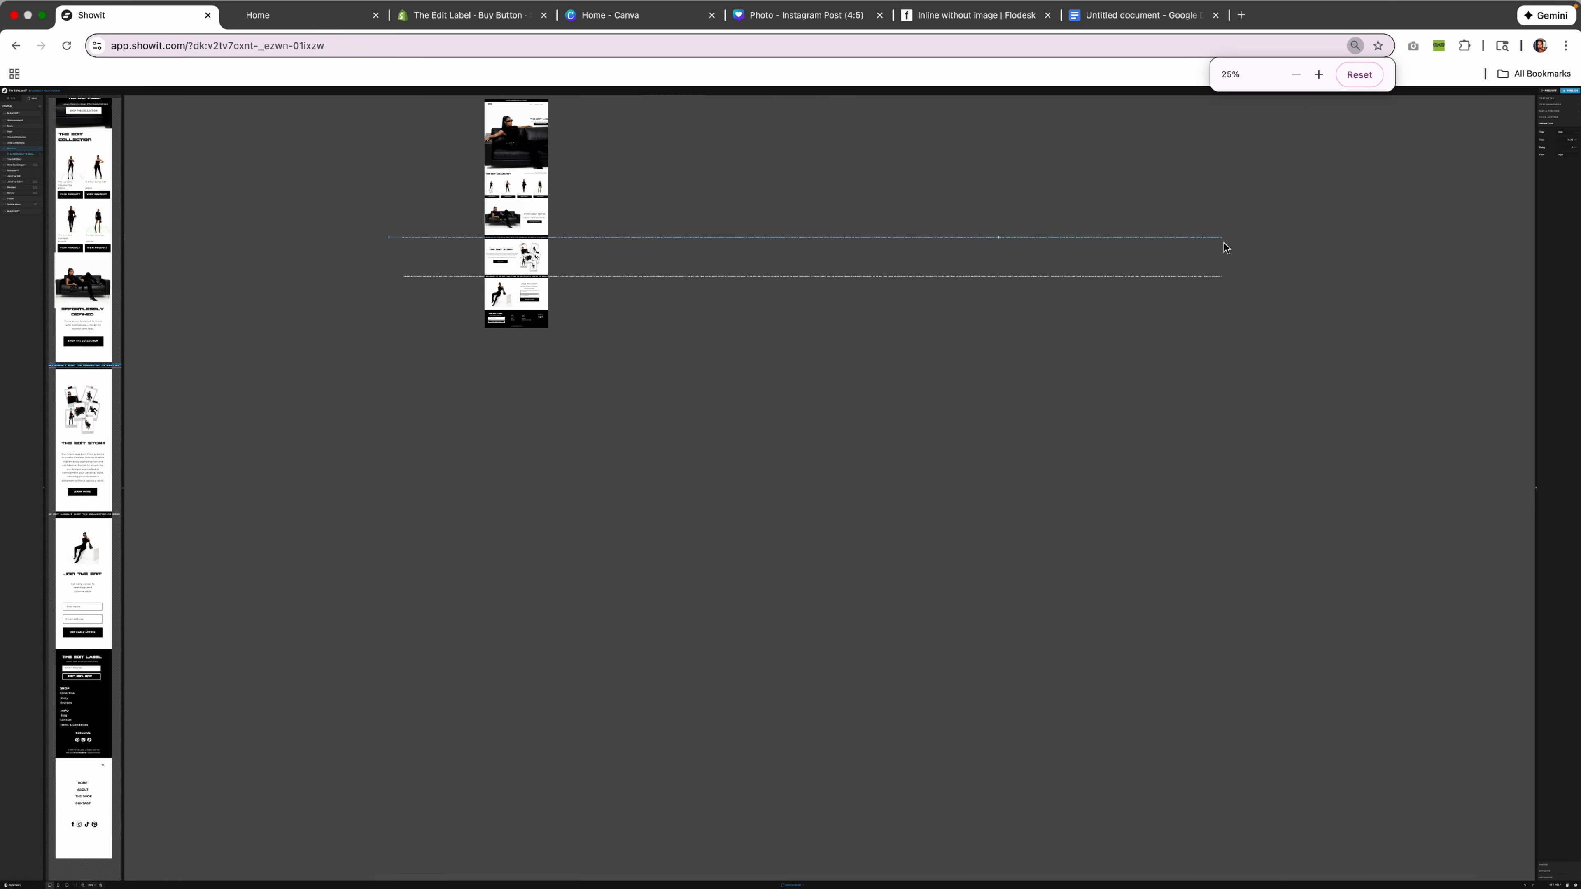
left_click(1108, 18)
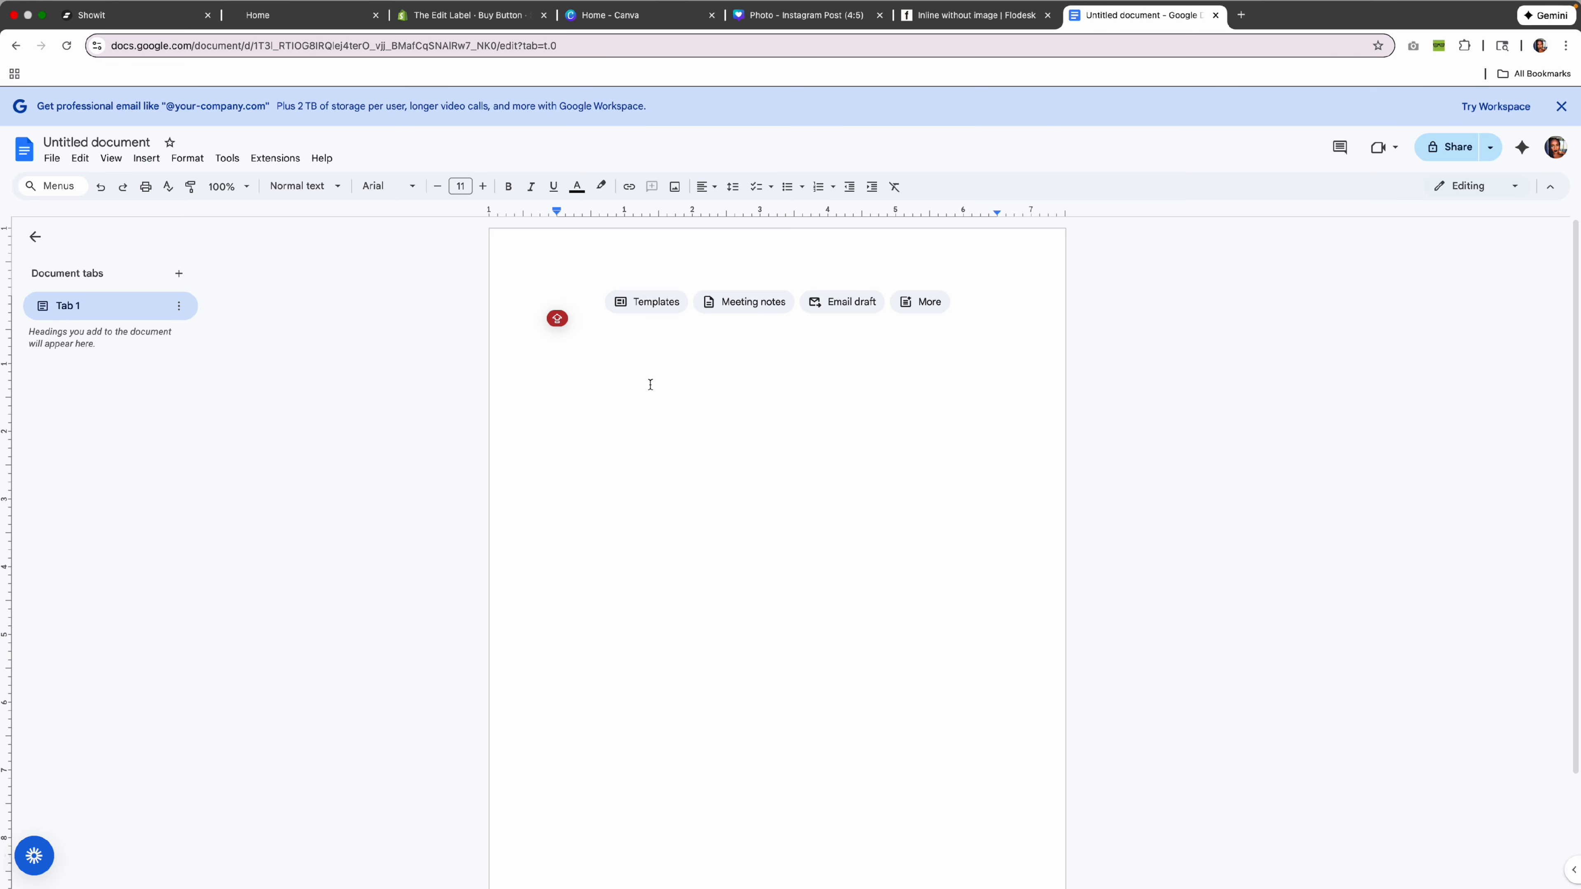
Paste the marquee wording into the Google Doc, recolour it black, and return to Showit.
key("super+v")
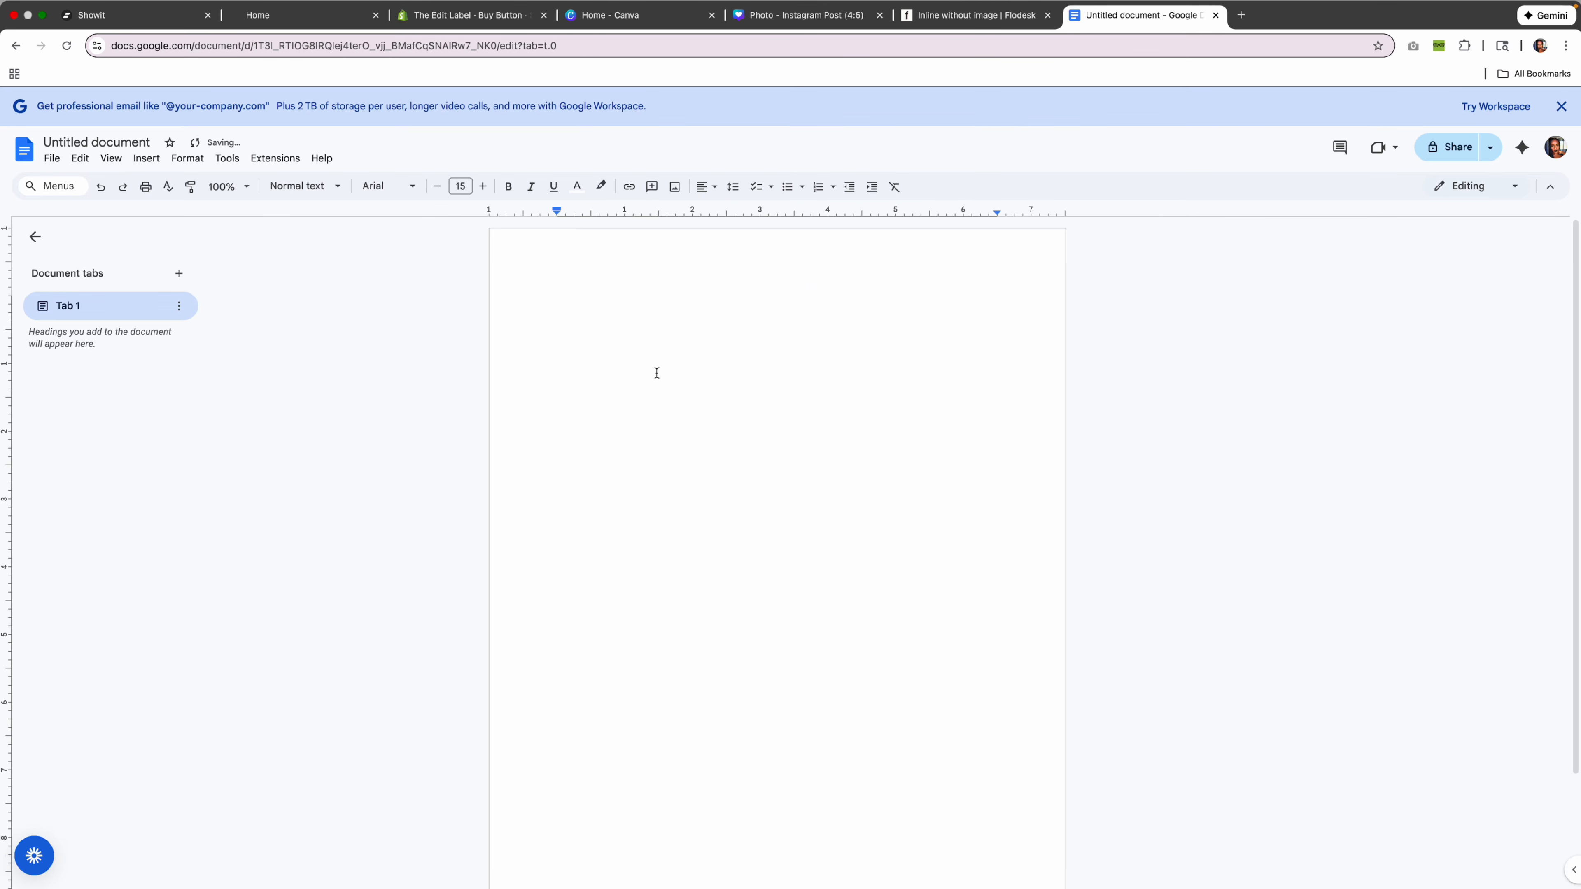
double_click(615, 307)
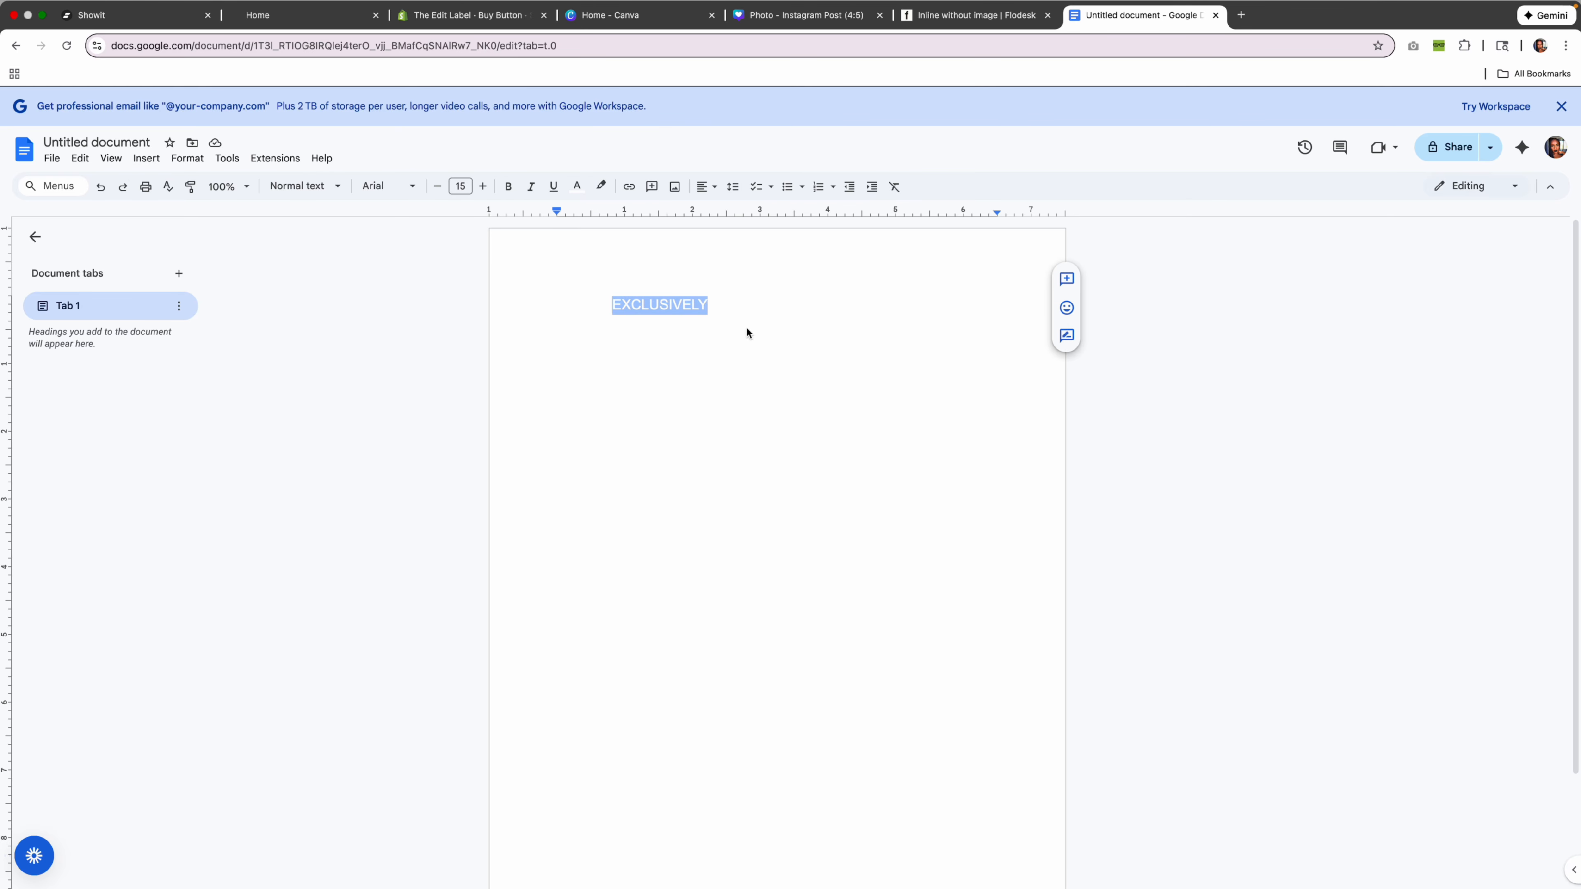
left_click_drag(586, 303, 1185, 484)
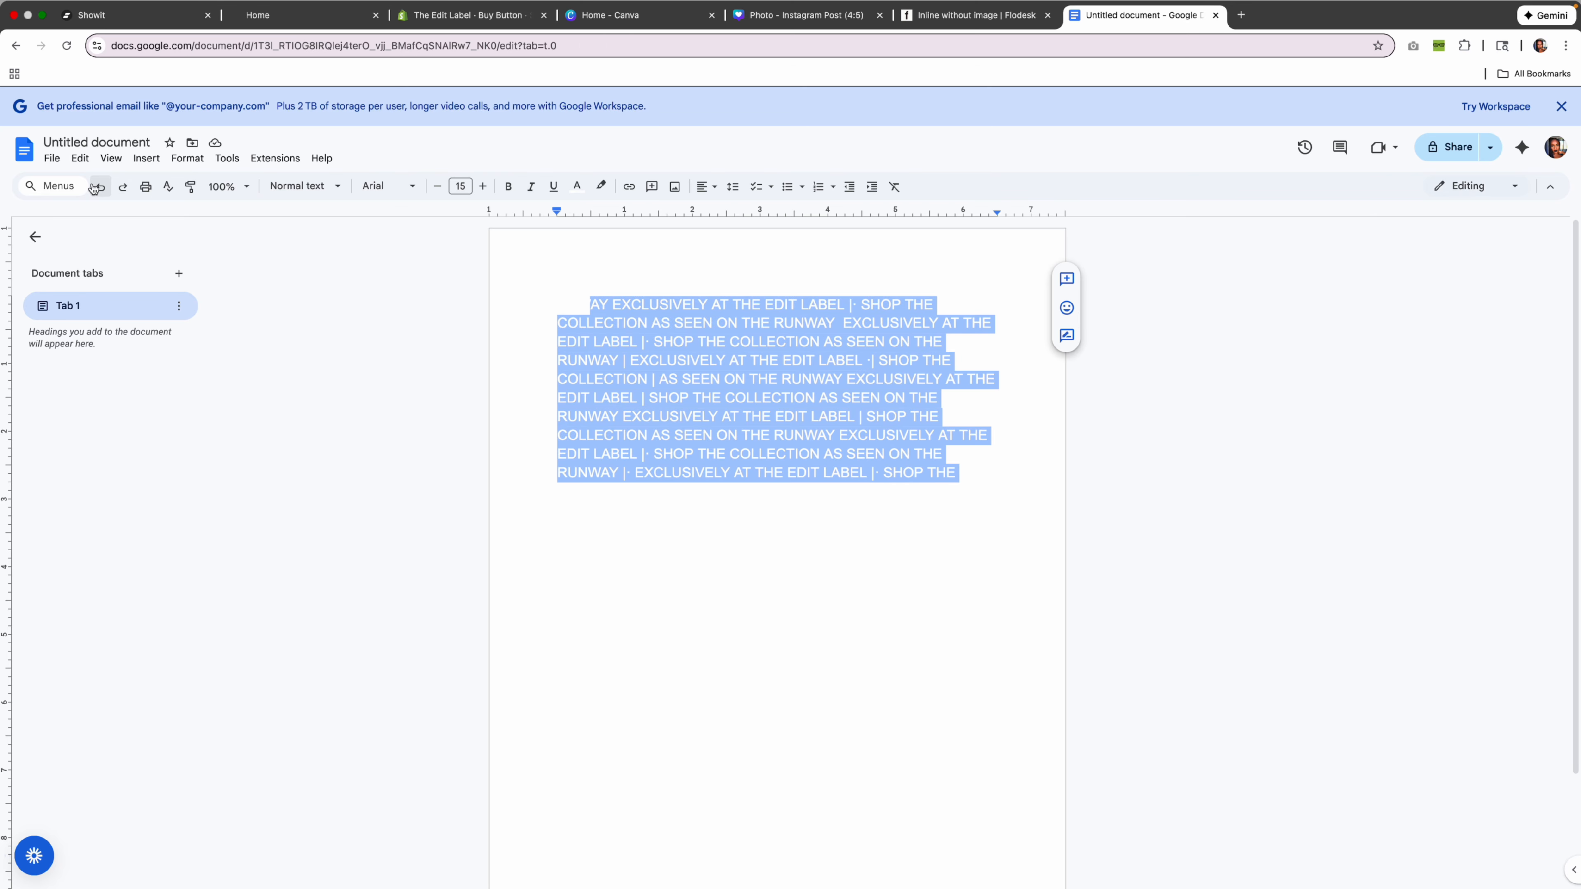
left_click(577, 187)
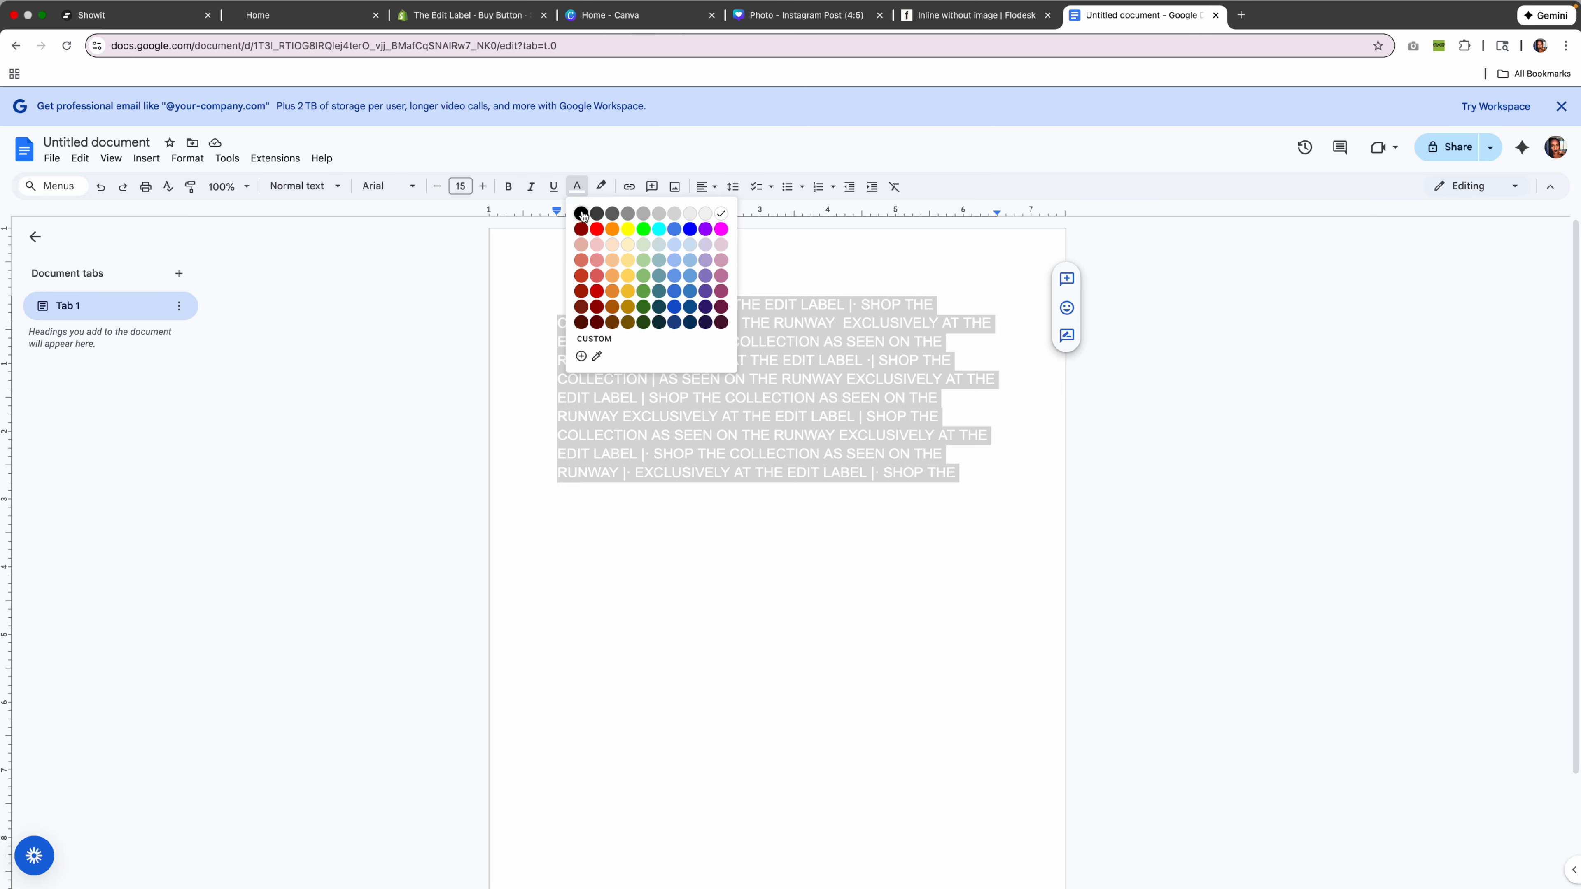
left_click(581, 214)
left_click_drag(982, 478, 531, 293)
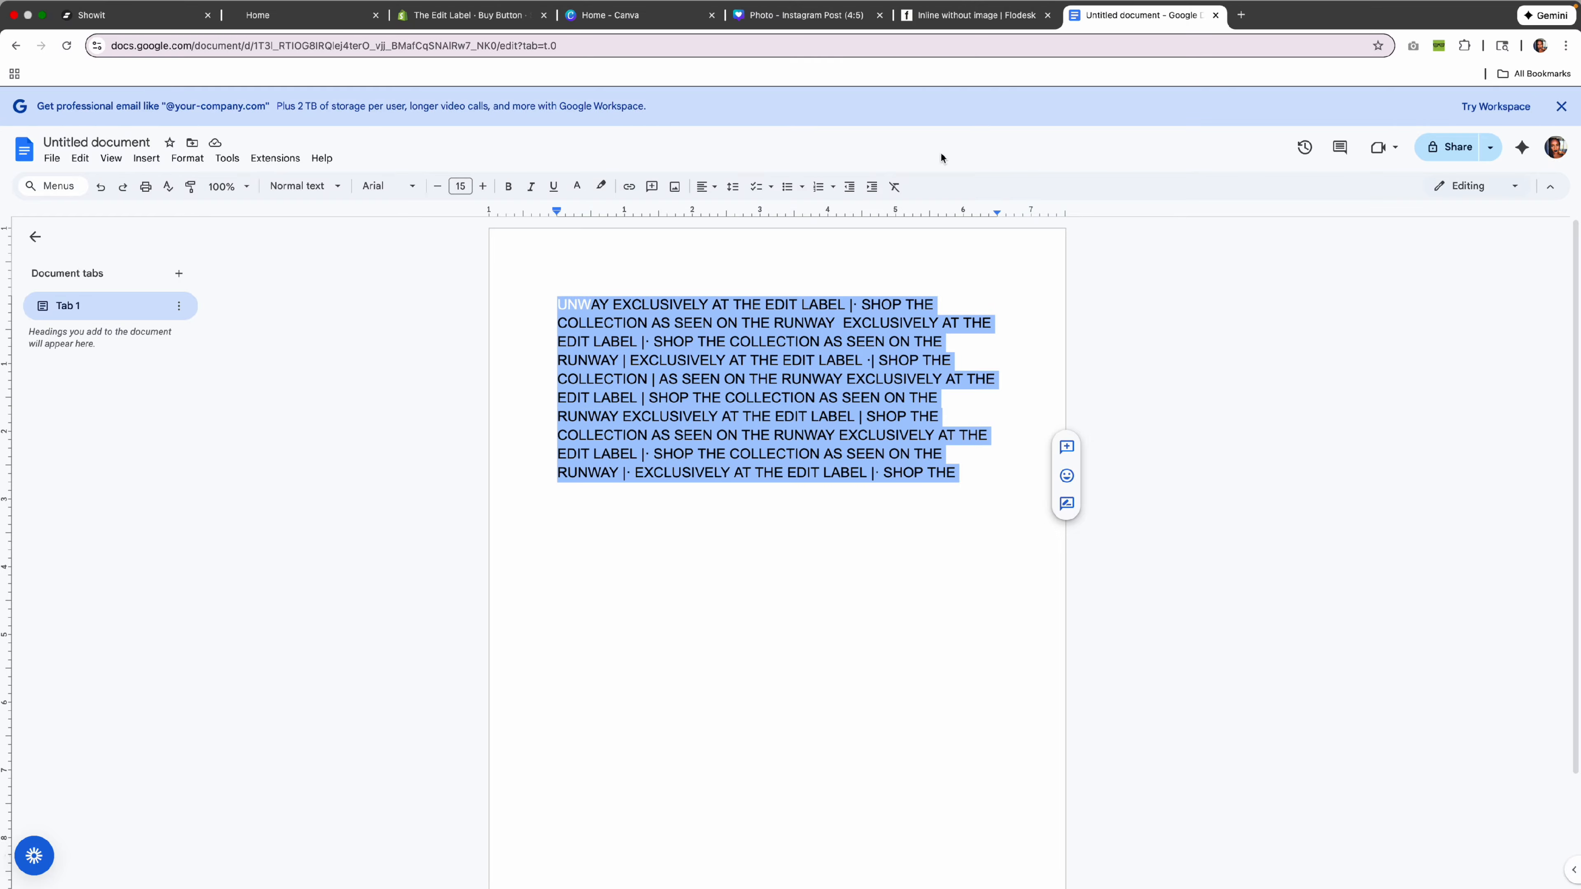
left_click(137, 14)
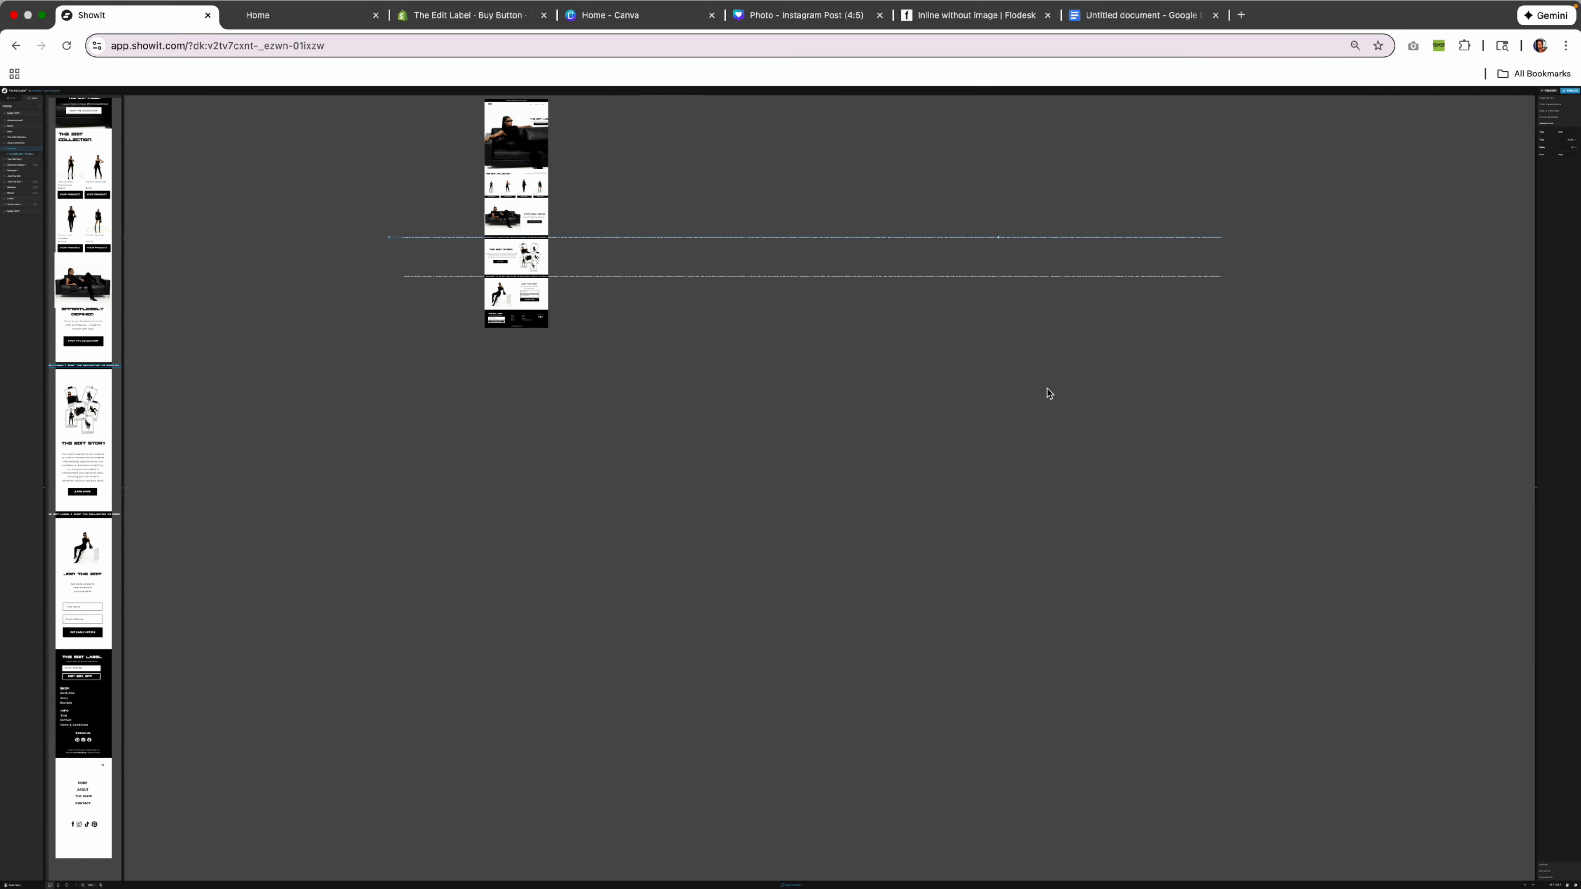
Try editing the scrolling text on the Home page's marquee strip.
double_click(434, 238)
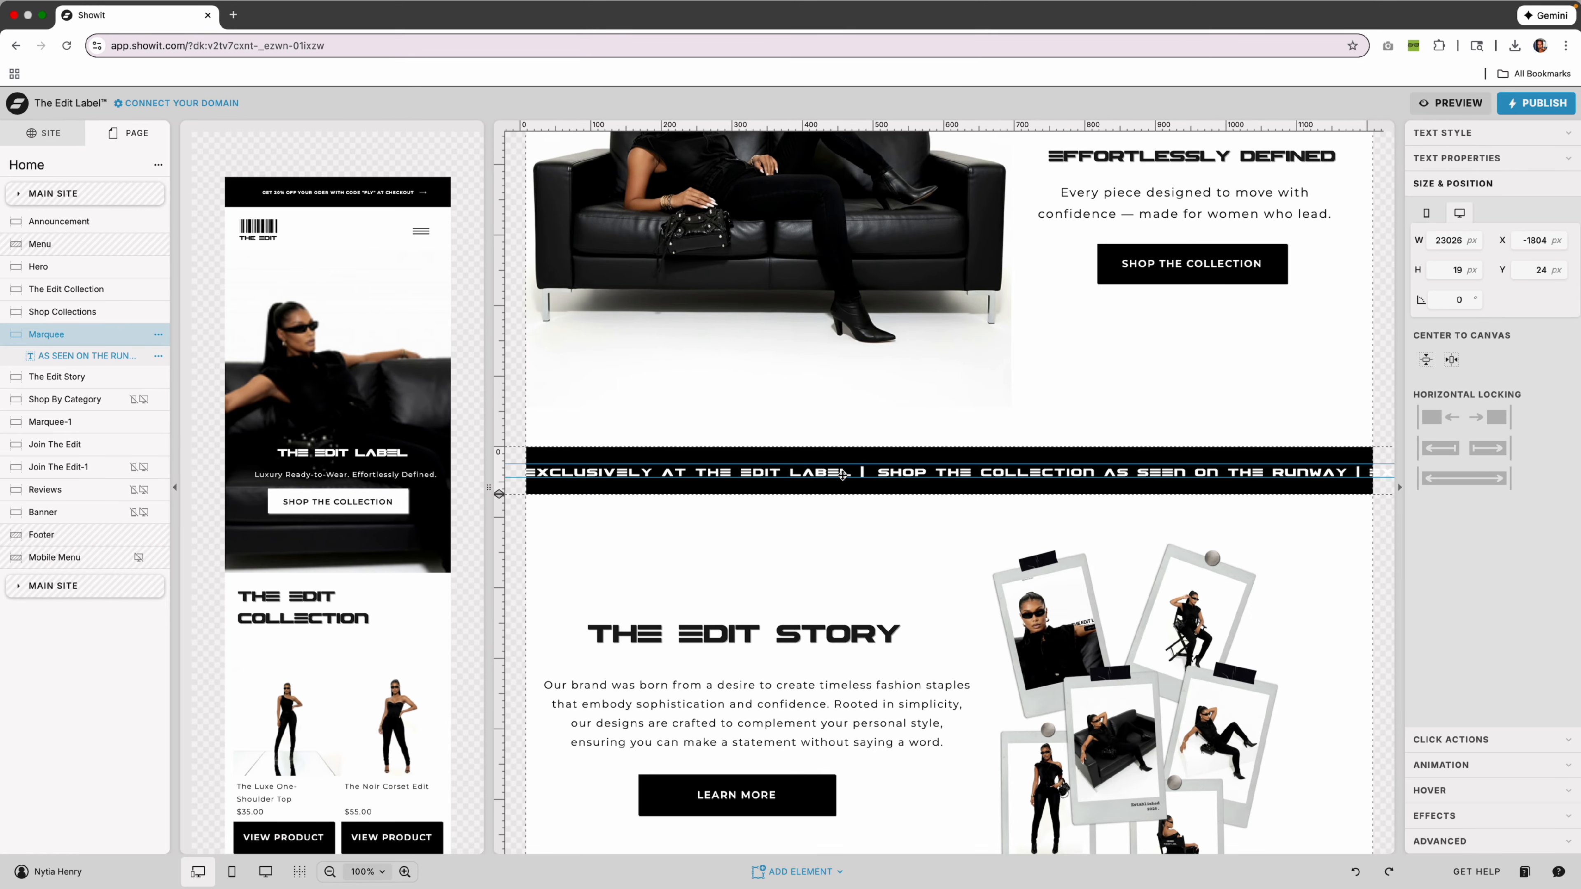
double_click(680, 468)
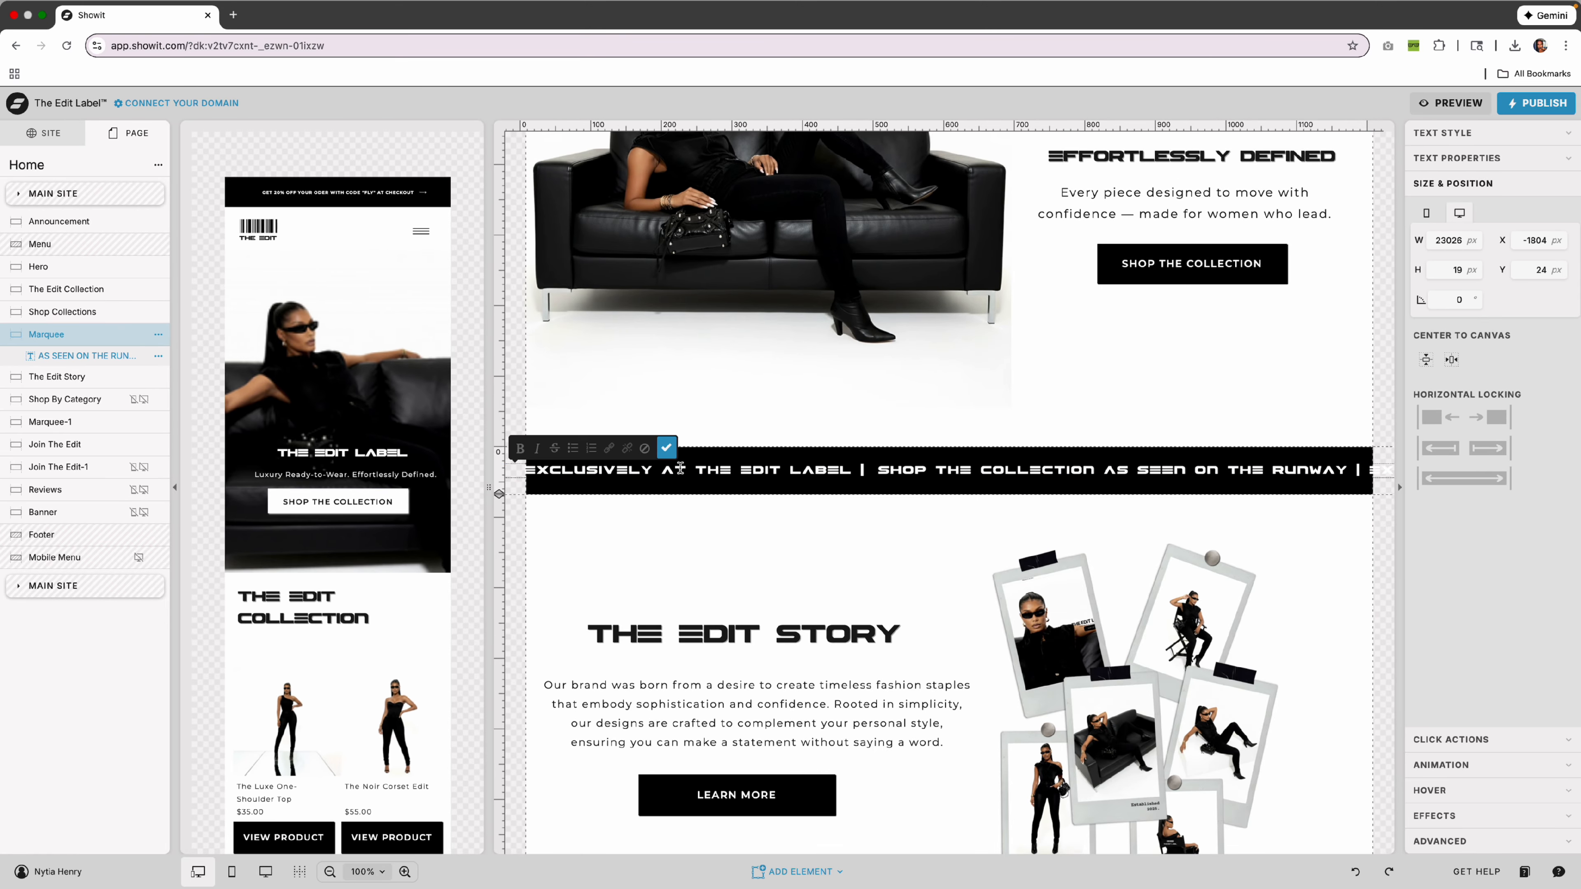
left_click(922, 453)
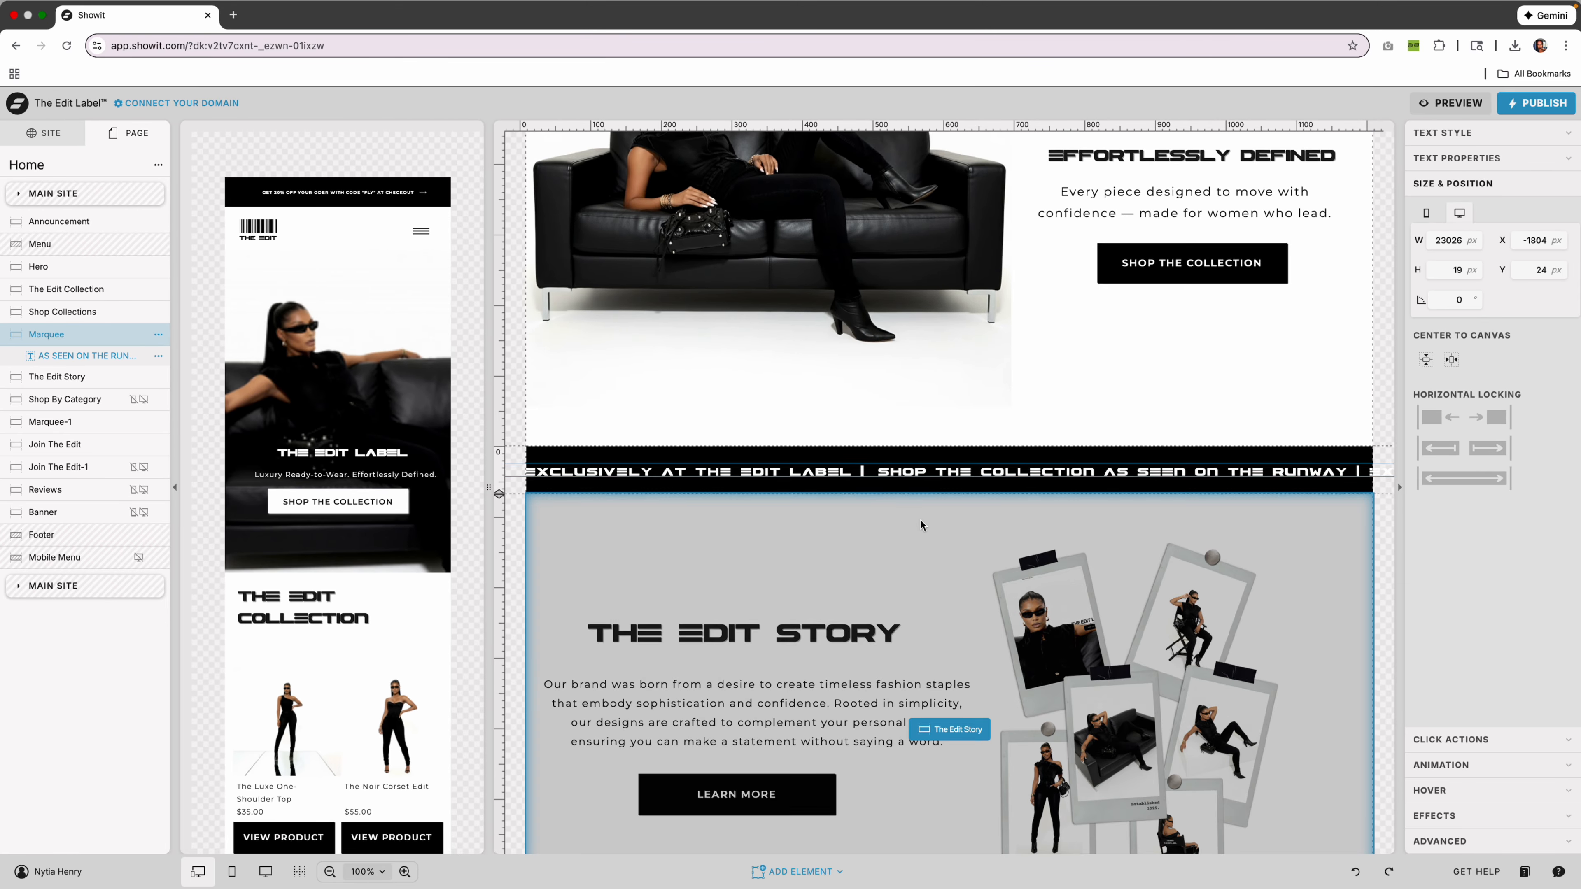
scroll(923, 524, "down", 10)
scroll(922, 524, "up", 8)
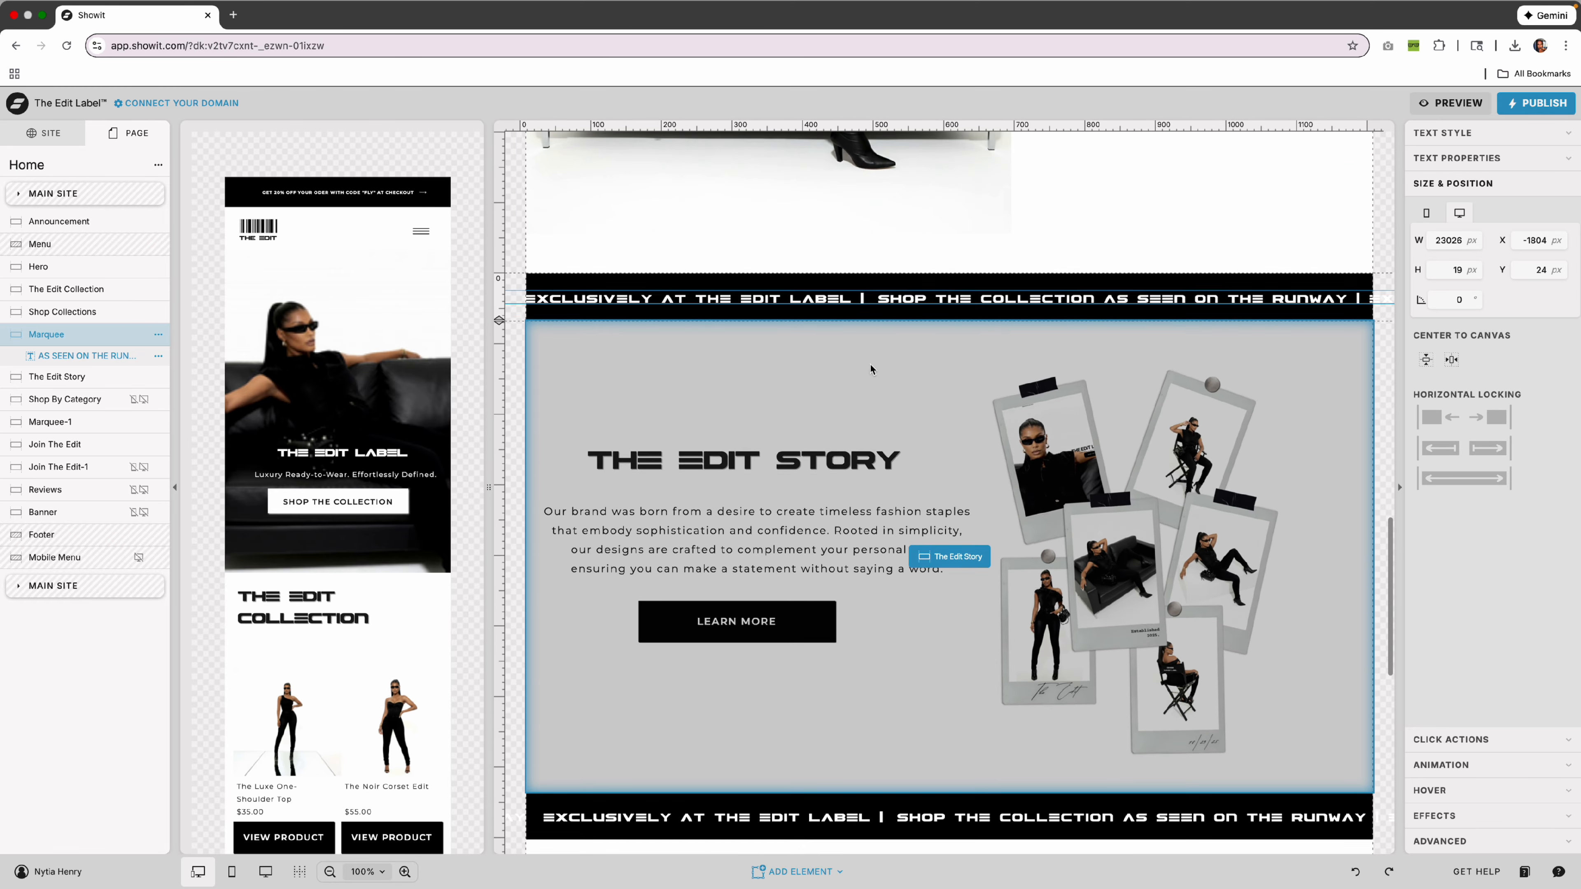
Select the Marquee canvas and copy it from its options menu.
left_click(782, 309)
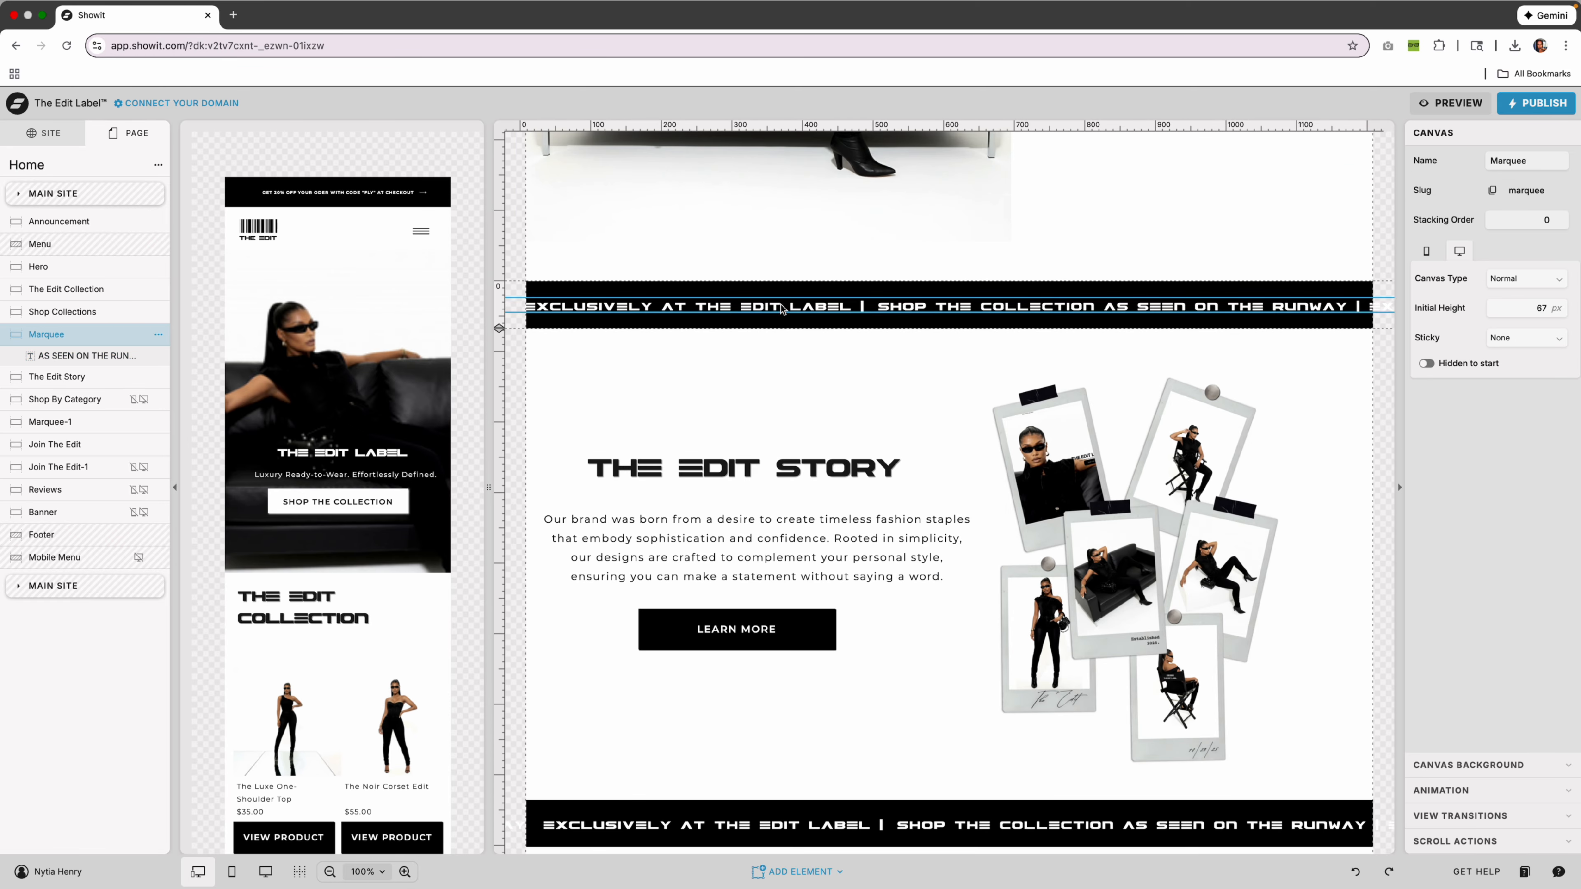
left_click(703, 309)
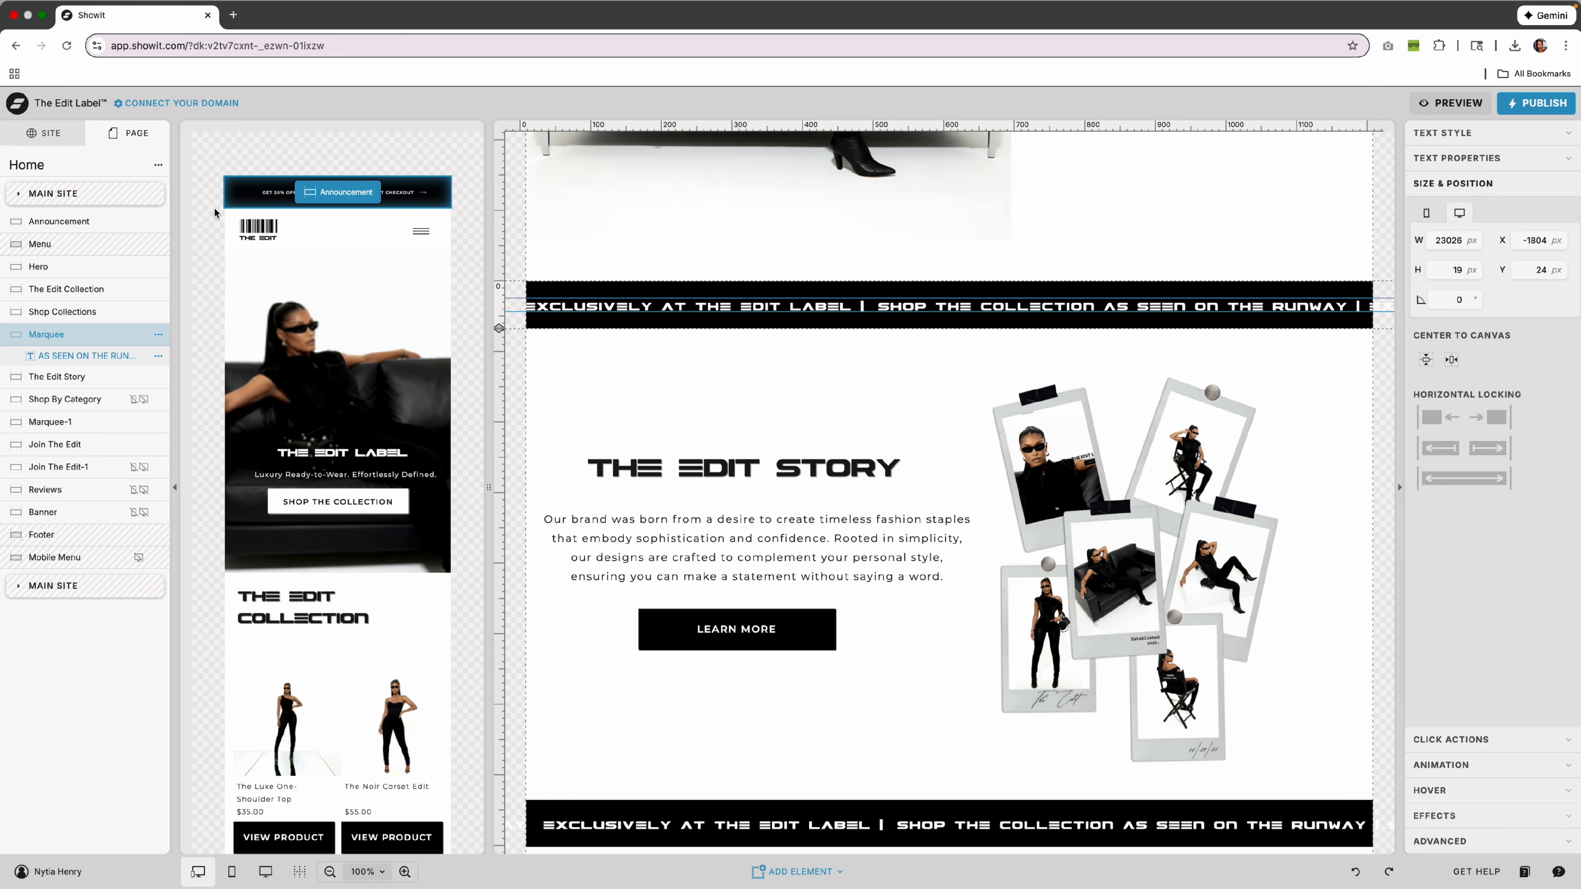
left_click(157, 335)
left_click(186, 406)
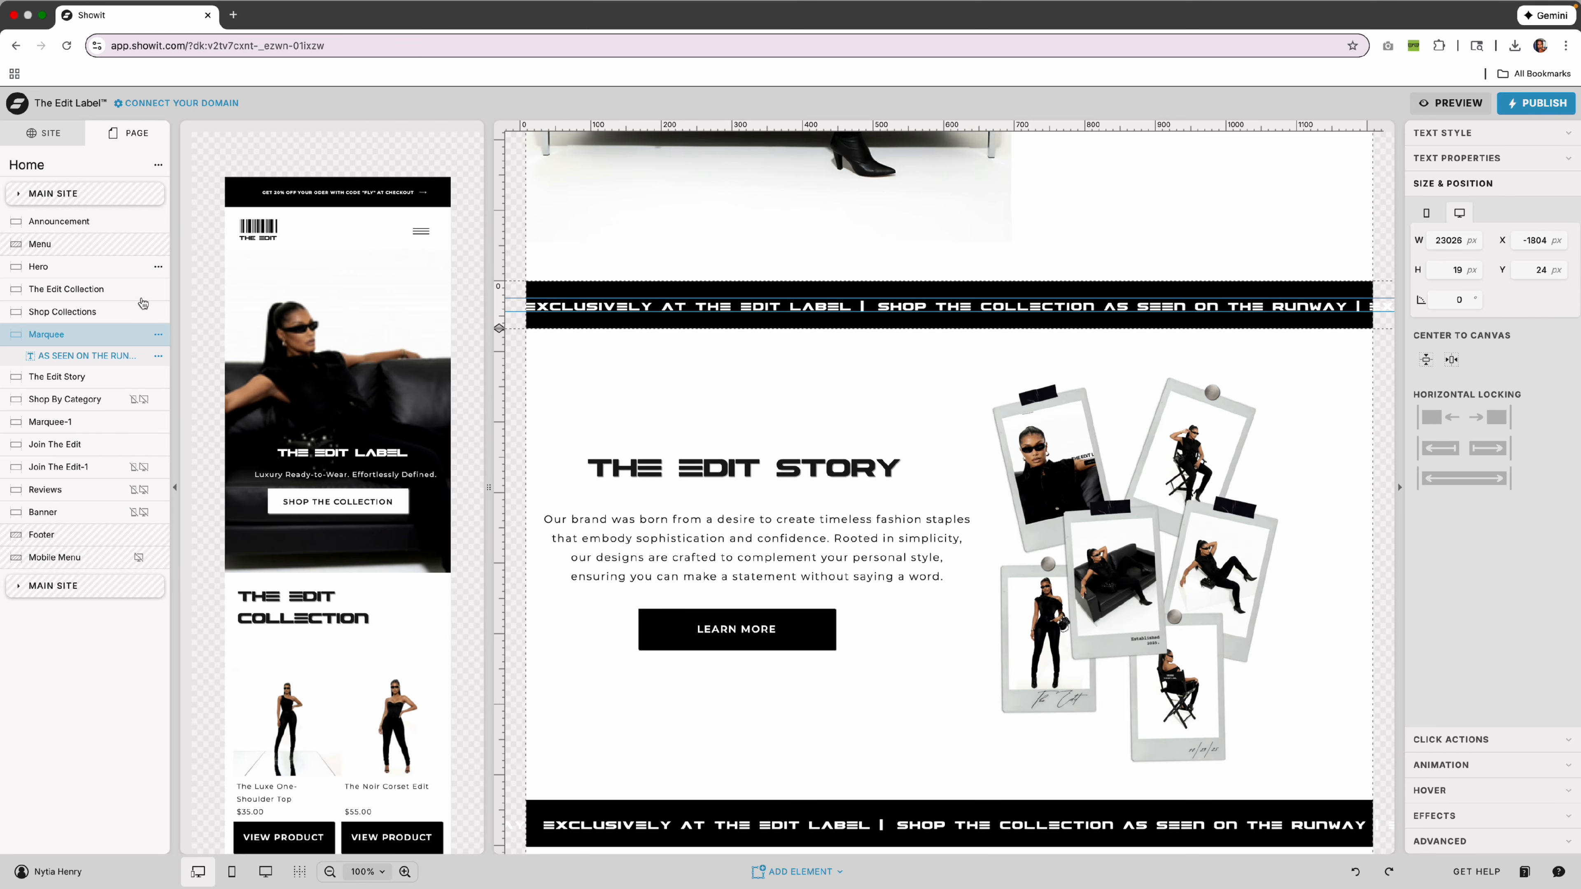
left_click(99, 429)
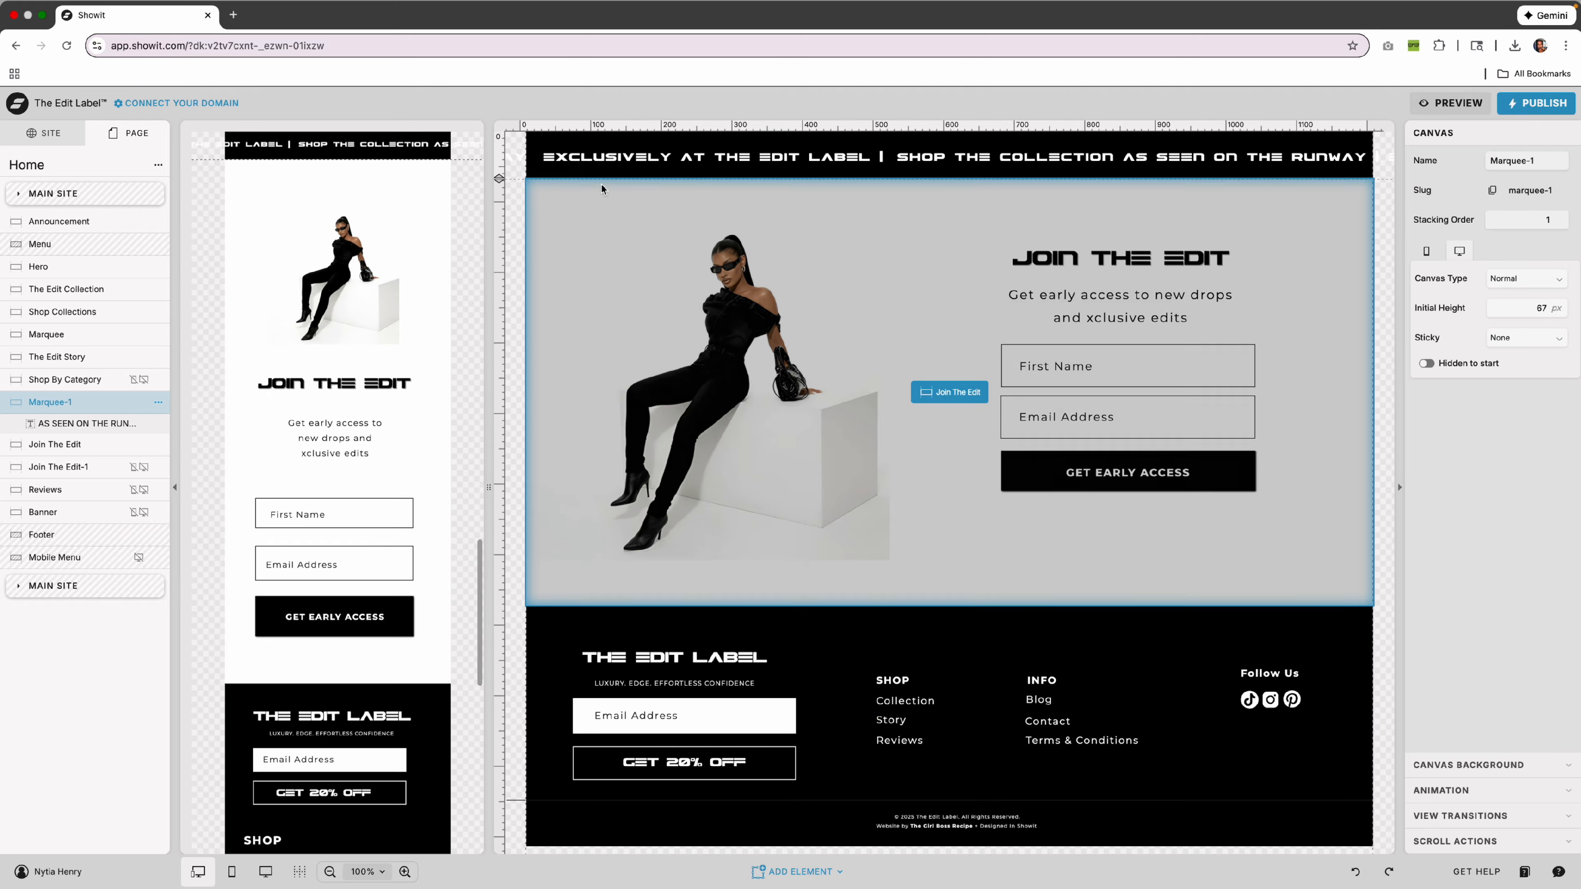
scroll(622, 205, "up", 10)
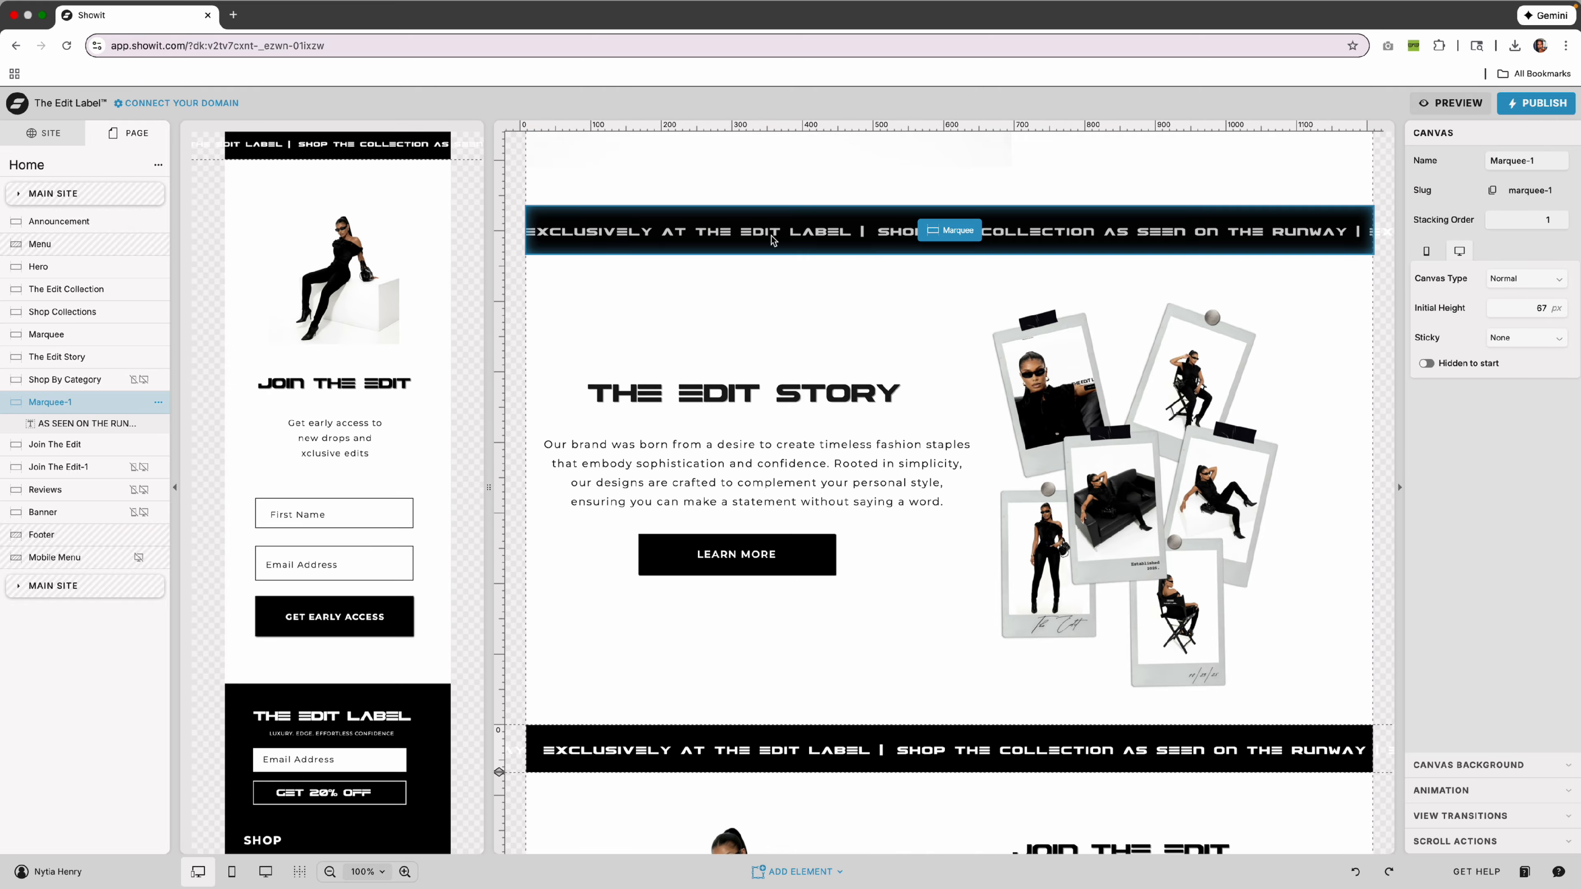
scroll(933, 486, "down", 5)
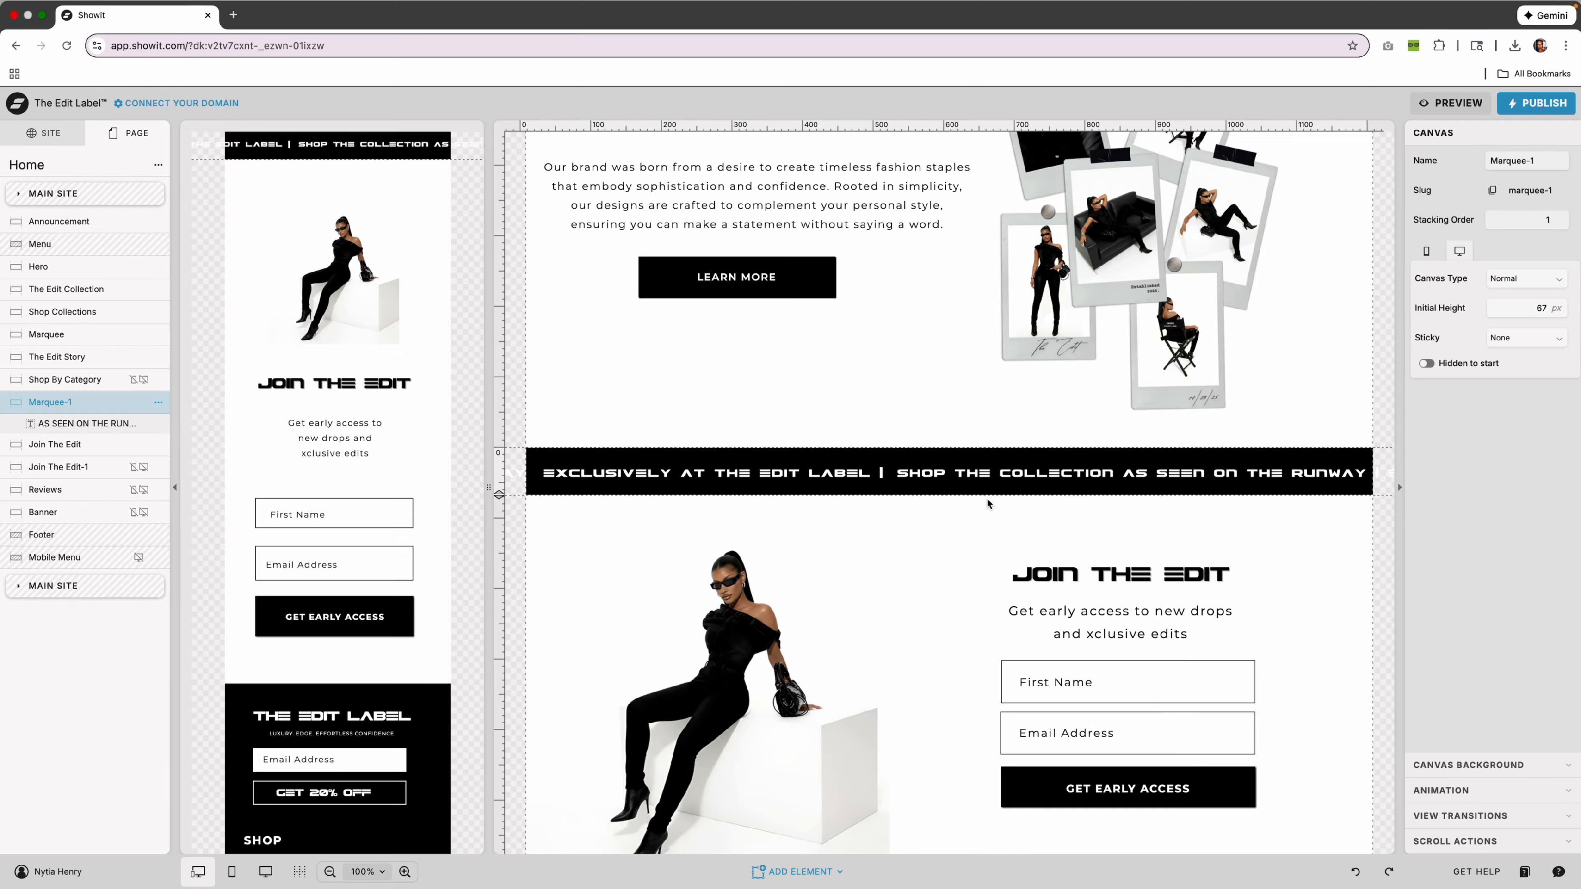
Paste the Marquee as Marquee-2 below Shop By Category and delete Marquee-1.
left_click(158, 165)
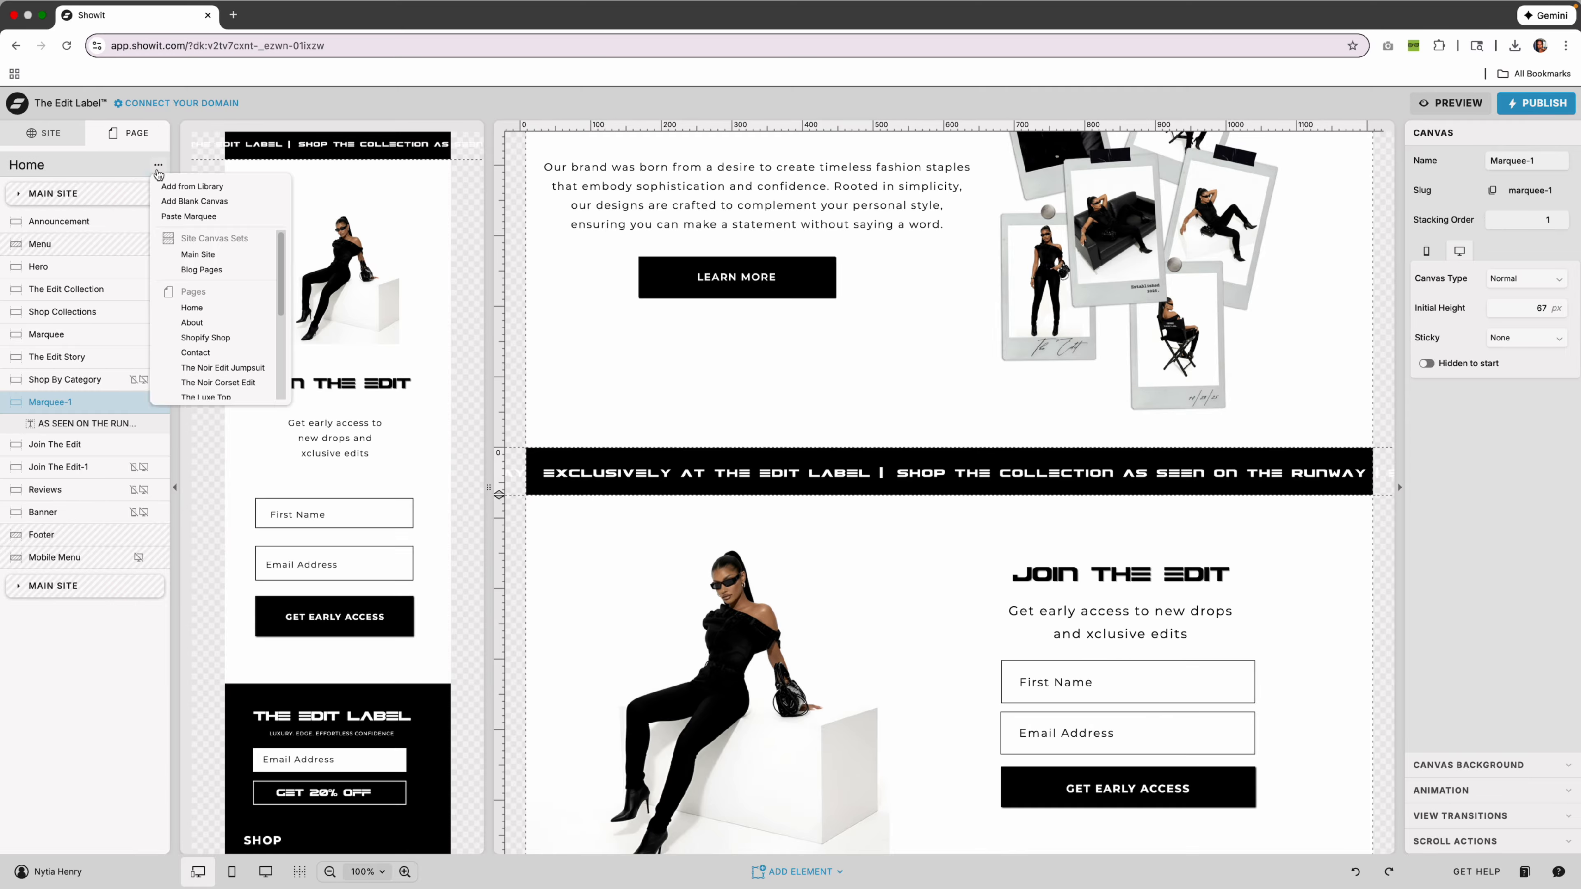
left_click(184, 226)
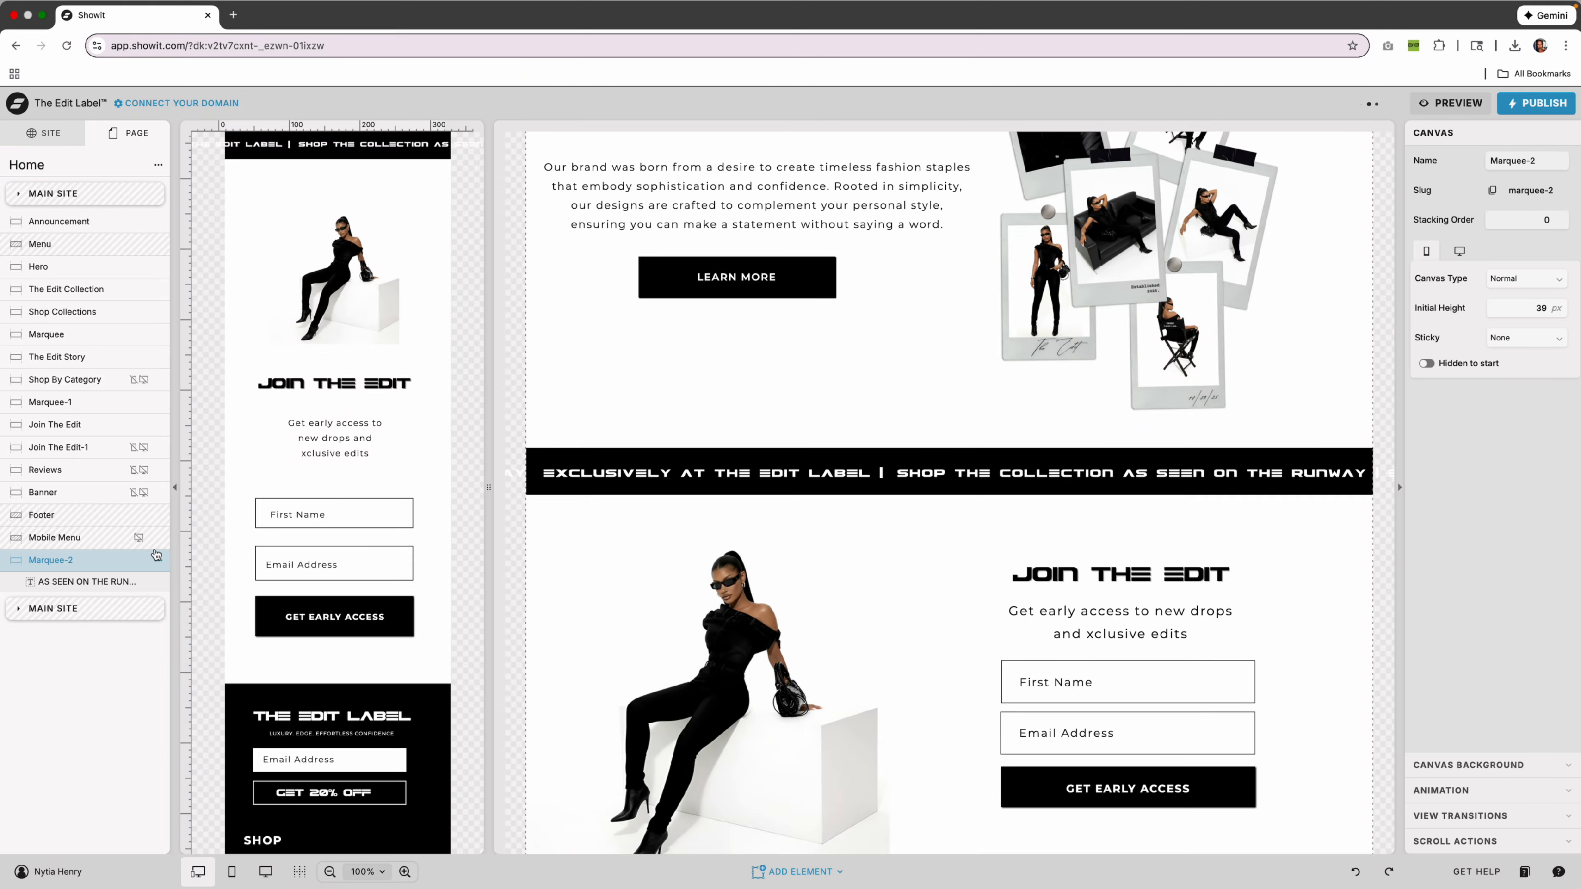
left_click_drag(101, 567, 112, 403)
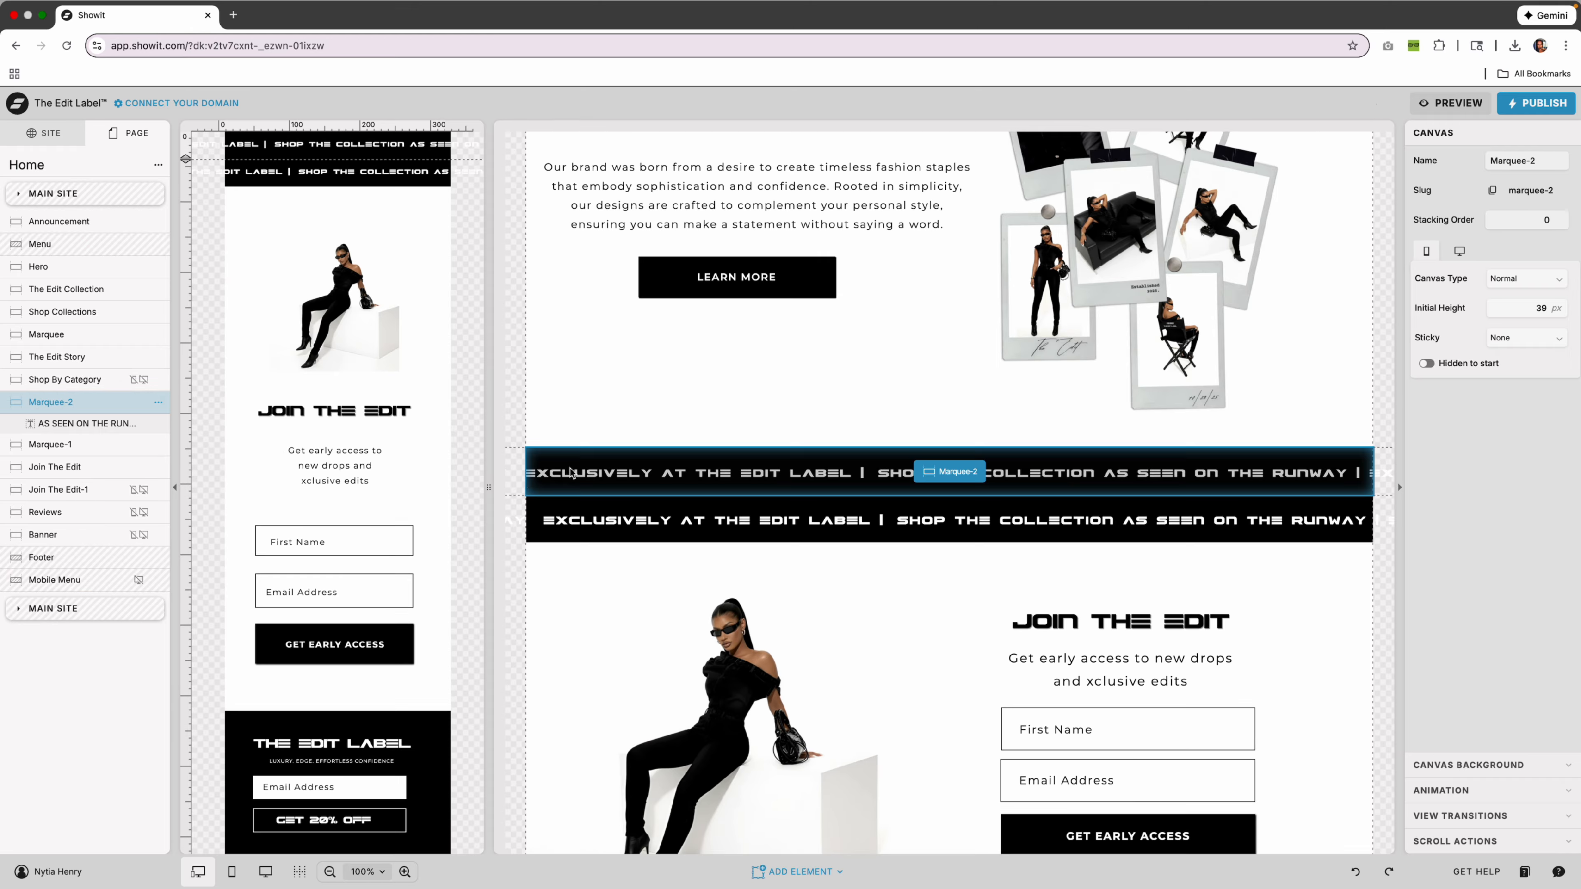
left_click(549, 514)
left_click(158, 424)
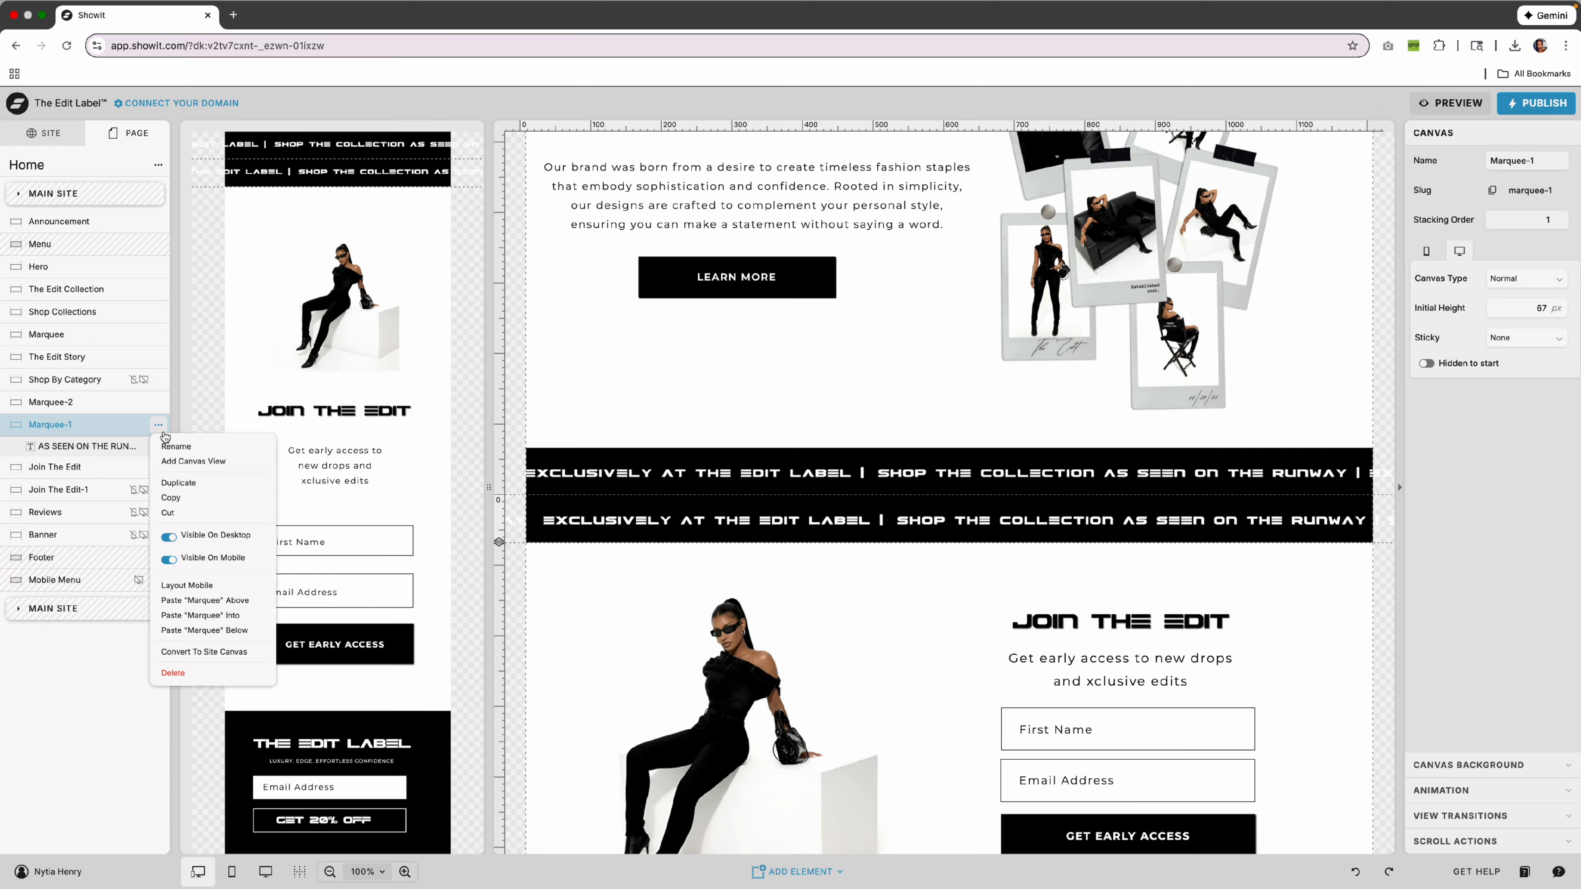
left_click(206, 673)
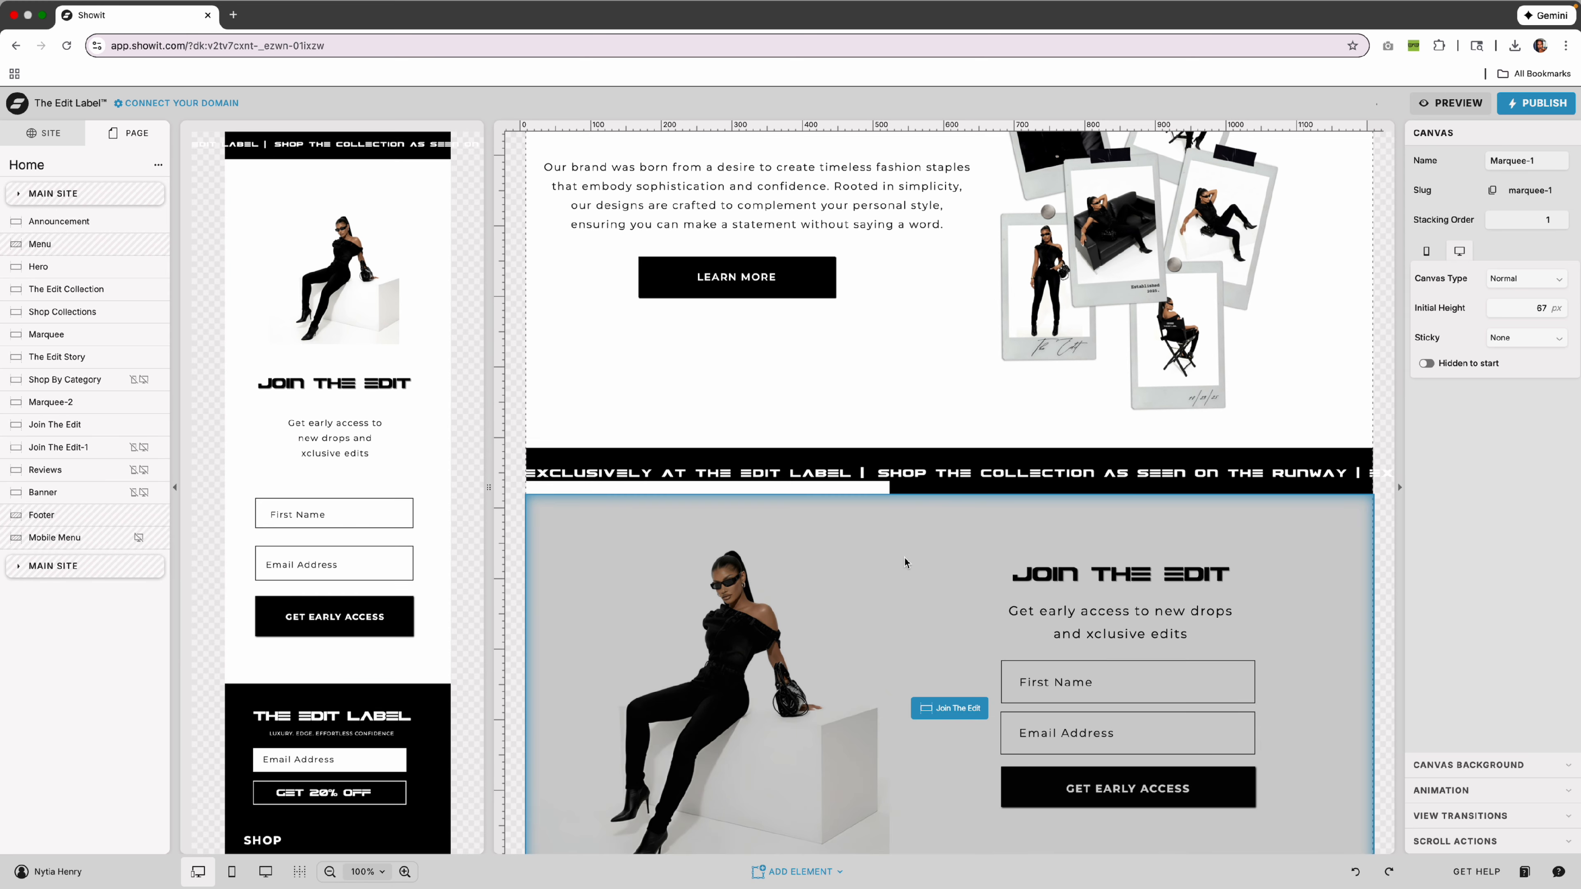
Set Marquee-2's stacking order to 1.
left_click(886, 516)
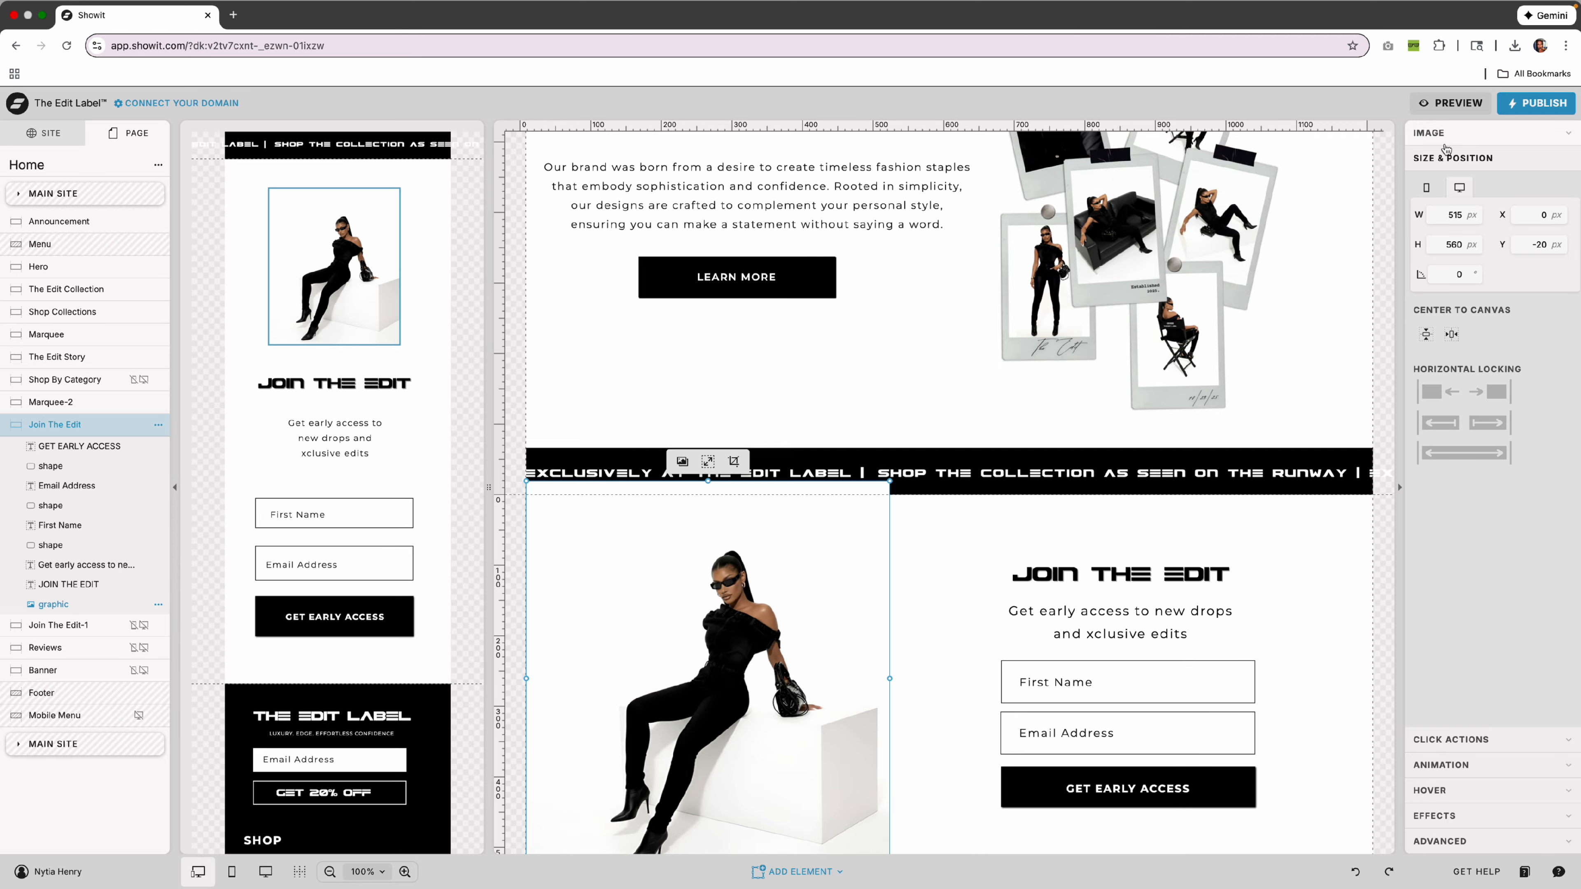
left_click(898, 505)
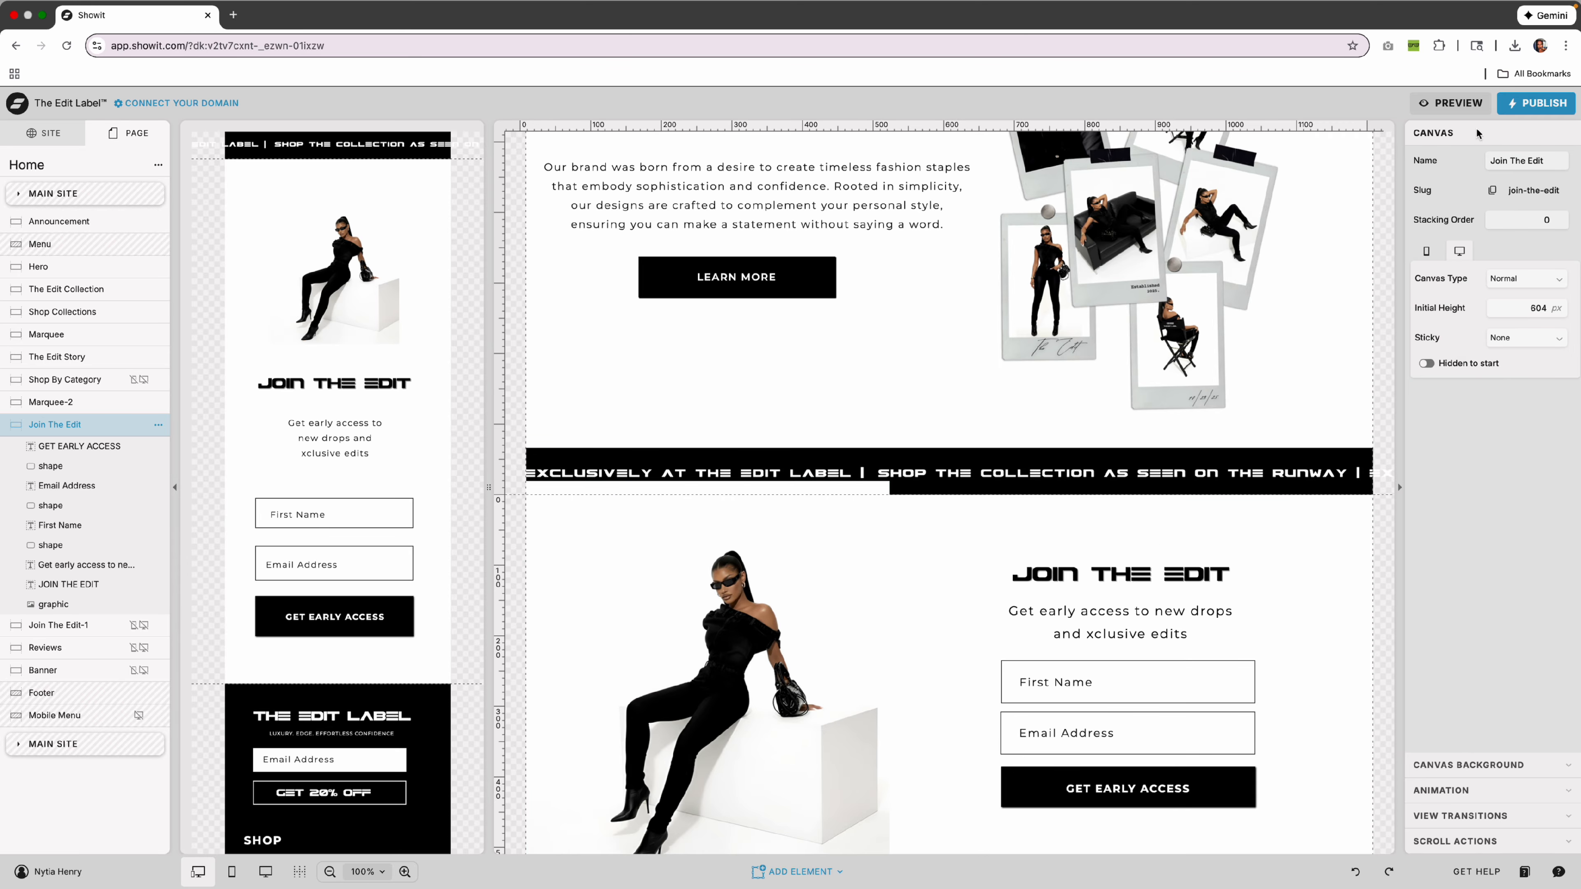
left_click(1213, 466)
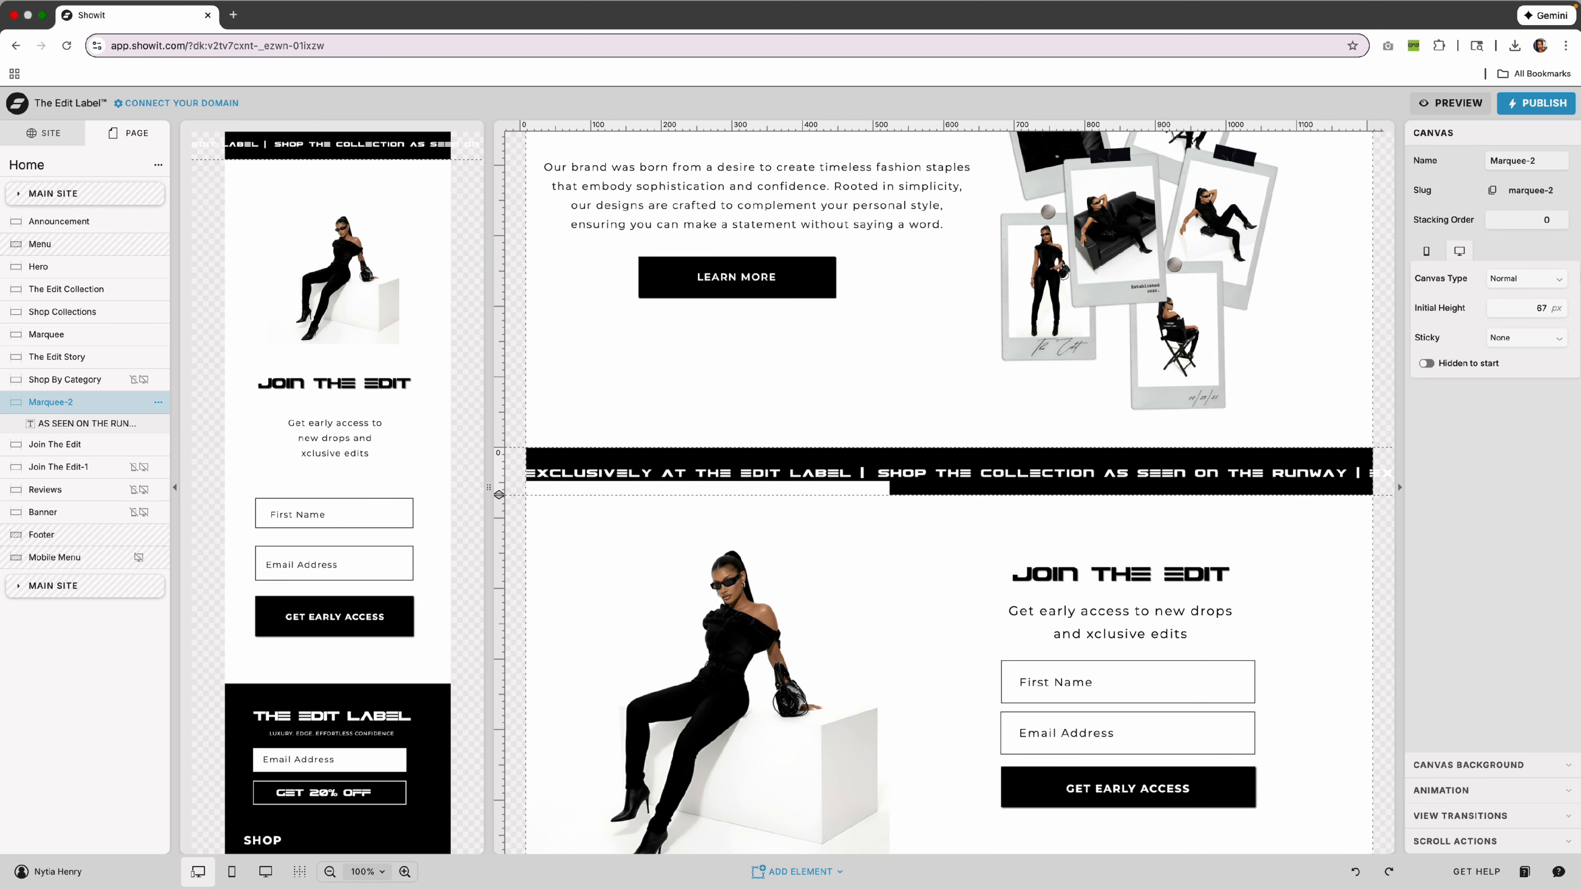
left_click(1560, 216)
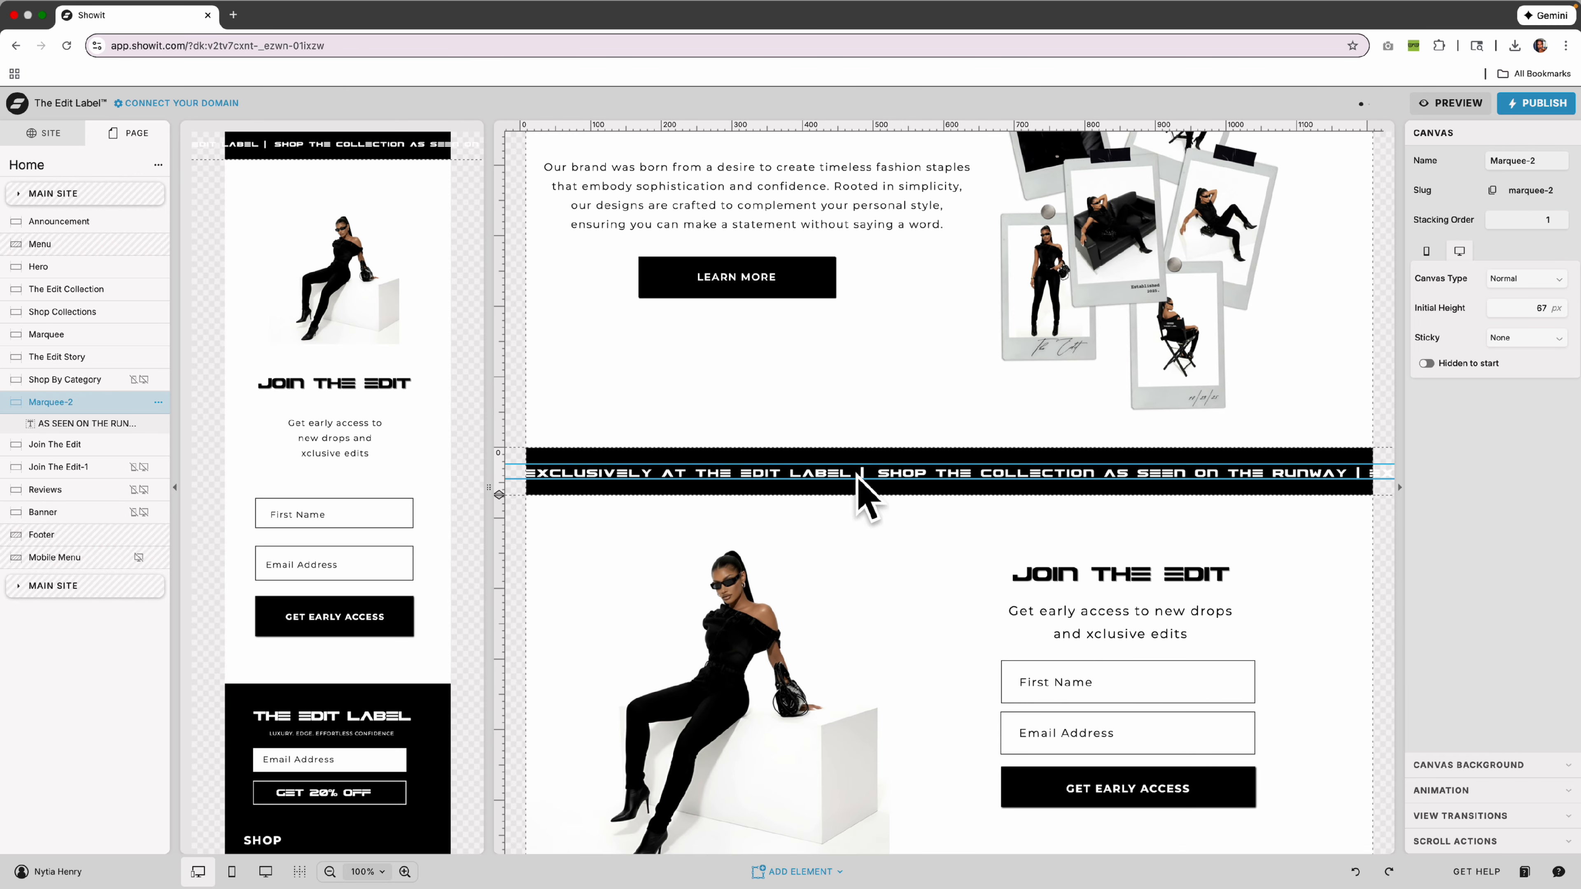
Select the Shop Collections canvas and its sofa image.
left_click(1297, 548)
scroll(1142, 486, "up", 10)
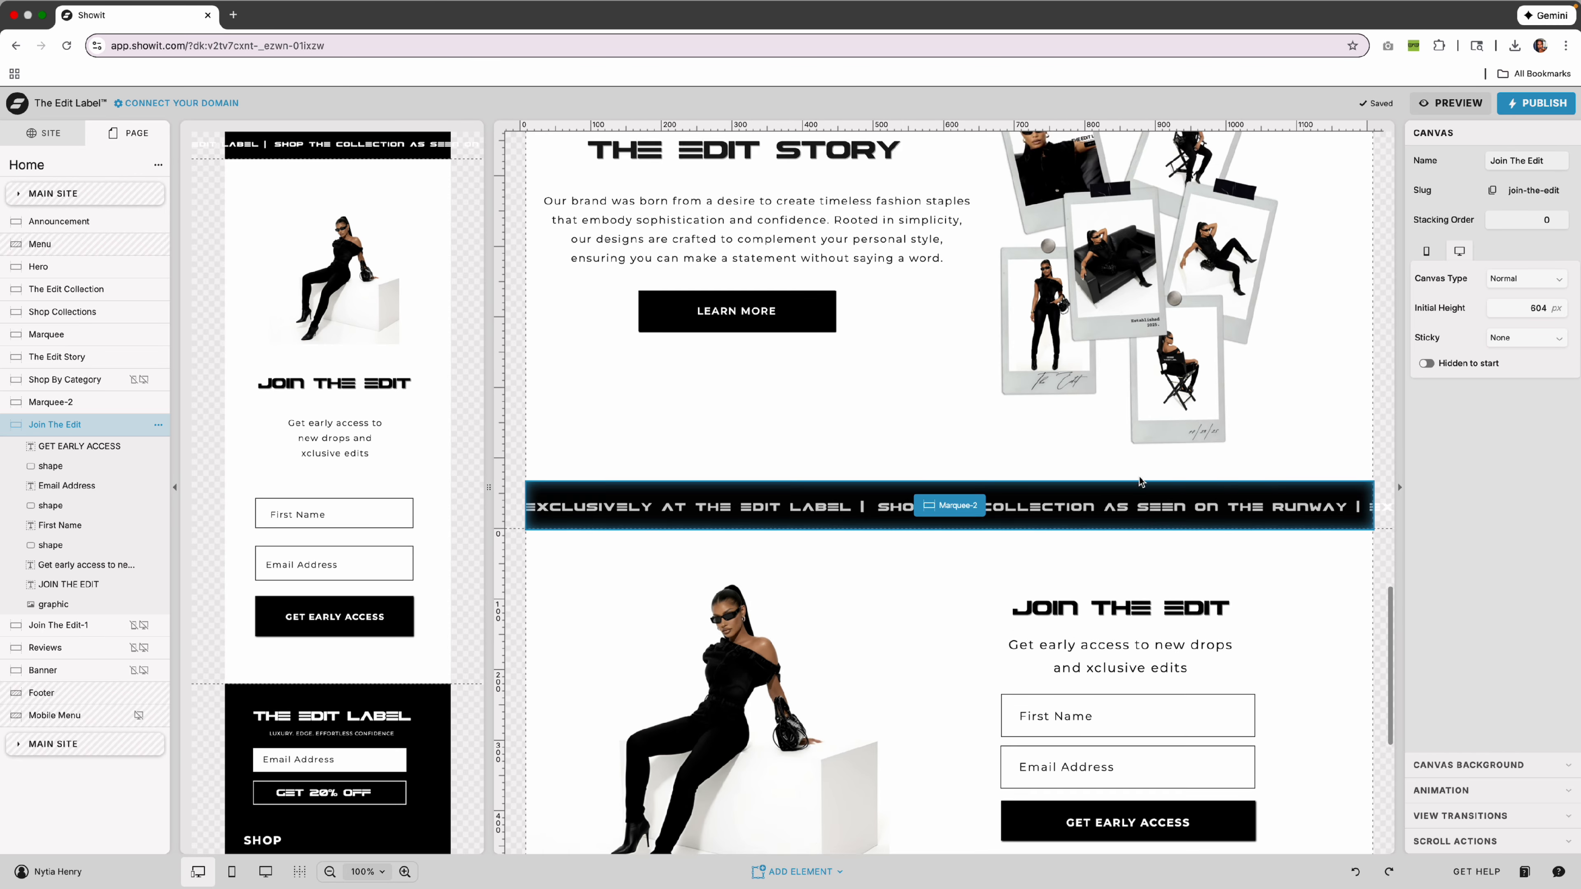
scroll(1142, 485, "up", 3)
scroll(1120, 488, "down", 8)
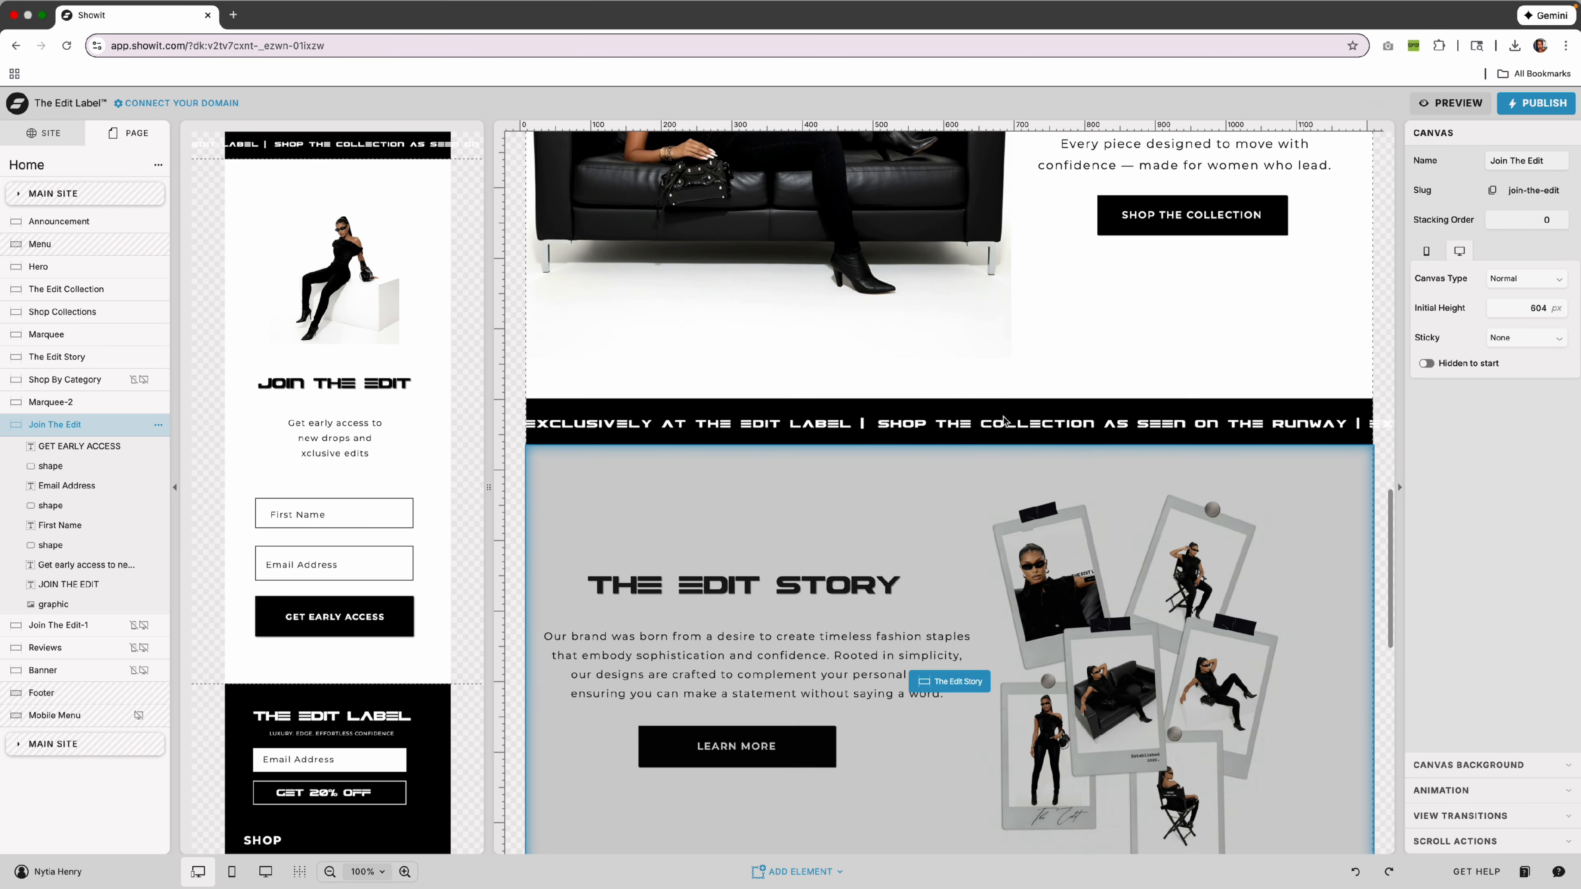
scroll(996, 495, "up", 9)
left_click(928, 497)
left_click(752, 413)
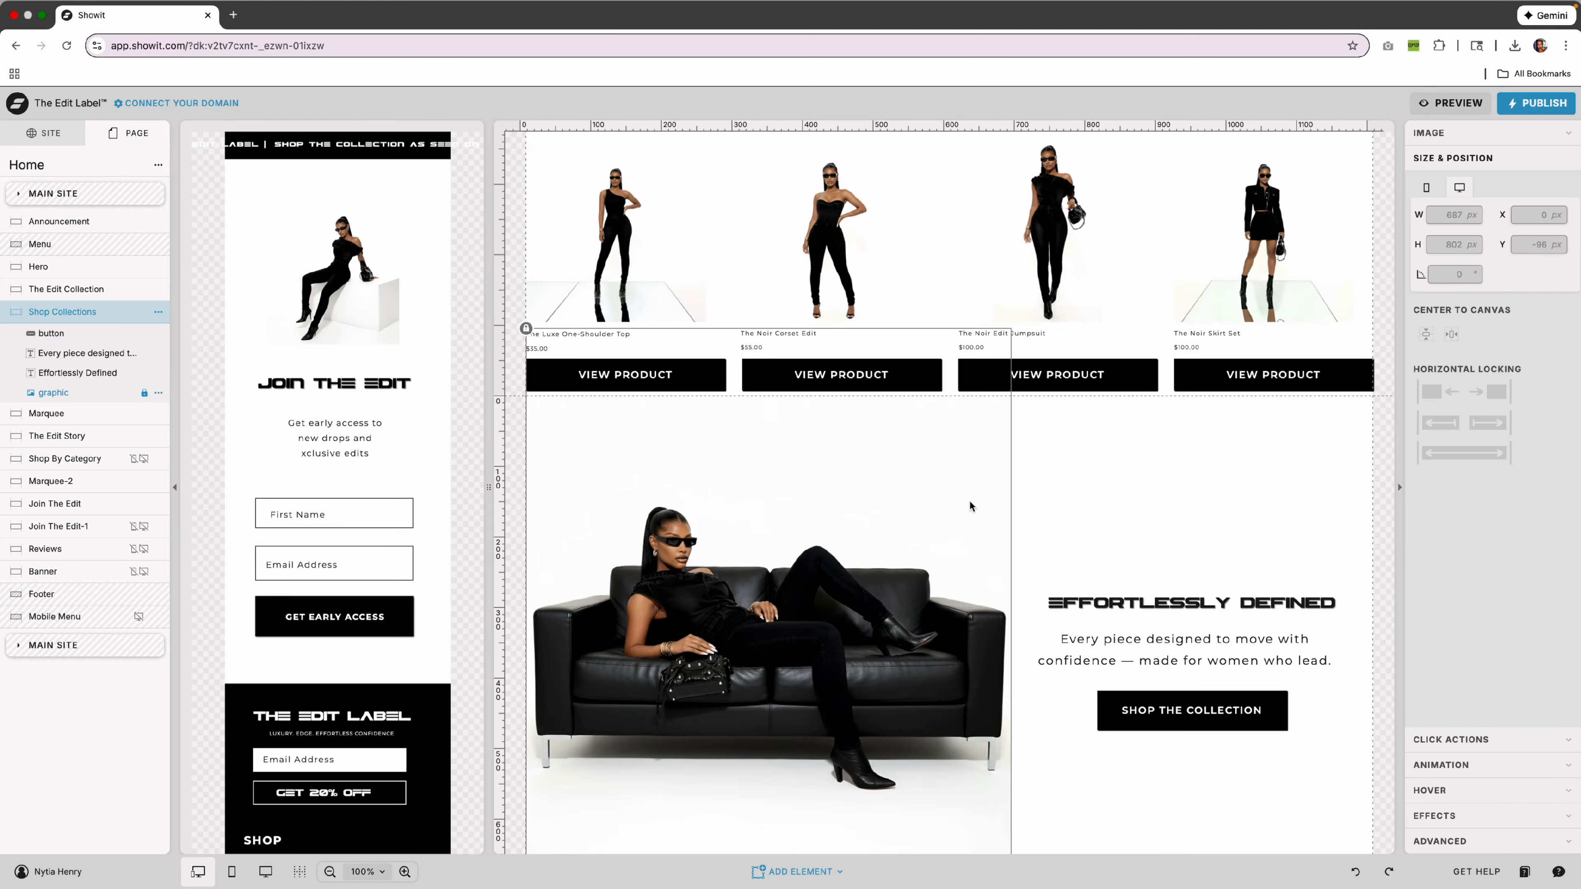
Unlock the Shop Collections sofa image and check it can be selected.
left_click(145, 396)
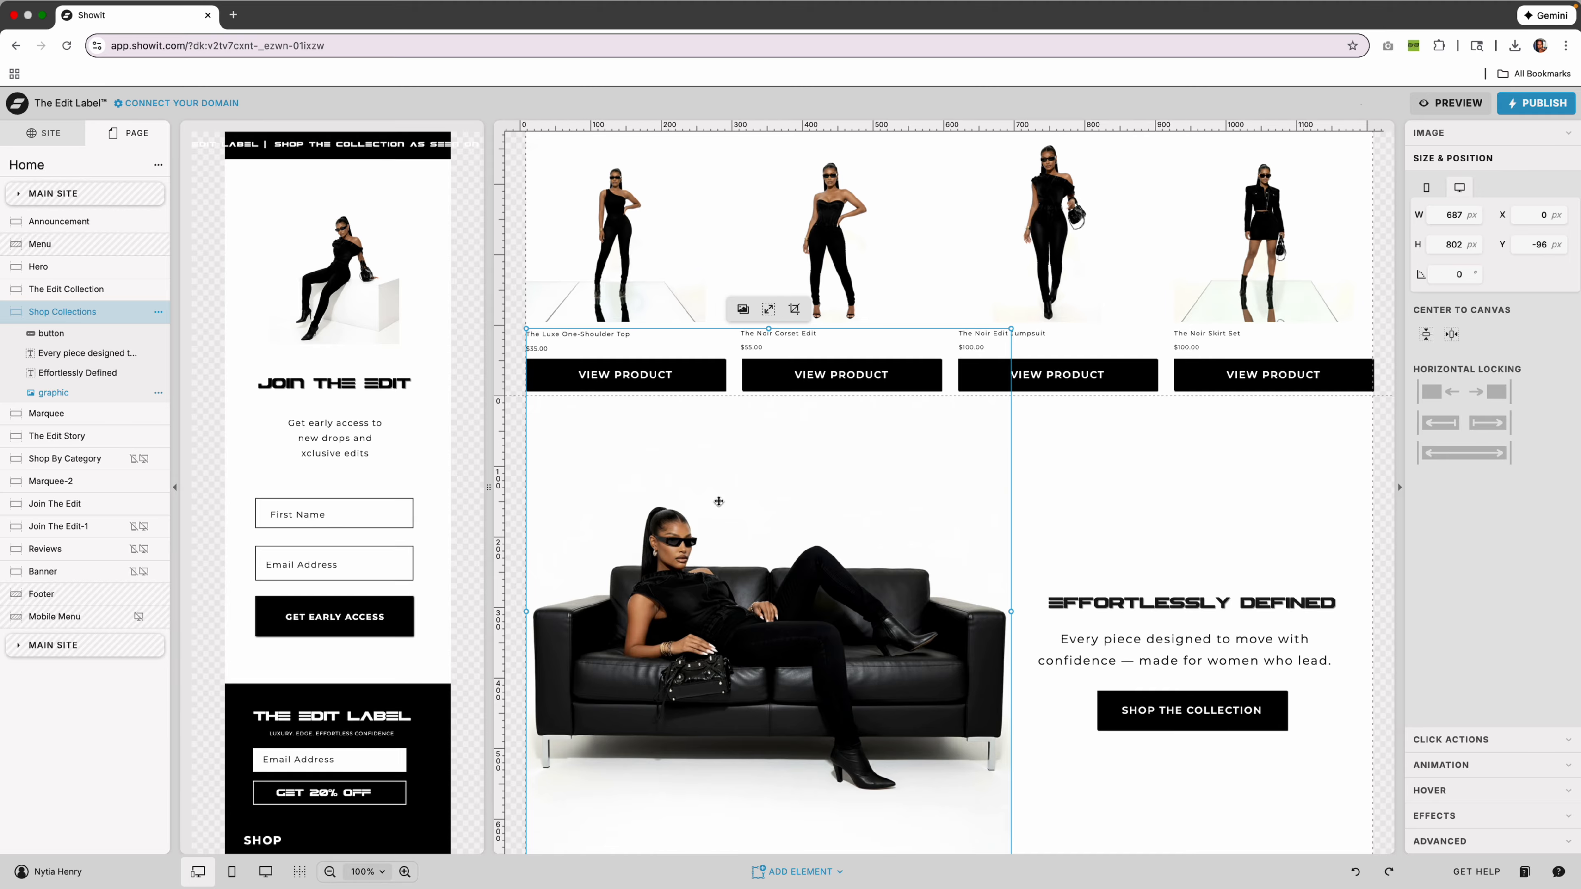
left_click(1133, 520)
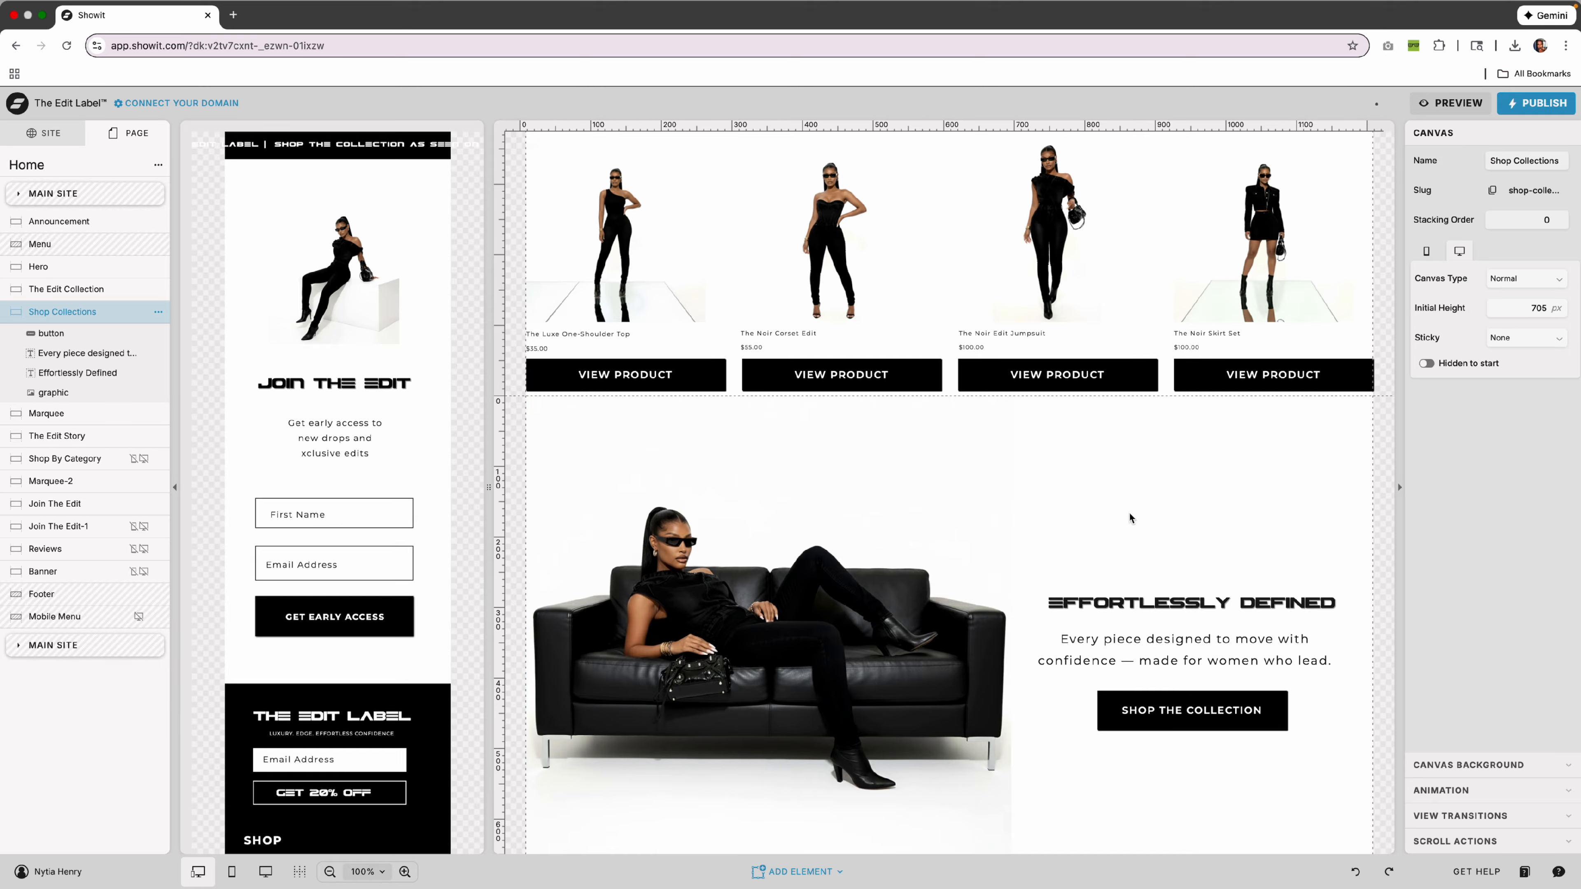
left_click(880, 490)
scroll(1143, 449, "down", 1)
left_click(1145, 449)
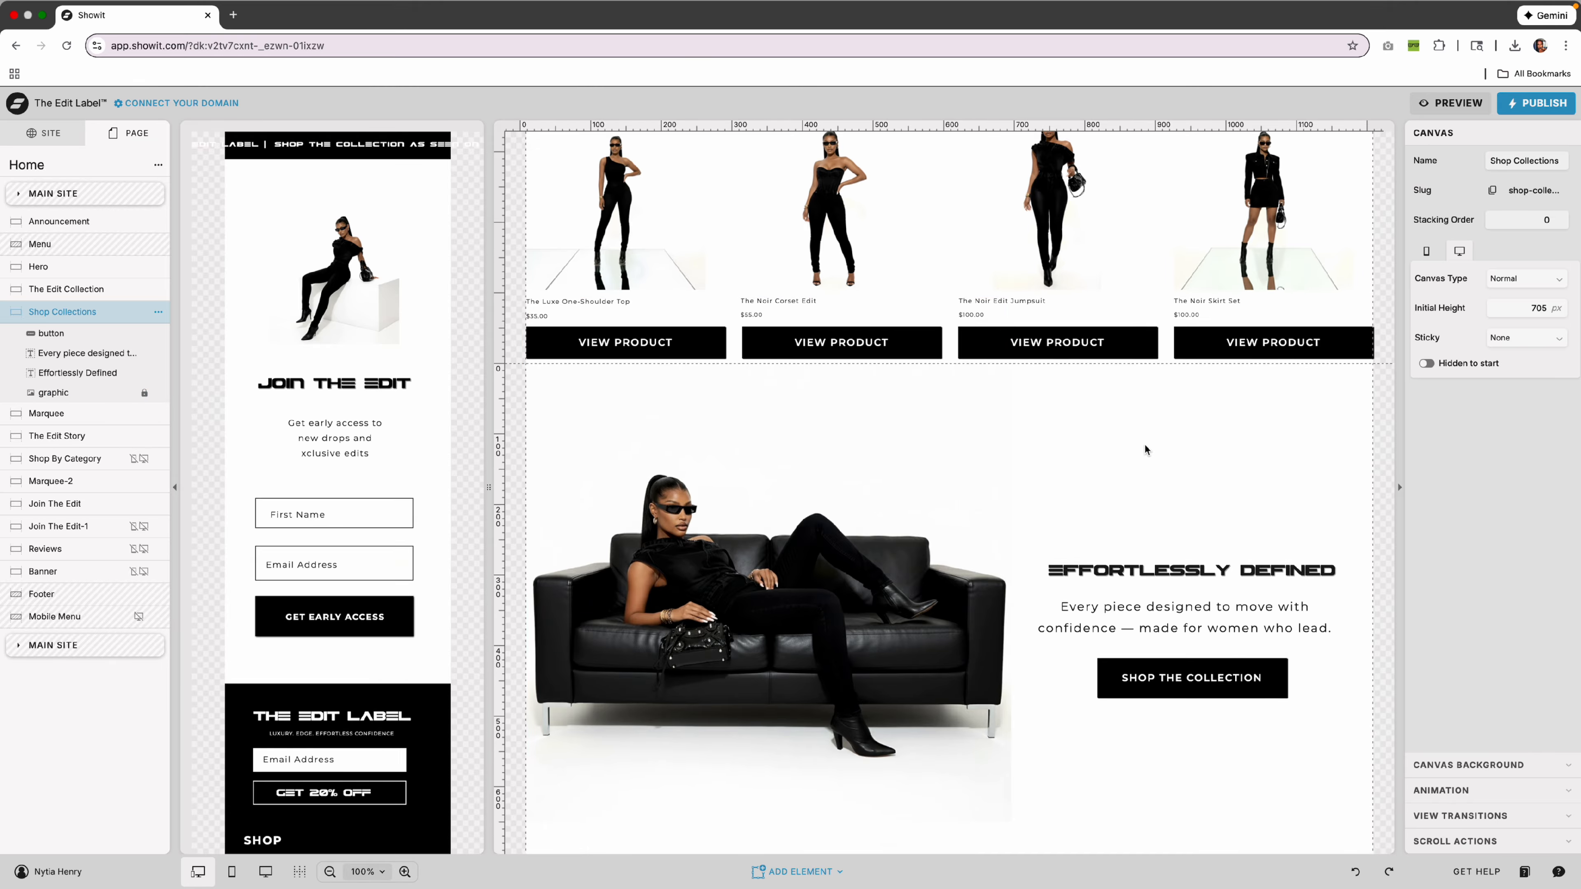
scroll(949, 324, "up", 5)
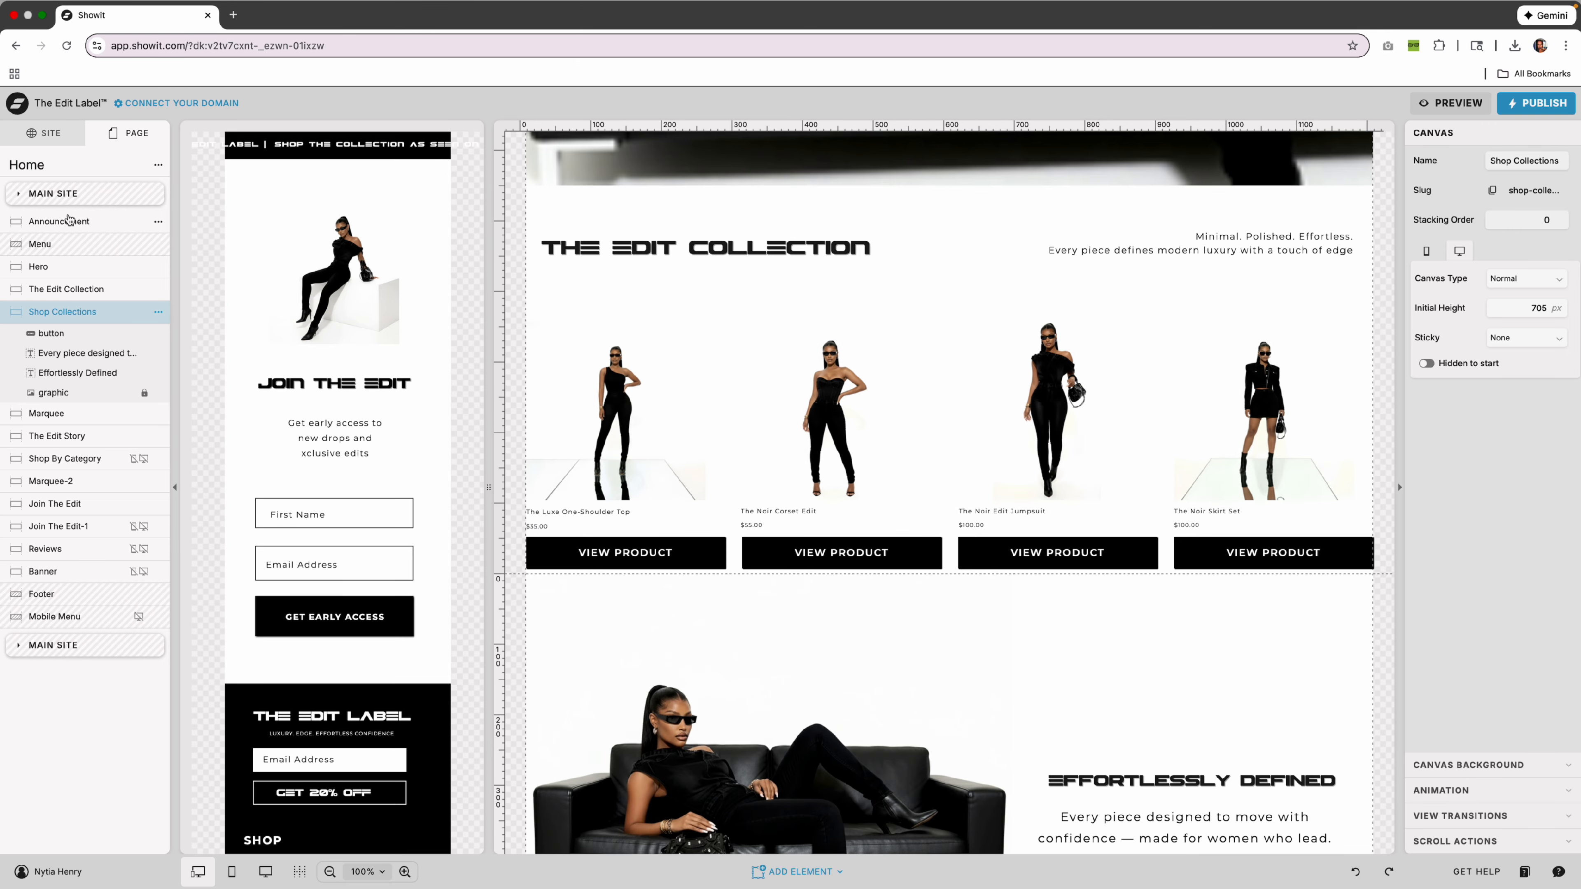
Browse the About, Shopify Shop and Contact pages from the Pages list.
left_click(56, 127)
left_click(35, 296)
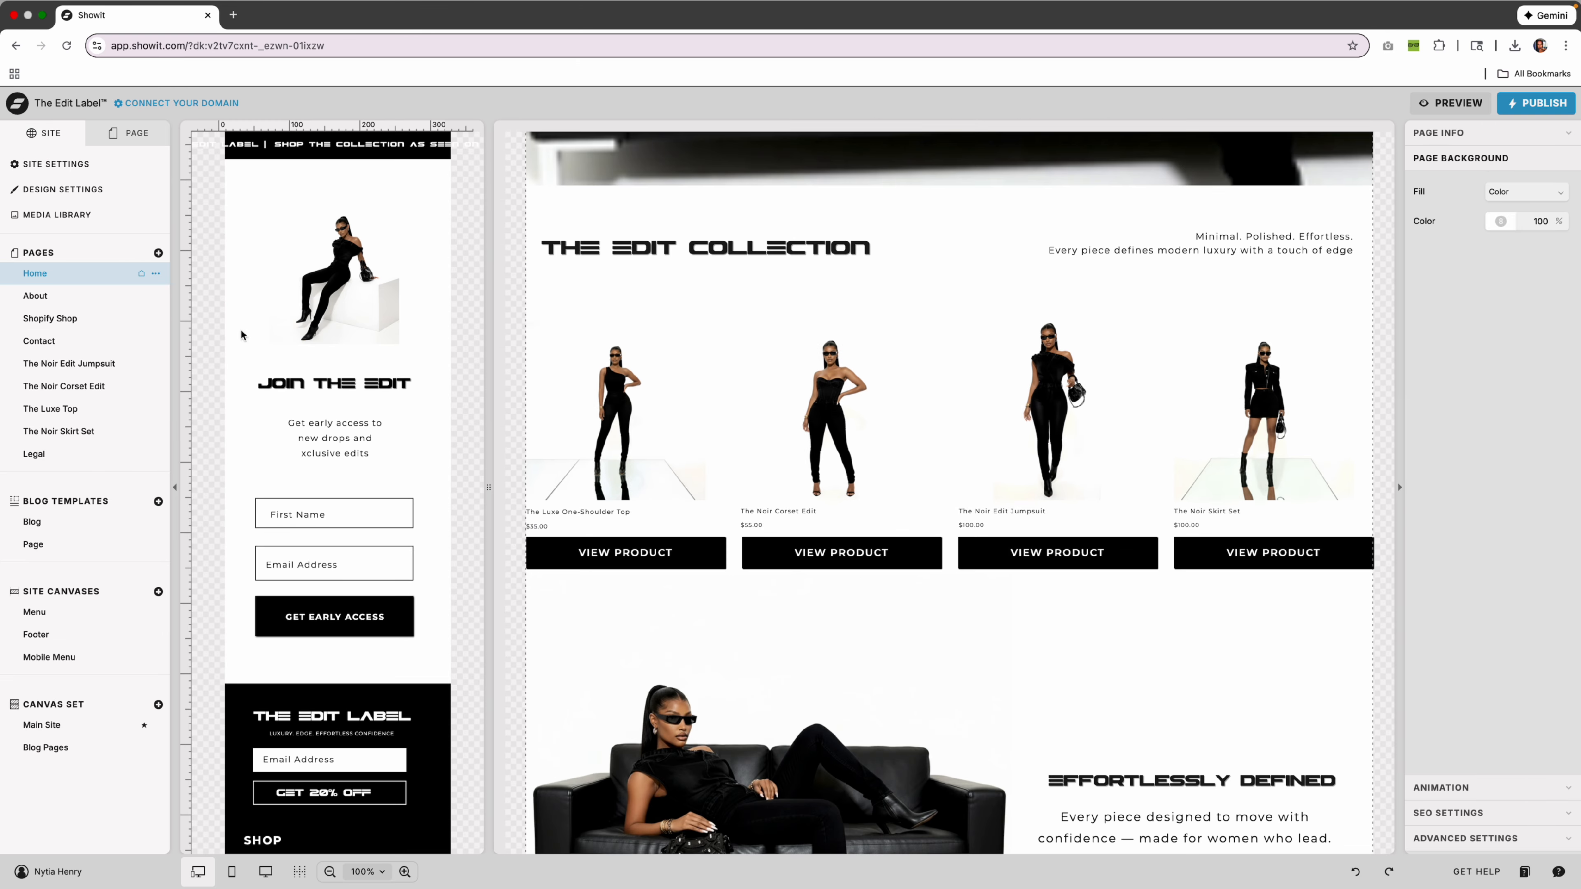
scroll(597, 316, "up", 6)
scroll(597, 316, "down", 10)
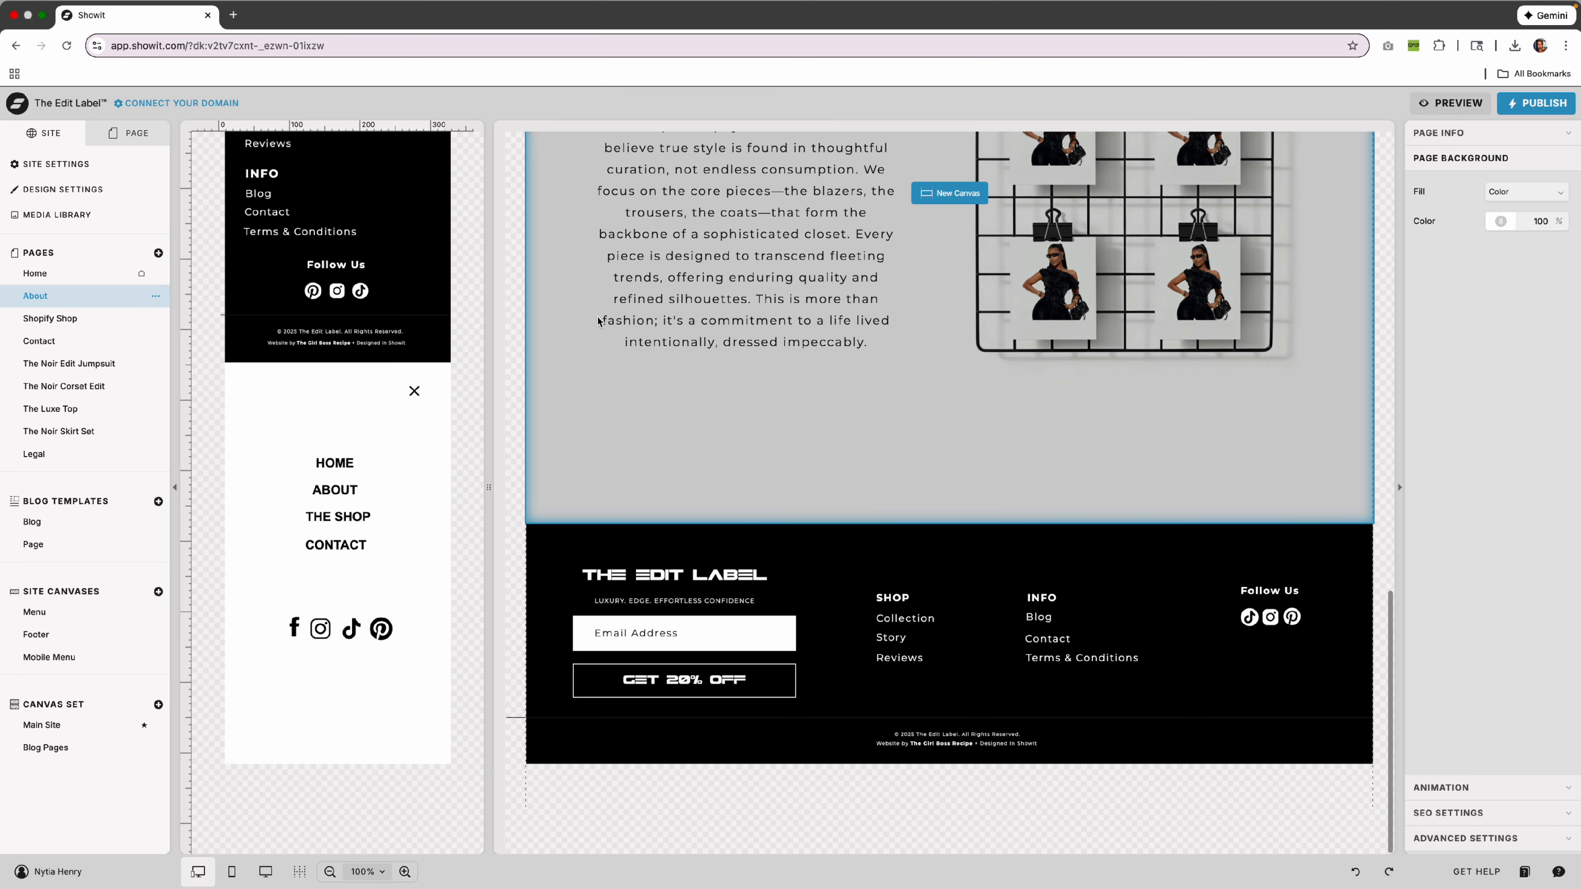
scroll(597, 316, "up", 11)
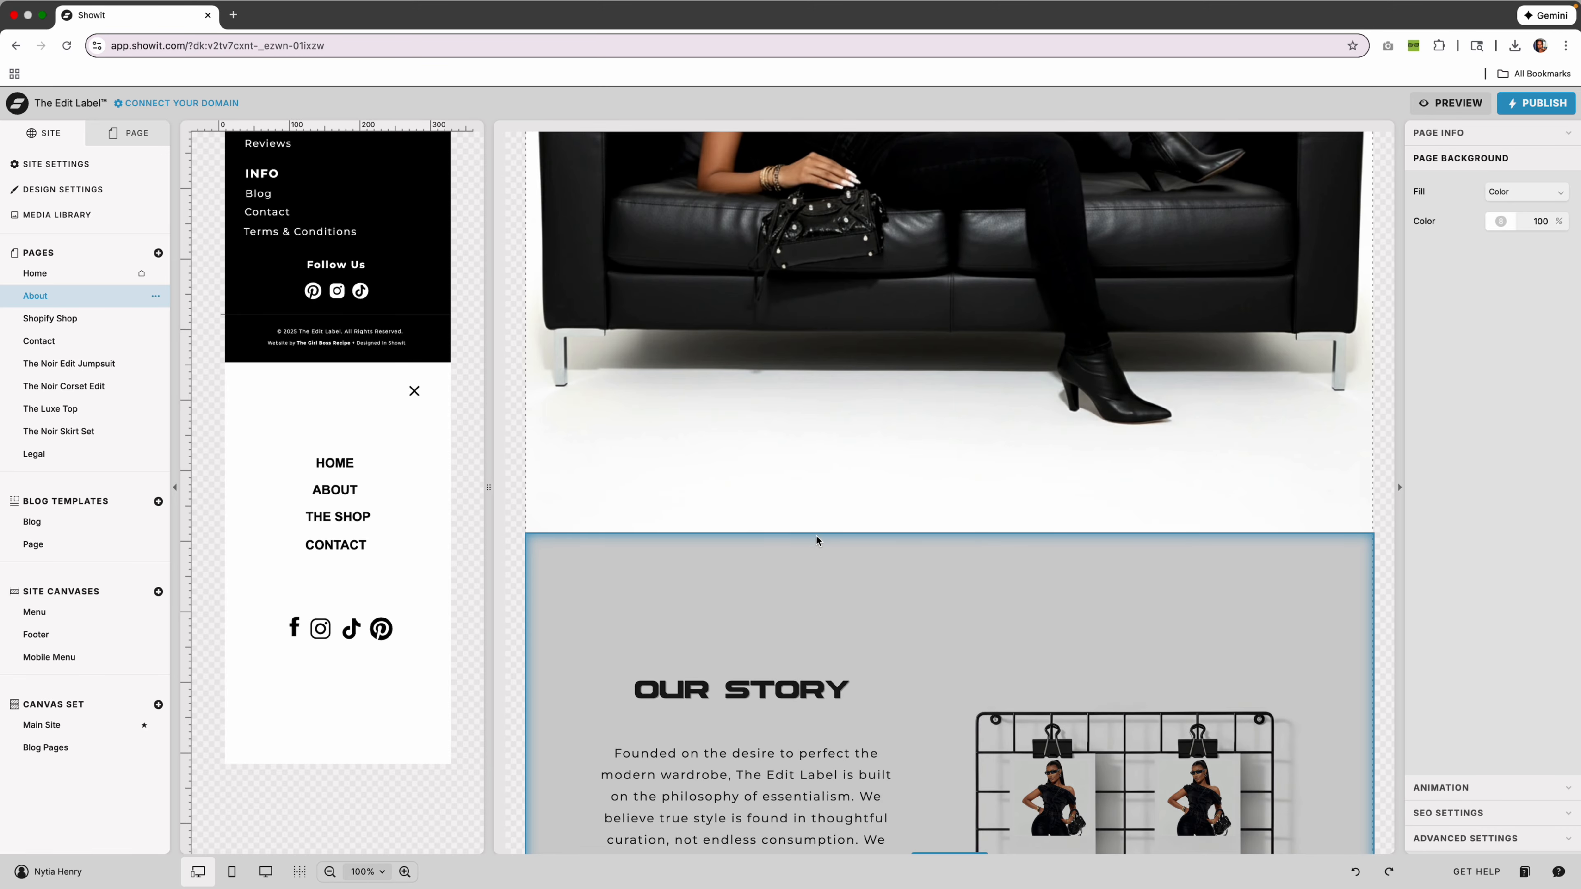
left_click(60, 319)
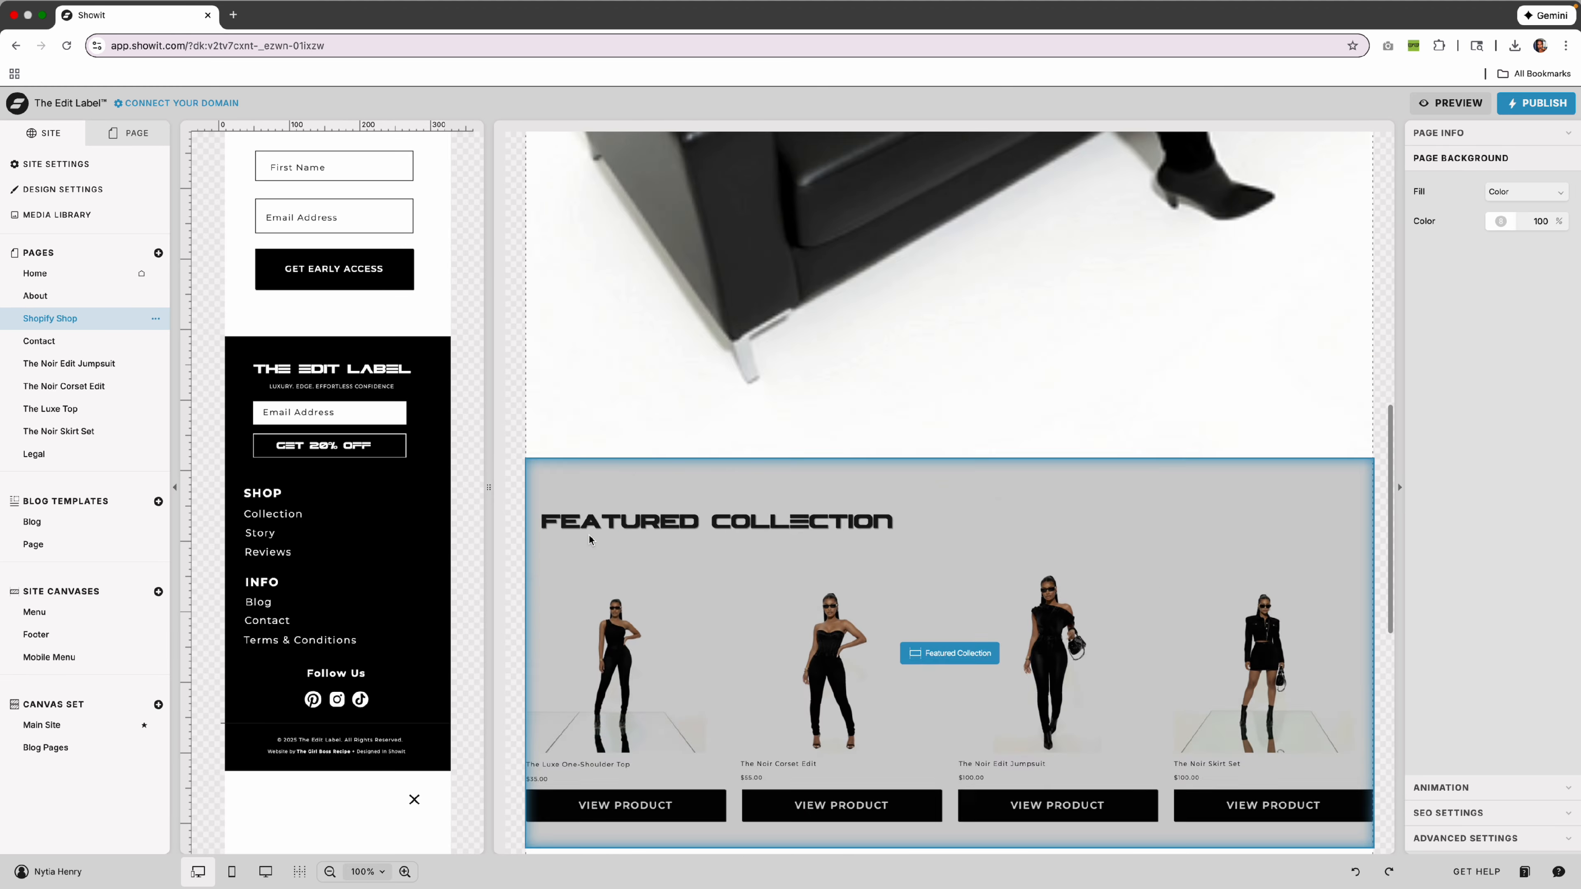
scroll(590, 539, "down", 5)
left_click(62, 343)
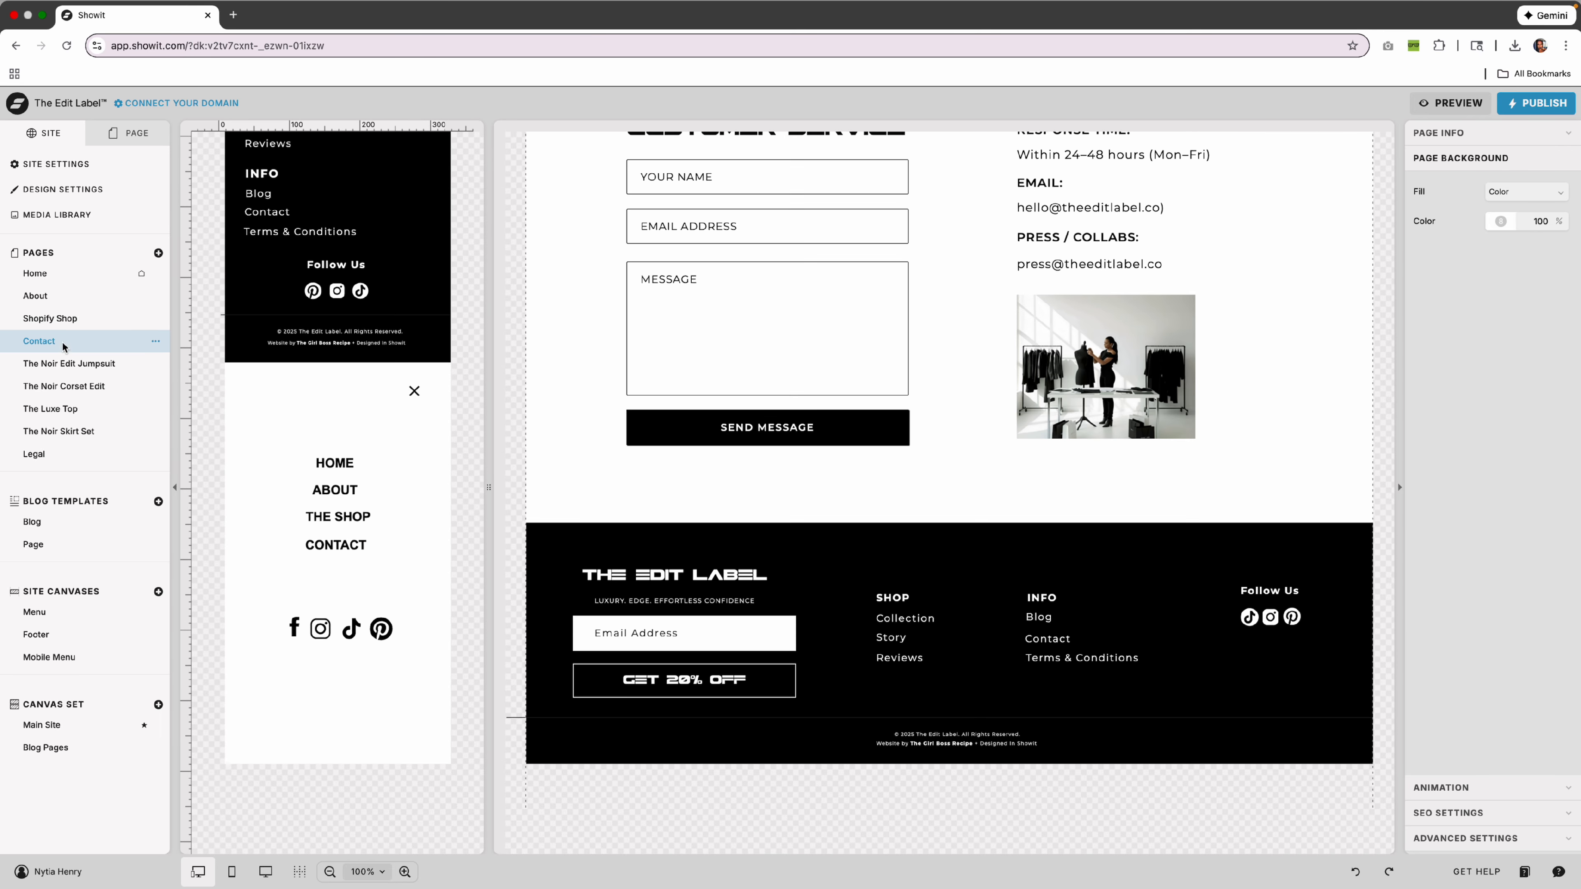
left_click(43, 292)
Open The Noir Edit Jumpsuit page and select its marquee strip canvas.
scroll(657, 434, "down", 8)
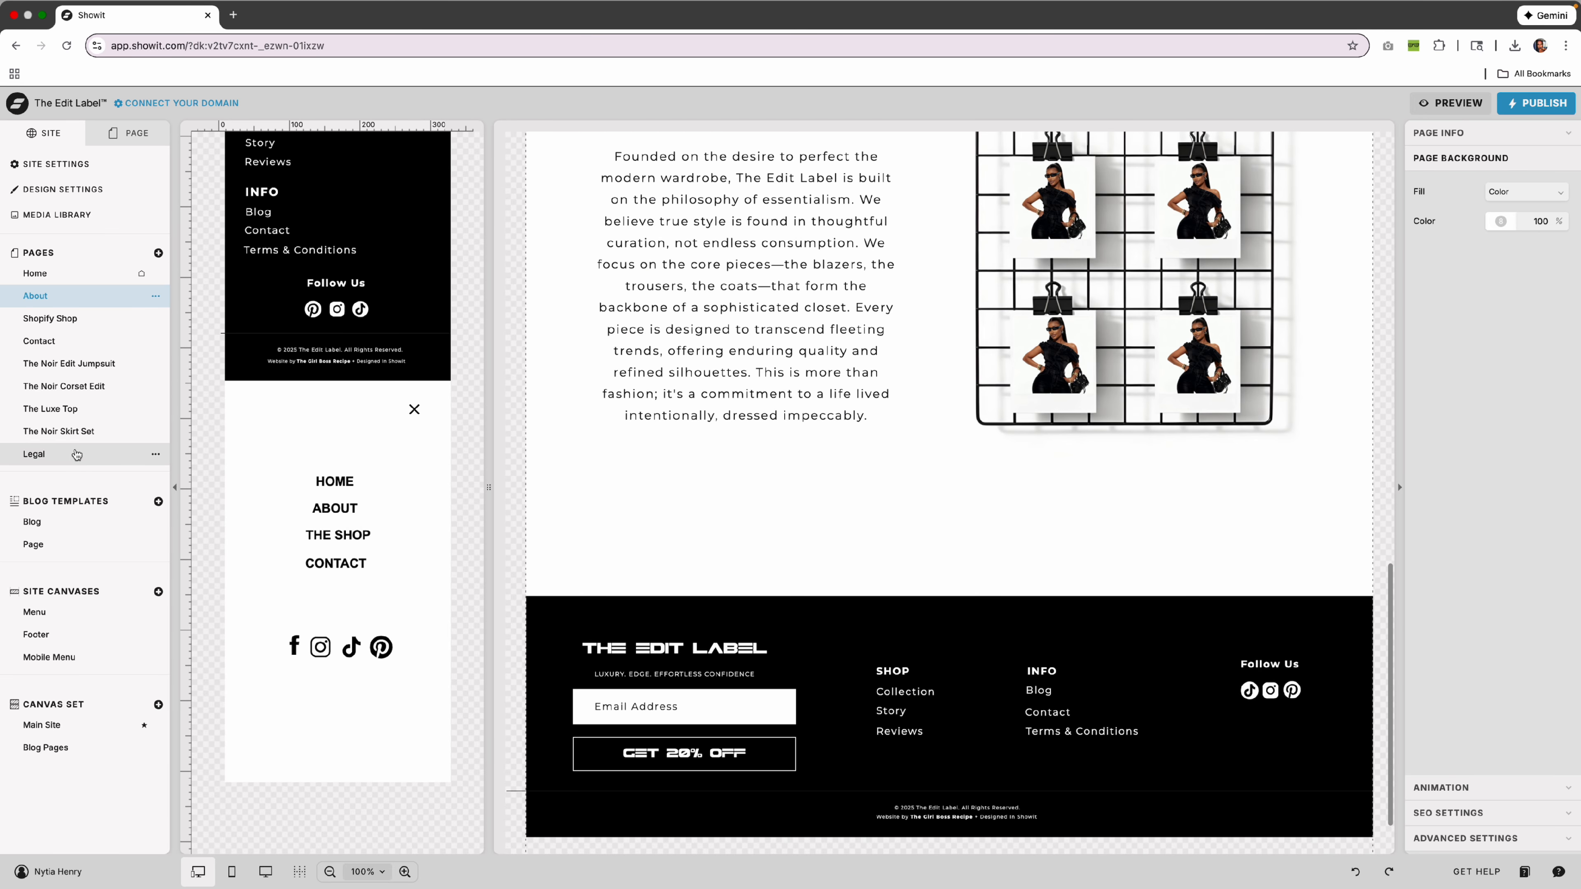
left_click(73, 361)
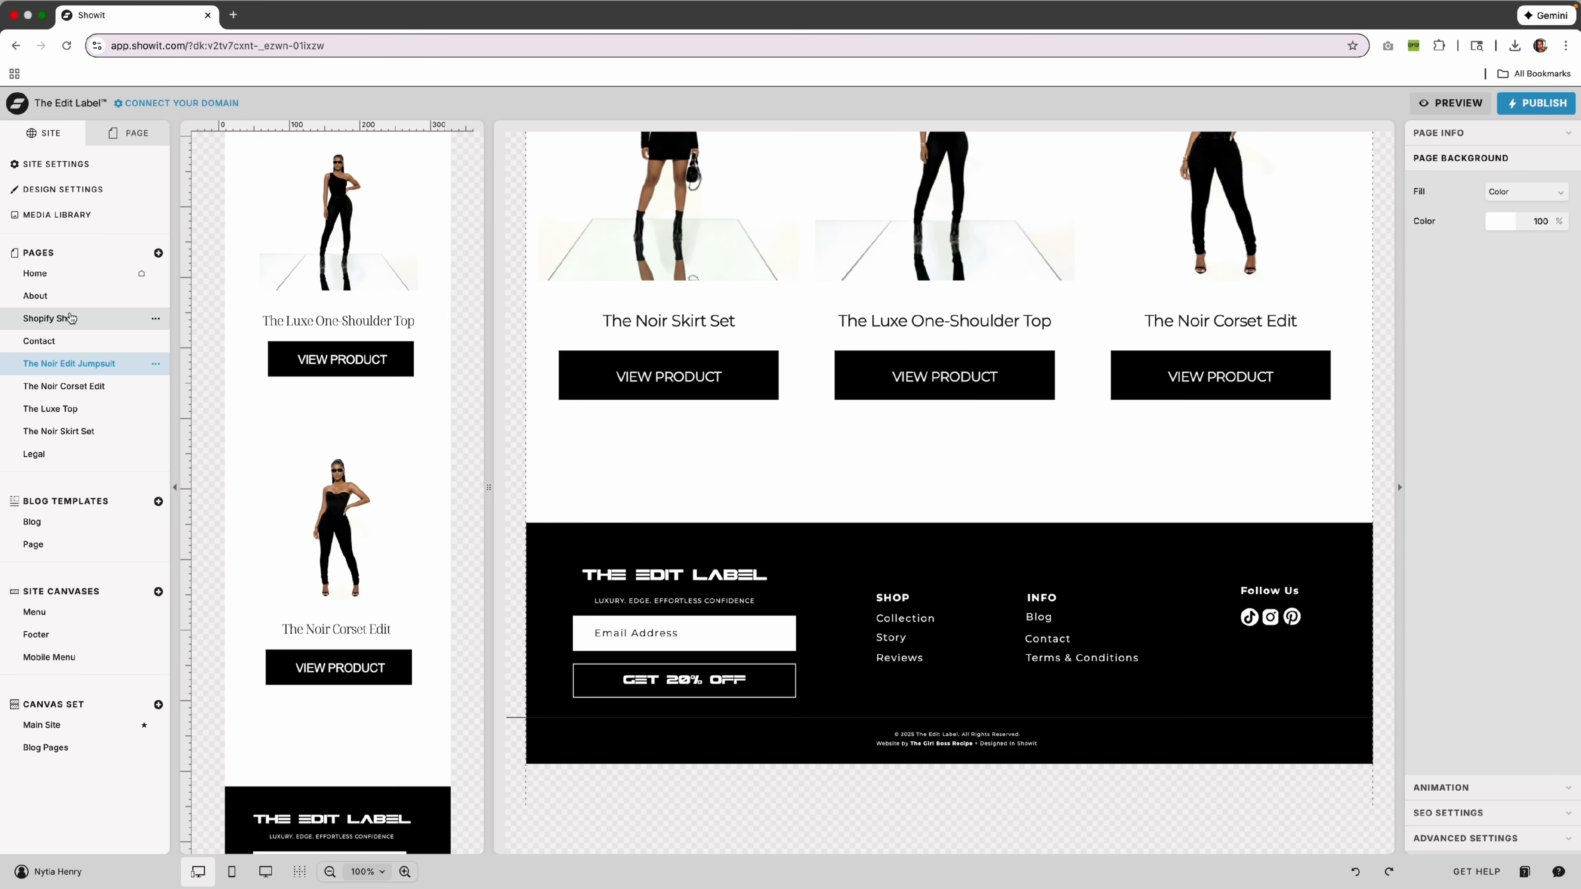
left_click(70, 318)
left_click(68, 363)
scroll(803, 616, "up", 5)
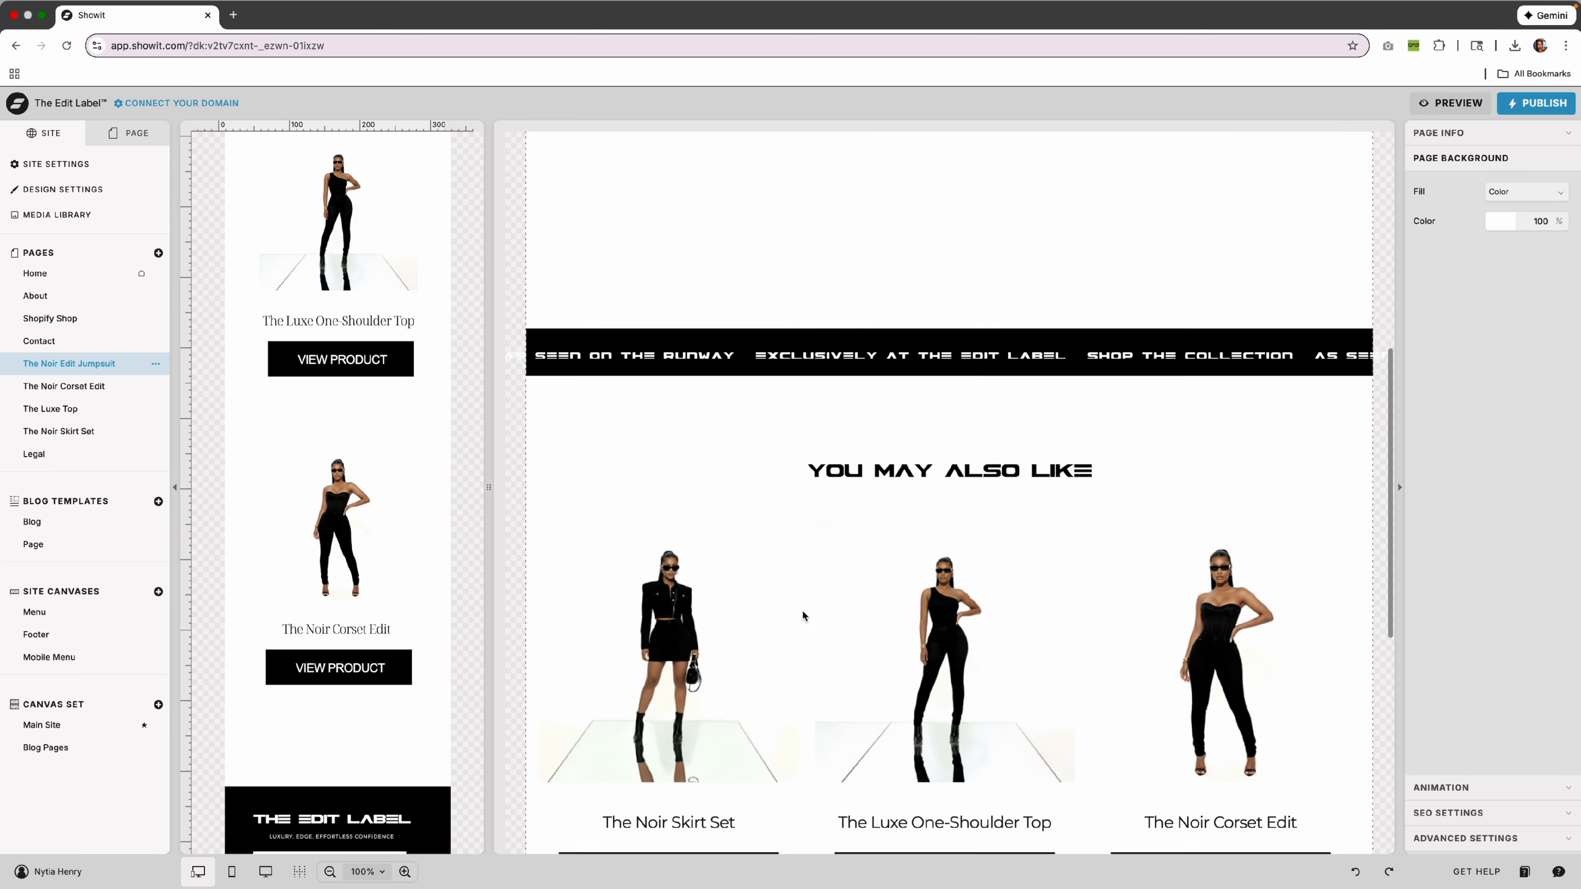
scroll(802, 616, "up", 4)
left_click(750, 609)
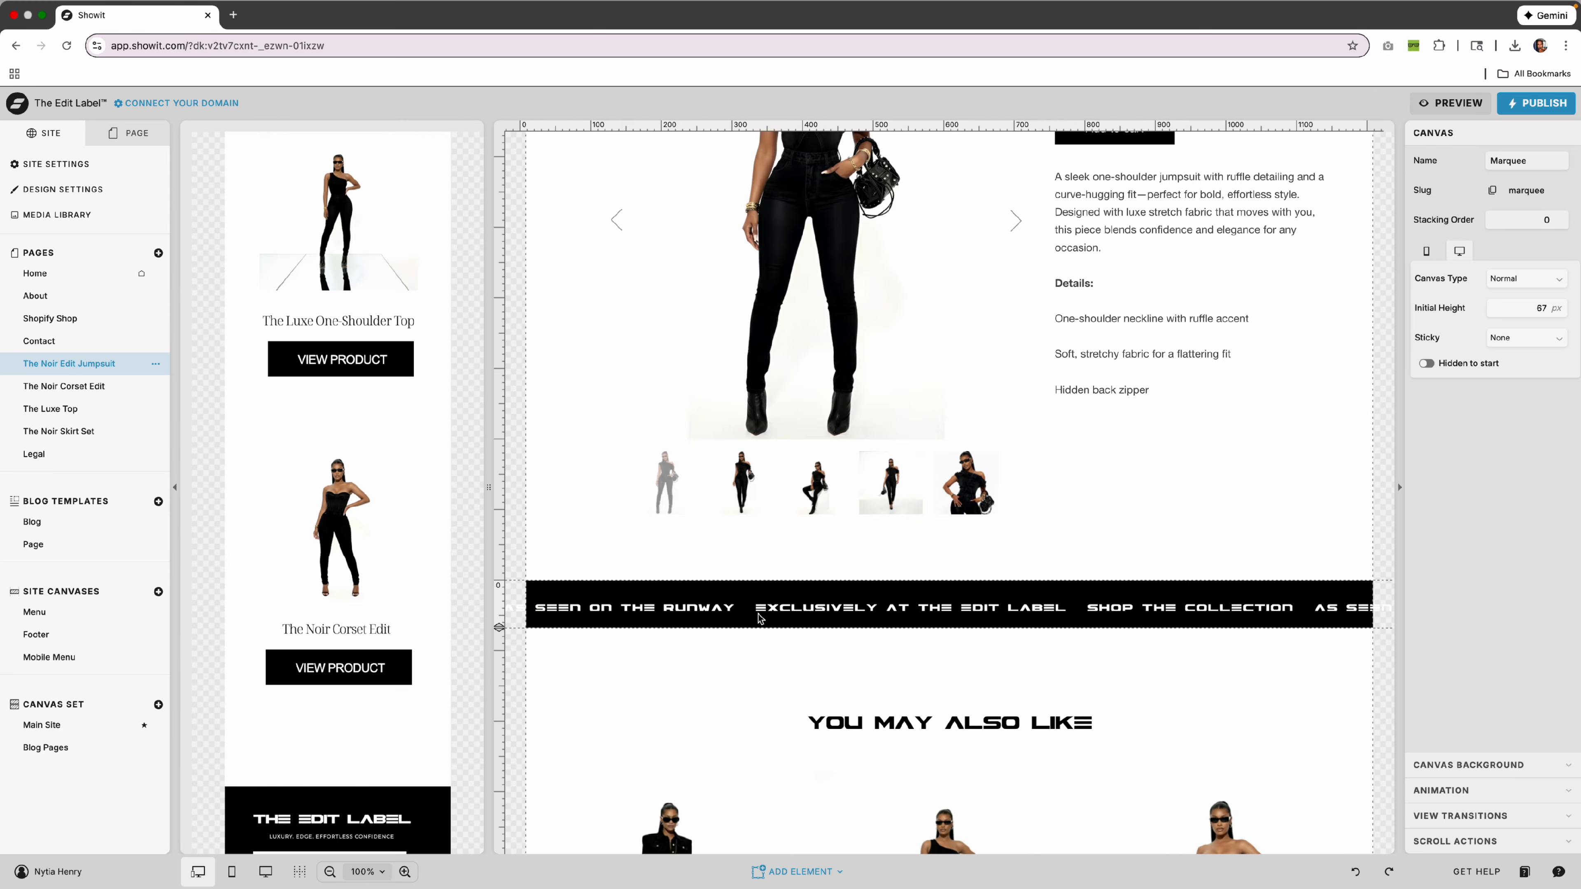
Paste the copied marquee above Recomends on the jumpsuit page and delete the old marquee.
left_click(769, 618)
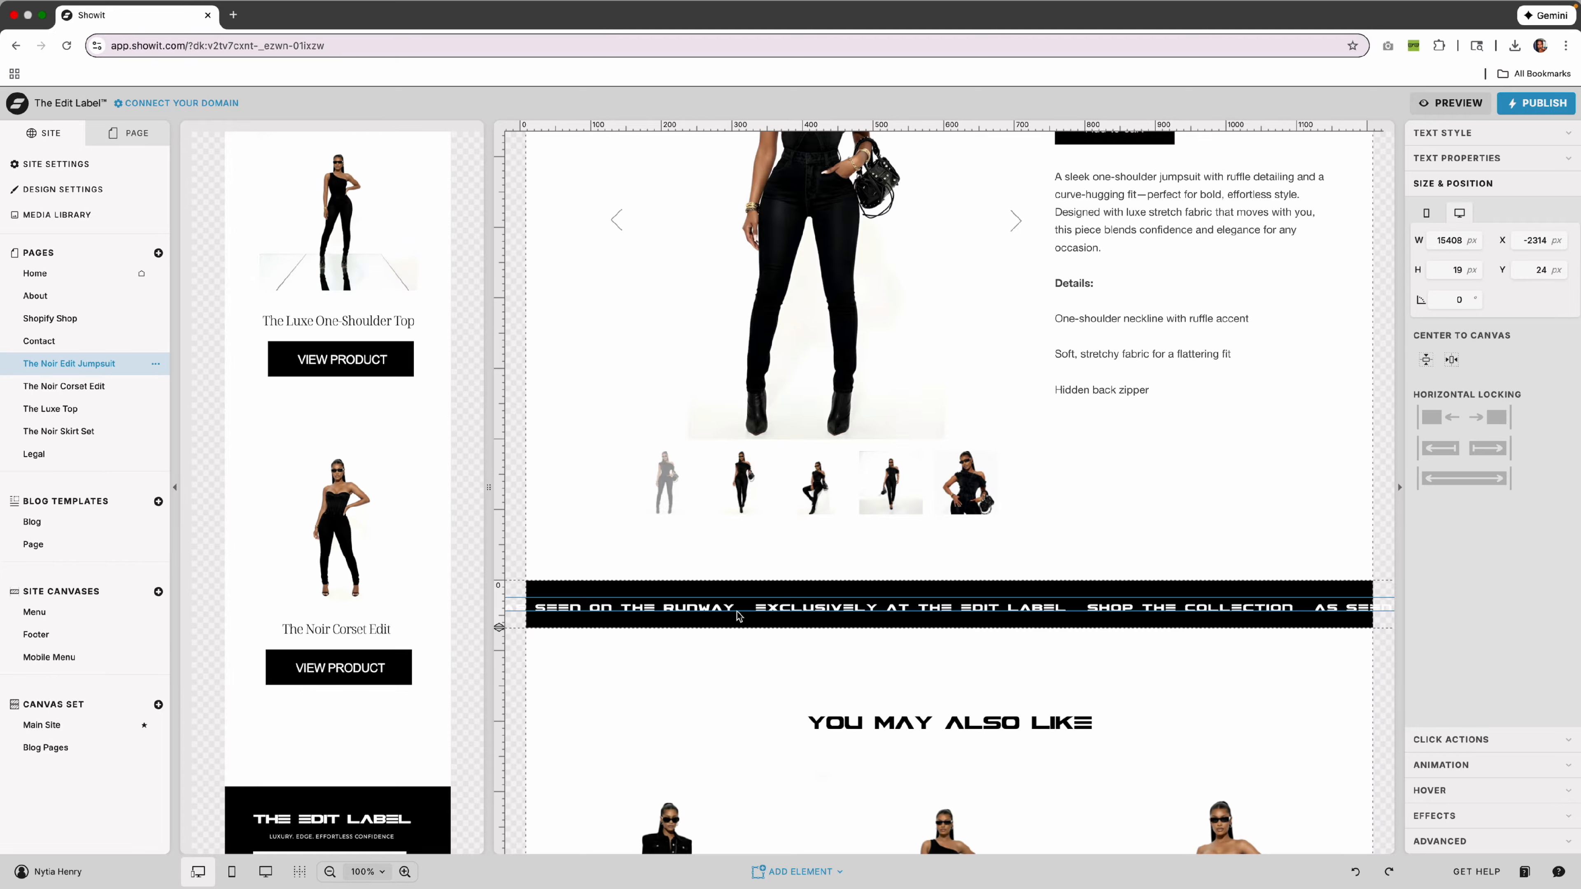
left_click(127, 140)
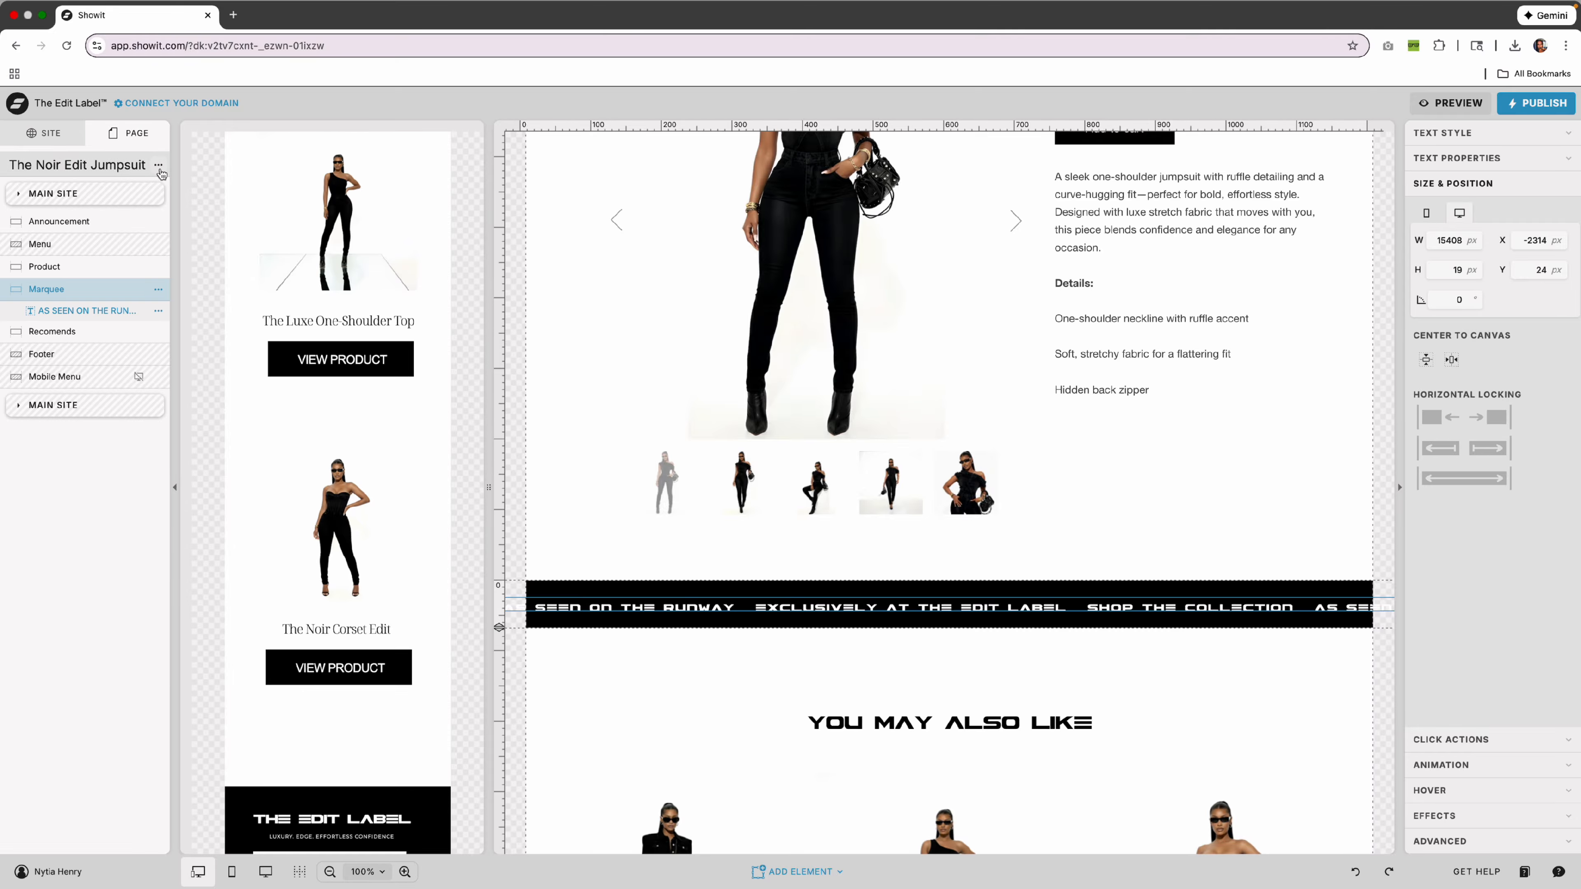
left_click(158, 165)
left_click(188, 216)
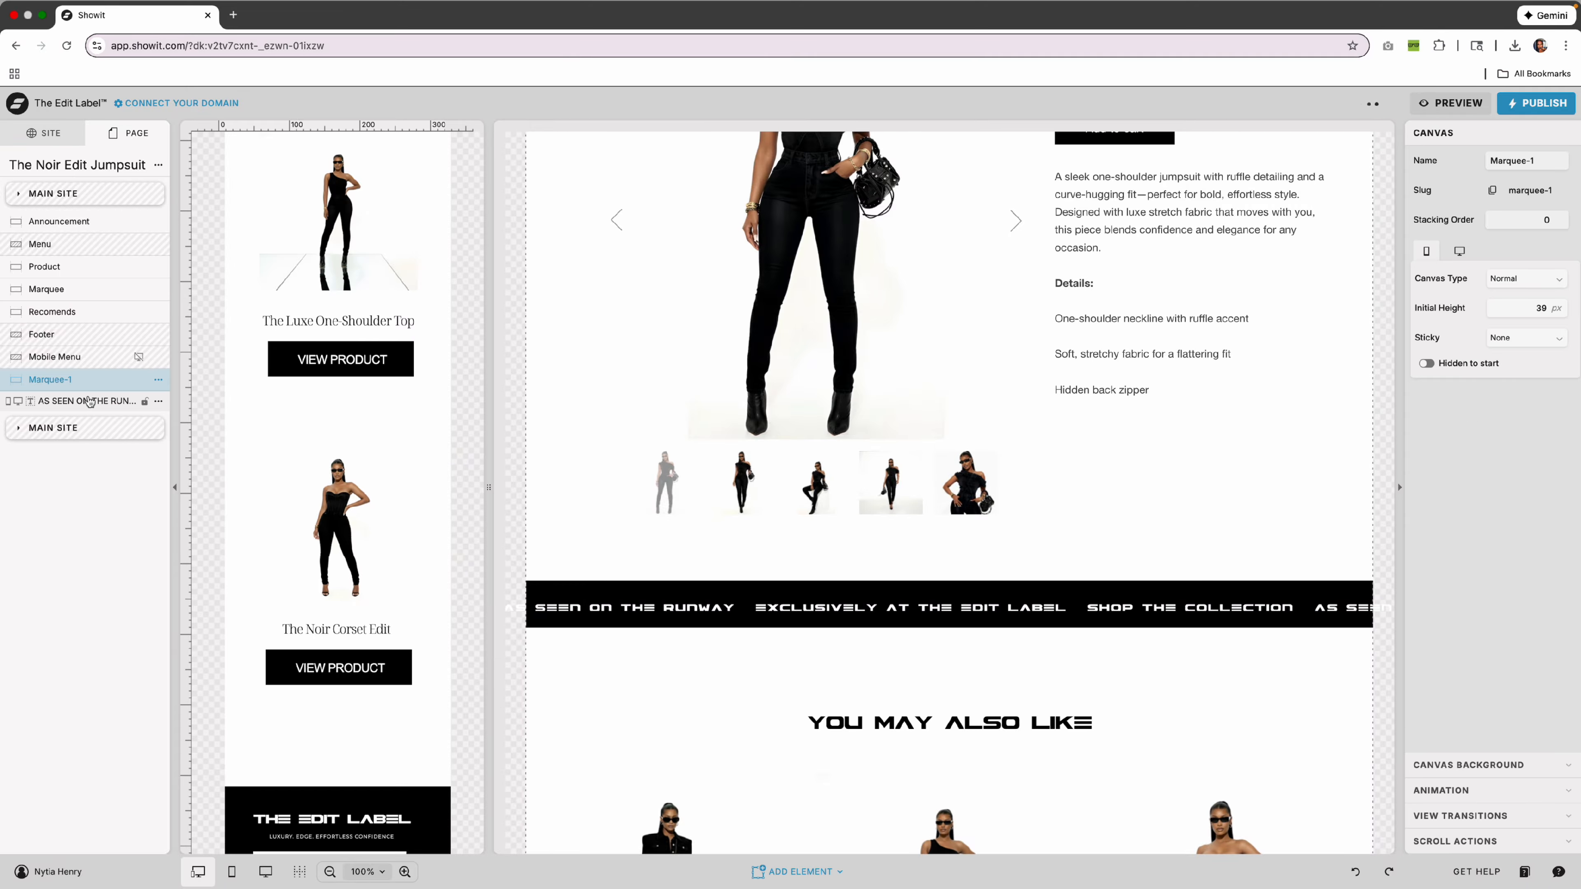
left_click_drag(91, 389, 90, 300)
left_click(679, 595)
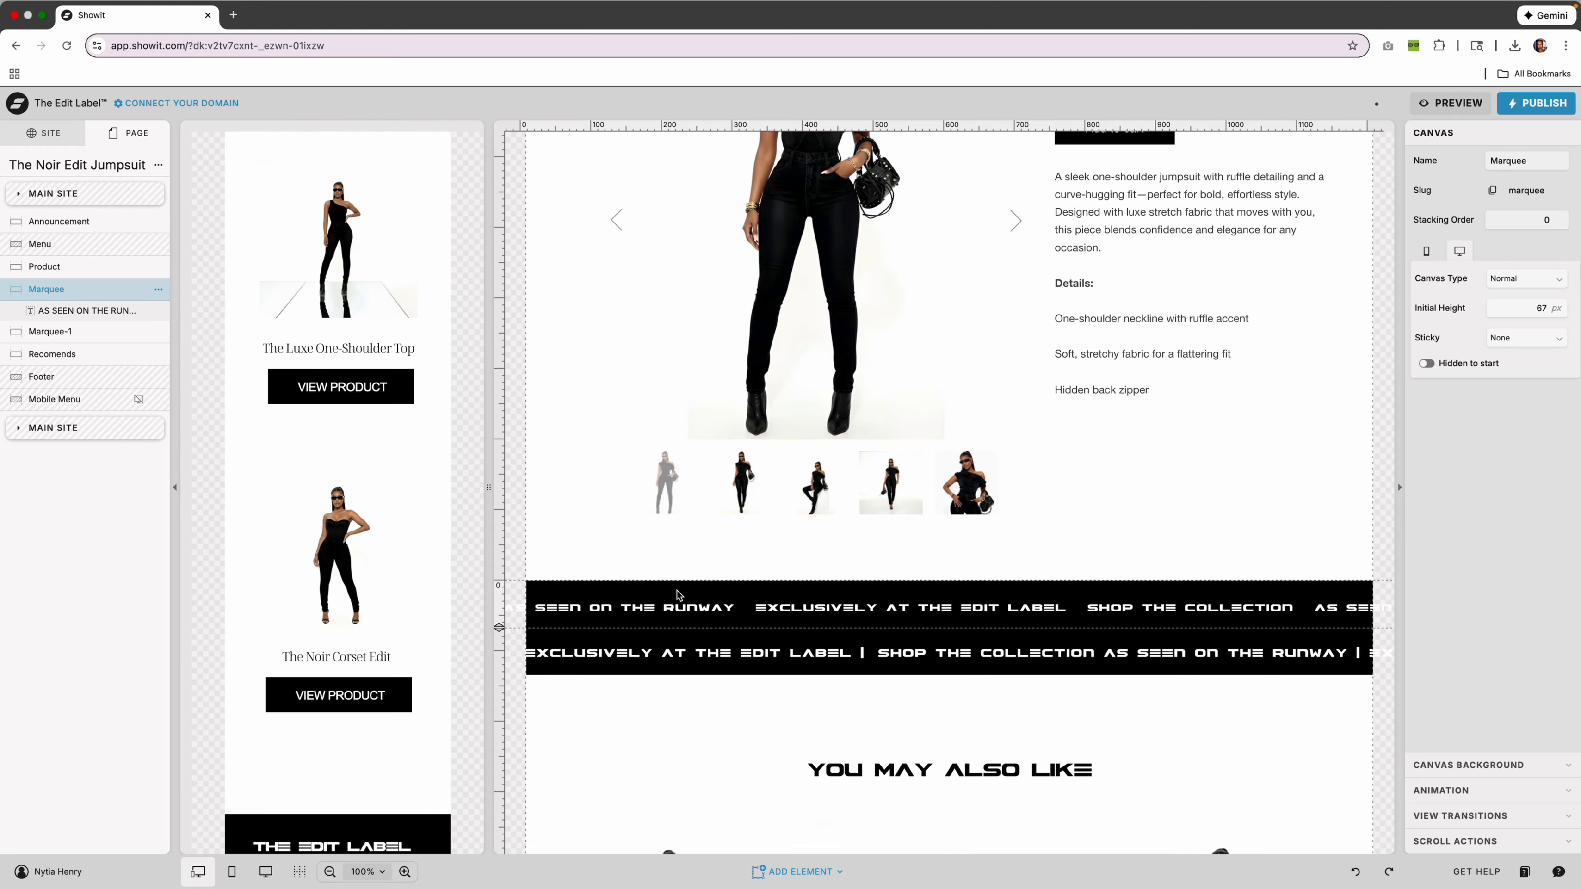
left_click(158, 289)
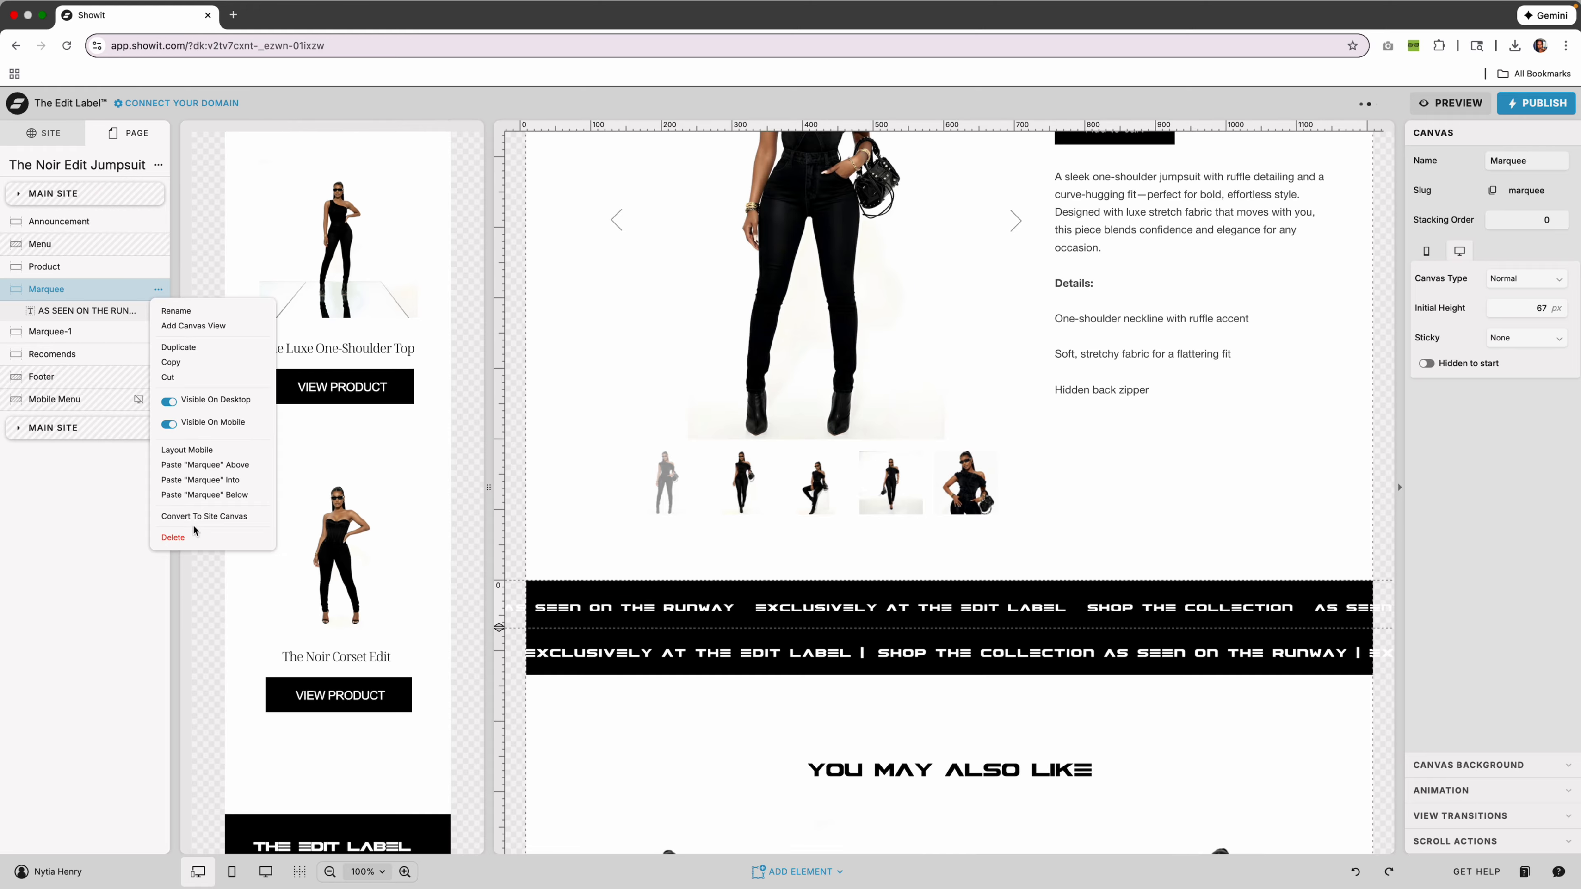
left_click(190, 536)
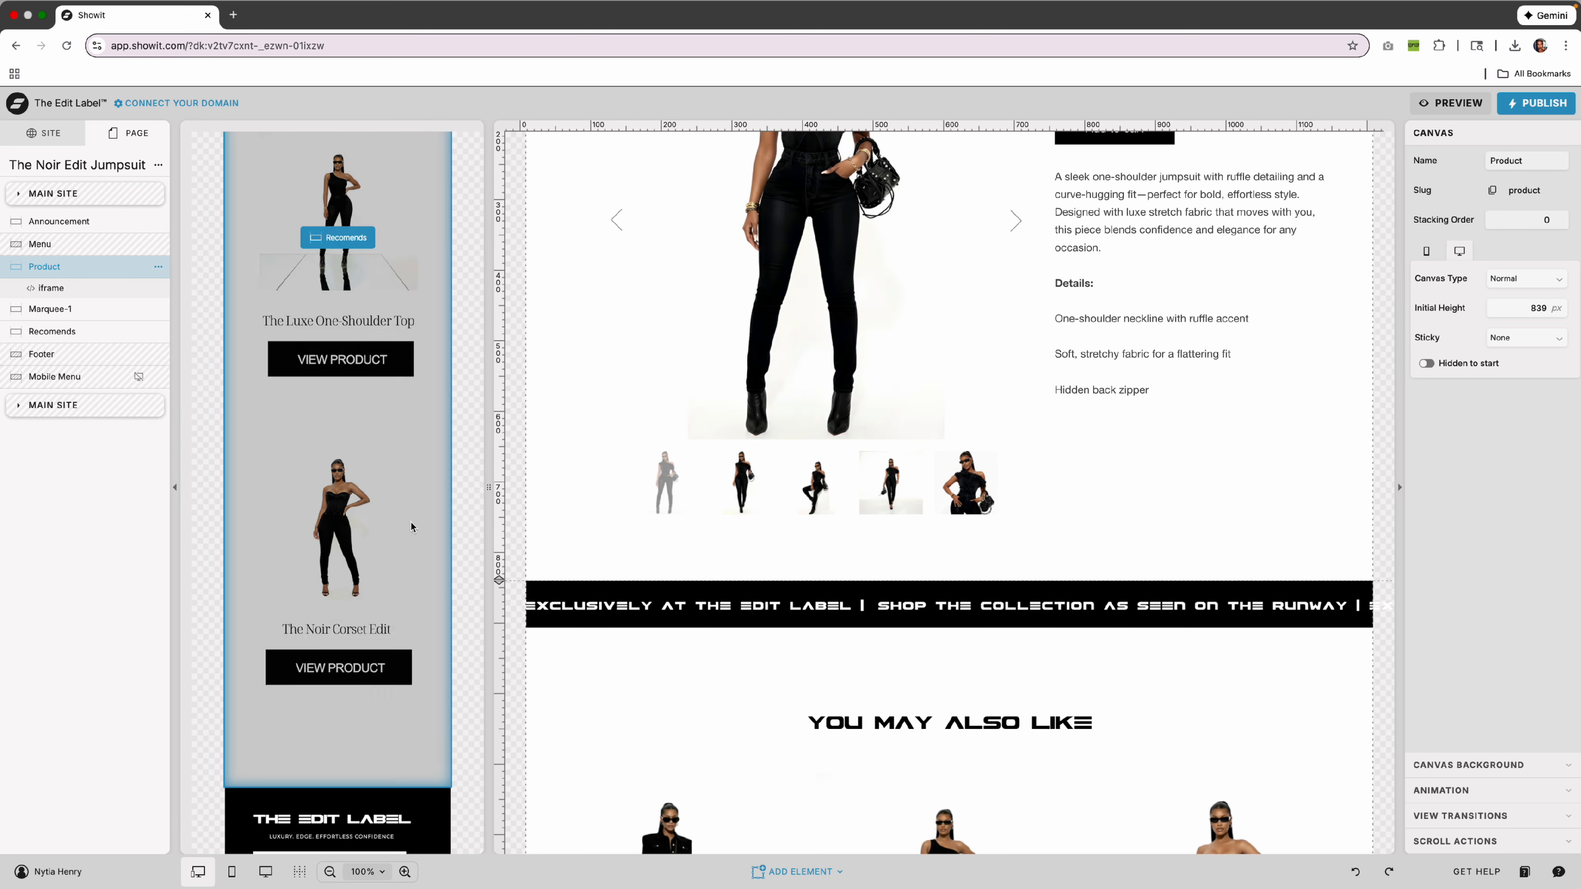
left_click(57, 142)
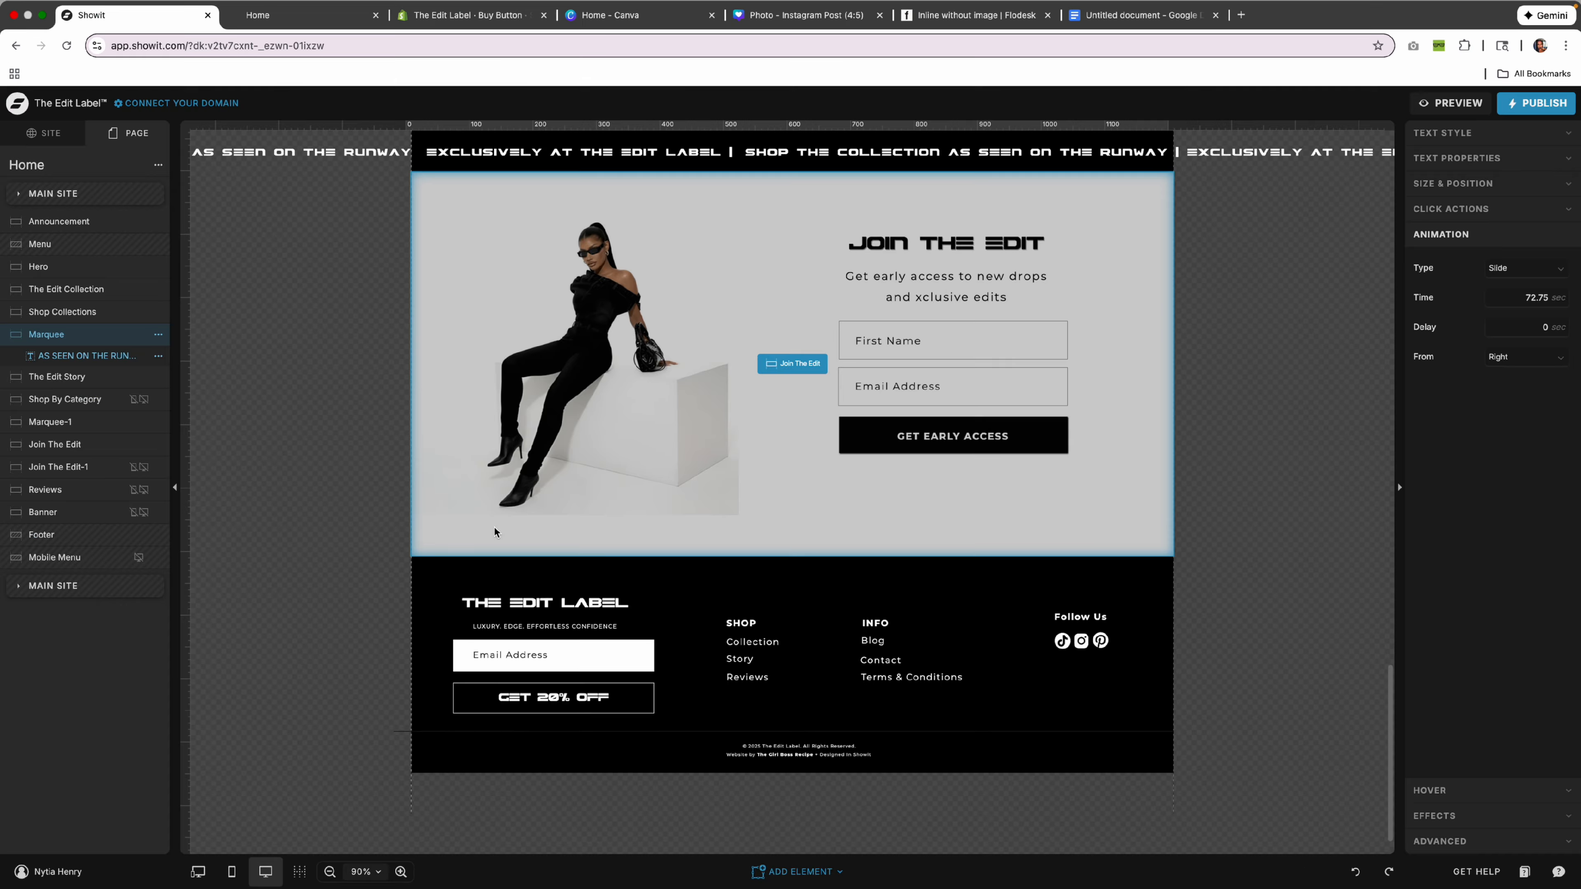
Enter the Home page footer canvas and select its Collection, Story and Reviews links.
left_click(1157, 698)
scroll(1102, 689, "up", 1)
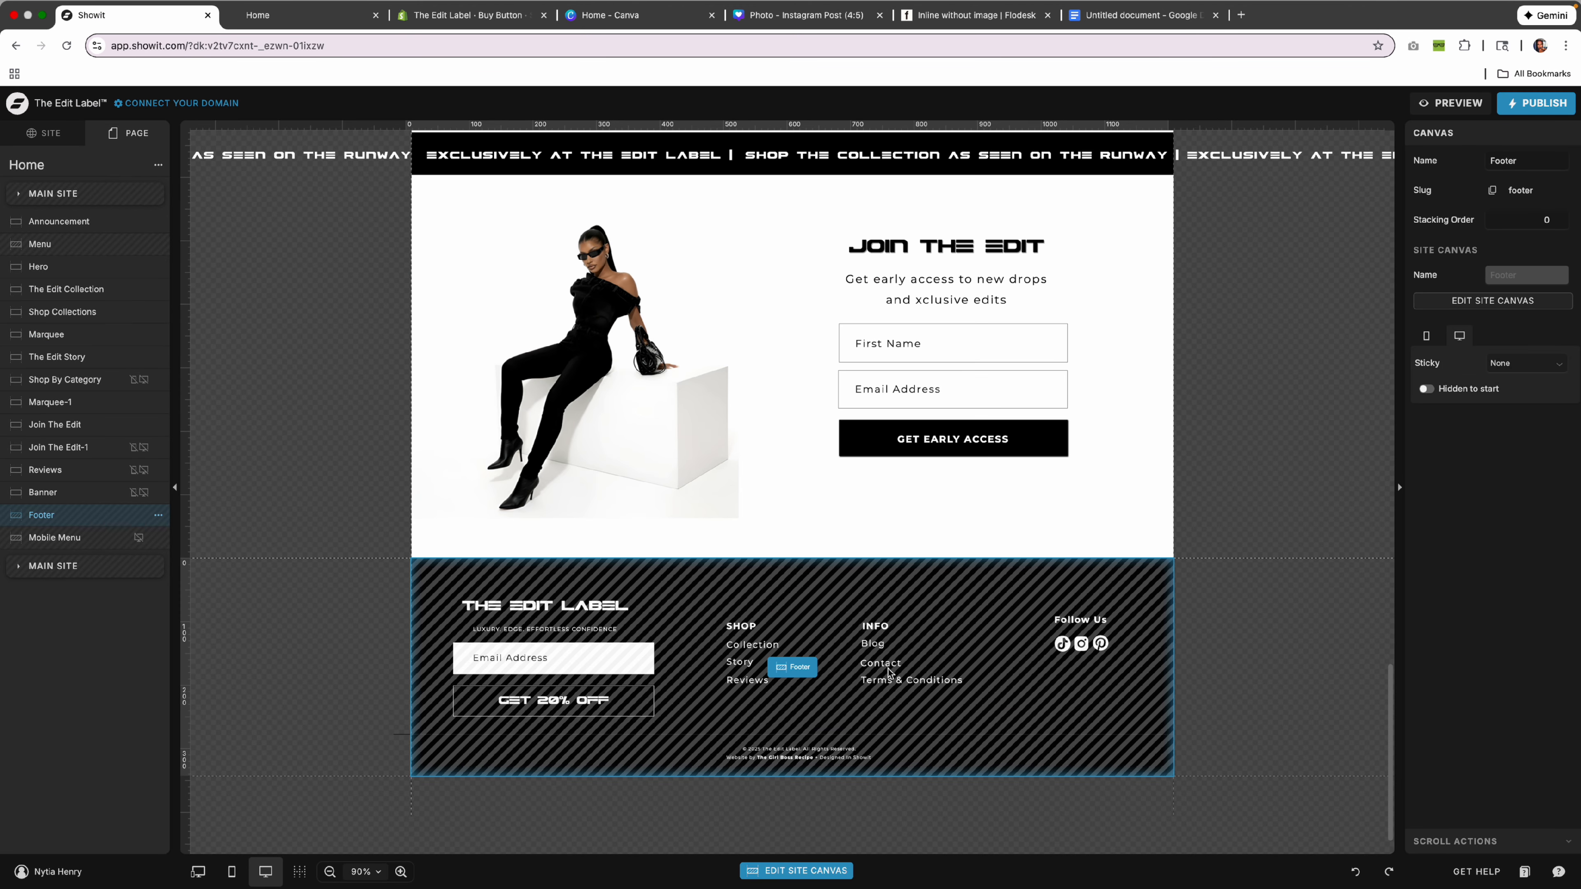
double_click(800, 670)
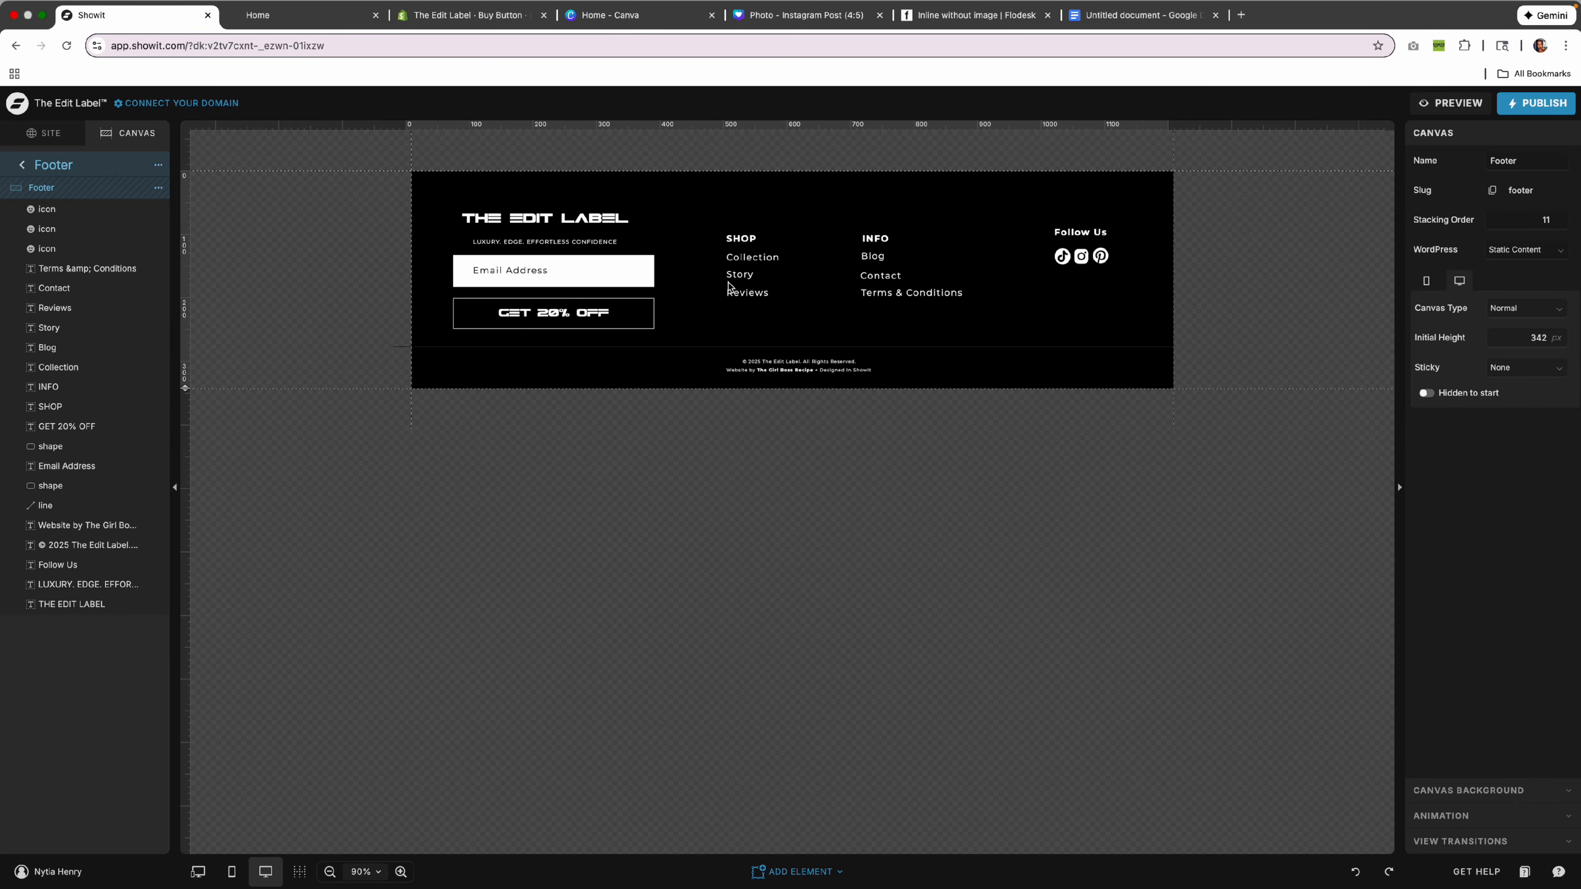
left_click(756, 258)
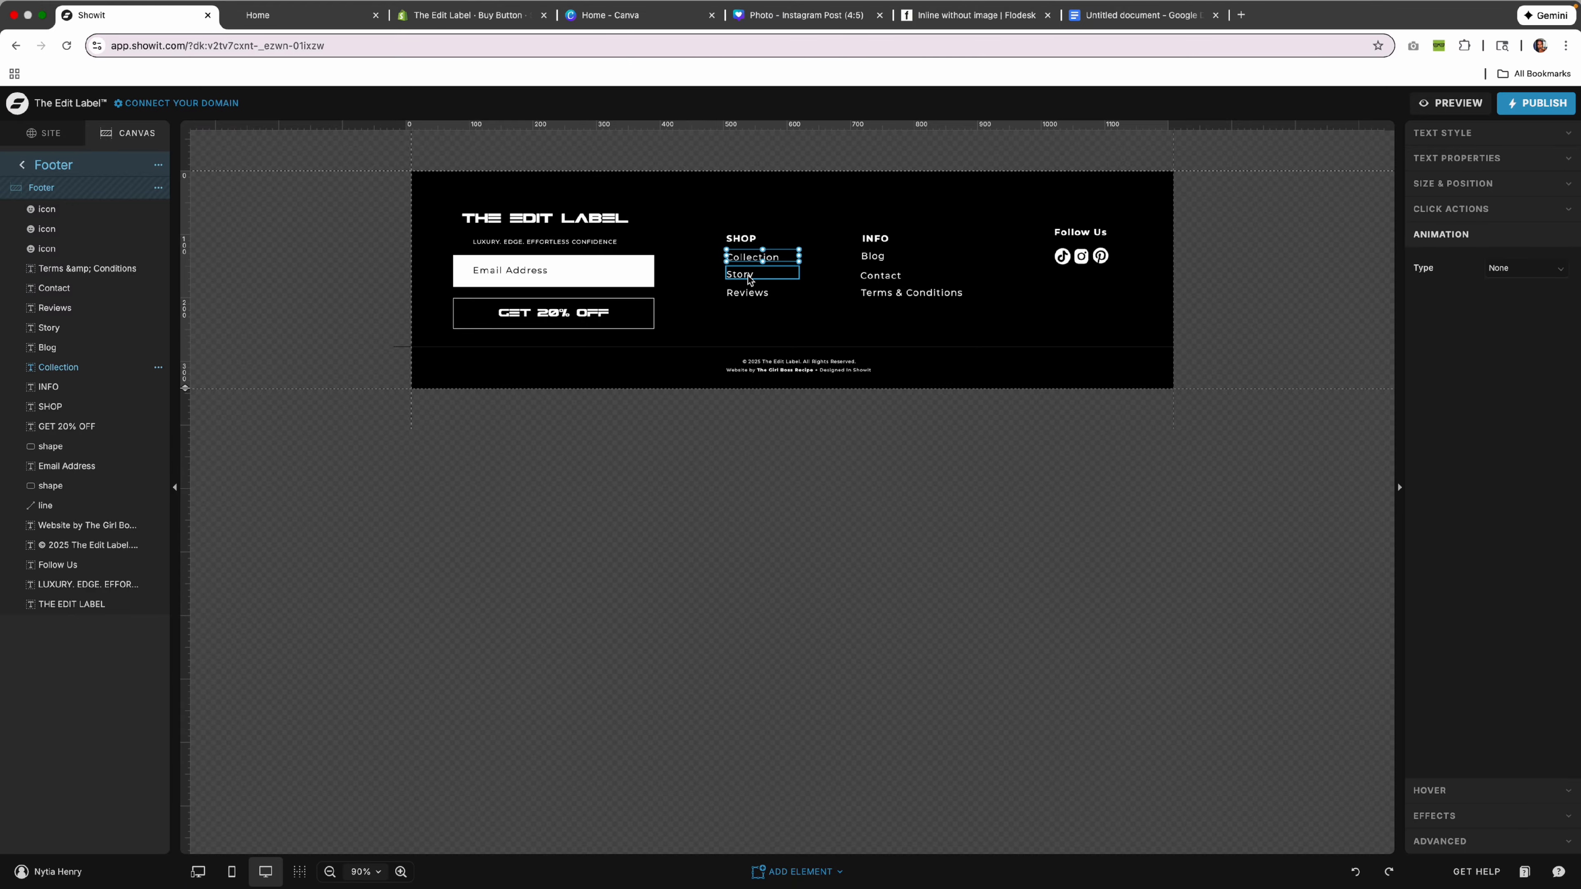
left_click(748, 280)
left_click(750, 293)
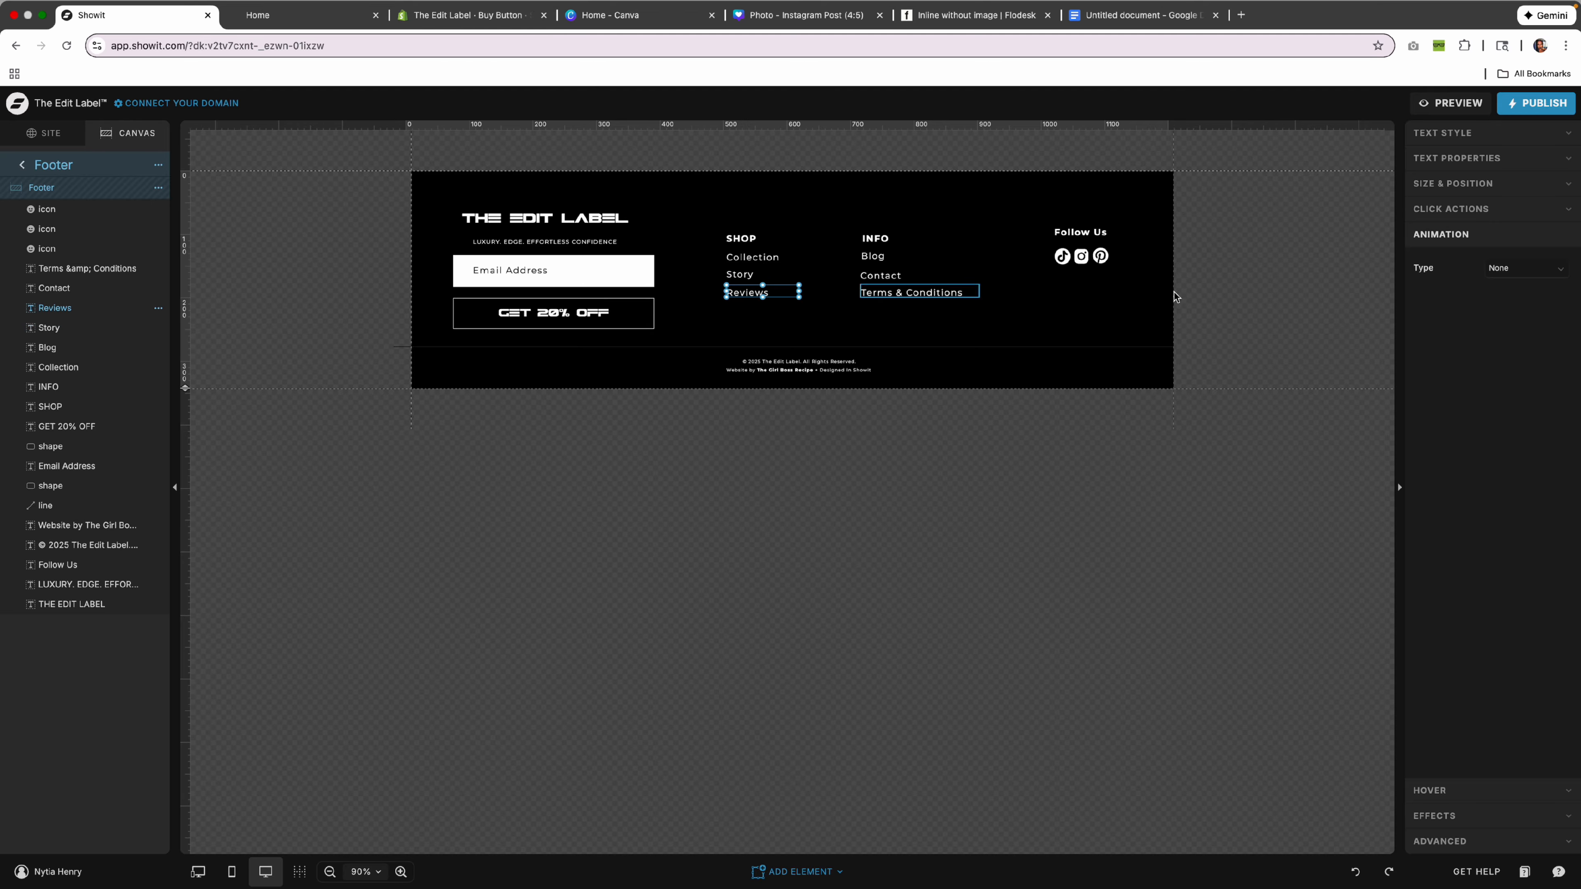
Set the footer TikTok icon's Link Type to URL.
left_click(1061, 257)
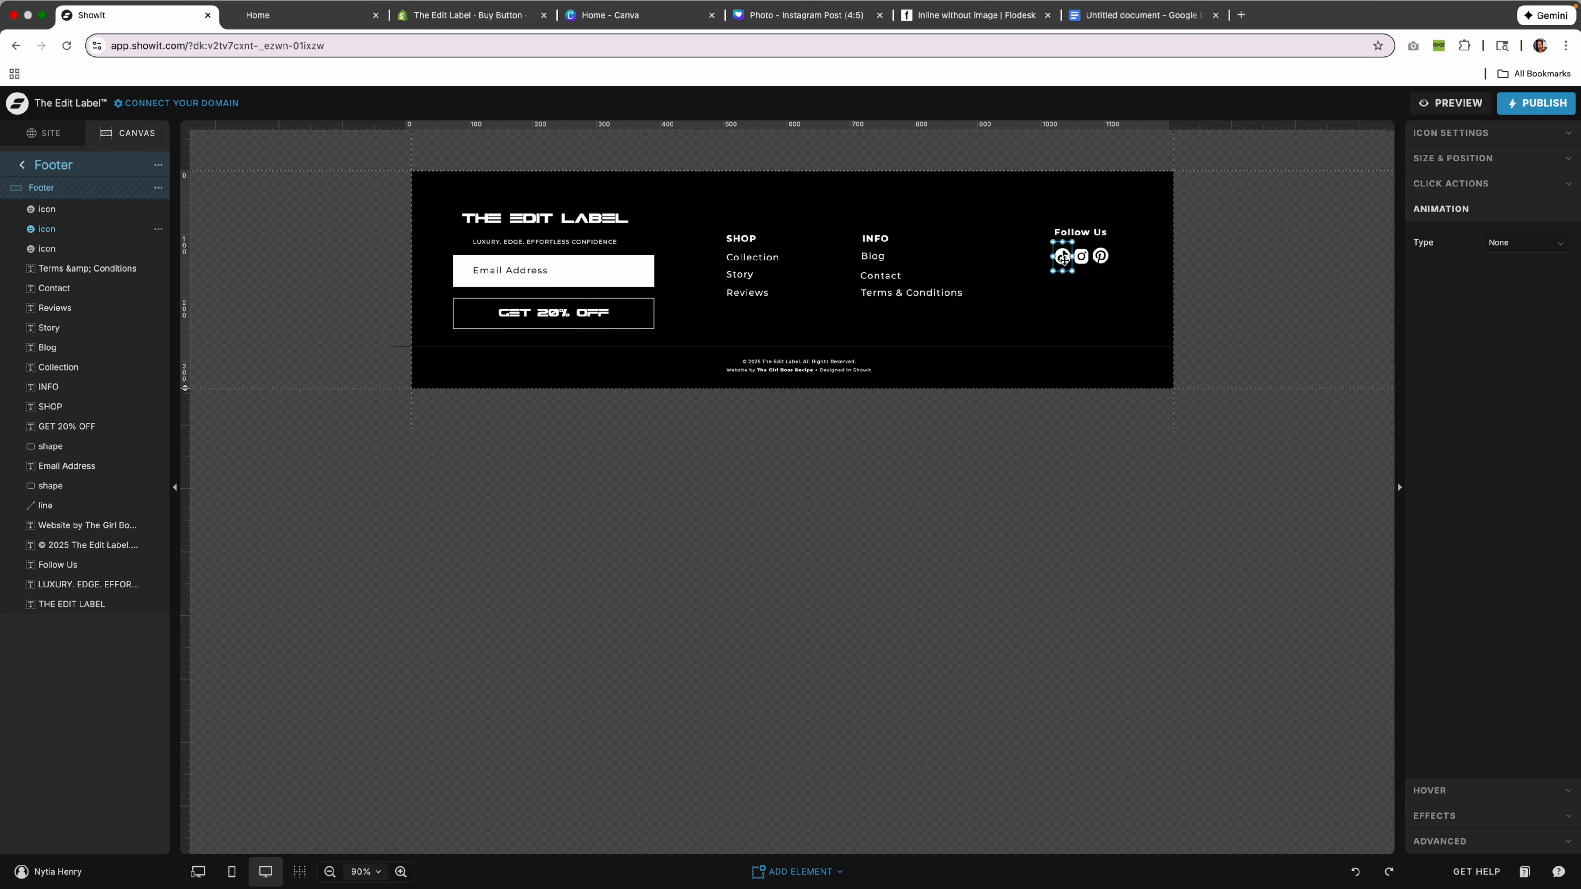
left_click(1467, 182)
left_click(1543, 243)
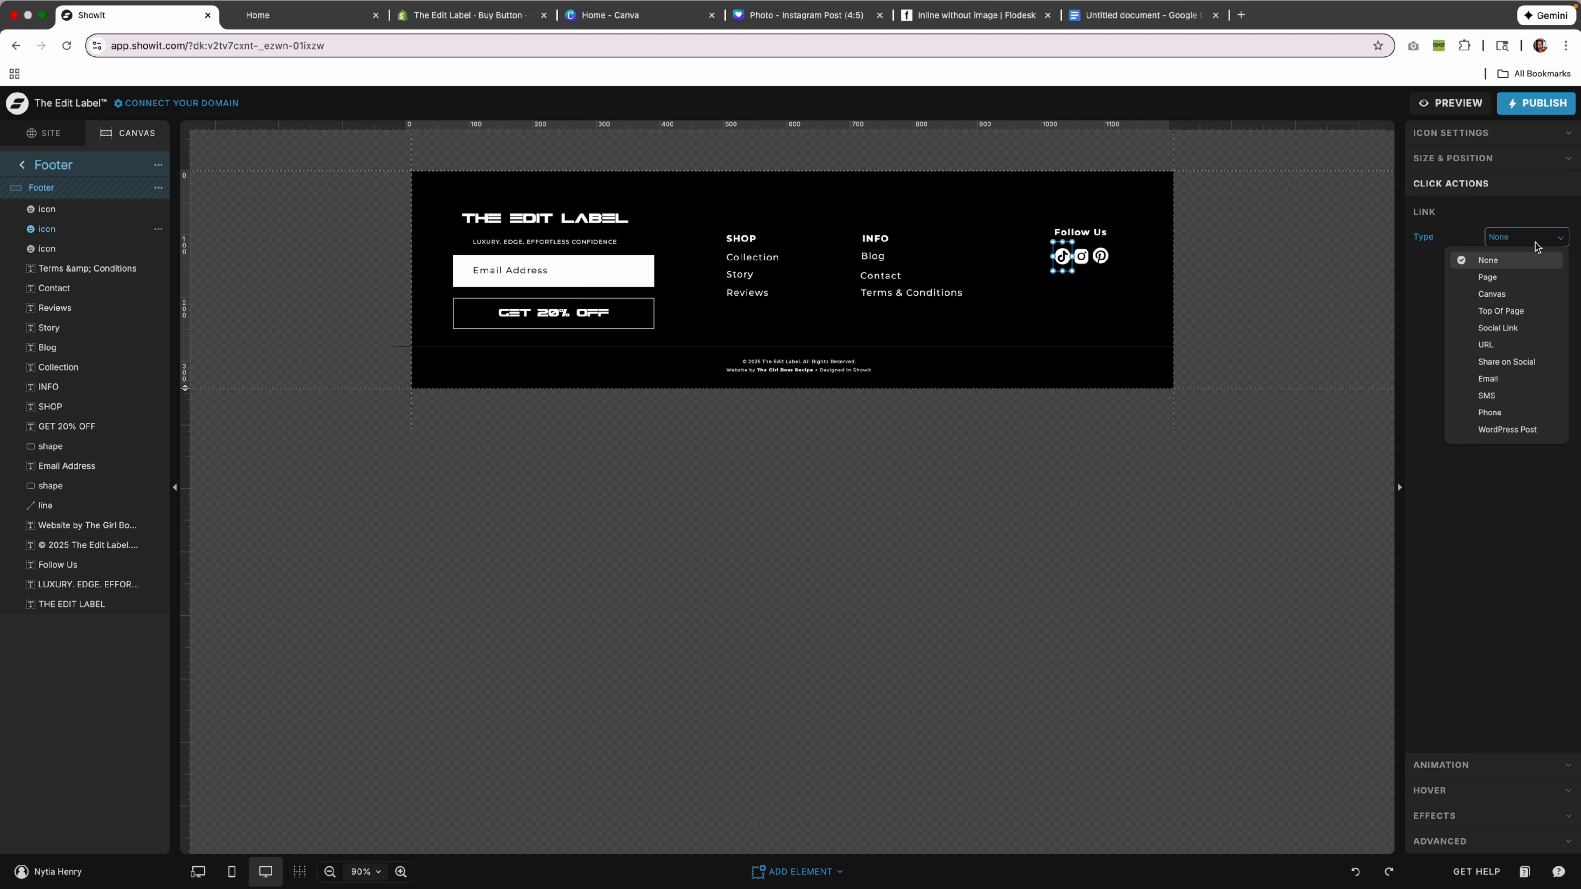
left_click(1487, 344)
left_click(1514, 268)
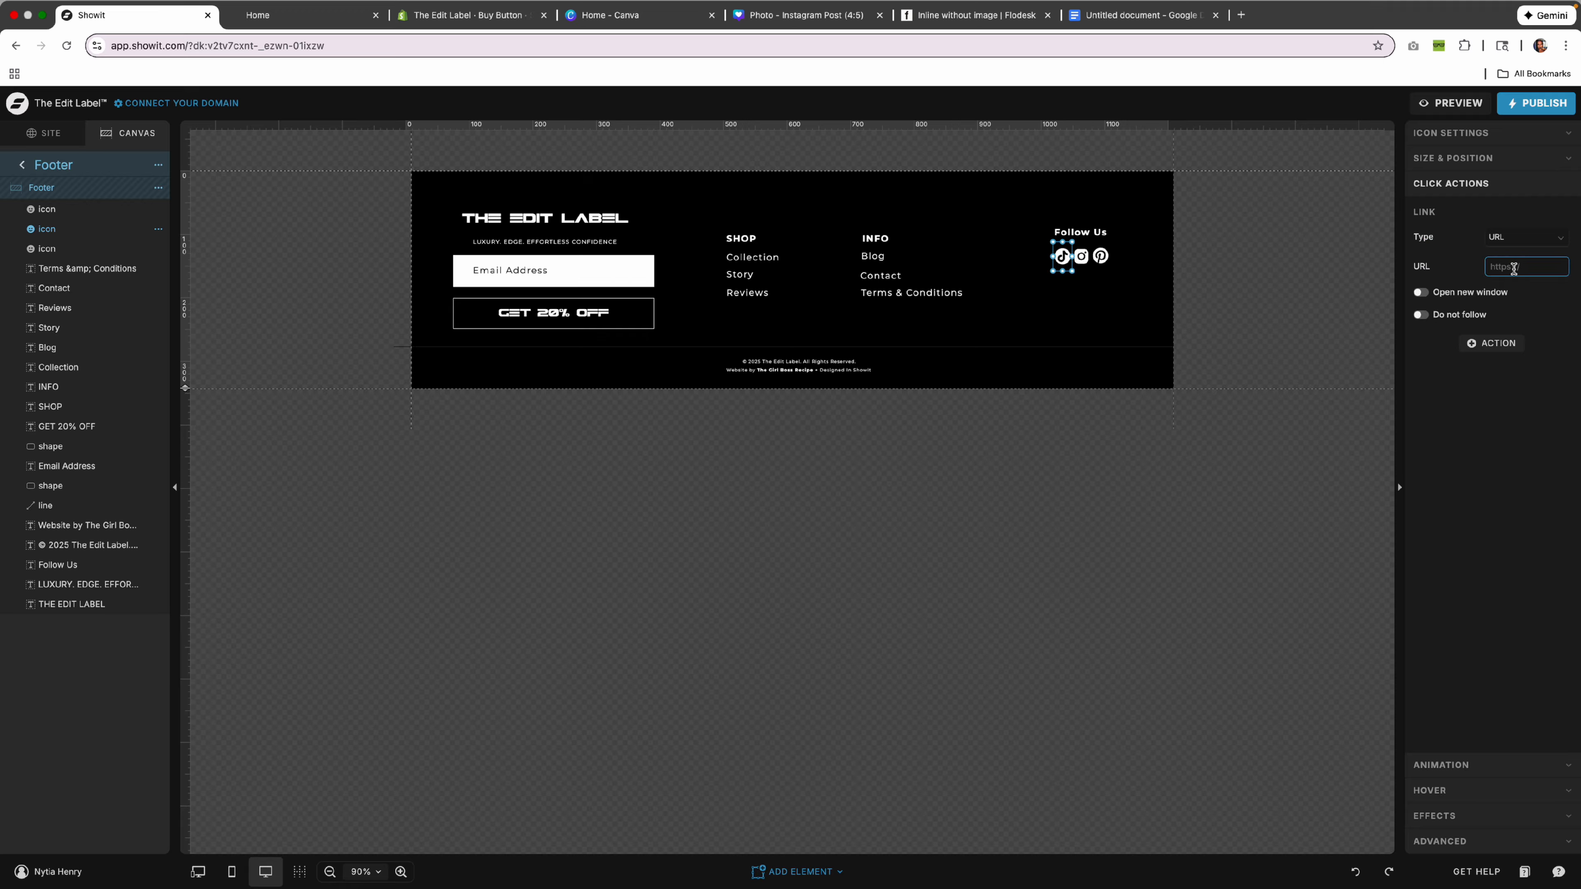
Select the Instagram icon and copy the instagram.com/thegirlbossrecipe/ profile address.
left_click(1082, 256)
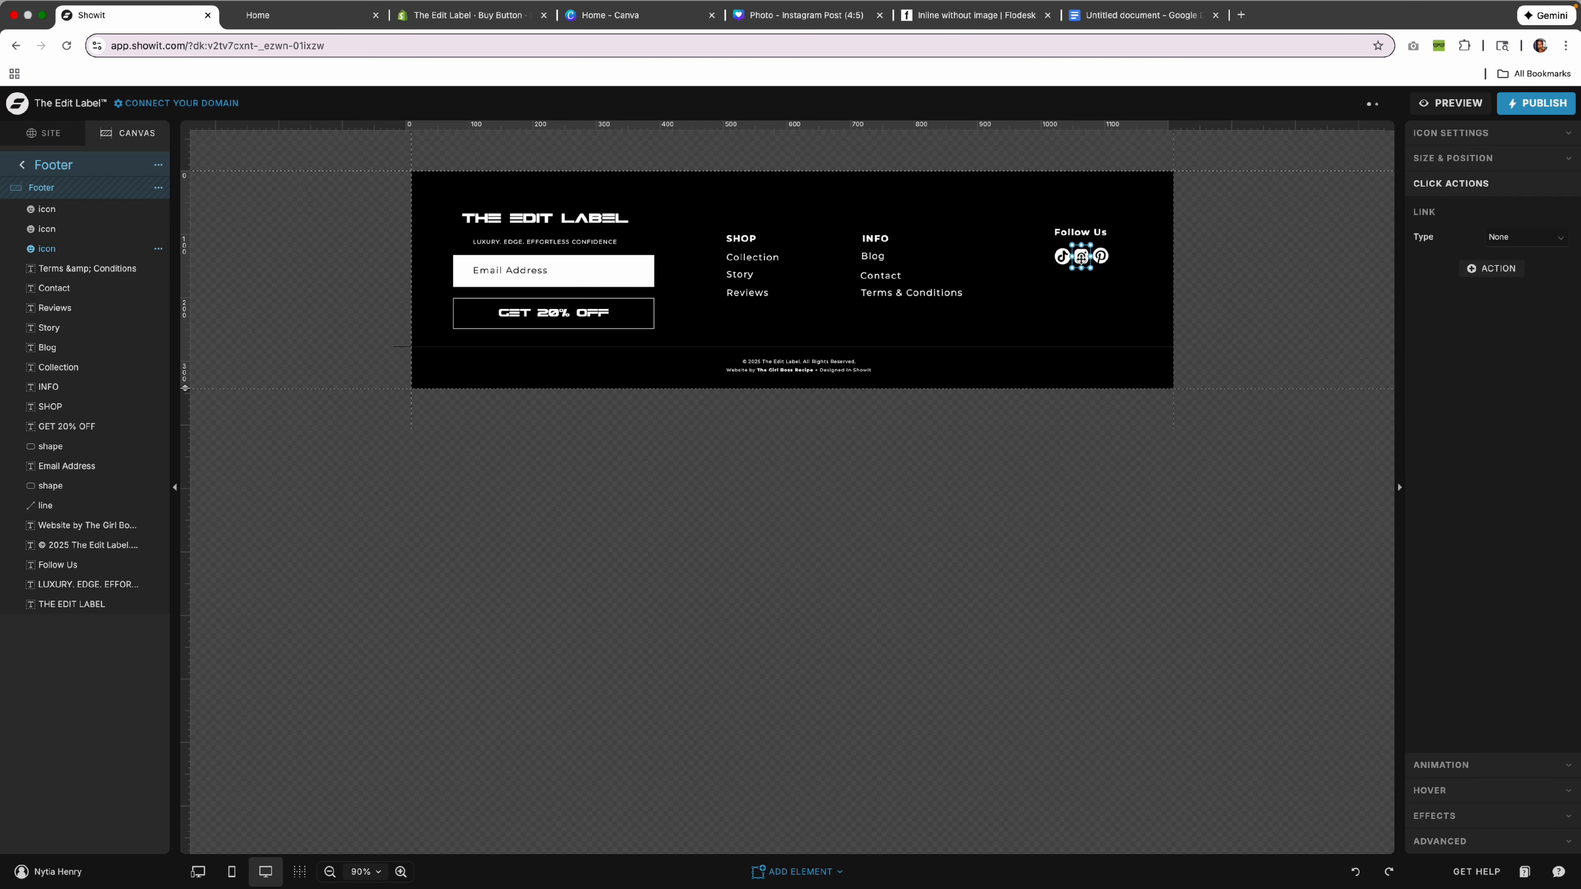
left_click(1239, 16)
type("instagram.com/thegirlbossrecipe/")
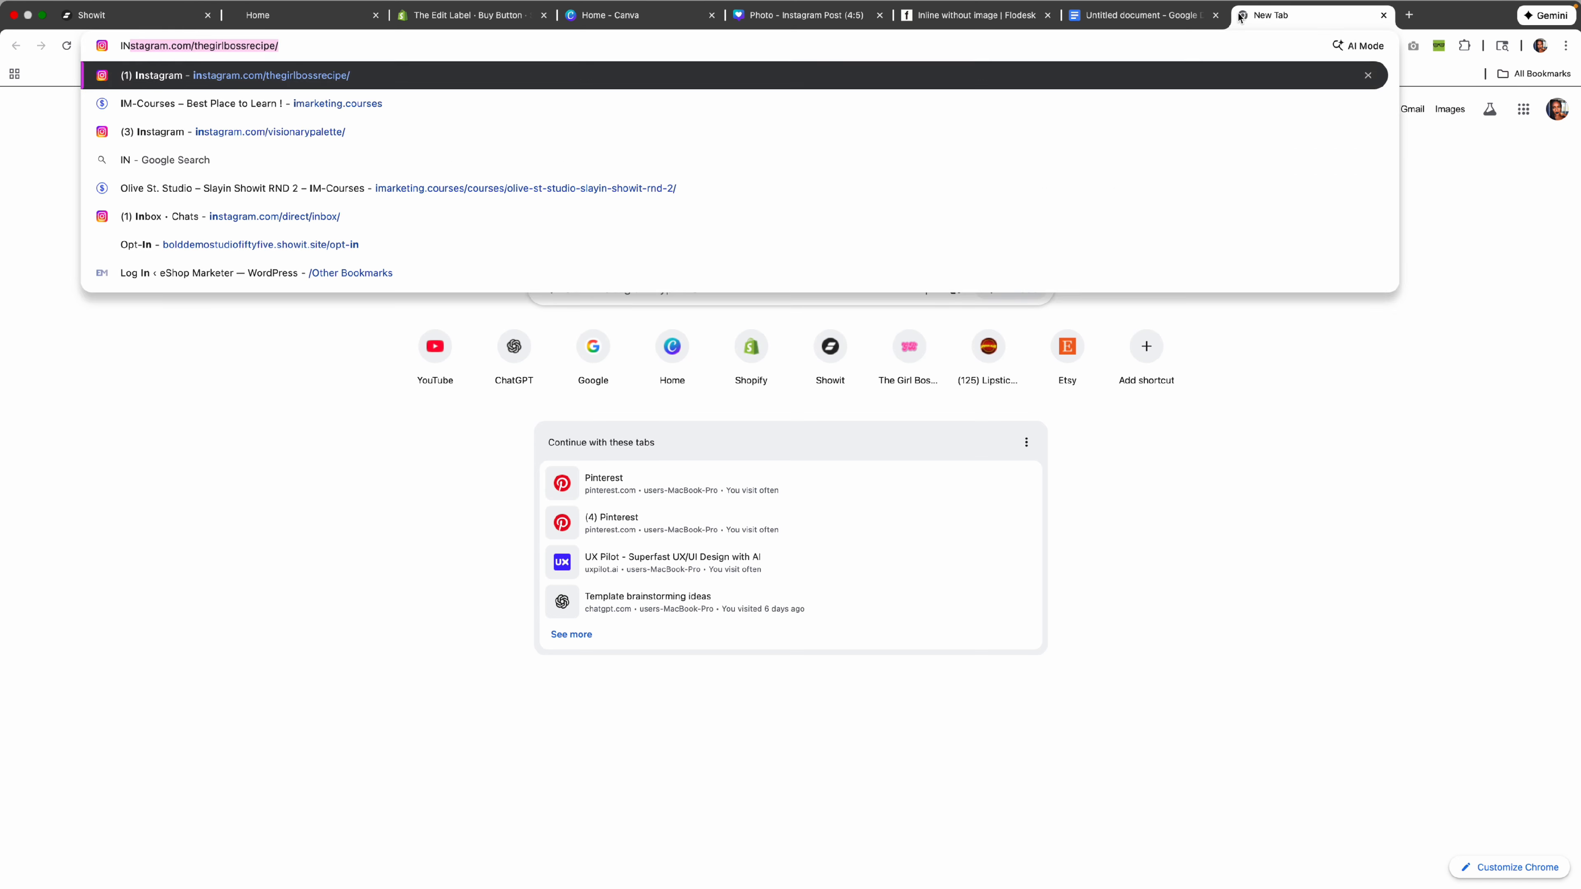
key("Return")
left_click(525, 50)
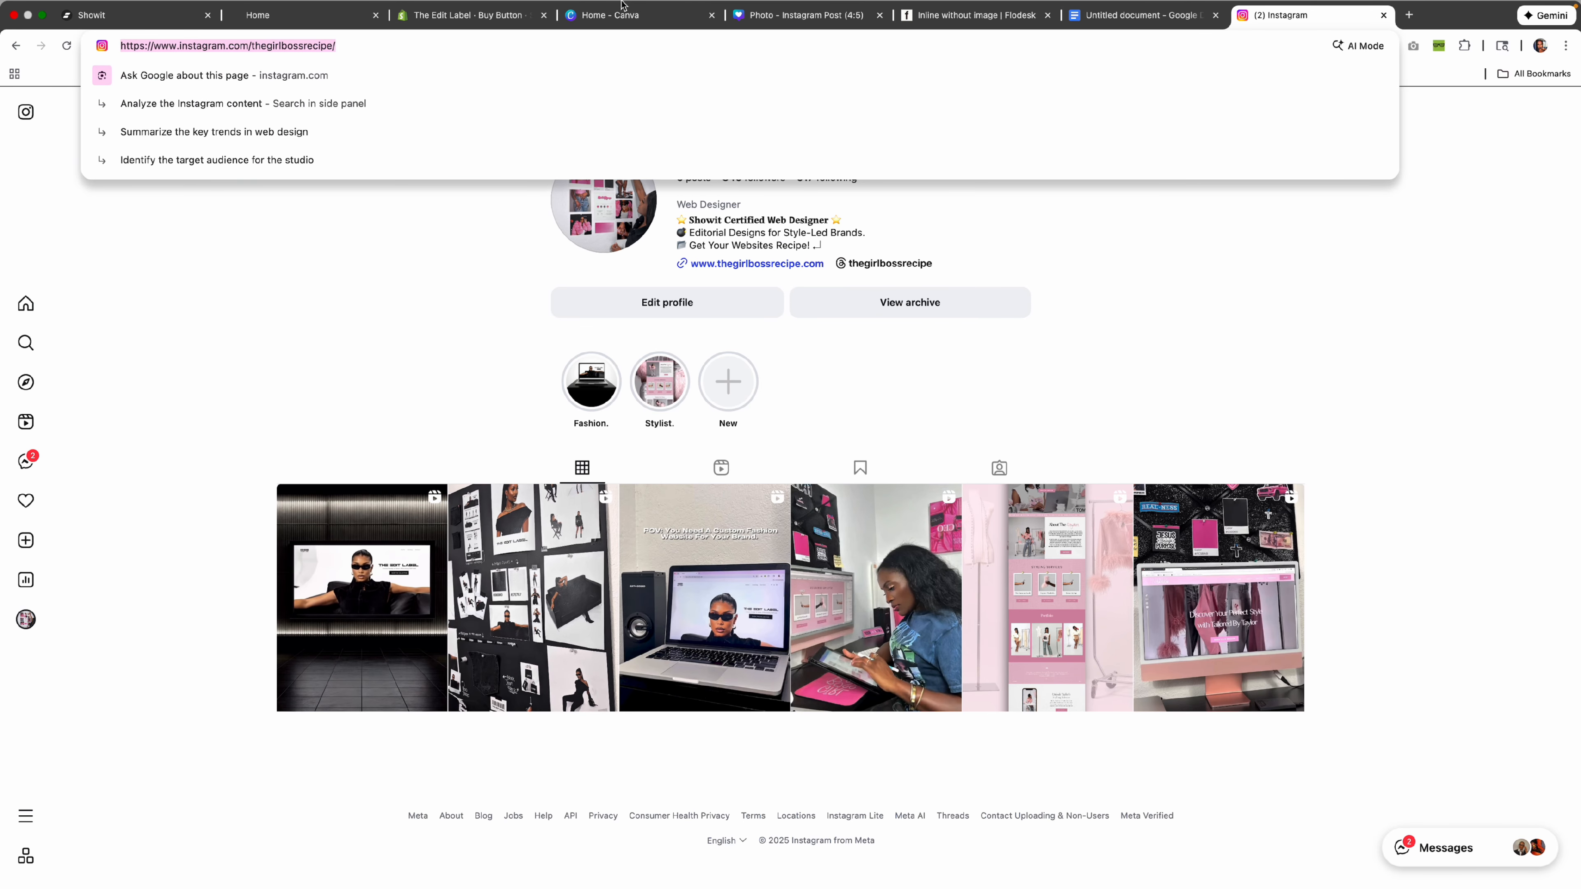
left_click(168, 16)
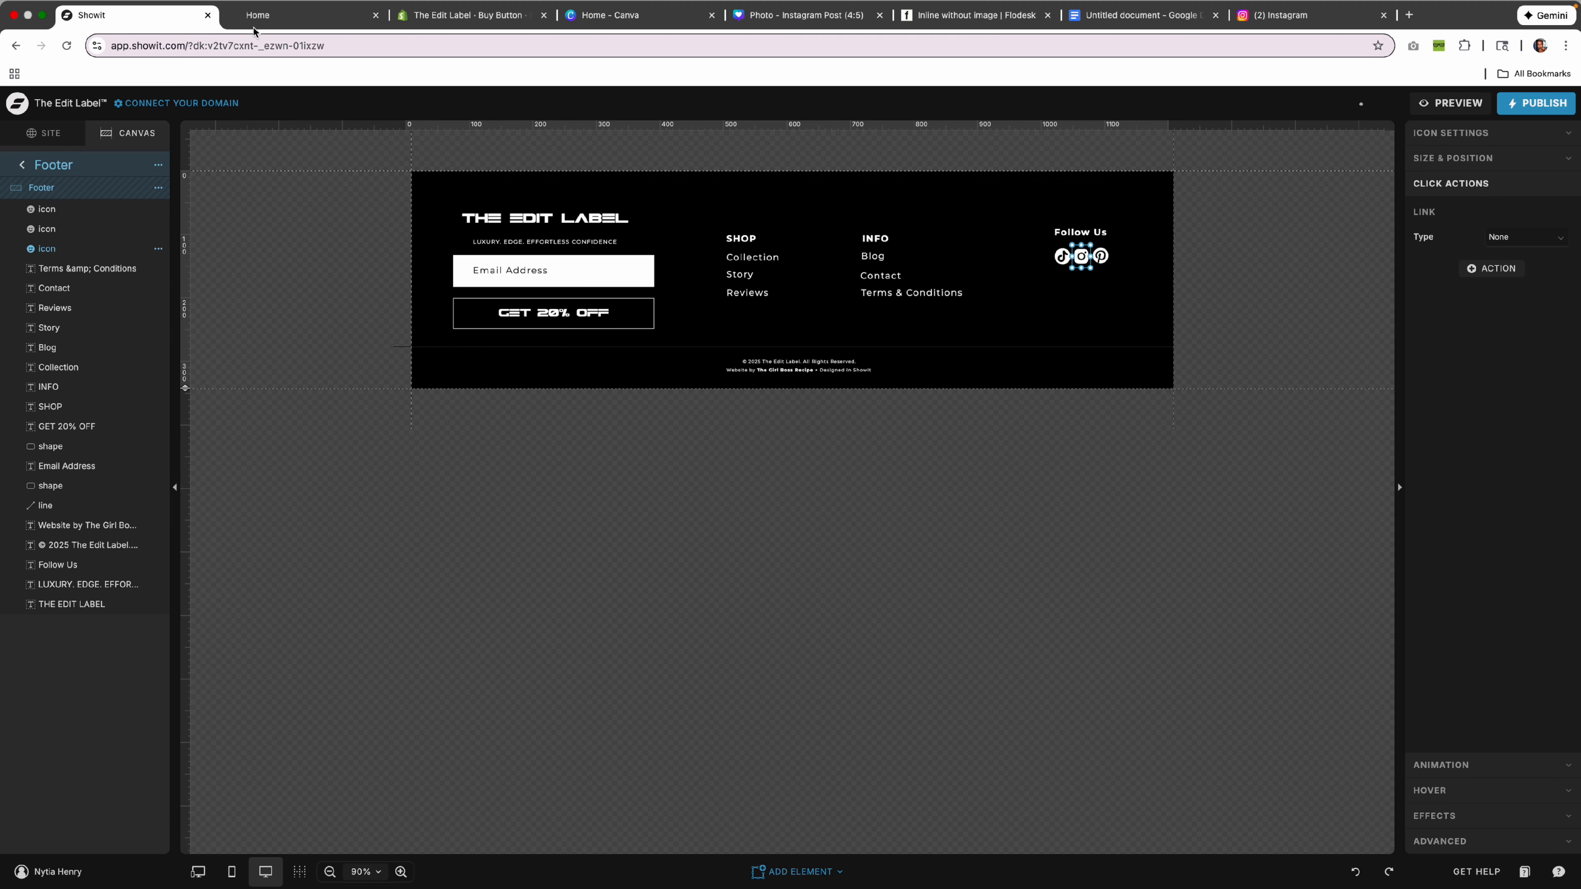
Link the Instagram icon to the pasted Instagram URL, leaving Do not follow off.
left_click(1518, 237)
left_click(1514, 346)
left_click(1527, 266)
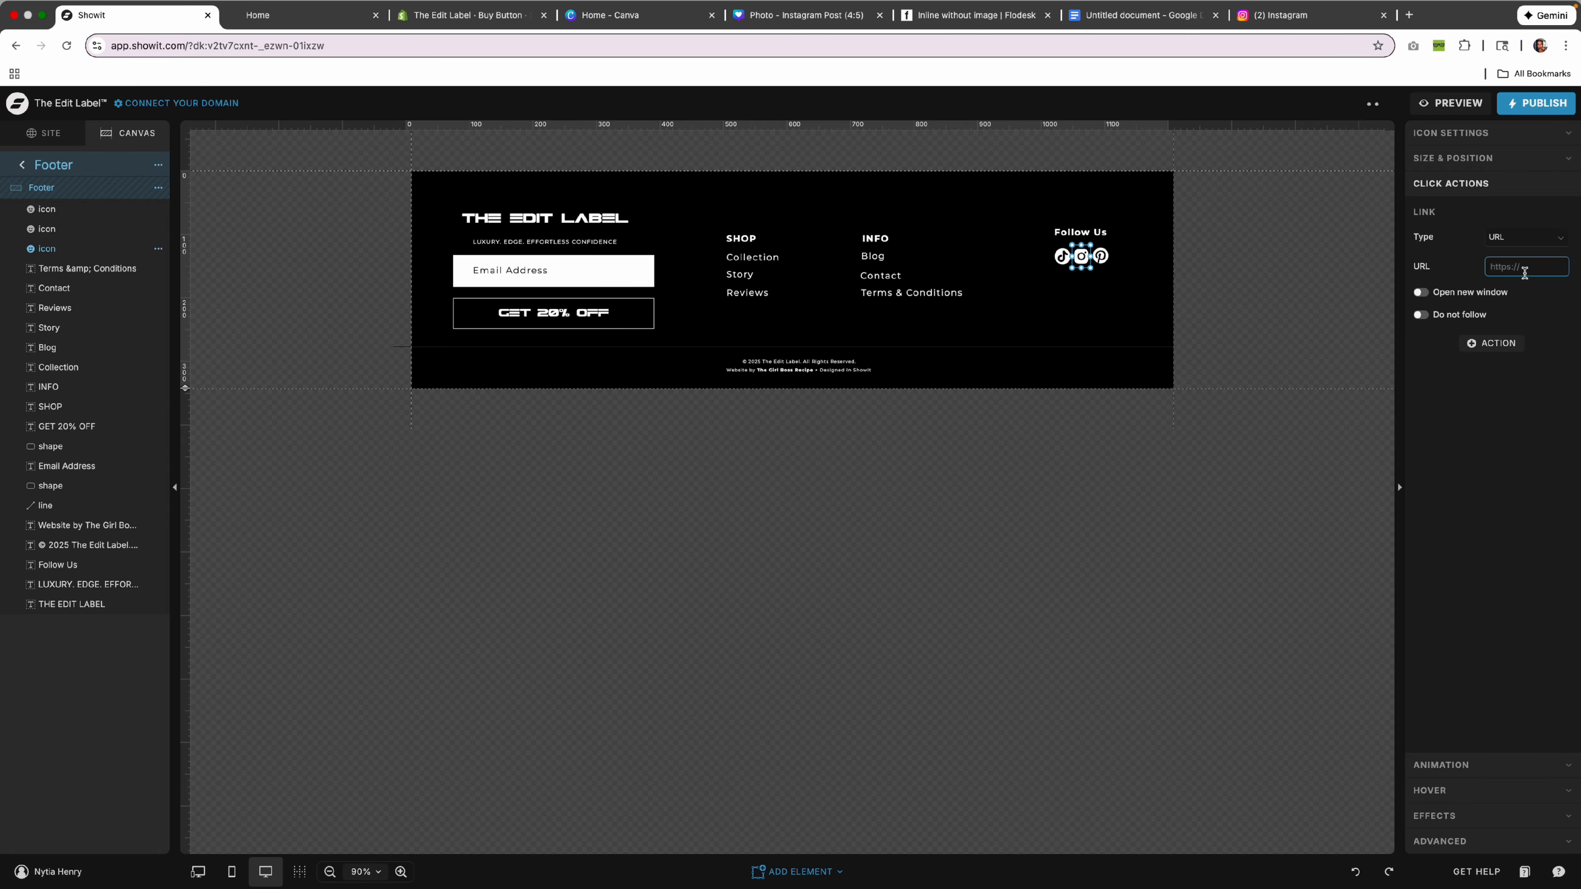
key("cmd+v")
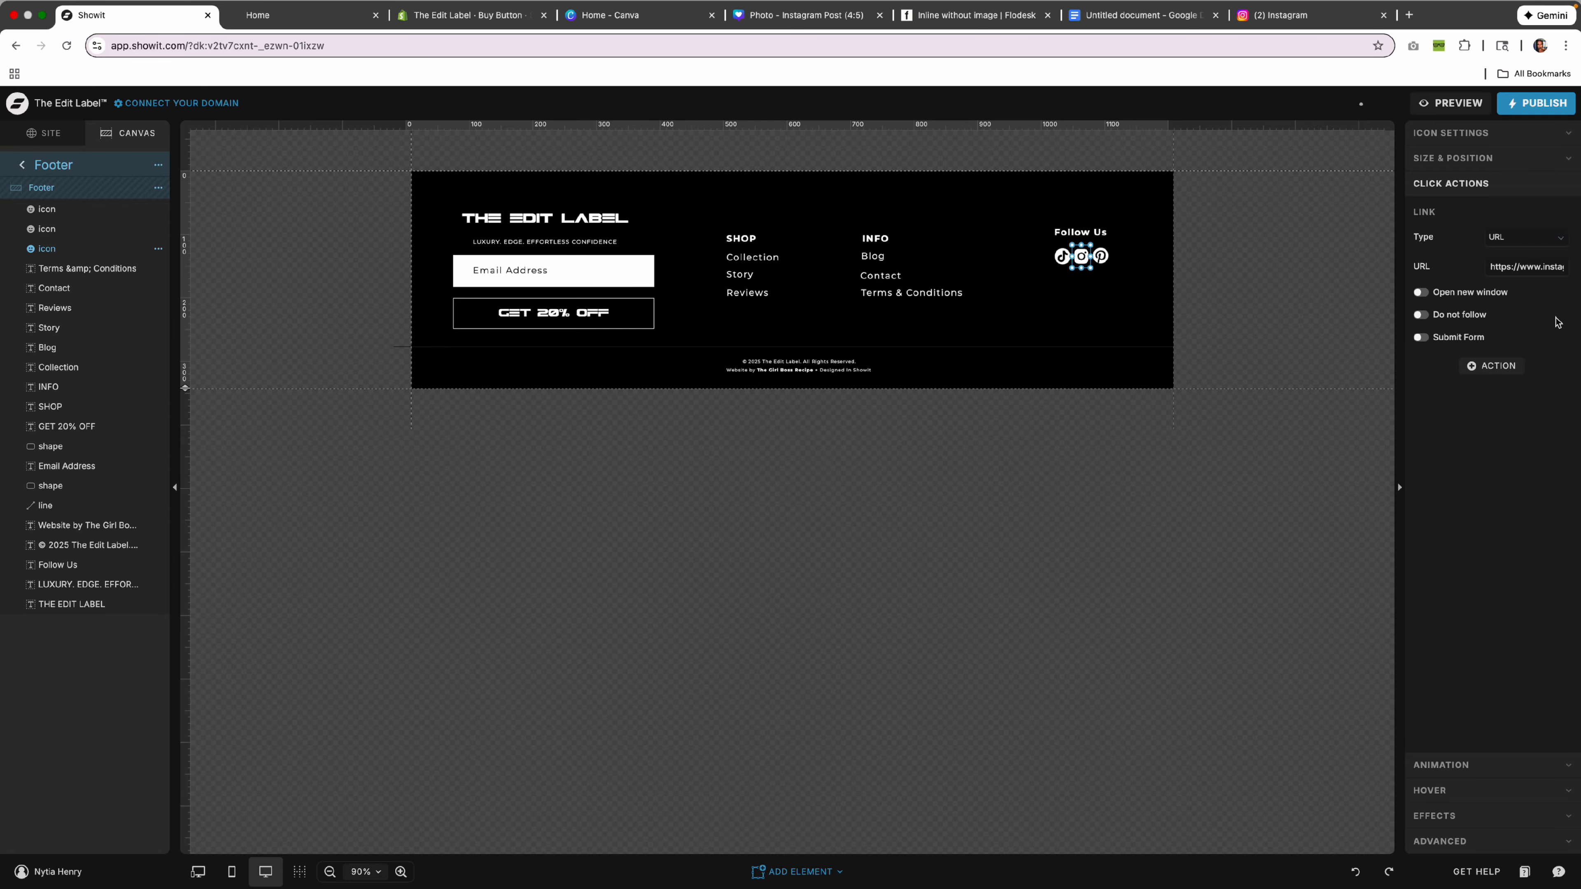
left_click(1456, 314)
left_click(1421, 315)
Publish the site to theedit-label.showit.site and close the confirmation.
left_click(1542, 106)
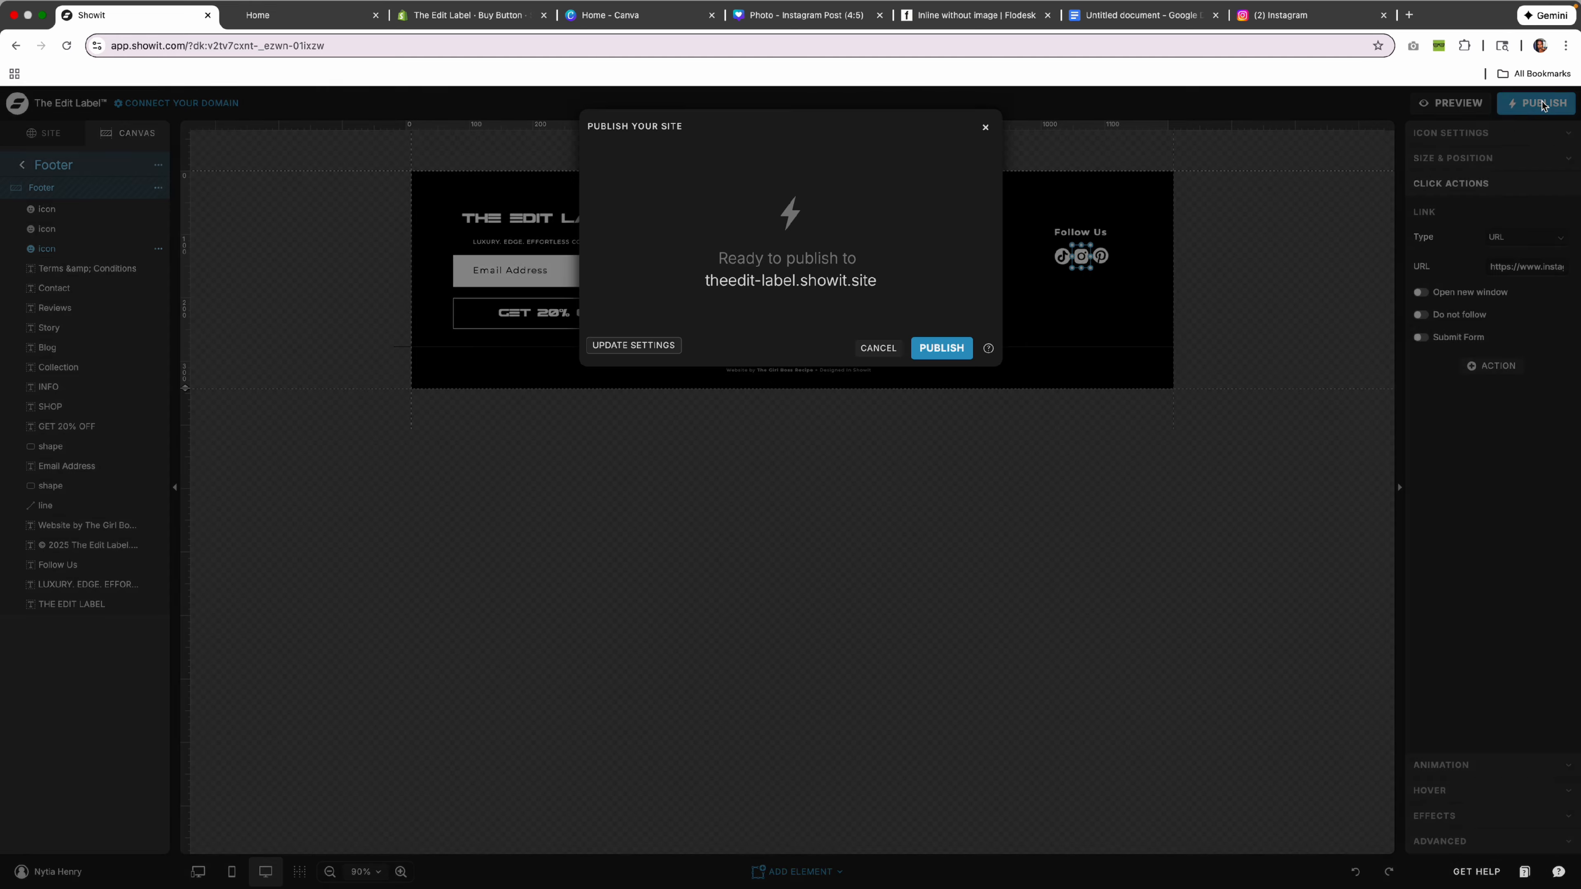
left_click(941, 351)
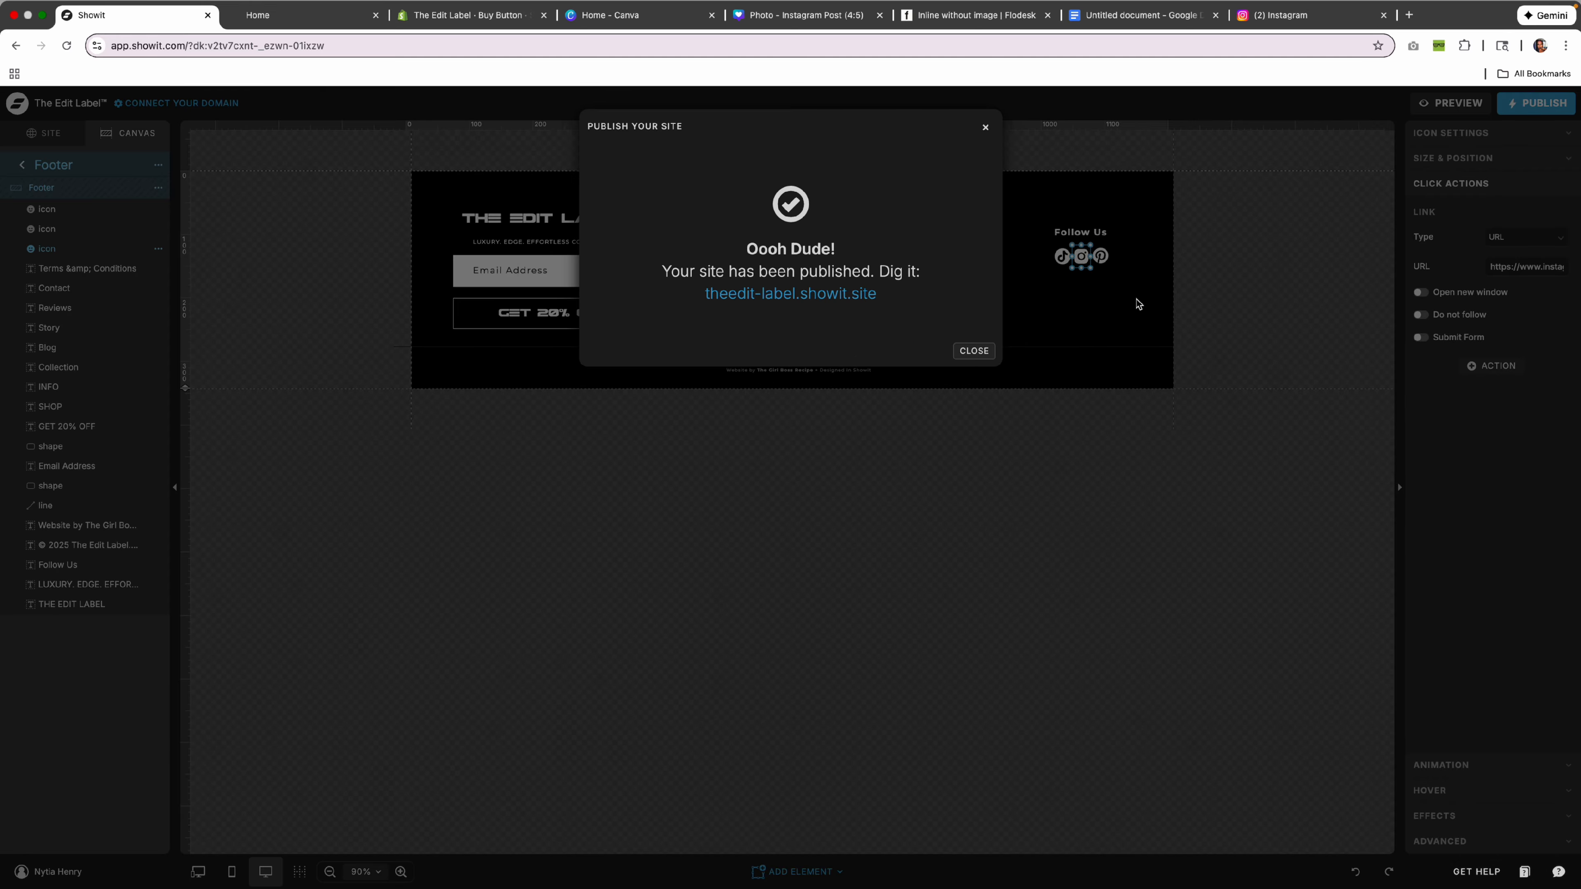
left_click(1086, 335)
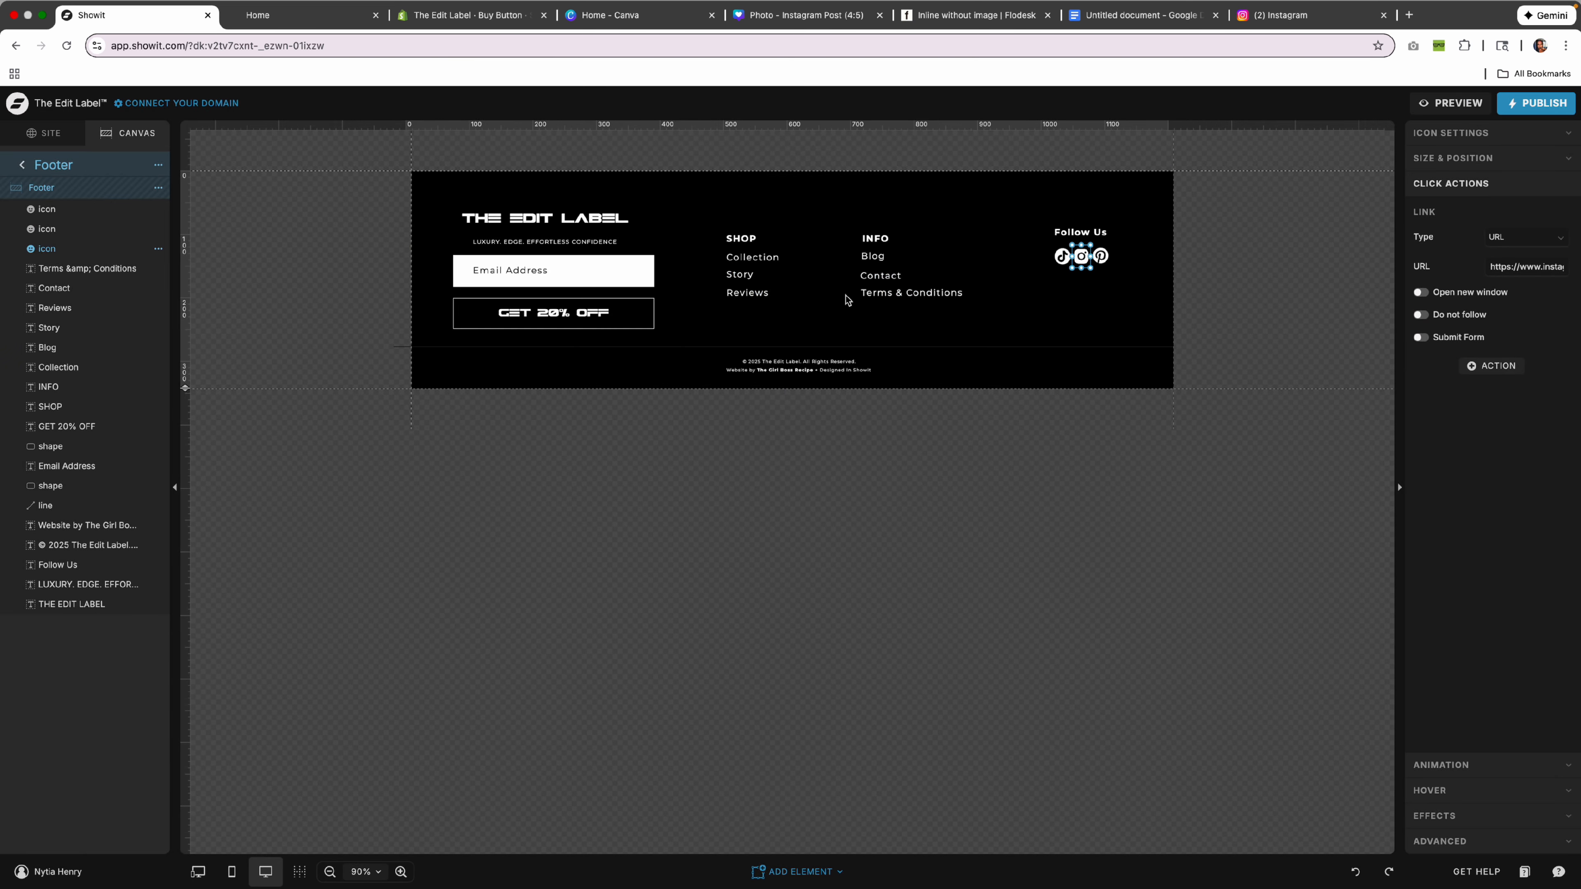
left_click(45, 133)
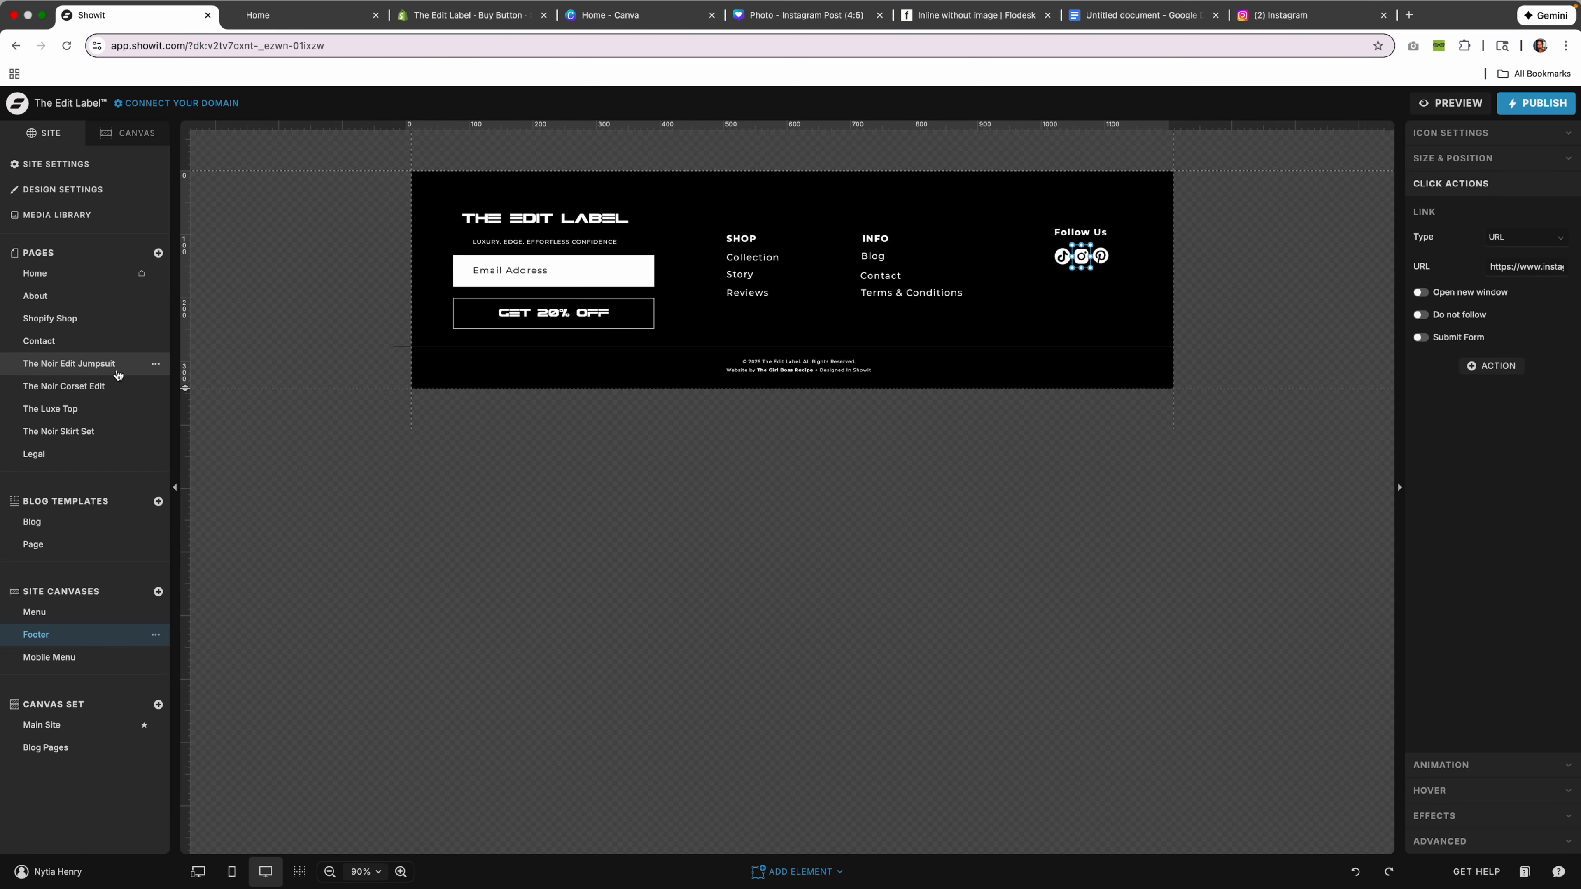
On the About page, try Purse Collection Photo as the Hero background, then undo.
left_click(61, 304)
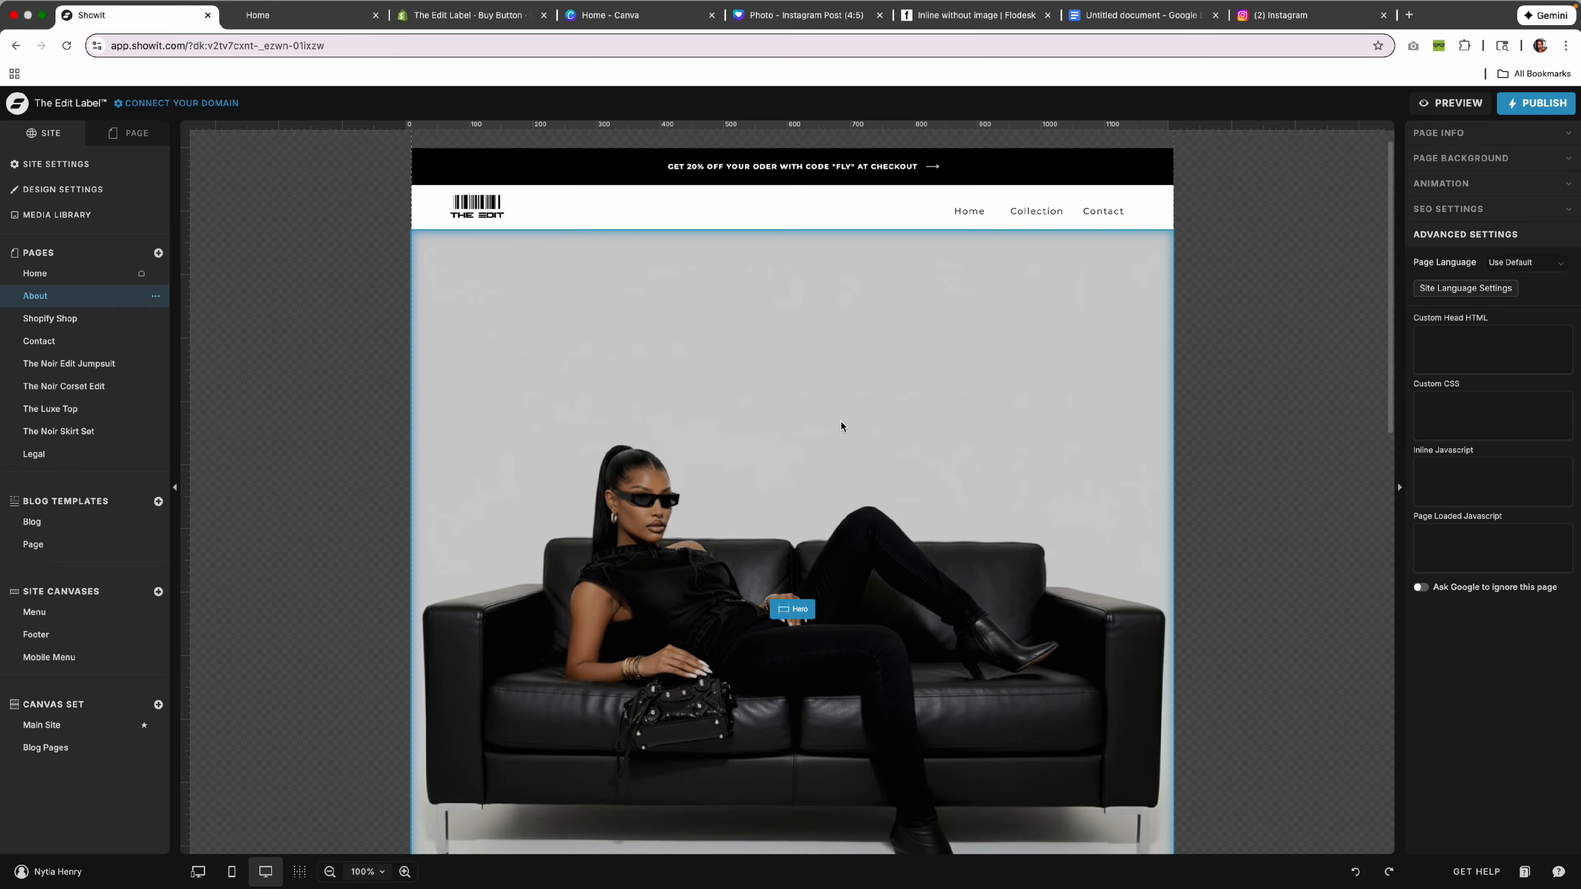
scroll(841, 421, "down", 5)
scroll(840, 422, "down", 3)
scroll(841, 422, "up", 10)
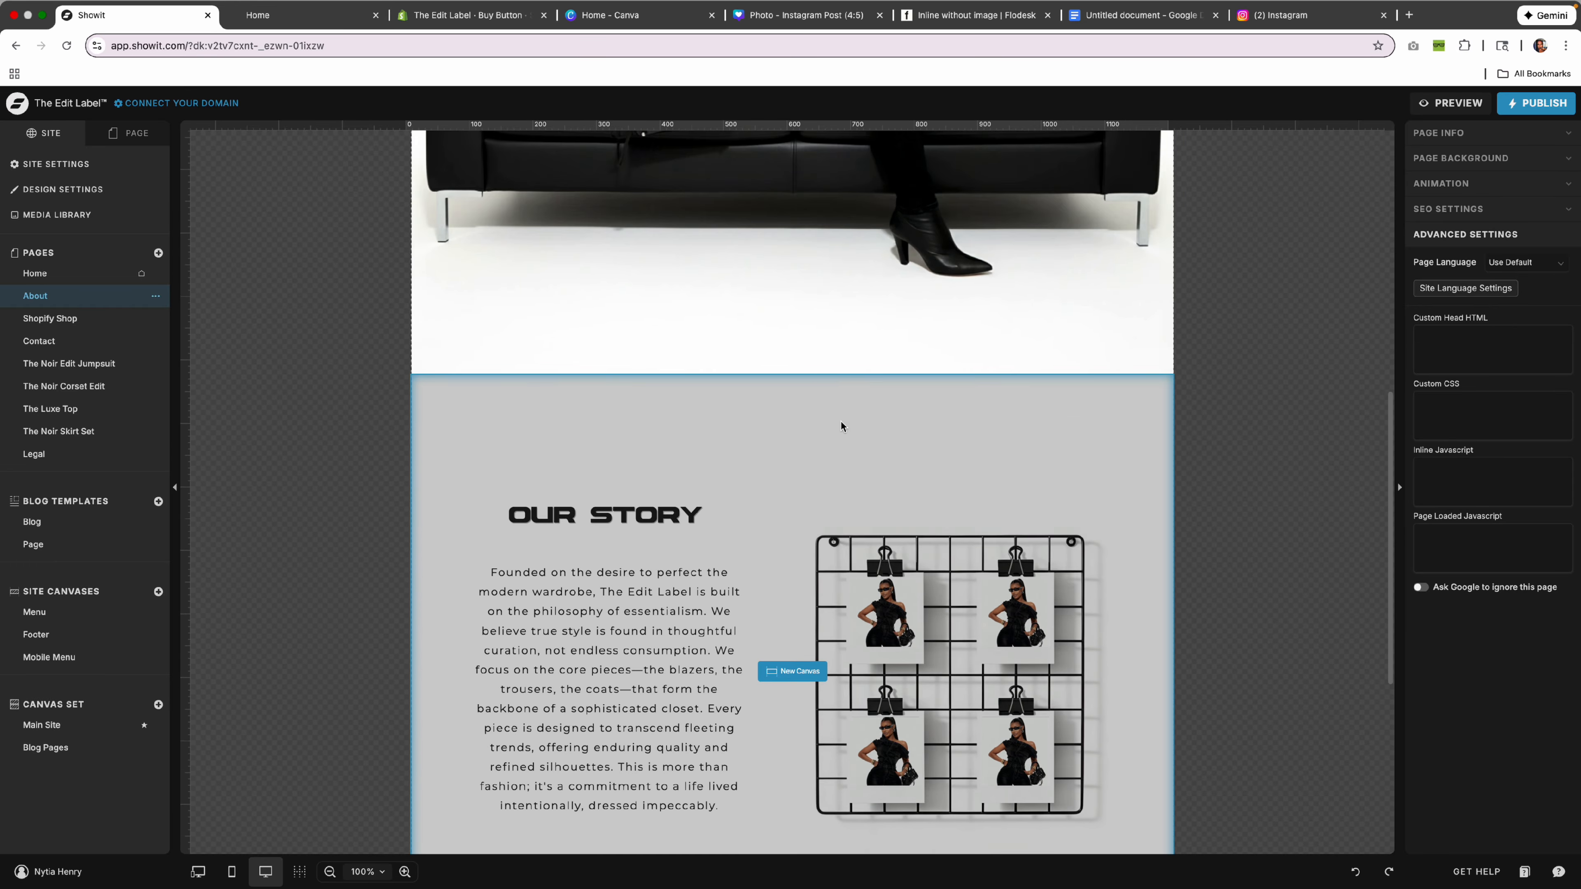
left_click(809, 492)
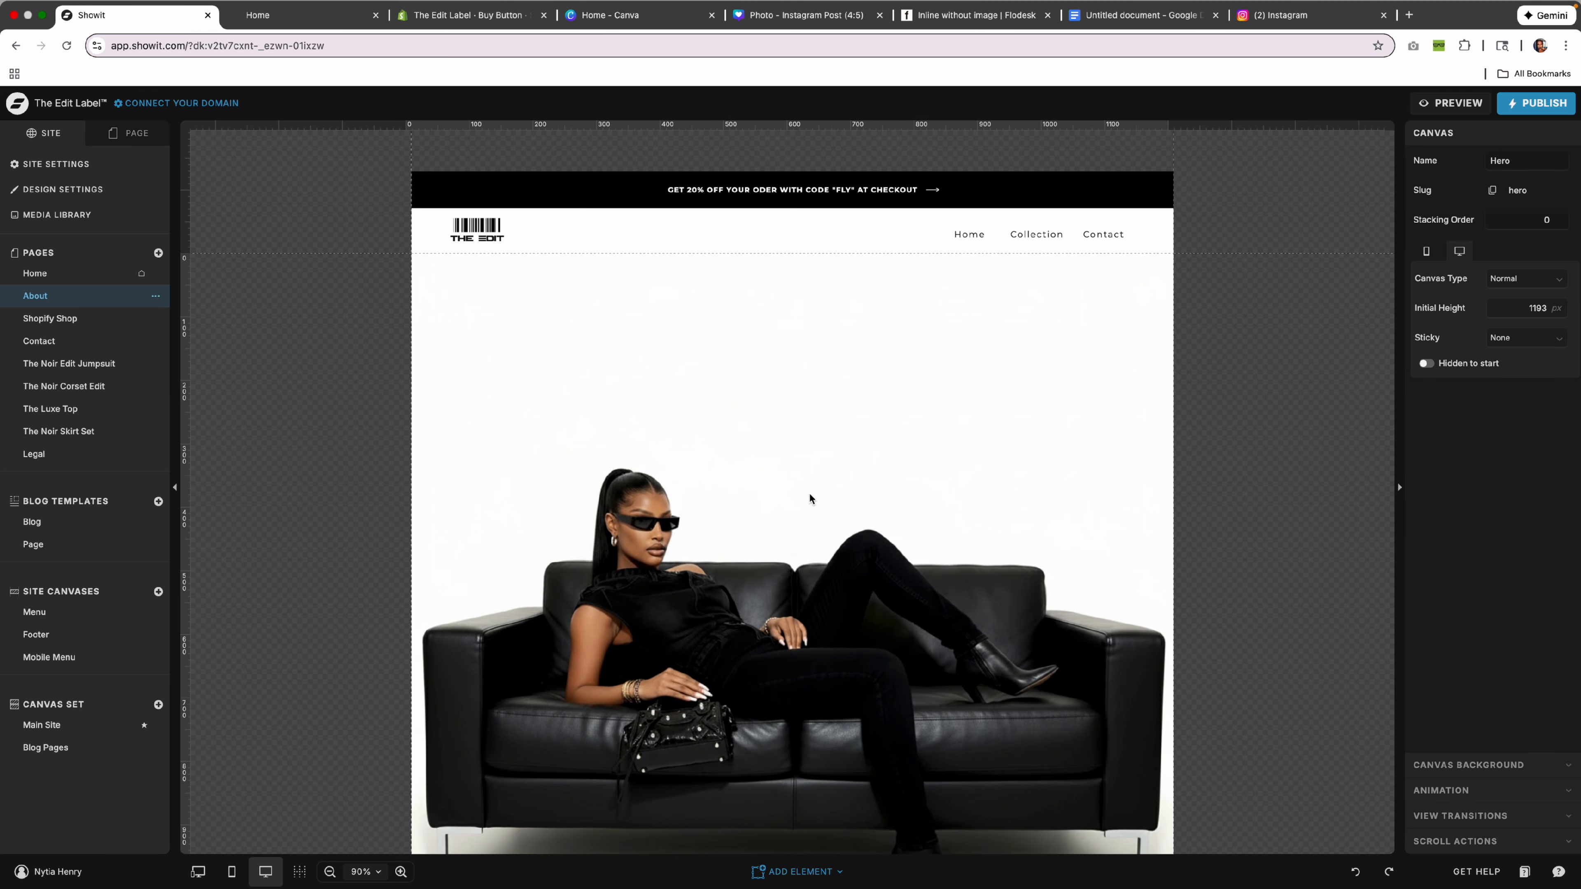
scroll(616, 401, "down", 3)
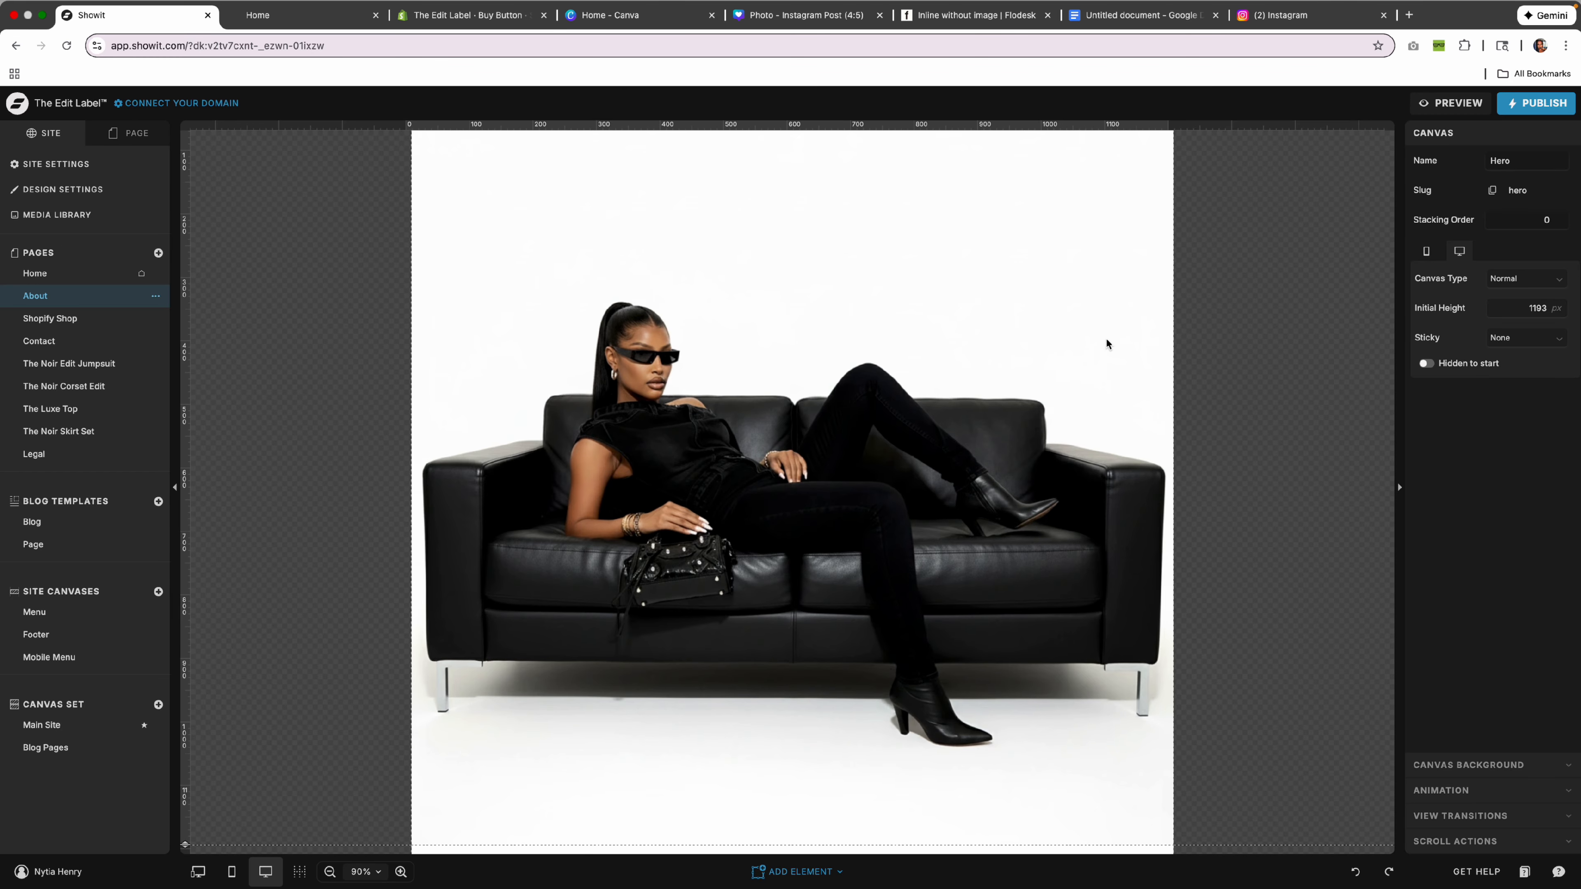
left_click(1523, 770)
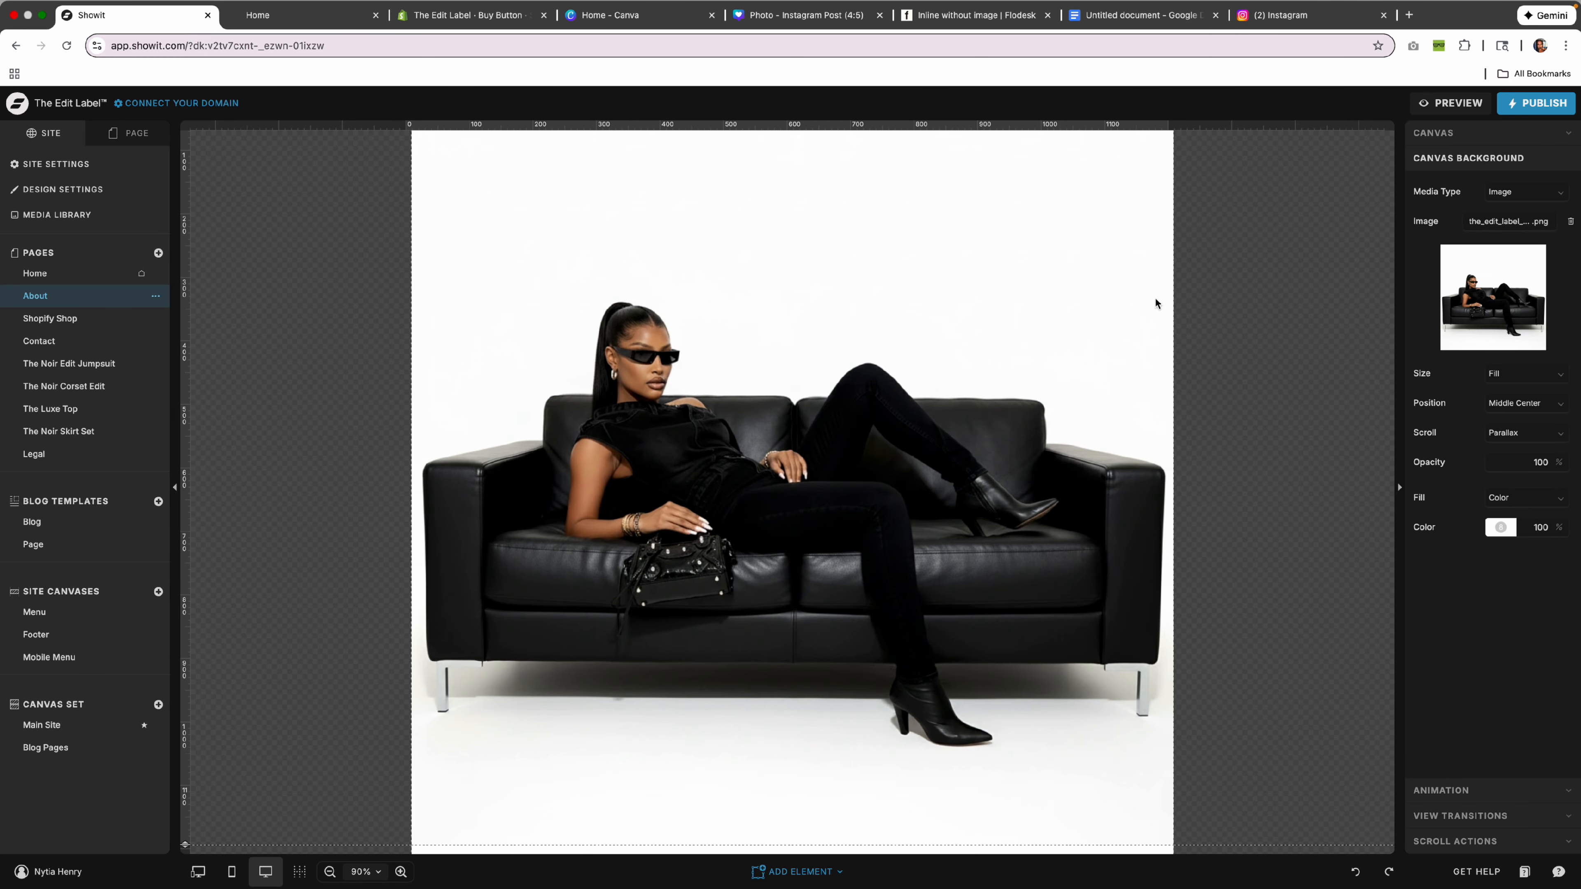
left_click(1499, 305)
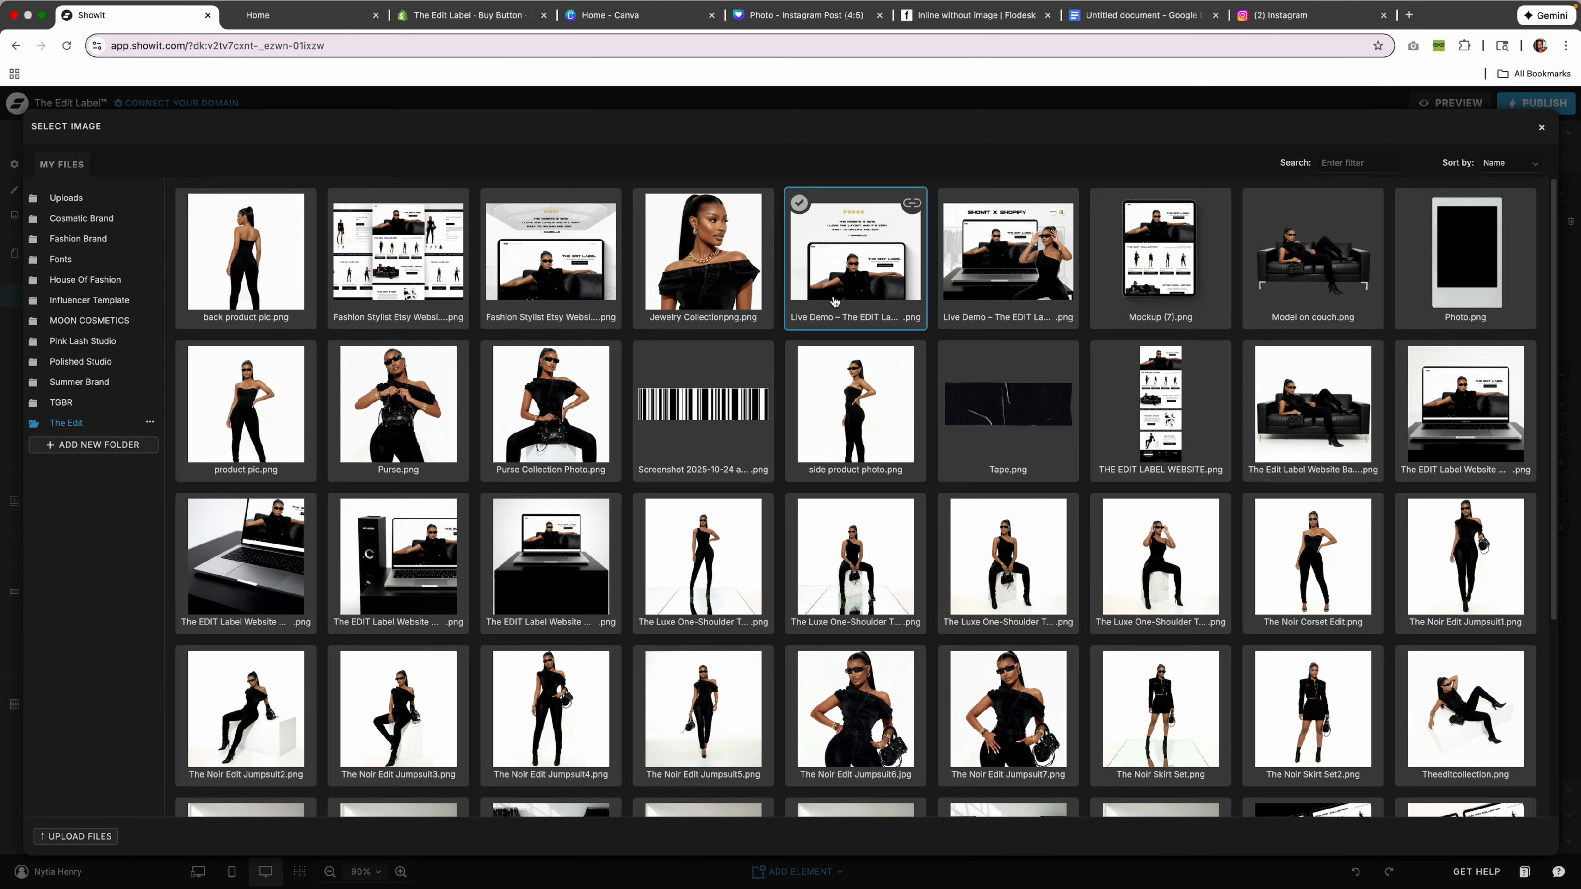
left_click(516, 429)
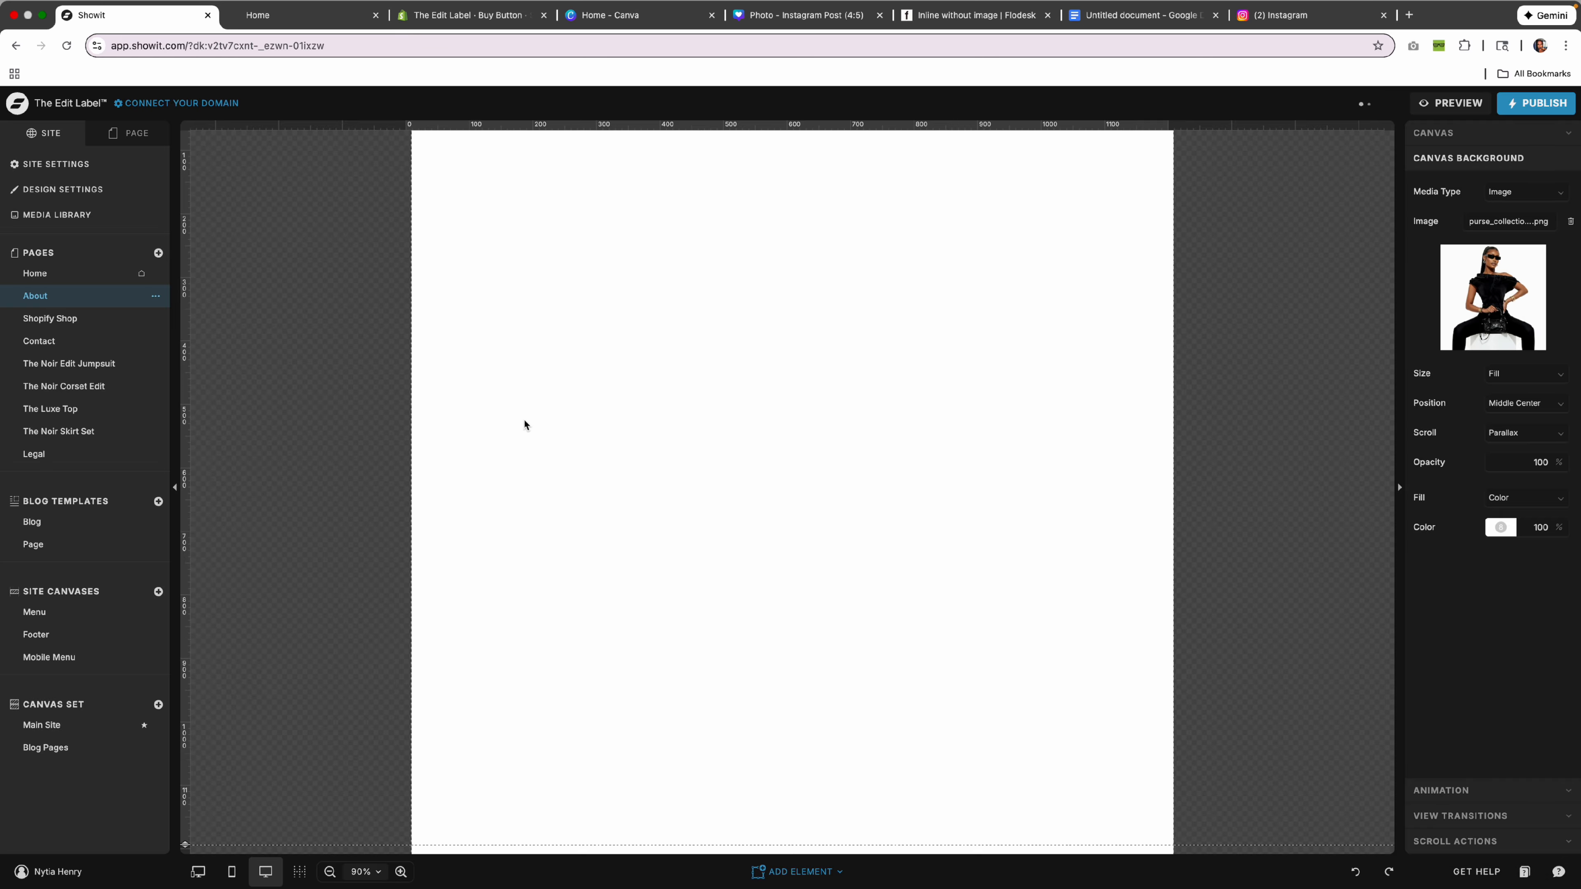
left_click(1353, 872)
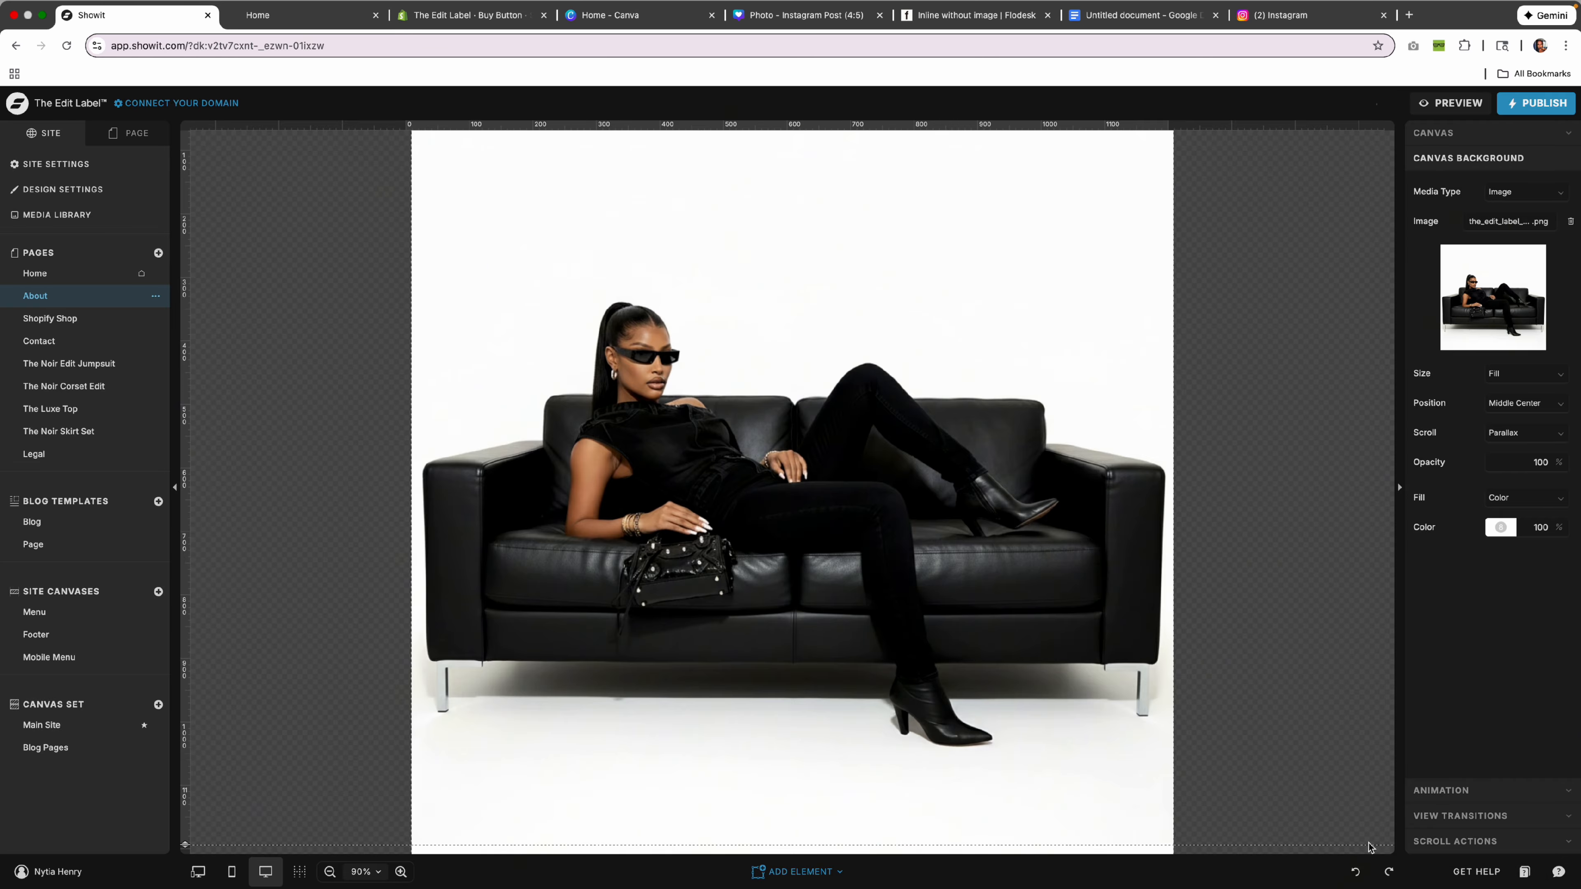
Try the side product photo in the Our Story grid's top-left slot, then undo.
scroll(1068, 641, "down", 8)
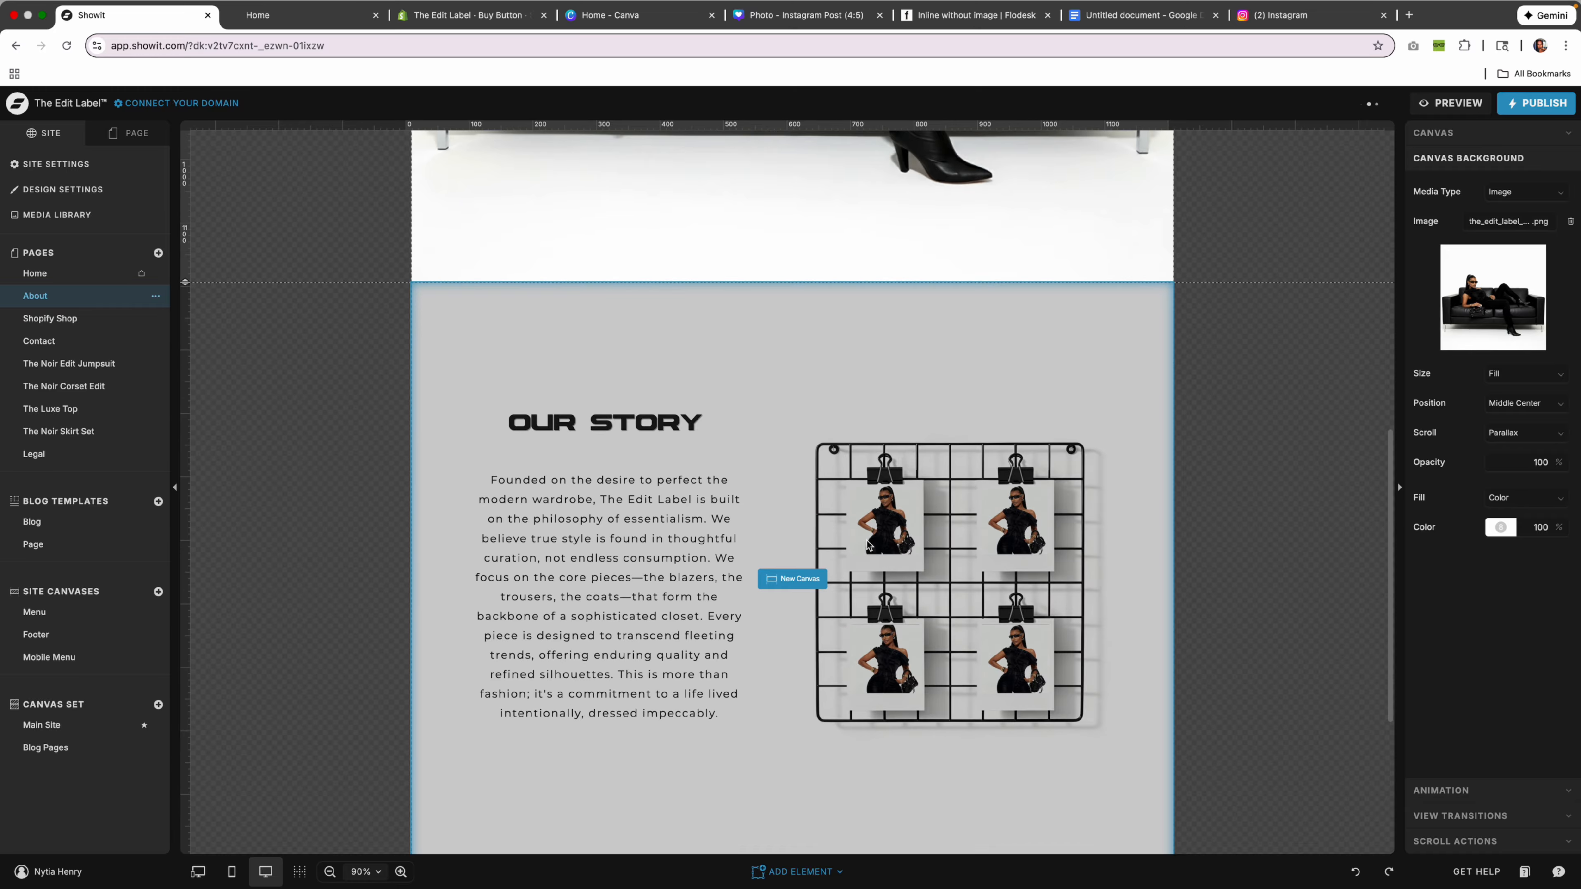
left_click(868, 548)
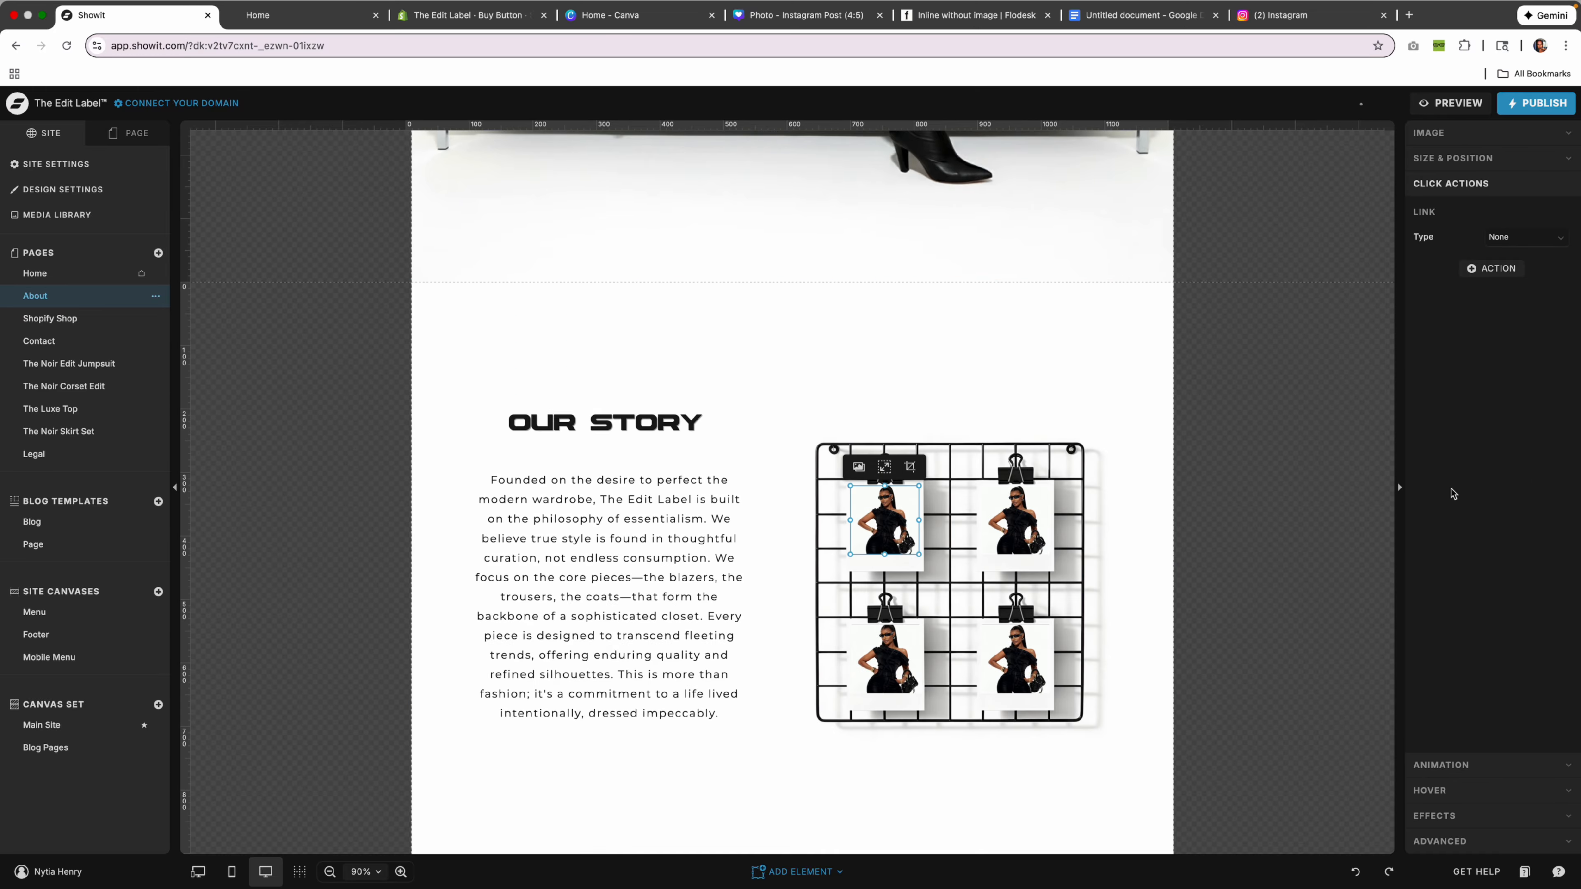
left_click(1437, 142)
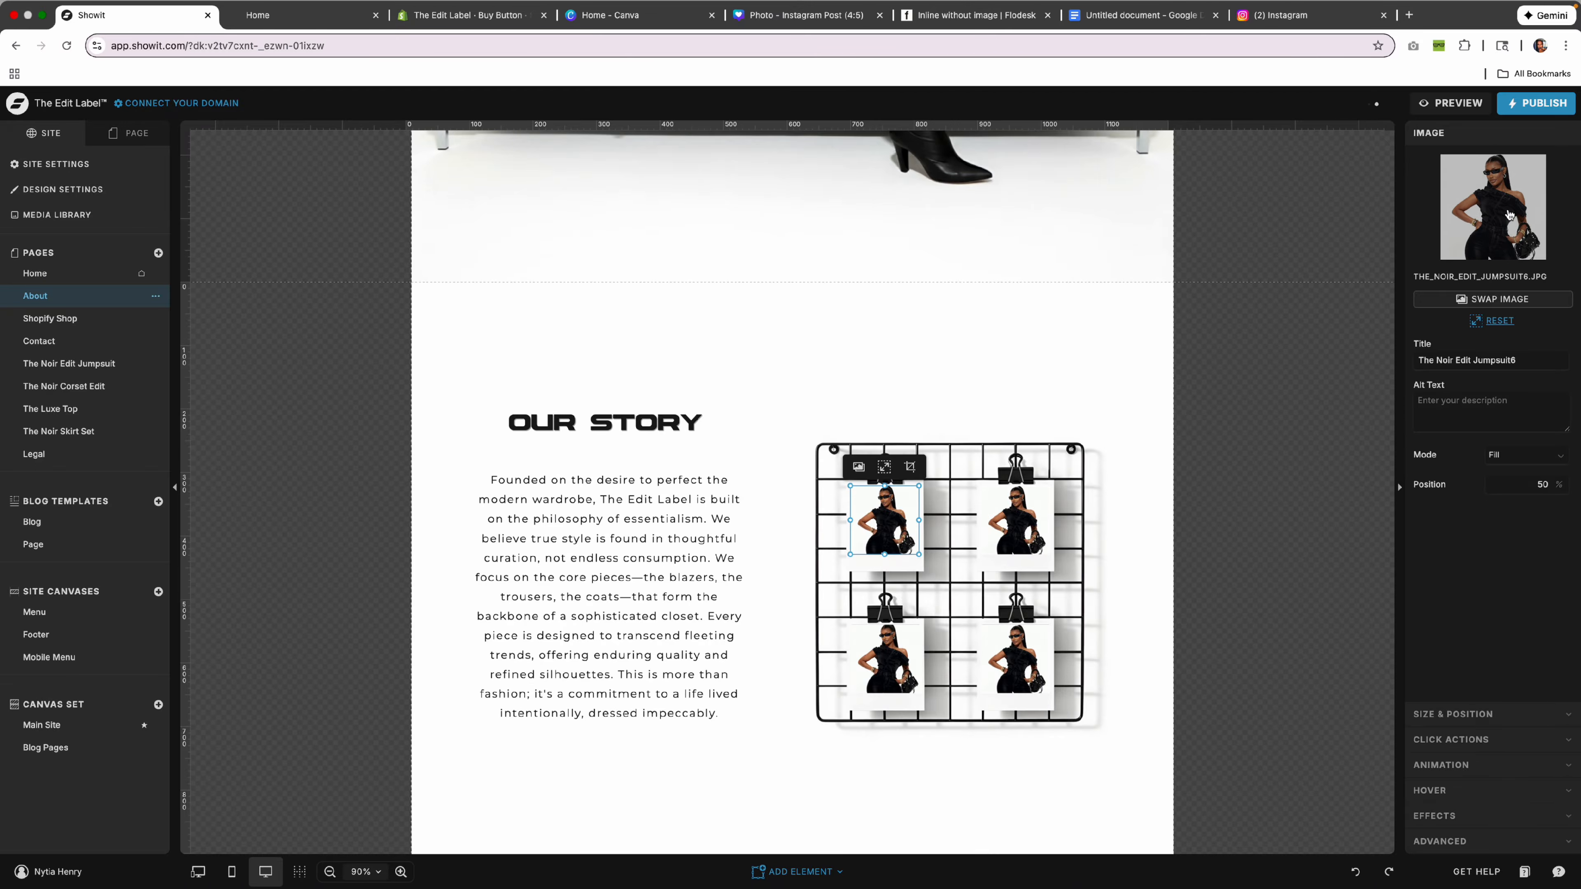
left_click(1510, 216)
left_click(856, 412)
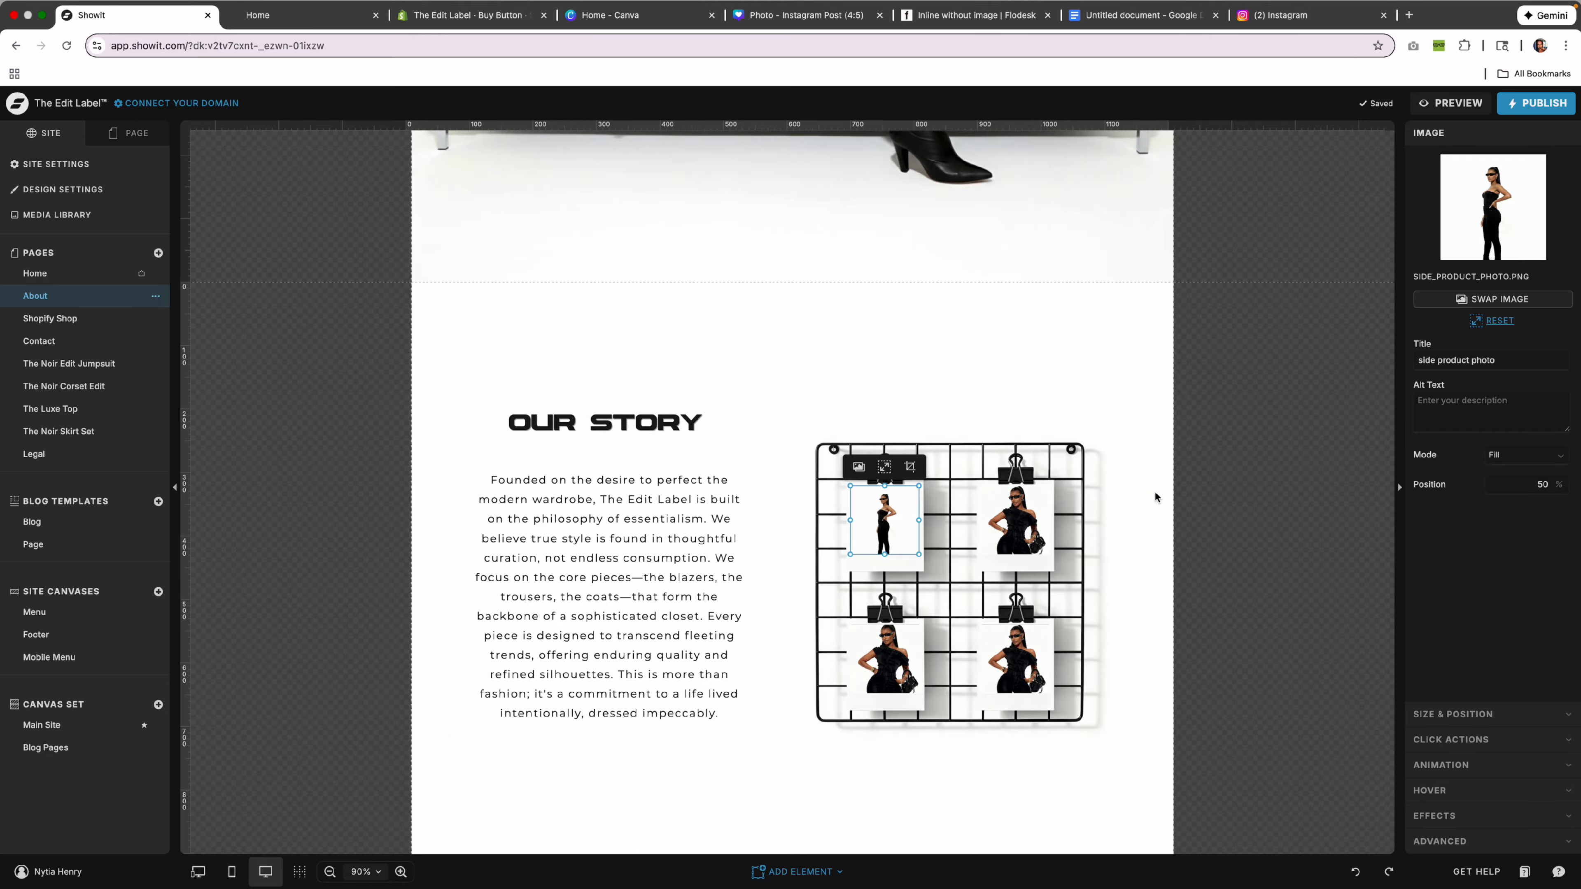
left_click(1156, 497)
left_click(1354, 872)
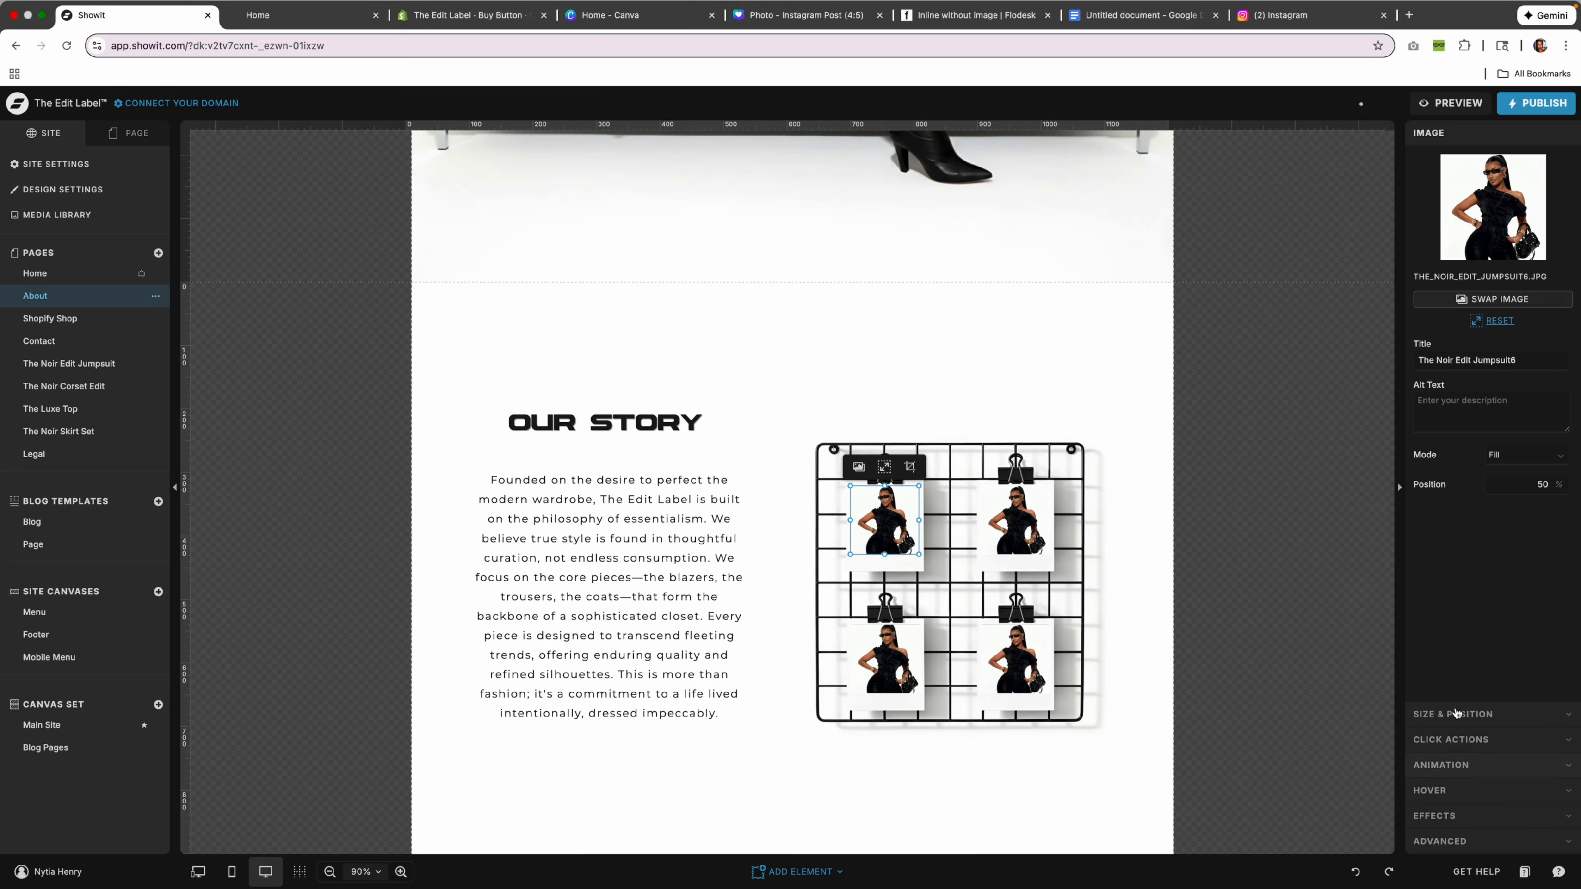
left_click(664, 320)
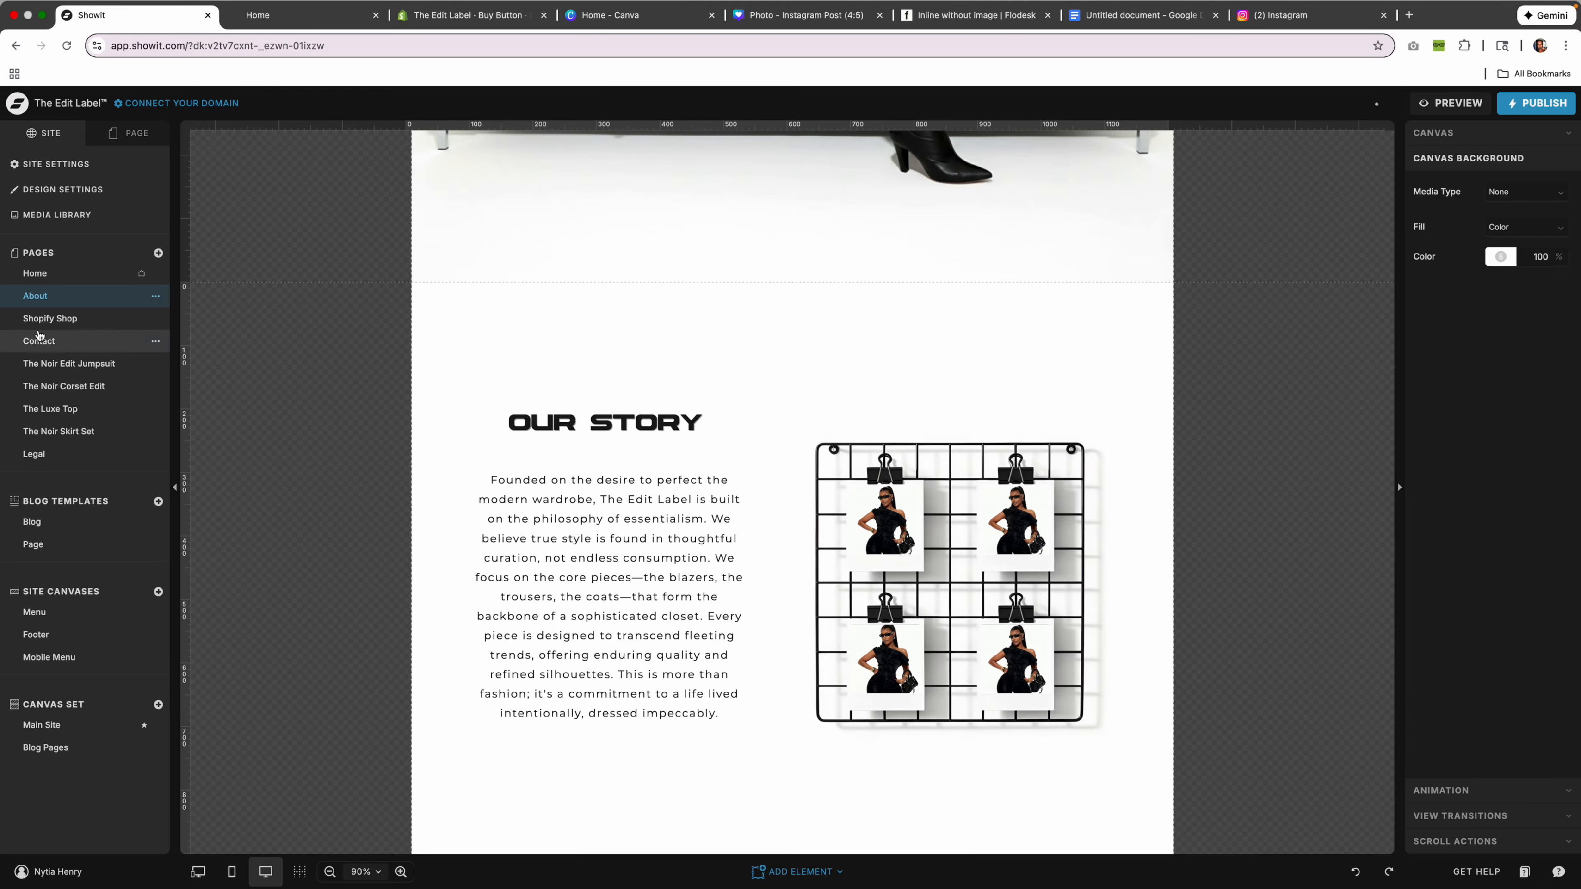
left_click(94, 319)
Look over the Featured Collection, Home and Noir Edit Jumpsuit pages.
scroll(773, 379, "down", 4)
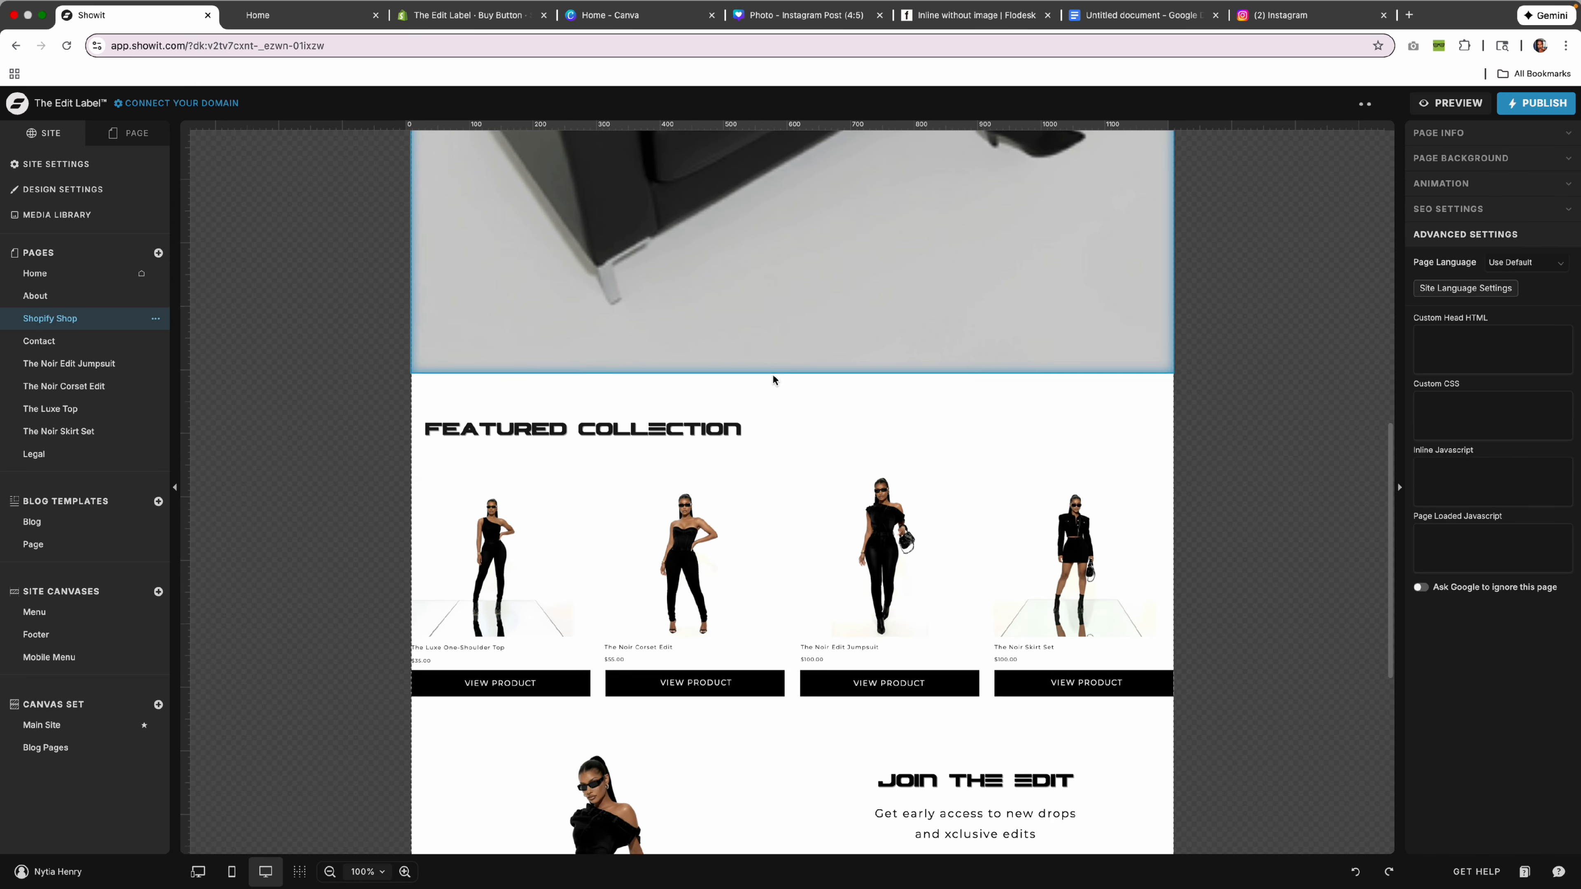
scroll(773, 379, "down", 4)
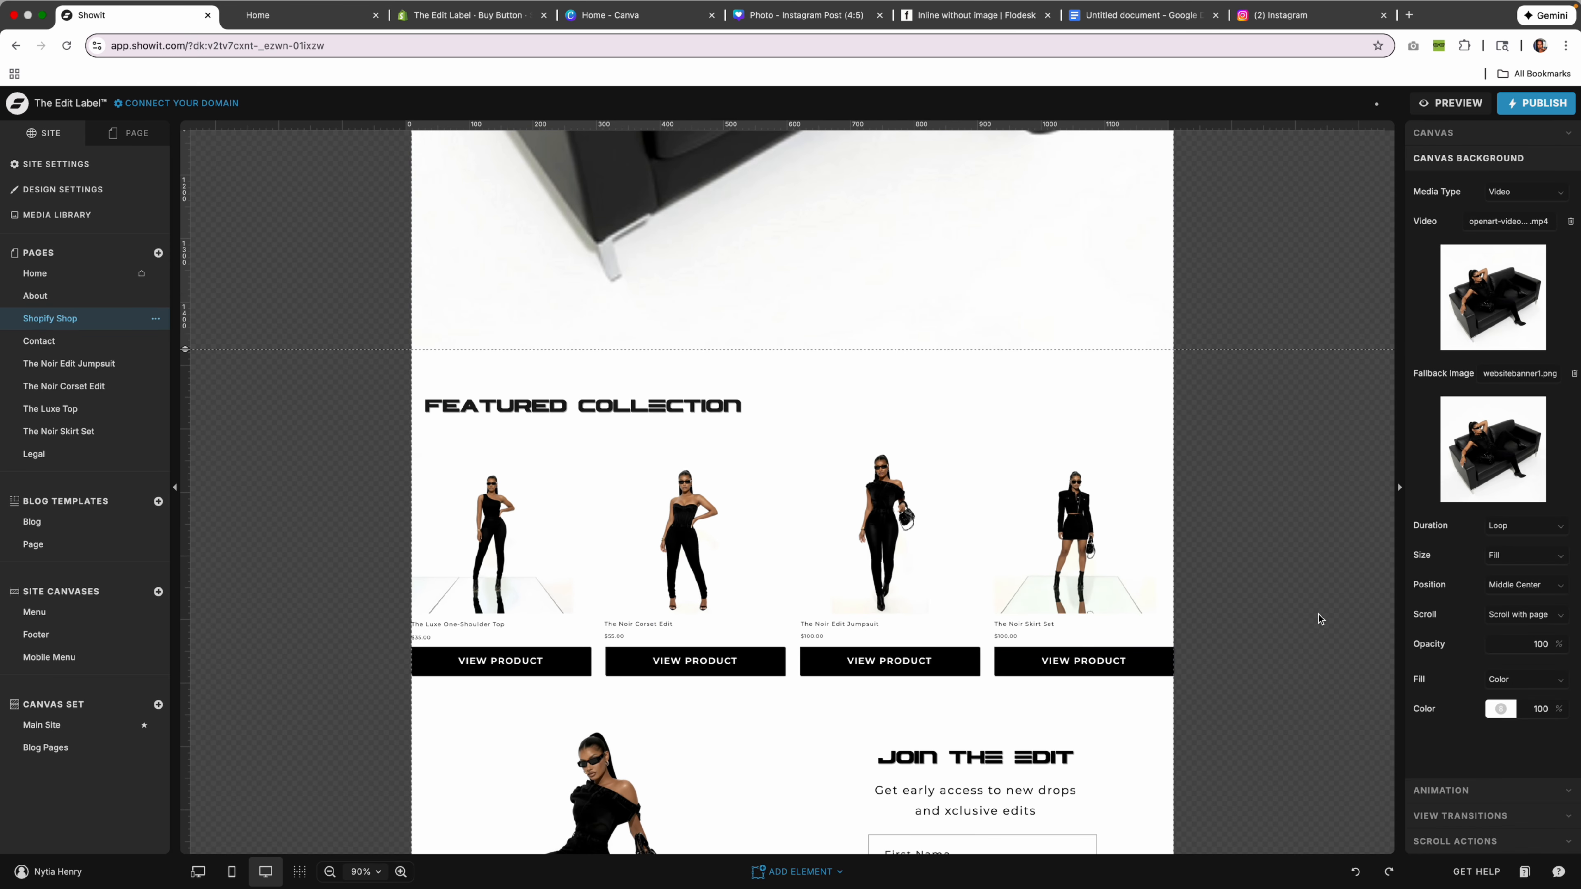
left_click(1115, 399)
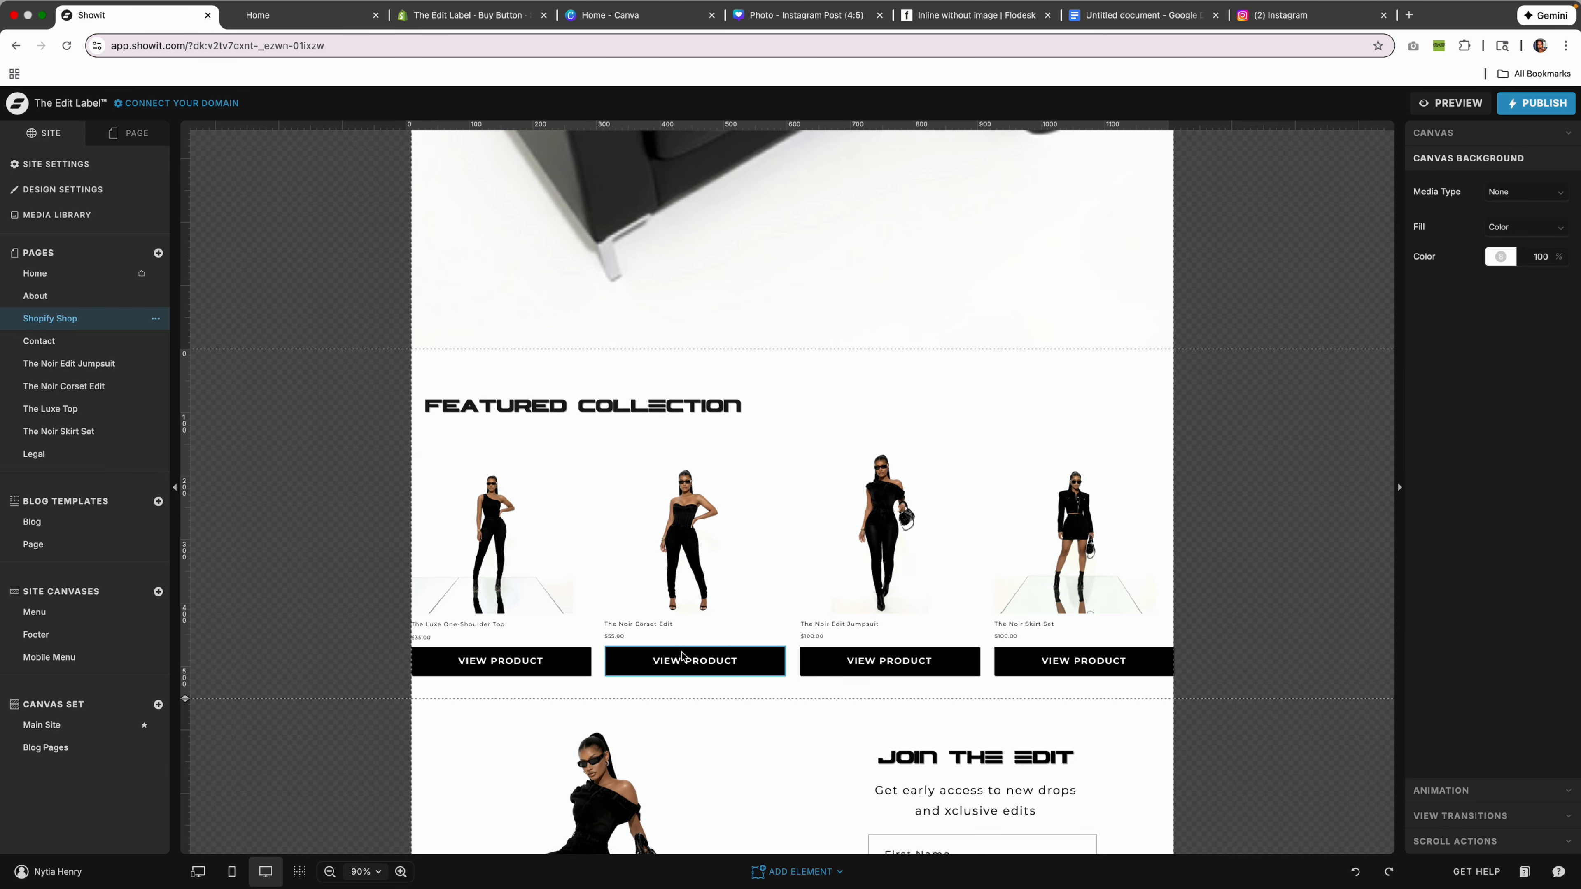
scroll(681, 655, "up", 5)
scroll(809, 716, "down", 4)
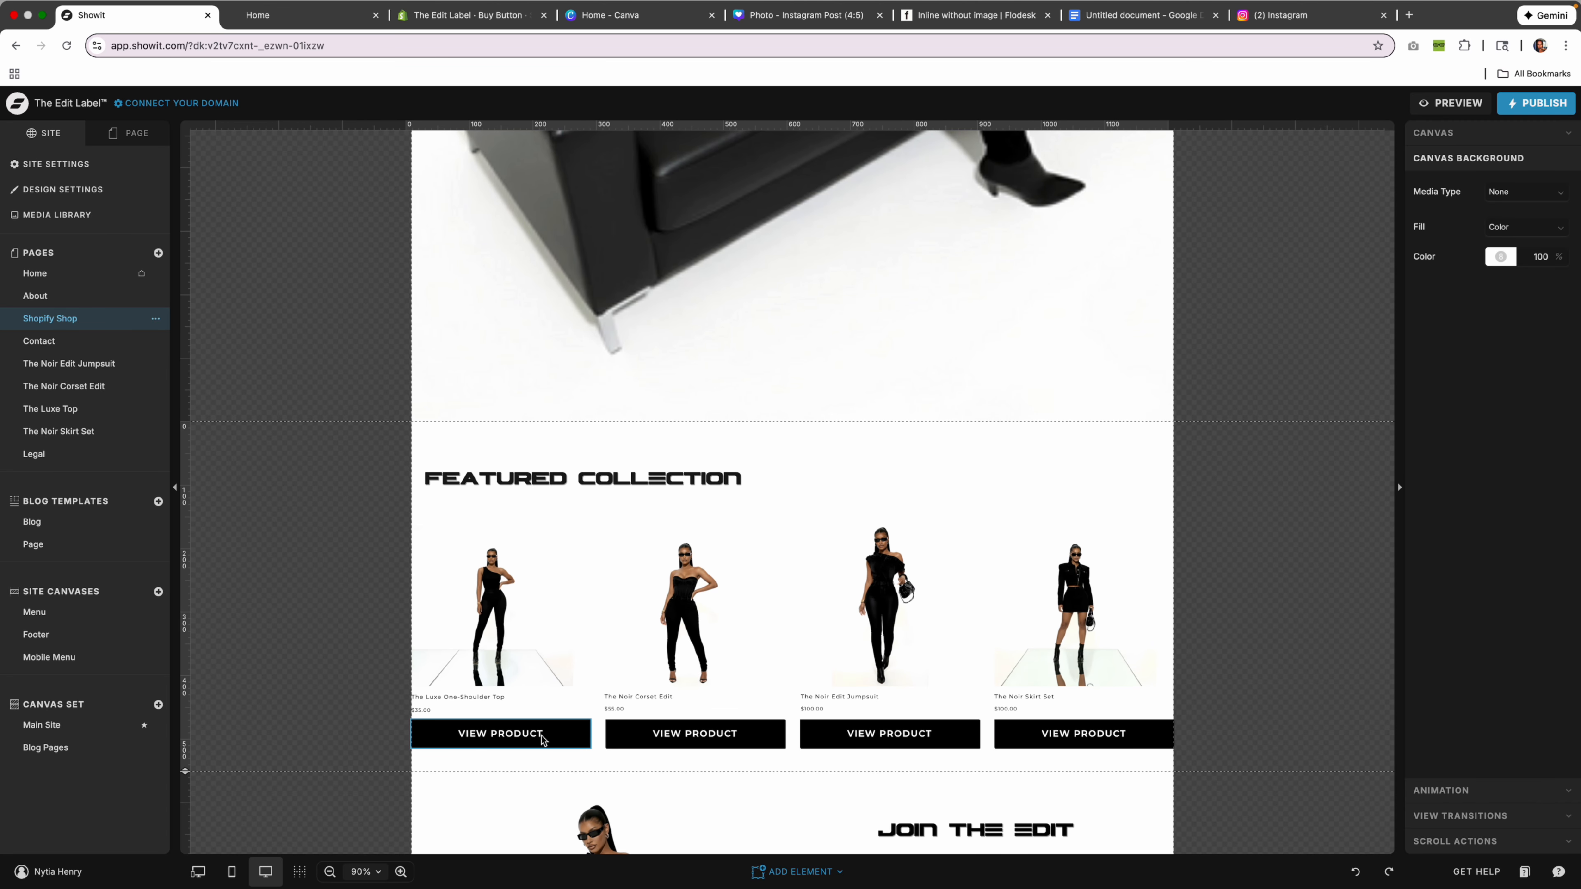
left_click(56, 275)
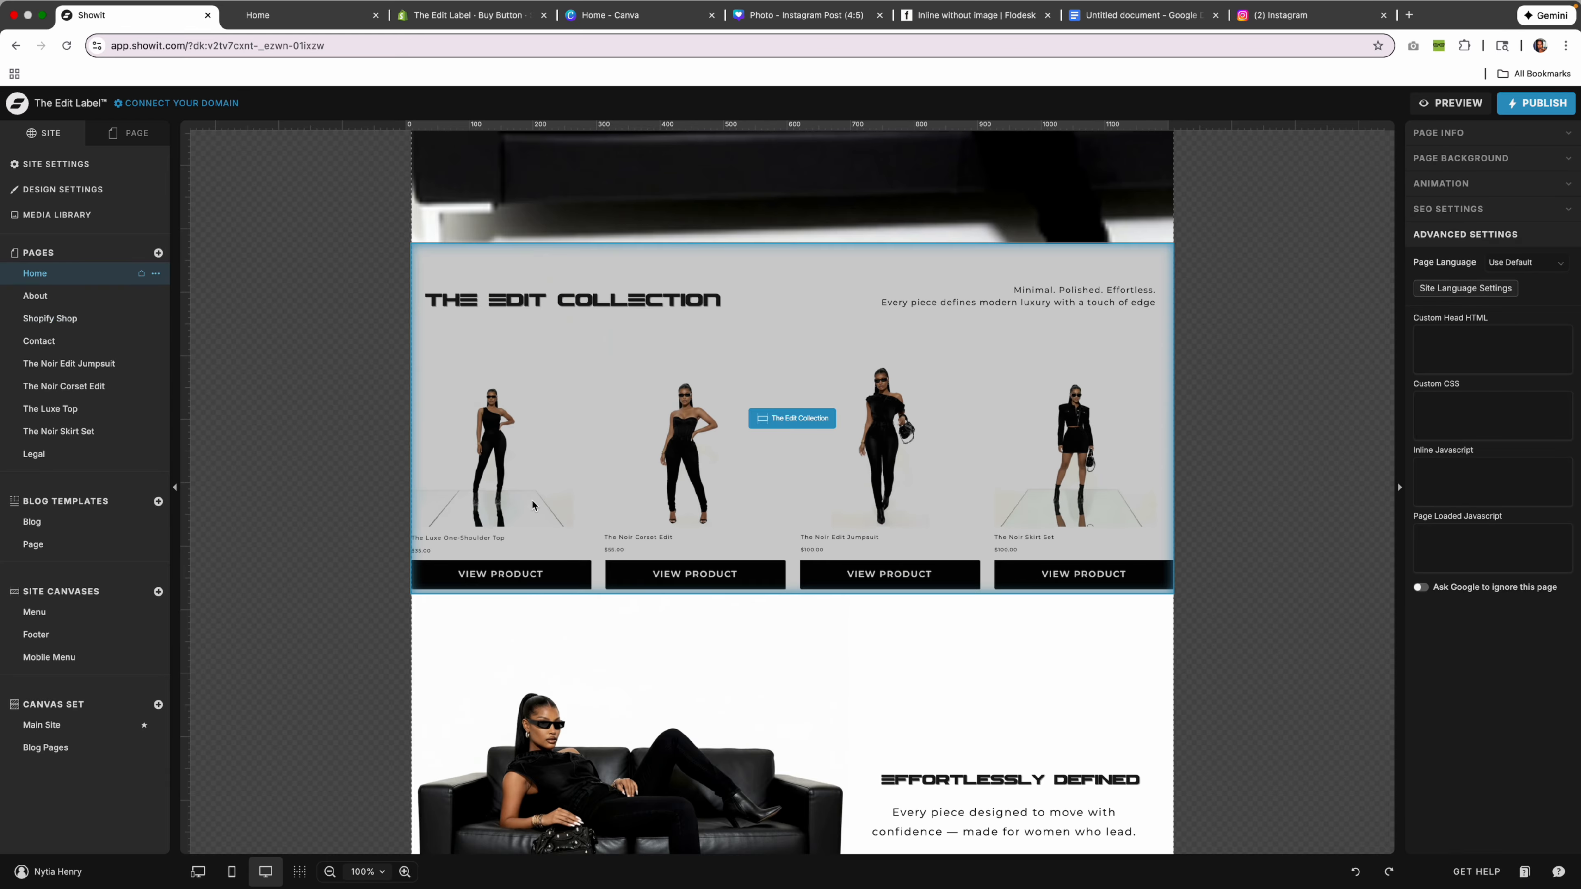
left_click(512, 591)
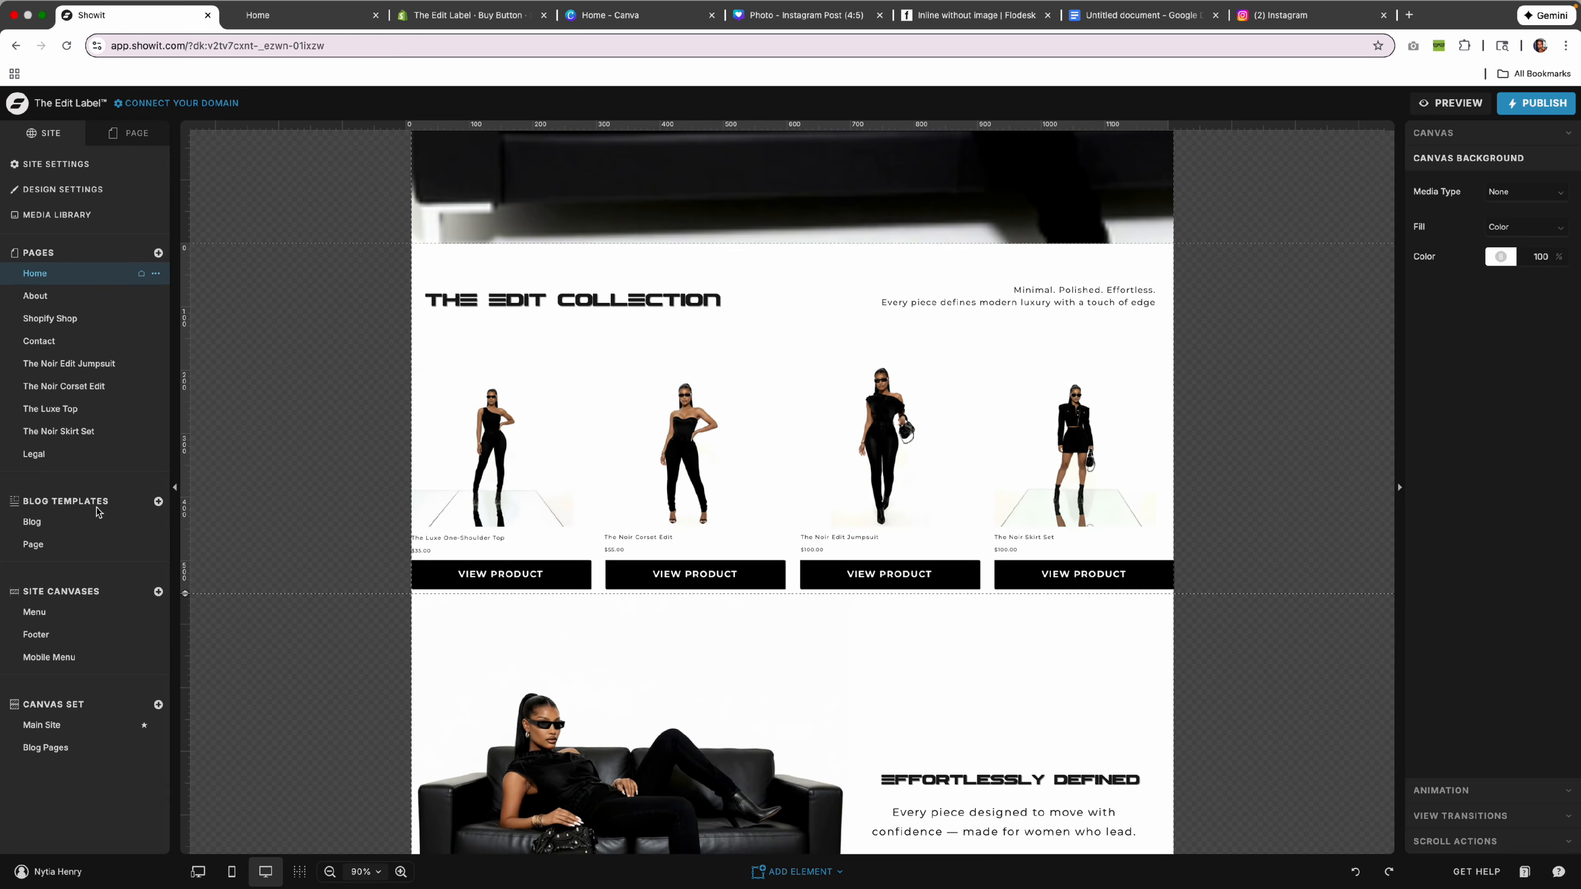
left_click(93, 367)
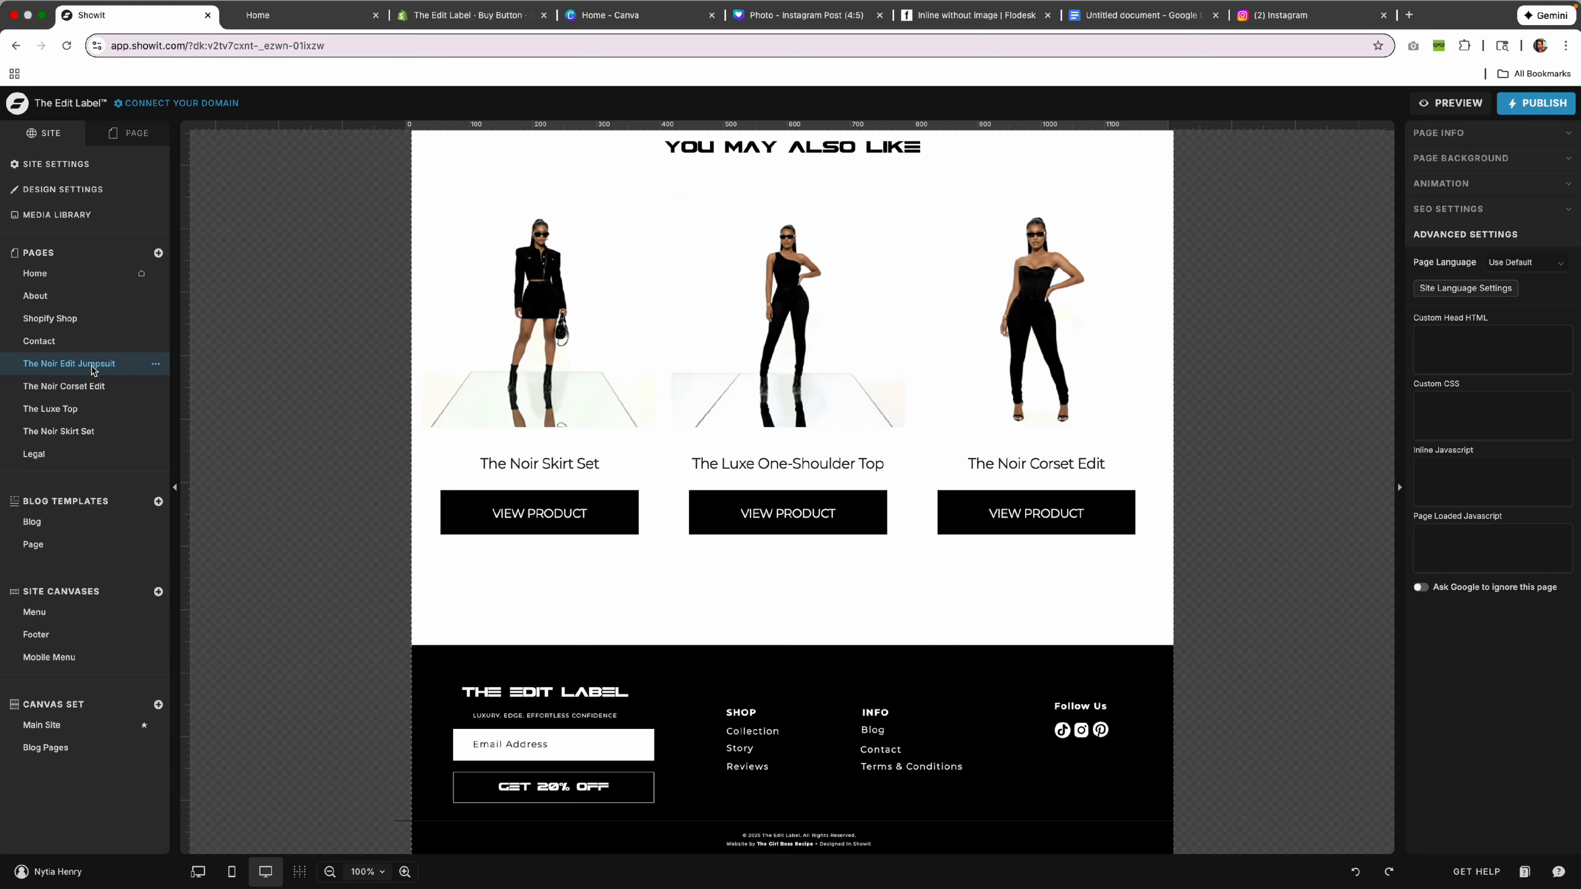
left_click(55, 320)
Link the Shopify Shop page's first VIEW PRODUCT button to The Luxe Top and open that page.
left_click(490, 616)
left_click(530, 595)
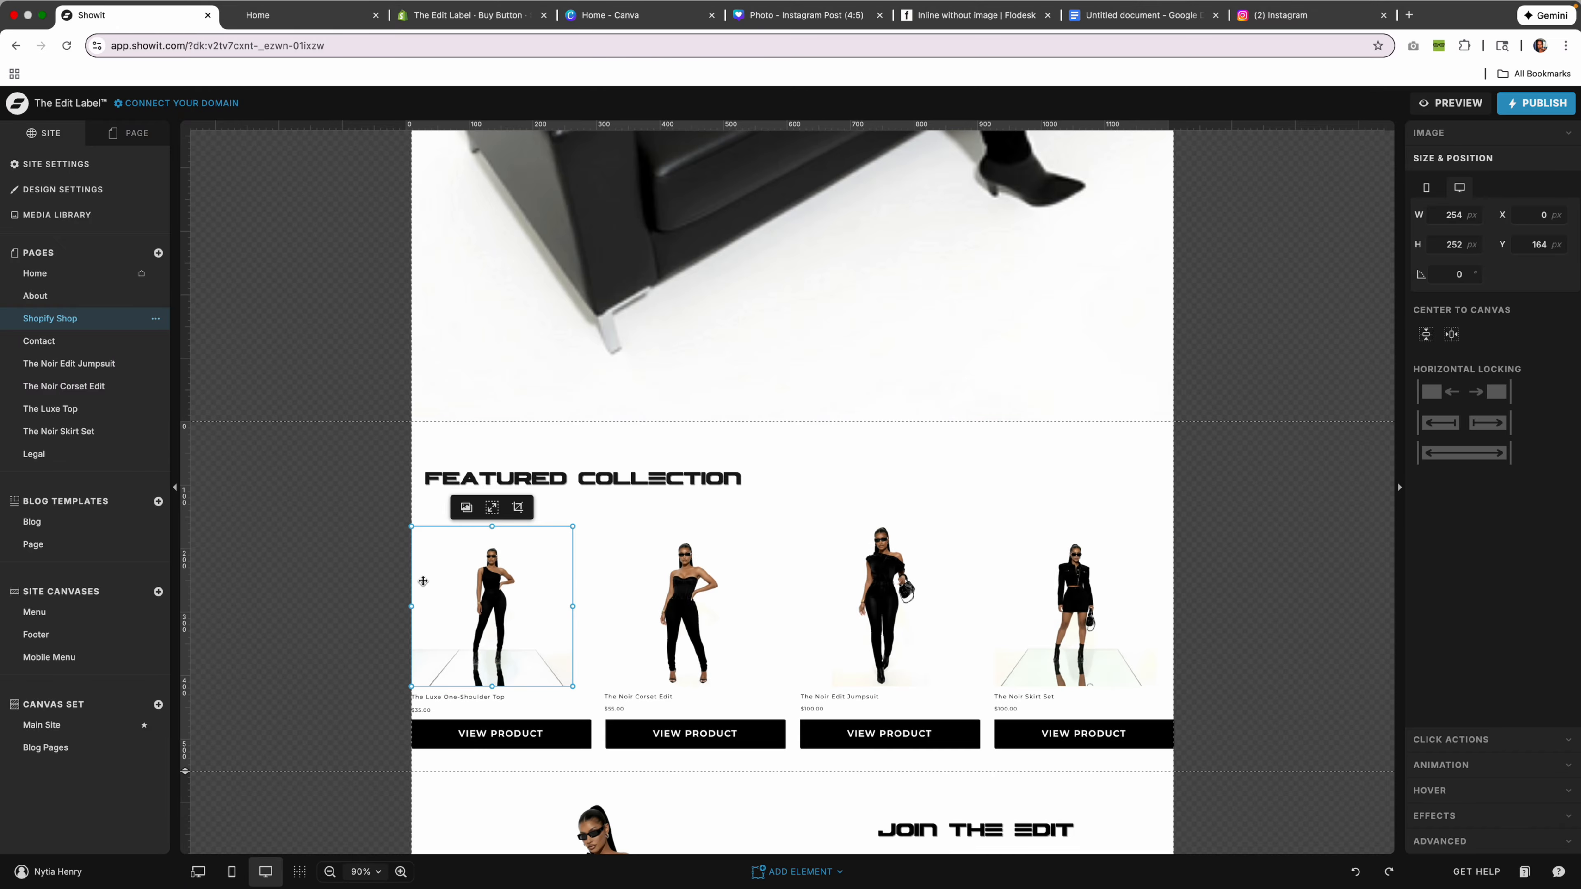
scroll(498, 612, "down", 3)
left_click(507, 579)
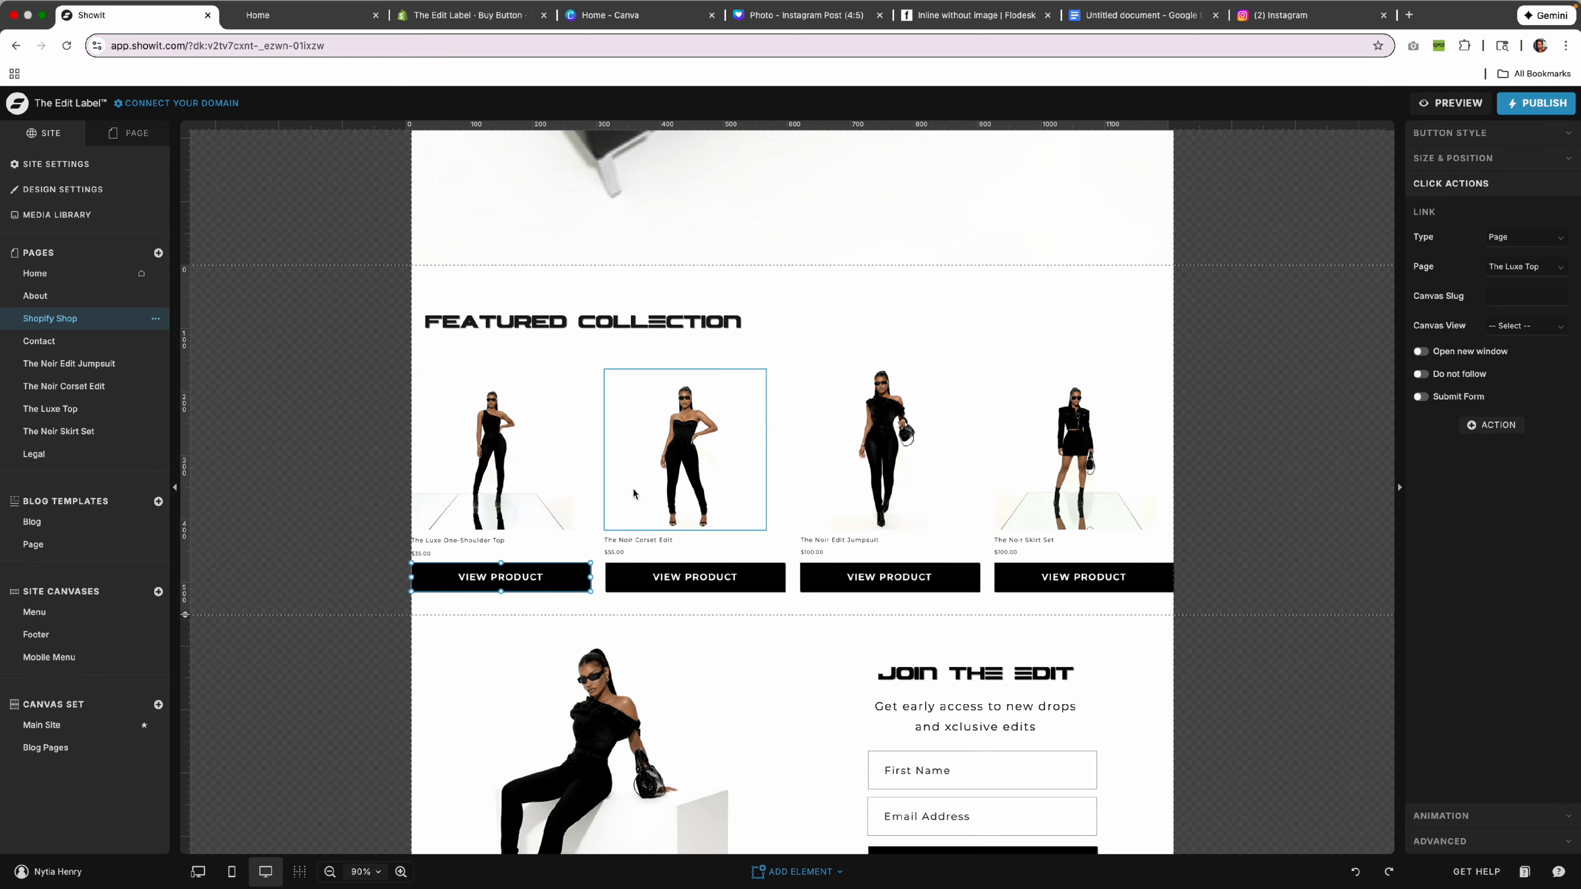
scroll(560, 474, "up", 1)
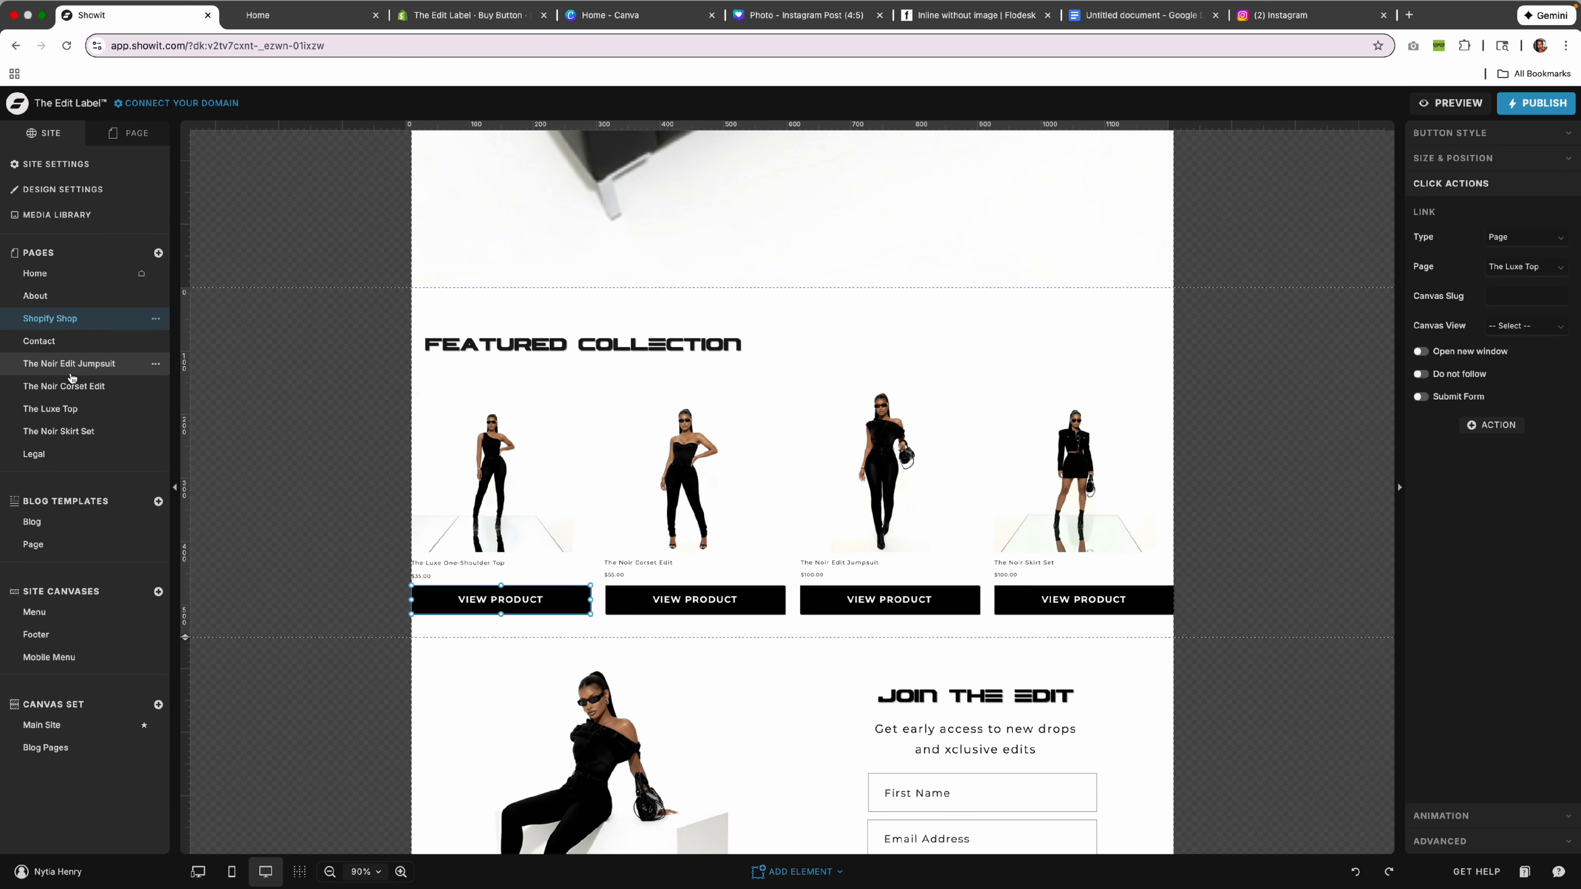
left_click(62, 408)
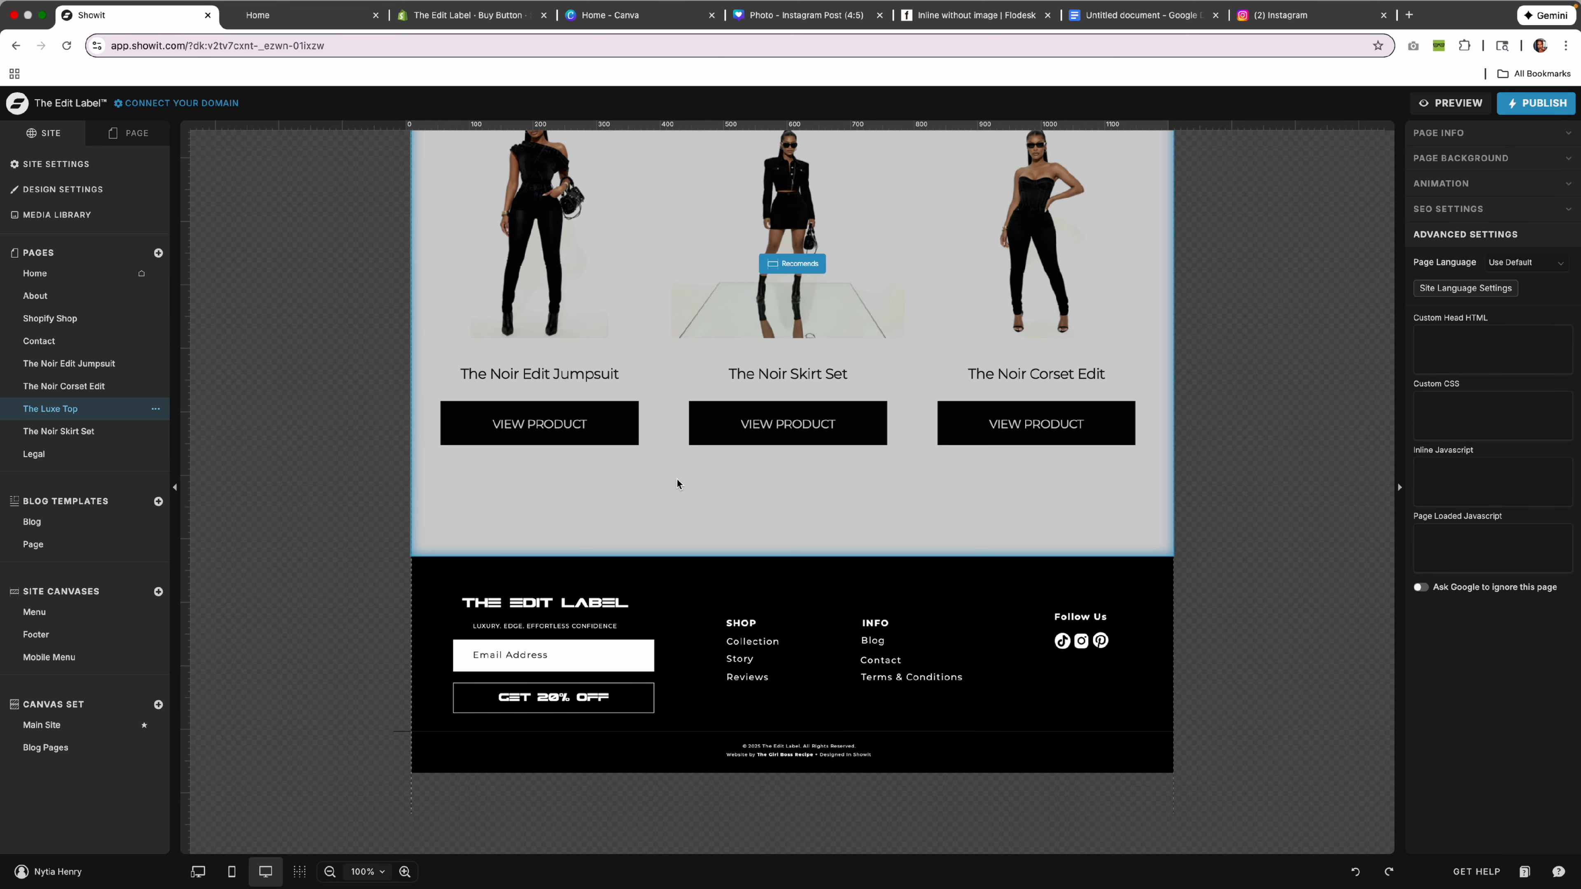
Inspect The Luxe Top page's product embed and marquee text strip.
scroll(677, 484, "up", 15)
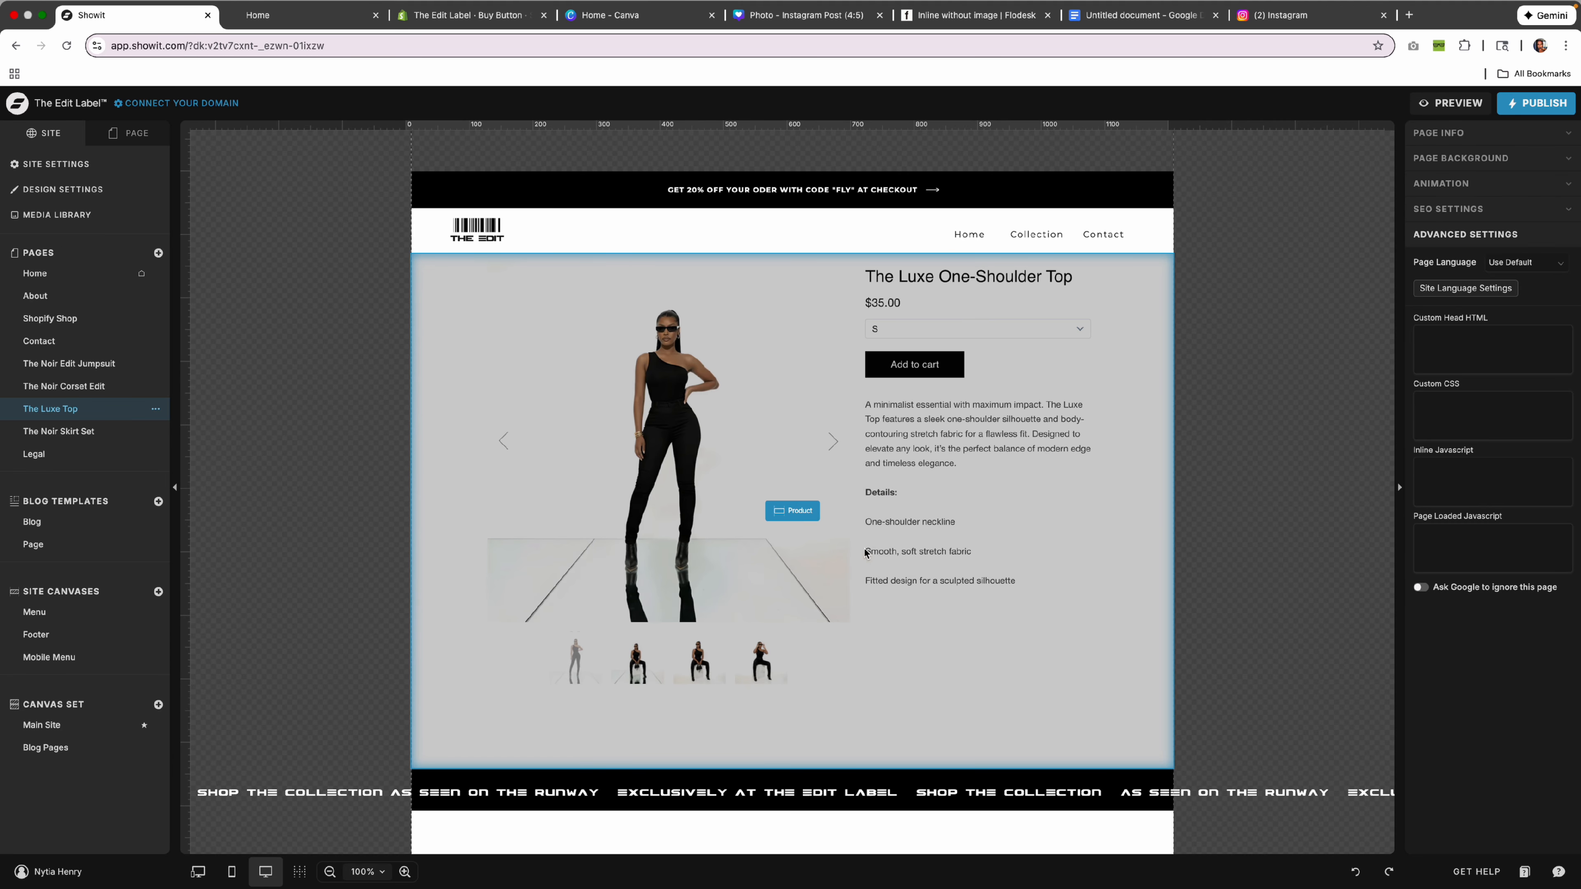
left_click(866, 552)
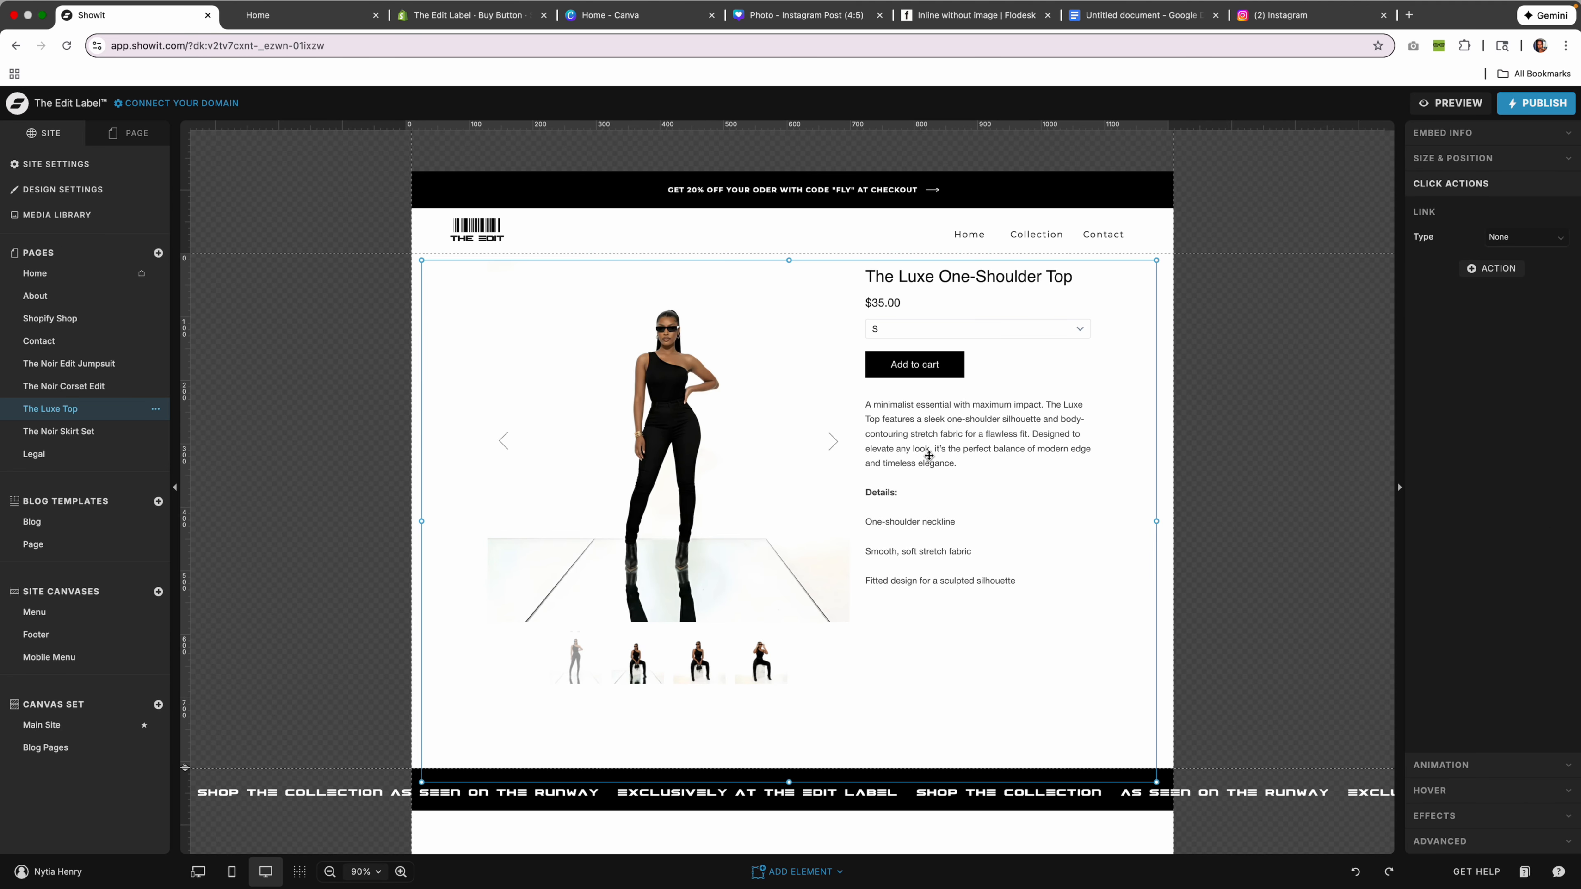
left_click(1161, 542)
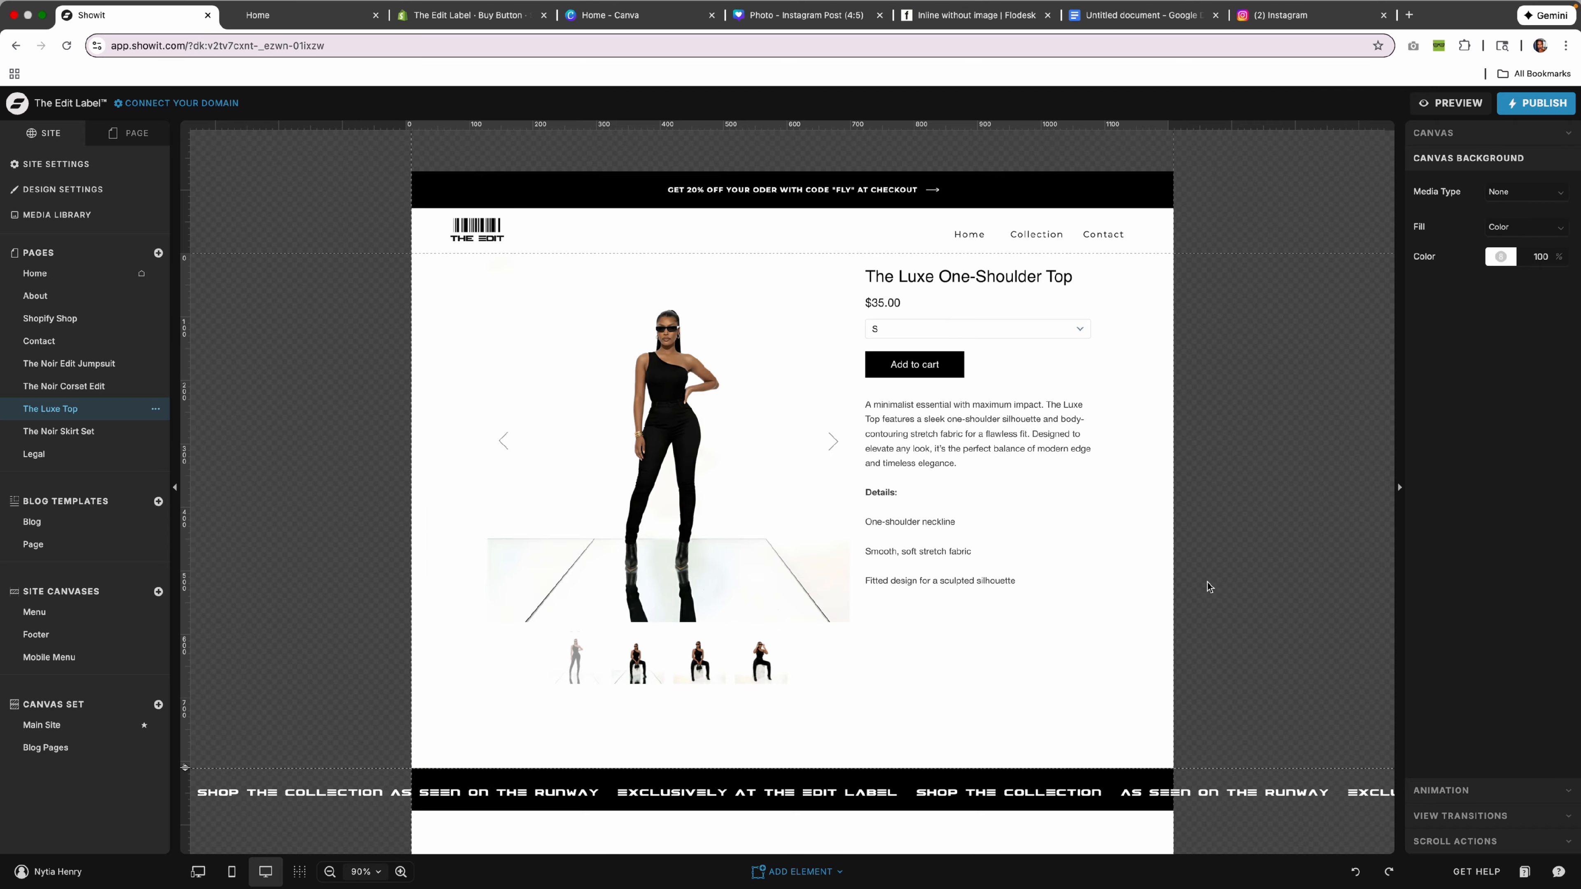
scroll(1176, 560, "down", 3)
left_click(774, 595)
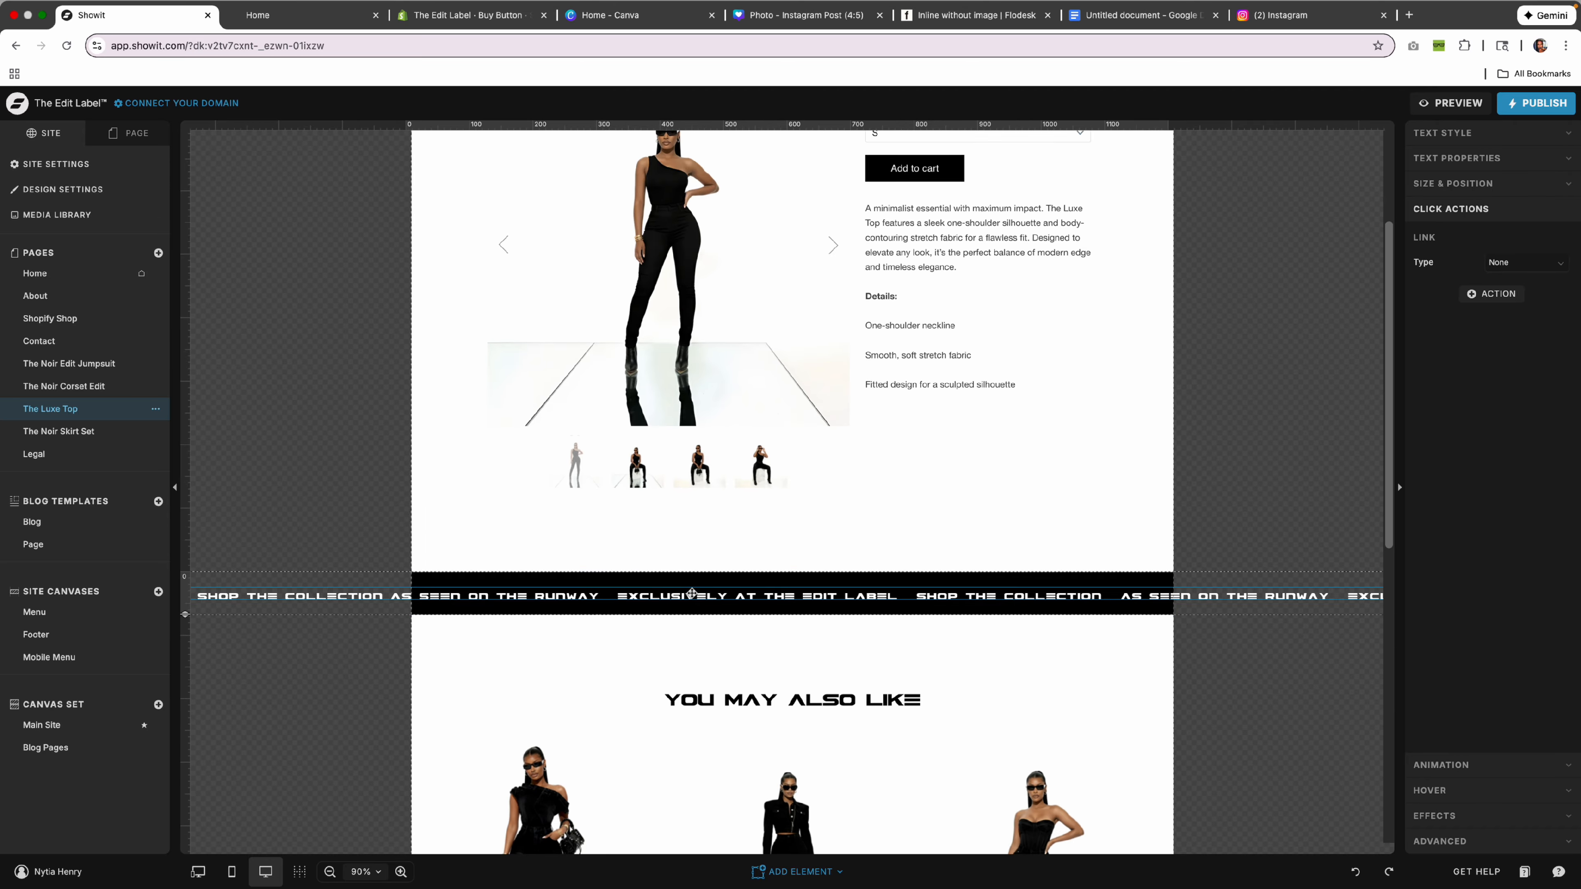
left_click(1166, 502)
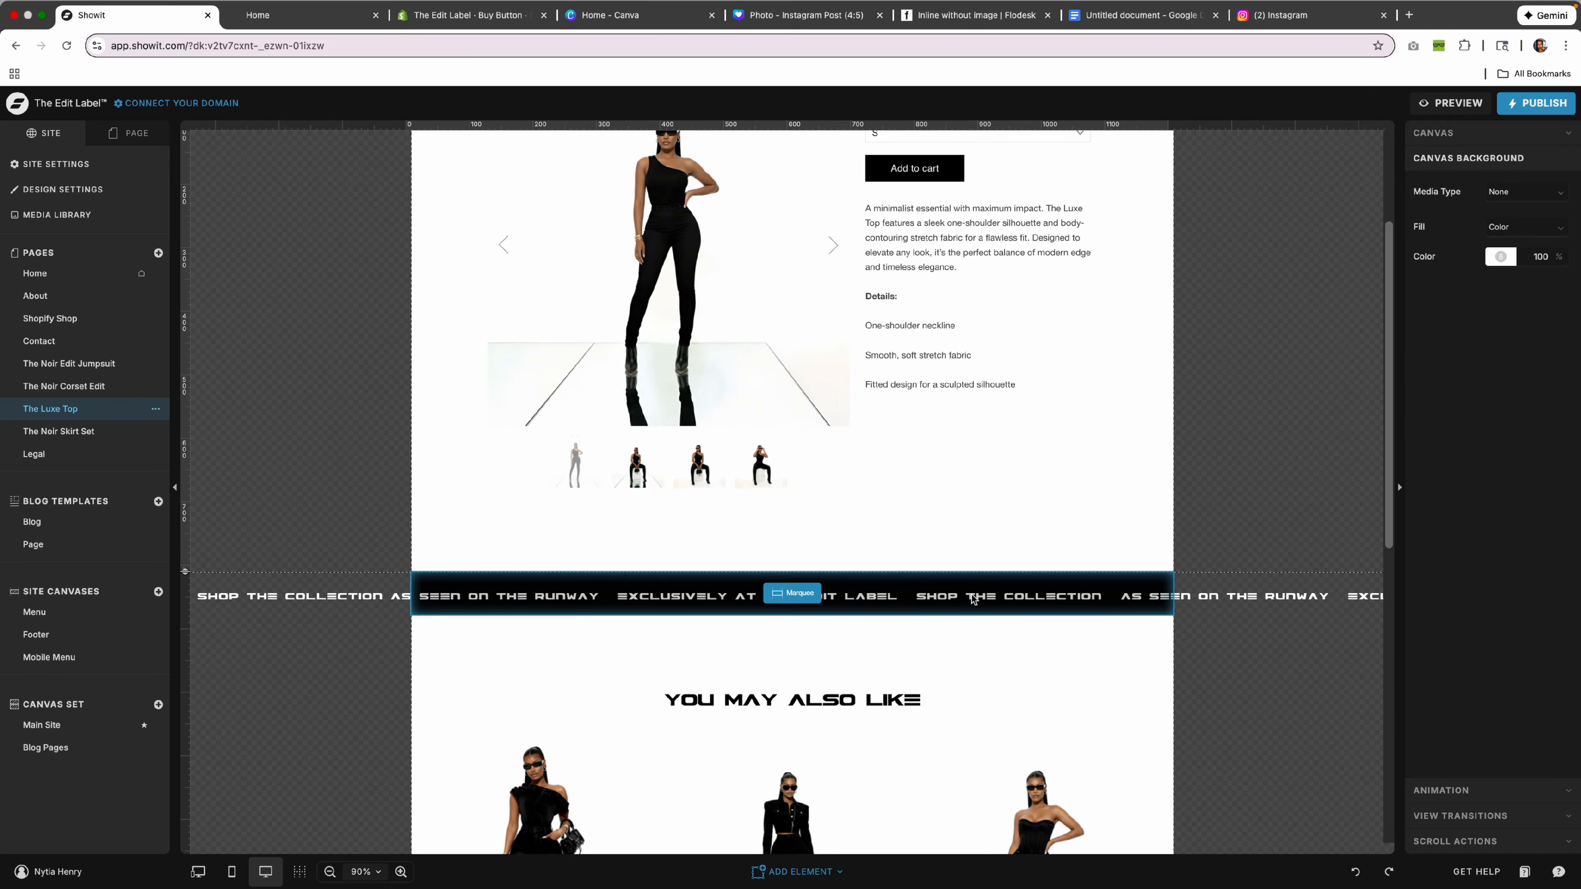
Check the button links for The Noir Corset Edit and The Noir Skirt Set recommendations.
scroll(1102, 598, "down", 4)
scroll(1101, 599, "down", 4)
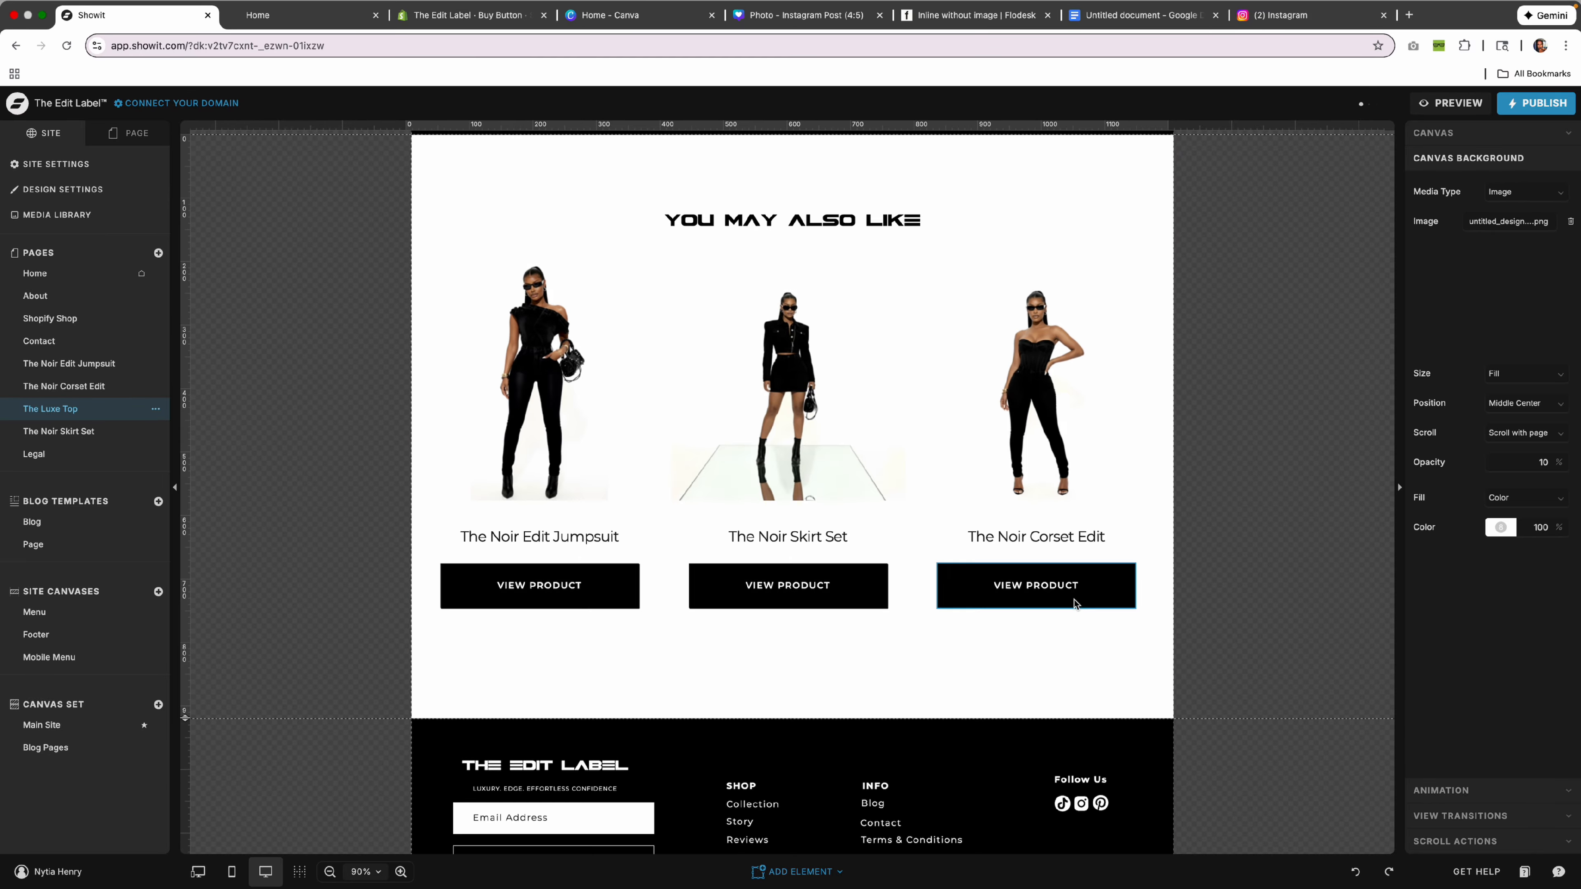
left_click(1066, 595)
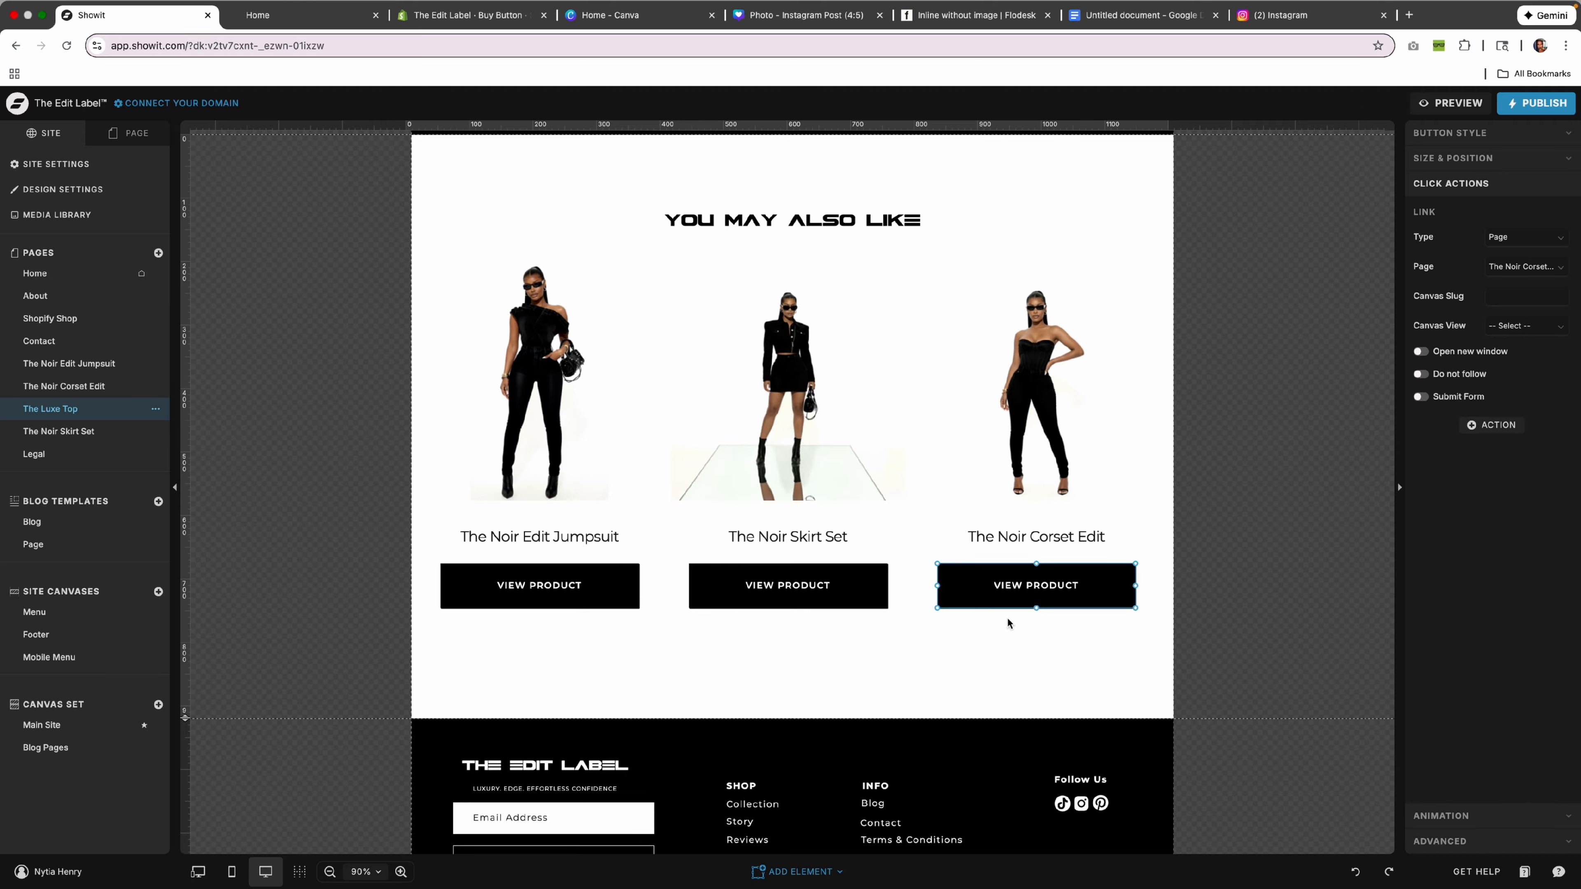
left_click(847, 597)
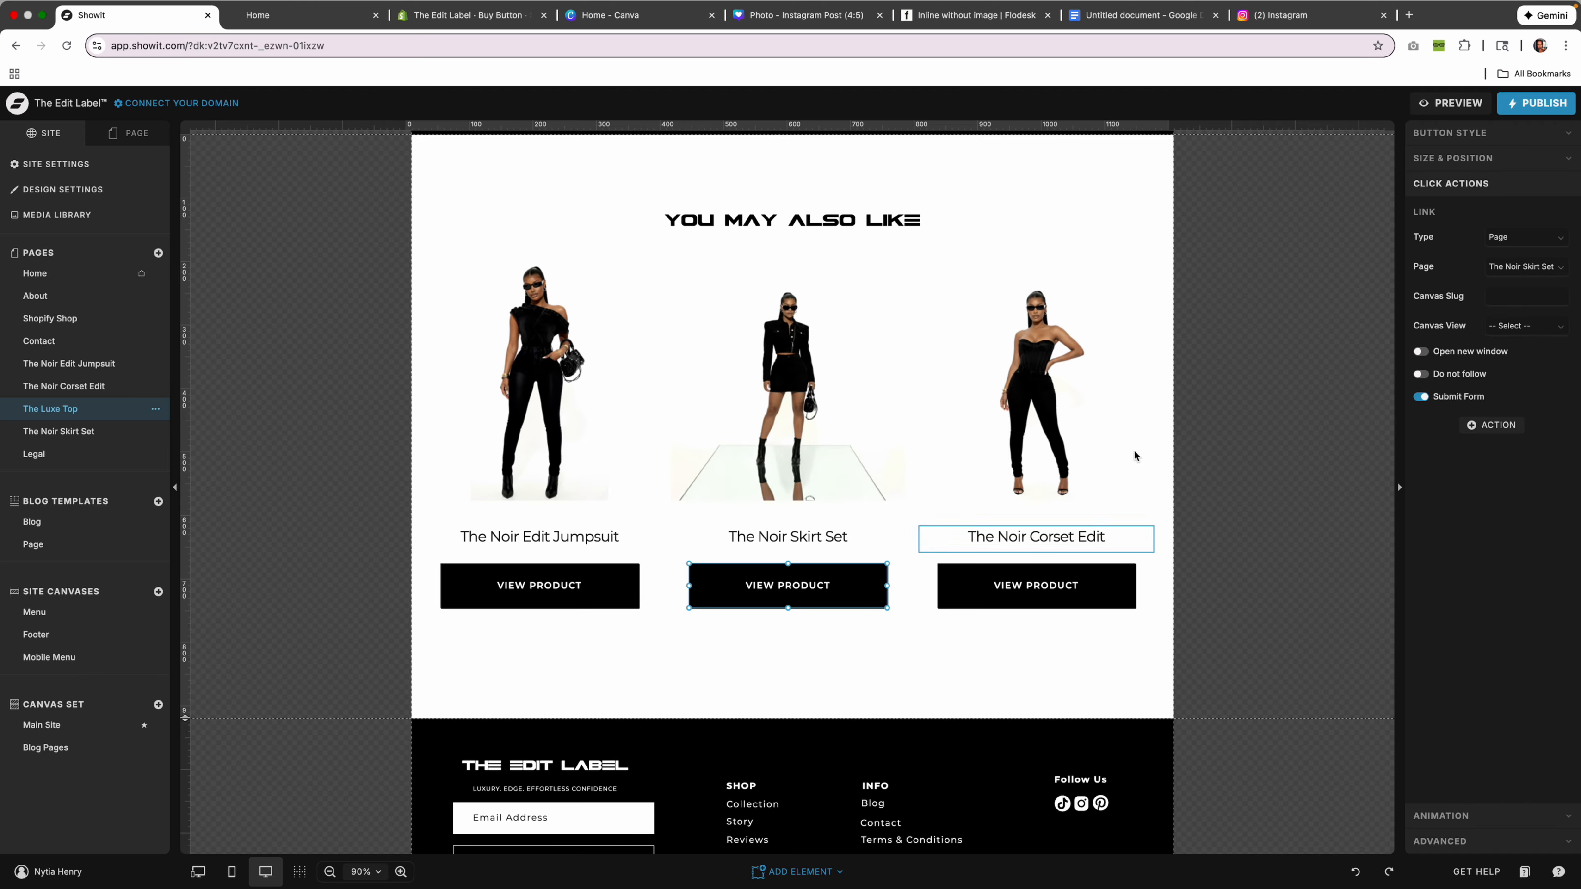
scroll(778, 414, "down", 1)
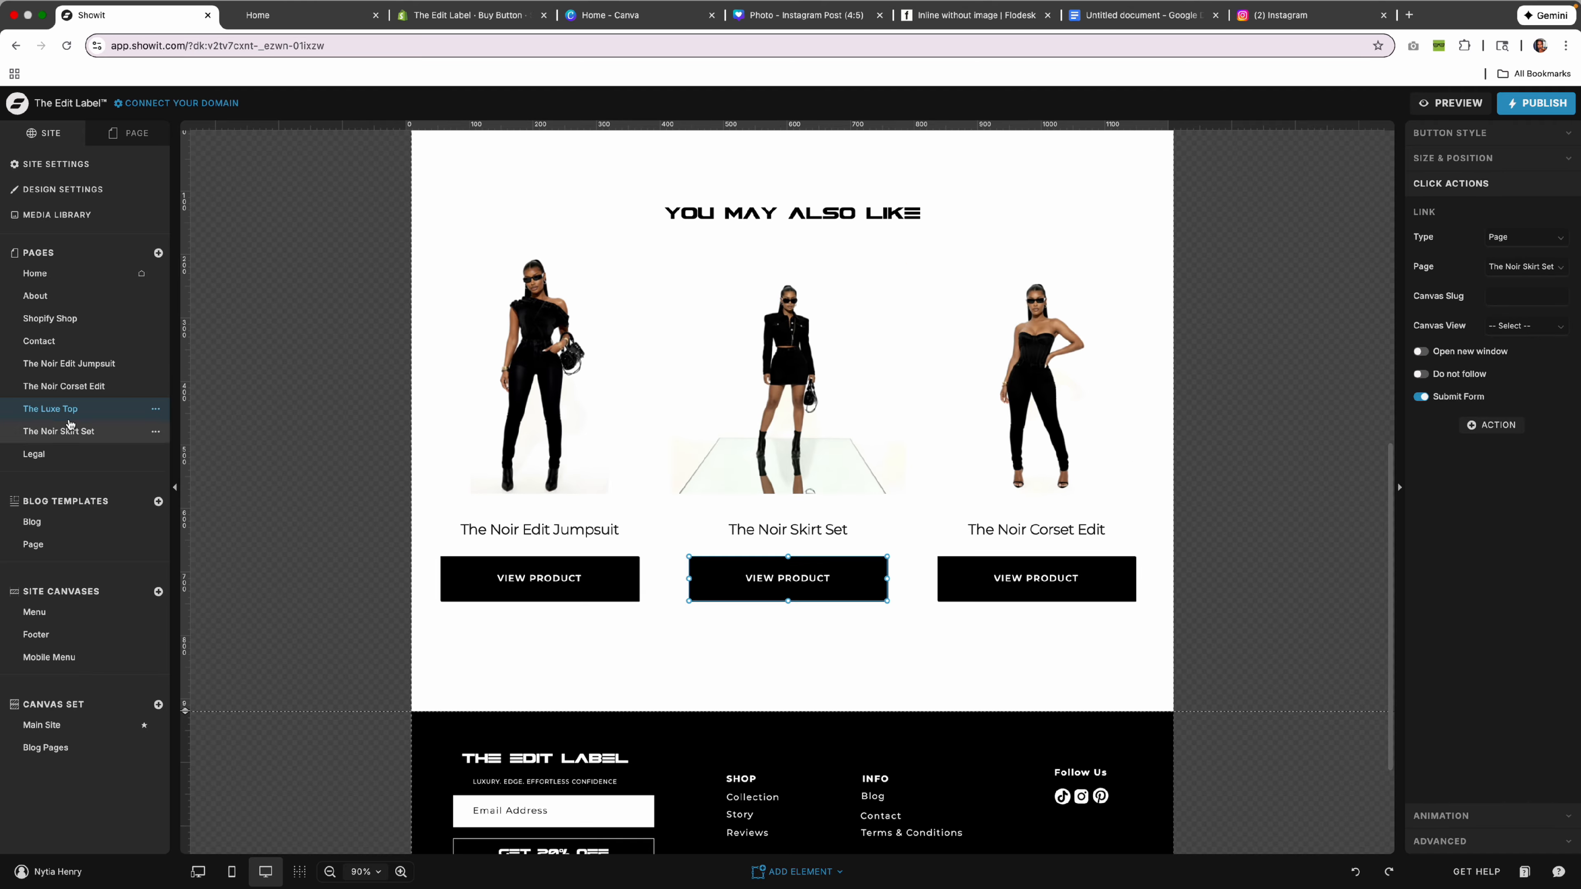
left_click(39, 340)
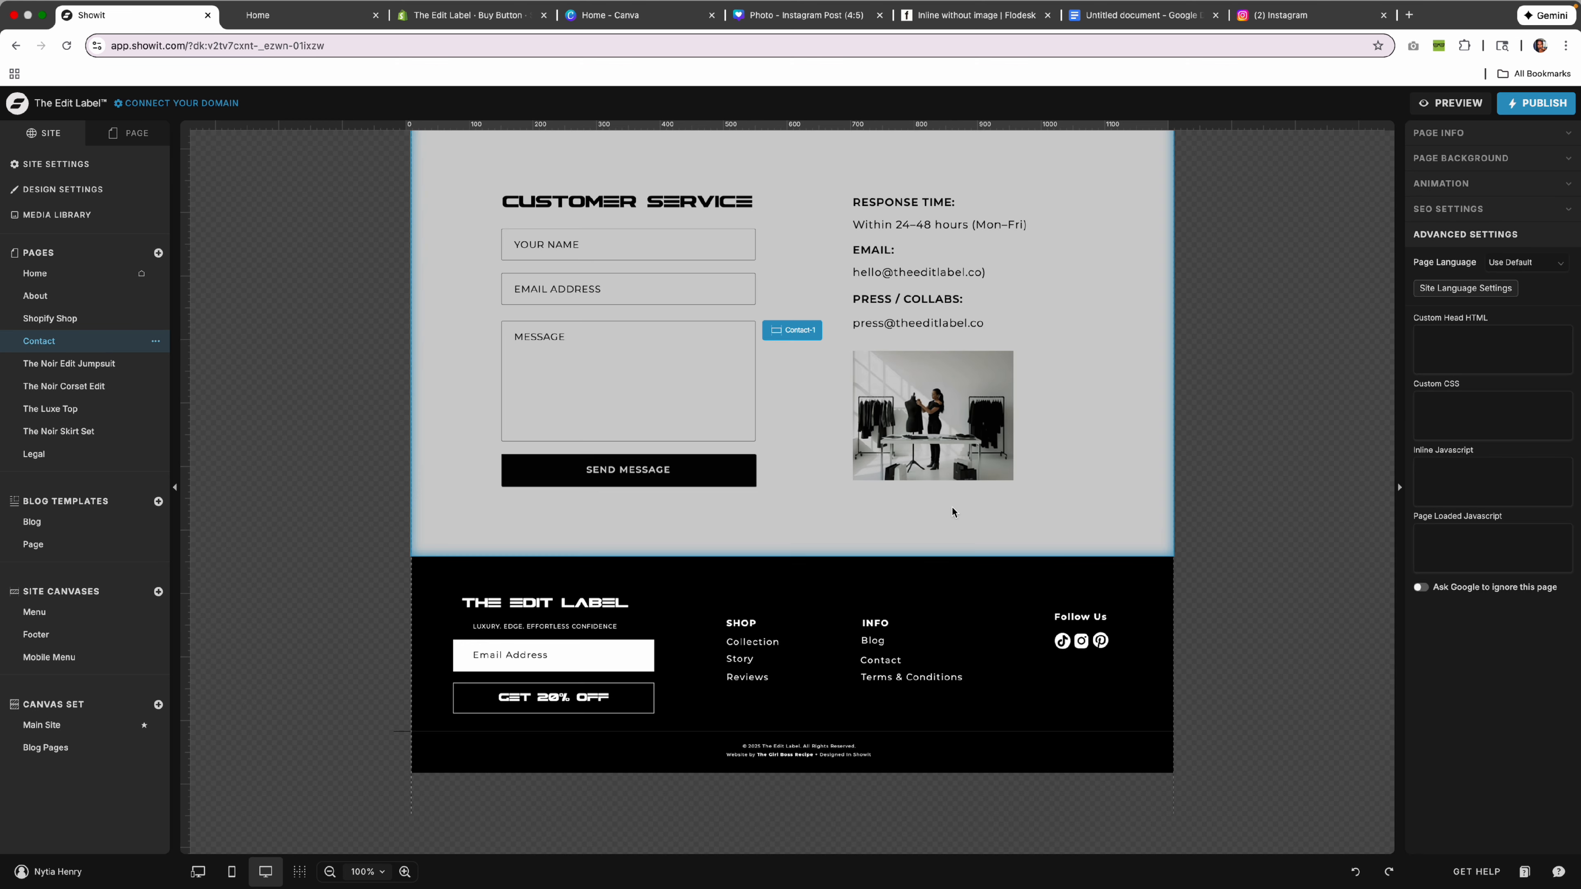
scroll(952, 512, "up", 3)
left_click(1130, 526)
scroll(1126, 529, "up", 3)
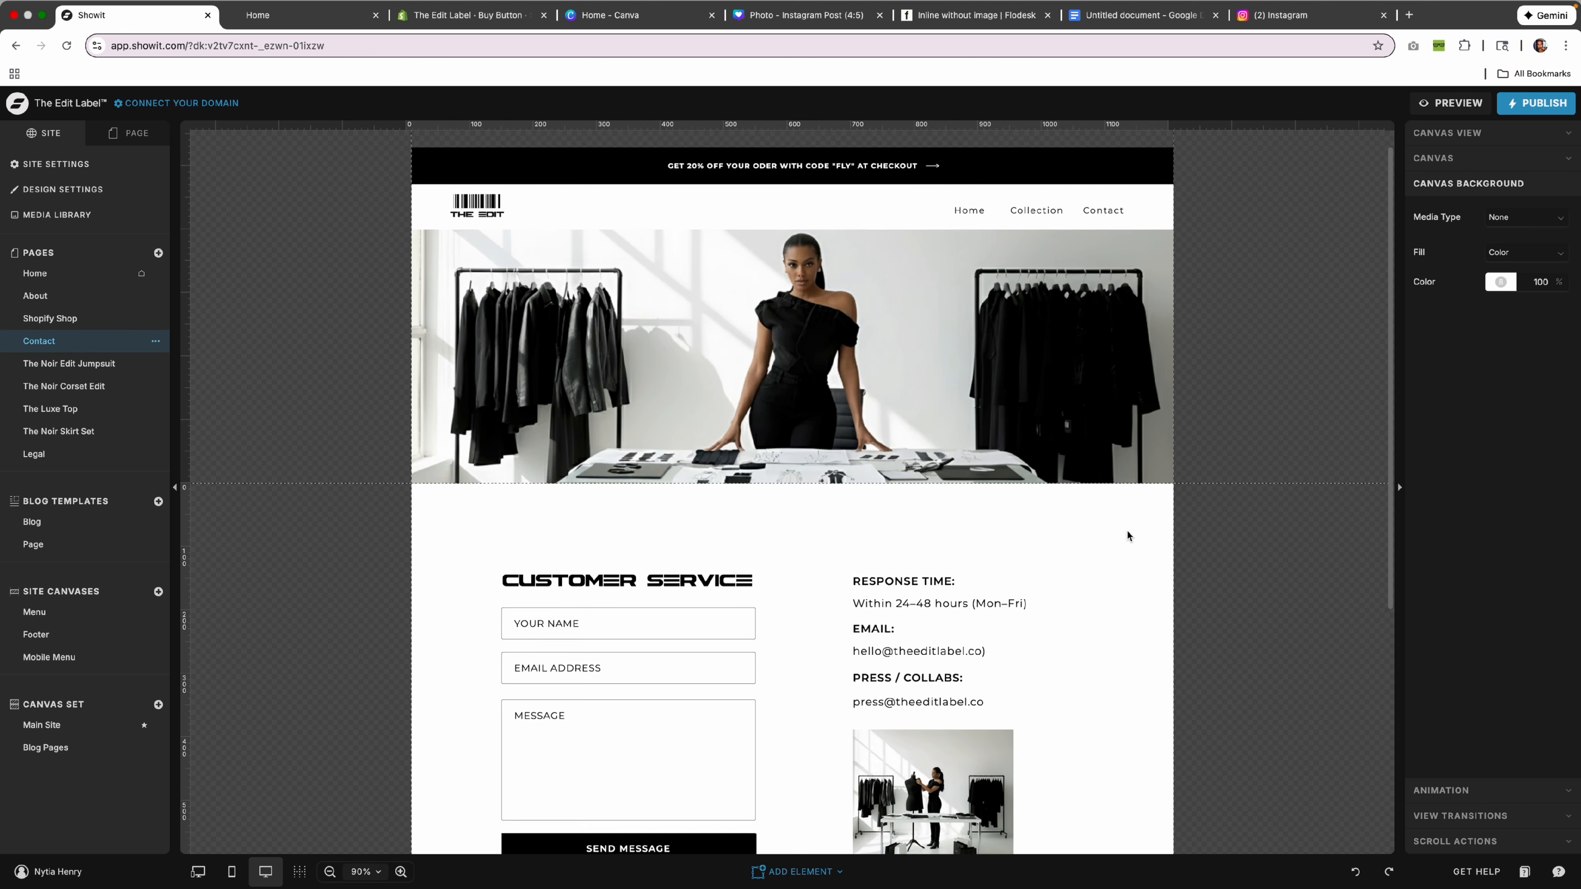
scroll(1122, 531, "down", 4)
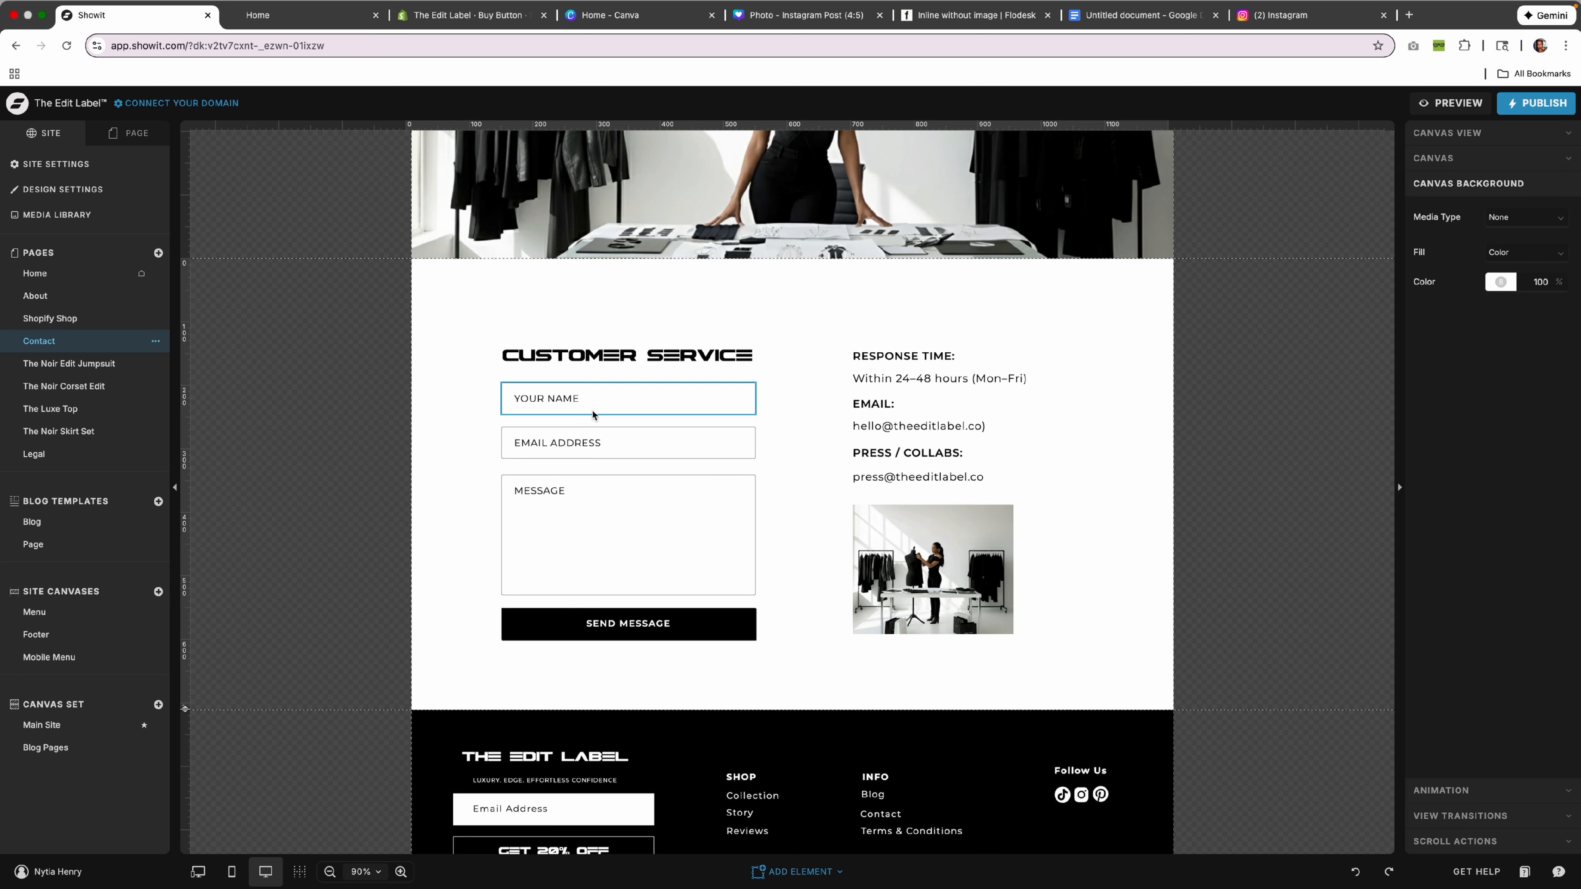
left_click(587, 397)
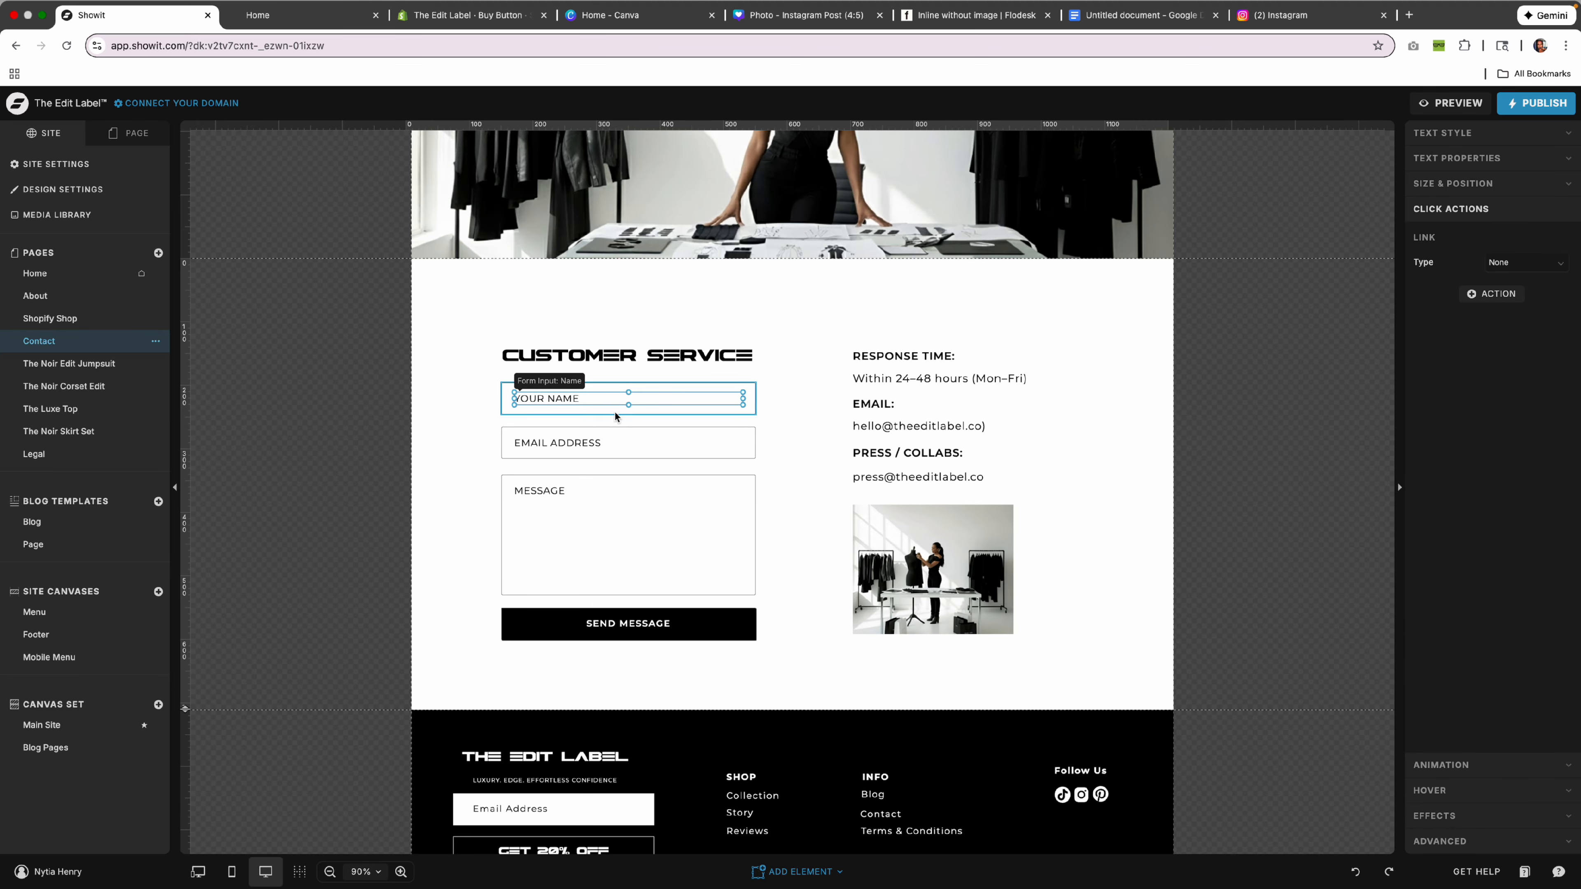
left_click(774, 472)
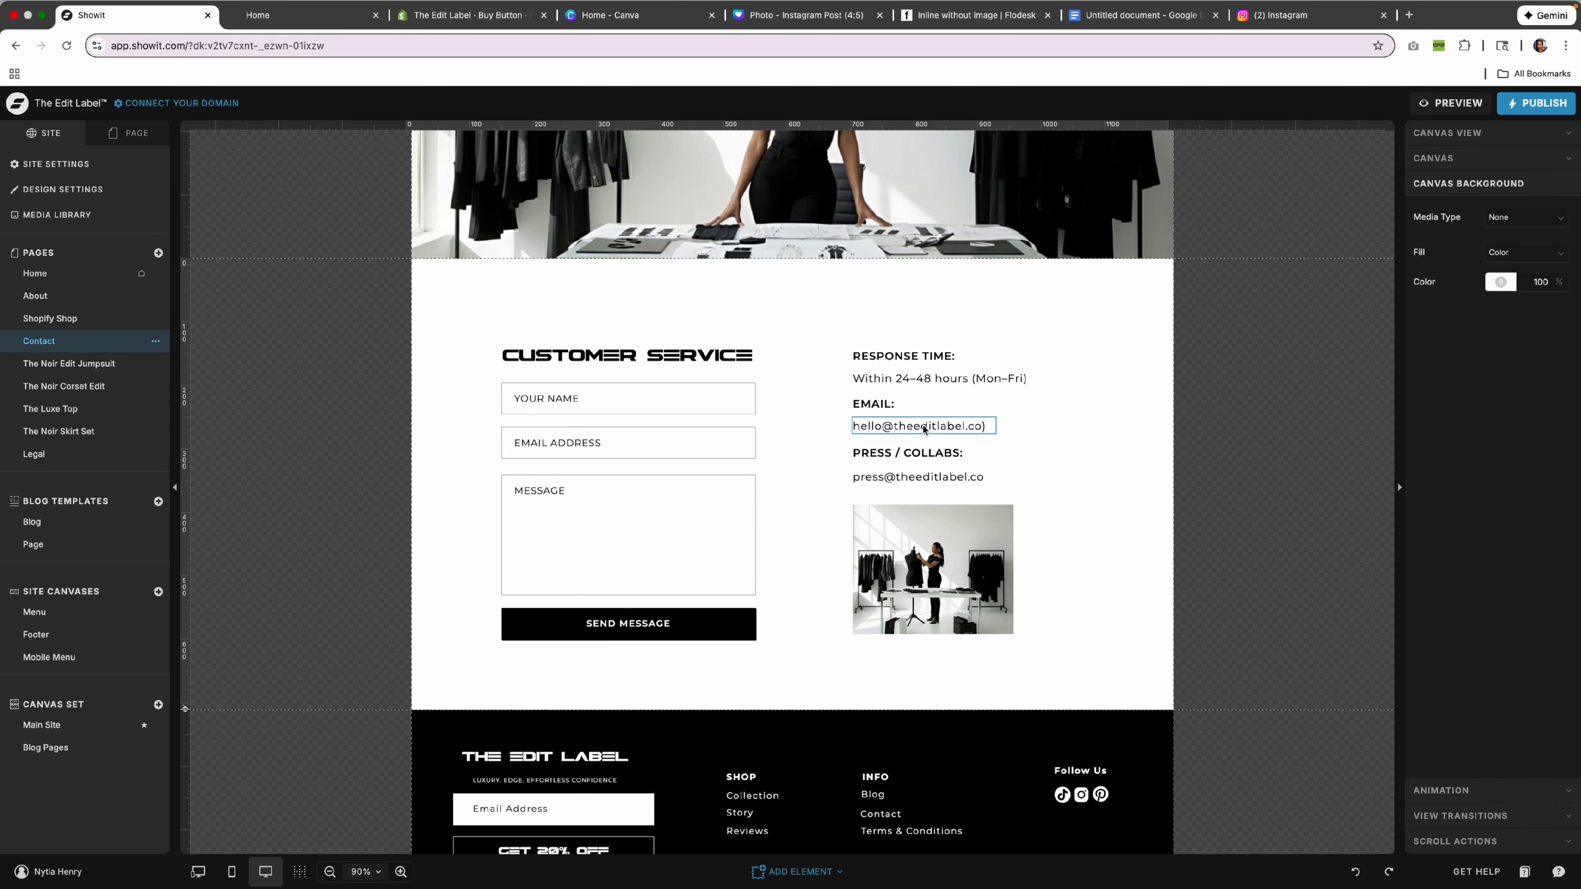
scroll(1021, 498, "down", 3)
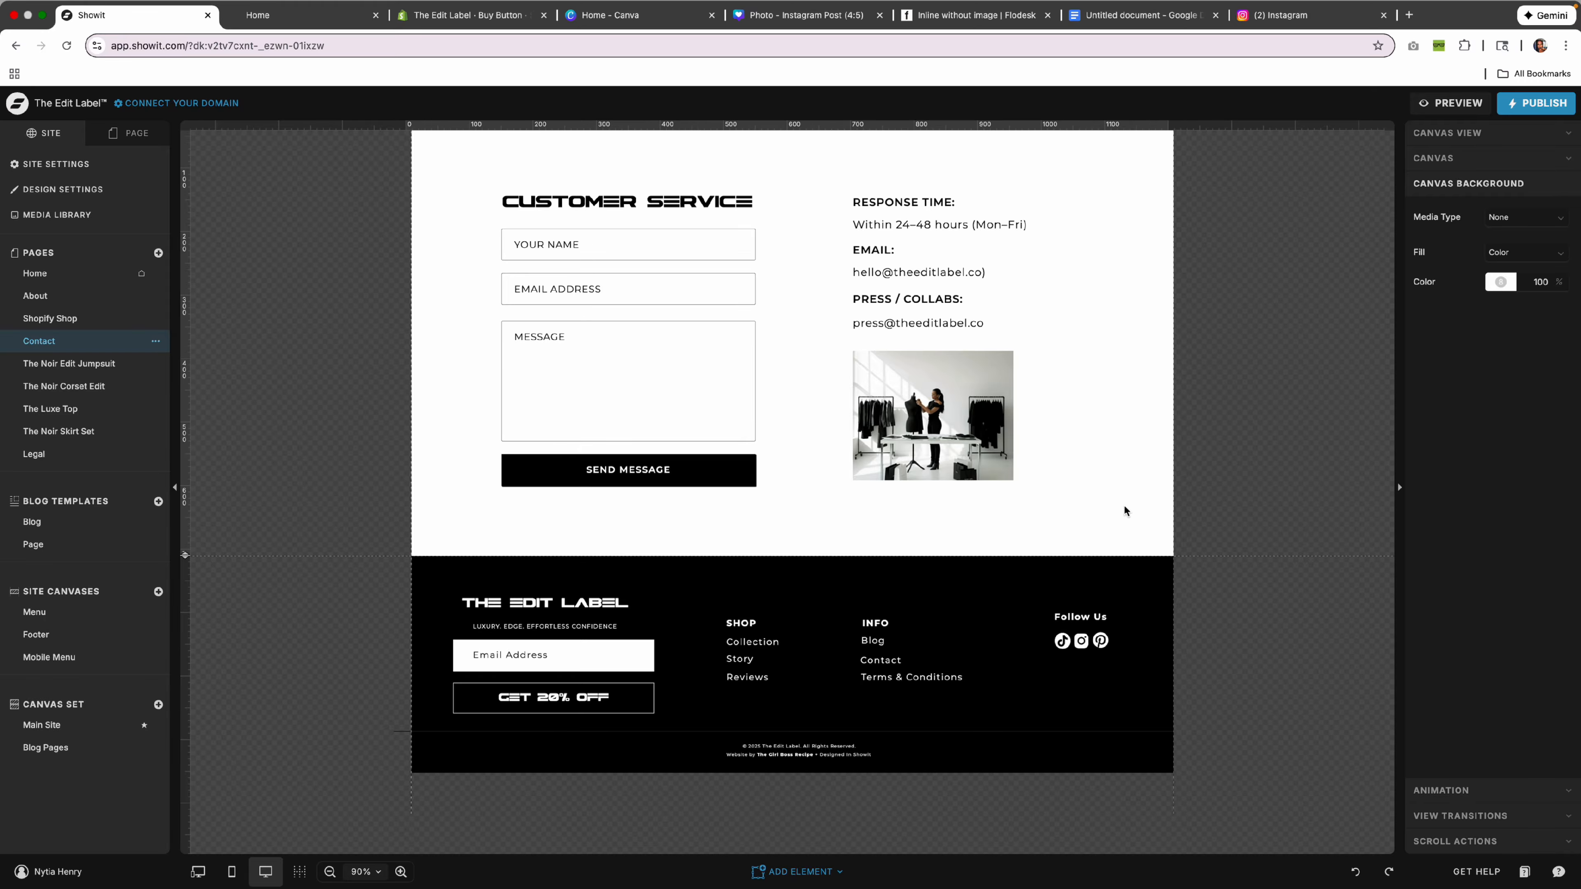
scroll(1115, 502, "up", 1)
scroll(1115, 502, "up", 7)
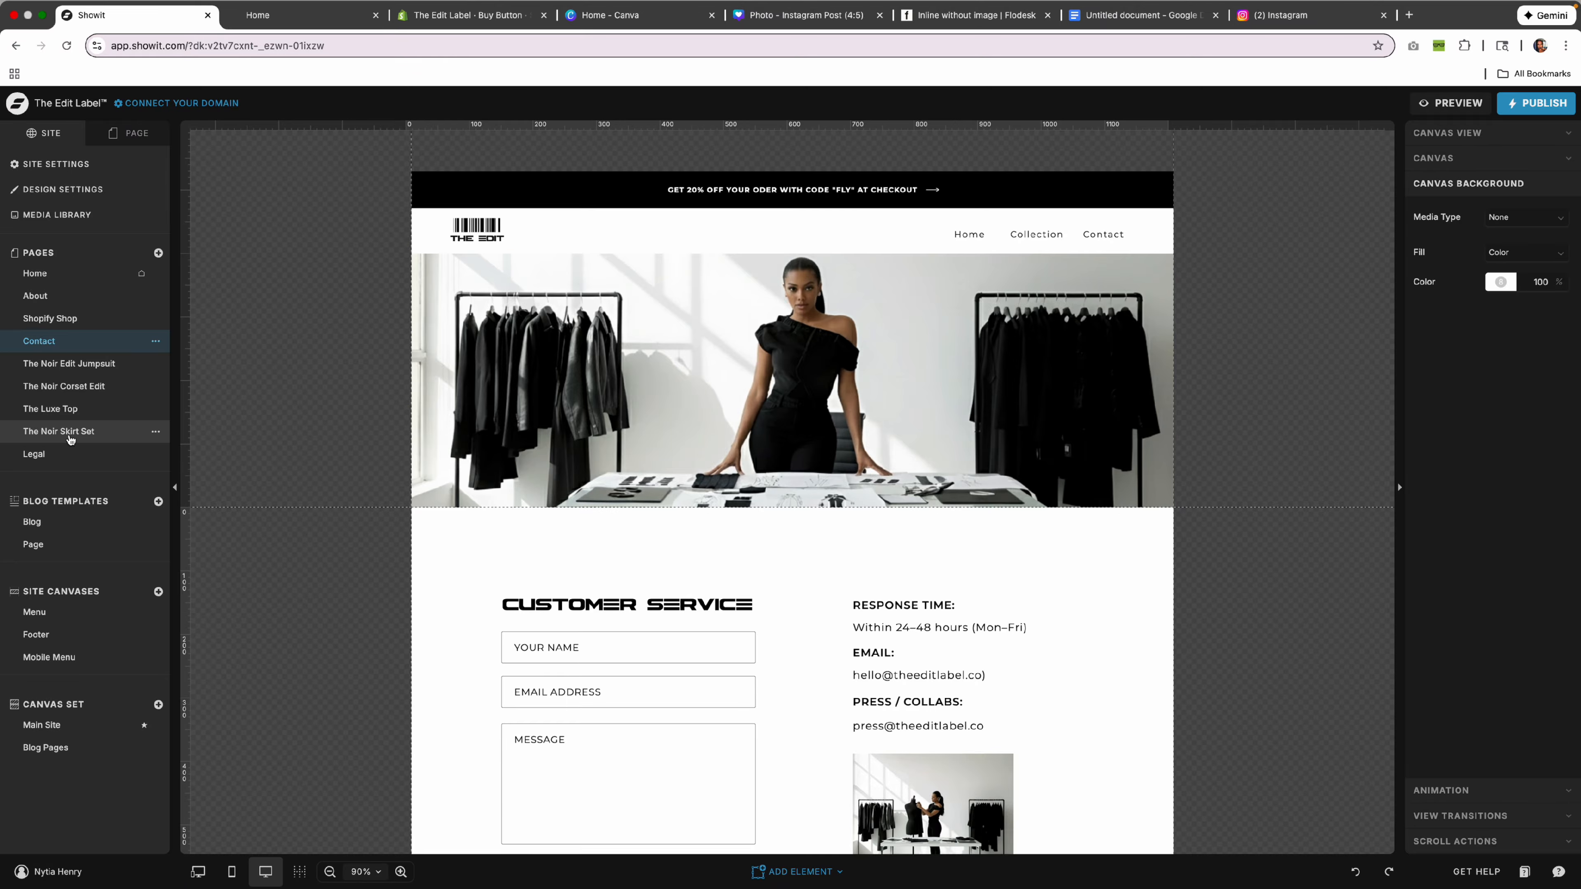
Preview the Home page in its mobile layout at 120% zoom.
left_click(35, 296)
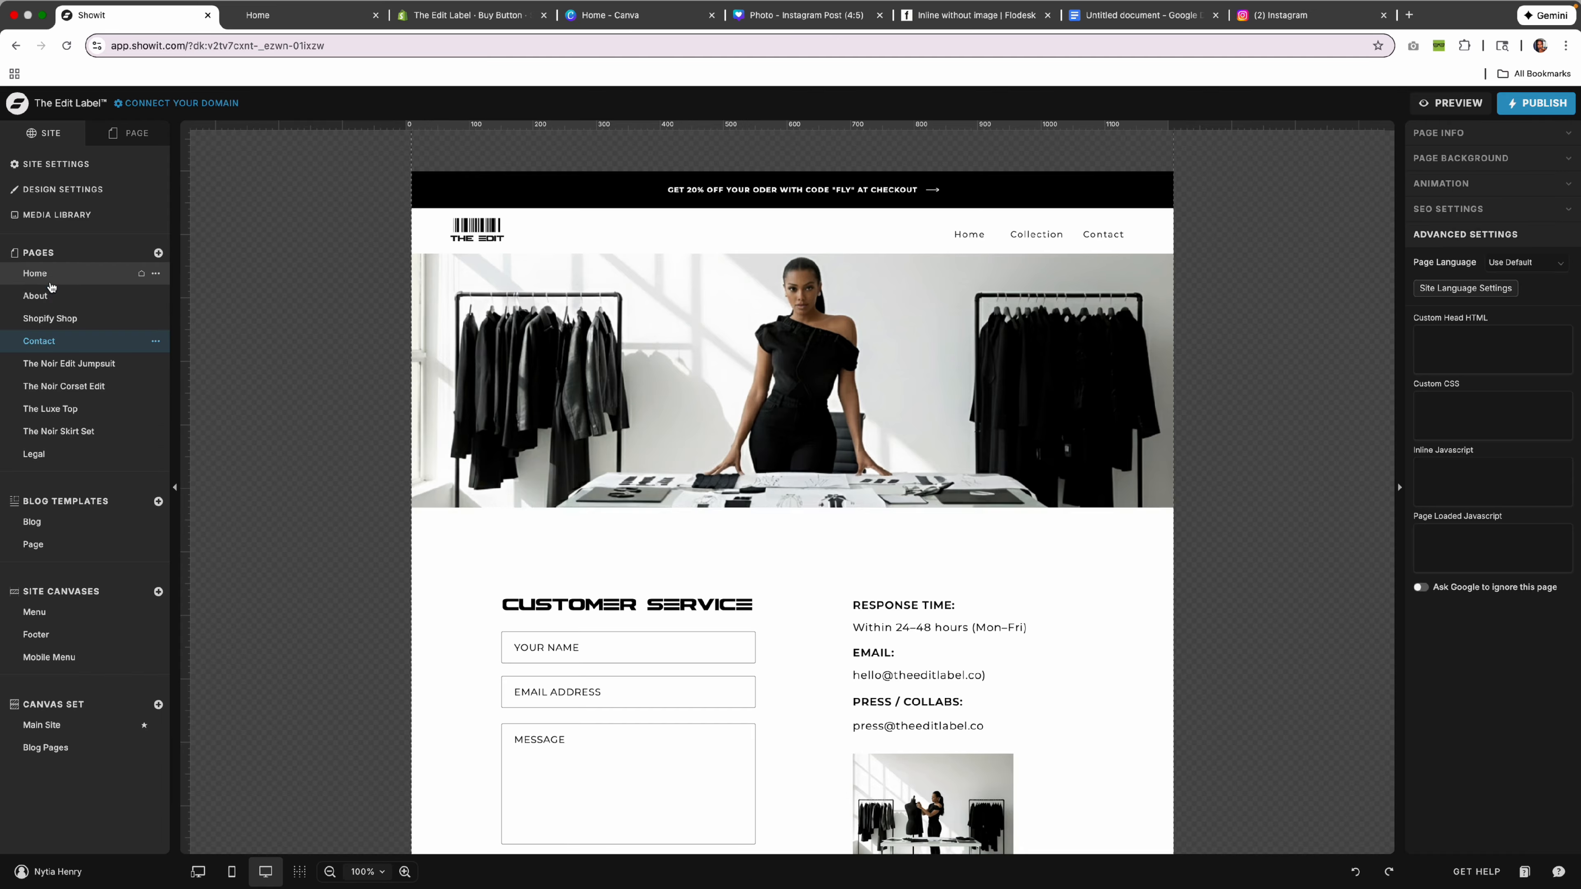
scroll(771, 629, "down", 10)
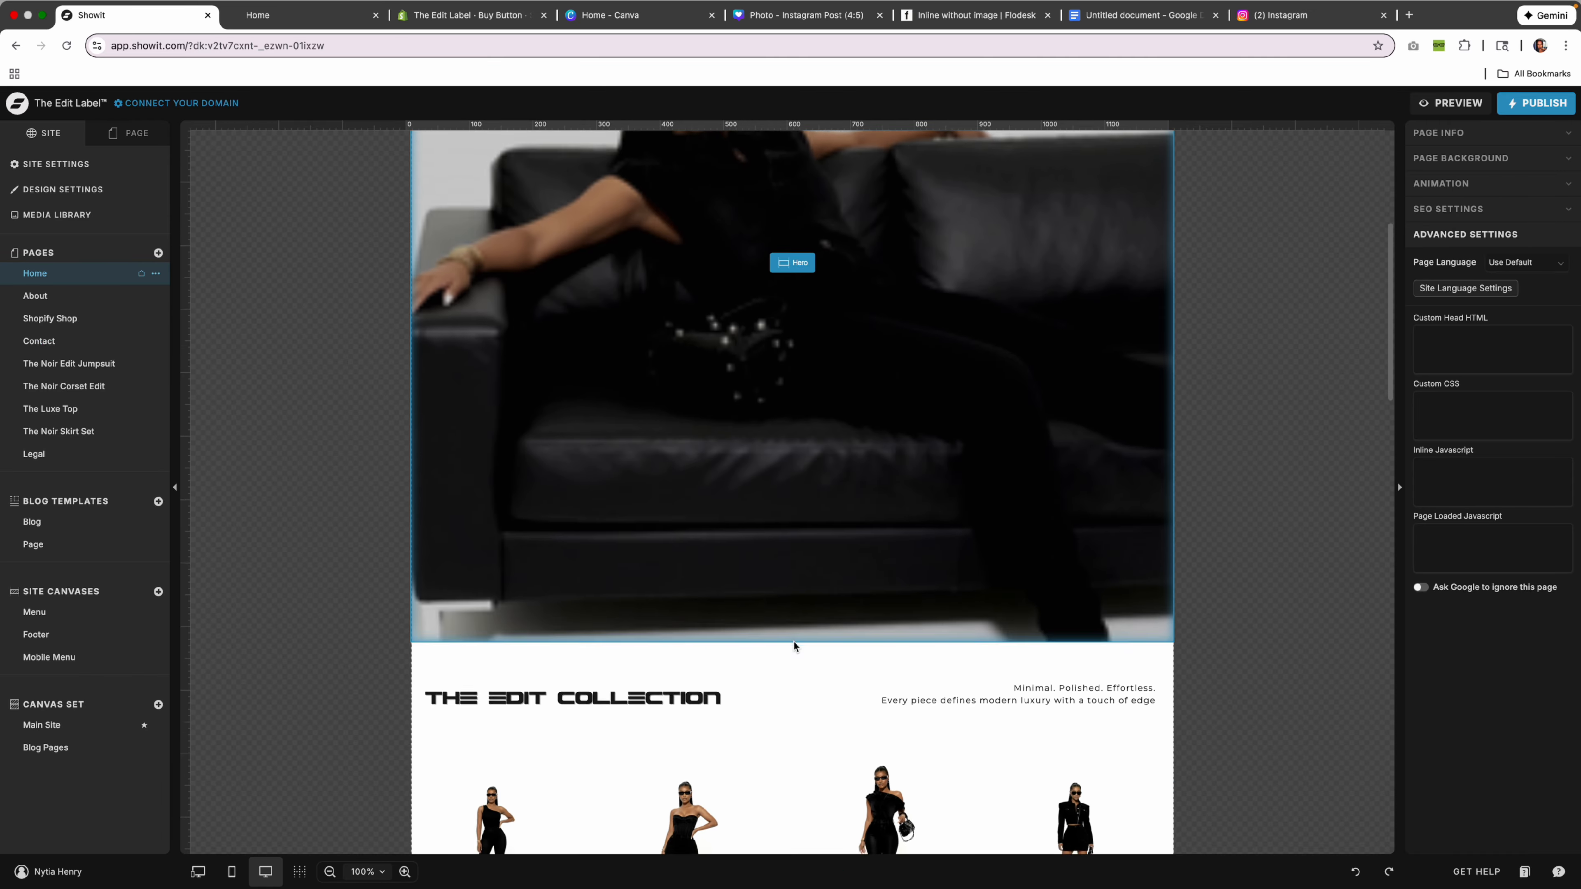
scroll(794, 647, "up", 10)
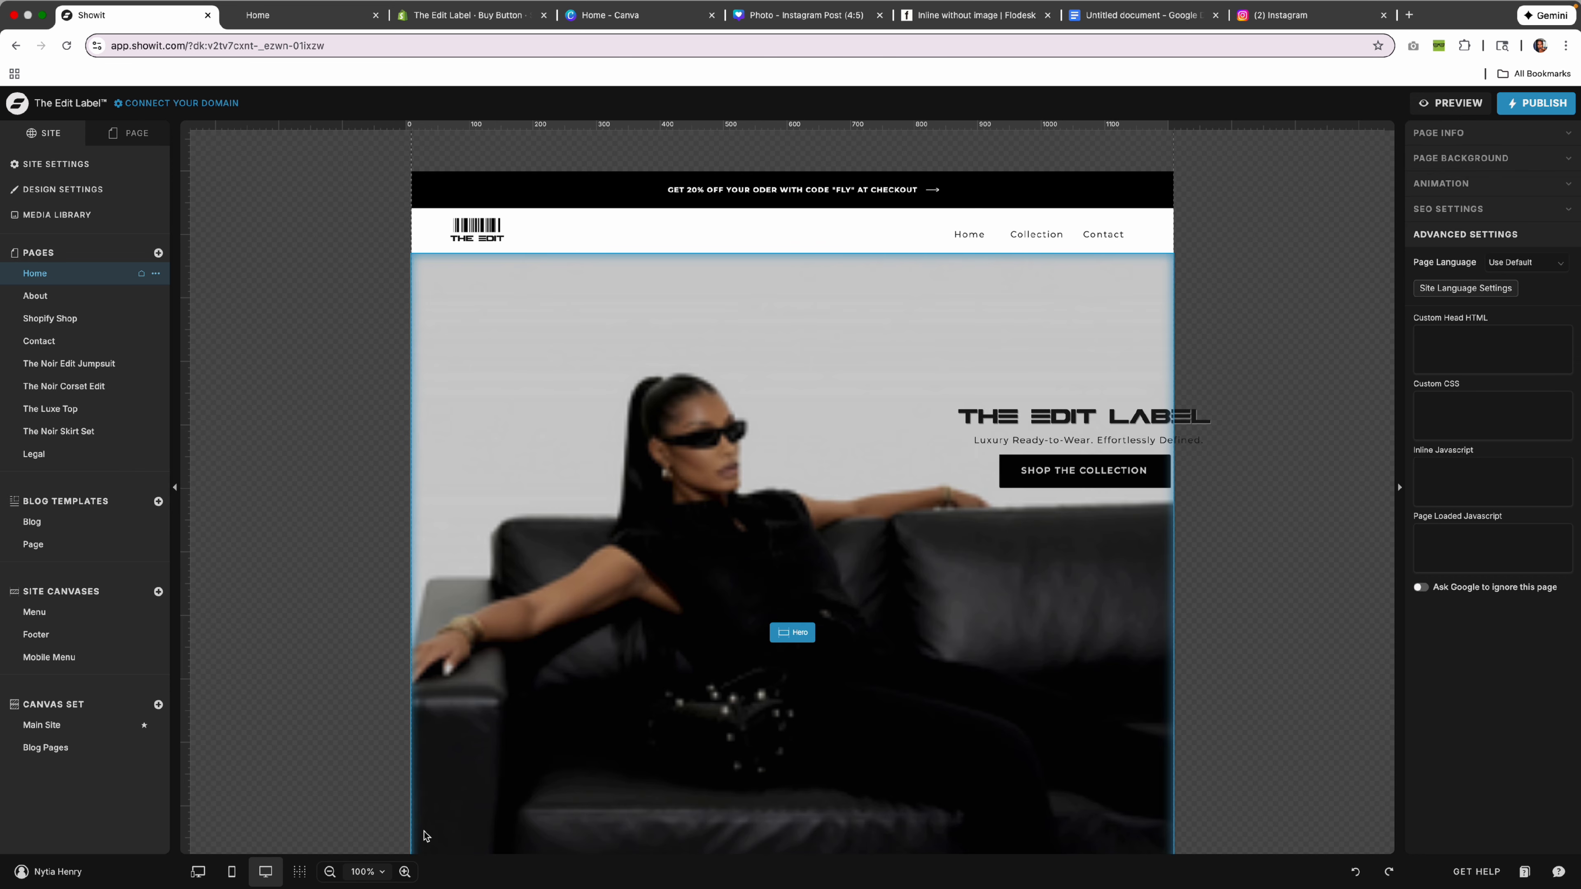
left_click(405, 871)
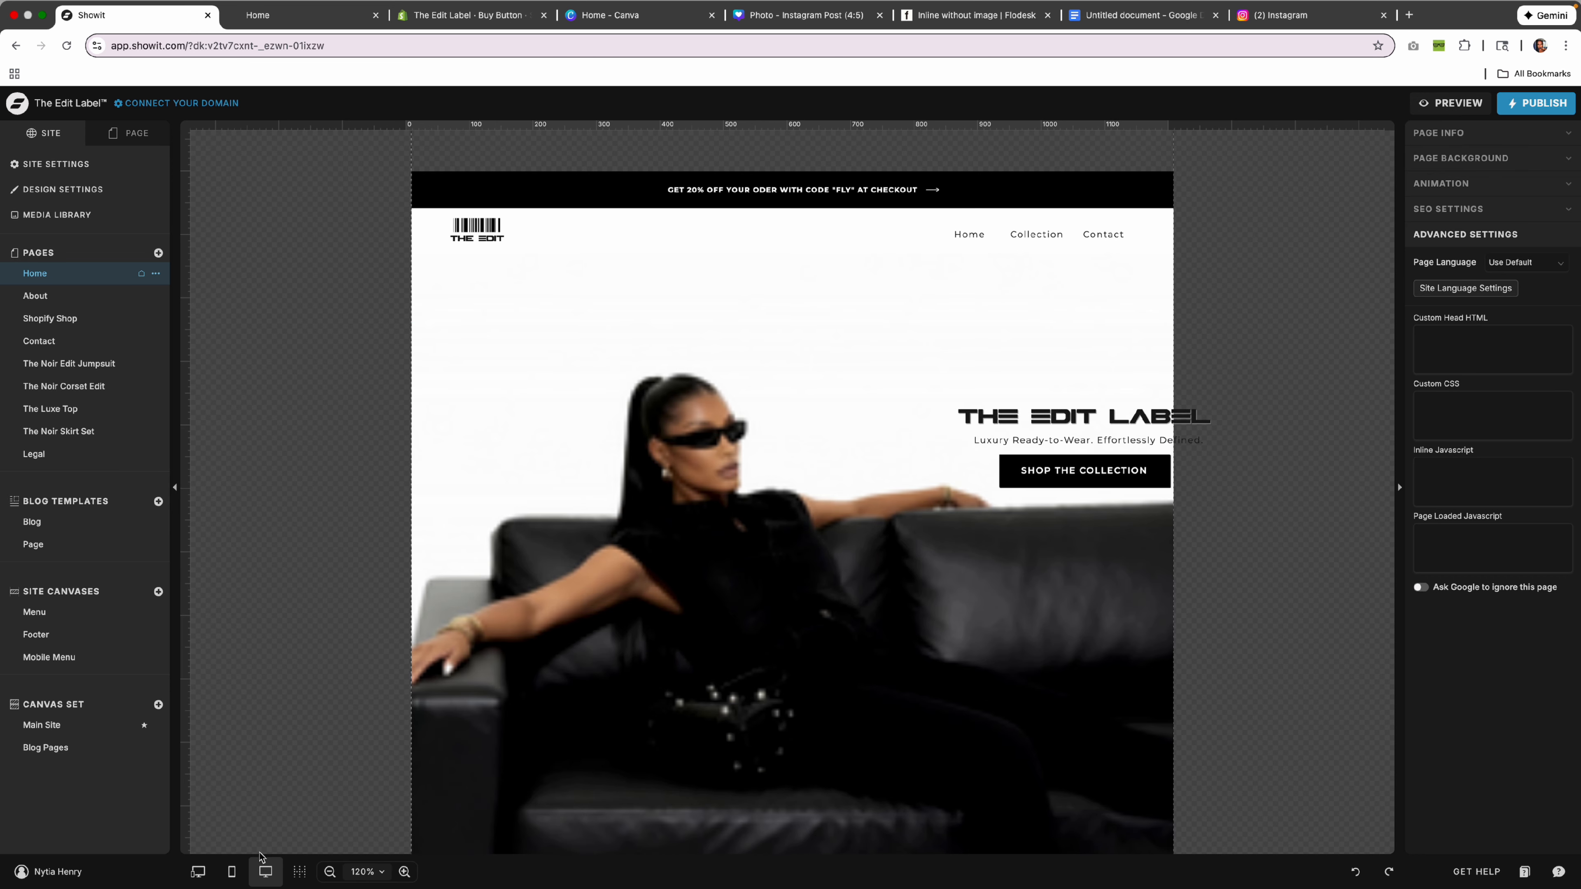
left_click(231, 871)
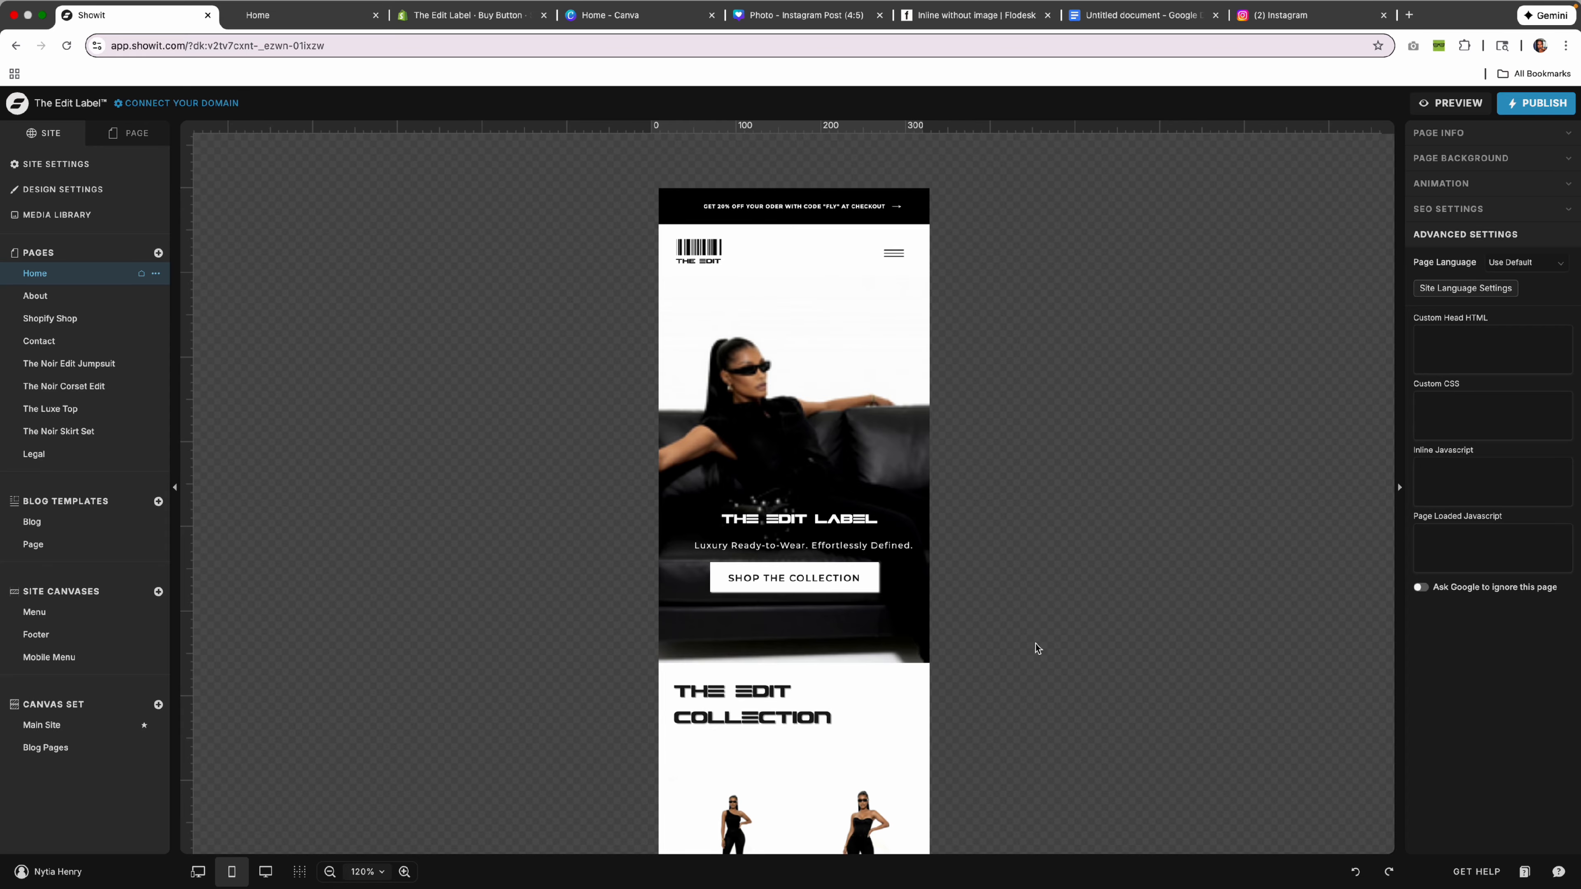
left_click(1456, 103)
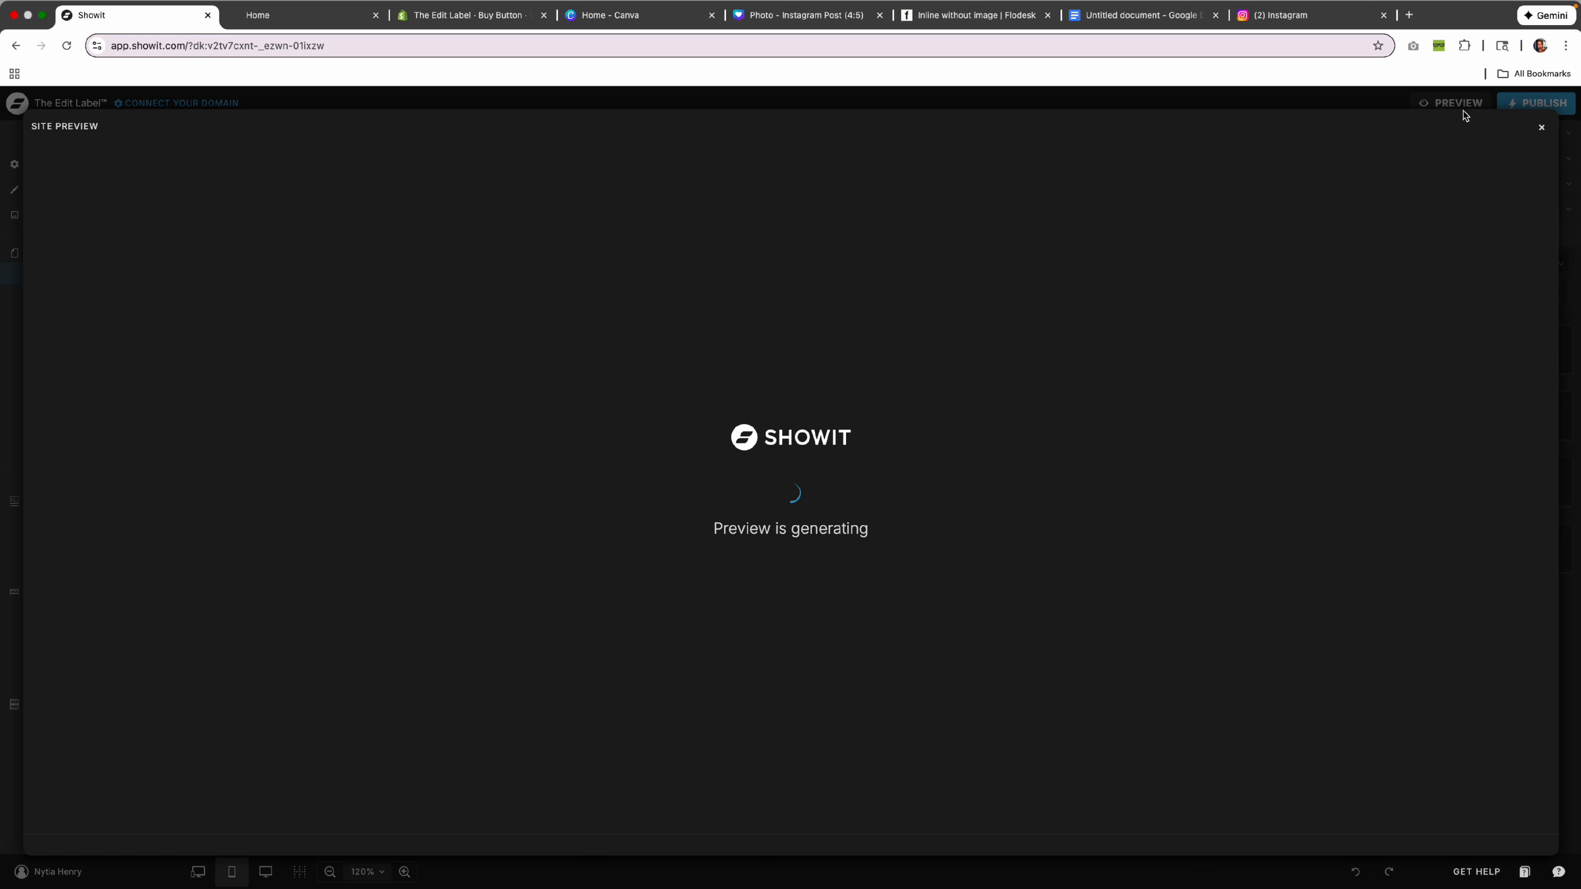